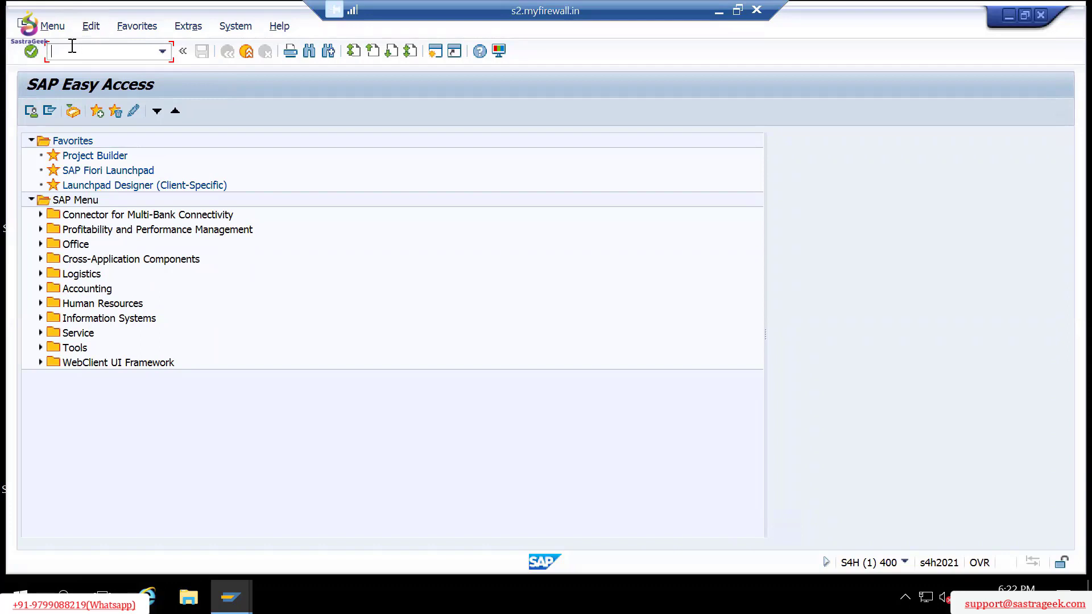
# Run transaction spro and display the SAP Reference IMG.
pyautogui.write('spro')
pyautogui.press('Return')
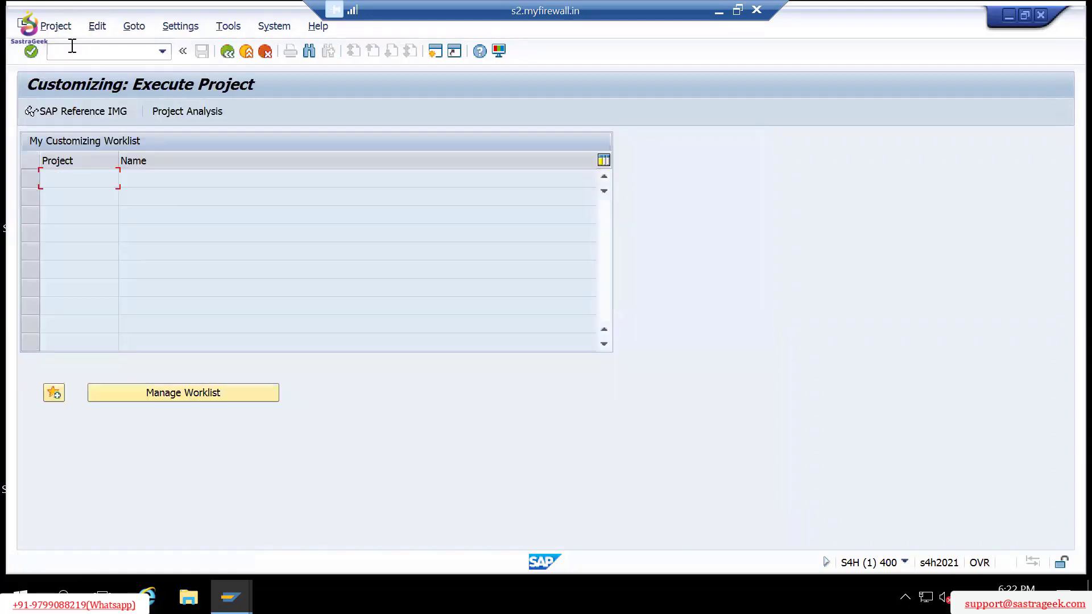
pyautogui.click(77, 112)
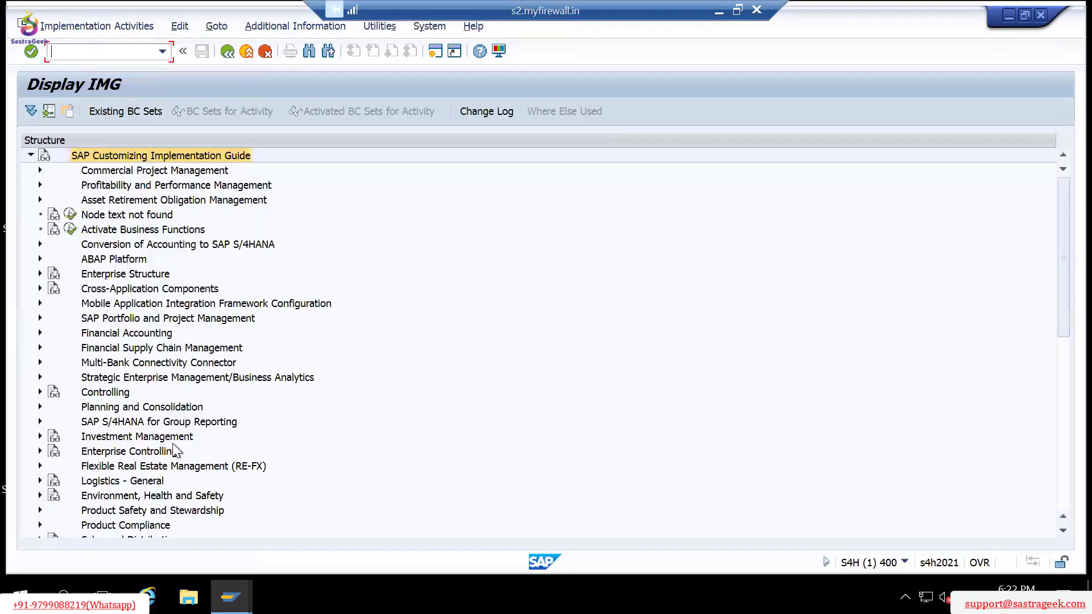
# Find the Project System node in the customizing guide structure and expand it.
pyautogui.click(170, 437)
pyautogui.scroll(-2, 162, 440)
pyautogui.scroll(-1, 153, 441)
pyautogui.press('Down')
pyautogui.press('Down')
pyautogui.press('Down')
pyautogui.press('Down')
pyautogui.press('Down')
pyautogui.press('Down')
pyautogui.press('Down')
pyautogui.press('Down')
pyautogui.press('Down')
pyautogui.press('Down')
pyautogui.press('Down')
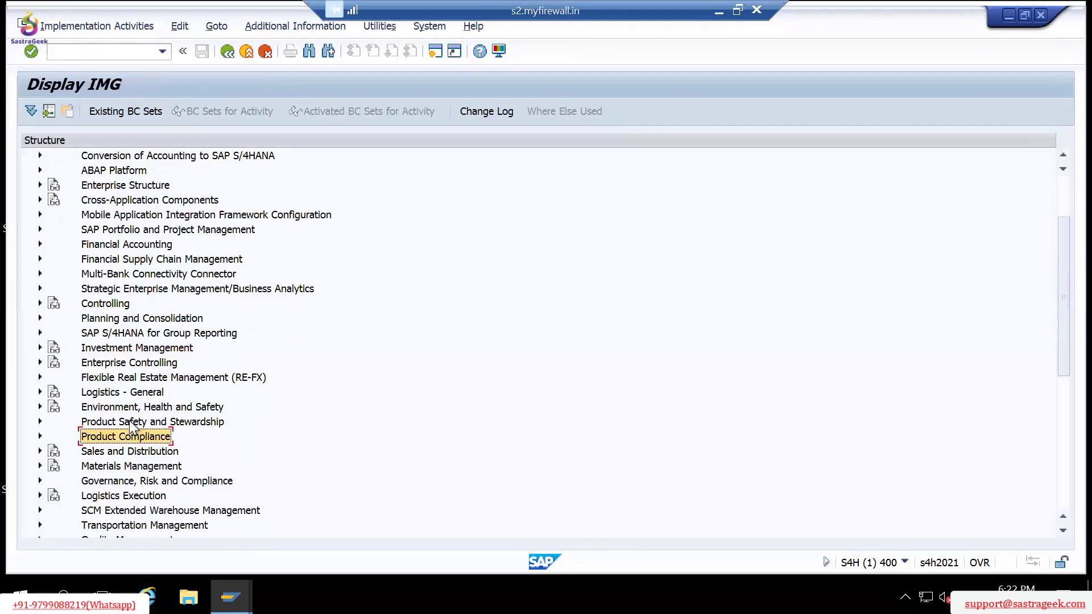
pyautogui.press('Down')
pyautogui.press('Down')
pyautogui.press('Down')
pyautogui.press('Down')
pyautogui.press('Down')
pyautogui.press('Down')
pyautogui.press('Down')
pyautogui.press('Down')
pyautogui.press('Down')
pyautogui.press('Down')
pyautogui.press('Down')
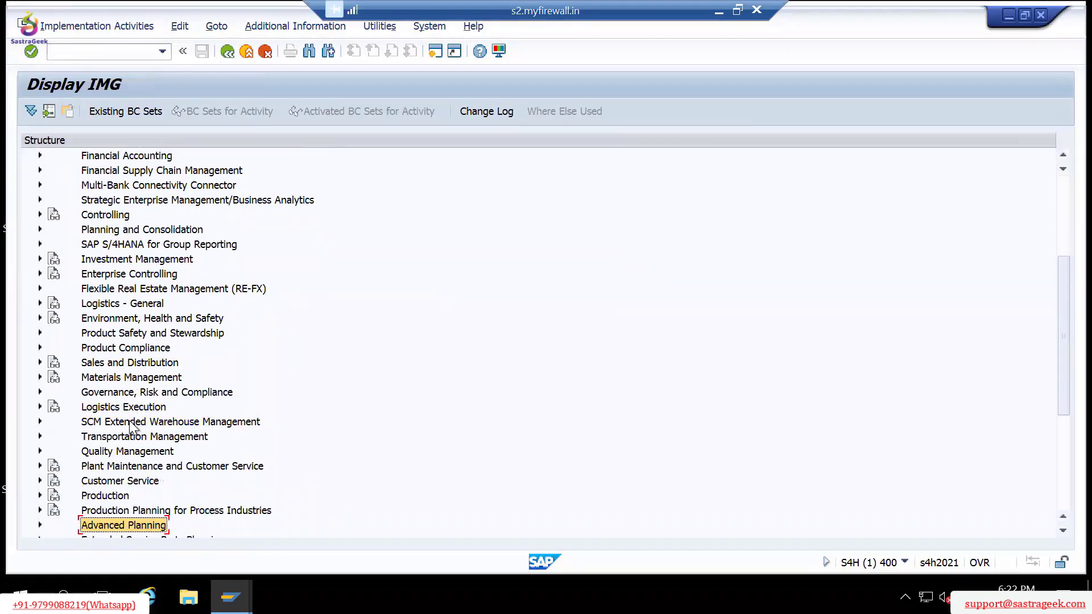
pyautogui.press('Up')
pyautogui.press('Up')
pyautogui.press('Right')
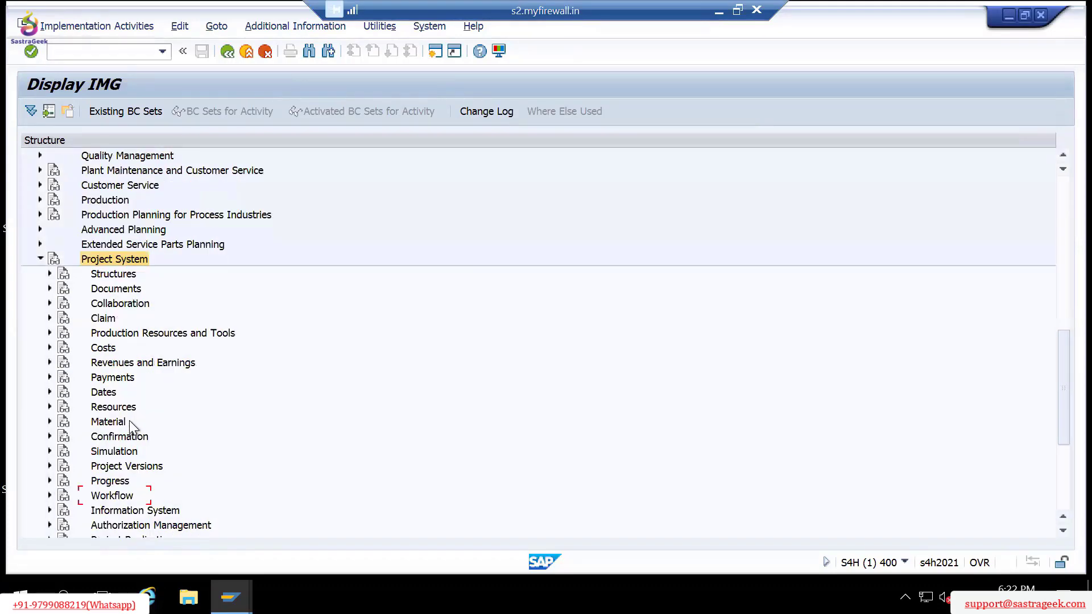
# Under Project System, expand Structures, Operative Structures and Work Breakdown Structure (WBS).
pyautogui.press('Down')
pyautogui.press('Up')
pyautogui.press('Down')
pyautogui.press('Right')
pyautogui.press('Down')
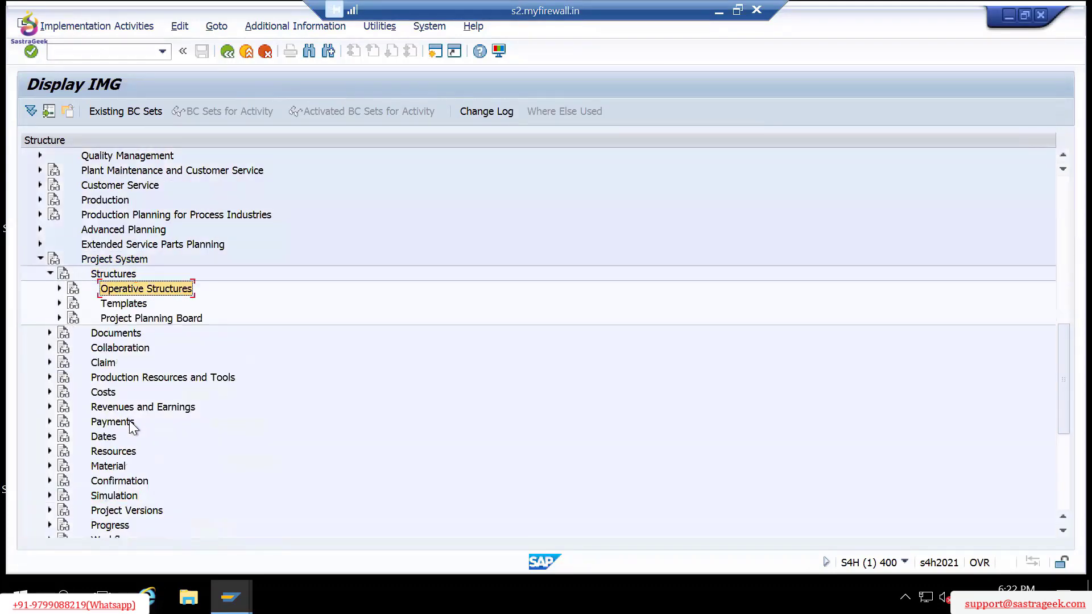
pyautogui.press('Right')
pyautogui.press('Down')
pyautogui.press('Right')
pyautogui.press('Down')
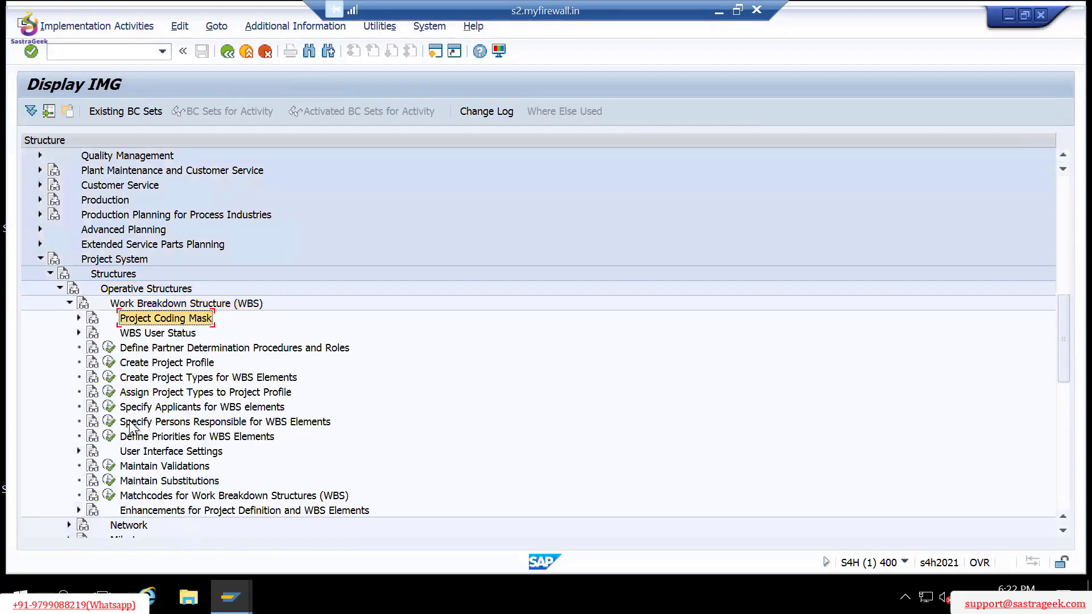
# Expand Project Coding Mask under the WBS node and look over the activities from Define Project Coding Mask to Define Partner Determination Procedures and Roles.
pyautogui.press('Down')
pyautogui.press('Up')
pyautogui.press('Right')
pyautogui.press('Down')
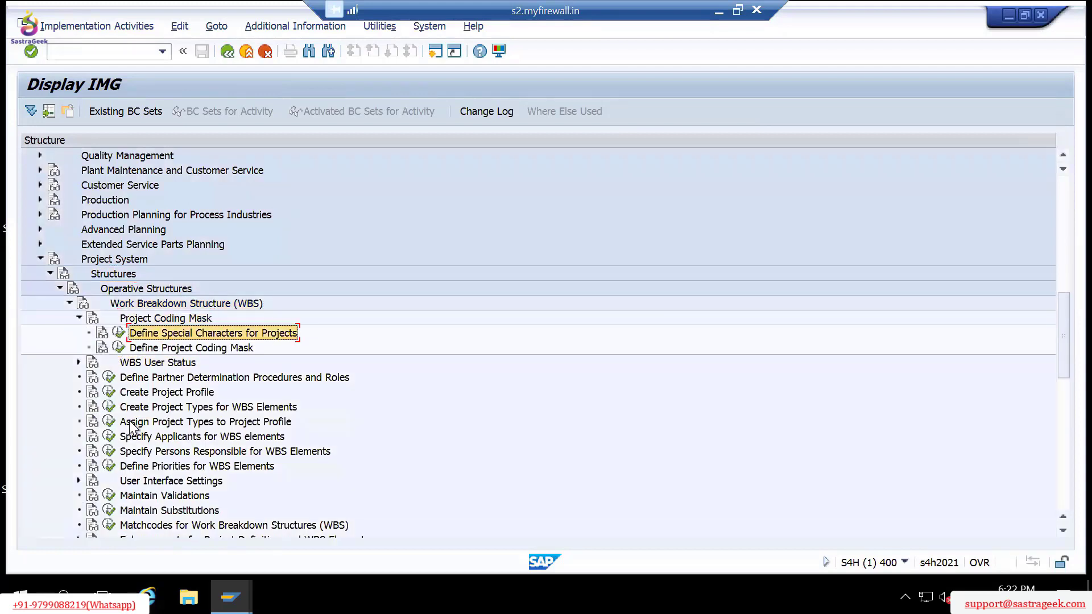
pyautogui.click(163, 349)
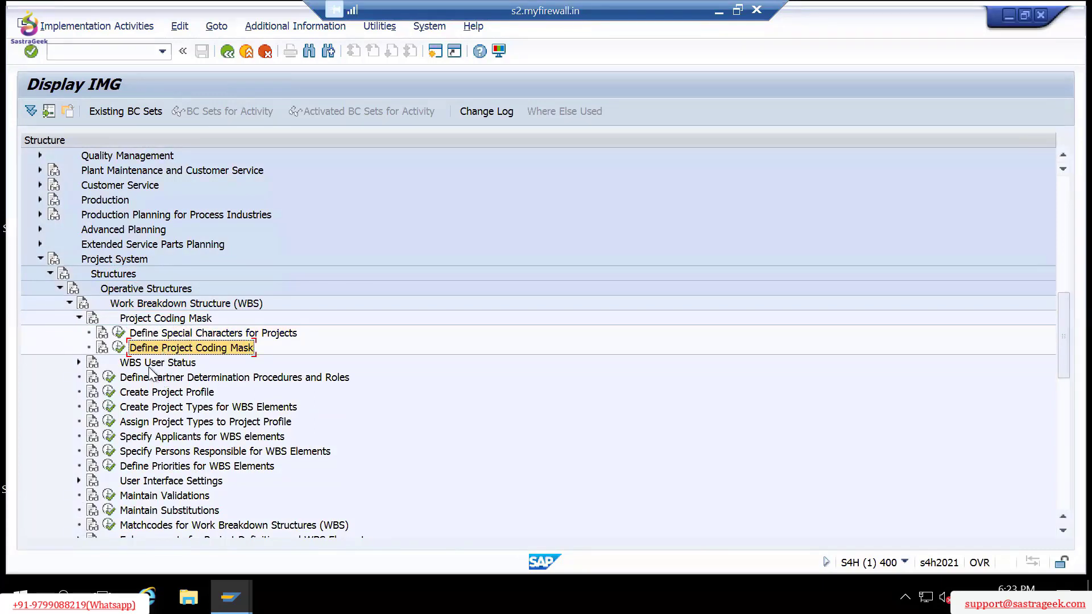
pyautogui.press('Down')
pyautogui.click(126, 381)
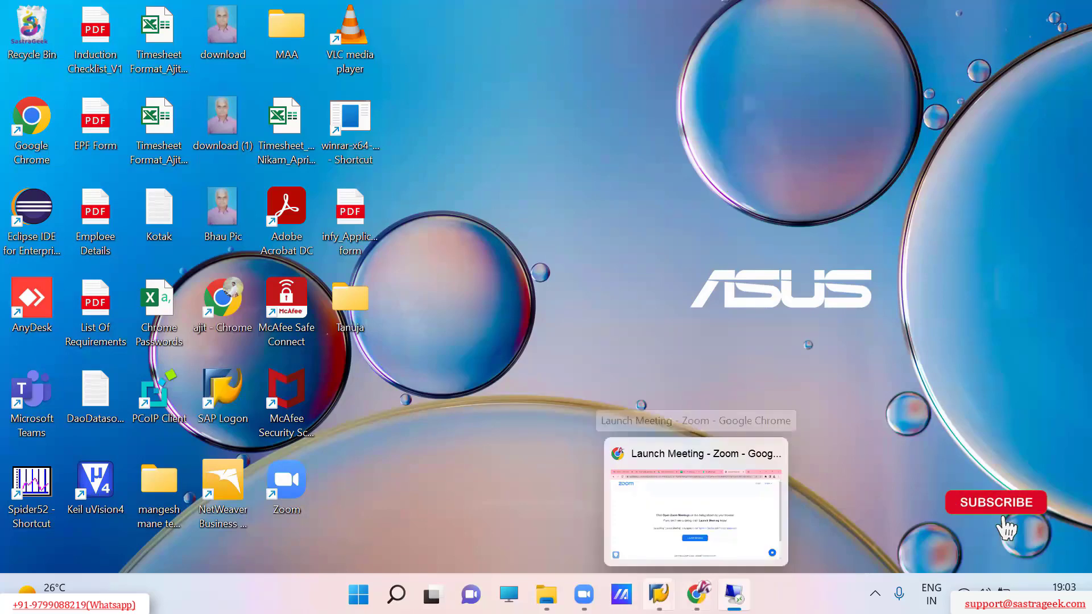
# Switch to Chrome and view the topics listed in the SAP PS Training spreadsheet.
pyautogui.click(696, 594)
pyautogui.click(554, 18)
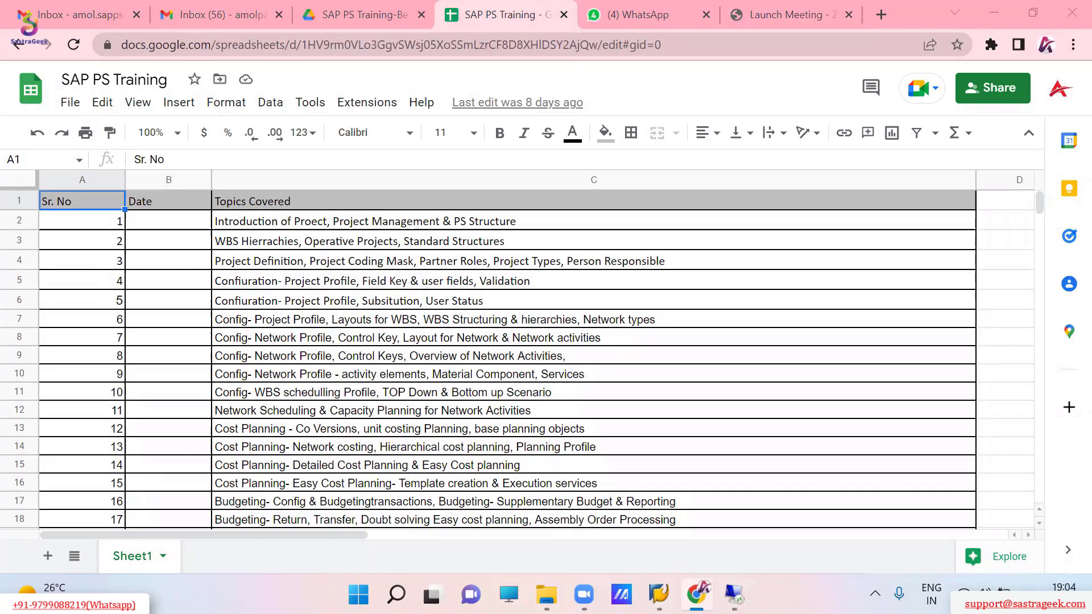
pyautogui.moveTo(696, 594)
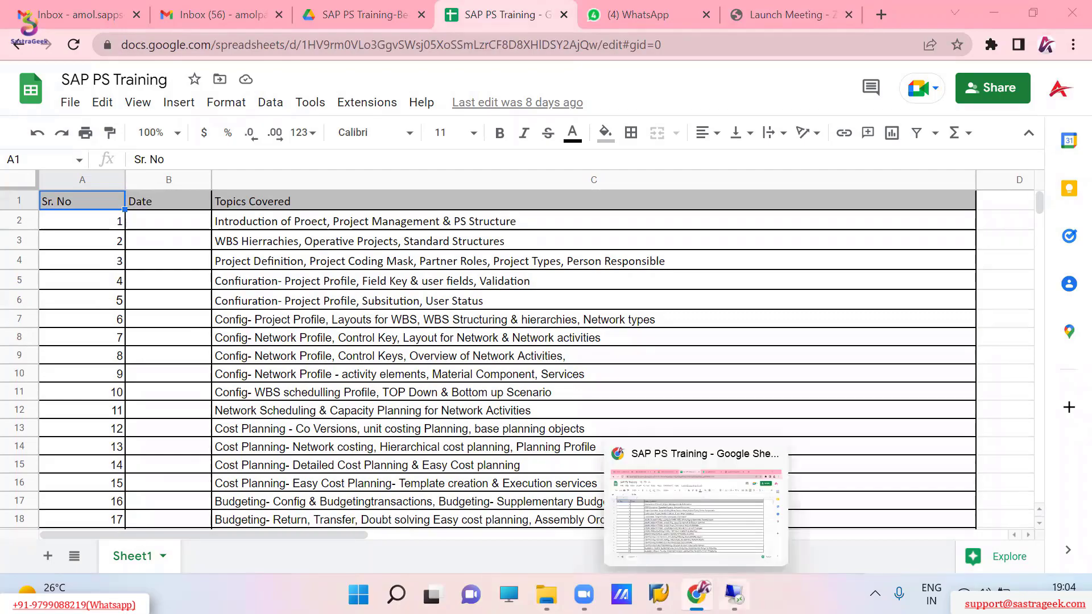
# Switch back to the SAP session and execute the Create Project Profile activity.
pyautogui.click(734, 595)
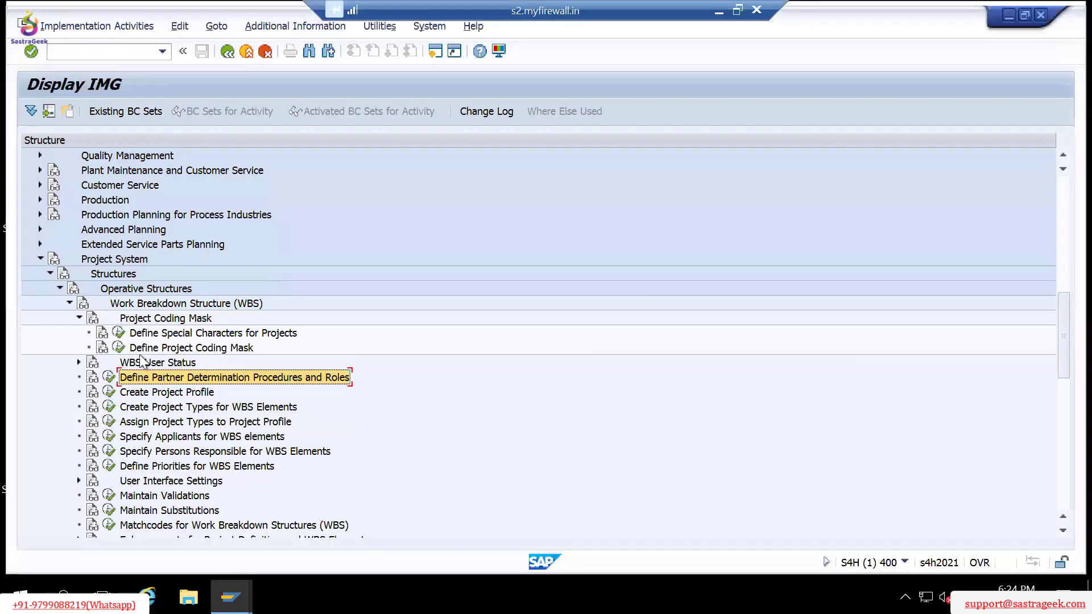
pyautogui.click(162, 393)
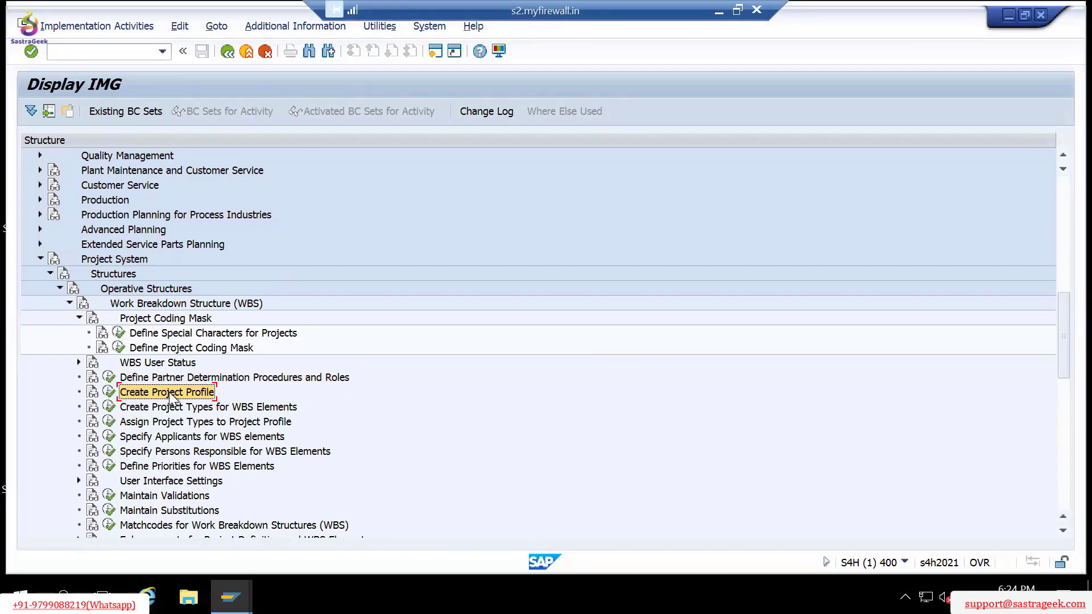
pyautogui.click(109, 392)
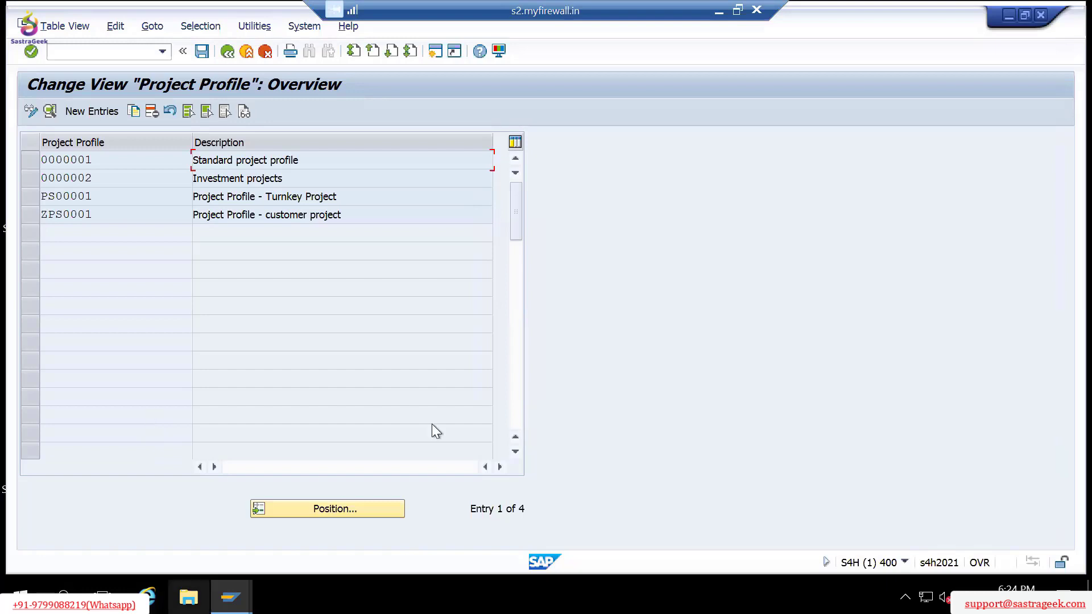
# Review the details of the standard project profile 0000001 and return to the profile overview.
pyautogui.doubleClick(78, 160)
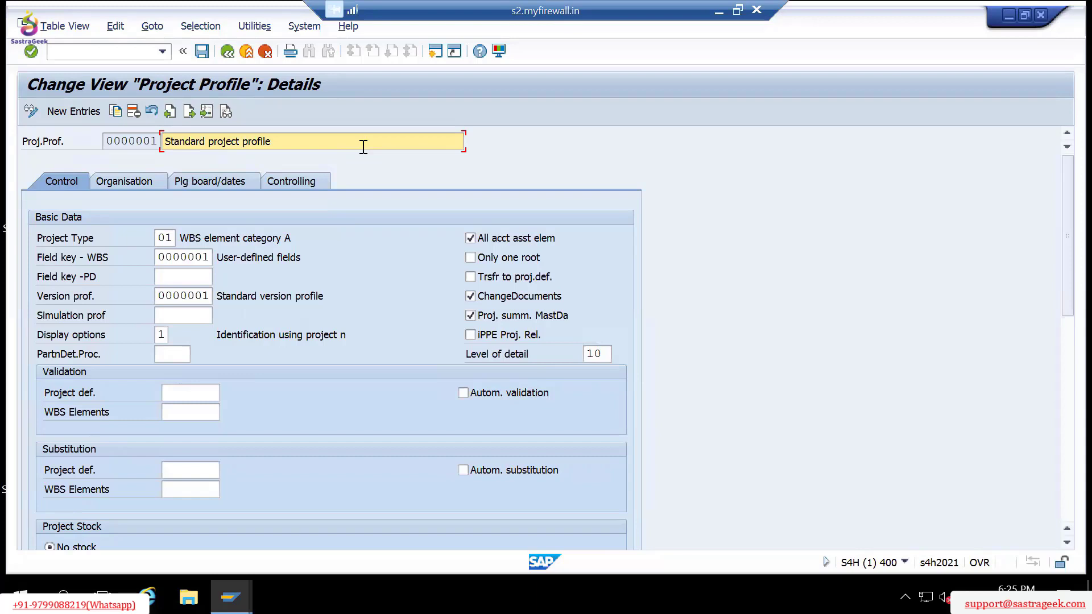
pyautogui.click(227, 51)
pyautogui.click(31, 178)
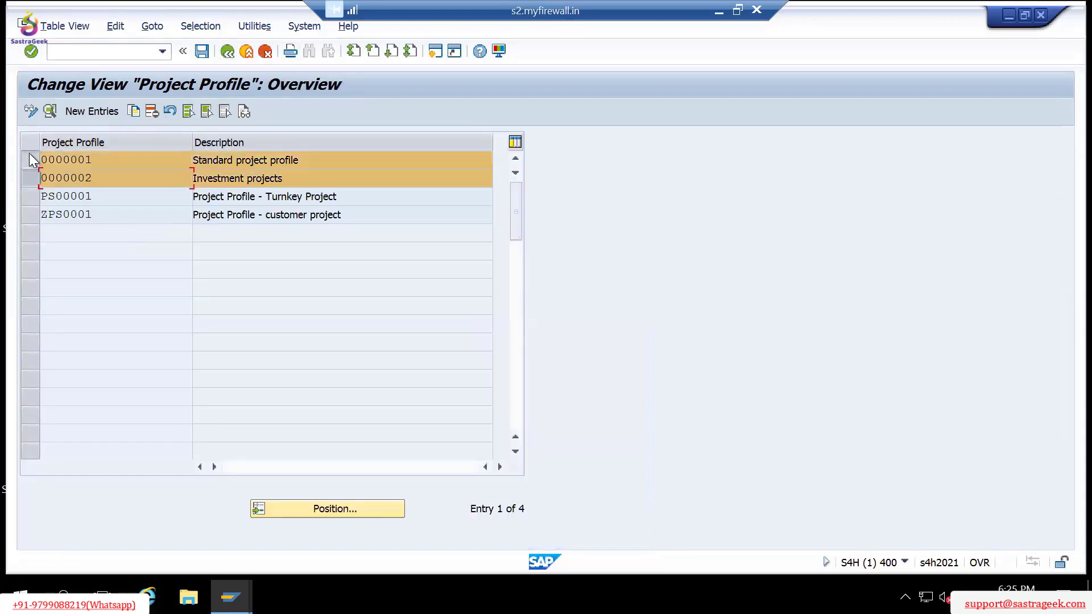
pyautogui.click(27, 165)
pyautogui.click(27, 176)
pyautogui.click(27, 166)
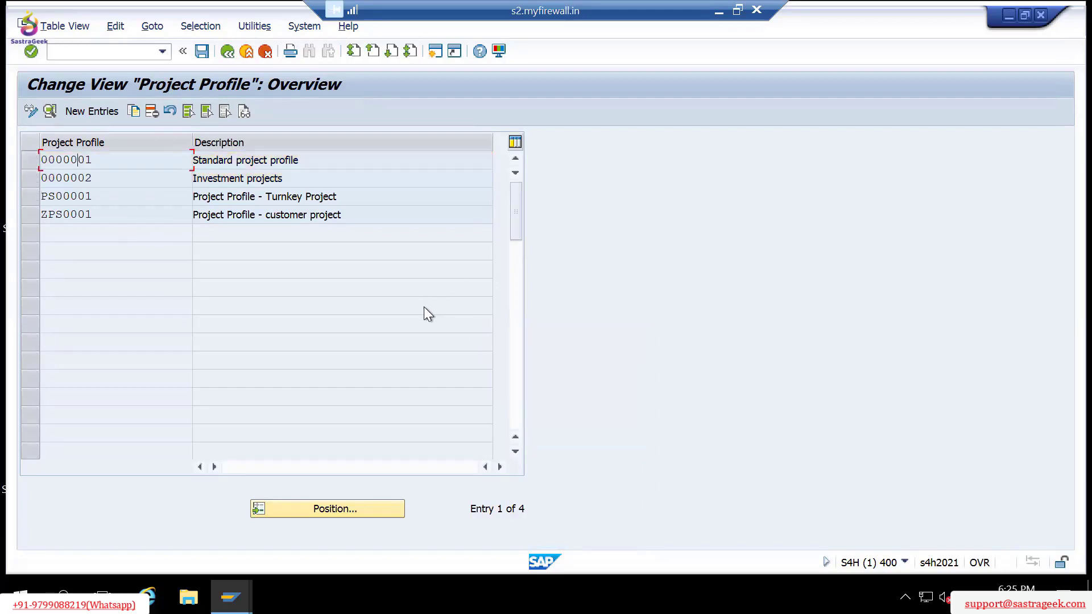
pyautogui.click(26, 166)
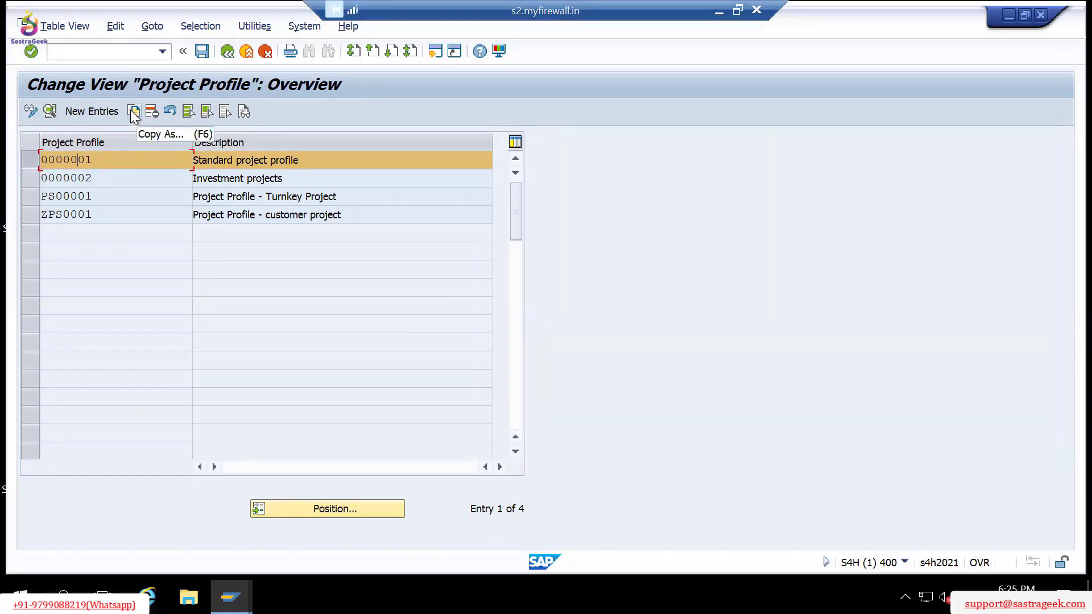
pyautogui.click(29, 160)
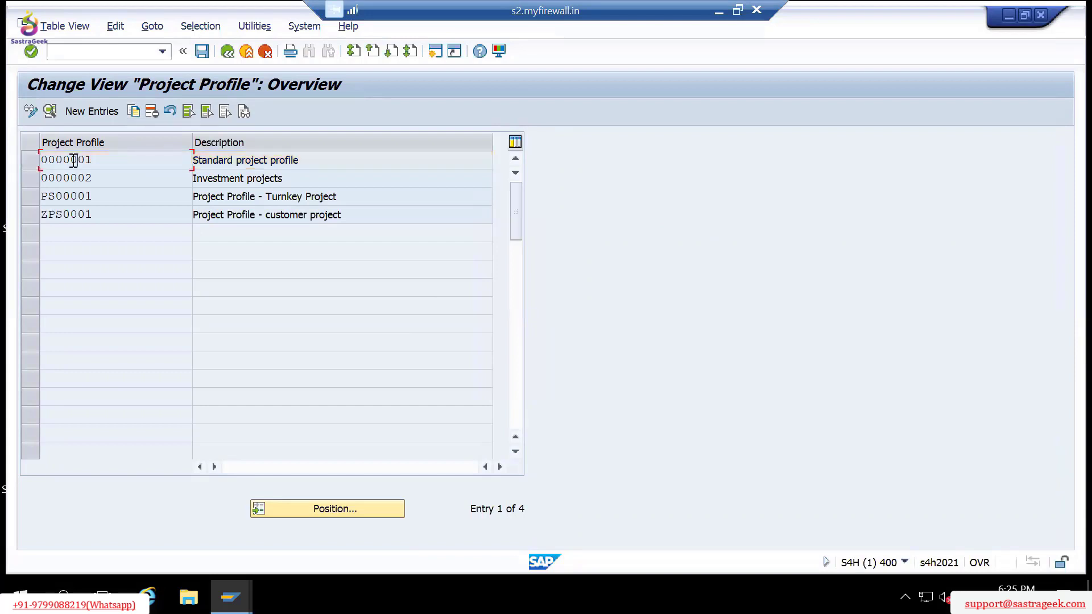
pyautogui.doubleClick(72, 159)
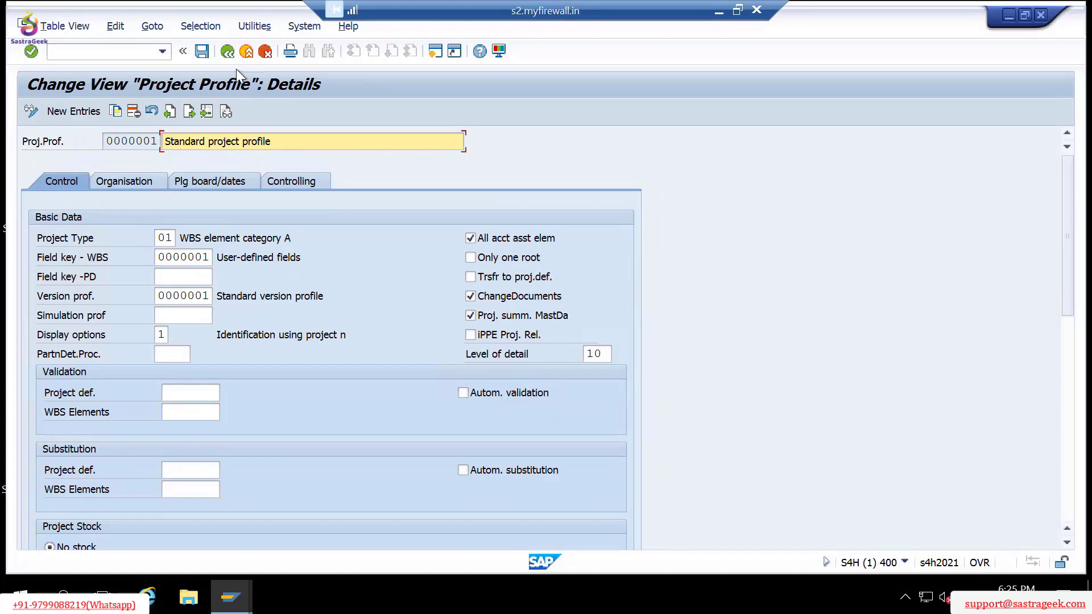
pyautogui.click(226, 51)
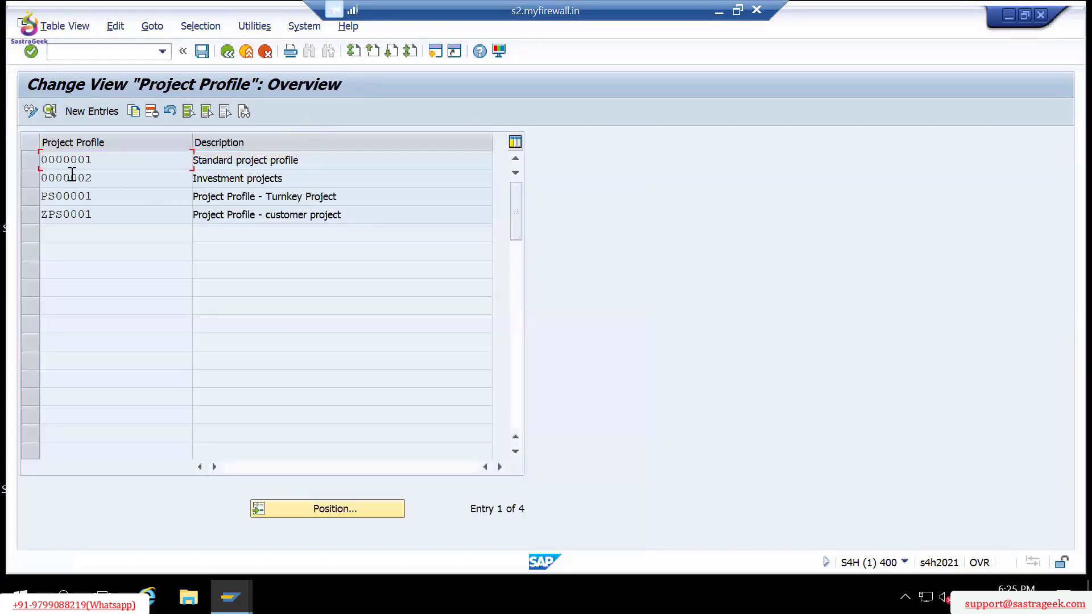
# Copy the standard project profile 0000001 to a new profile with the key PS00002.
pyautogui.click(32, 158)
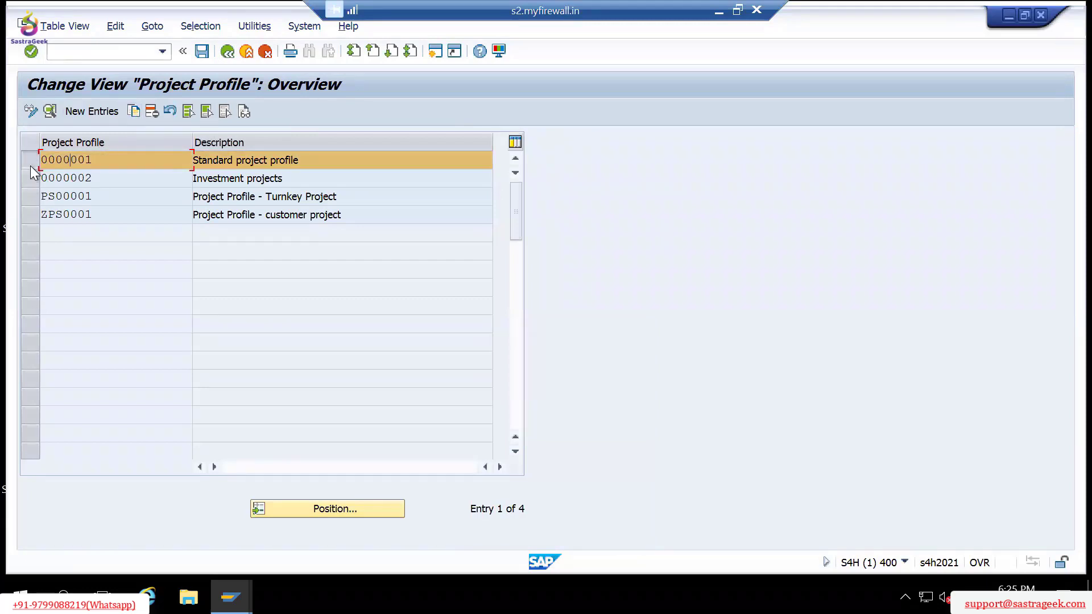
pyautogui.click(132, 111)
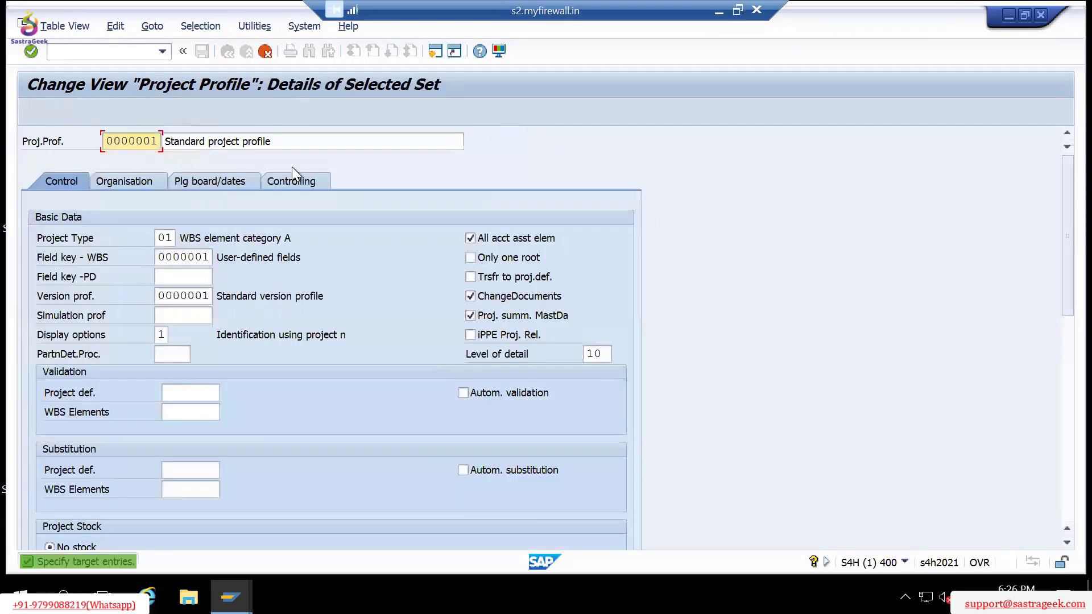
pyautogui.hotkey('ctrl', 'a')
pyautogui.press('BackSpace')
pyautogui.press('Down')
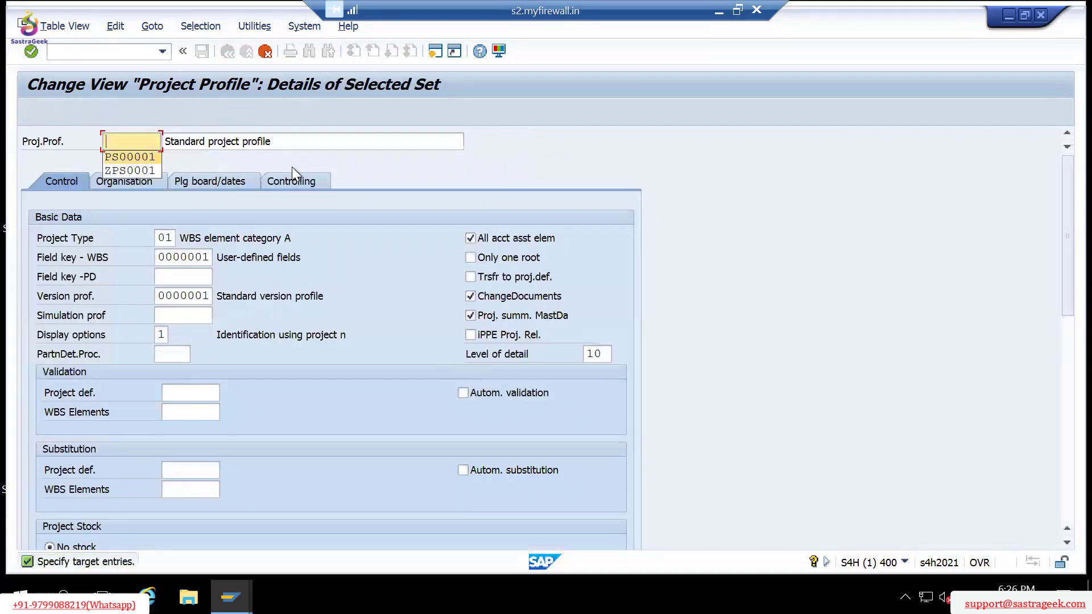
pyautogui.press('Down')
pyautogui.press('Return')
pyautogui.press('BackSpace')
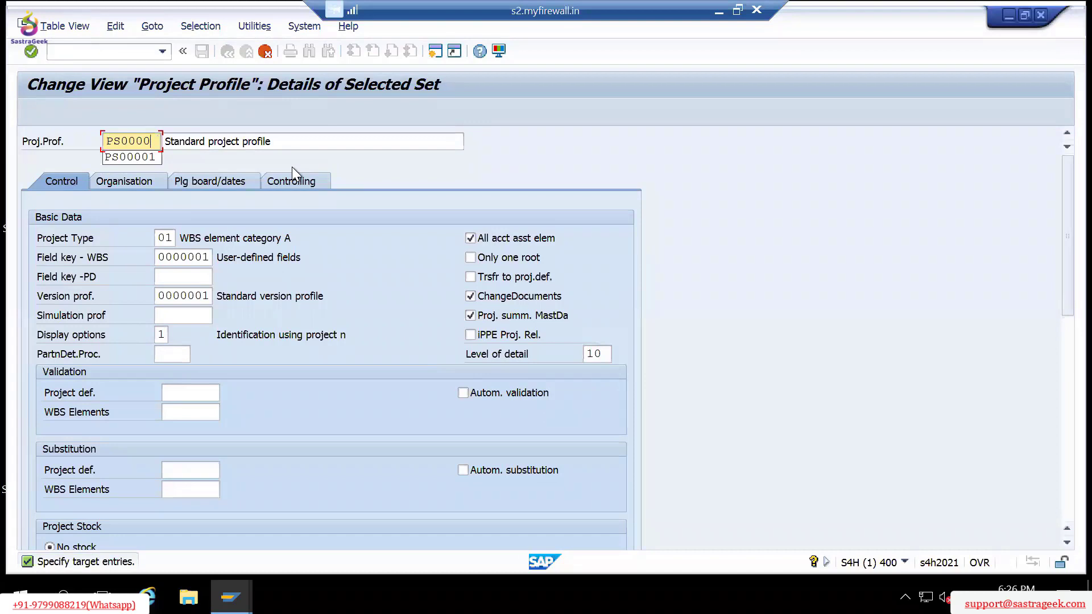
pyautogui.write('2')
# Describe the new profile as "Test Project pfofile-Operation Project" and return to the profile overview.
pyautogui.press('Tab')
pyautogui.write('Test')
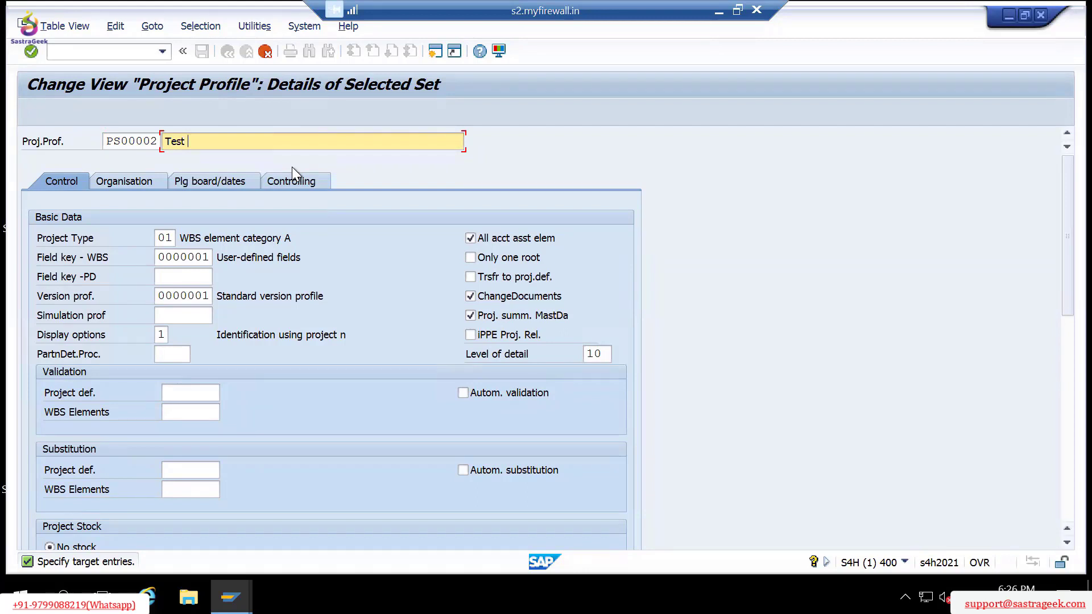
pyautogui.write('Project pfofile -')
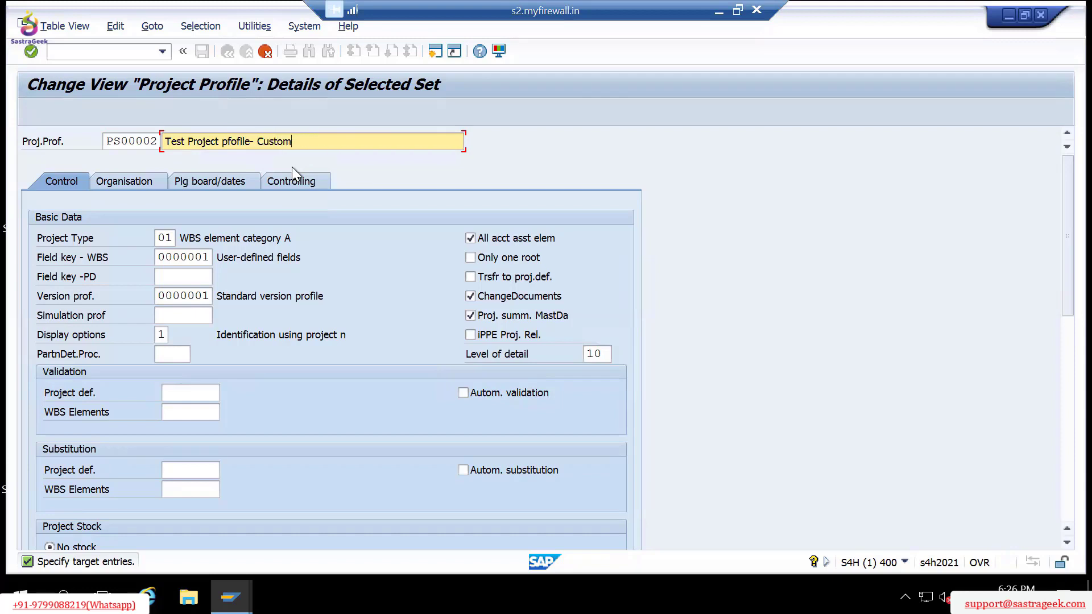
pyautogui.write('Operation Project')
pyautogui.press('F3')
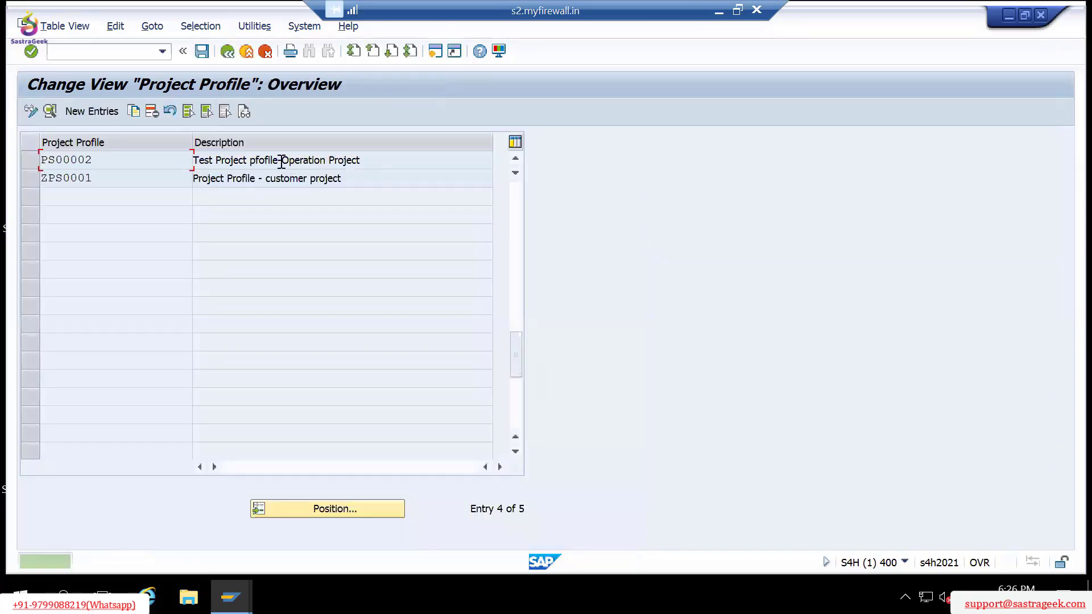
# Open the details of profile PS00002 and save it to the "Project config" customizing request.
pyautogui.doubleClick(73, 162)
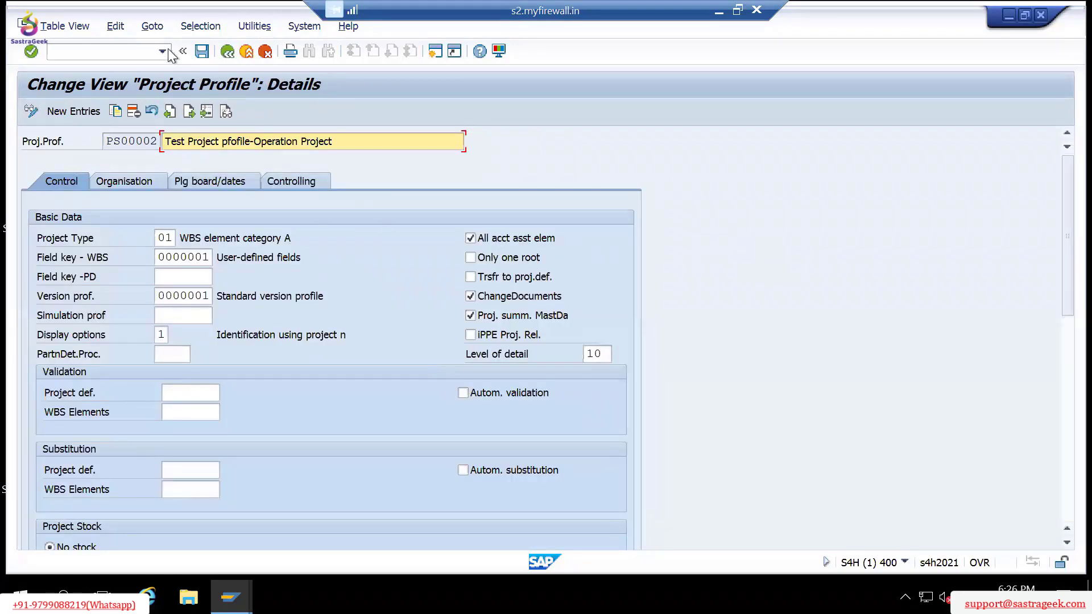
pyautogui.click(201, 51)
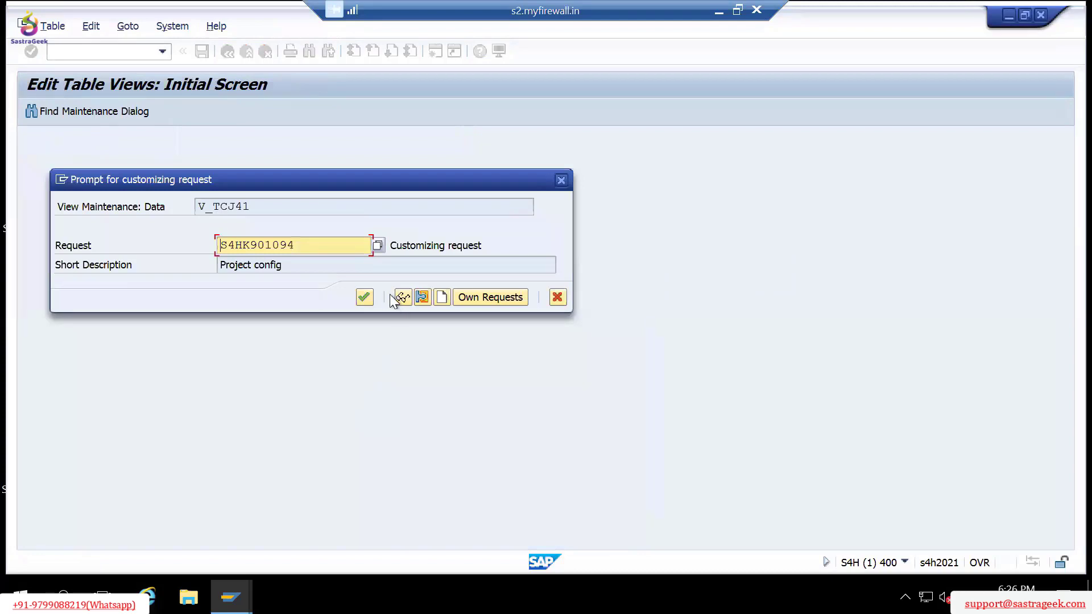
pyautogui.click(364, 296)
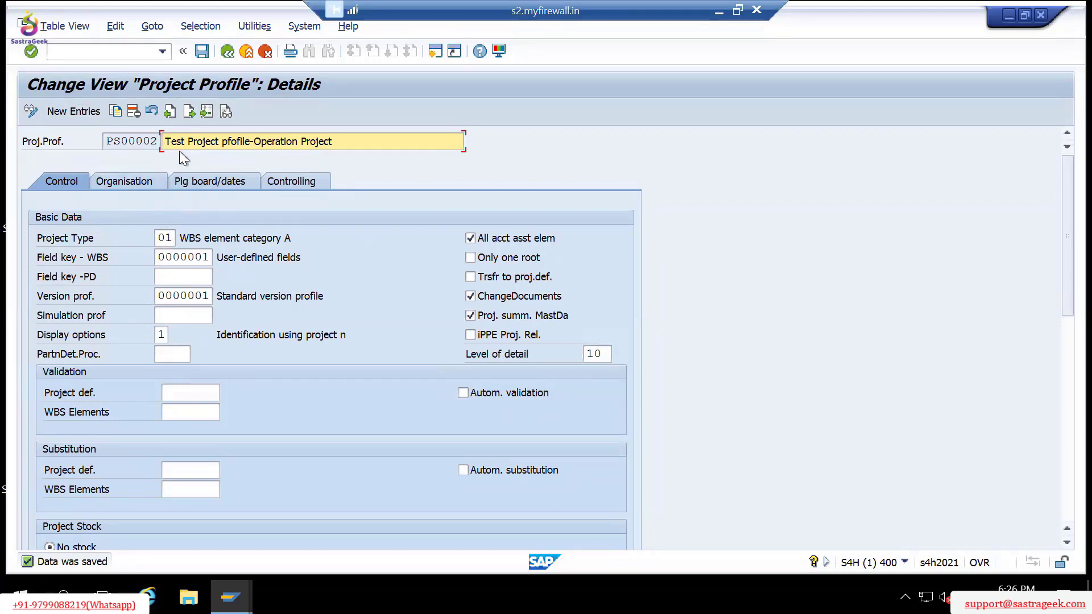
# Check the training spreadsheet in Chrome and return to the Project Type field of profile PS00002 in SAP.
pyautogui.click(714, 10)
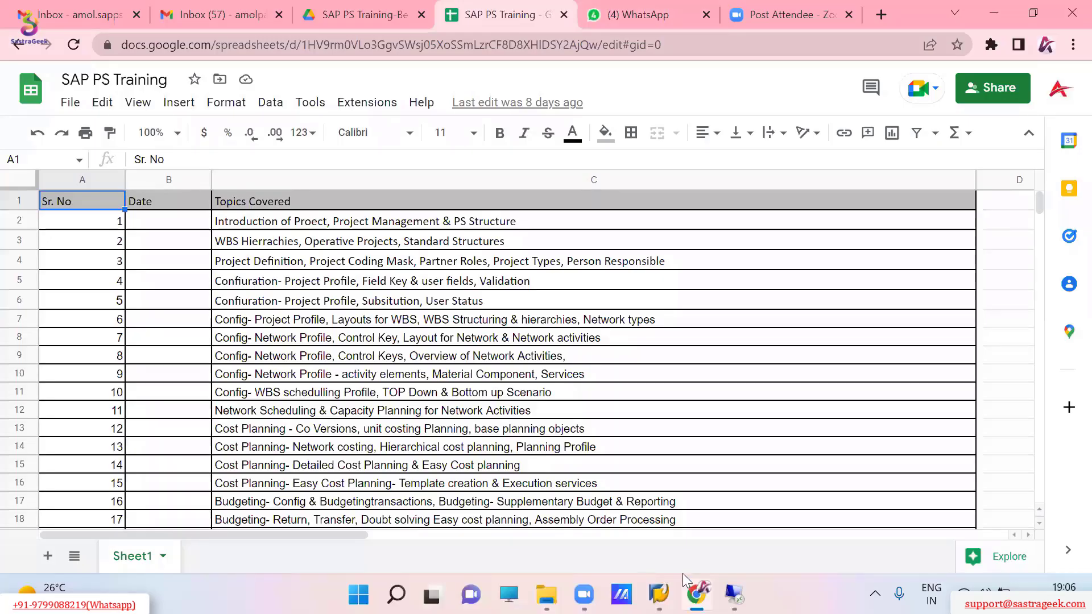
pyautogui.click(734, 594)
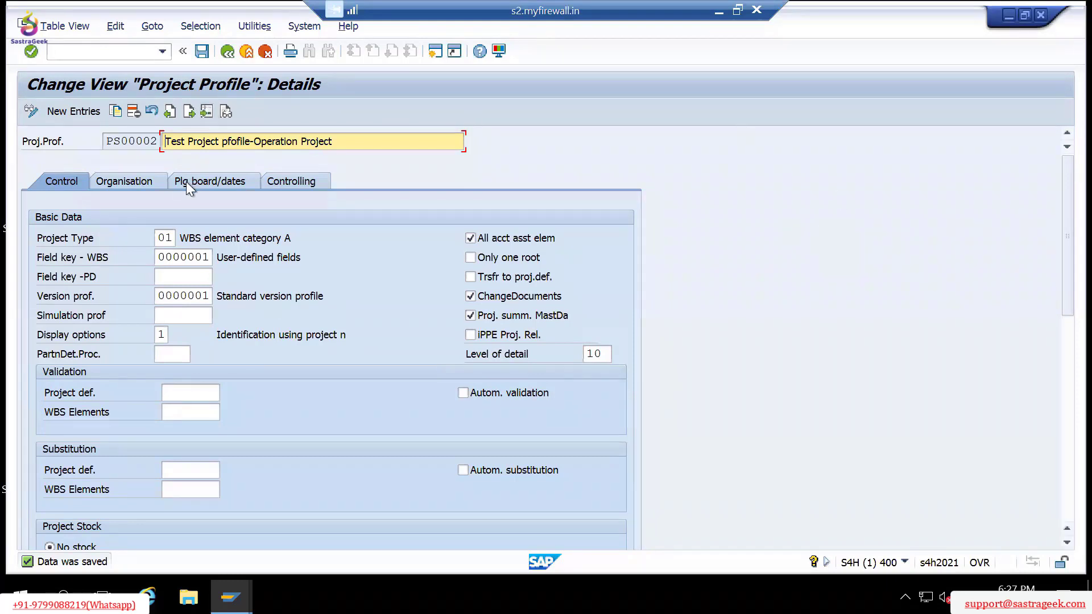
pyautogui.click(159, 239)
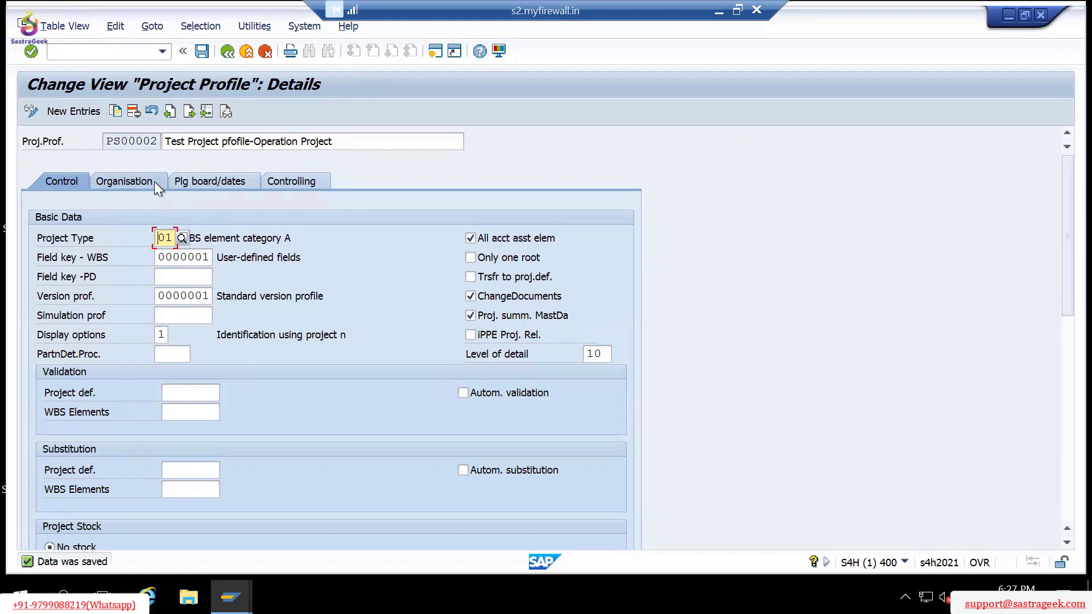
# Look through the organisation, planning board/dates and controlling settings of profile PS00002, returning to the Project Type in its control data.
pyautogui.click(138, 182)
pyautogui.click(216, 182)
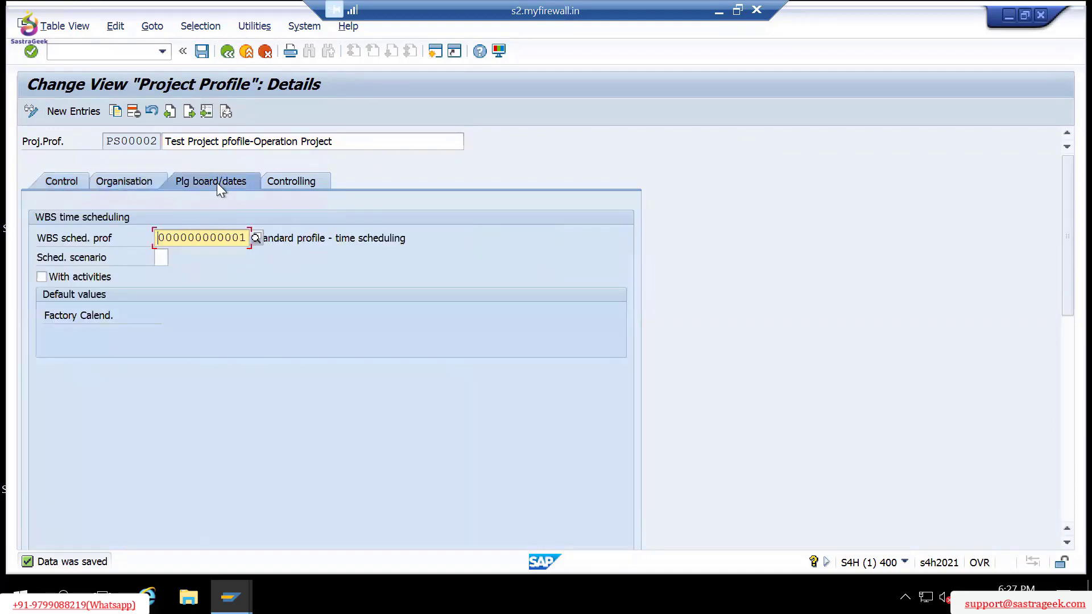
pyautogui.click(319, 182)
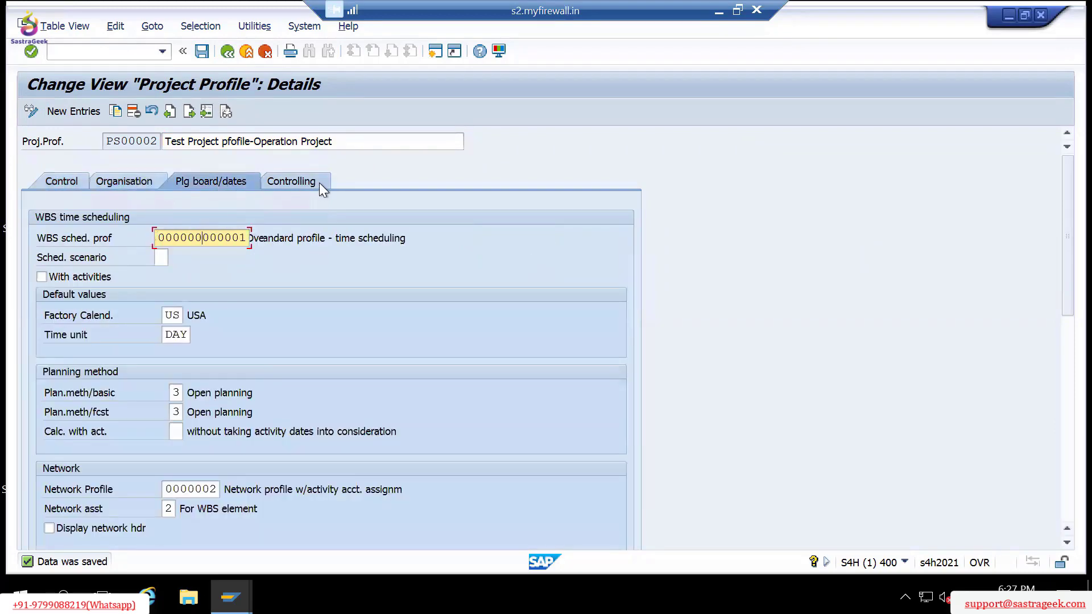
pyautogui.click(64, 182)
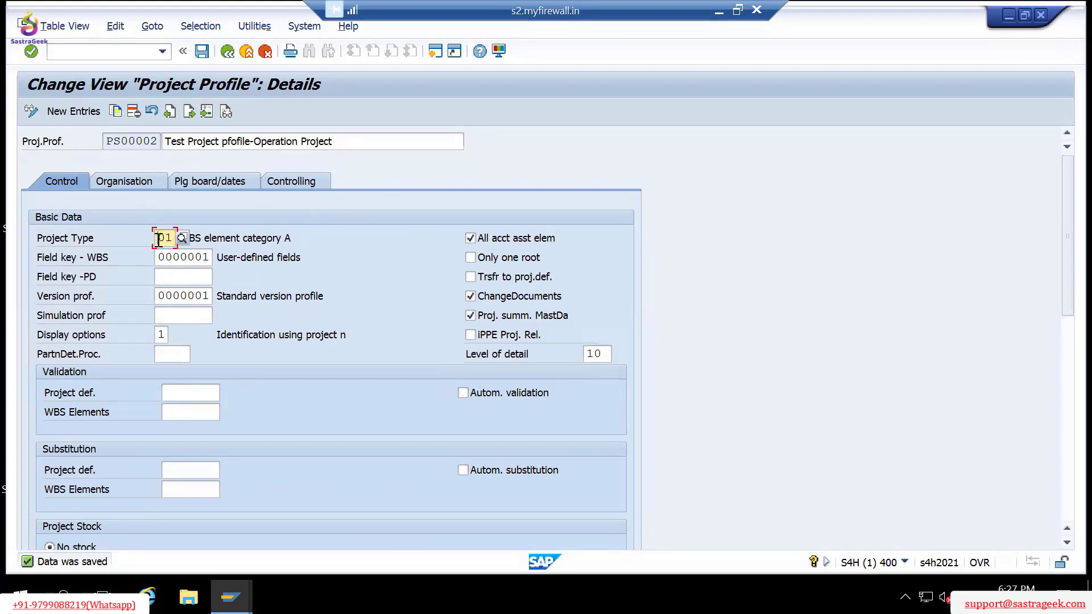
pyautogui.moveTo(159, 239); pyautogui.dragTo(178, 241)
# Open Project Builder in a new session and display WBS element "Construction of House 2" of project A/0001.
pyautogui.click(435, 51)
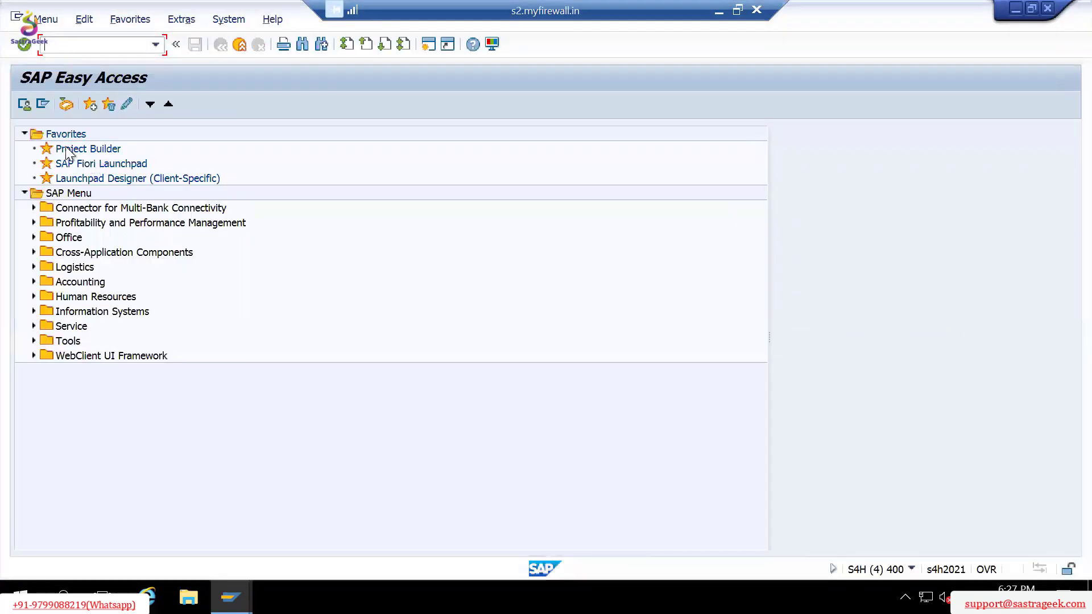
pyautogui.doubleClick(60, 148)
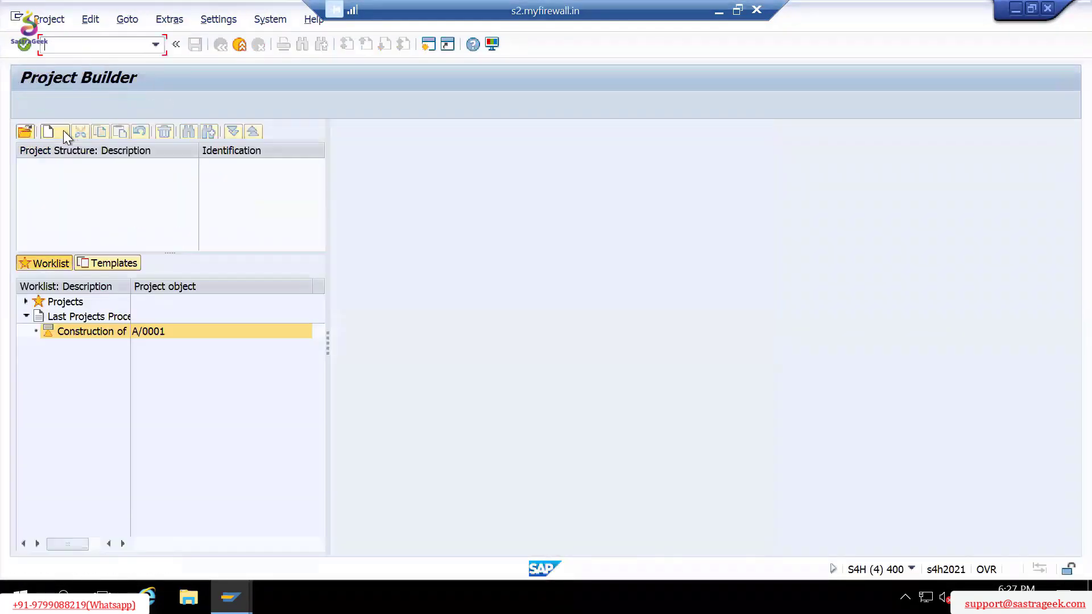
pyautogui.doubleClick(84, 327)
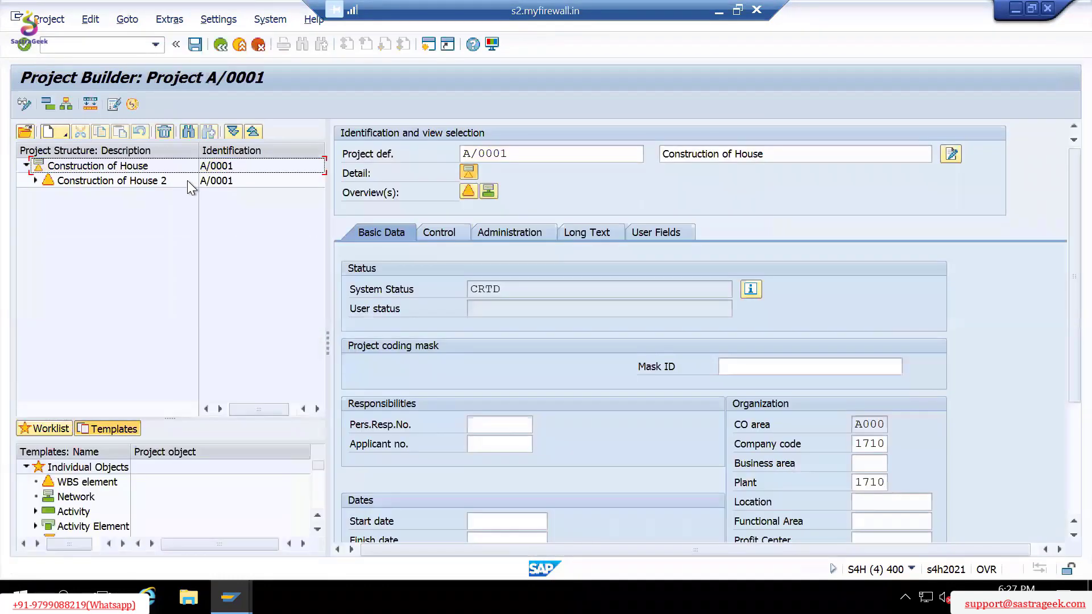
pyautogui.click(100, 181)
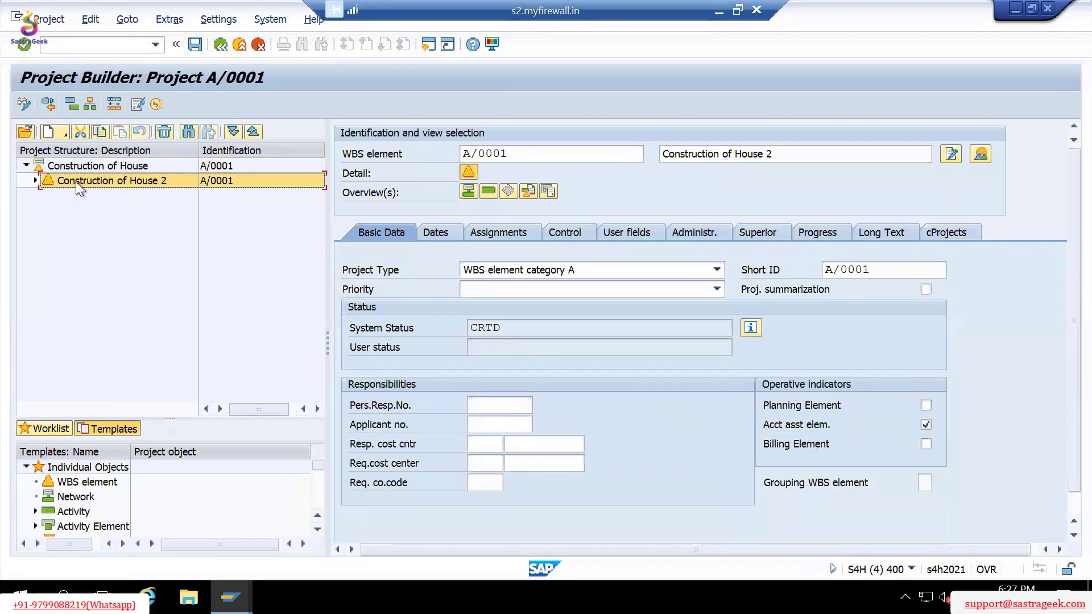
# Try Customer Projects and then Turnkey Projects as the project type of WBS element "Construction of House 2".
pyautogui.click(511, 270)
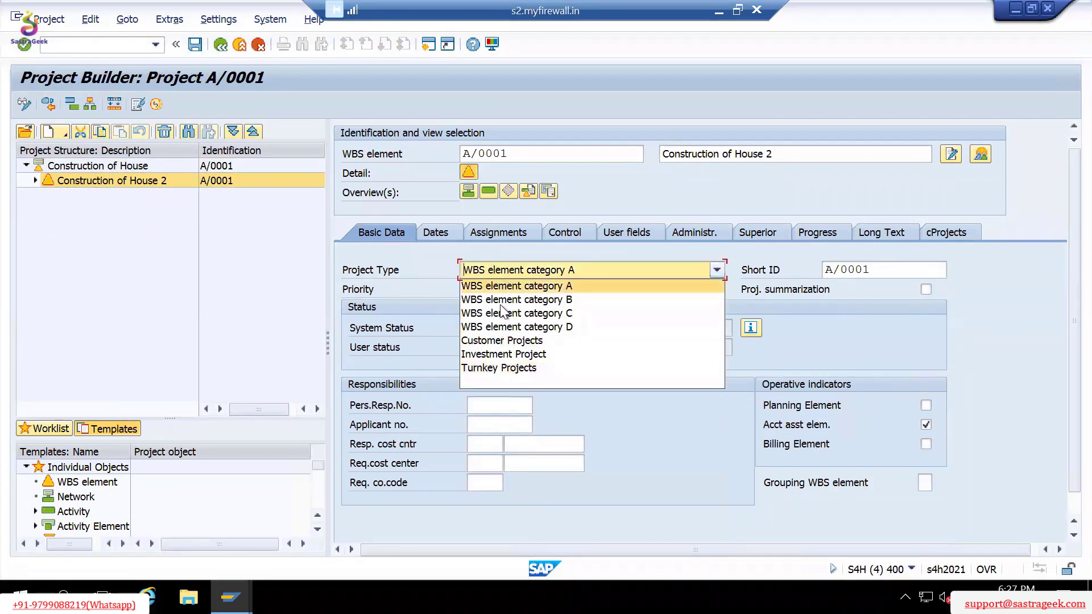
pyautogui.click(493, 340)
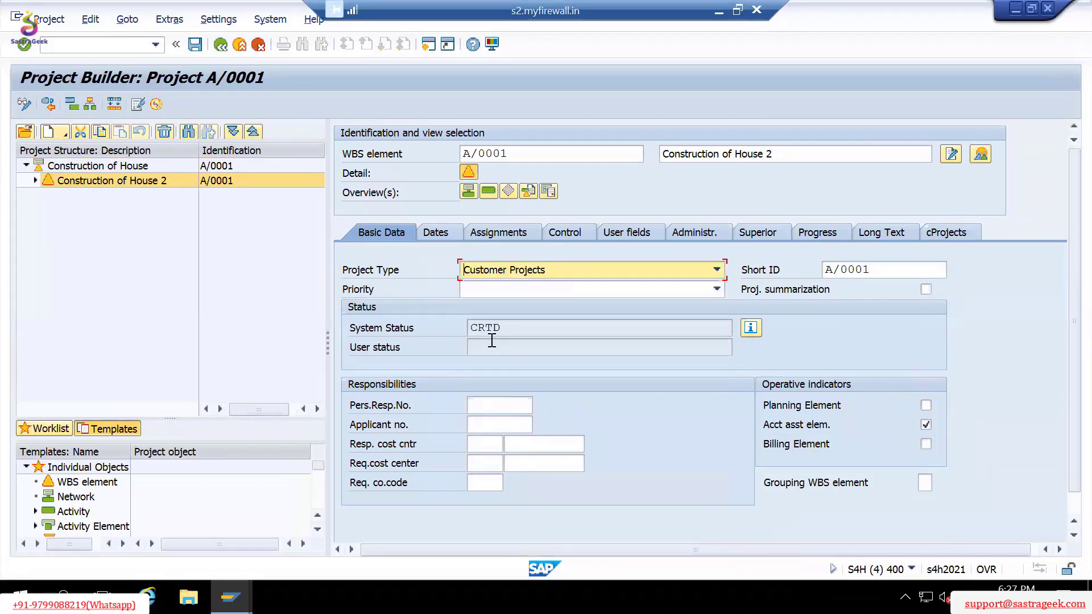
pyautogui.click(506, 263)
pyautogui.click(486, 368)
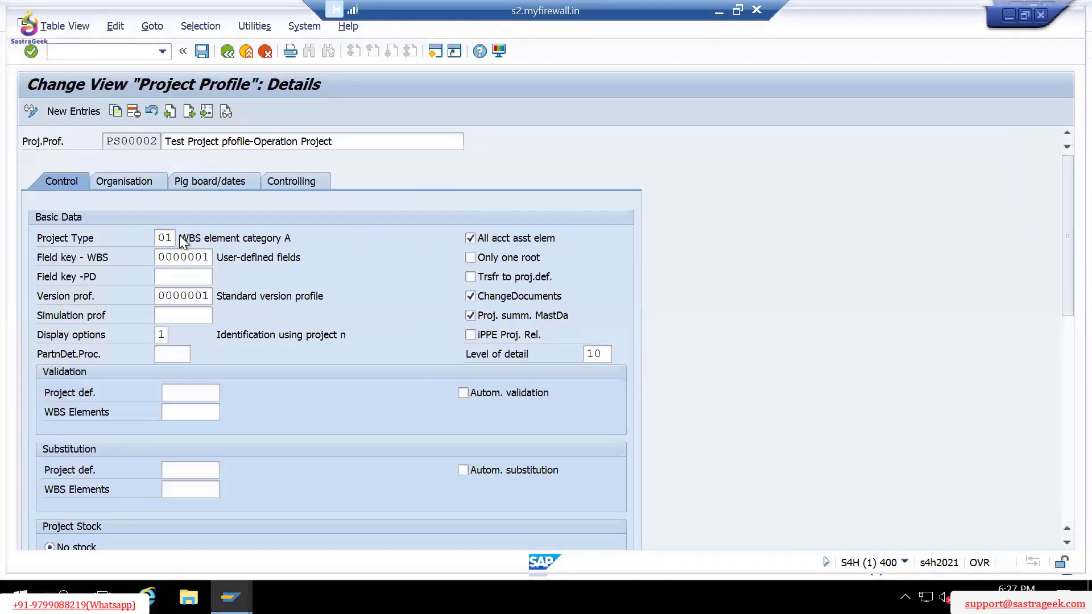
# Set the project type of profile PS00002 to 07, Turnkey Projects, in customizing and save the profile.
pyautogui.click(179, 235)
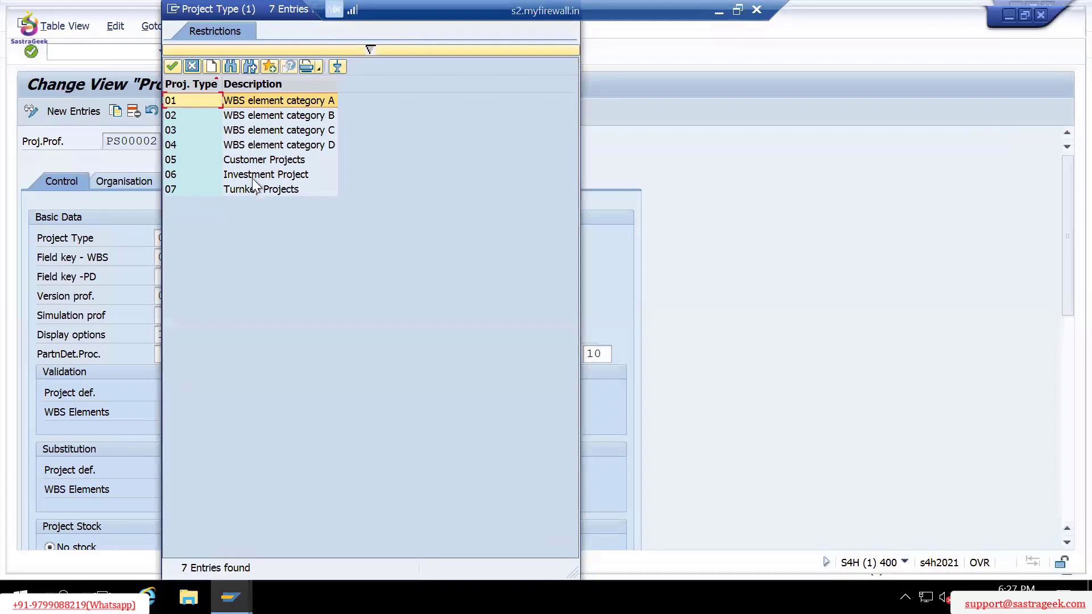
pyautogui.click(235, 186)
pyautogui.doubleClick(230, 187)
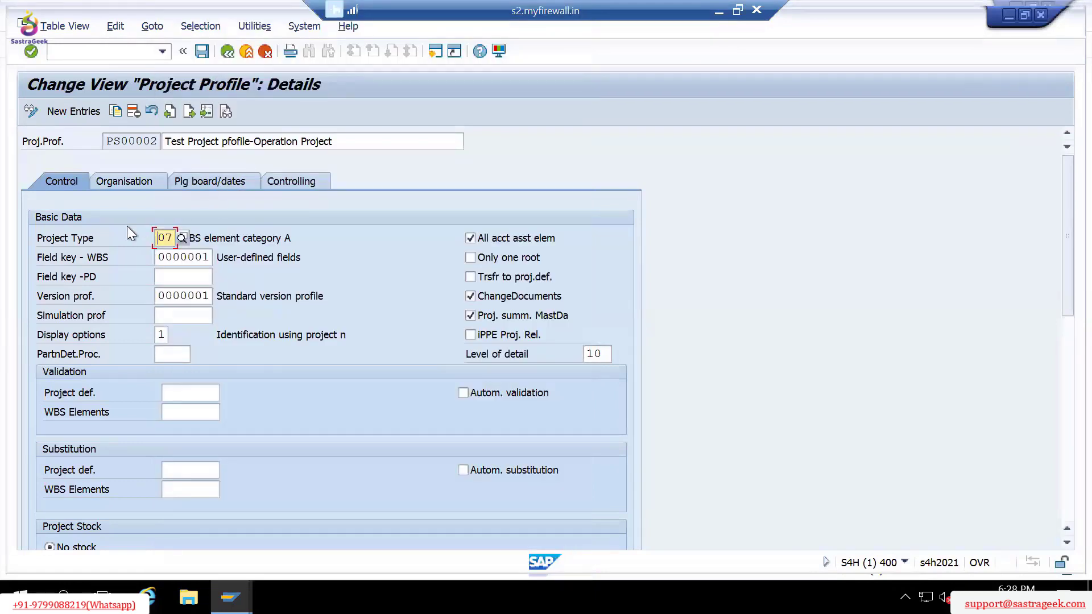
pyautogui.press('Return')
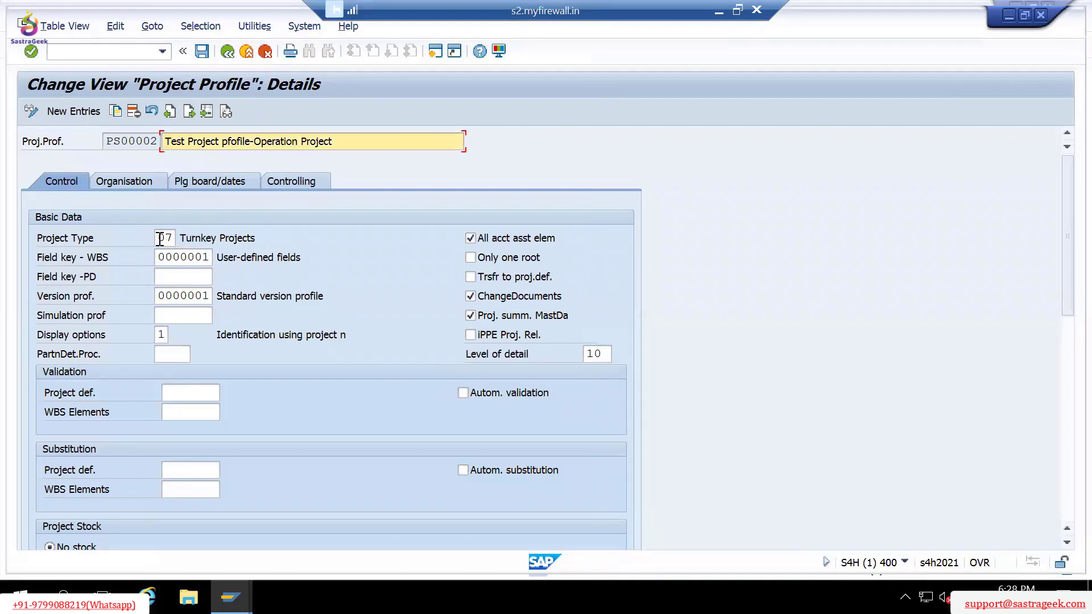
pyautogui.click(201, 52)
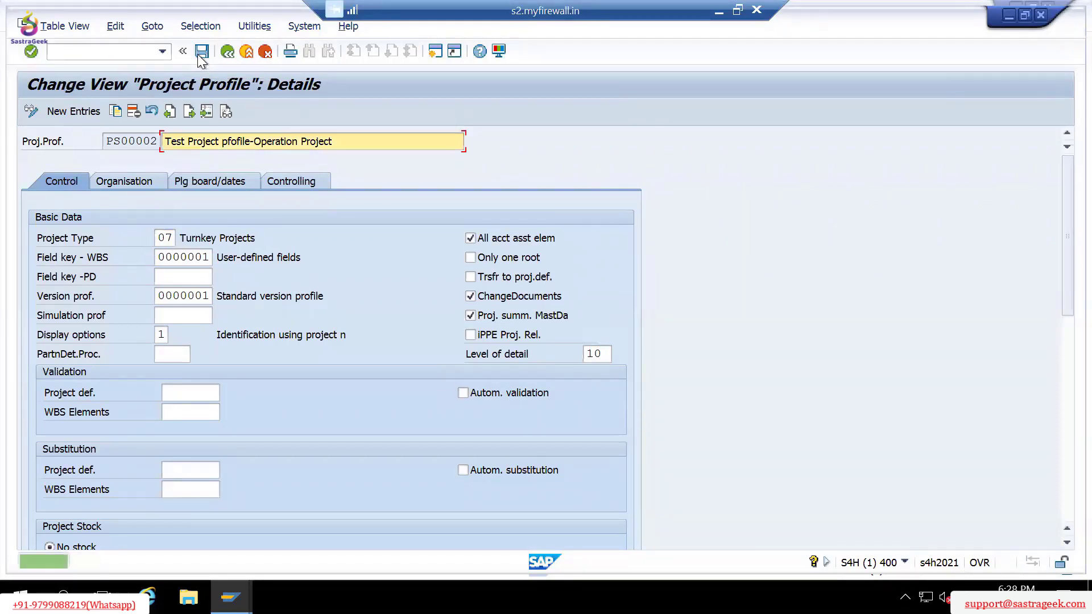
# Compare the project type in profile PS00002 with the one on the WBS element in Project Builder.
pyautogui.hotkey('alt', 'Tab')
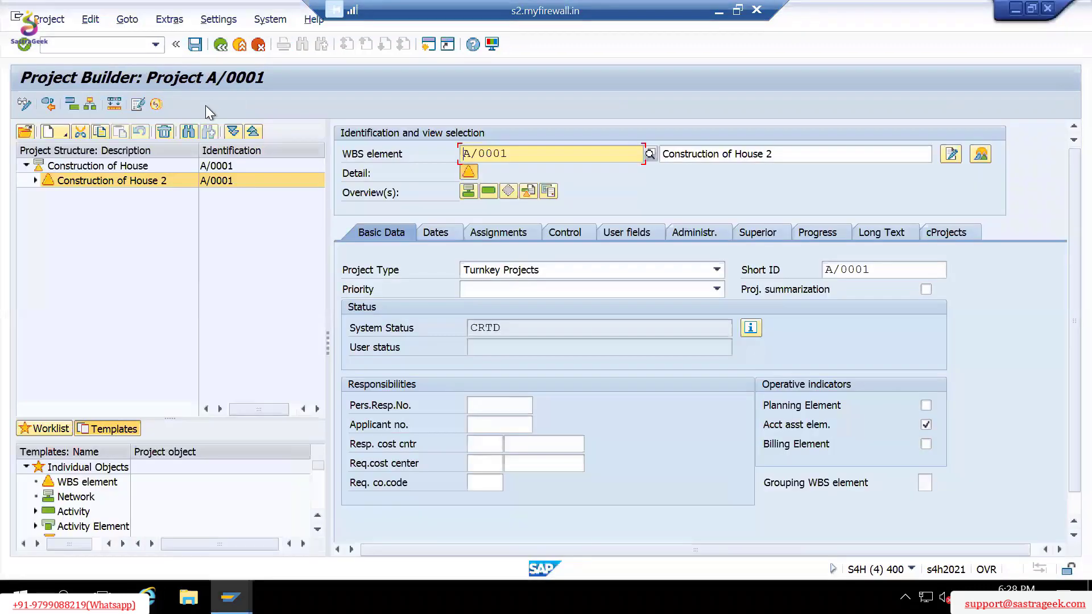
pyautogui.hotkey('alt', 'Tab')
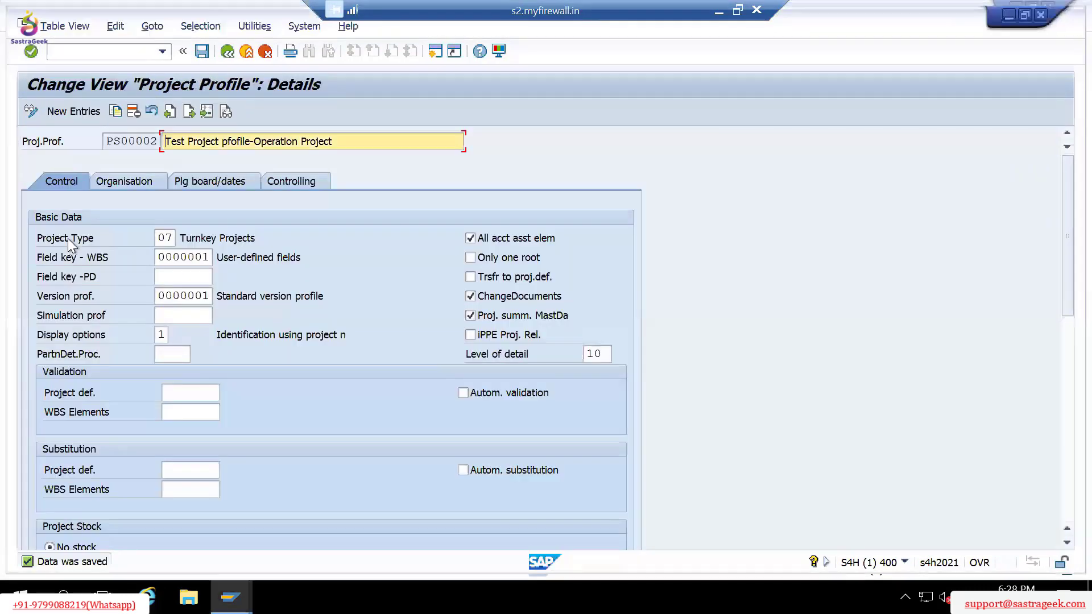
pyautogui.doubleClick(164, 238)
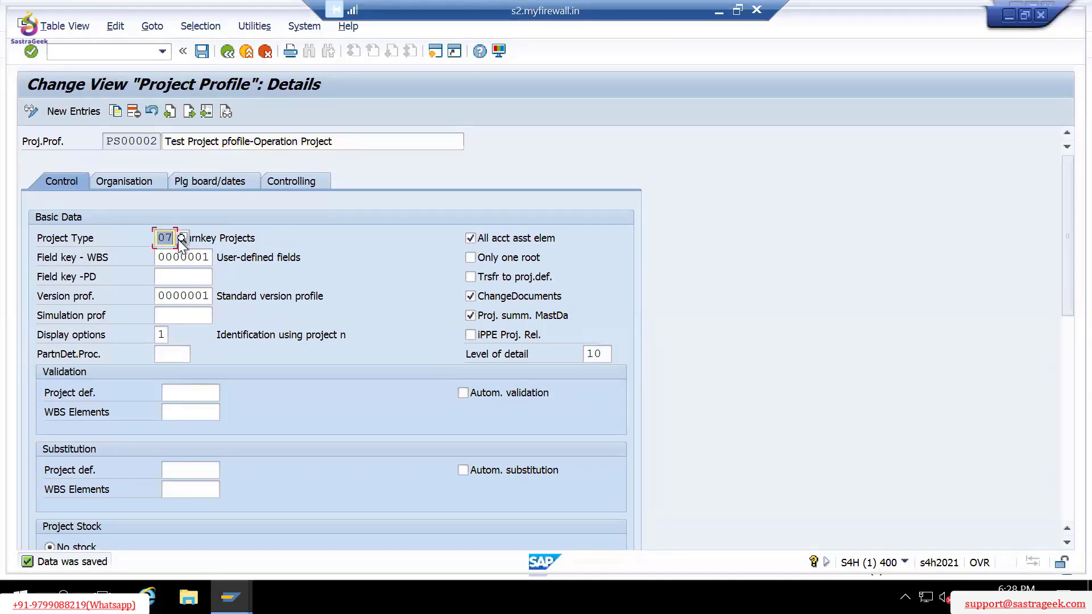
pyautogui.hotkey('alt', 'Tab')
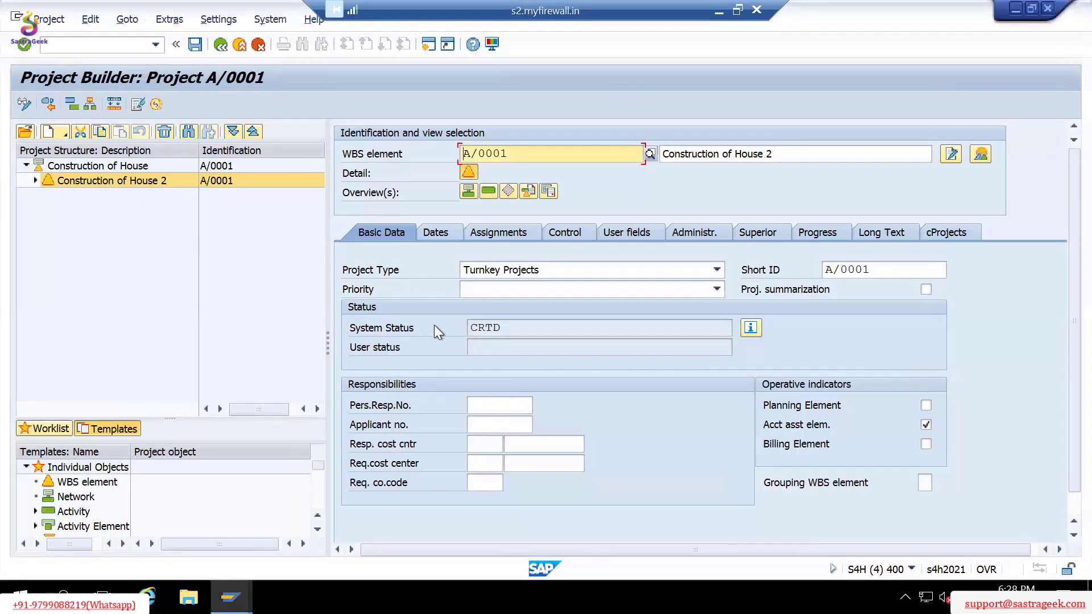
# Leave project A/0001 in Project Builder without saving the changes.
pyautogui.click(50, 133)
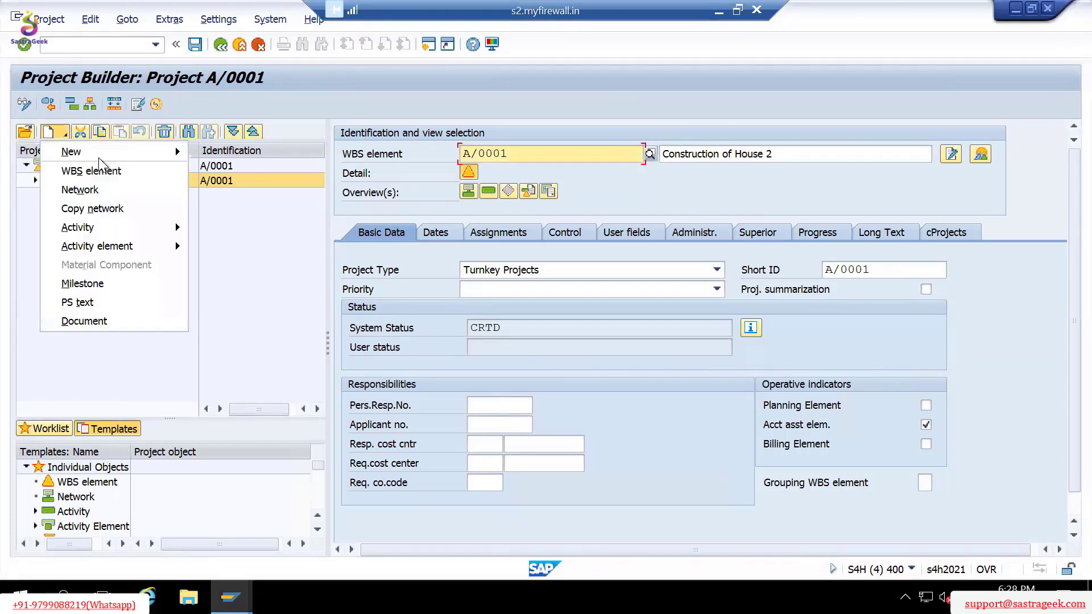
pyautogui.click(278, 77)
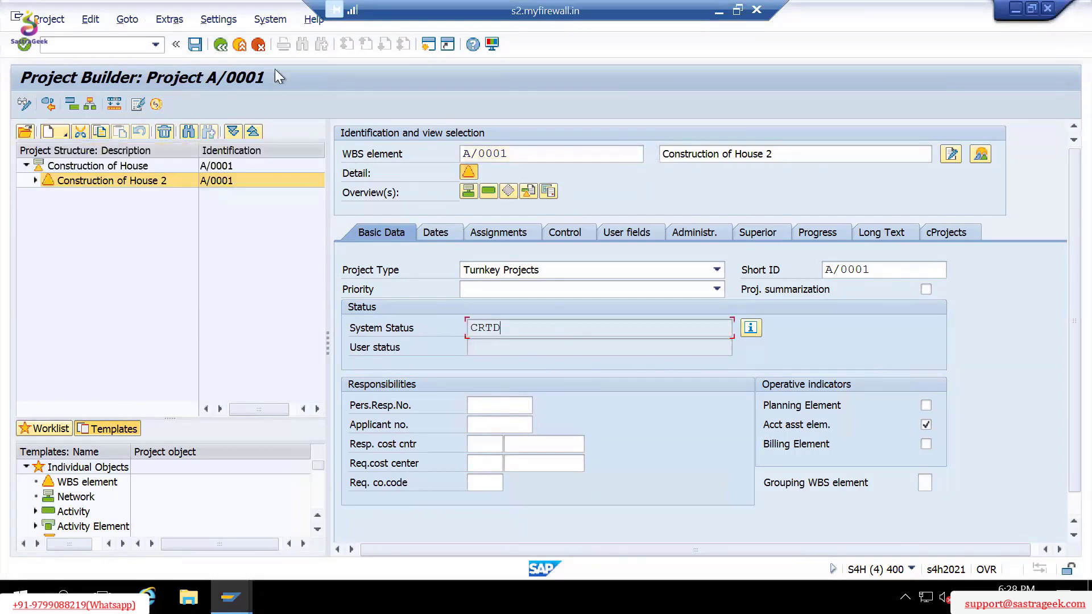
pyautogui.click(220, 45)
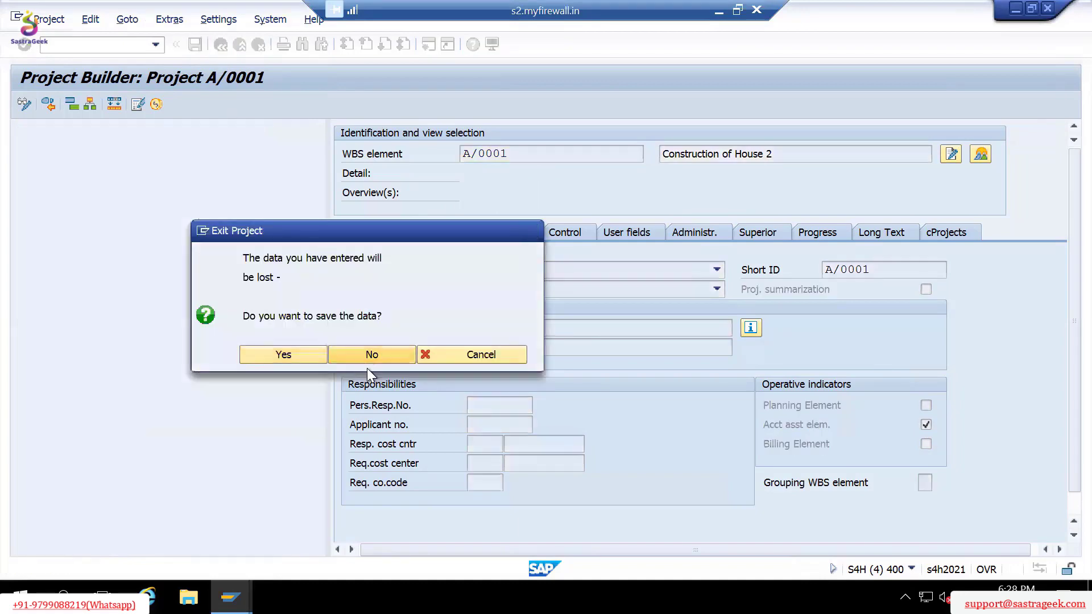
pyautogui.click(356, 348)
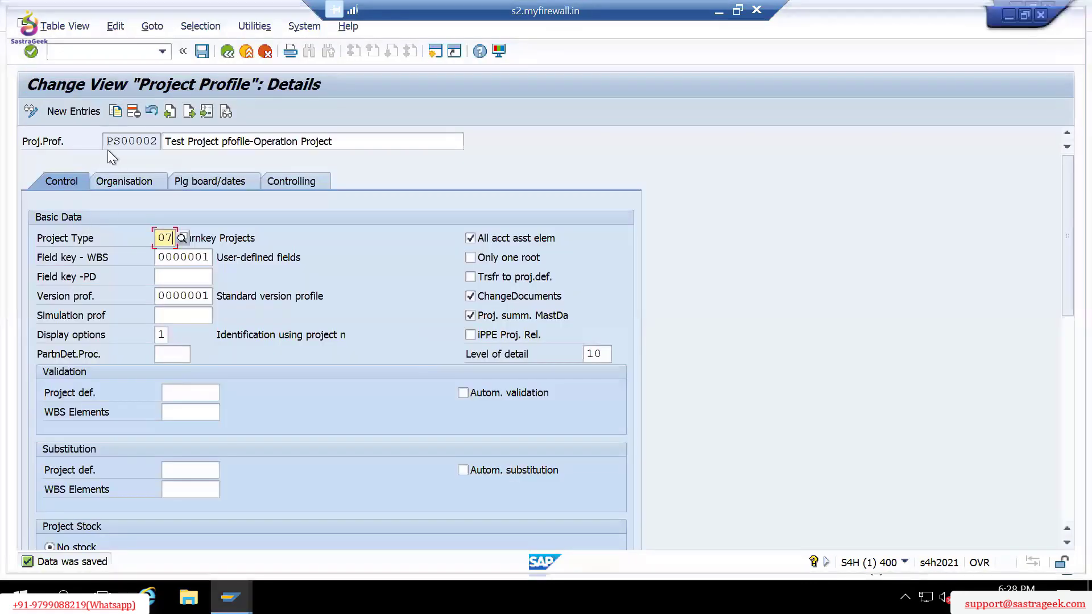
# Copy the profile key PS00002 from the project profile details and switch back to the Project Builder session.
pyautogui.moveTo(106, 142); pyautogui.dragTo(176, 144)
pyautogui.hotkey('ctrl', 'c')
pyautogui.hotkey('alt', 'Tab')
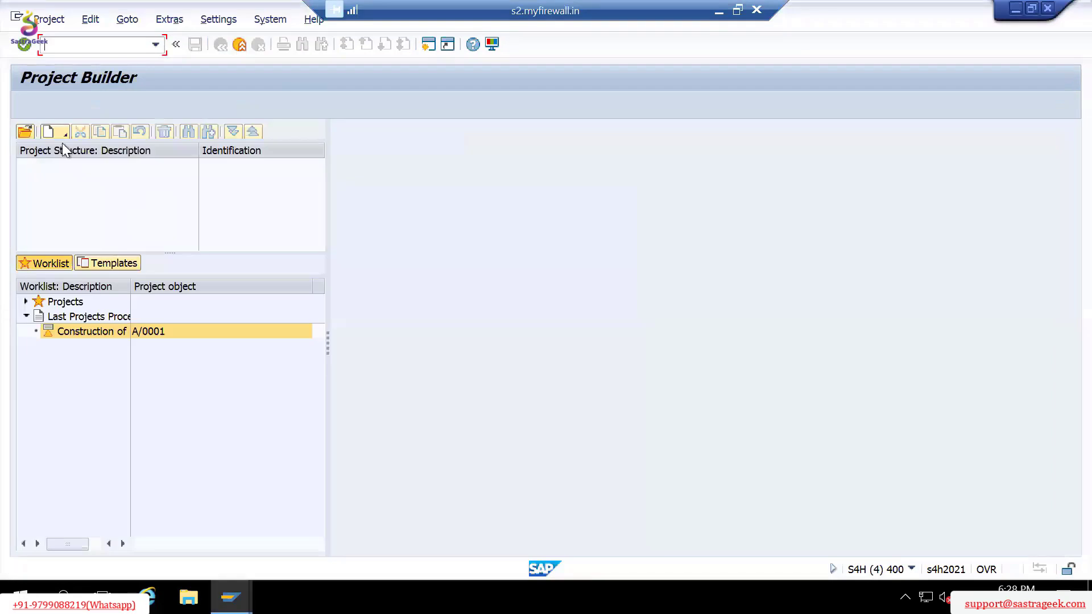
pyautogui.click(61, 132)
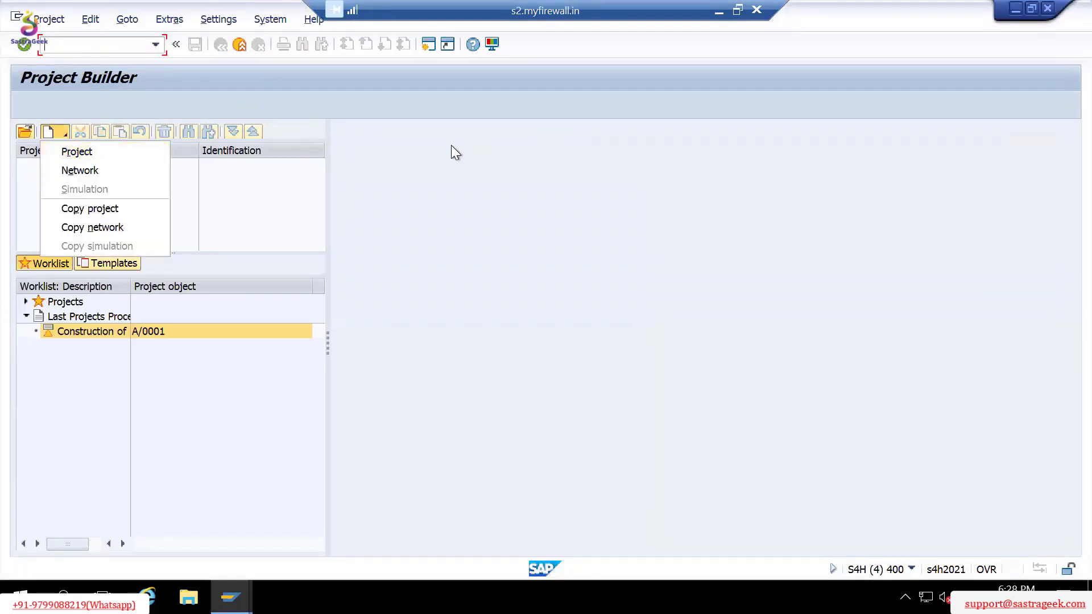
pyautogui.click(72, 152)
pyautogui.click(479, 156)
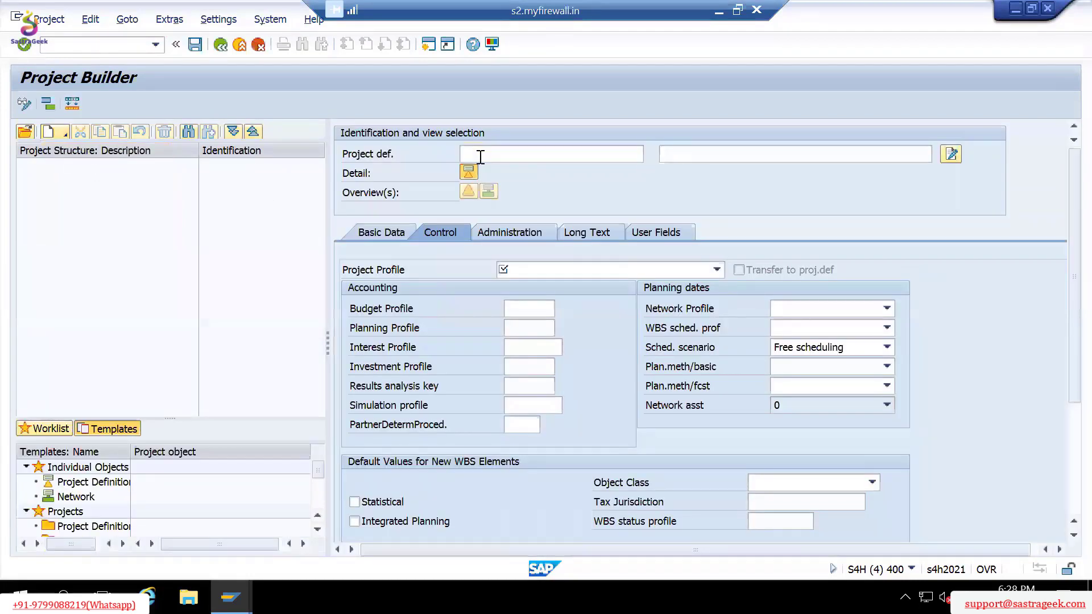
pyautogui.write('A-00')
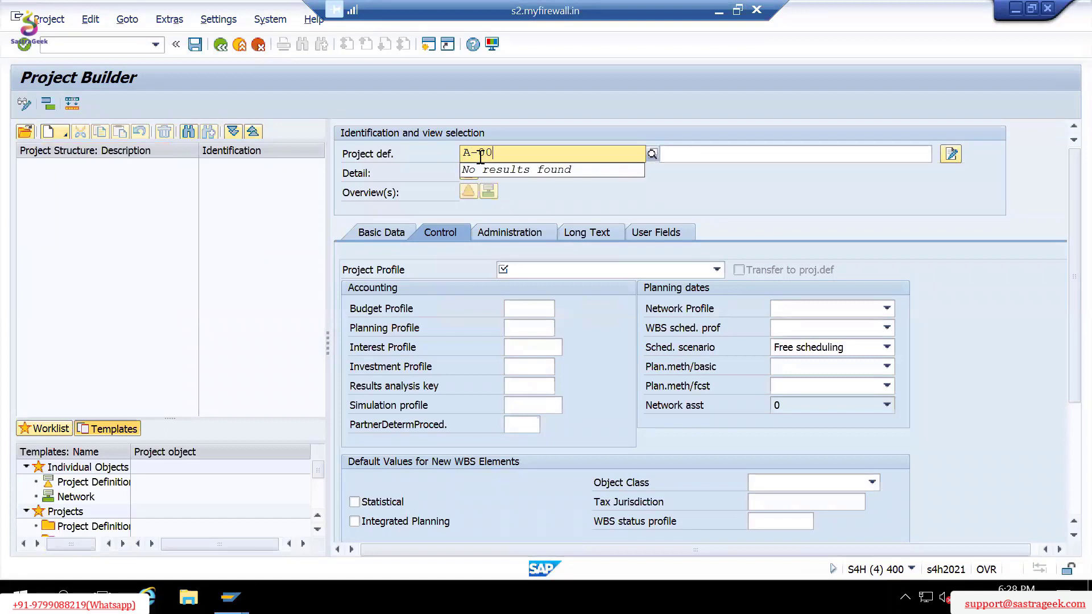
pyautogui.press('Return')
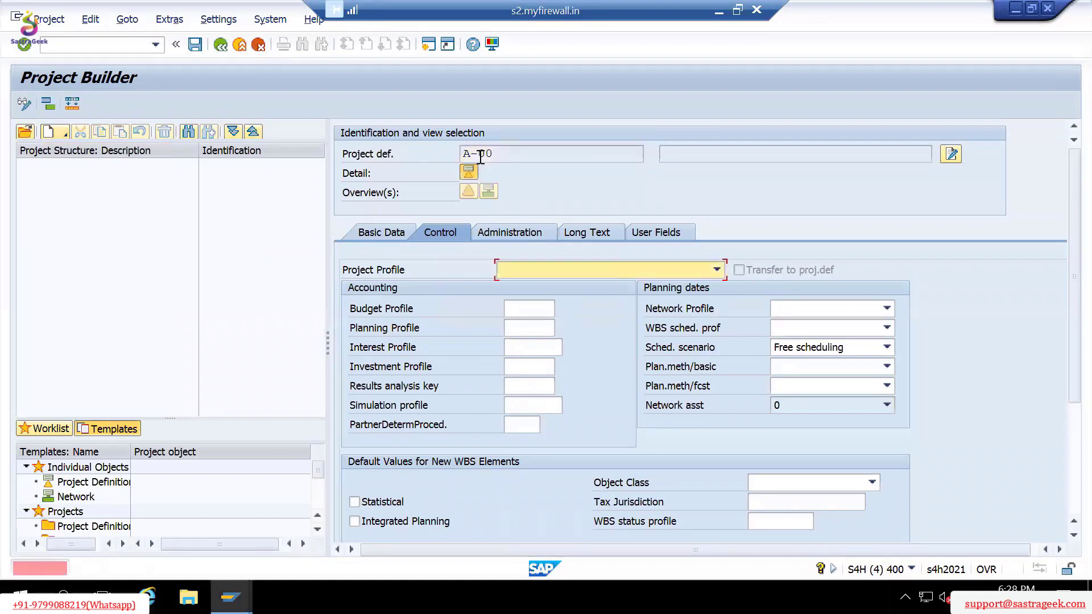
pyautogui.click(715, 270)
pyautogui.click(874, 292)
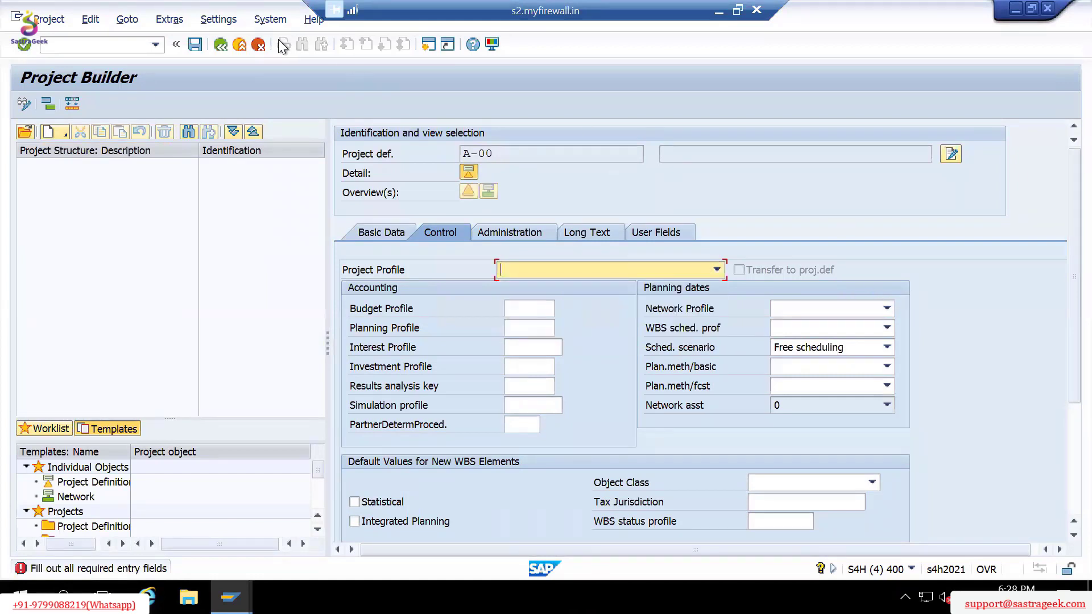
pyautogui.click(258, 44)
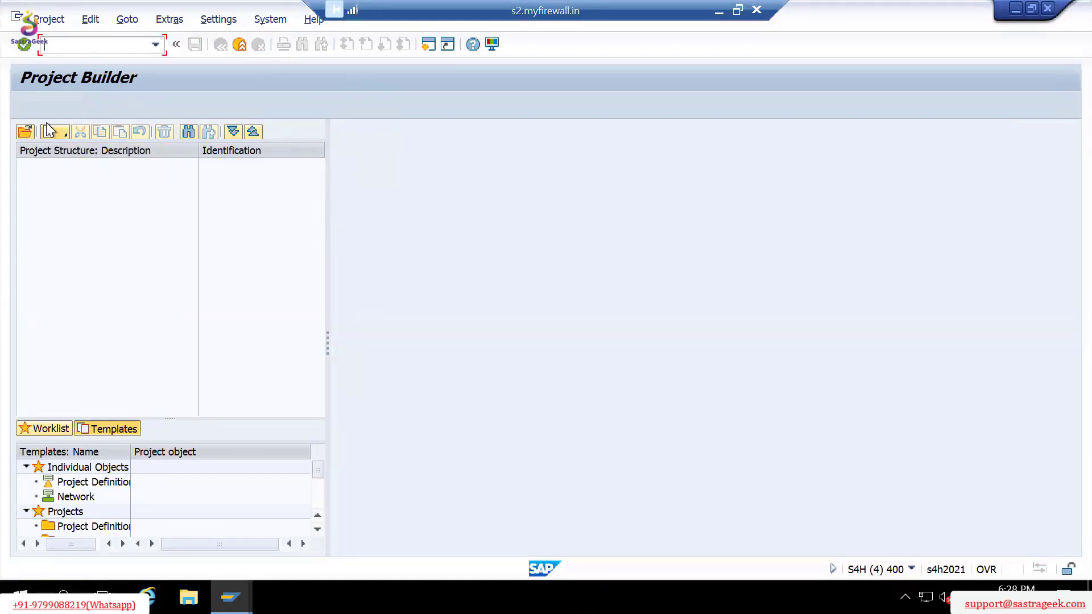
# Start a new project in Project Builder with the project definition A/0002.
pyautogui.click(54, 132)
pyautogui.click(66, 151)
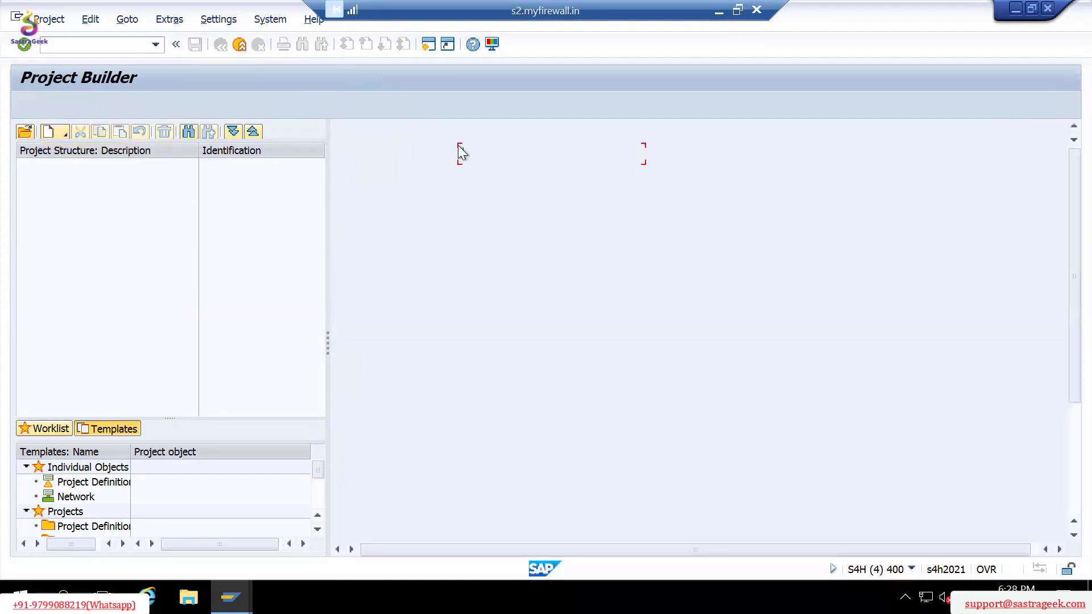
pyautogui.write('A')
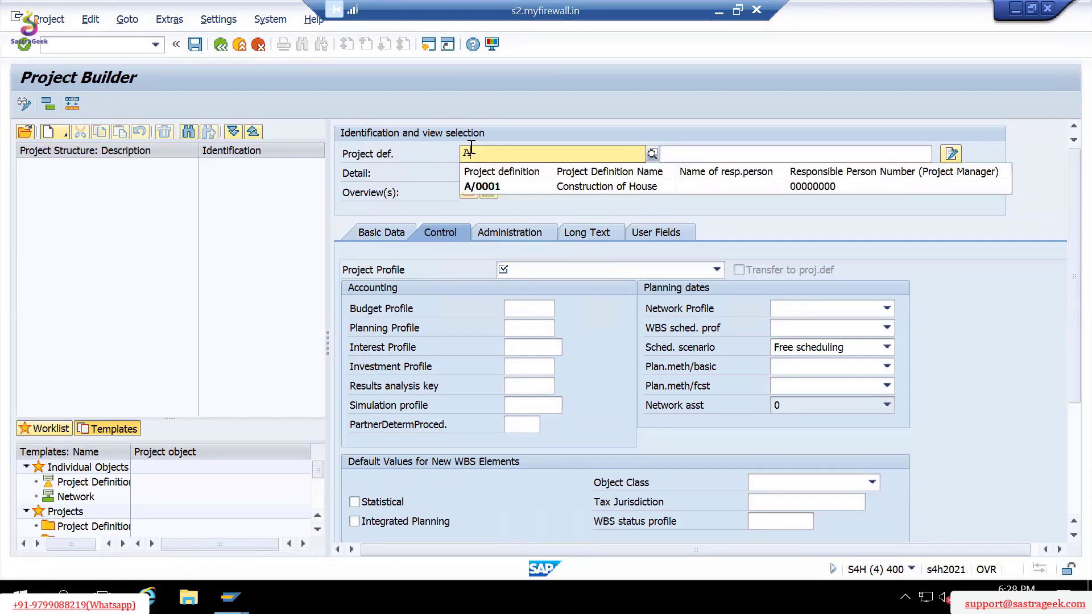
pyautogui.write('-')
pyautogui.press('BackSpace')
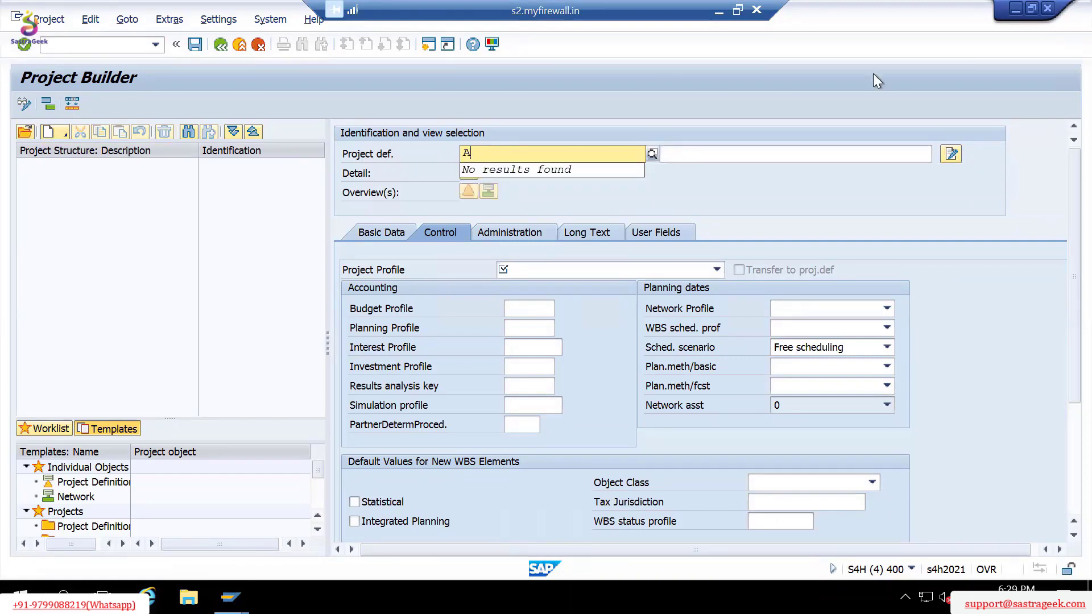
pyautogui.write('/00')
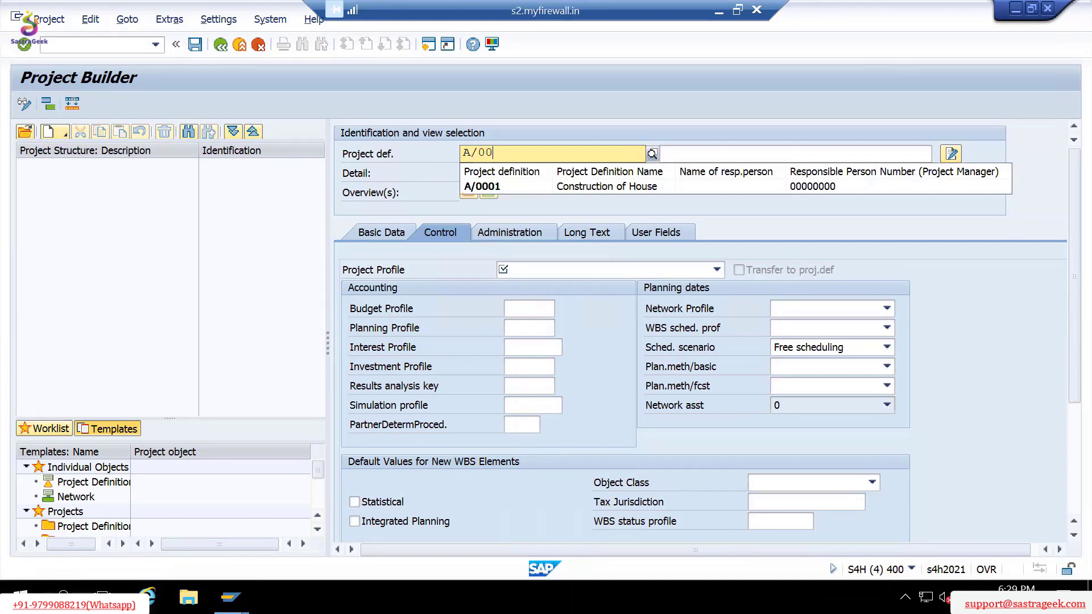
pyautogui.write('02')
# Find the next open project number starting from A/0002 and adopt the proposed number as the project definition.
pyautogui.press('F4')
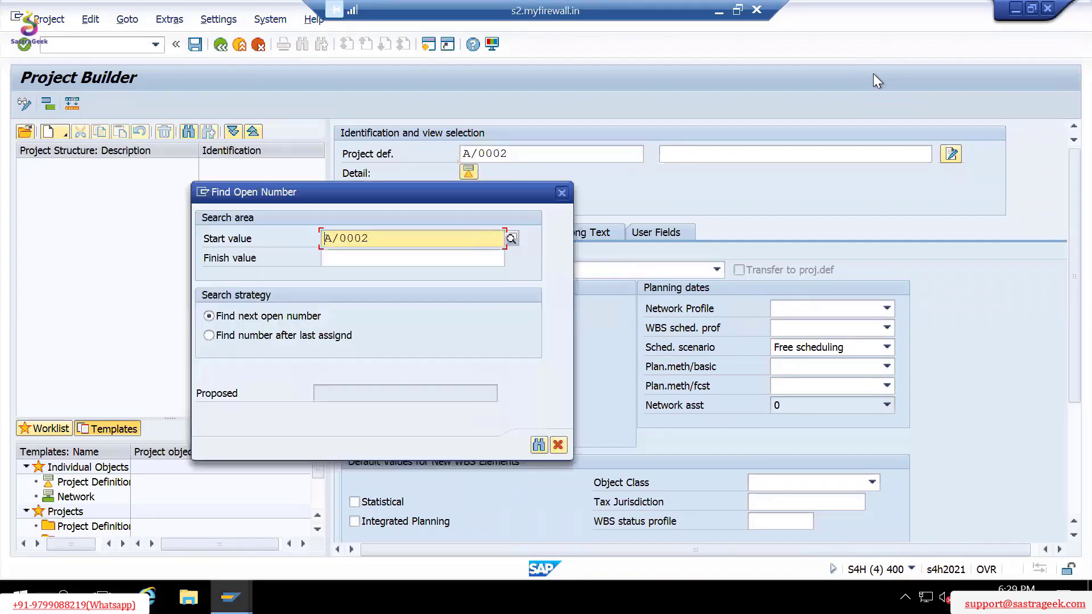
pyautogui.click(538, 445)
pyautogui.click(368, 400)
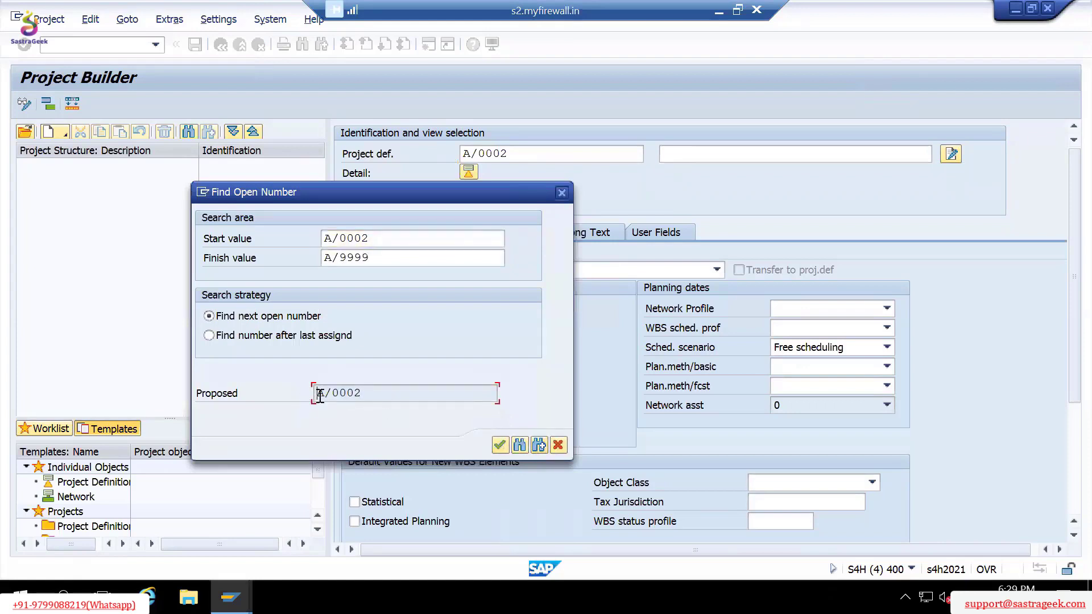
pyautogui.moveTo(347, 389); pyautogui.dragTo(370, 391)
pyautogui.click(371, 391)
pyautogui.click(502, 442)
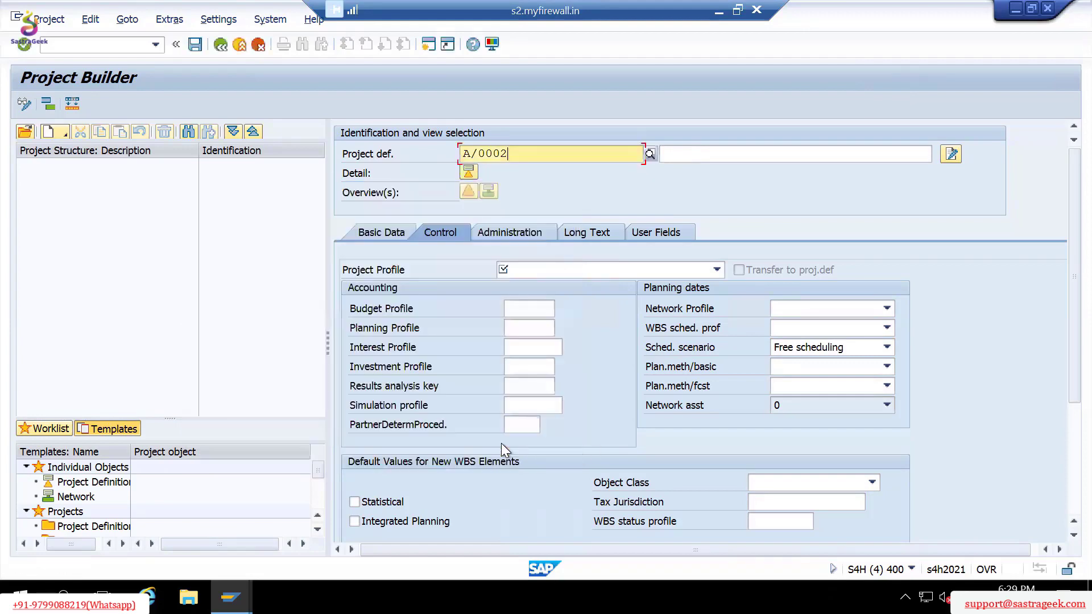
# Enter Construction of House as the description of project definition A/0002.
pyautogui.click(687, 158)
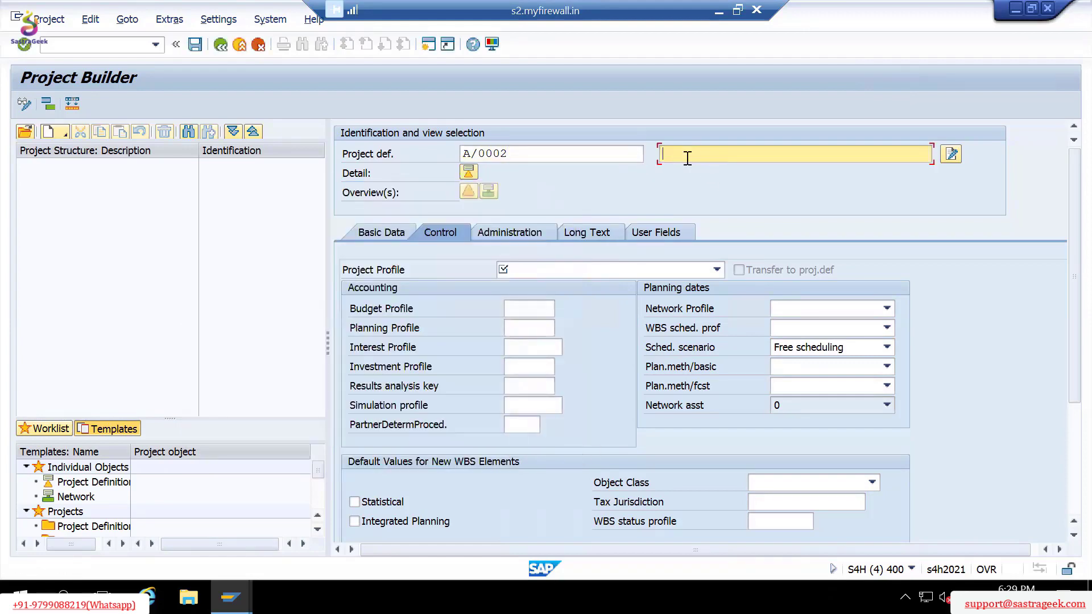
pyautogui.press('Down')
pyautogui.press('Return')
# Assign the project profile "Test Project pfofile-Operation Project" to A/0002 and acknowledge the working-day information.
pyautogui.click(595, 271)
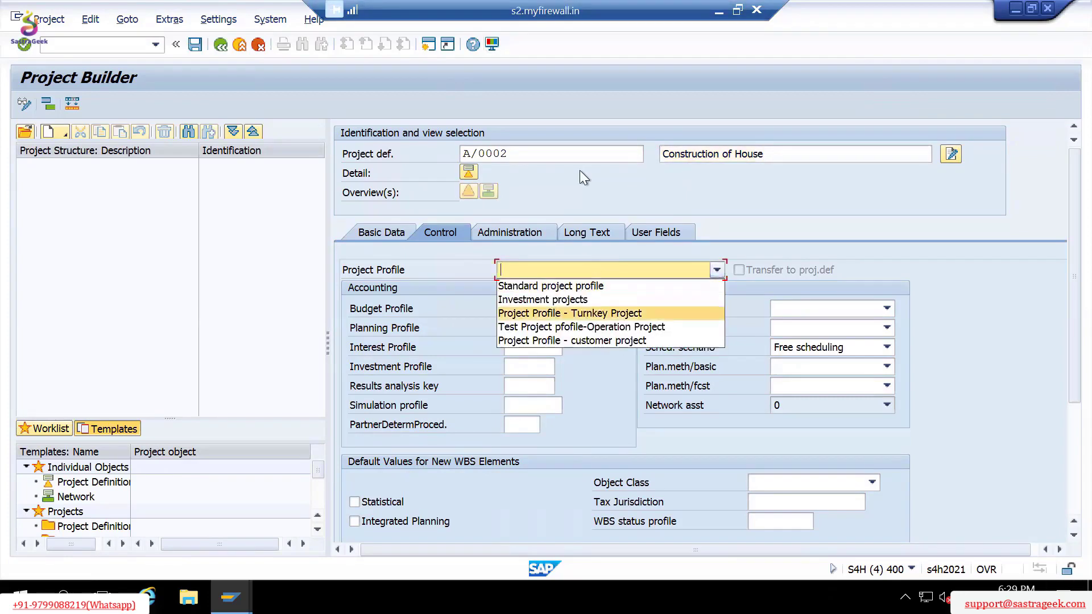
pyautogui.press('Up')
pyautogui.press('Return')
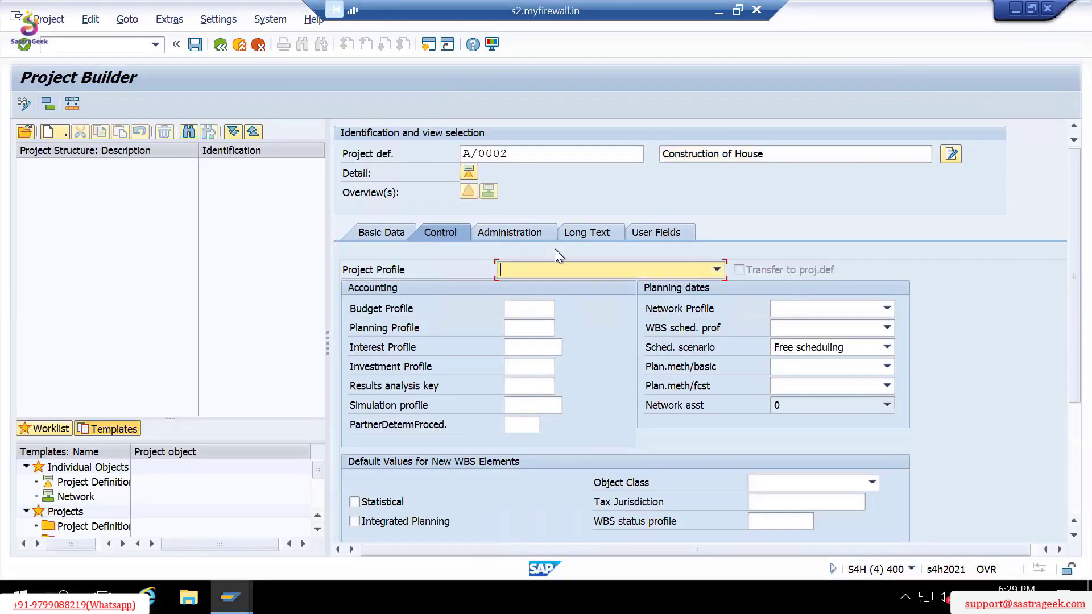
pyautogui.click(547, 265)
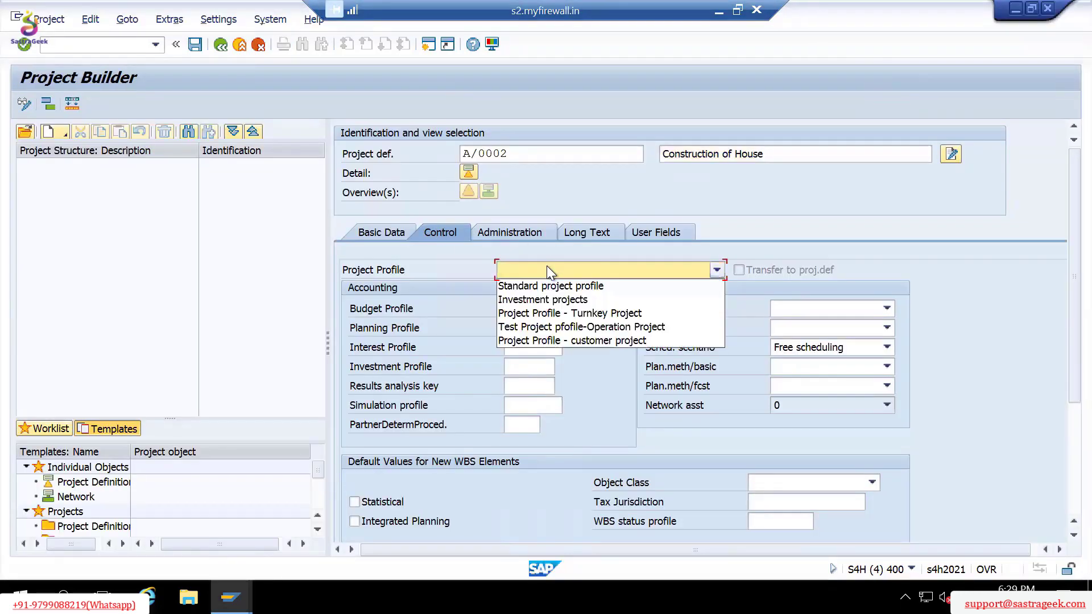
pyautogui.click(581, 326)
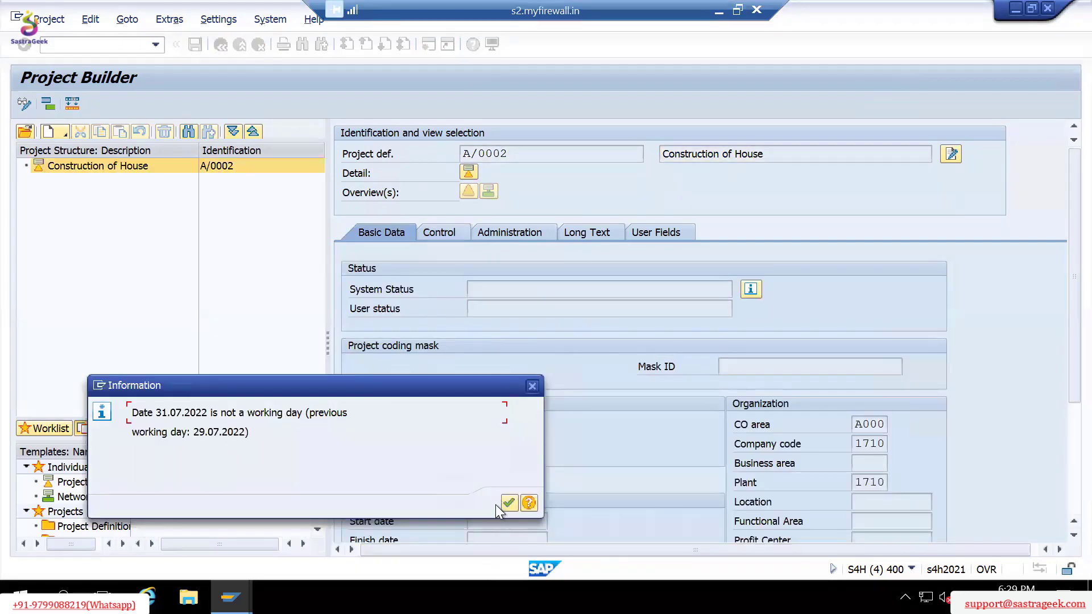
pyautogui.click(508, 503)
pyautogui.click(216, 21)
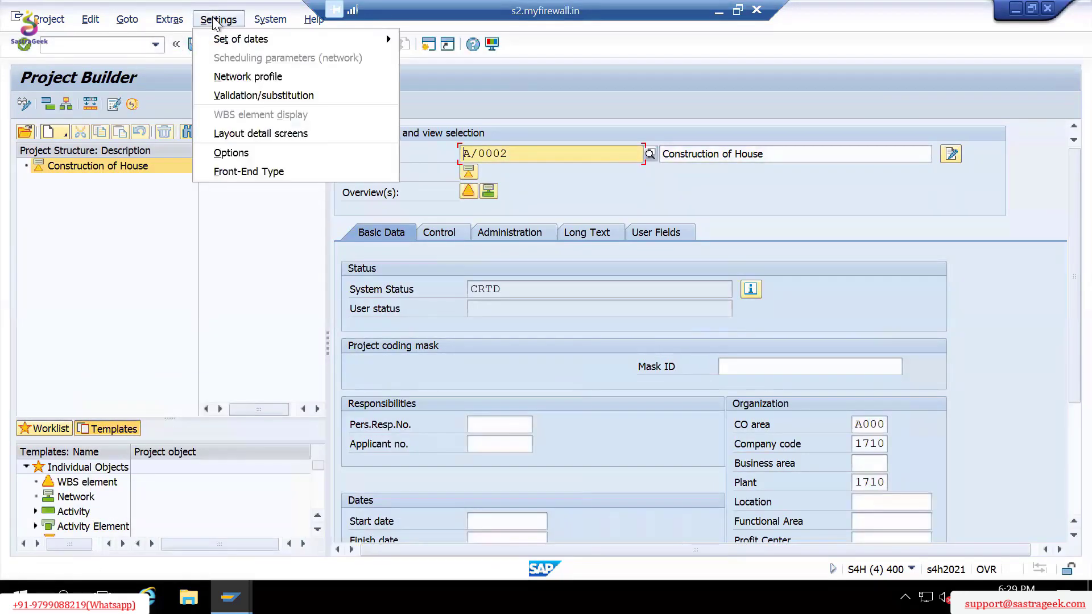
pyautogui.click(247, 153)
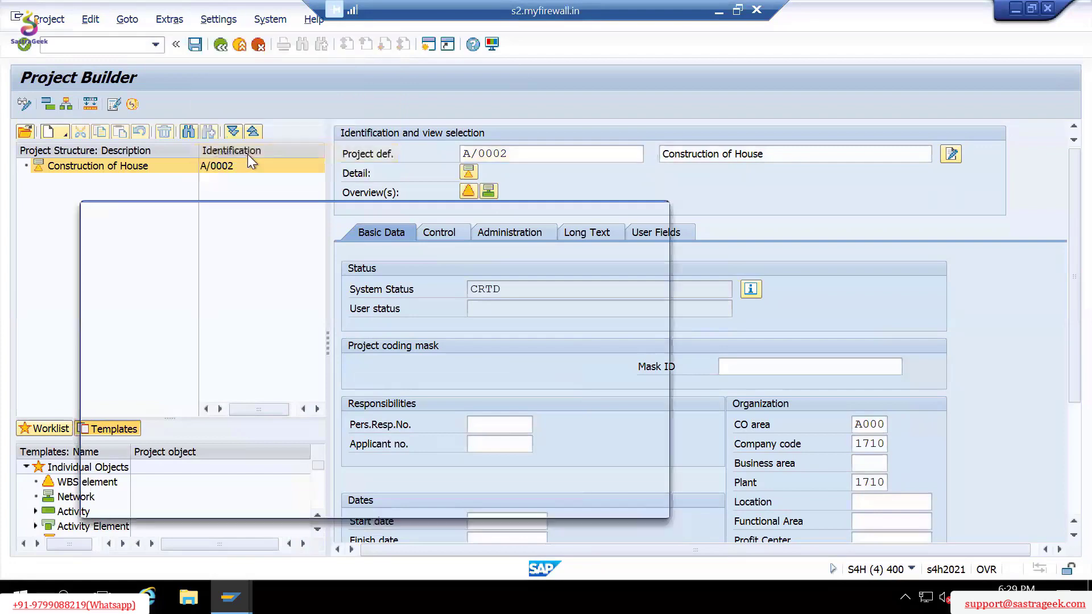
pyautogui.click(658, 213)
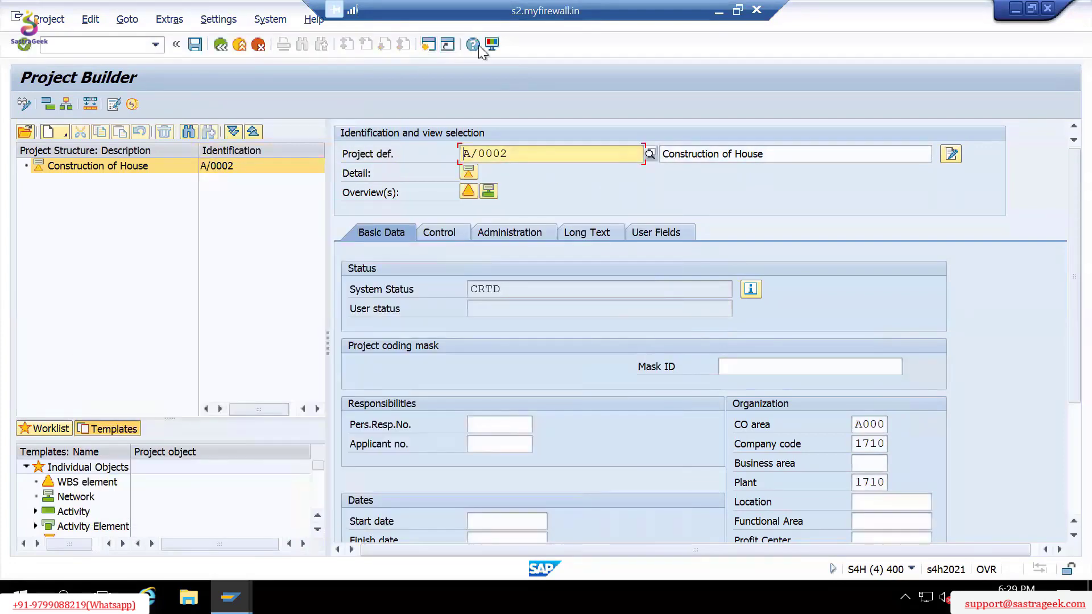
# Enable "Show keys within dropdown lists" in the SAP GUI visualization options and apply the setting.
pyautogui.click(492, 44)
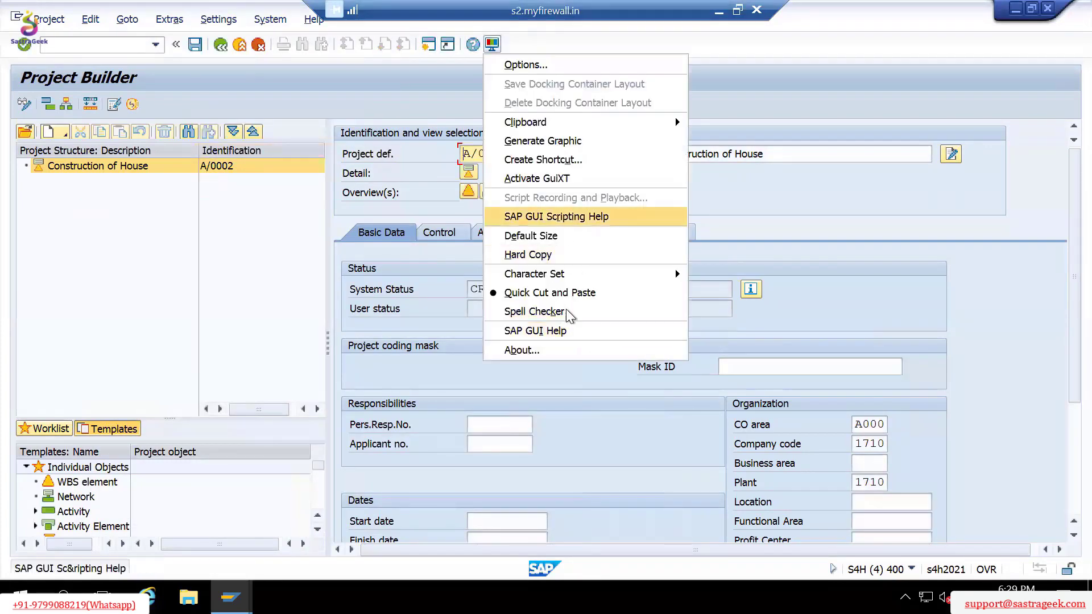
pyautogui.click(526, 67)
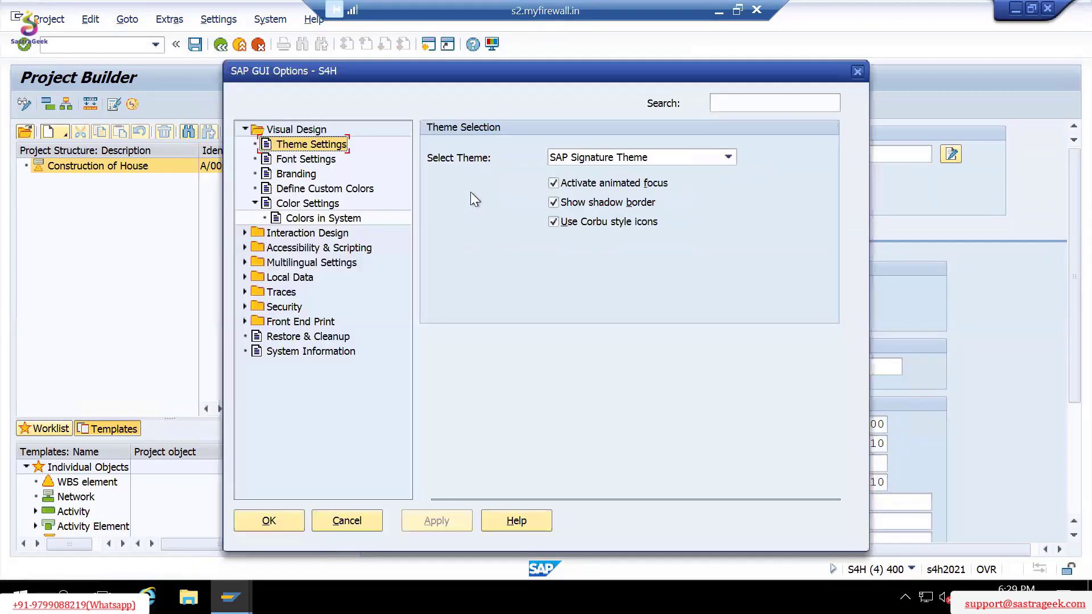
pyautogui.click(244, 248)
pyautogui.click(271, 264)
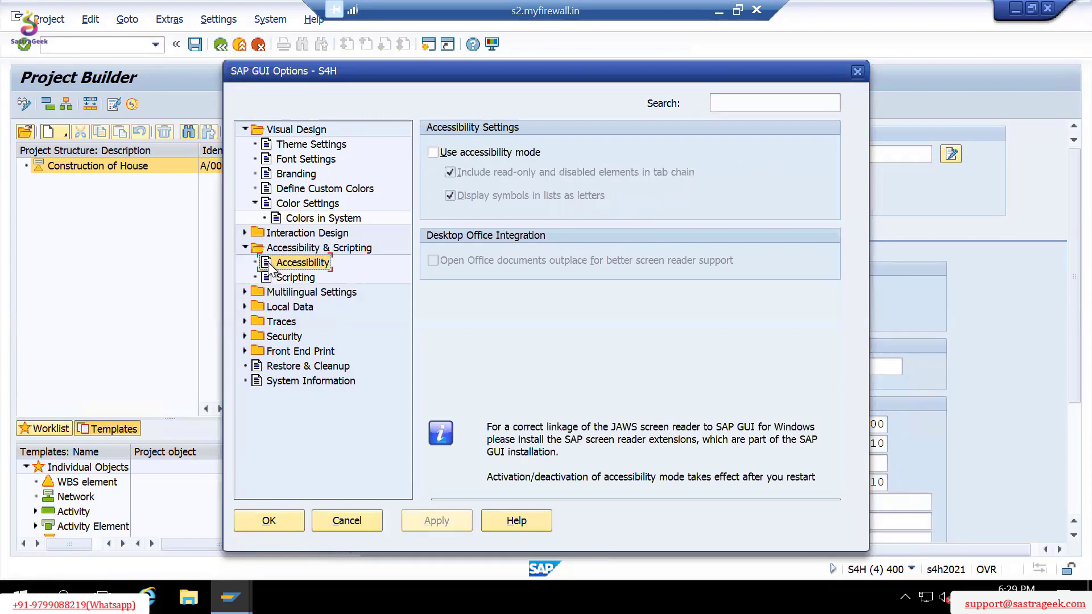
pyautogui.click(273, 278)
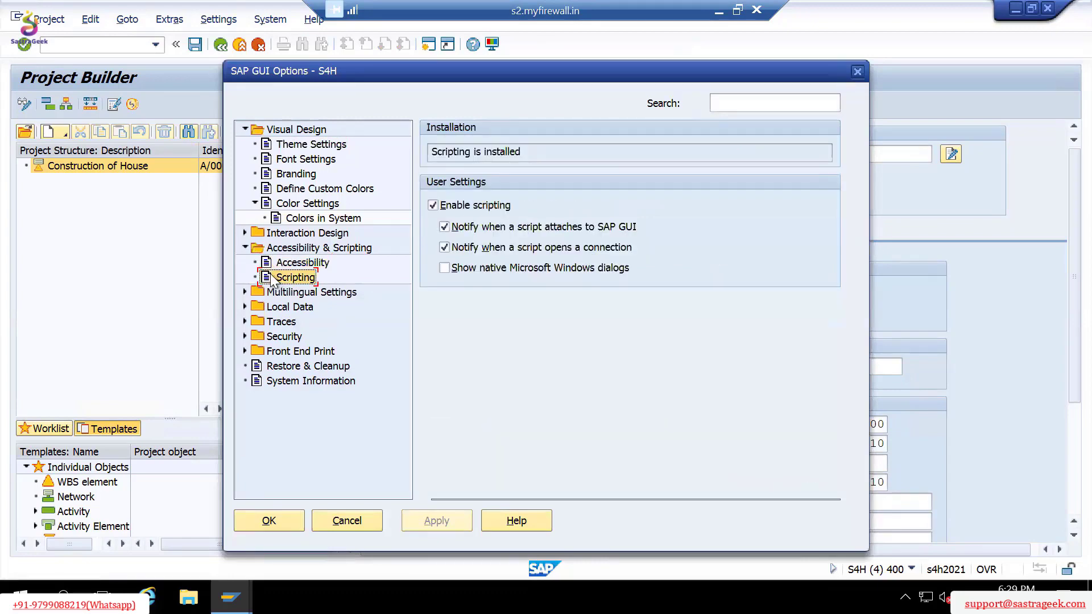
pyautogui.click(272, 263)
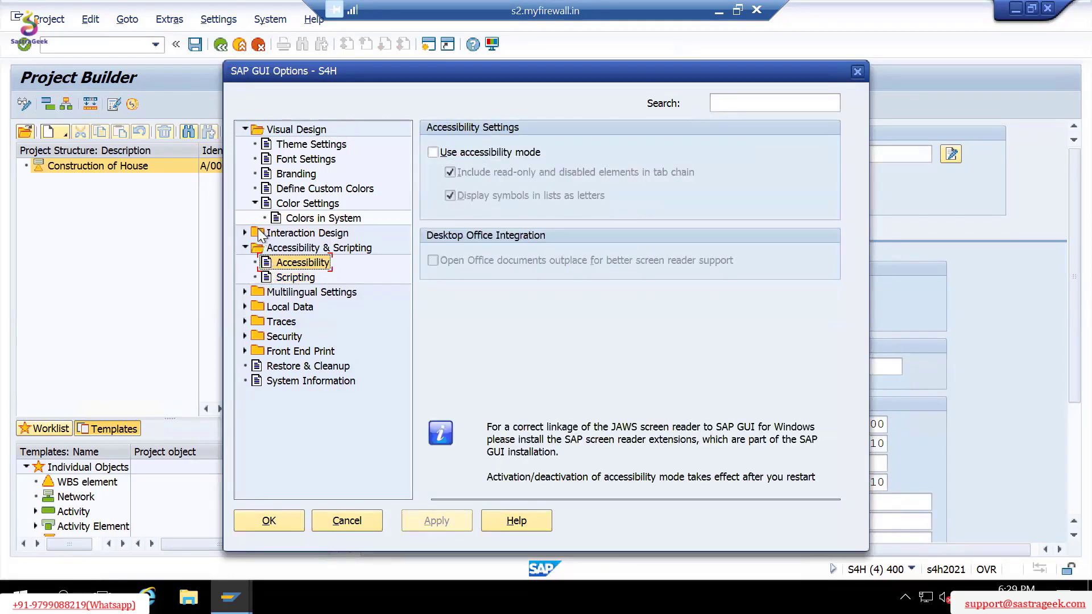
pyautogui.click(245, 233)
pyautogui.click(298, 262)
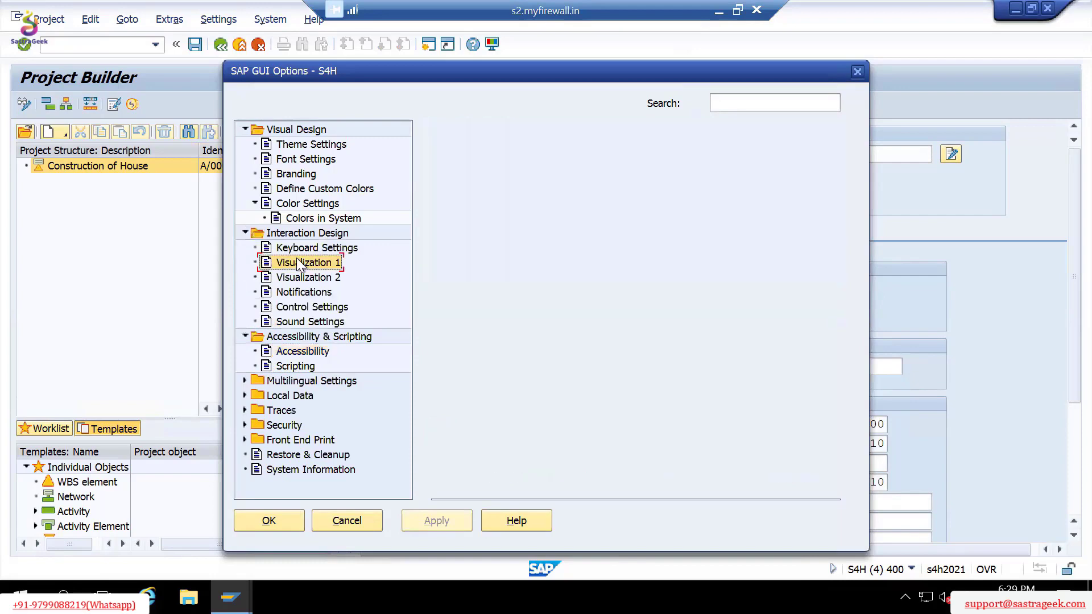
pyautogui.click(301, 248)
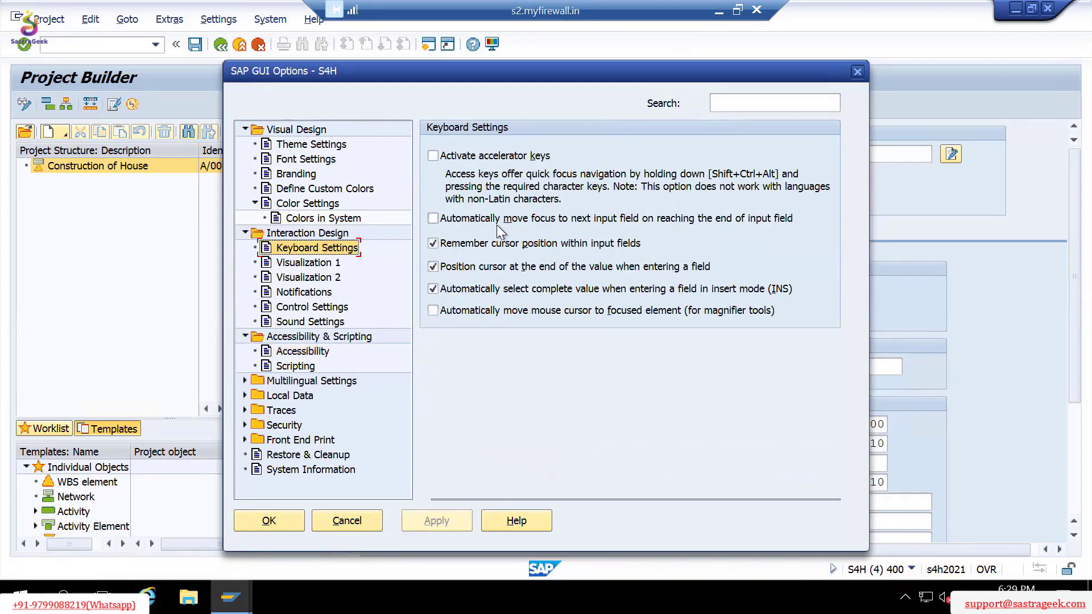
pyautogui.click(298, 262)
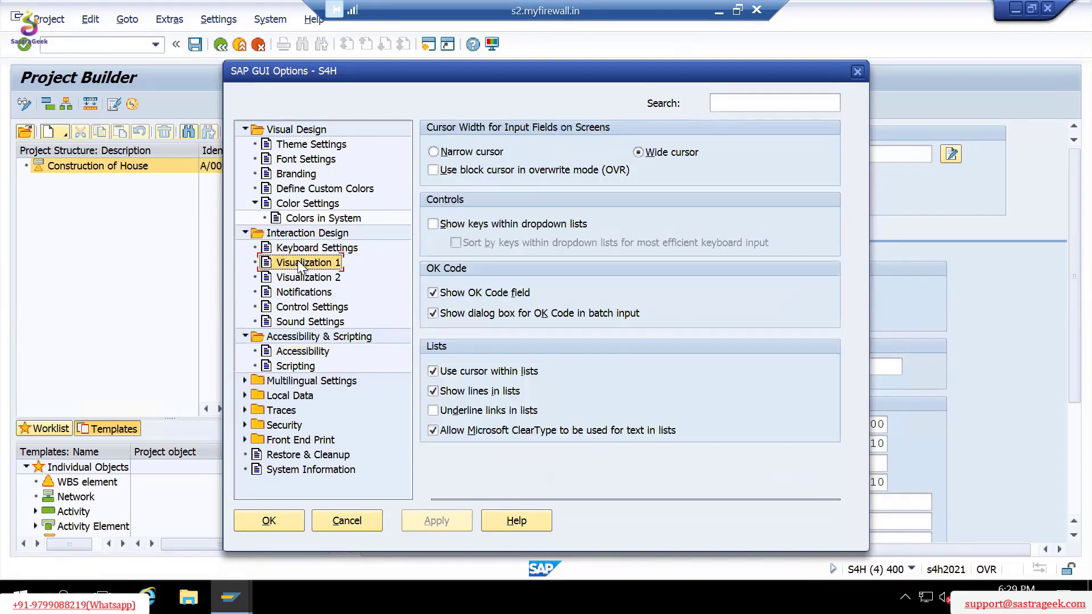
pyautogui.click(459, 223)
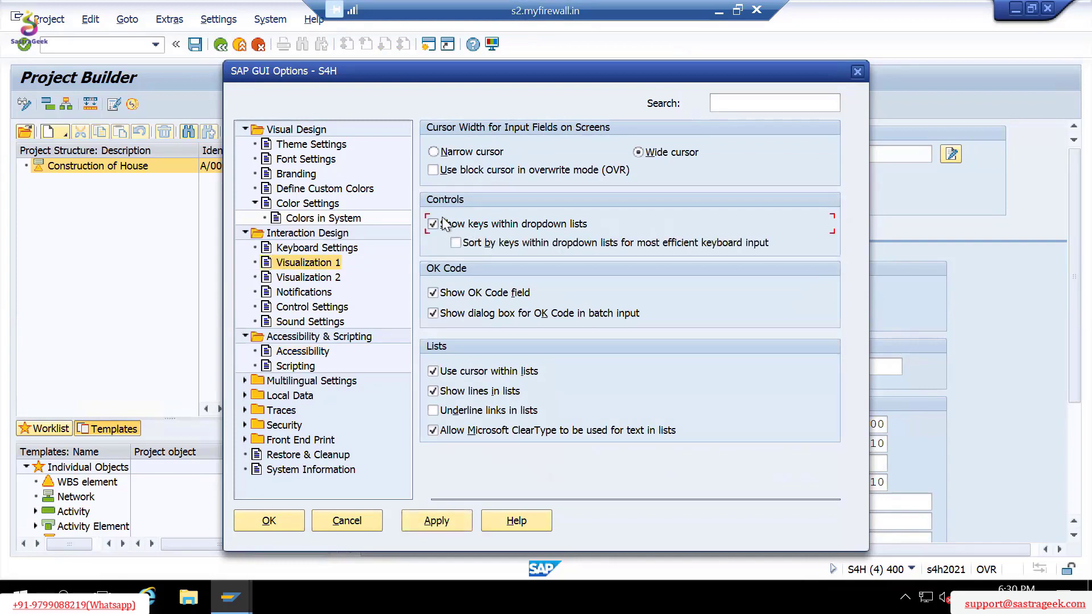
pyautogui.click(441, 518)
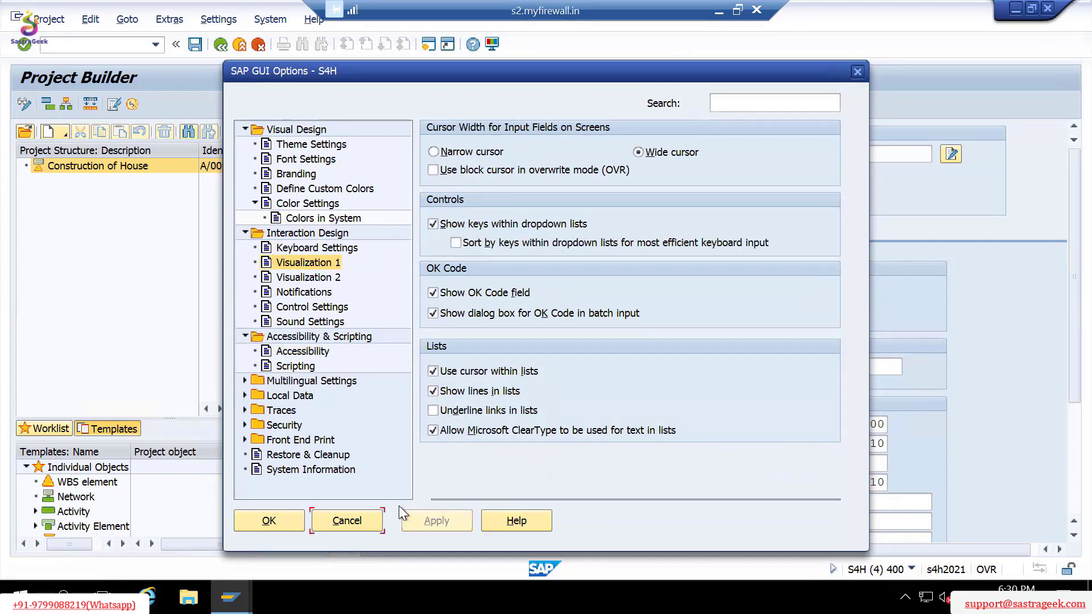
pyautogui.click(266, 520)
# Check the project profile and its key in the control data of project A/0002.
pyautogui.click(455, 234)
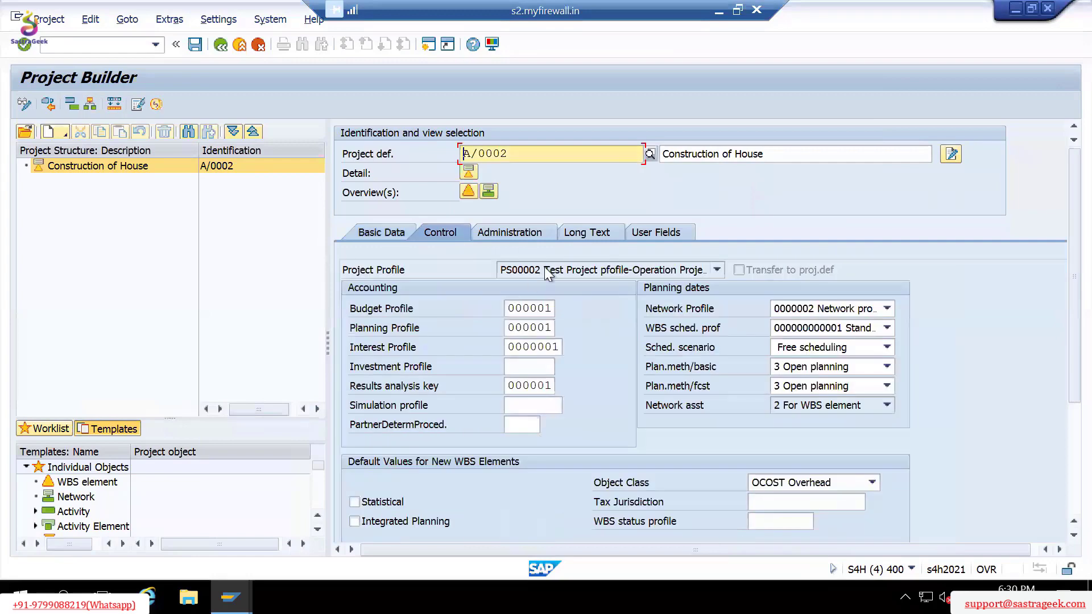
pyautogui.click(544, 268)
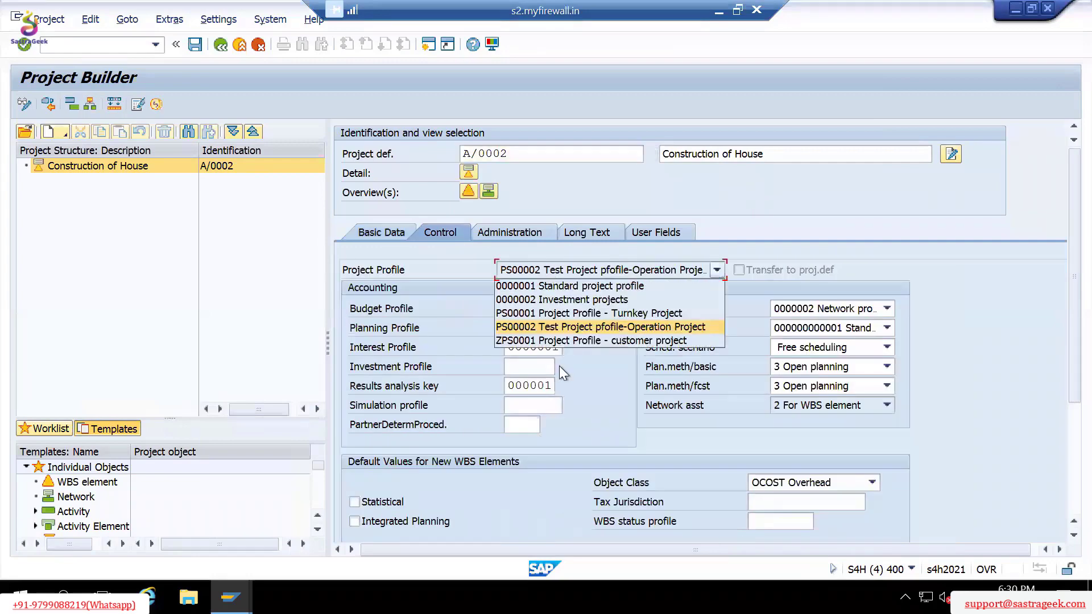
pyautogui.click(541, 326)
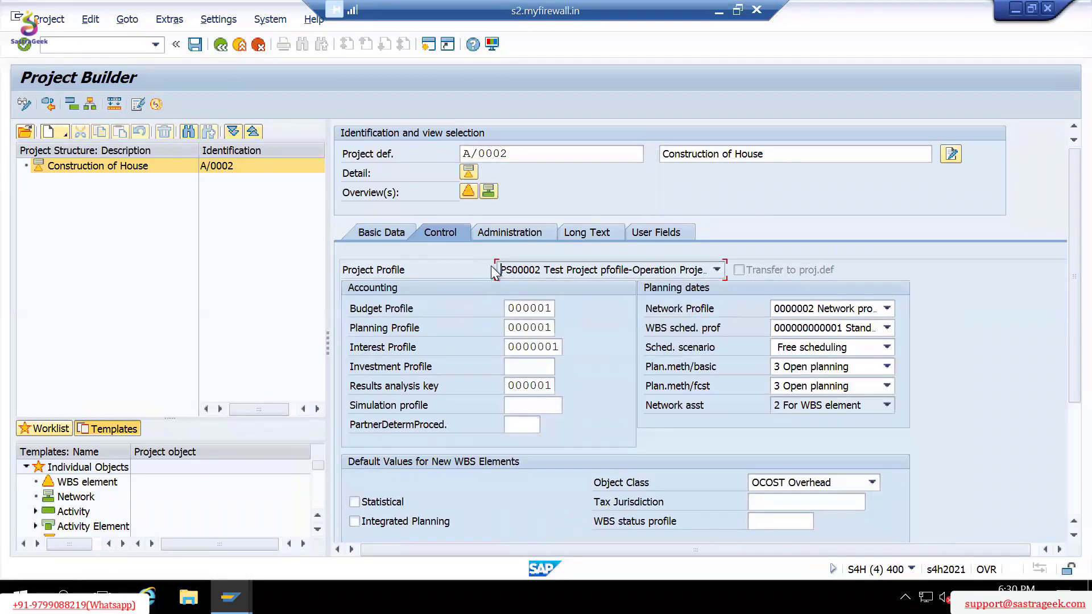
# Open the WBS element overview of the project and enter A/0002 as the first level 1 WBS element.
pyautogui.click(373, 232)
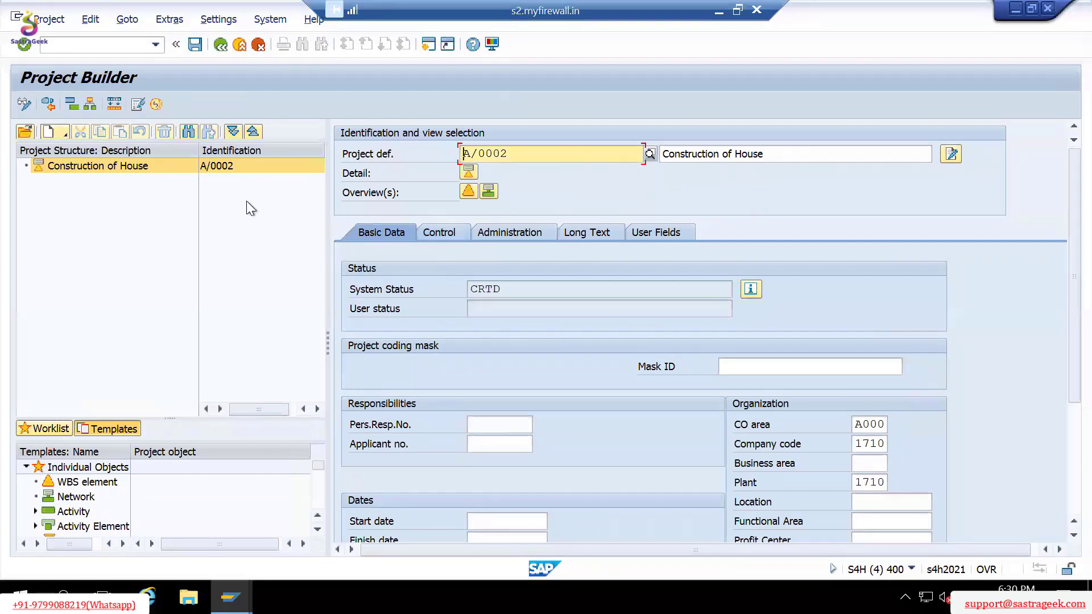
pyautogui.click(473, 187)
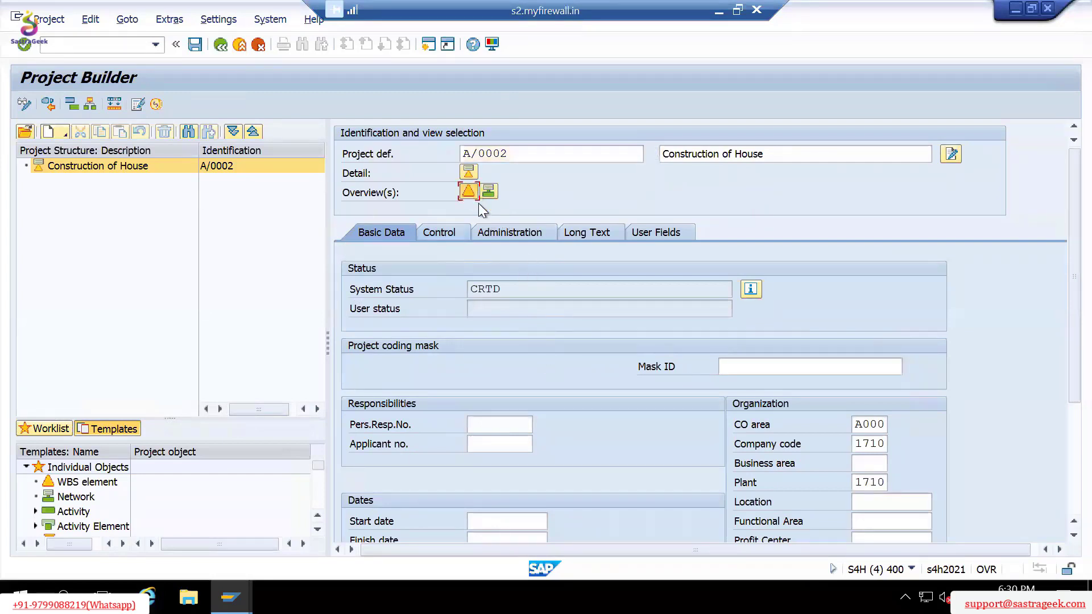
pyautogui.click(425, 290)
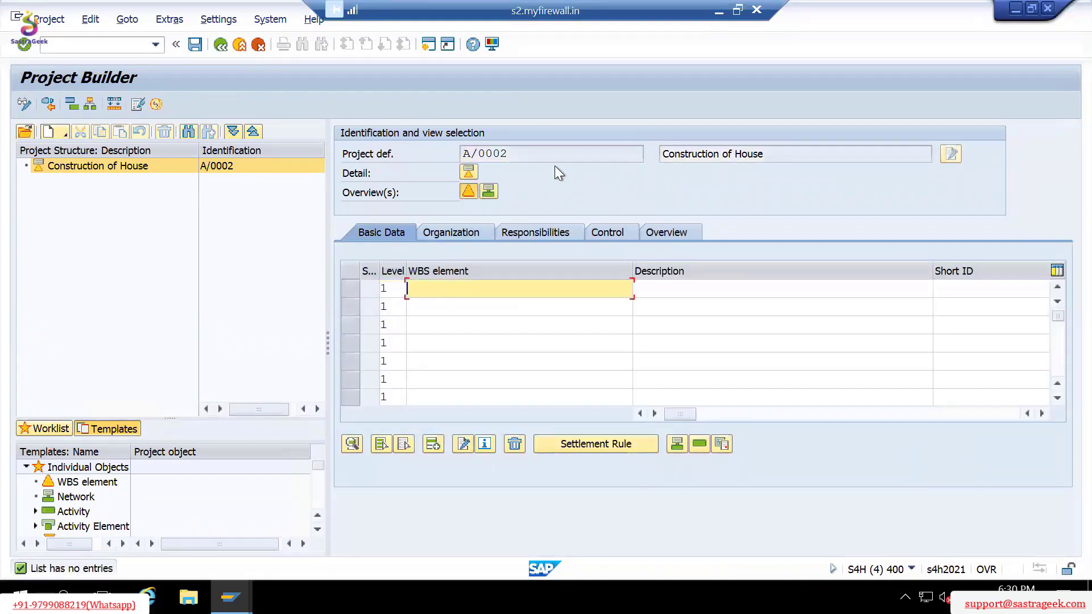
pyautogui.click(484, 153)
pyautogui.click(442, 292)
pyautogui.write('A/0002')
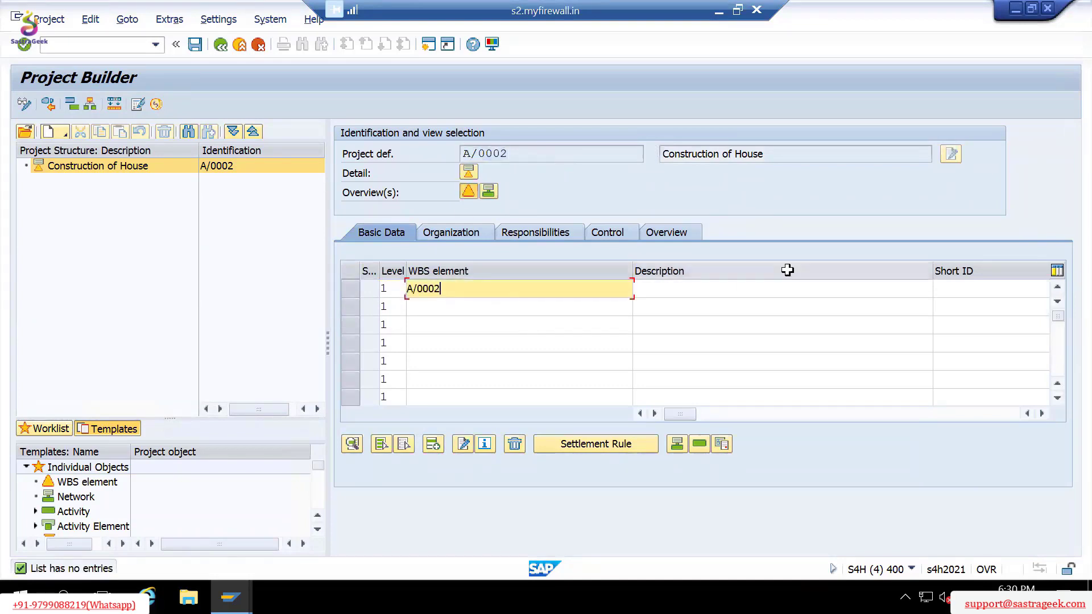
# Describe the WBS element as Construction of House and add it to the project structure.
pyautogui.press('Tab')
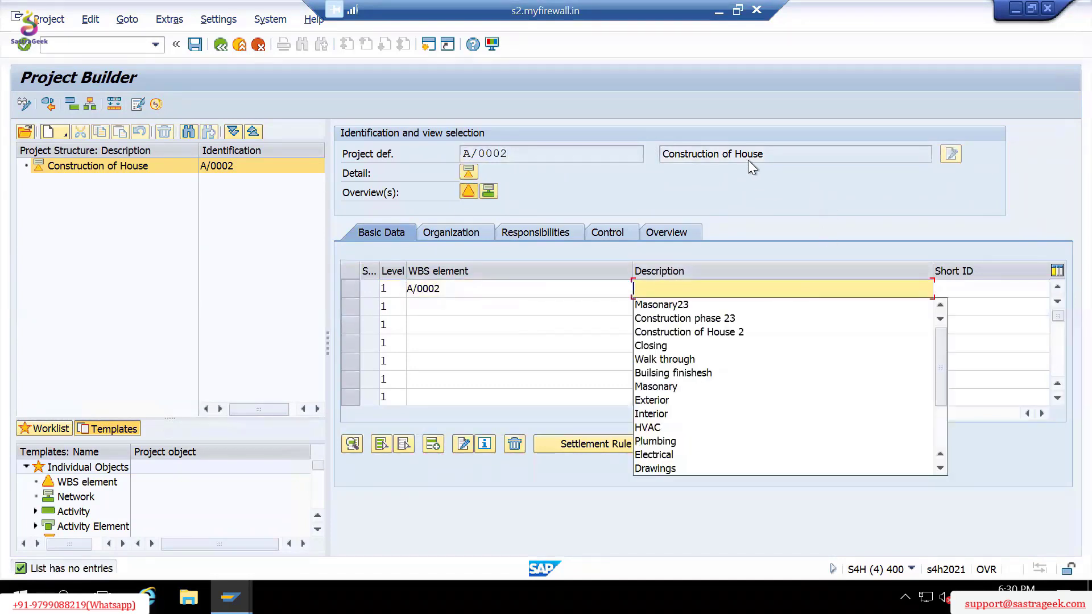
pyautogui.click(660, 153)
pyautogui.click(653, 288)
pyautogui.write('Construction of House')
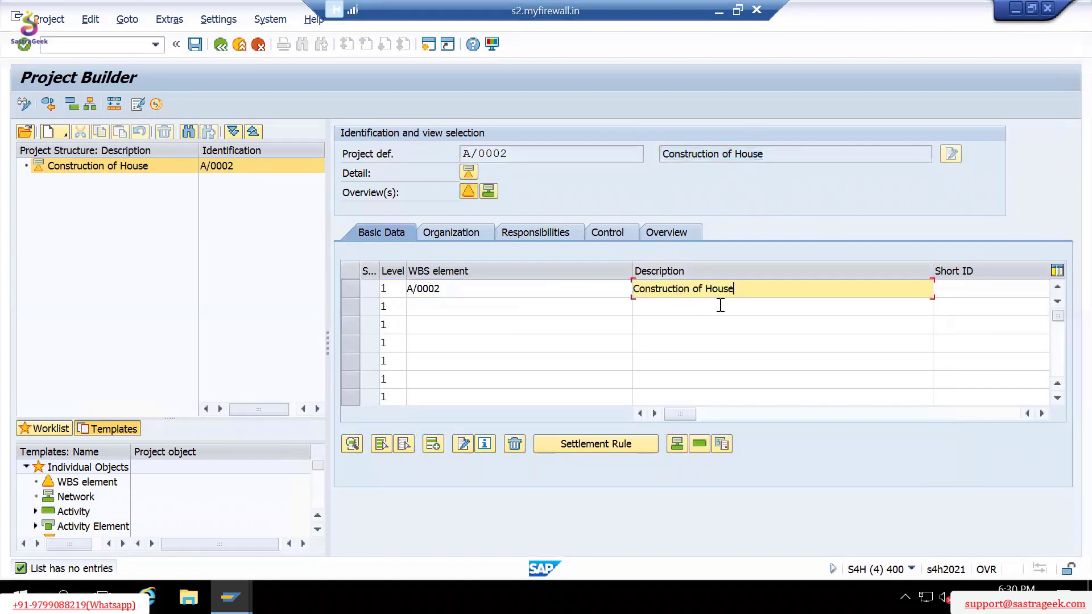
pyautogui.press('Return')
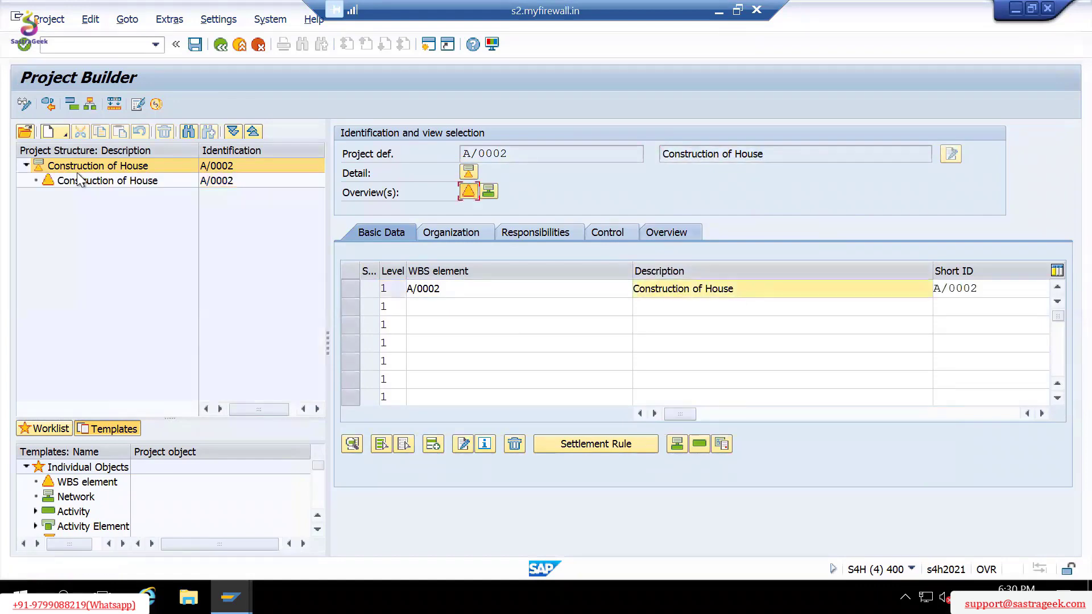
# Compare the project type on WBS element A/0002 with the one defined in project profile PS00002.
pyautogui.click(77, 180)
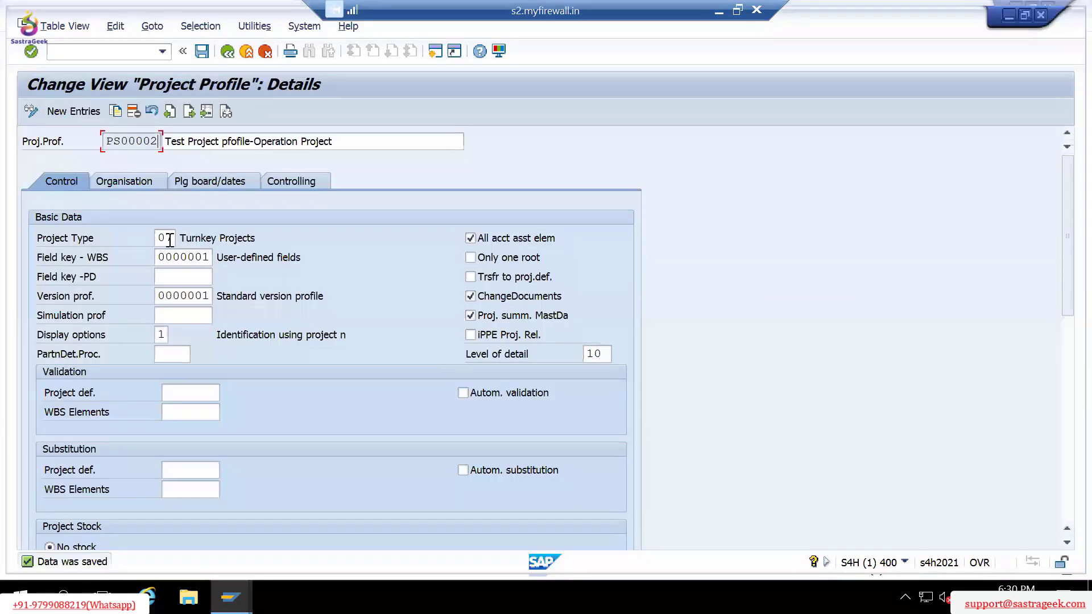
pyautogui.doubleClick(173, 237)
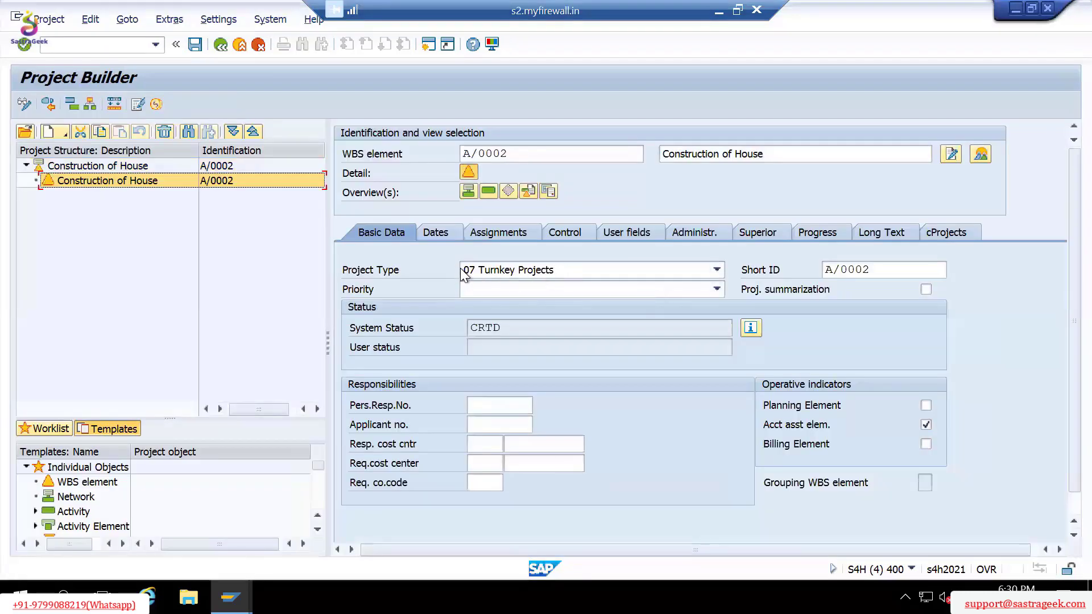
pyautogui.click(501, 271)
pyautogui.click(501, 271)
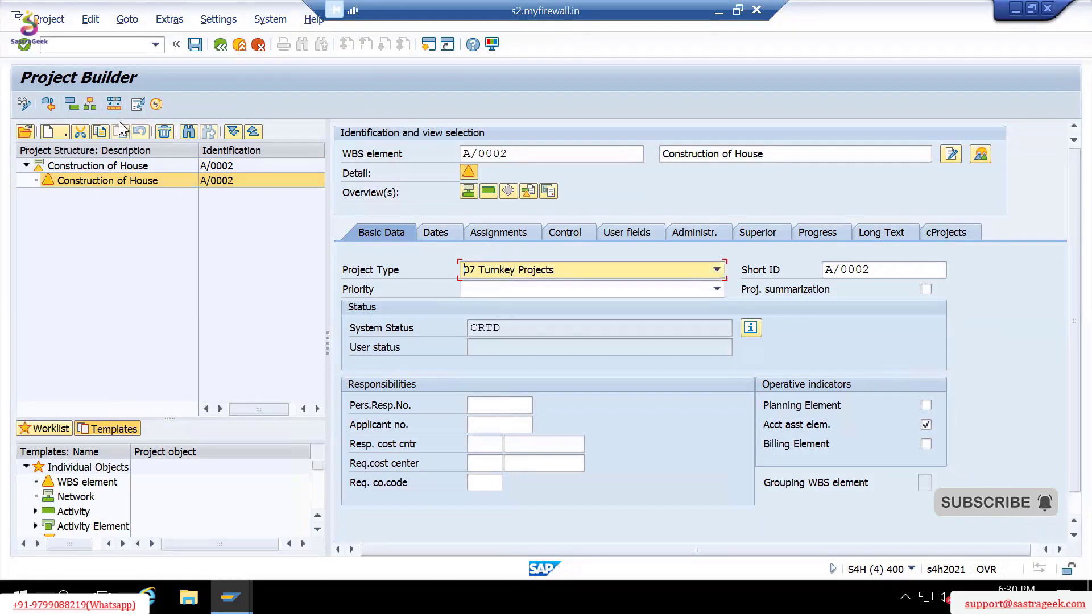
# Create WBS element A/00021 below A/0002 and check the project types it offers.
pyautogui.click(60, 129)
pyautogui.click(81, 169)
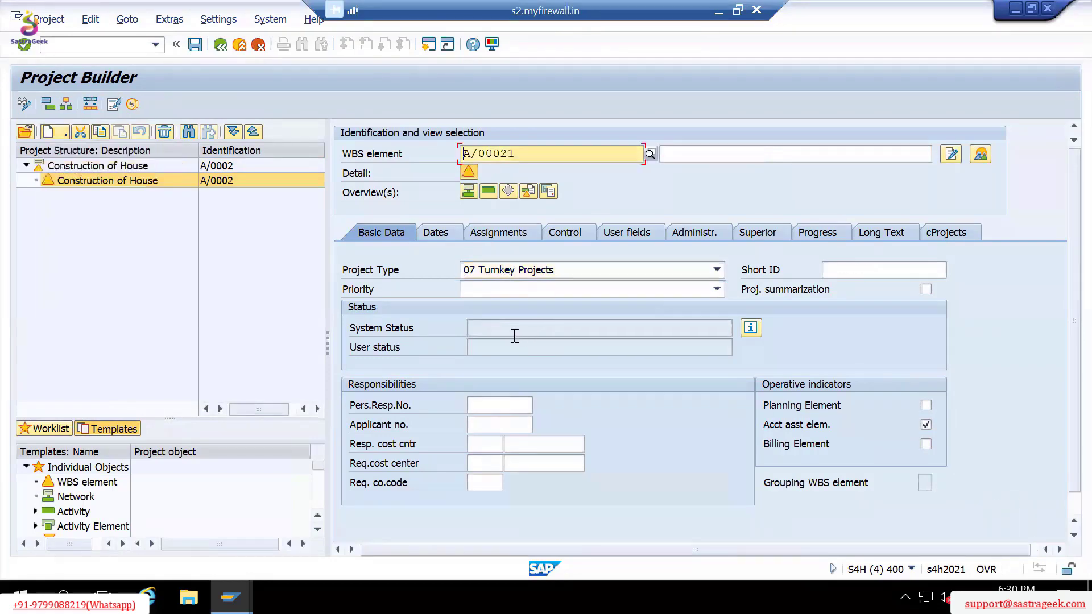
pyautogui.press('Return')
pyautogui.click(486, 268)
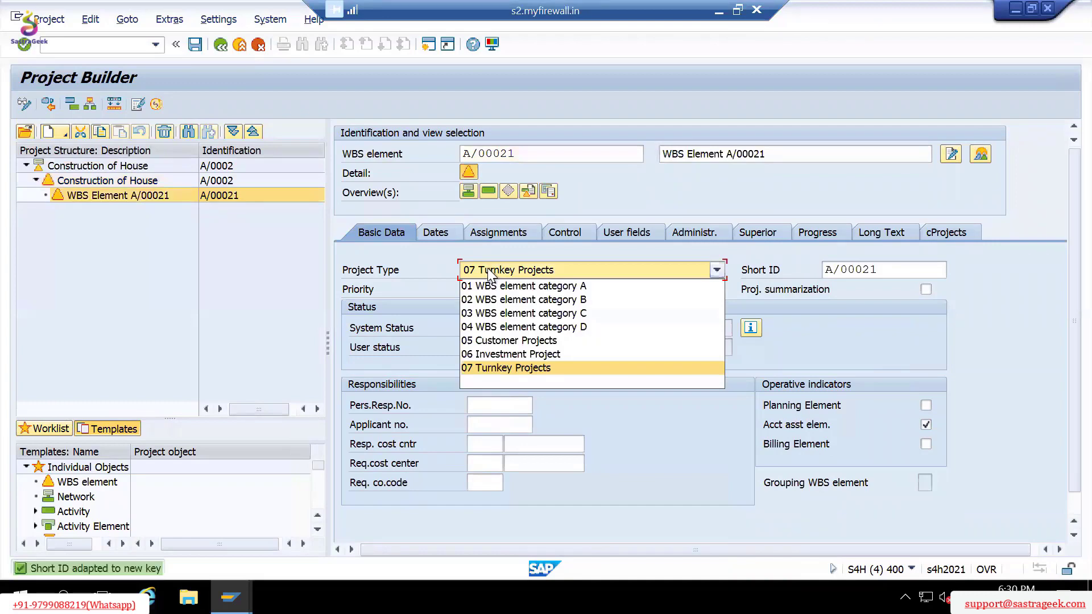
pyautogui.click(487, 268)
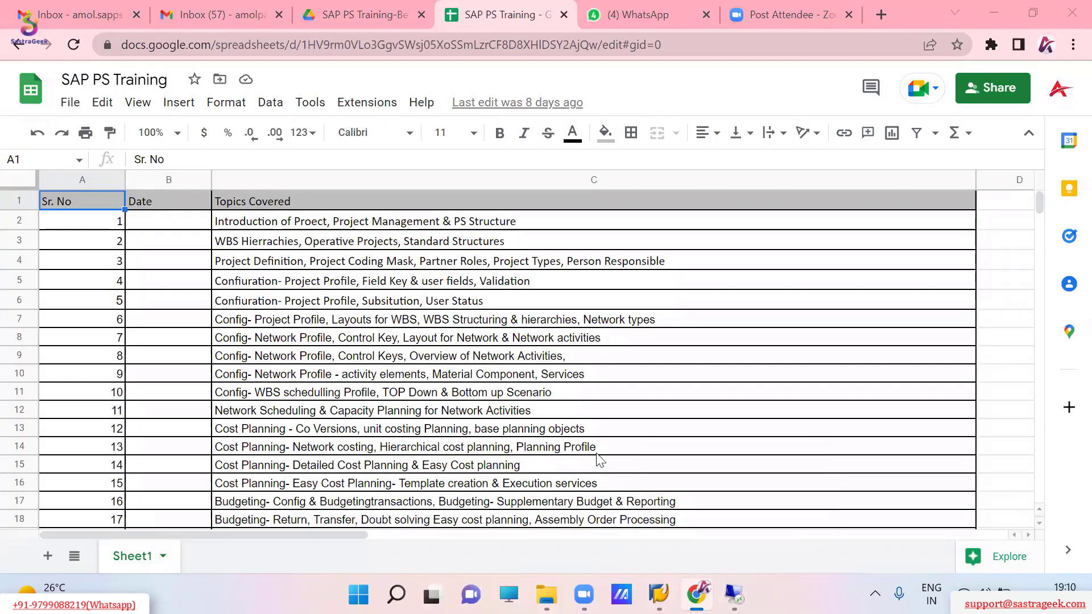
# Compare the WBS field key in project profile PS00002 with the user fields of WBS element A/00021.
pyautogui.click(734, 594)
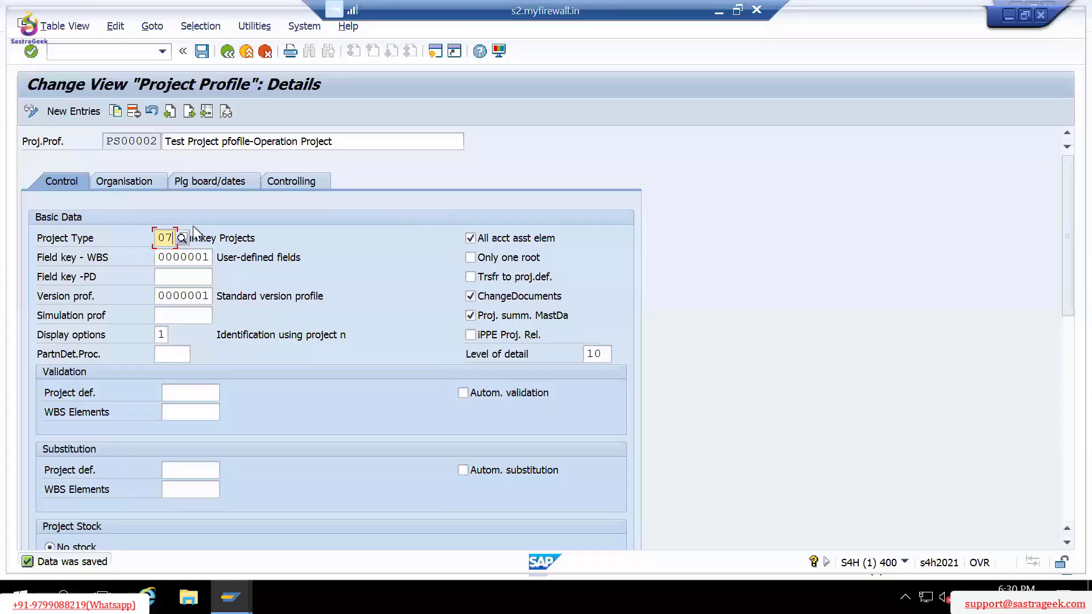
pyautogui.click(148, 250)
pyautogui.moveTo(171, 258); pyautogui.dragTo(158, 259)
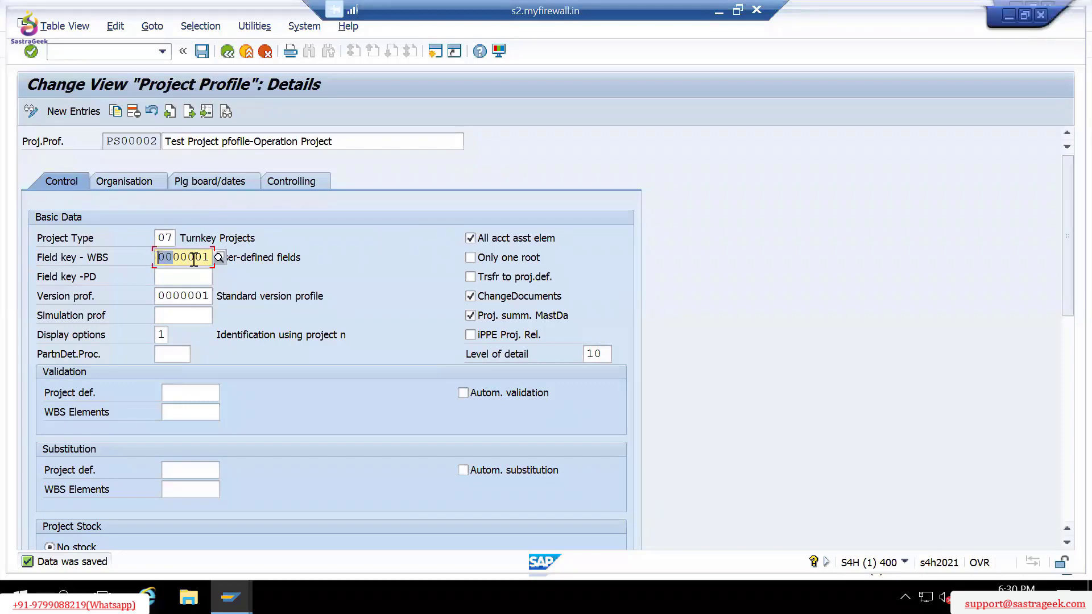
pyautogui.hotkey('alt', 'Tab')
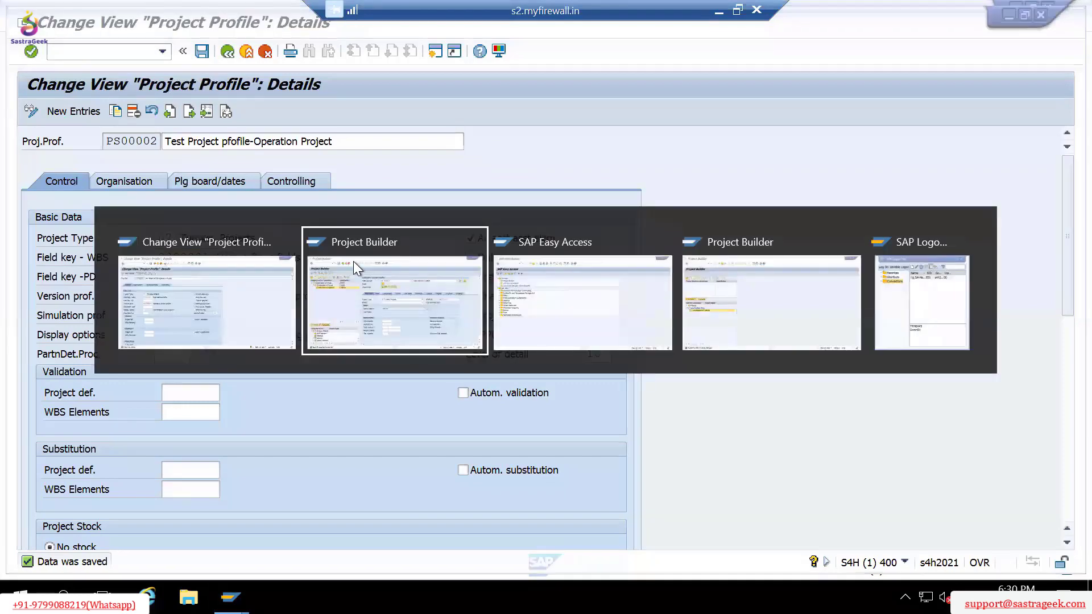
pyautogui.click(356, 260)
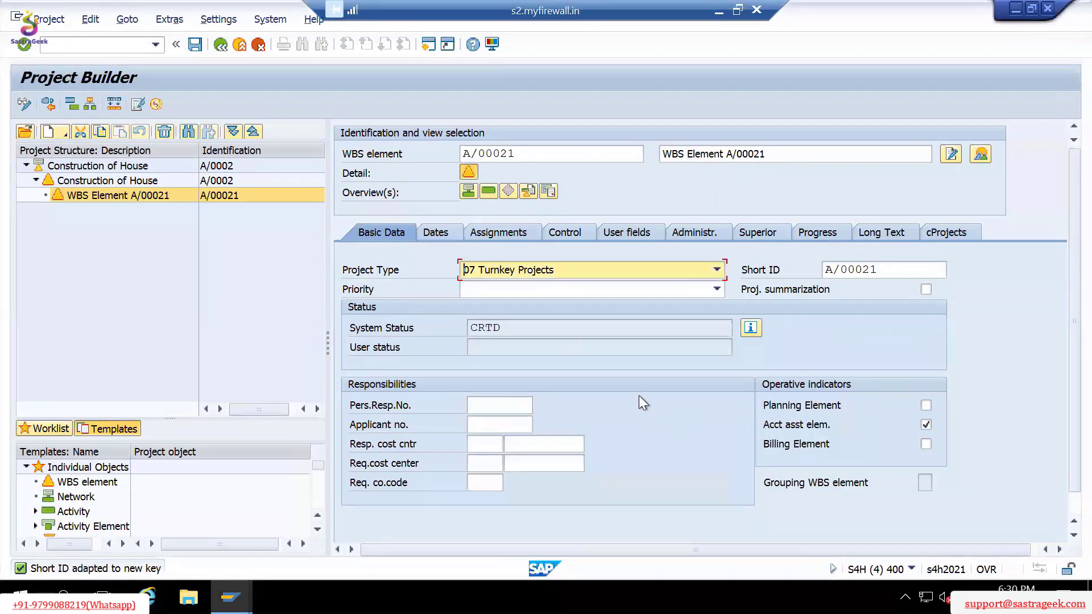
pyautogui.click(516, 330)
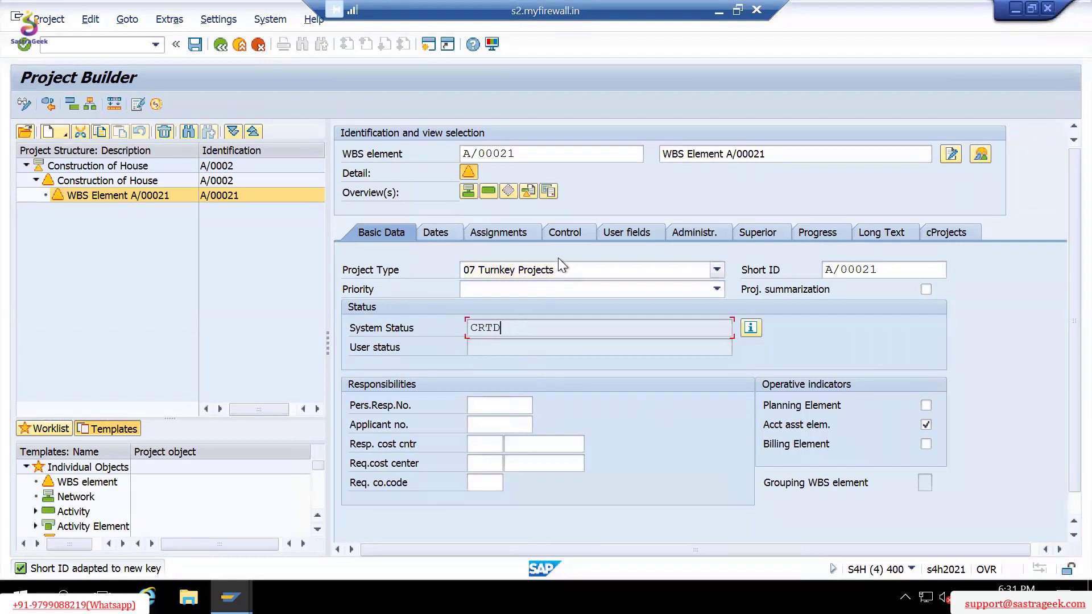
pyautogui.click(648, 230)
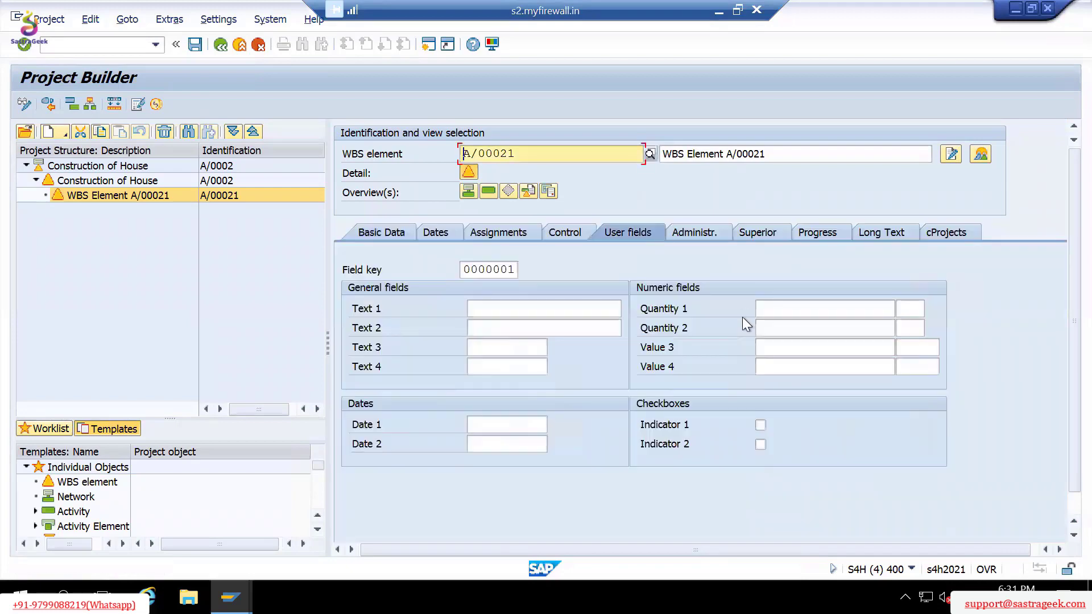
# Assign field key ZBCFK to WBS element A/00021.
pyautogui.click(483, 269)
pyautogui.click(526, 269)
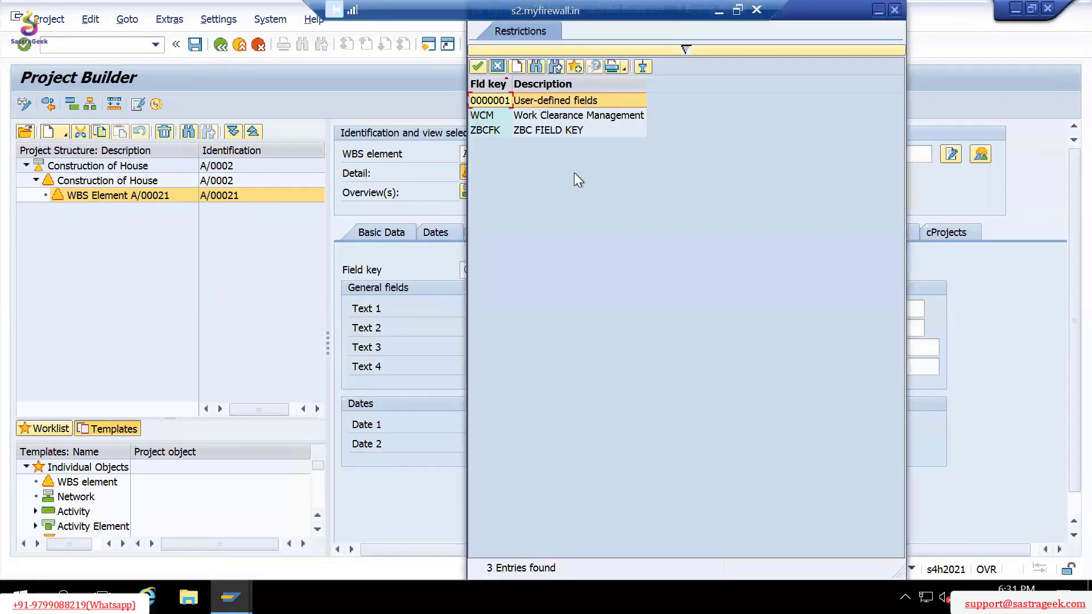
pyautogui.doubleClick(496, 128)
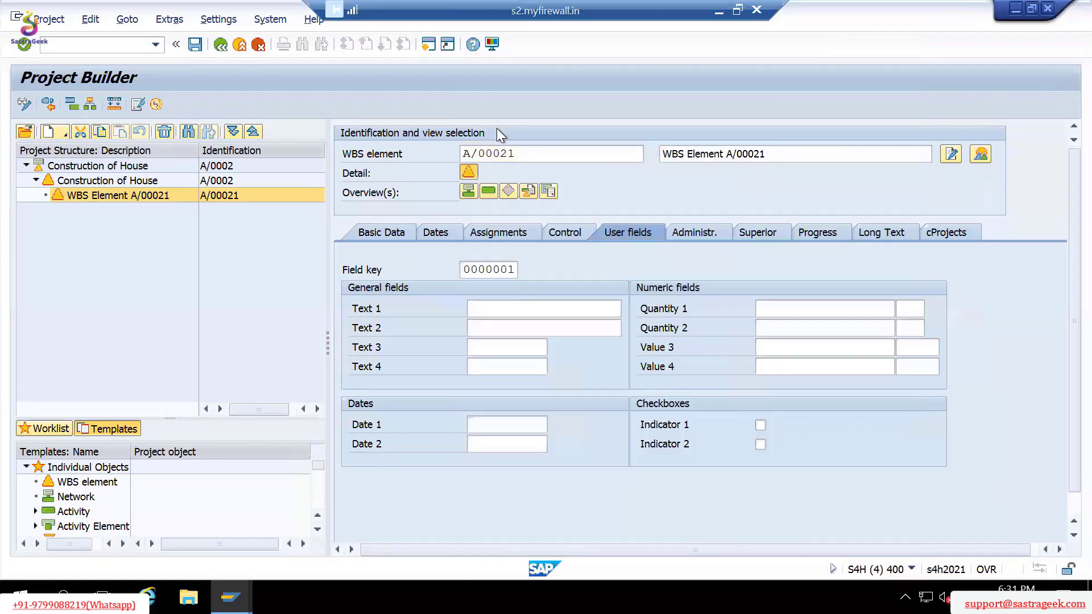
pyautogui.press('Return')
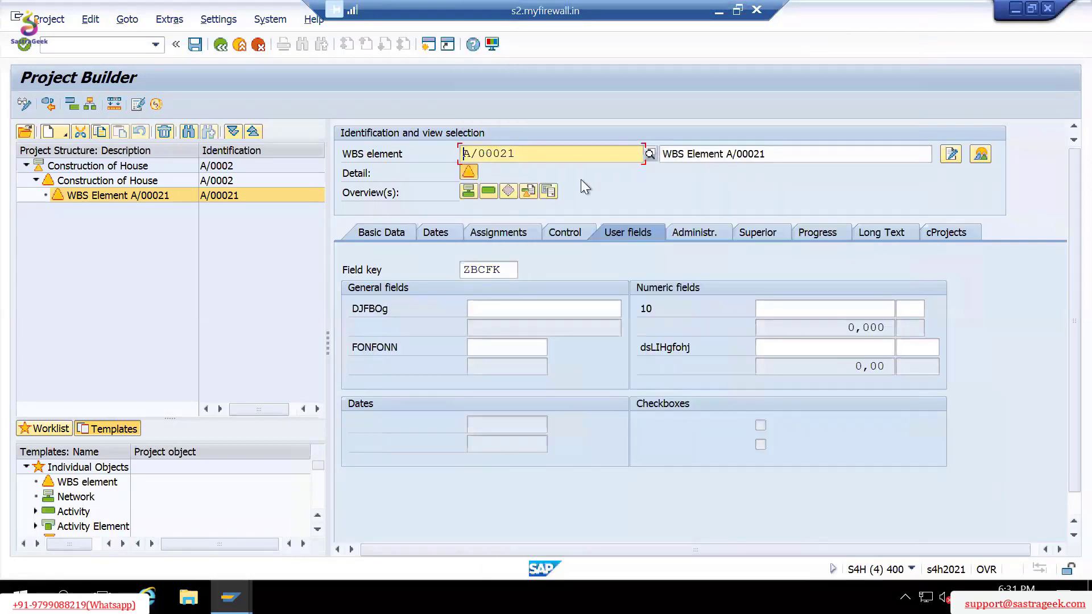
# Set the field key of WBS element A/00021 to WCM, Work Clearance Management.
pyautogui.click(503, 269)
pyautogui.click(526, 270)
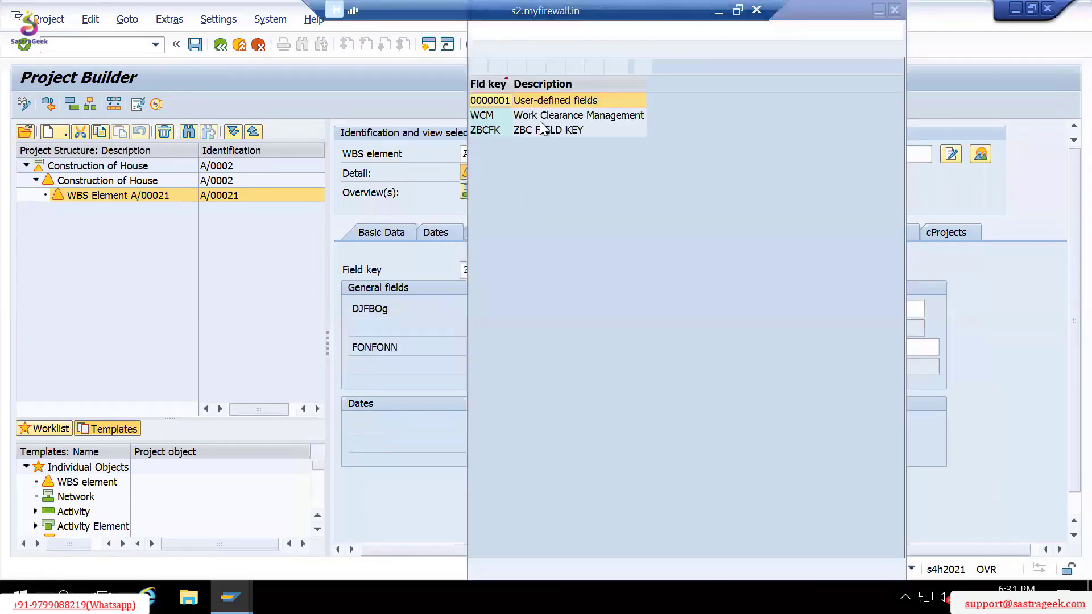
pyautogui.doubleClick(524, 114)
pyautogui.press('Return')
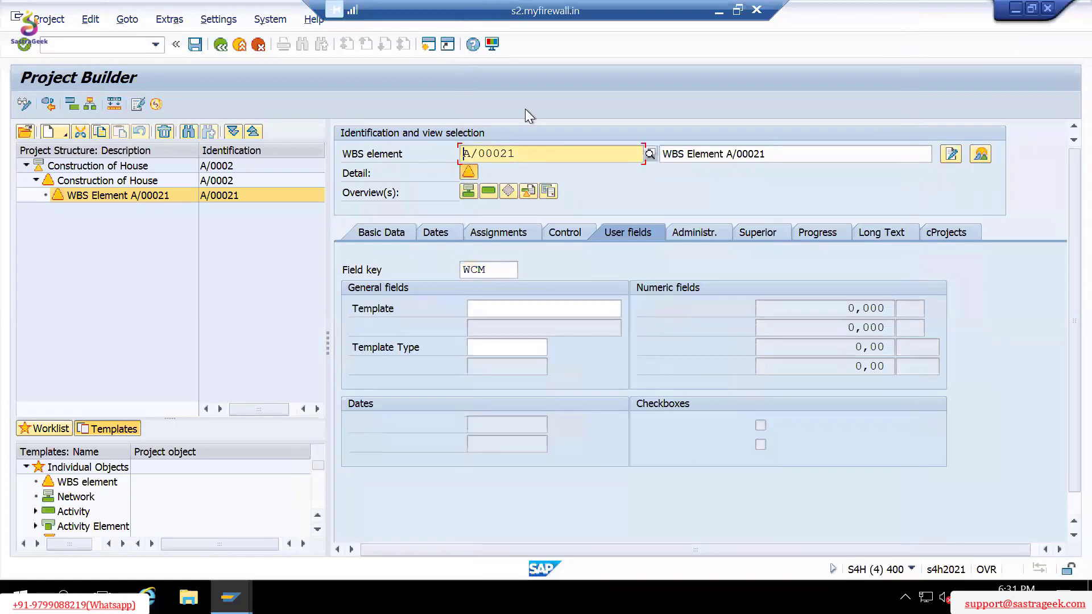
pyautogui.click(620, 157)
# Choose field key 0000001, User-defined fields, for the level 1 WBS element A/0002.
pyautogui.click(100, 183)
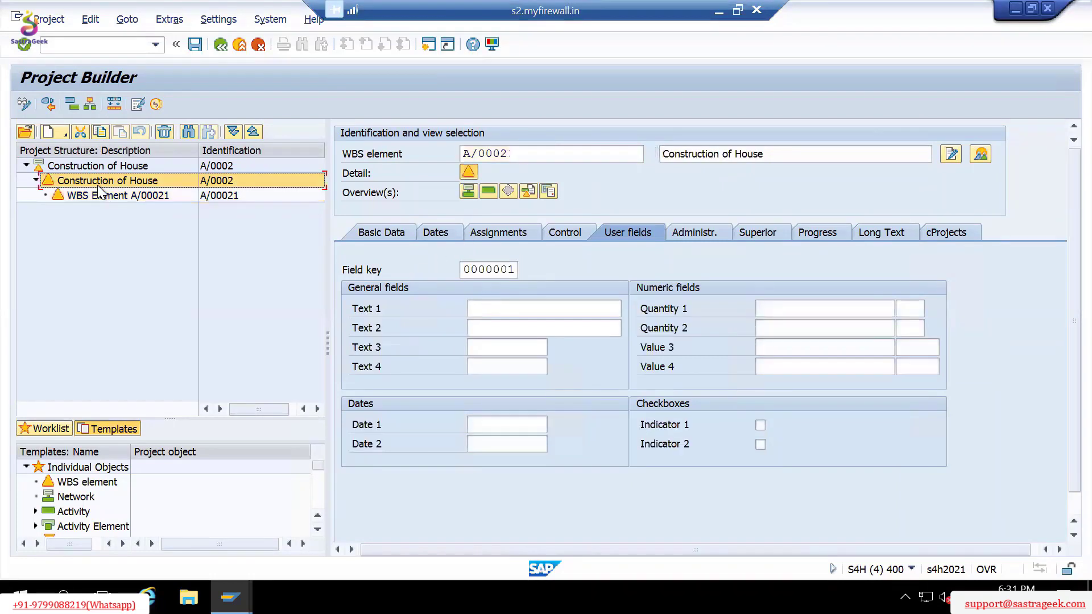
pyautogui.click(493, 273)
pyautogui.click(524, 269)
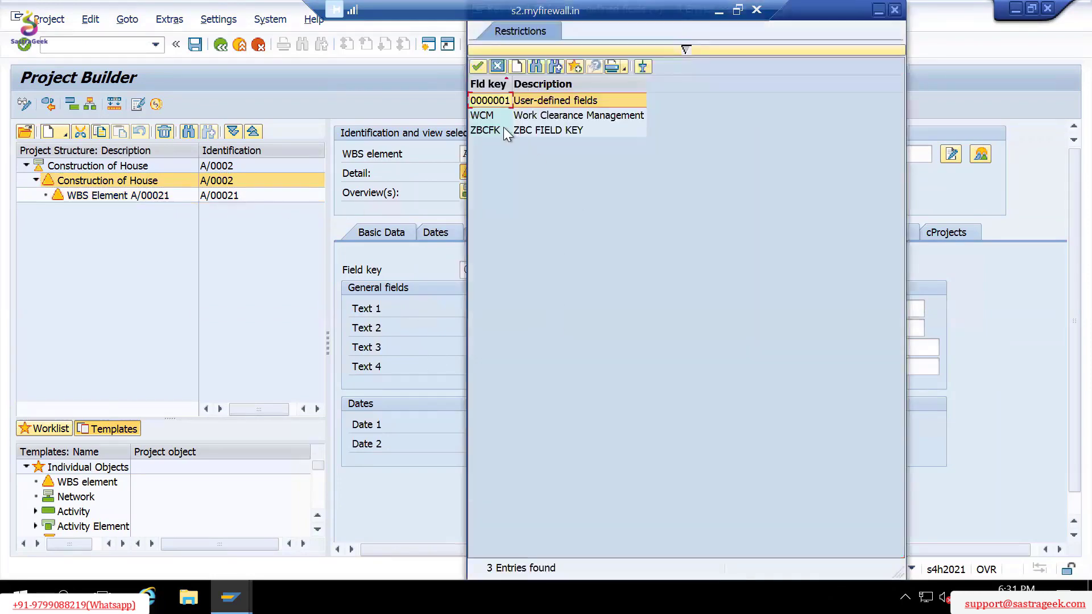
pyautogui.doubleClick(544, 99)
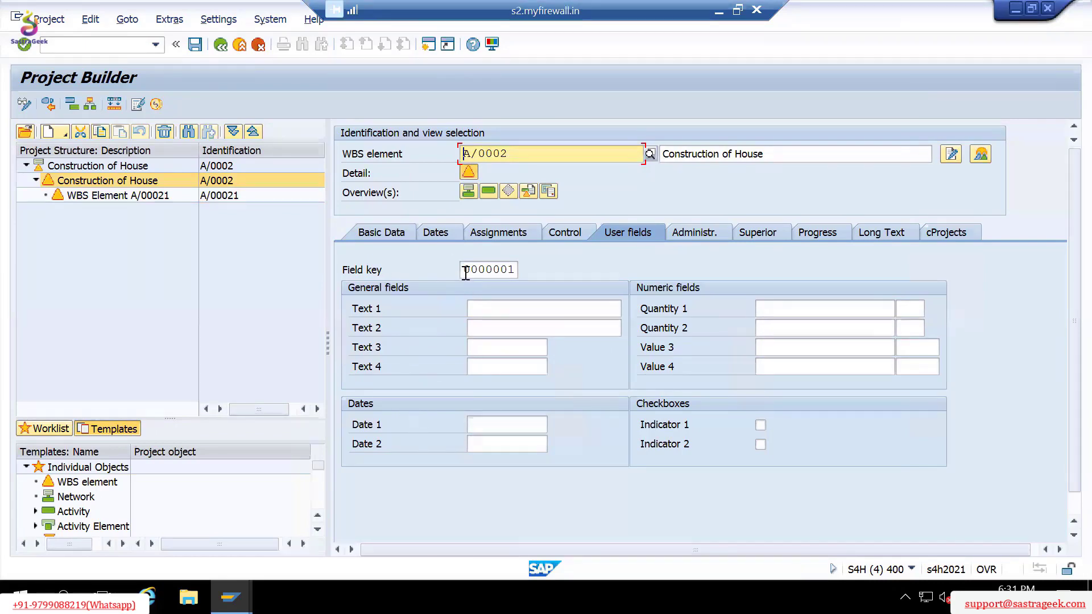
pyautogui.moveTo(465, 272); pyautogui.dragTo(531, 272)
pyautogui.click(532, 272)
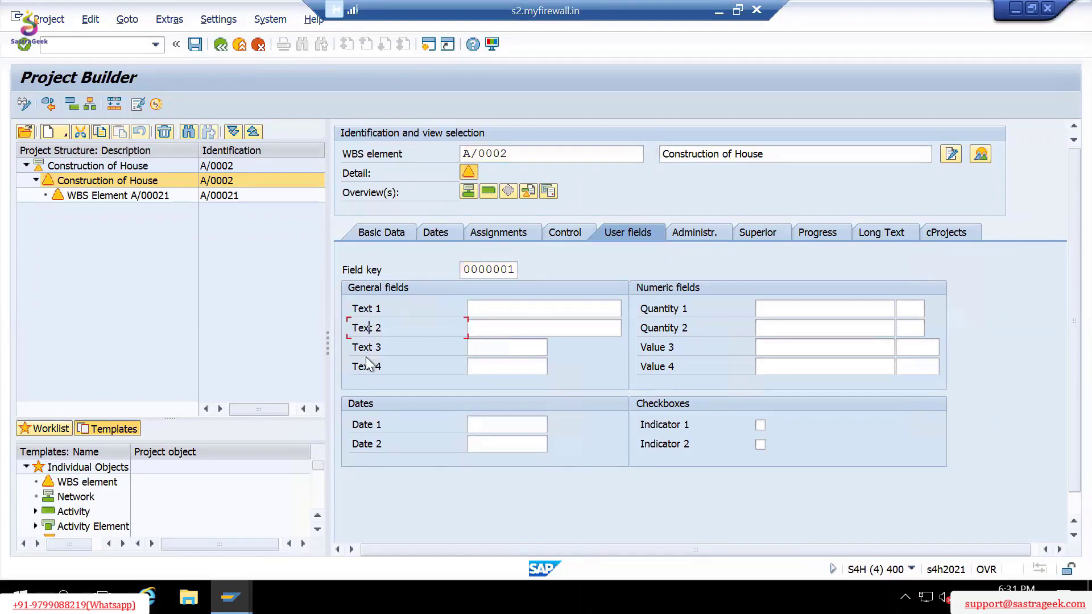
# Examine the general text fields, Text 1 to Text 4, that the field key provides on WBS element A/0002.
pyautogui.click(484, 312)
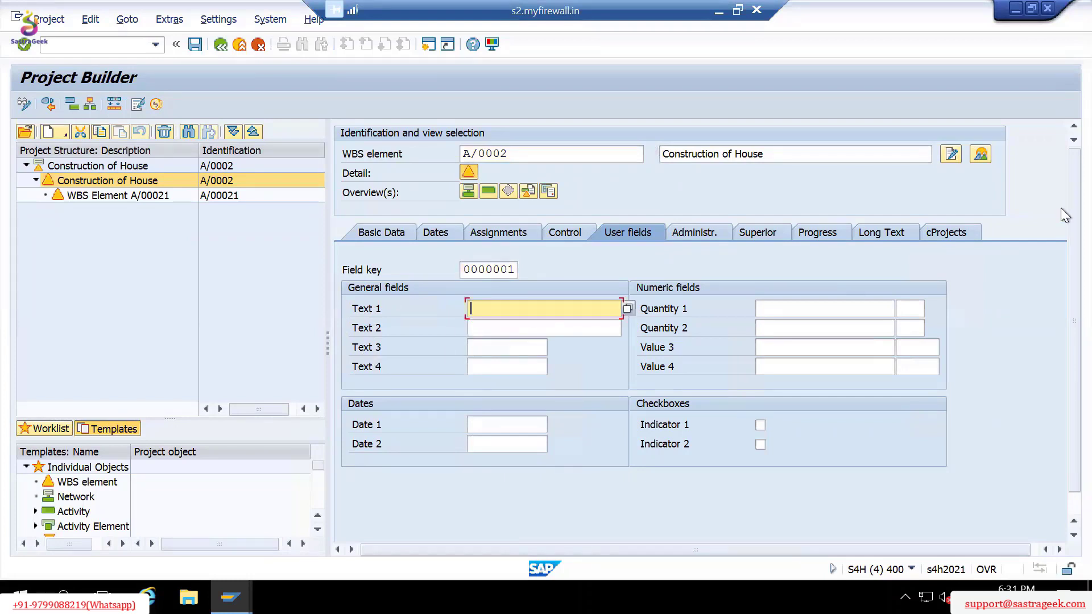
pyautogui.press('Down')
pyautogui.press('Up')
pyautogui.press('Down')
pyautogui.press('Down')
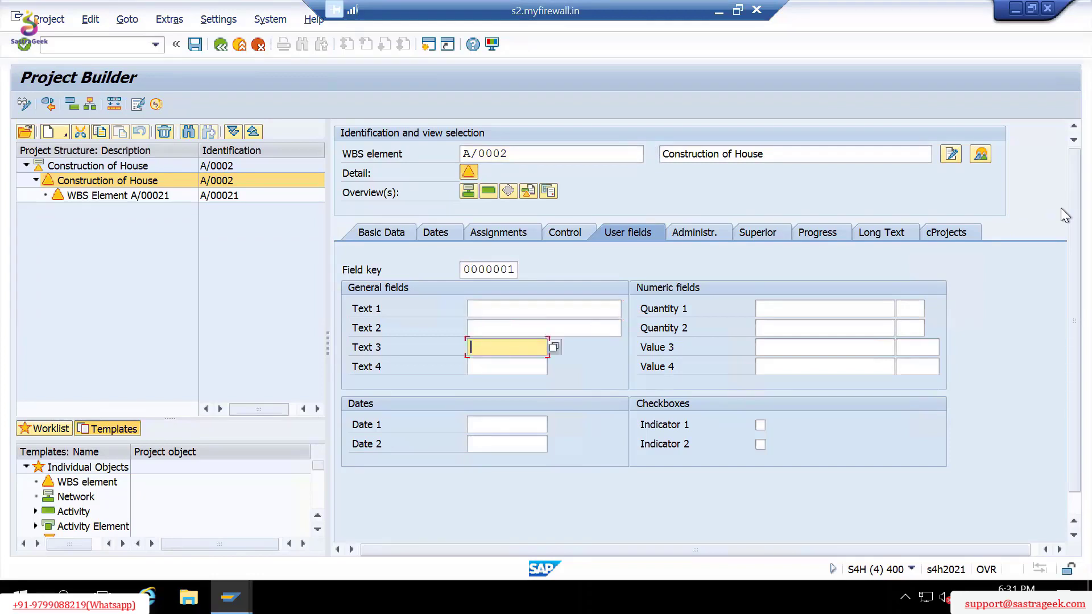
pyautogui.press('Down')
pyautogui.press('Up')
# Examine the quantity, value and date user fields of WBS element A/0002.
pyautogui.click(786, 309)
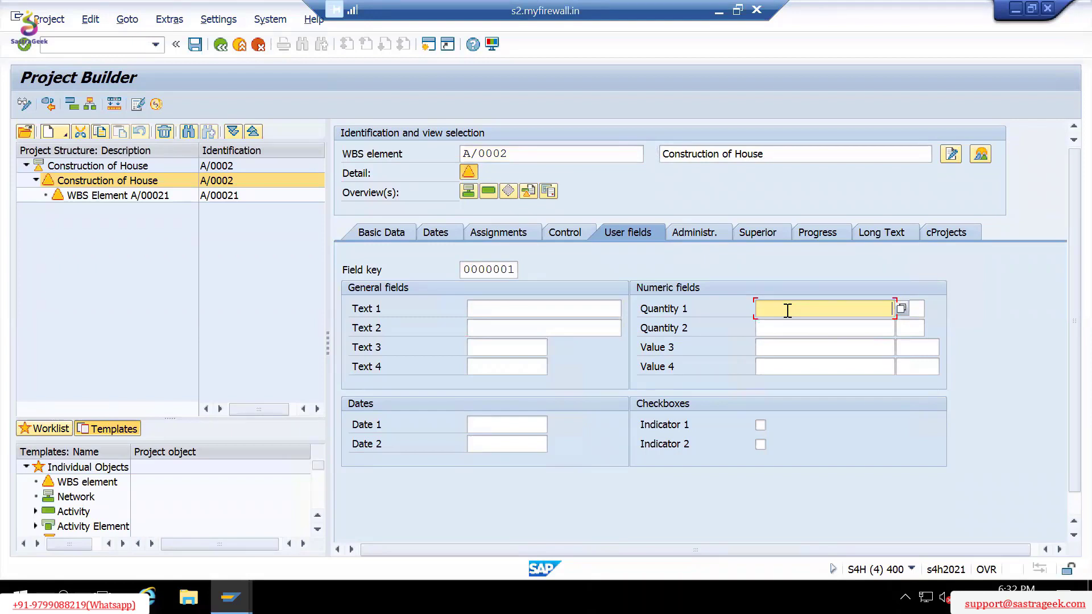
pyautogui.click(766, 347)
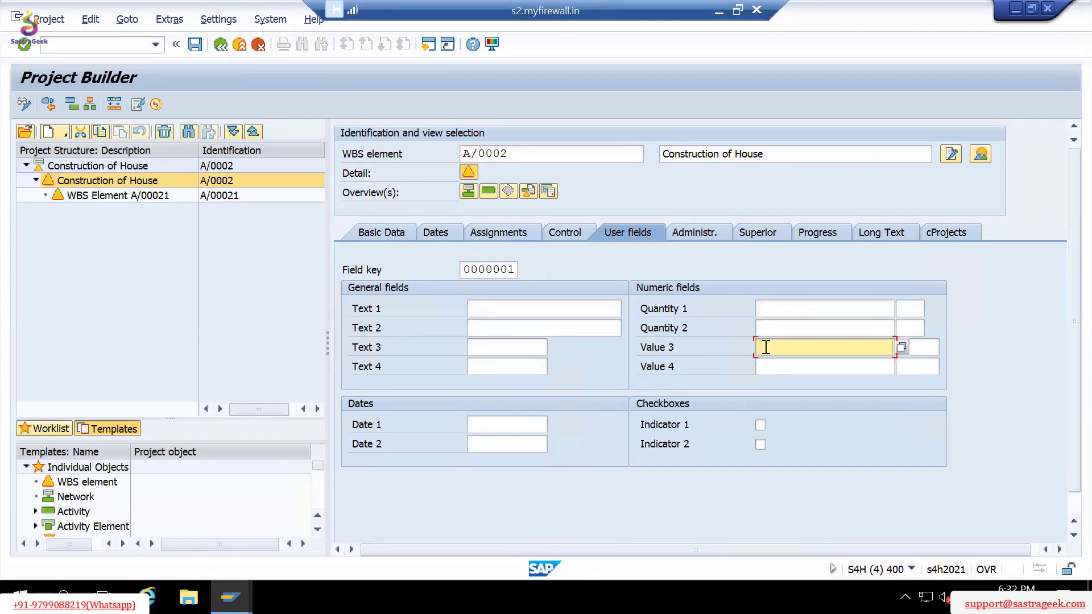
pyautogui.click(764, 309)
pyautogui.click(765, 328)
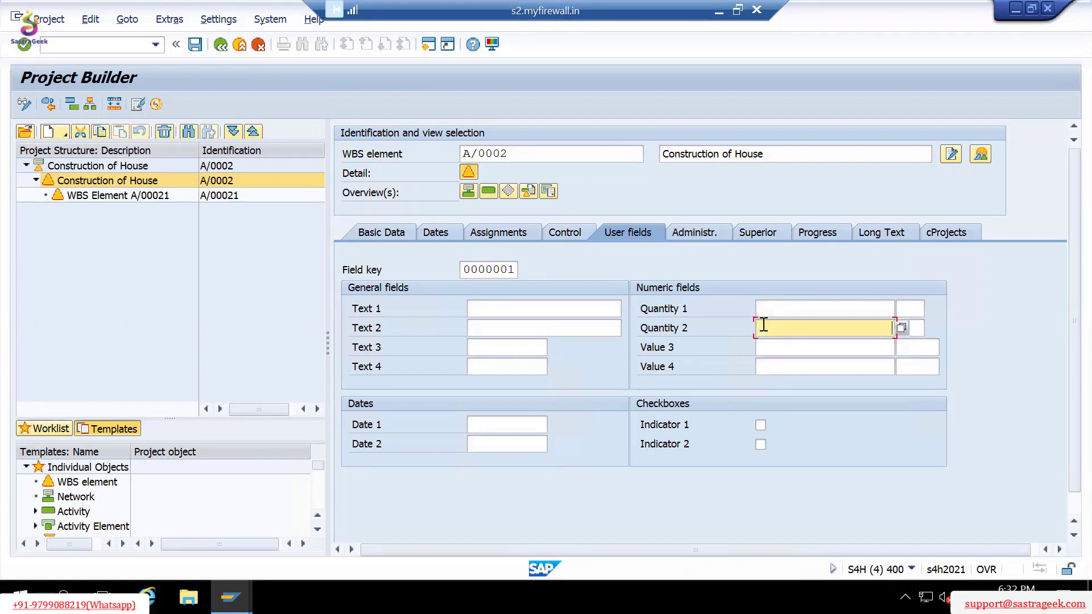
pyautogui.click(759, 347)
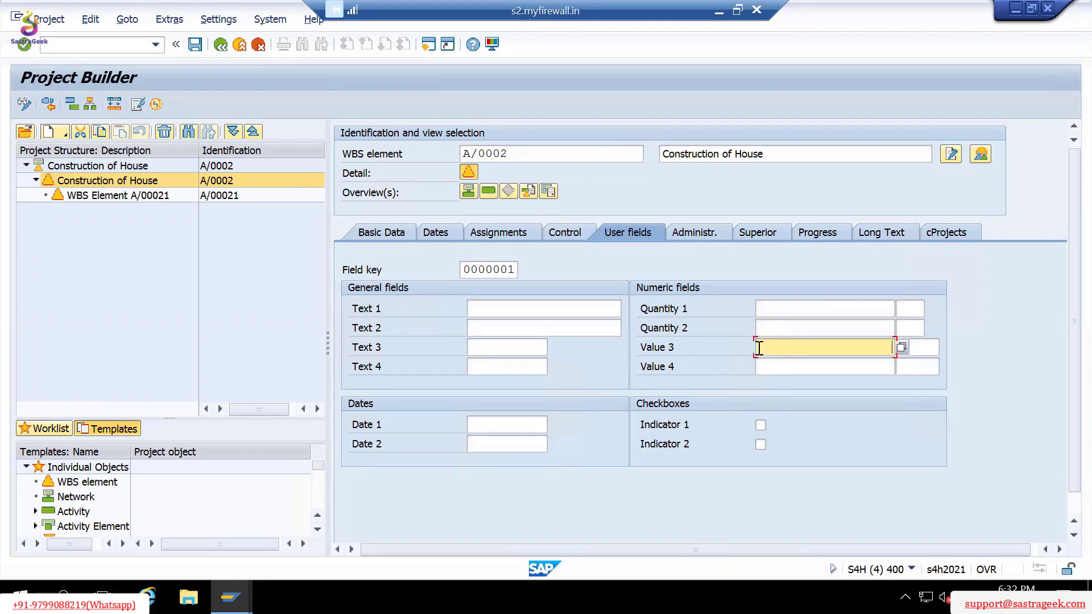
pyautogui.click(758, 366)
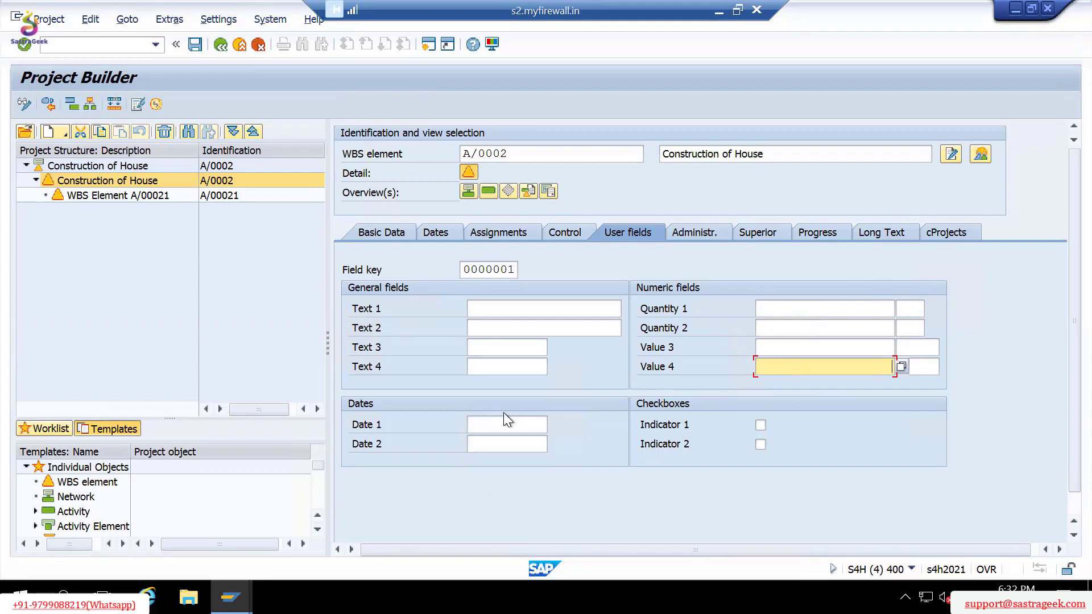
pyautogui.click(499, 426)
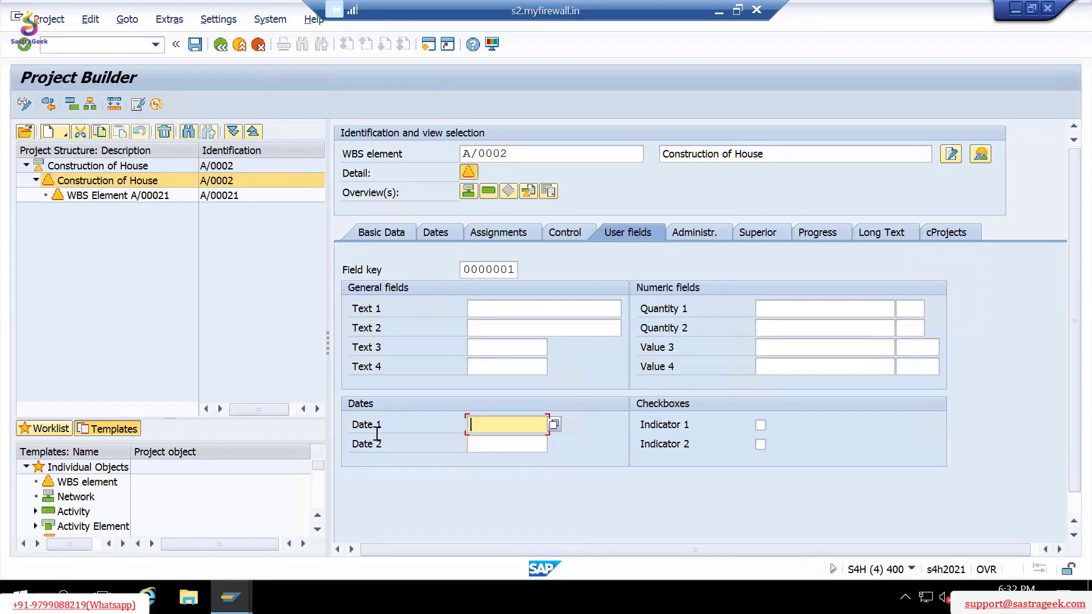
pyautogui.click(508, 446)
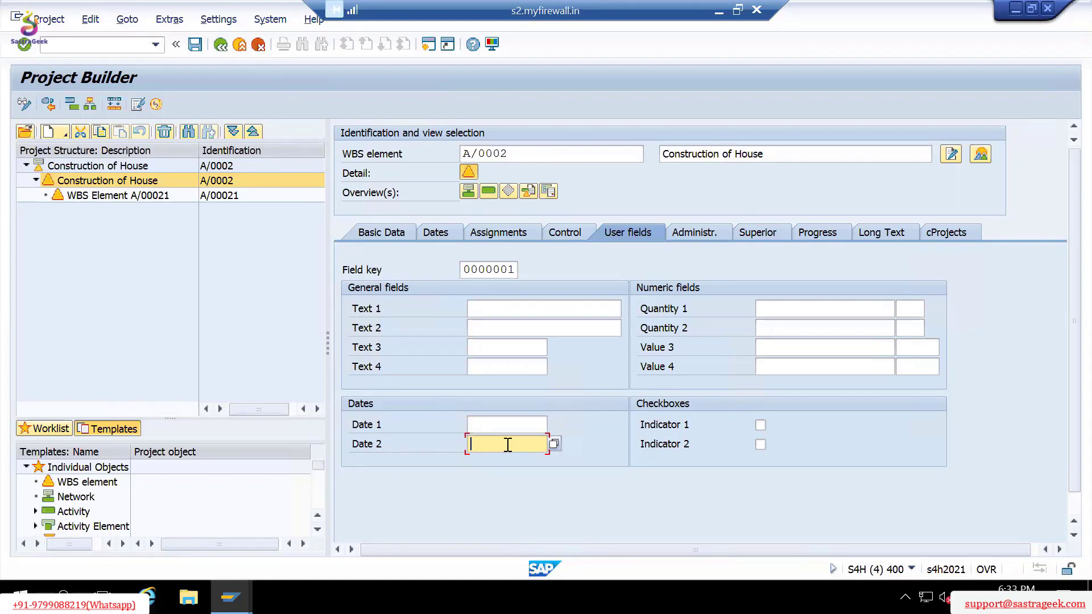
# Review the dates, basic data and control details of WBS element A/0002, and return to its user fields.
pyautogui.click(434, 234)
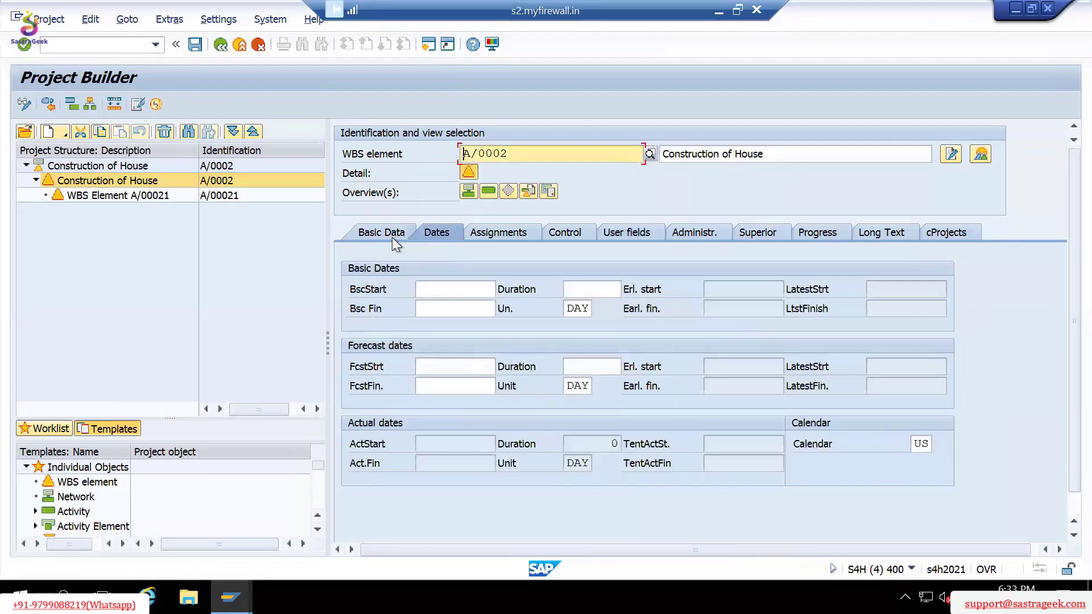
pyautogui.click(391, 230)
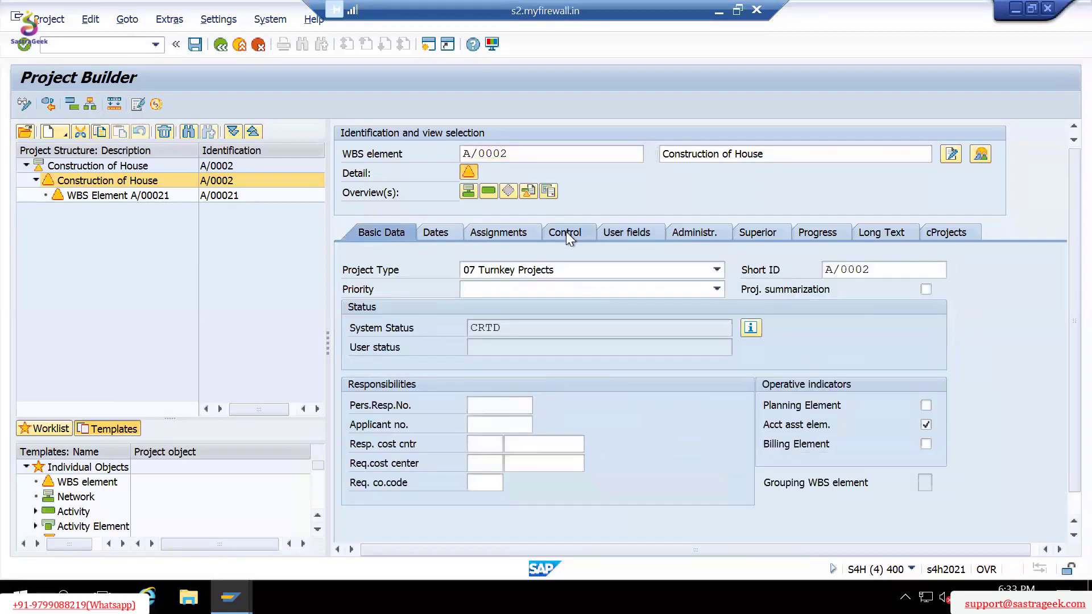
pyautogui.click(565, 231)
pyautogui.click(625, 233)
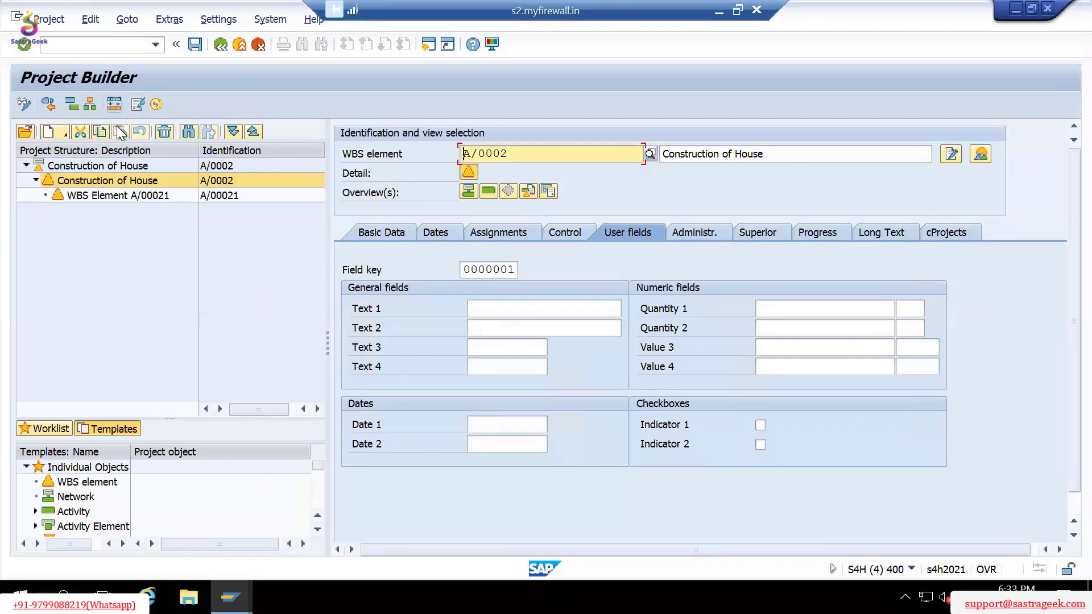
# Leave project profile PS00002 for the IMG structure and expand User Interface Settings under Work Breakdown Structure (WBS).
pyautogui.hotkey('alt', 'Tab')
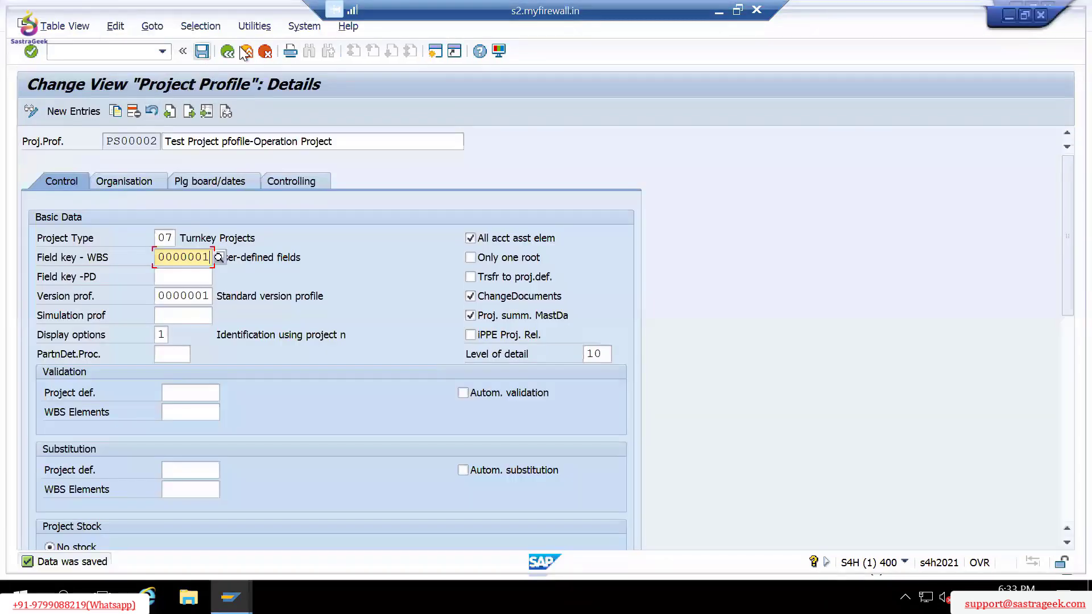
pyautogui.click(244, 51)
pyautogui.click(193, 455)
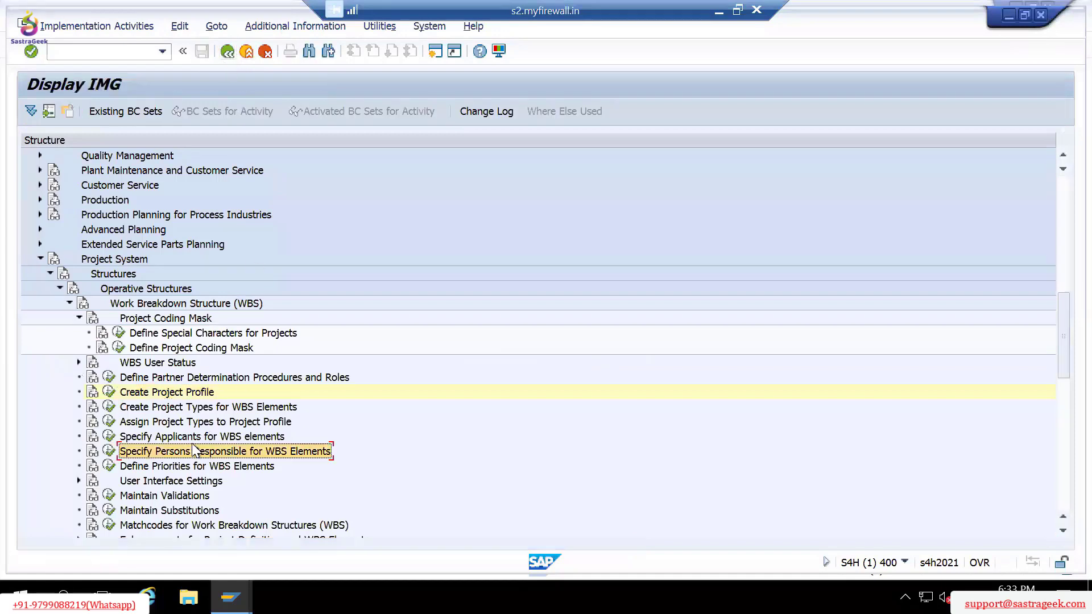
pyautogui.scroll(-3, 192, 500)
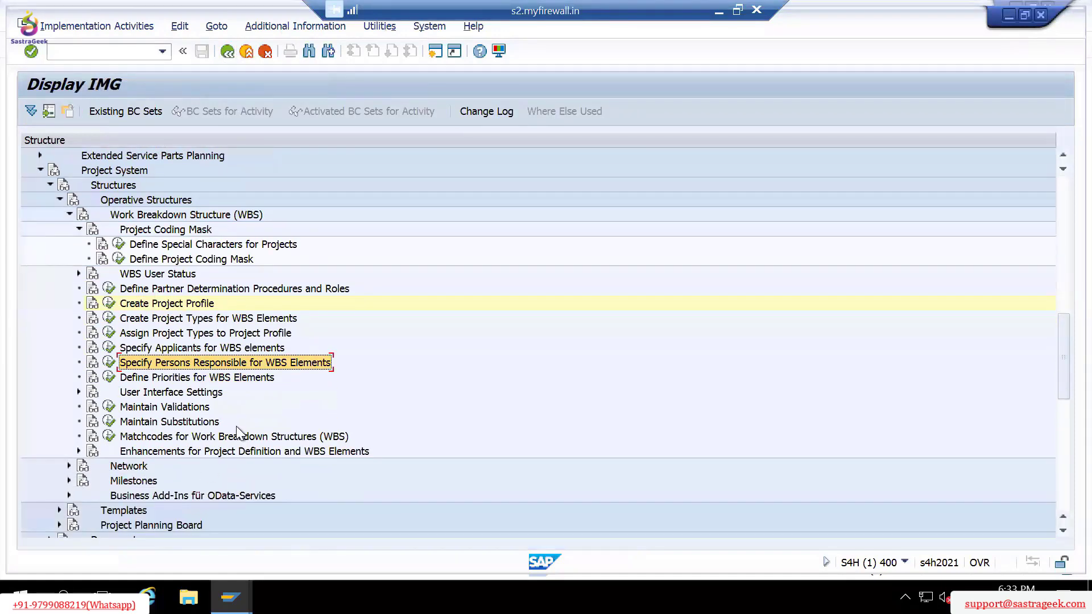
pyautogui.click(199, 439)
pyautogui.click(171, 422)
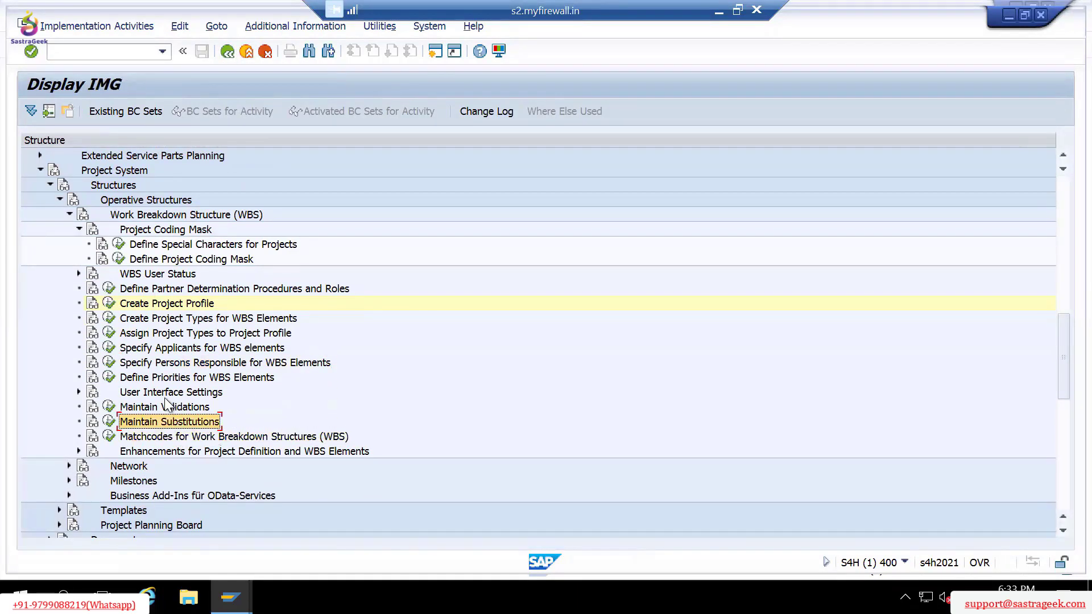
pyautogui.click(165, 391)
pyautogui.doubleClick(168, 392)
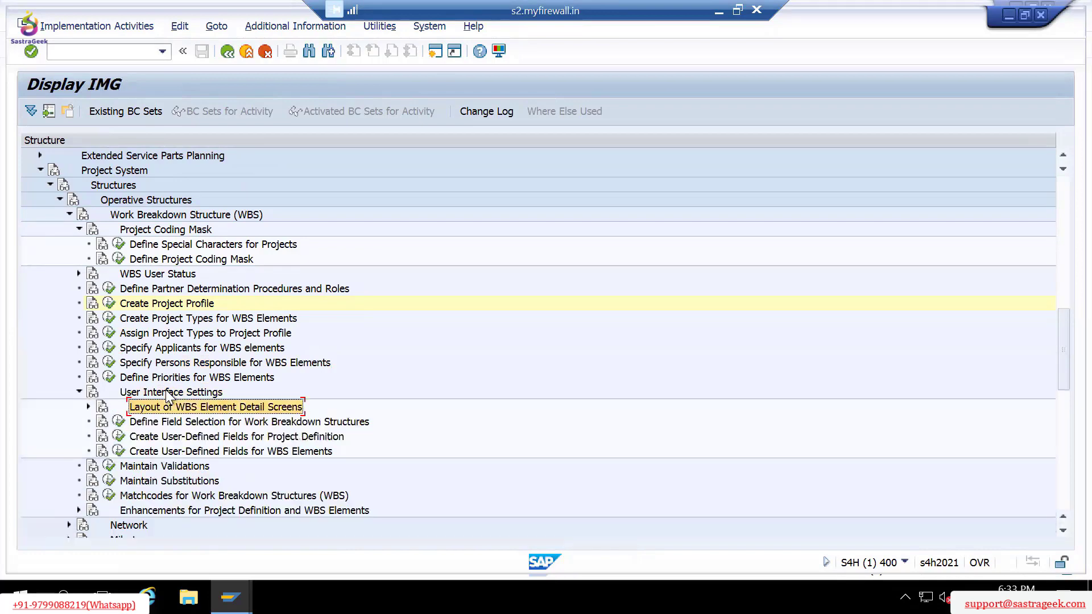
pyautogui.press('Down')
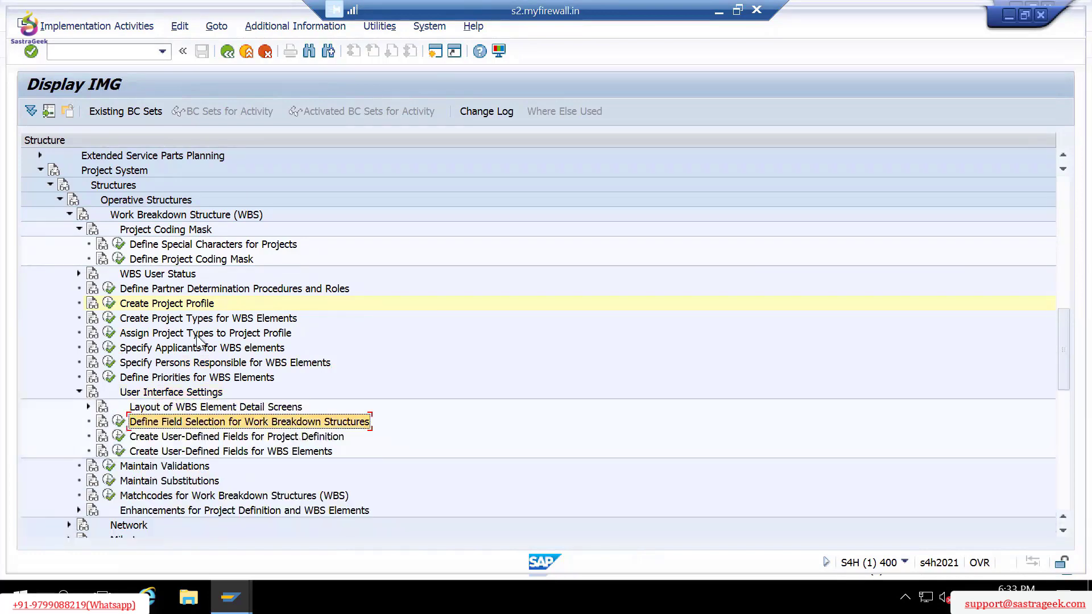
pyautogui.click(118, 422)
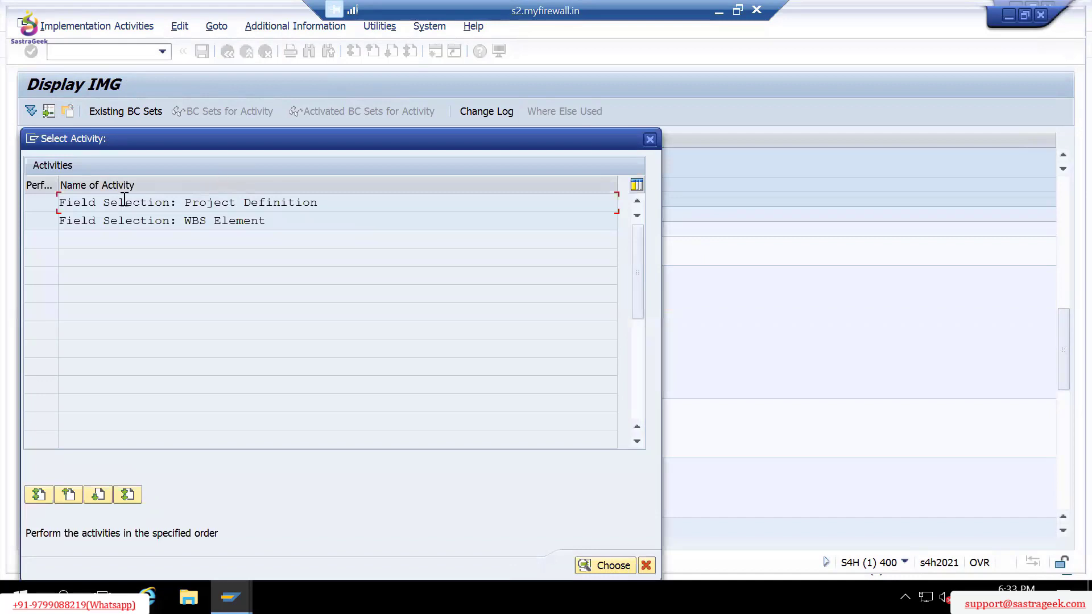
pyautogui.doubleClick(288, 202)
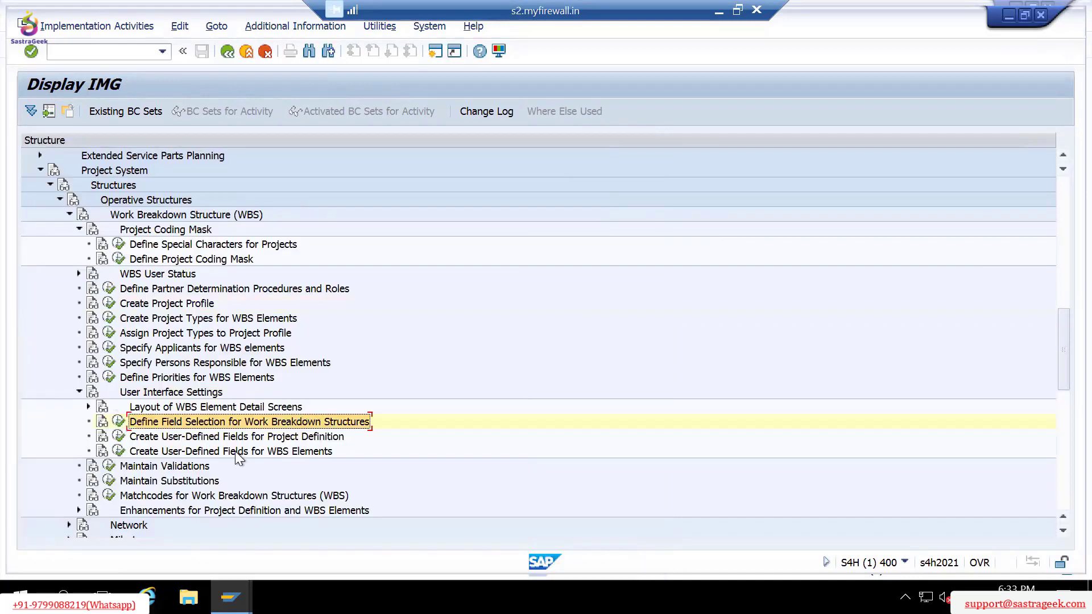
# Open the user-defined fields configuration and copy field key 0000001 as new key ZPS0001.
pyautogui.click(208, 438)
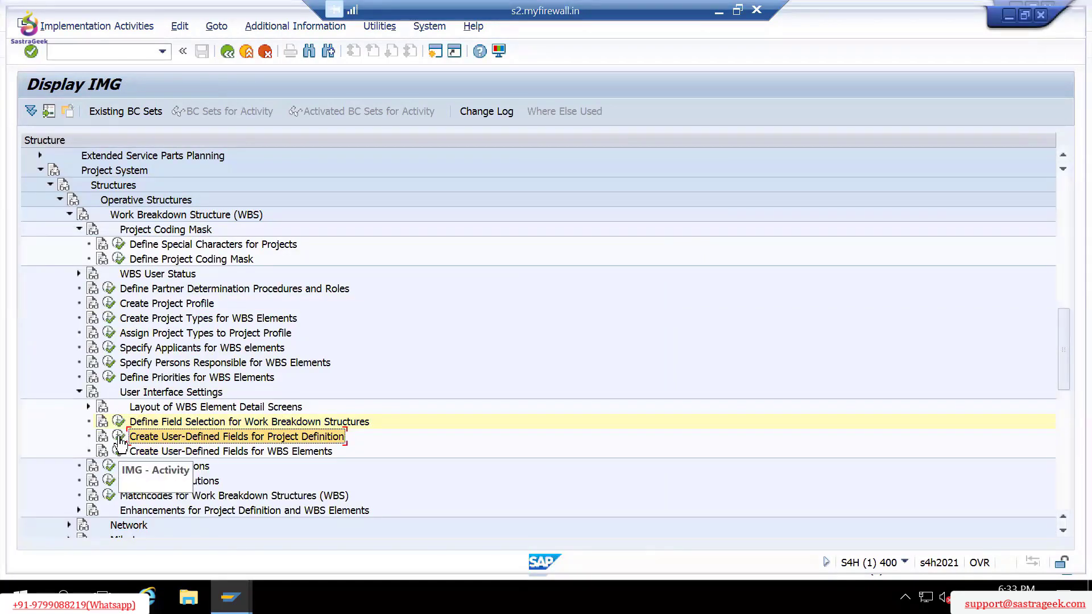
pyautogui.click(119, 450)
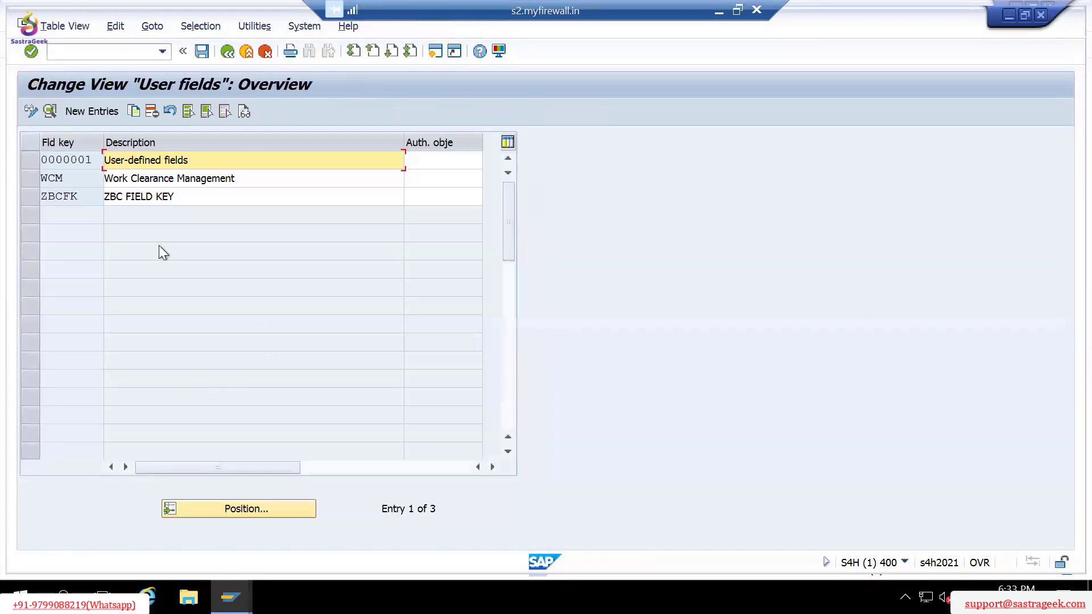
pyautogui.click(29, 165)
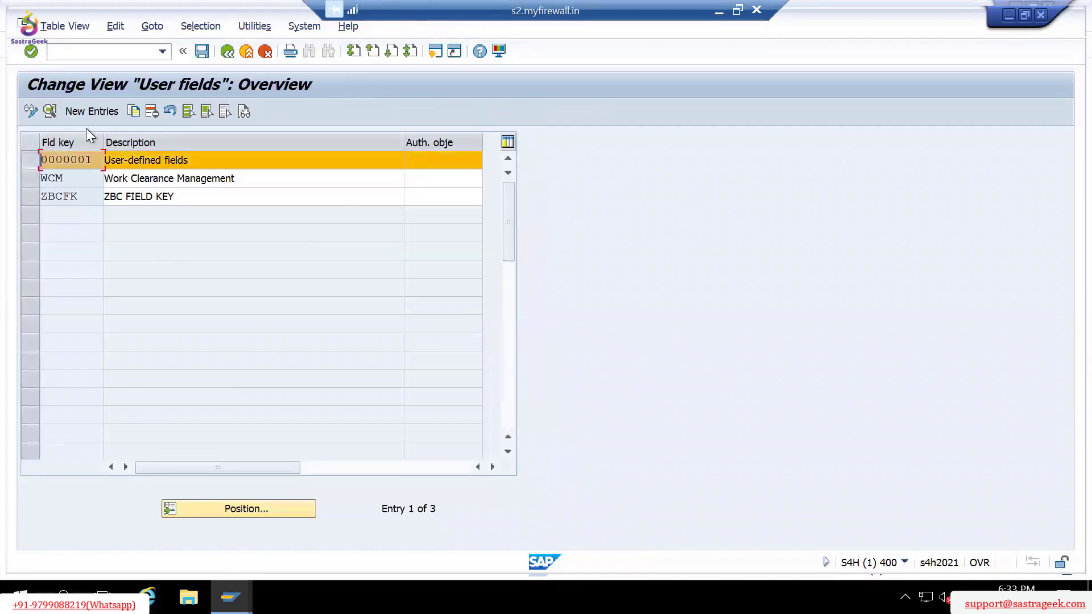
pyautogui.click(135, 110)
pyautogui.write('Z')
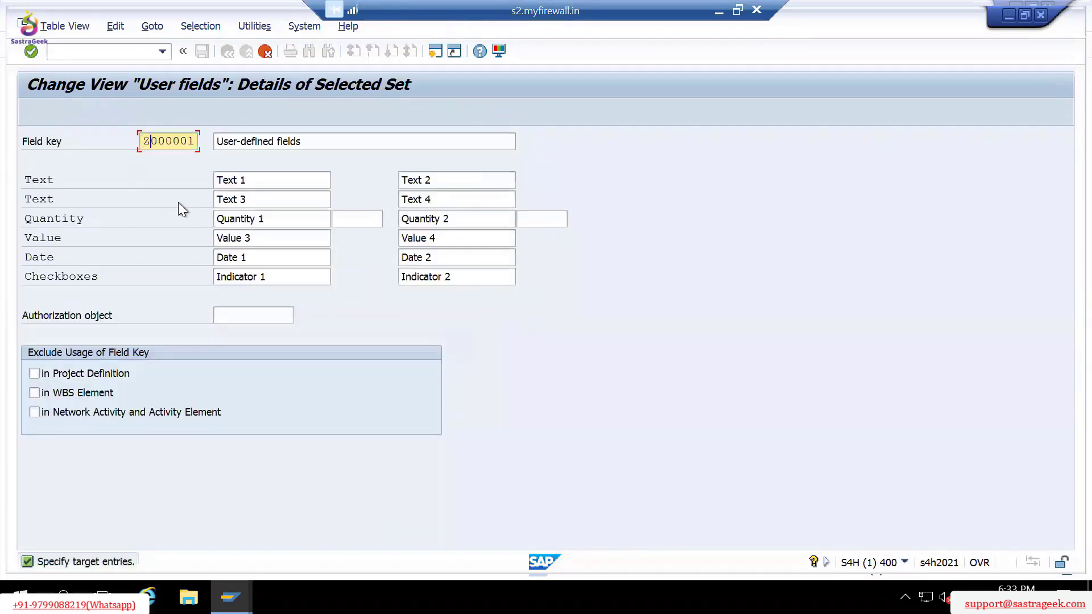
pyautogui.write('PS0')
# Describe the copied field key as Turnkey Project and complete the copy.
pyautogui.press('Tab')
pyautogui.hotkey('shift', 'End')
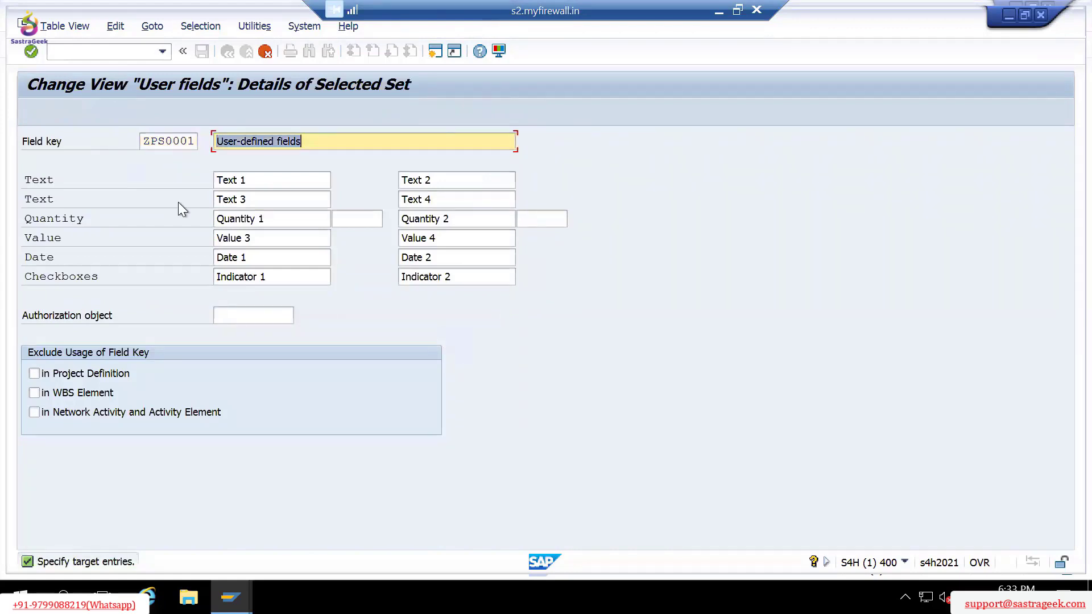
pyautogui.press('Delete')
pyautogui.write('Turn')
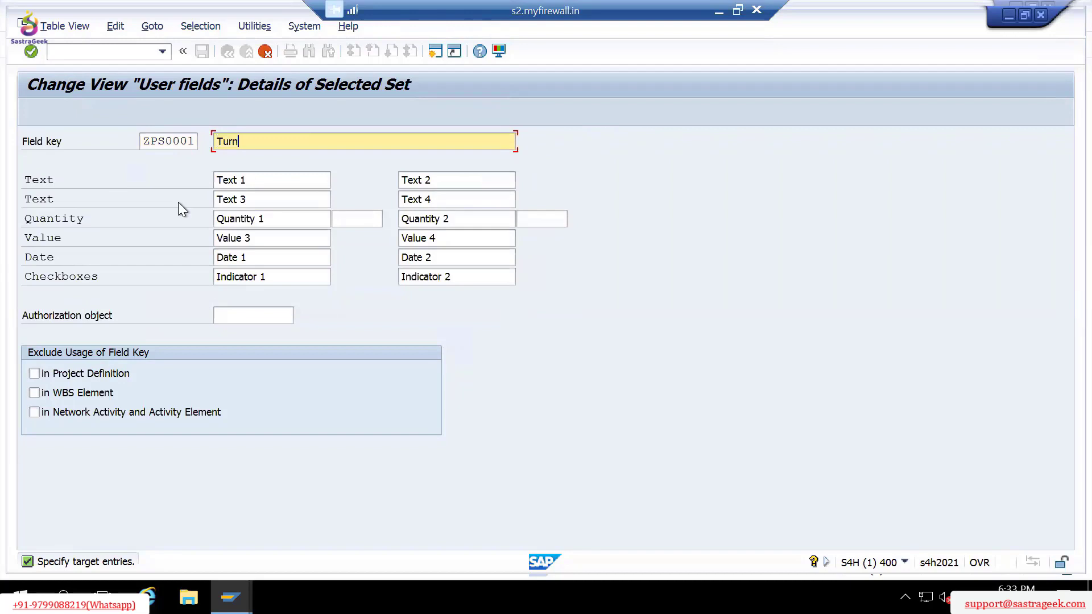
pyautogui.write('key Project')
pyautogui.press('Return')
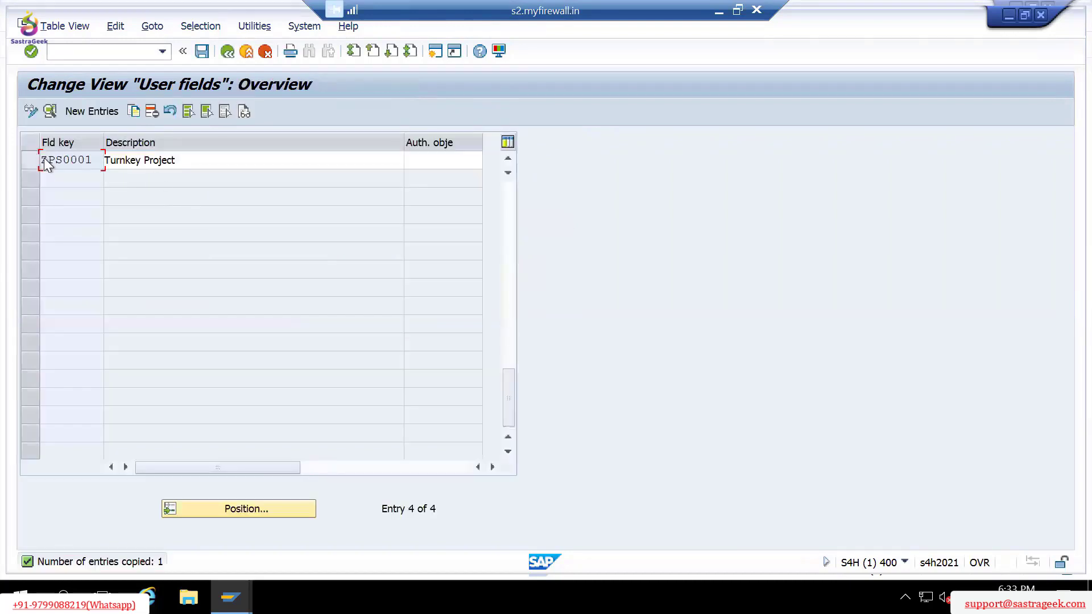
# Open the details of field key ZPS0001 and review its four text field labels.
pyautogui.doubleClick(51, 163)
pyautogui.click(45, 179)
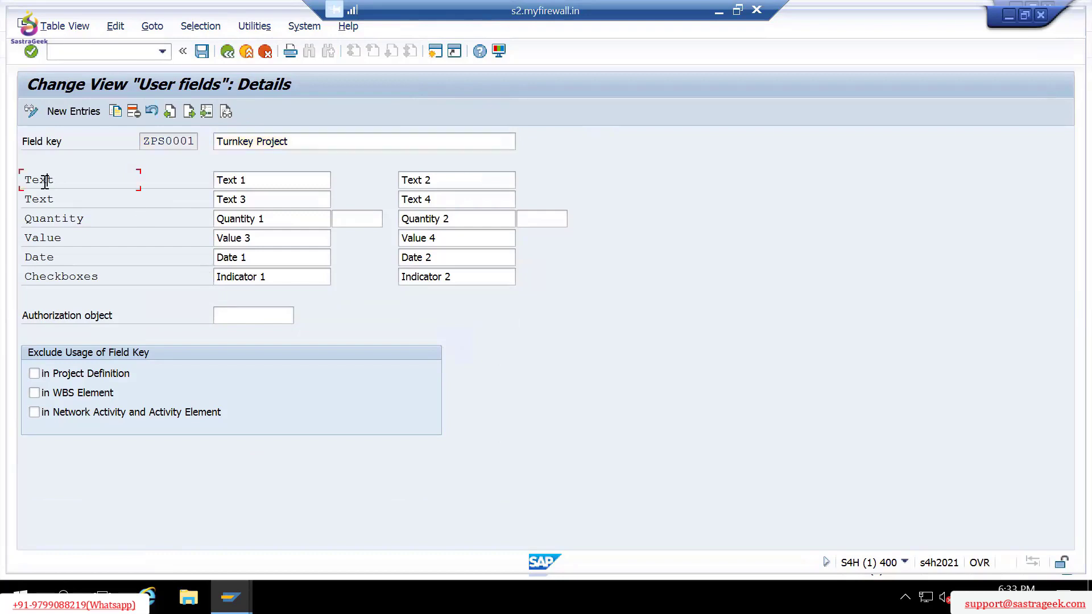
pyautogui.click(251, 181)
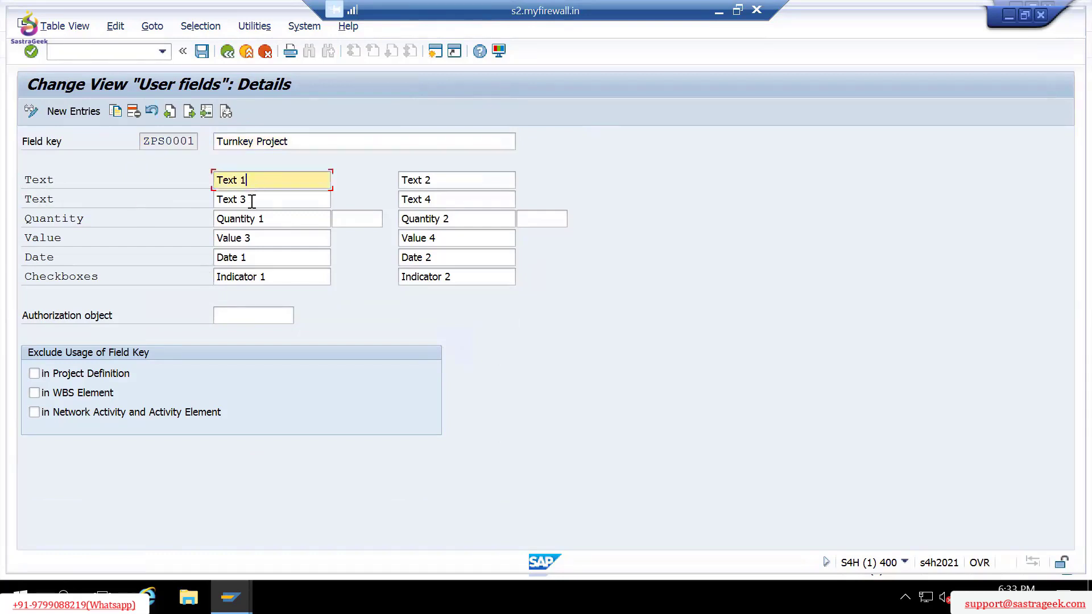
pyautogui.click(251, 200)
pyautogui.click(455, 181)
pyautogui.click(447, 203)
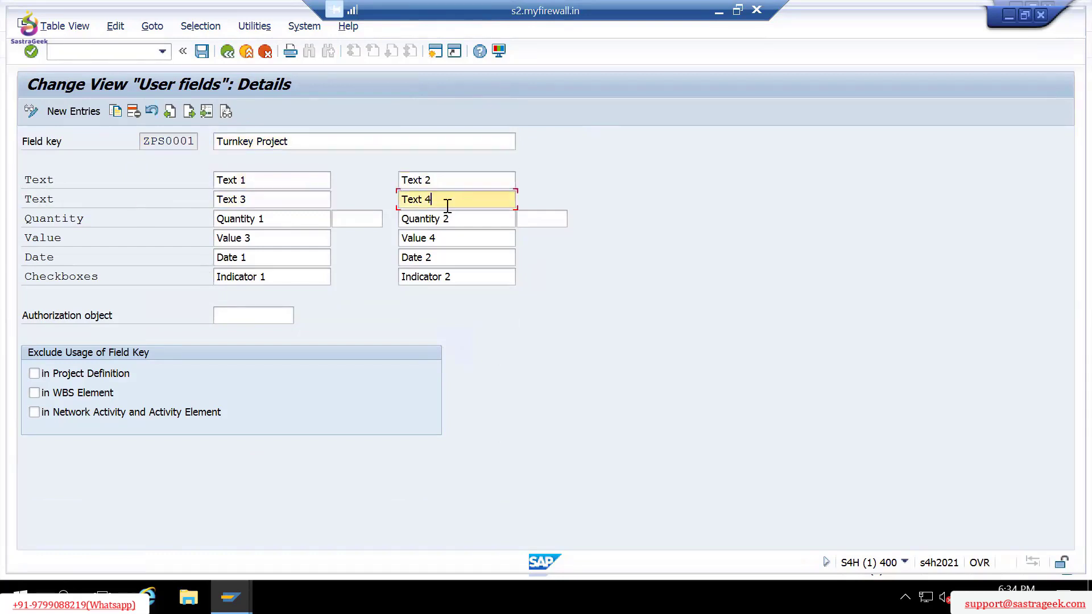
# Rename the first text field of ZPS0001 to Contract type and clear the second text field's label.
pyautogui.click(285, 179)
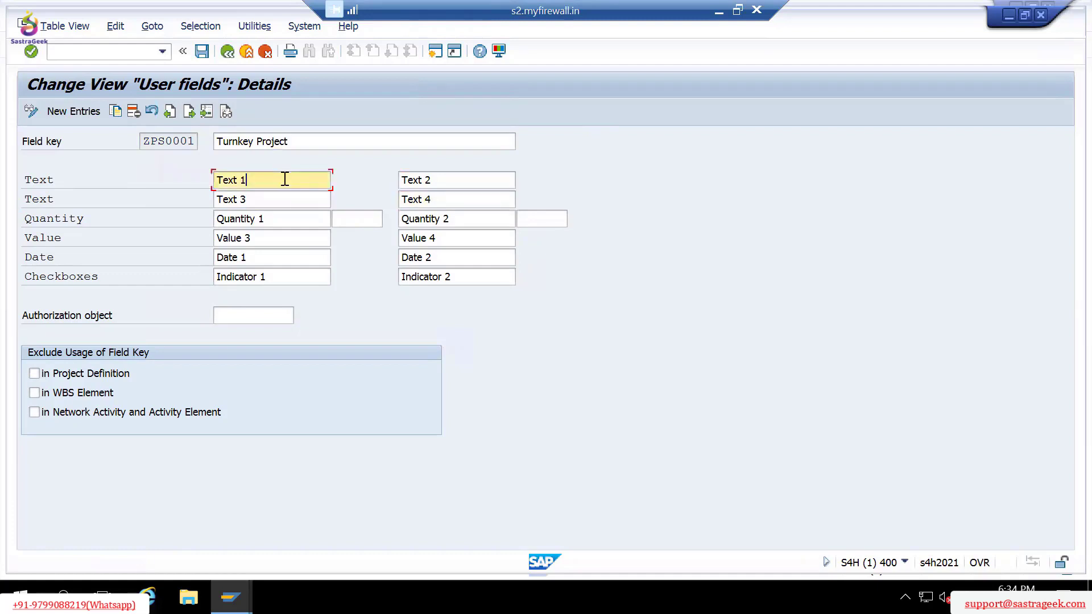
pyautogui.doubleClick(285, 179)
pyautogui.click(718, 11)
pyautogui.press('BackSpace')
pyautogui.write('Ci')
pyautogui.press('BackSpace')
pyautogui.write('ontract type')
pyautogui.press('Tab')
pyautogui.press('BackSpace')
pyautogui.press('BackSpace')
pyautogui.press('BackSpace')
pyautogui.press('BackSpace')
pyautogui.press('BackSpace')
pyautogui.press('BackSpace')
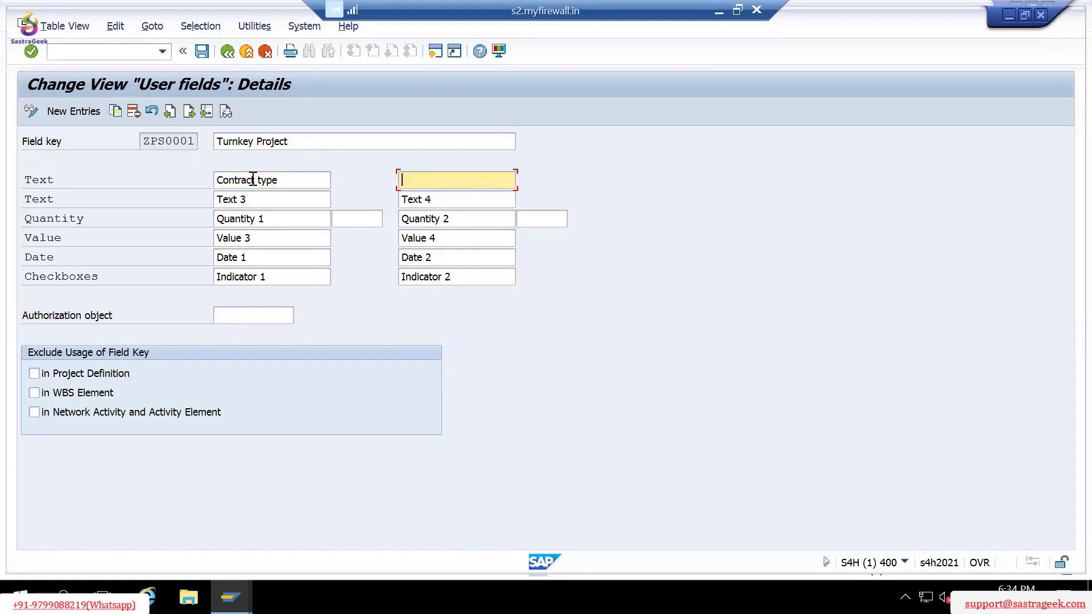
pyautogui.write('Reason of de')
pyautogui.press('BackSpace')
pyautogui.press('BackSpace')
pyautogui.press('BackSpace')
pyautogui.press('BackSpace')
pyautogui.press('BackSpace')
pyautogui.press('BackSpace')
pyautogui.press('BackSpace')
pyautogui.press('BackSpace')
pyautogui.press('BackSpace')
pyautogui.press('BackSpace')
pyautogui.press('BackSpace')
pyautogui.press('BackSpace')
# Label the second text field State and the third text field Deal no.
pyautogui.write('State')
pyautogui.press('Tab')
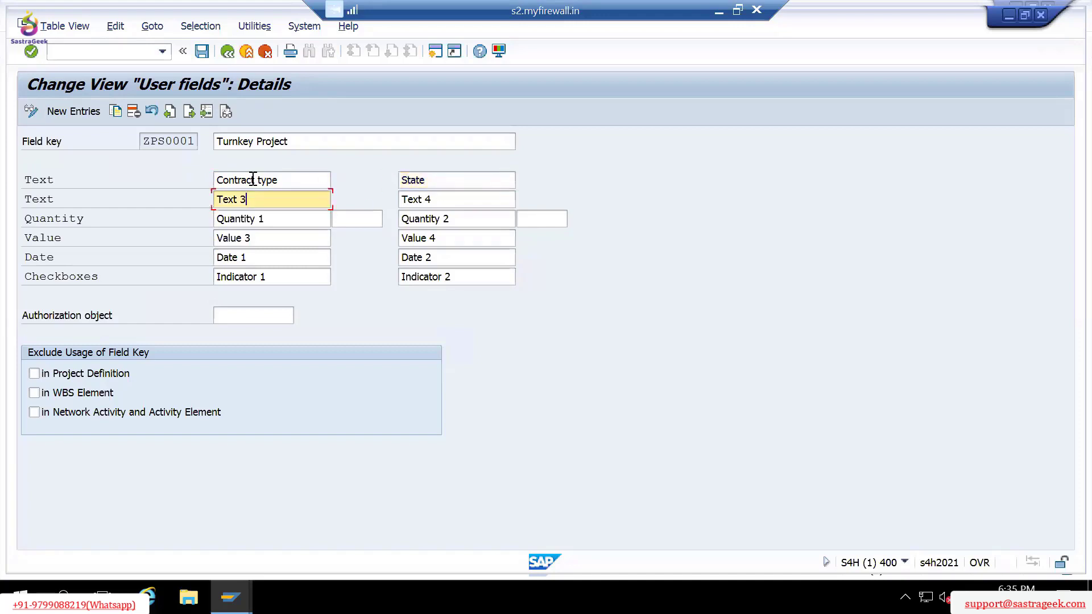
pyautogui.hotkey('shift', 'Home')
pyautogui.press('BackSpace')
pyautogui.write('Deak')
pyautogui.press('BackSpace')
pyautogui.press('BackSpace')
pyautogui.write('l no')
pyautogui.press('Tab')
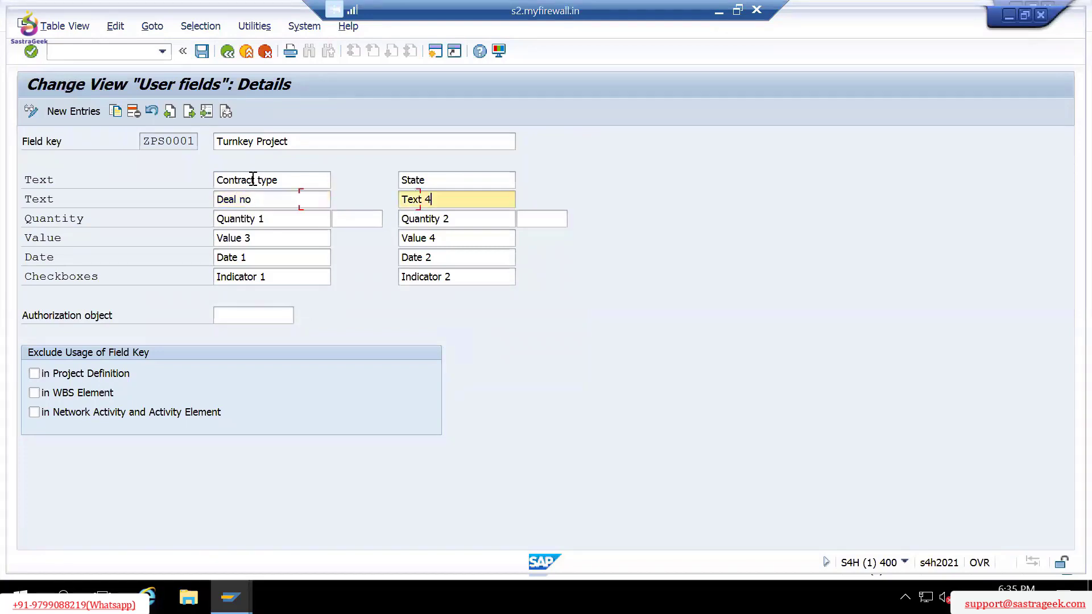
# Clear the label of the fourth text field, leaving it blank in field key ZPS0001.
pyautogui.press('BackSpace')
pyautogui.press('BackSpace')
pyautogui.press('BackSpace')
pyautogui.press('BackSpace')
pyautogui.press('BackSpace')
pyautogui.press('BackSpace')
pyautogui.click(719, 11)
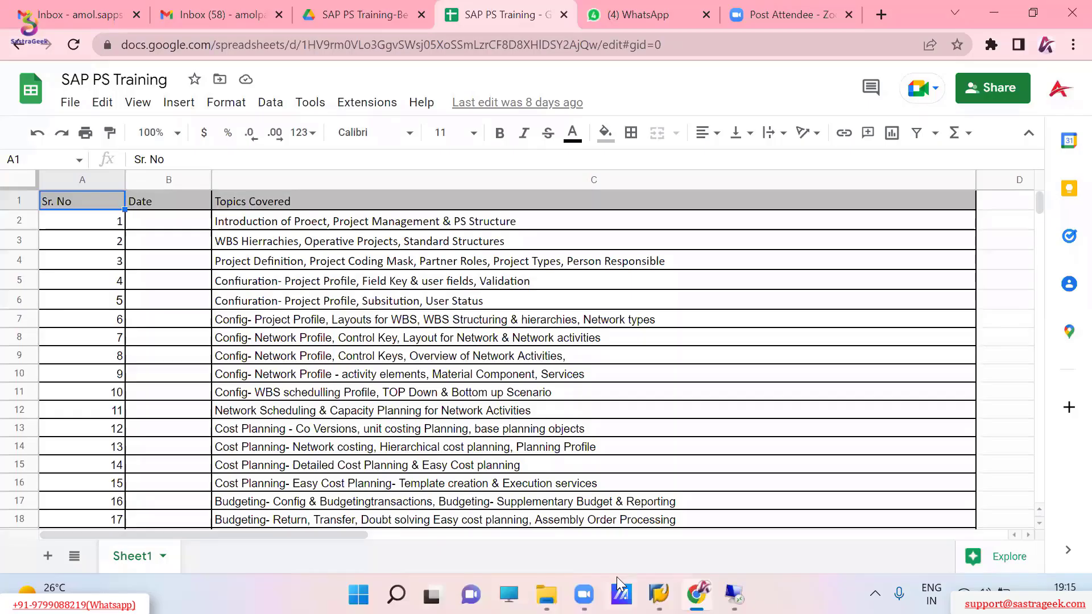
pyautogui.click(734, 594)
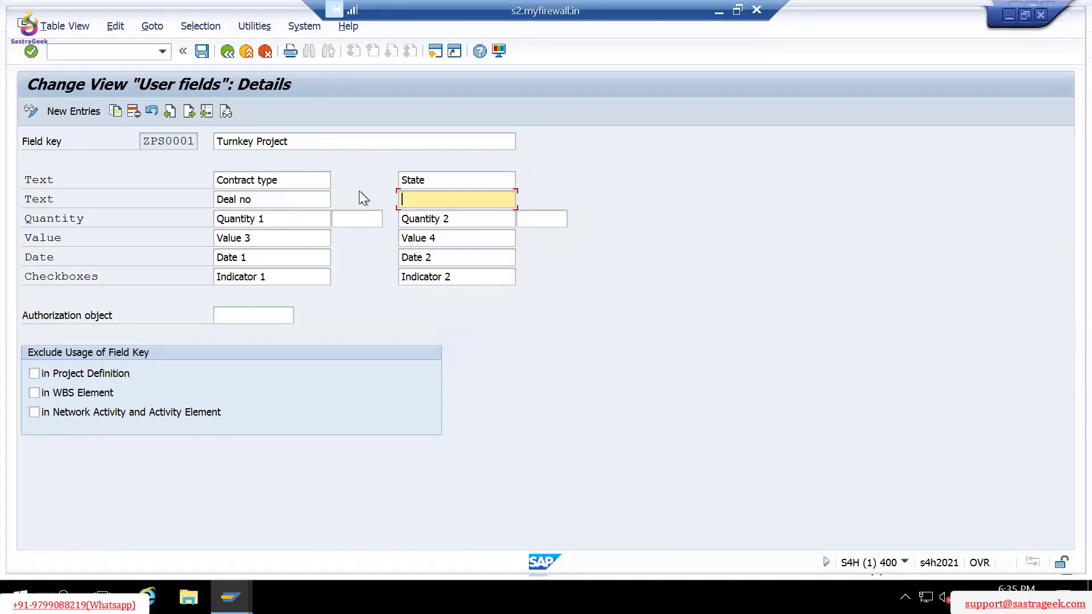
# Replace the first quantity field's label with Base Estimate.
pyautogui.tripleClick(293, 218)
pyautogui.press('BackSpace')
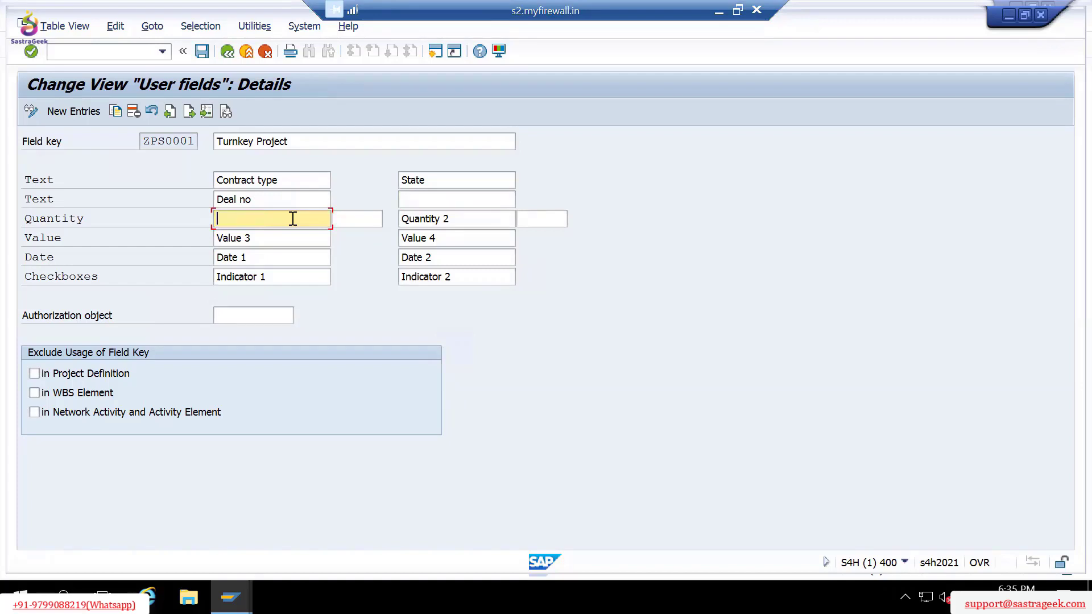
pyautogui.write('Base Estimate')
pyautogui.press('Tab')
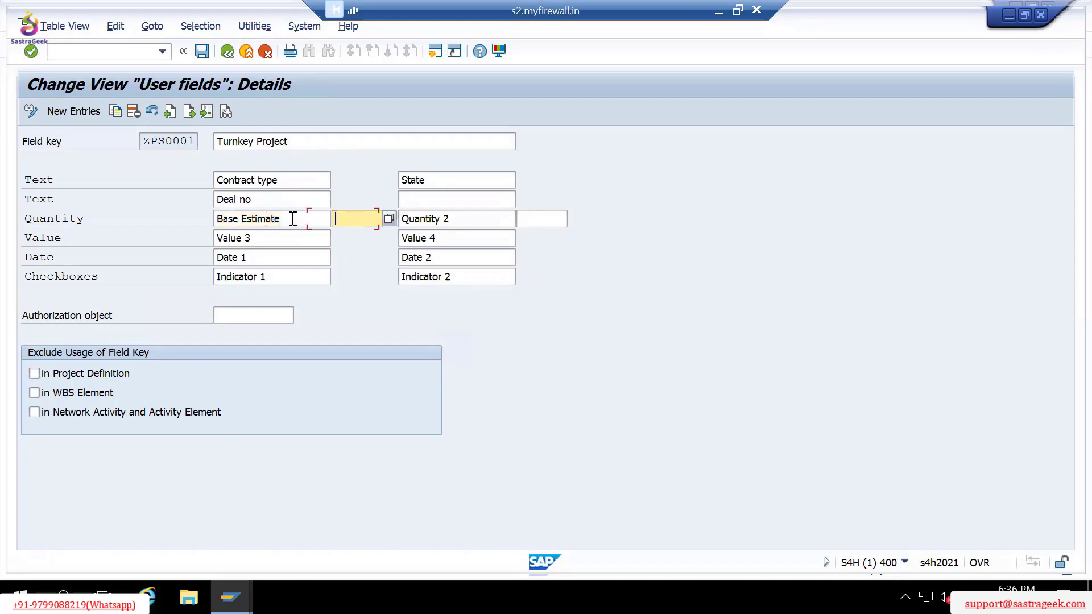
# Replace the second quantity field's label with Estimate Apprvd, leaving the first quantity's unit empty.
pyautogui.press('Tab')
pyautogui.press('Delete')
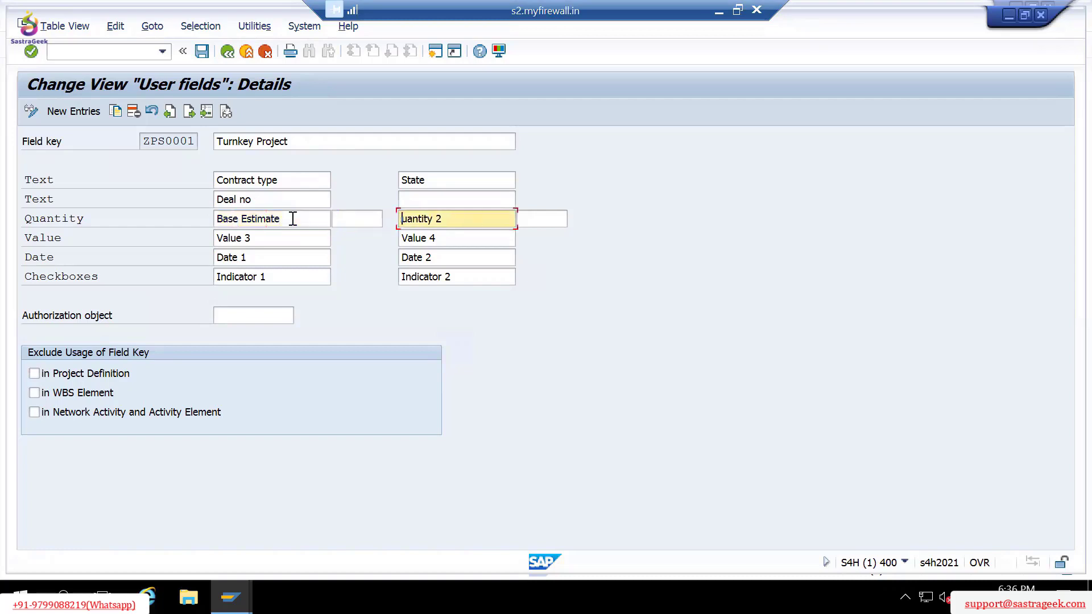
pyautogui.hotkey('shift', 'End')
pyautogui.press('Delete')
pyautogui.write('B')
pyautogui.press('BackSpace')
pyautogui.write('Approved')
pyautogui.hotkey('ctrl', 'a')
pyautogui.press('BackSpace')
pyautogui.write('Es')
pyautogui.write('timate s')
pyautogui.write('s pe')
pyautogui.write('r')
pyautogui.press('BackSpace')
pyautogui.press('BackSpace')
pyautogui.press('BackSpace')
pyautogui.press('BackSpace')
pyautogui.press('BackSpace')
pyautogui.press('BackSpace')
pyautogui.press('BackSpace')
pyautogui.write('Approv')
pyautogui.press('BackSpace')
pyautogui.press('BackSpace')
pyautogui.write('ve')
pyautogui.press('BackSpace')
pyautogui.write('d')
# Replace the first value field's label with a copy of the Base Estimate quantity label.
pyautogui.click(289, 243)
pyautogui.hotkey('shift', 'Home')
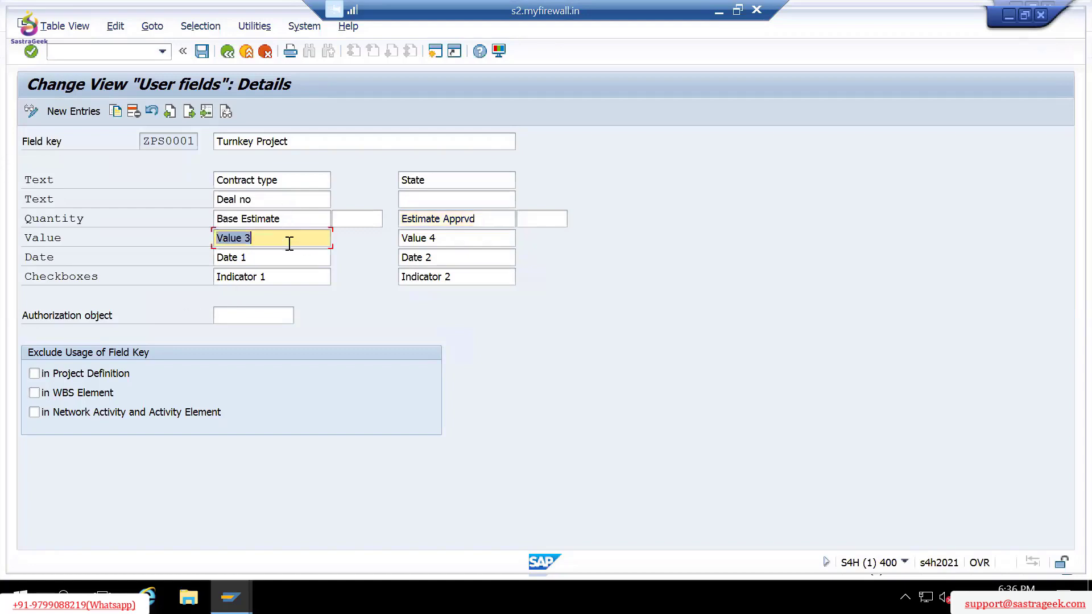
pyautogui.press('BackSpace')
pyautogui.press('Up')
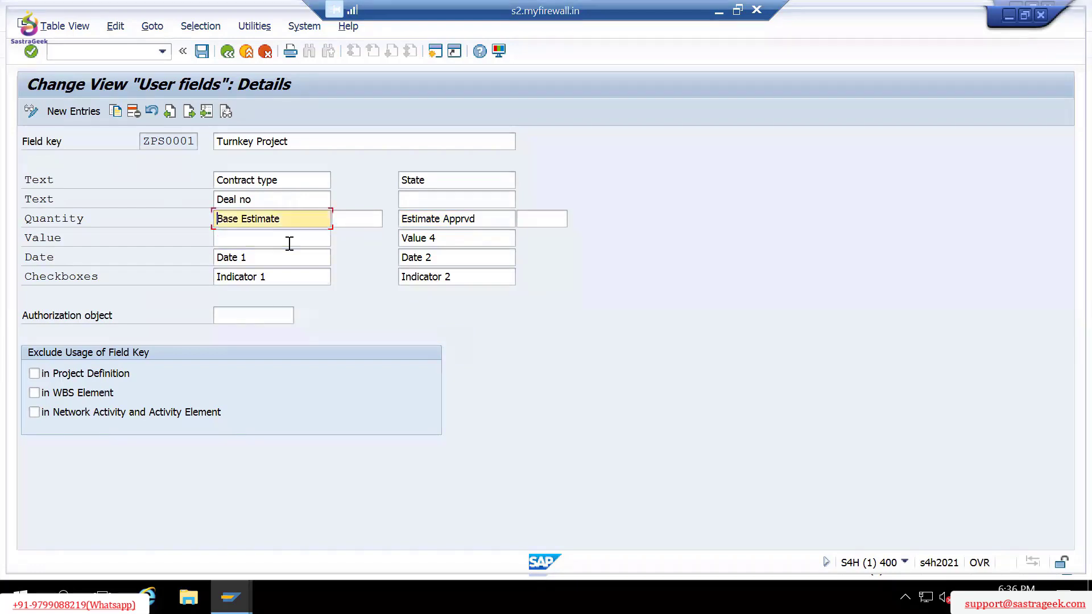
pyautogui.click(239, 222)
pyautogui.moveTo(239, 222); pyautogui.dragTo(210, 224)
pyautogui.hotkey('ctrl', 'c')
pyautogui.click(223, 238)
pyautogui.hotkey('ctrl', 'v')
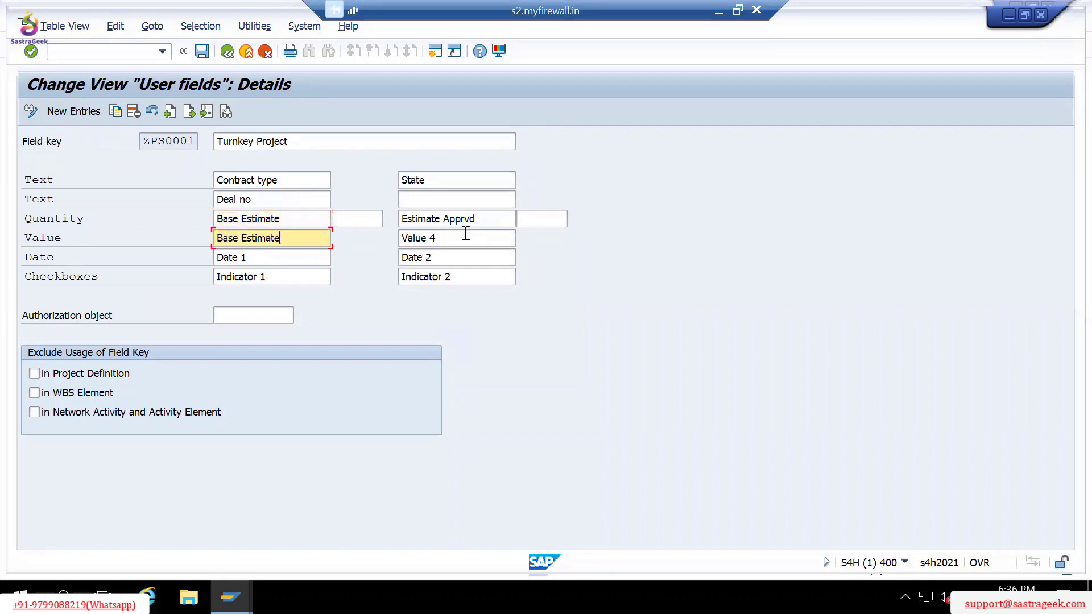
# Replace the second value field's label with a copy of the Estimate Apprvd quantity label.
pyautogui.moveTo(481, 220); pyautogui.dragTo(403, 224)
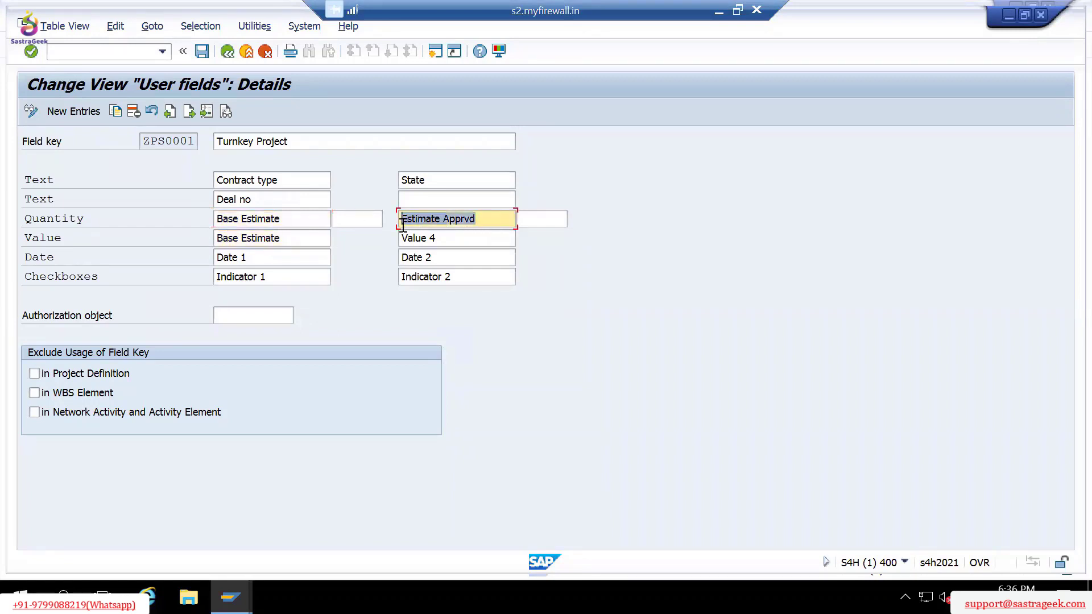
pyautogui.tripleClick(456, 244)
pyautogui.hotkey('ctrl', 'v')
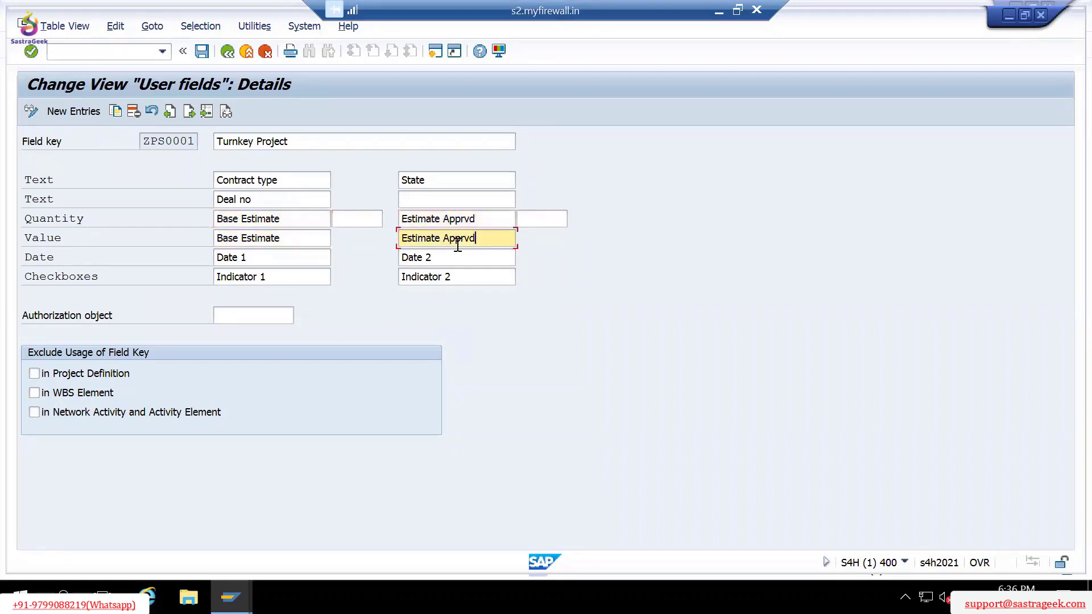
# Relabel the first quantity field as Per Sq rate and clear the second quantity field's label.
pyautogui.click(287, 219)
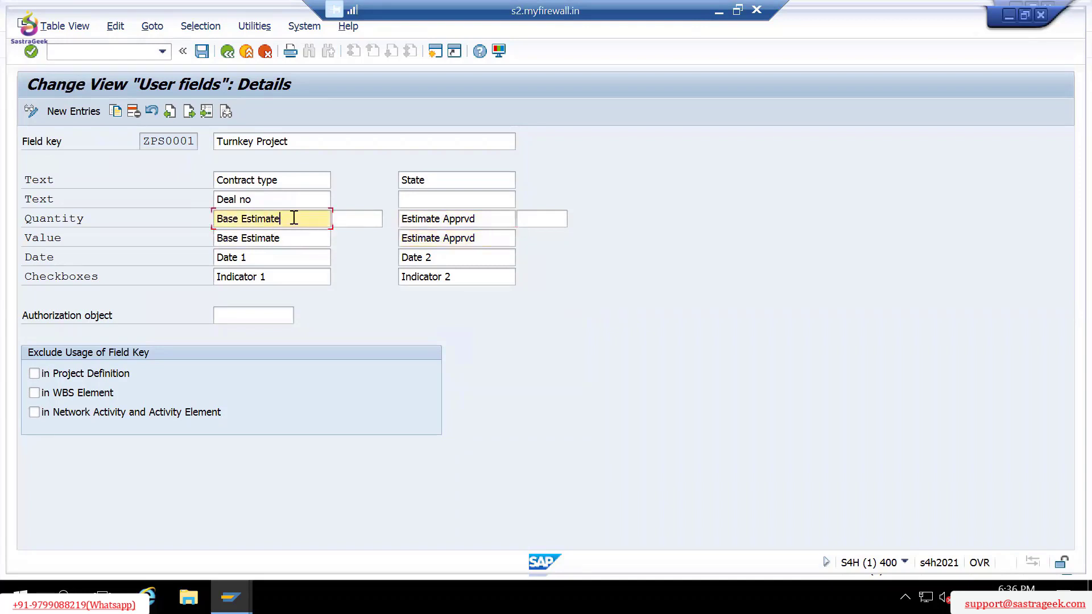
pyautogui.press('BackSpace')
pyautogui.press('BackSpace')
pyautogui.press('BackSpace')
pyautogui.press('BackSpace')
pyautogui.press('BackSpace')
pyautogui.press('BackSpace')
pyautogui.press('BackSpace')
pyautogui.press('BackSpace')
pyautogui.press('BackSpace')
pyautogui.press('BackSpace')
pyautogui.press('BackSpace')
pyautogui.press('BackSpace')
pyautogui.press('BackSpace')
pyautogui.write('Per Sq rate')
pyautogui.press('Tab')
pyautogui.press('Tab')
pyautogui.press('Delete')
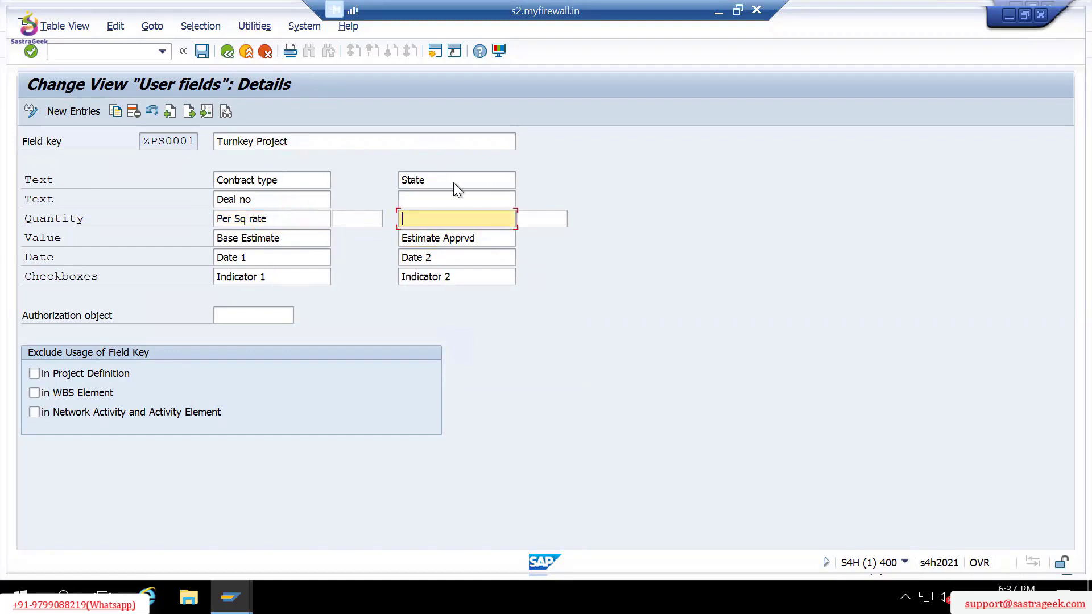
# Label the two date fields Base line start and Base line end.
pyautogui.click(272, 255)
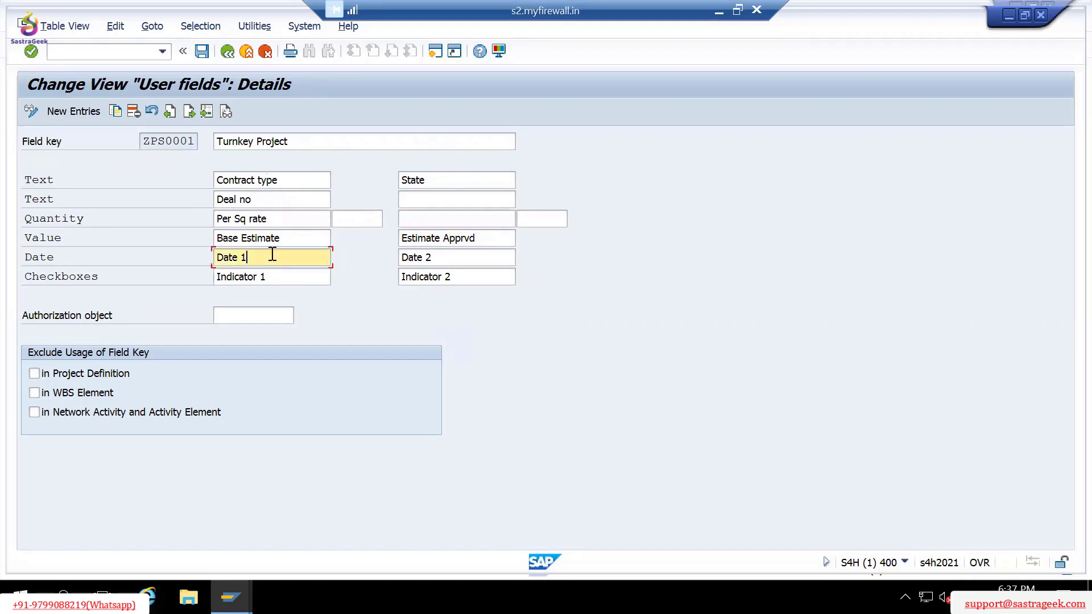
pyautogui.hotkey('shift', 'Home')
pyautogui.press('Delete')
pyautogui.write('Base line start')
pyautogui.press('Tab')
pyautogui.write('Base')
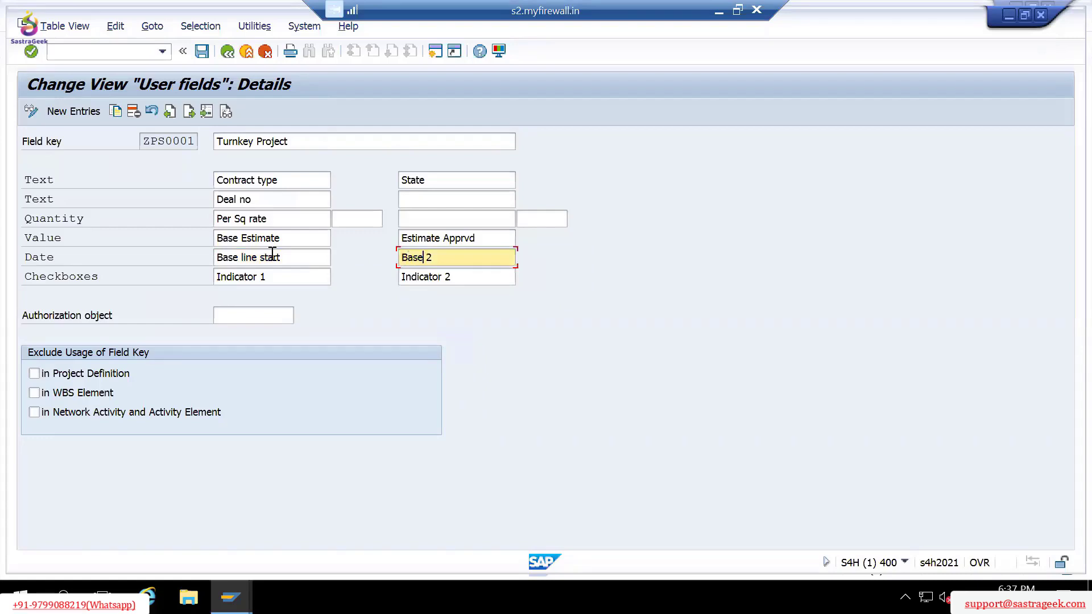
pyautogui.write(' line end')
pyautogui.press('Tab')
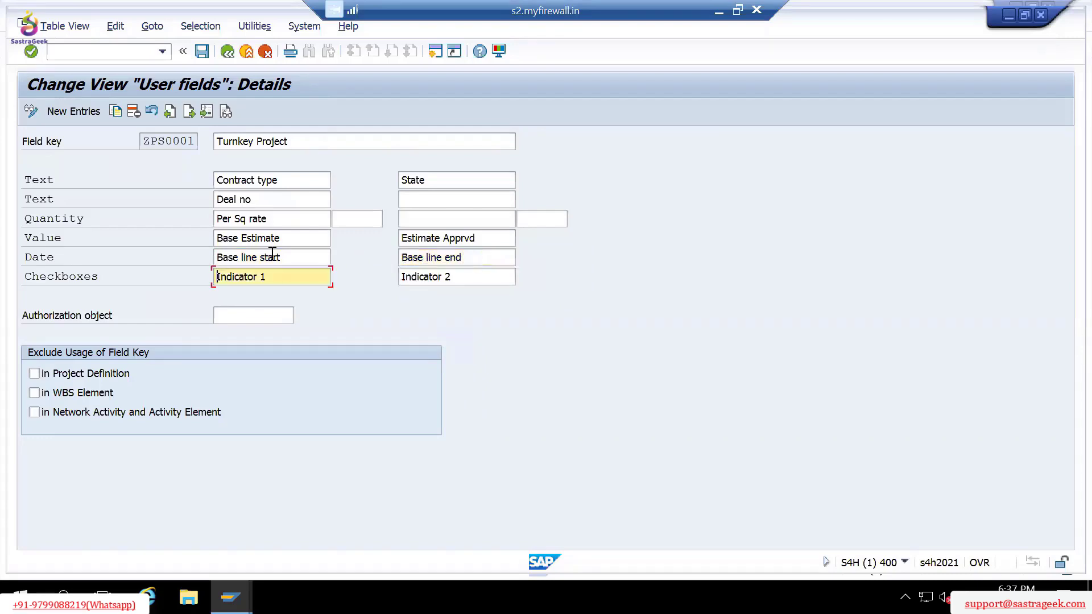
# Label the two checkbox fields Invoiced and Procured, and confirm the entries.
pyautogui.hotkey('shift', 'End')
pyautogui.press('Delete')
pyautogui.write('Invoiced')
pyautogui.press('Tab')
pyautogui.hotkey('shift', 'End')
pyautogui.press('Delete')
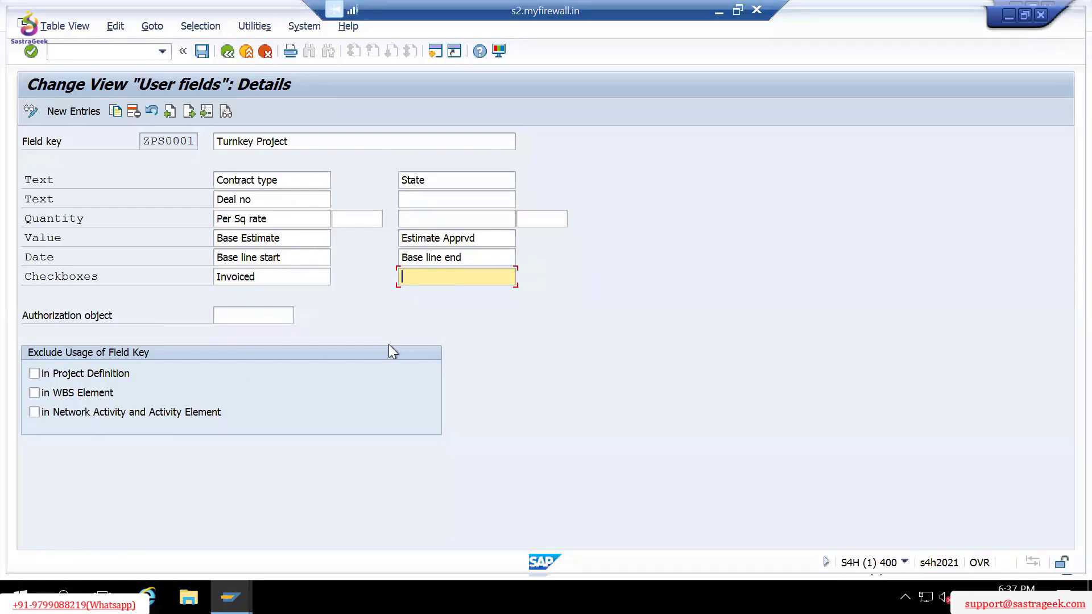
pyautogui.write('Procured')
pyautogui.press('Return')
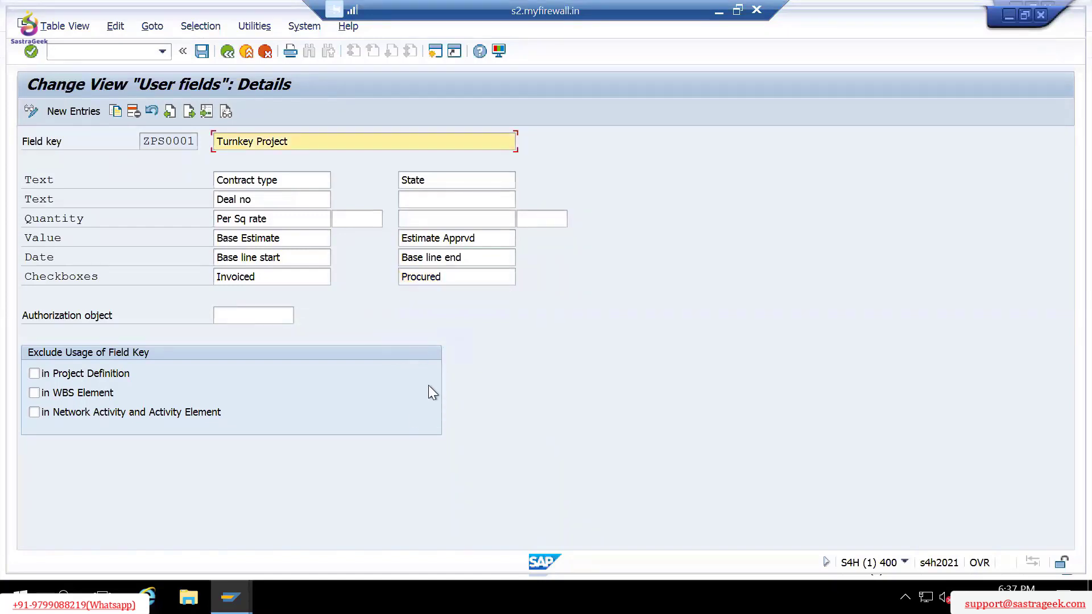
pyautogui.click(470, 279)
pyautogui.doubleClick(470, 279)
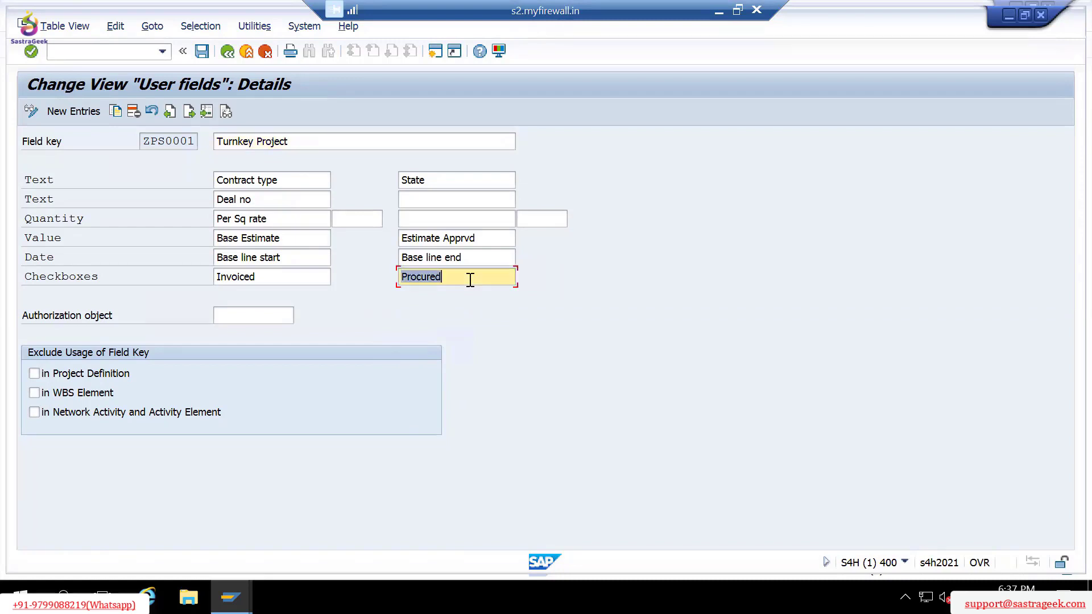
# Relabel the second checkbox field as Yet to invoiced and save field key ZPS0001.
pyautogui.click(489, 277)
pyautogui.doubleClick(490, 277)
pyautogui.press('BackSpace')
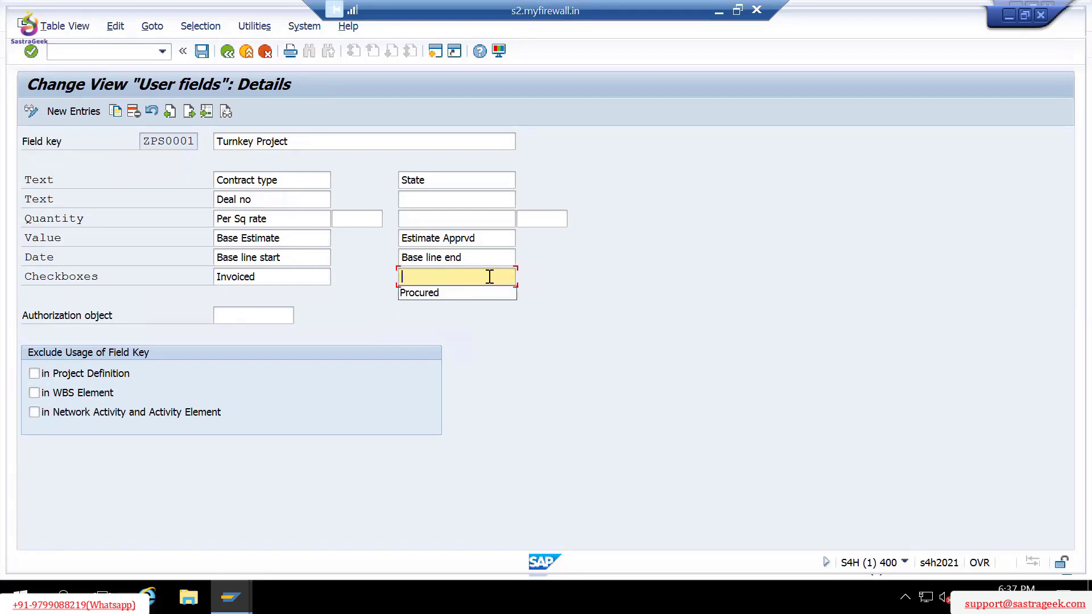
pyautogui.write('Y')
pyautogui.press('BackSpace')
pyautogui.write('Yet to ')
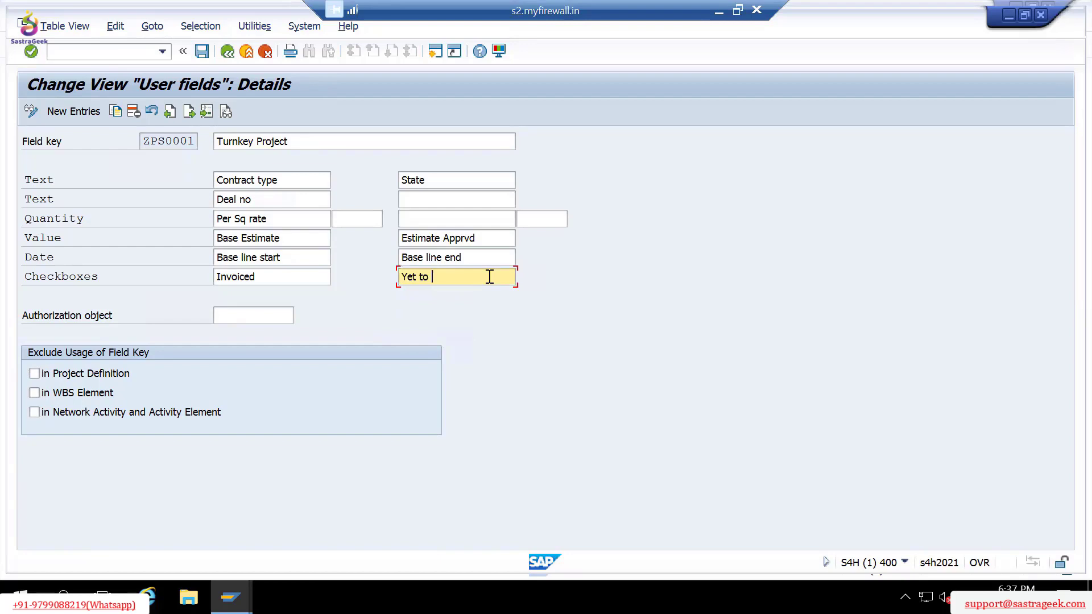
pyautogui.write('inv')
pyautogui.press('BackSpace')
pyautogui.write('oiced')
pyautogui.press('Return')
pyautogui.click(202, 51)
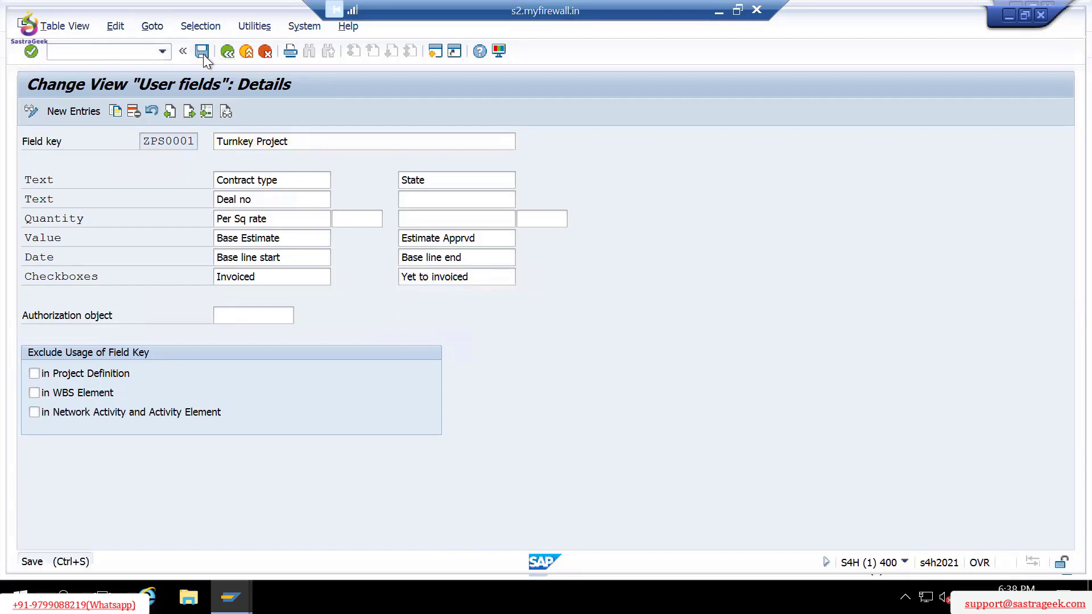
pyautogui.click(364, 297)
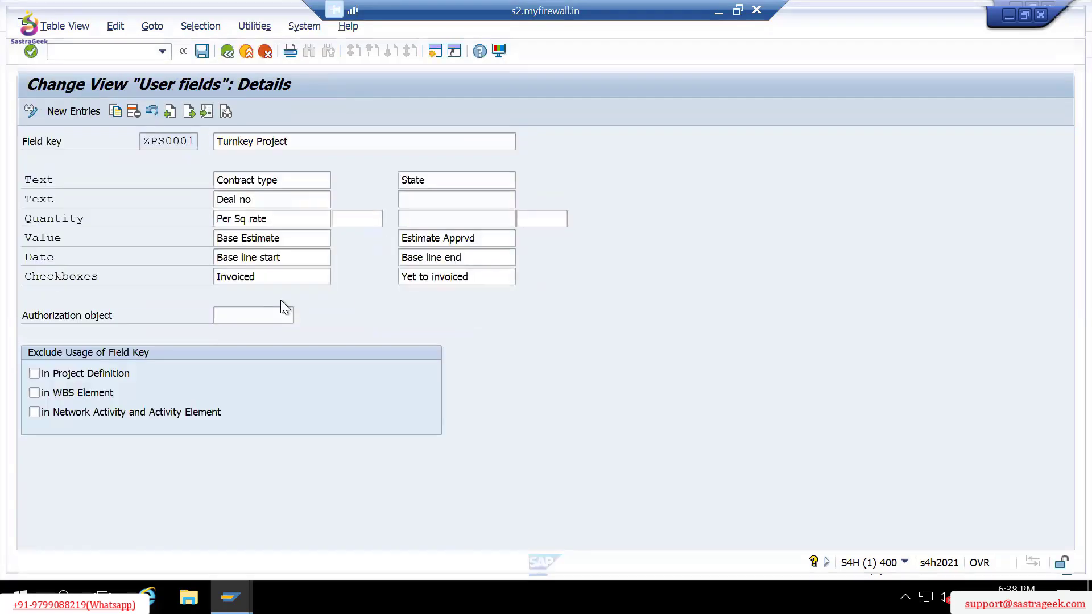
# Switch to the Project Builder session and assign field key ZPS0001 to WBS element A/0002.
pyautogui.hotkey('alt', 'Tab')
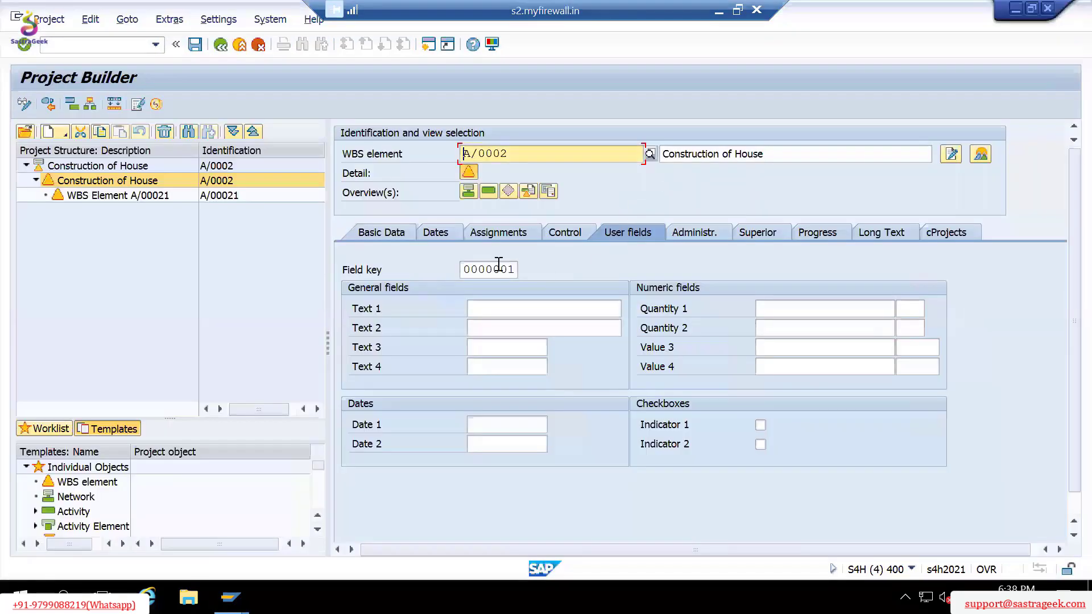
pyautogui.click(502, 269)
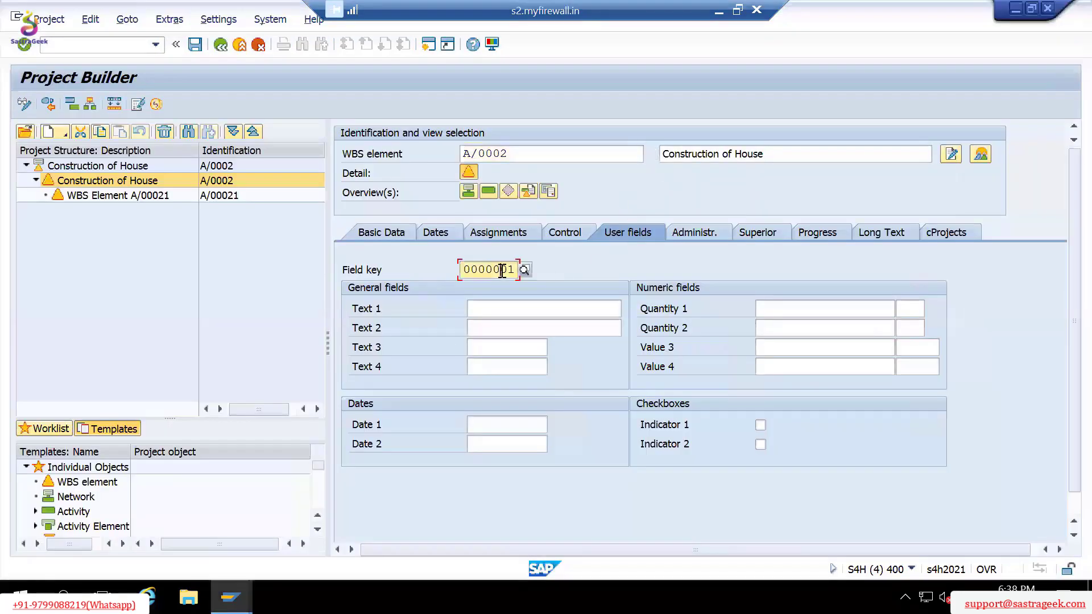
pyautogui.click(529, 270)
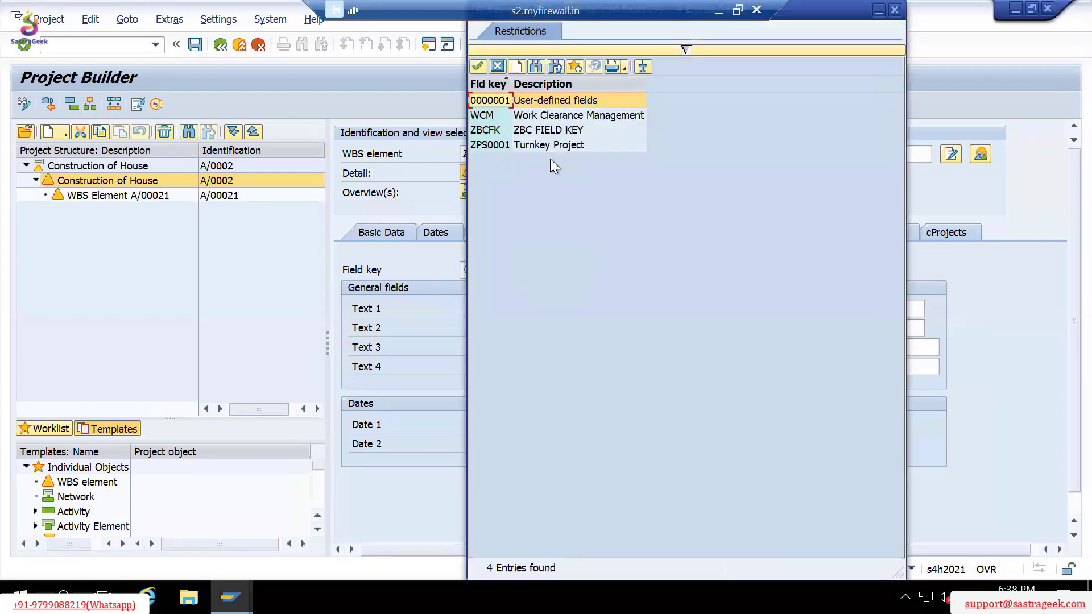
pyautogui.doubleClick(496, 144)
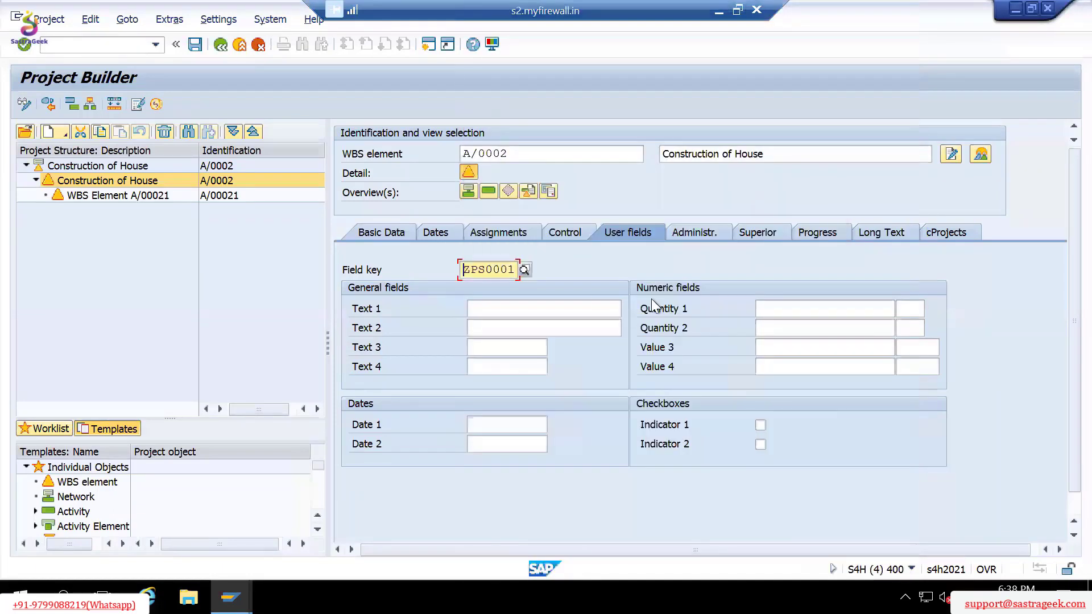
pyautogui.press('Return')
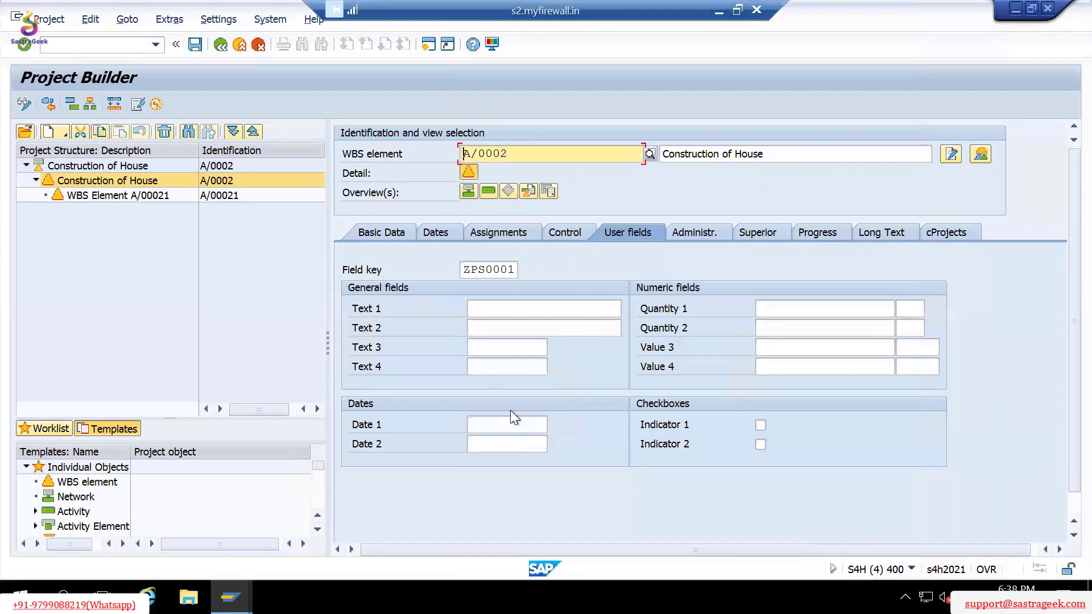
pyautogui.click(214, 195)
pyautogui.click(210, 181)
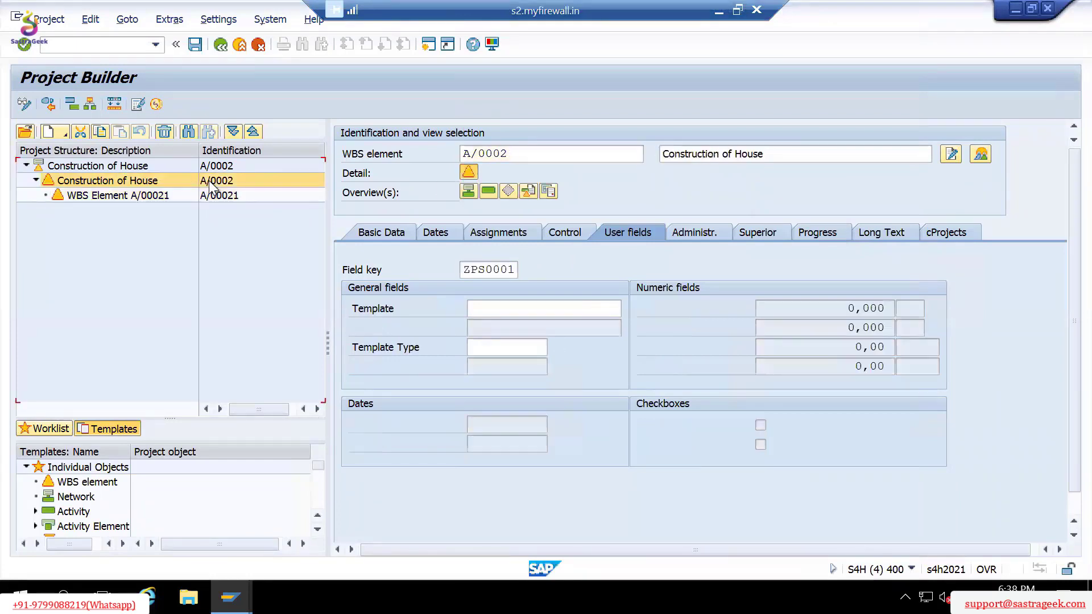
# Reselect the Turnkey Project field key for WBS element A/0002 and save the project.
pyautogui.click(500, 269)
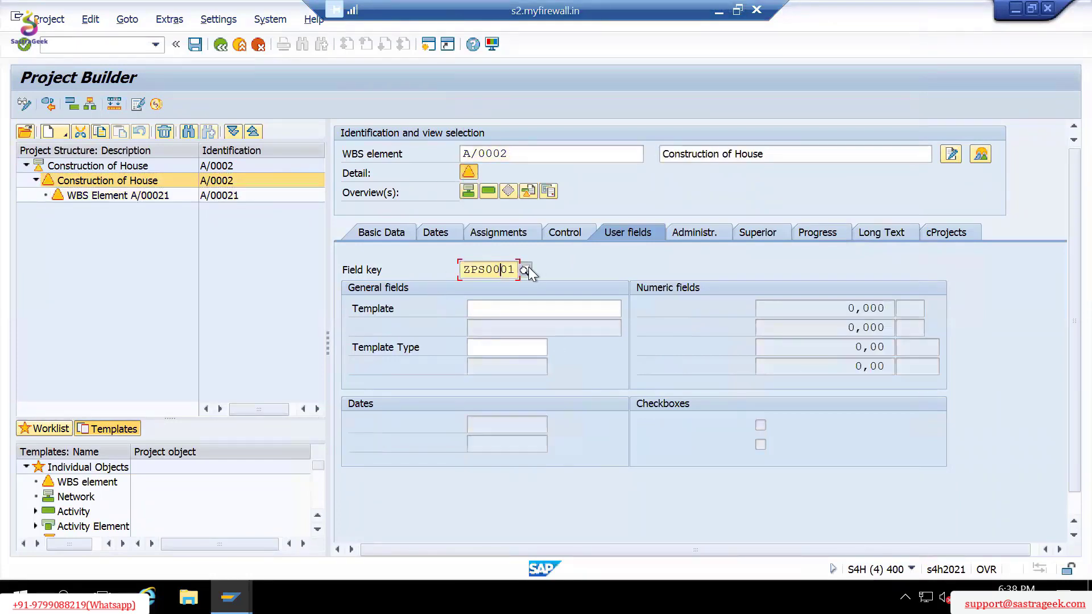
pyautogui.click(524, 269)
pyautogui.doubleClick(531, 139)
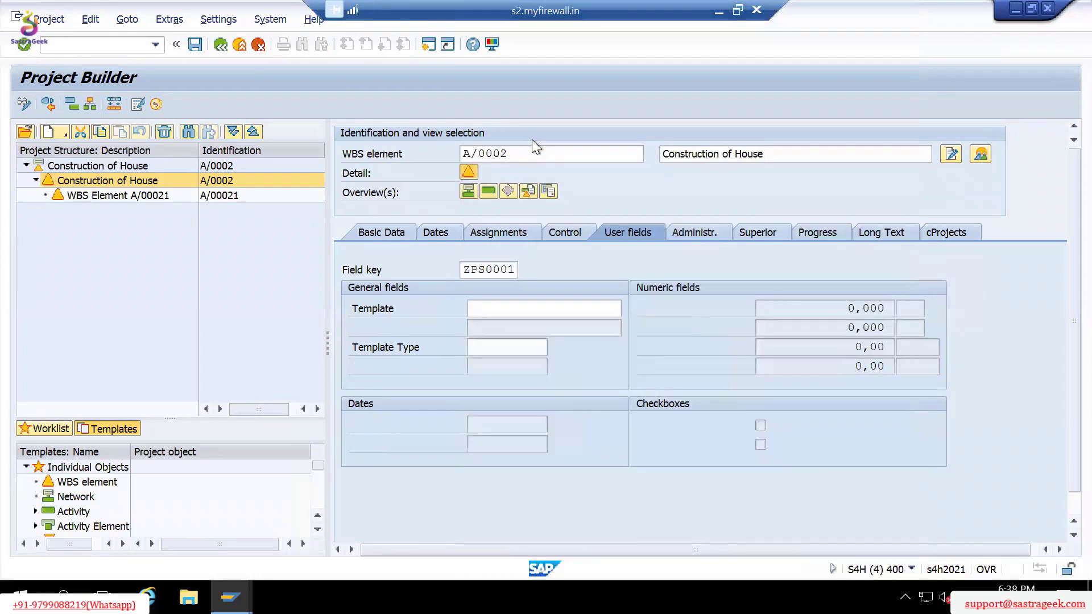
pyautogui.click(195, 45)
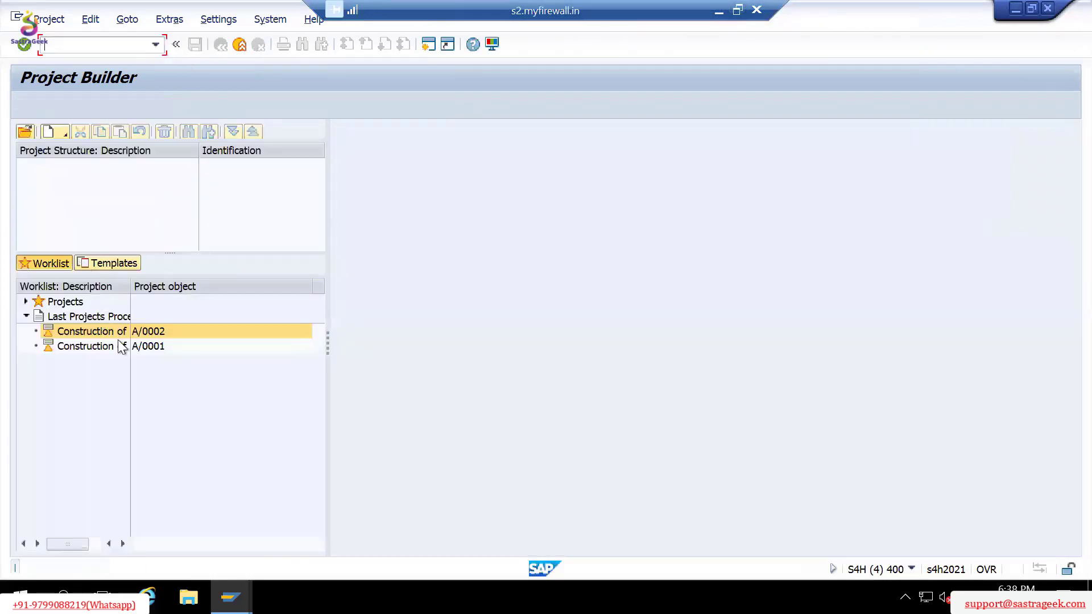
# Reopen project A/0002 and display the user fields of its Construction of House WBS element.
pyautogui.doubleClick(121, 333)
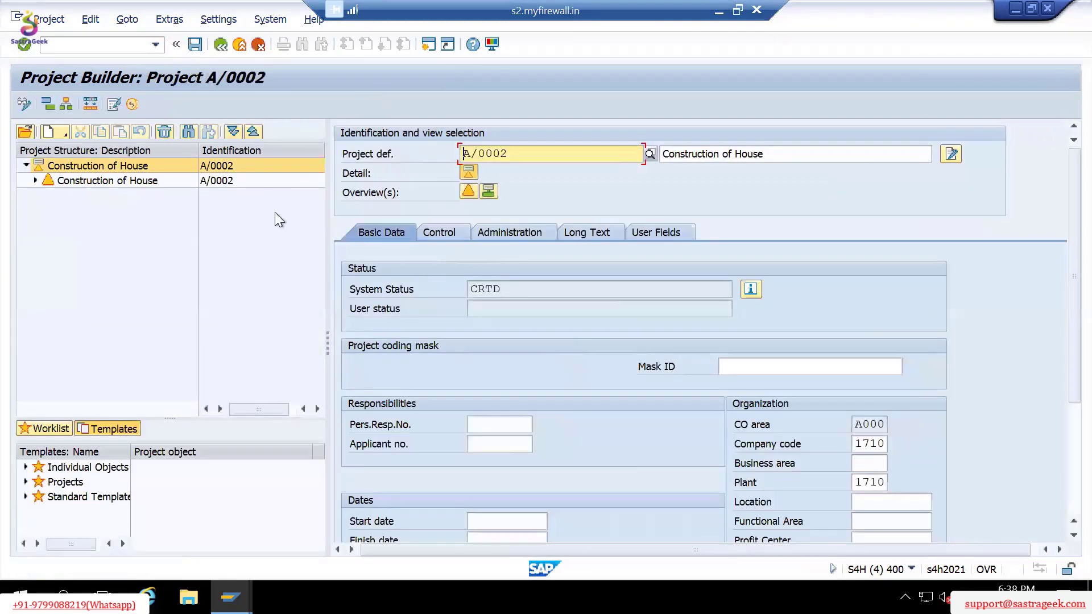
pyautogui.click(217, 184)
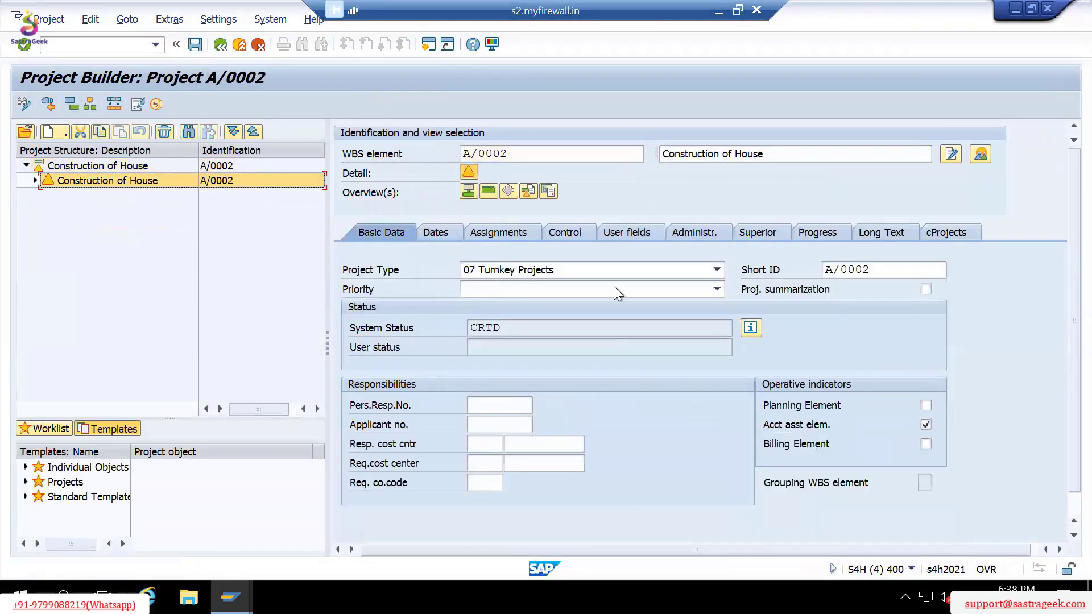
pyautogui.click(646, 233)
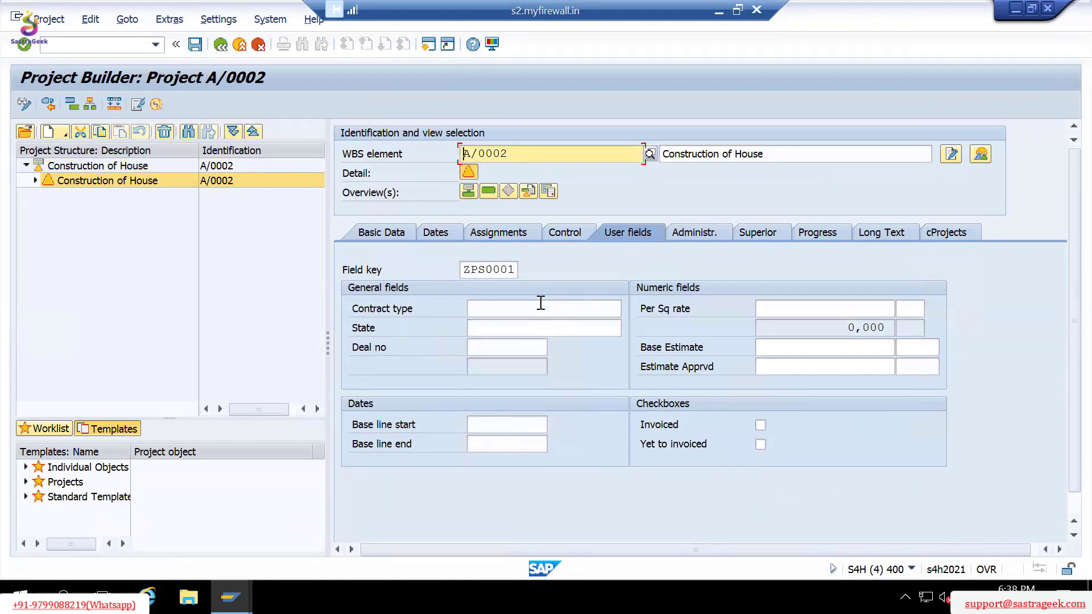
# Examine the custom general, numeric, checkbox and date fields of WBS element A/0002 against the labels configured for the field key.
pyautogui.click(517, 313)
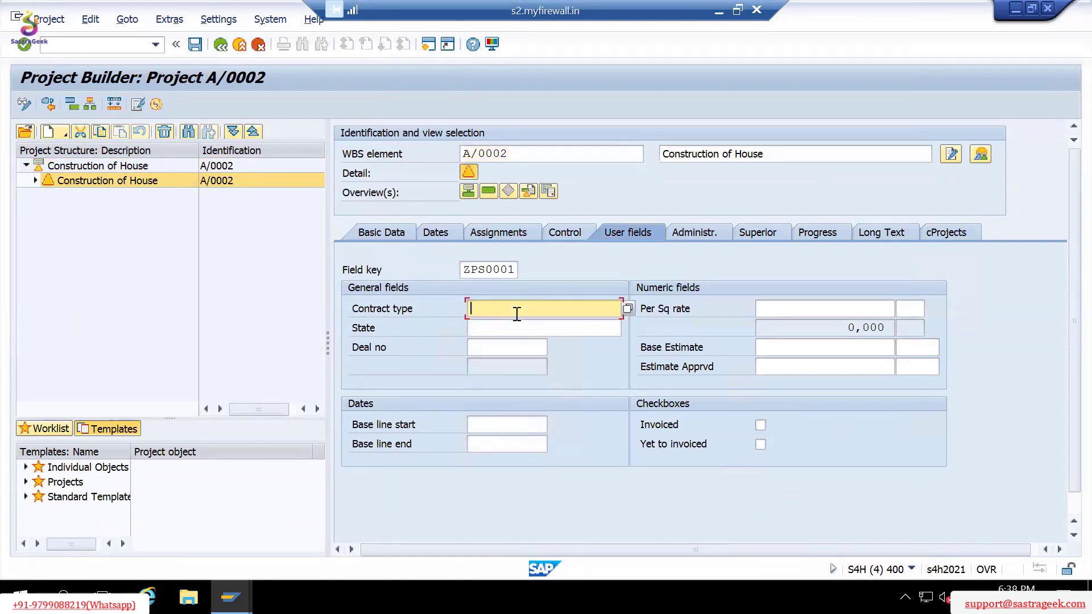
pyautogui.click(489, 334)
pyautogui.click(491, 347)
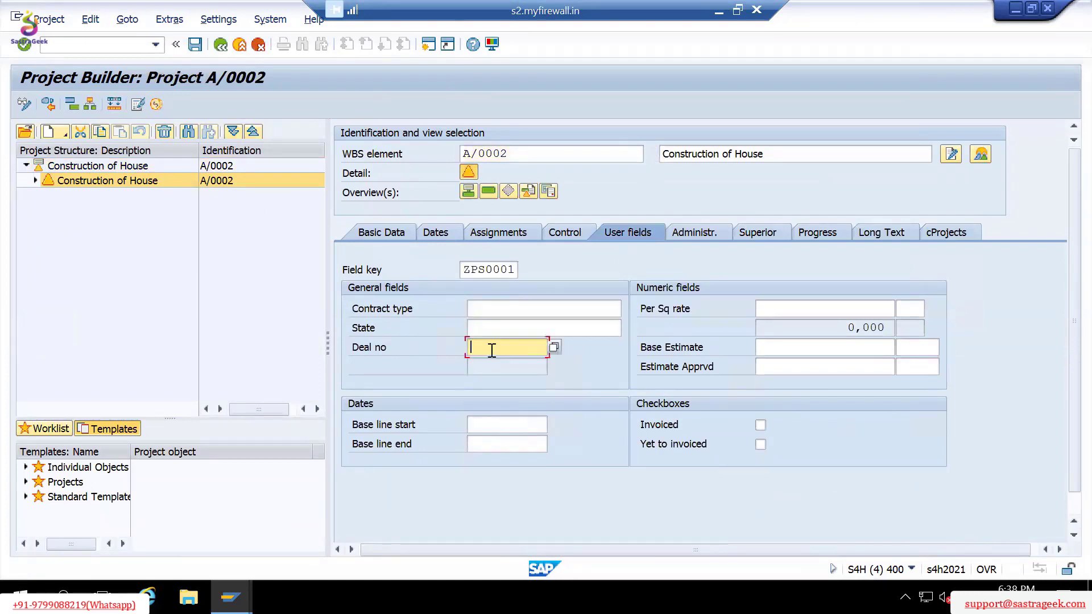
pyautogui.click(787, 310)
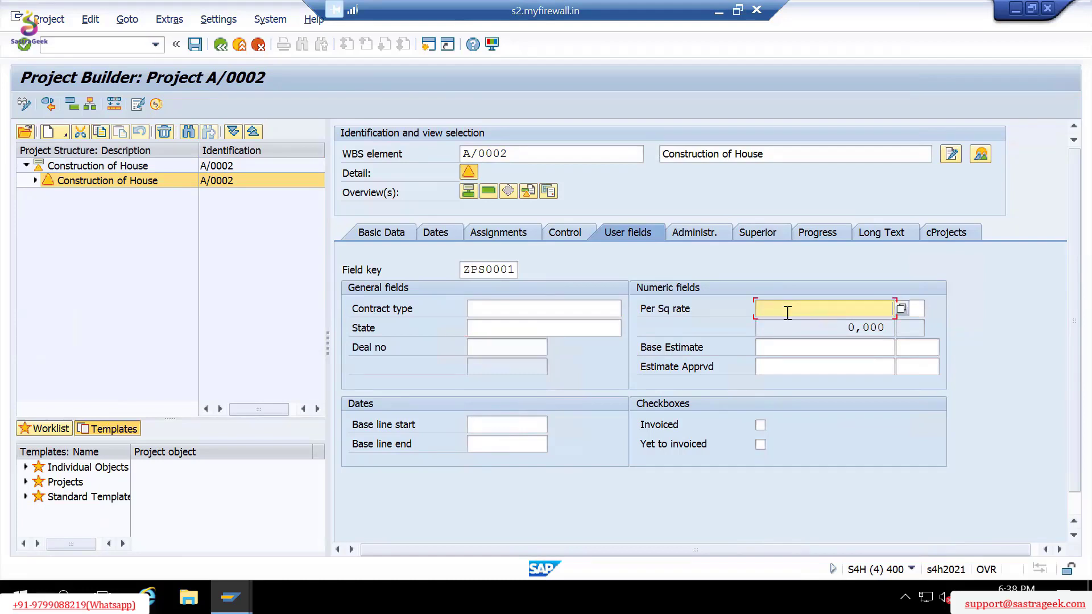
pyautogui.click(778, 352)
pyautogui.click(769, 365)
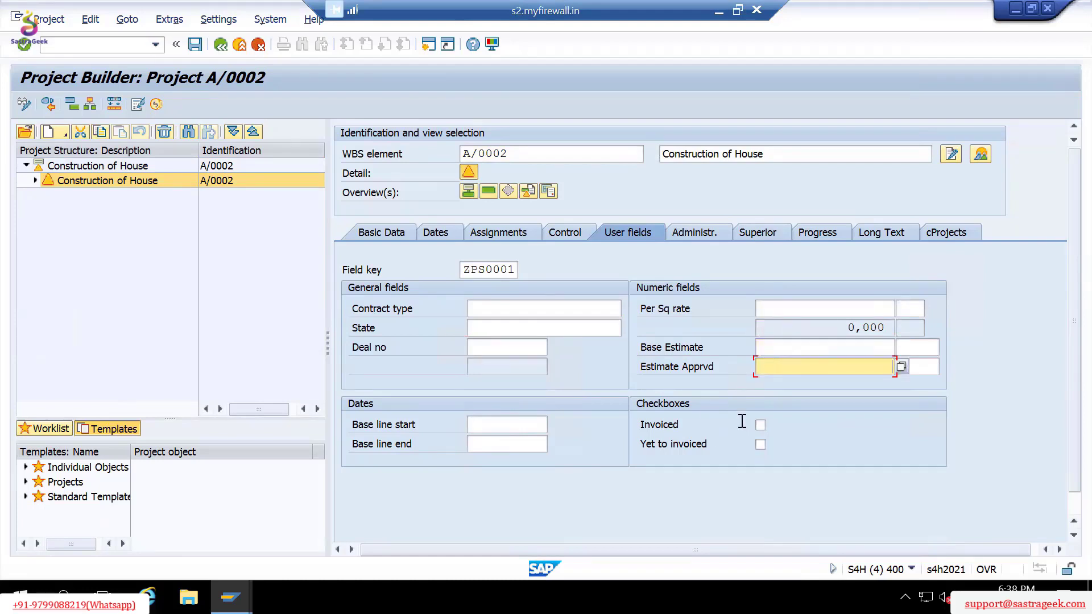
pyautogui.click(763, 425)
pyautogui.click(760, 443)
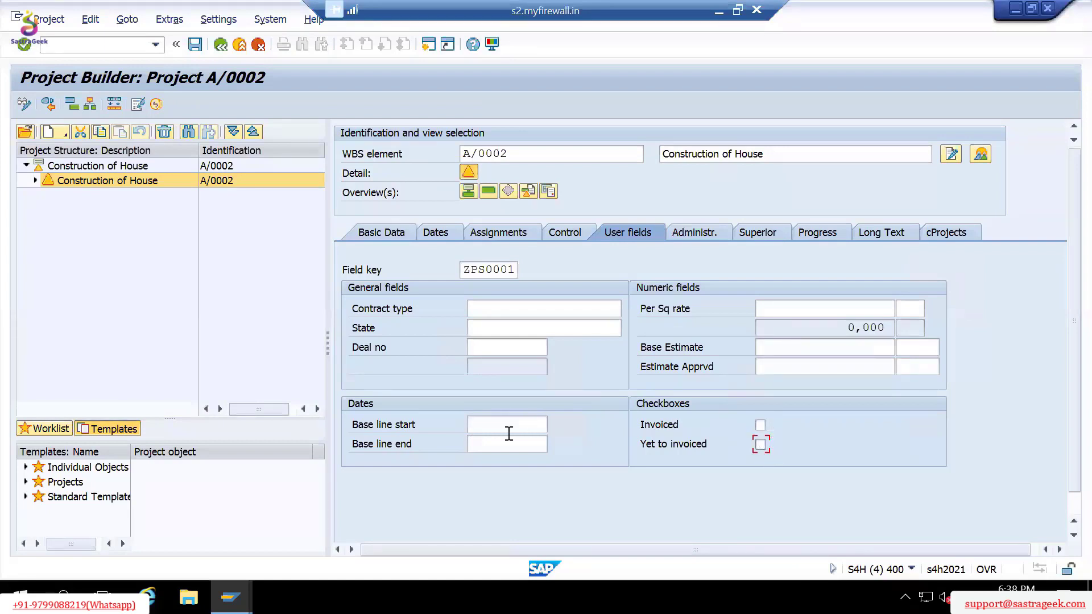
pyautogui.click(477, 426)
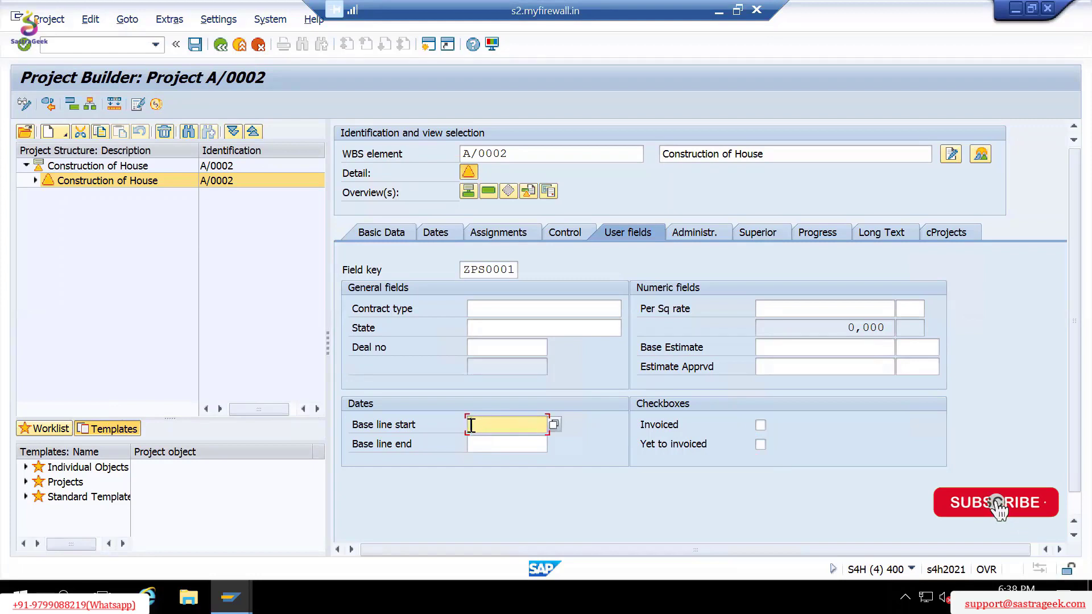
pyautogui.click(488, 442)
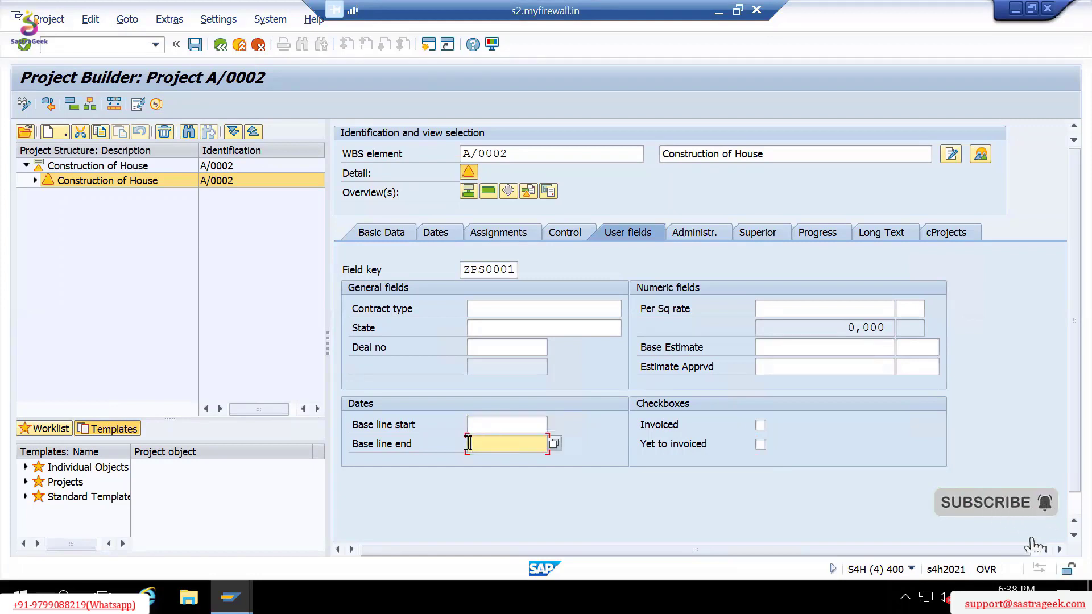
pyautogui.click(717, 14)
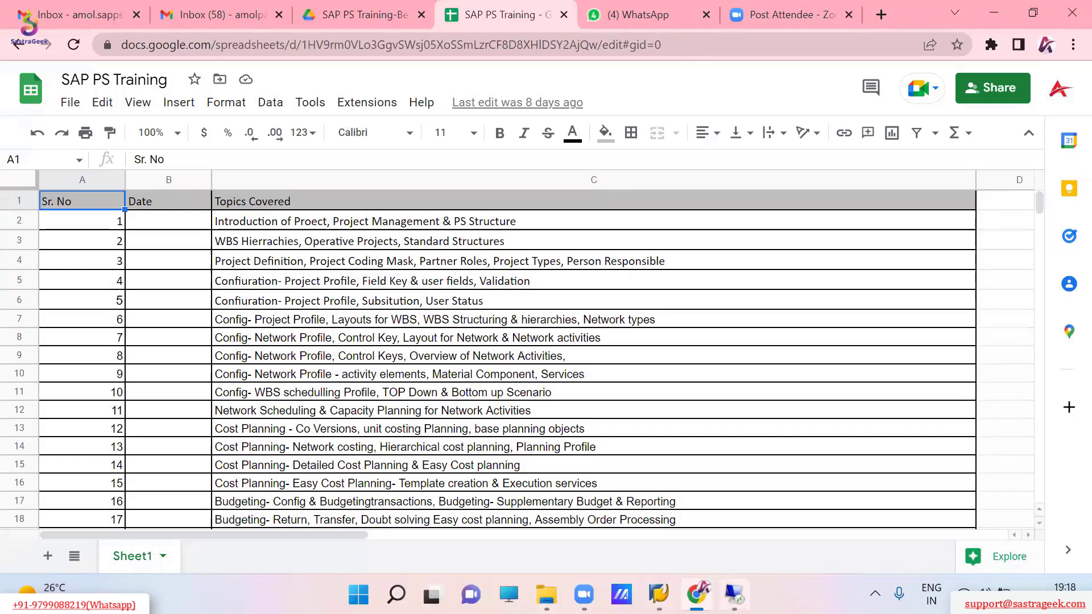
pyautogui.click(734, 595)
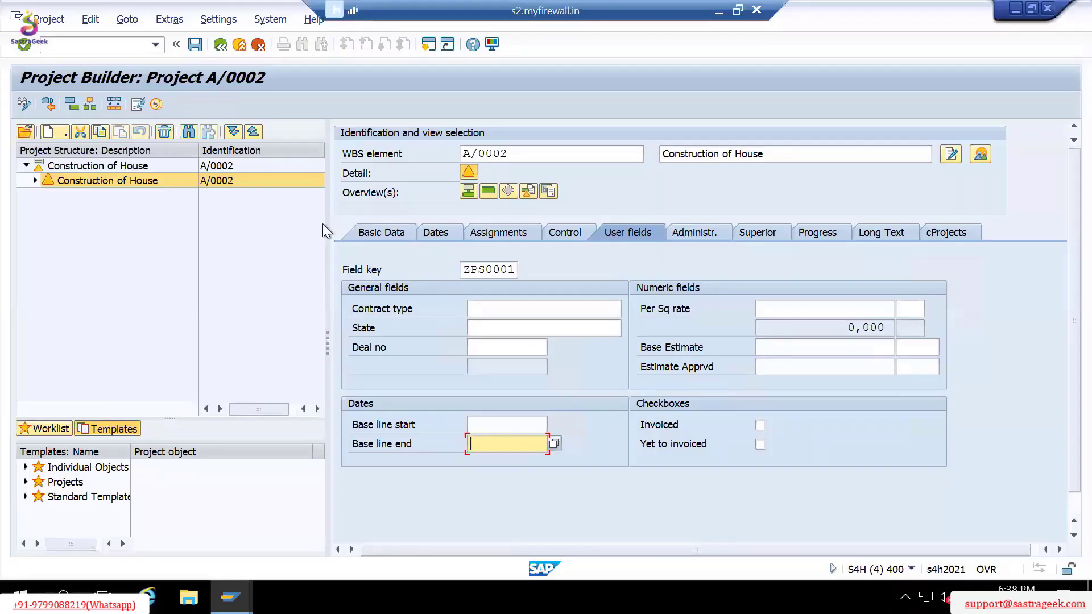
pyautogui.click(789, 349)
pyautogui.click(780, 367)
pyautogui.click(782, 310)
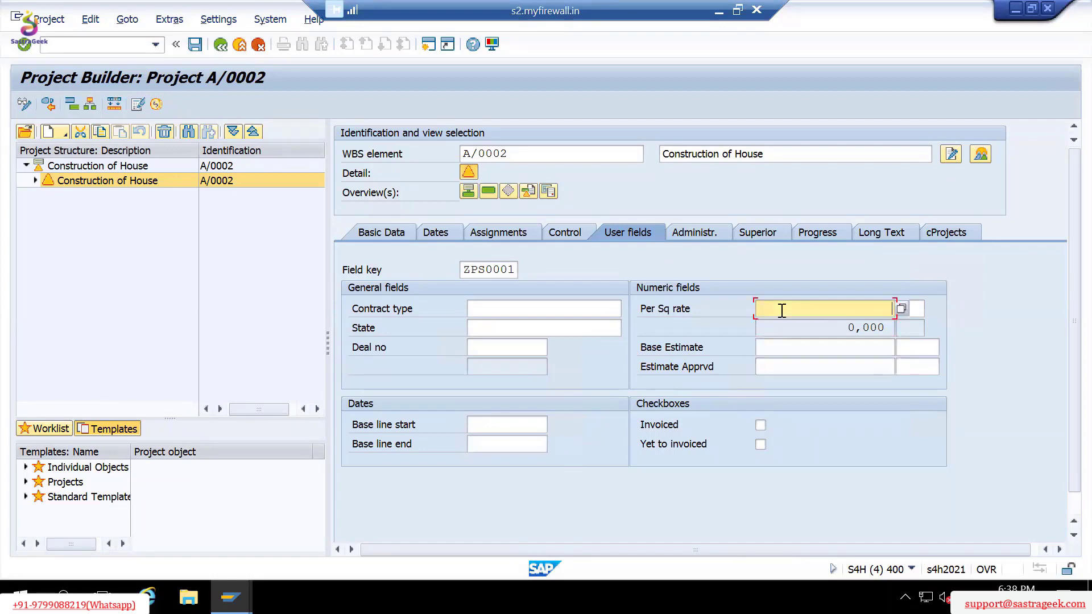
pyautogui.click(719, 10)
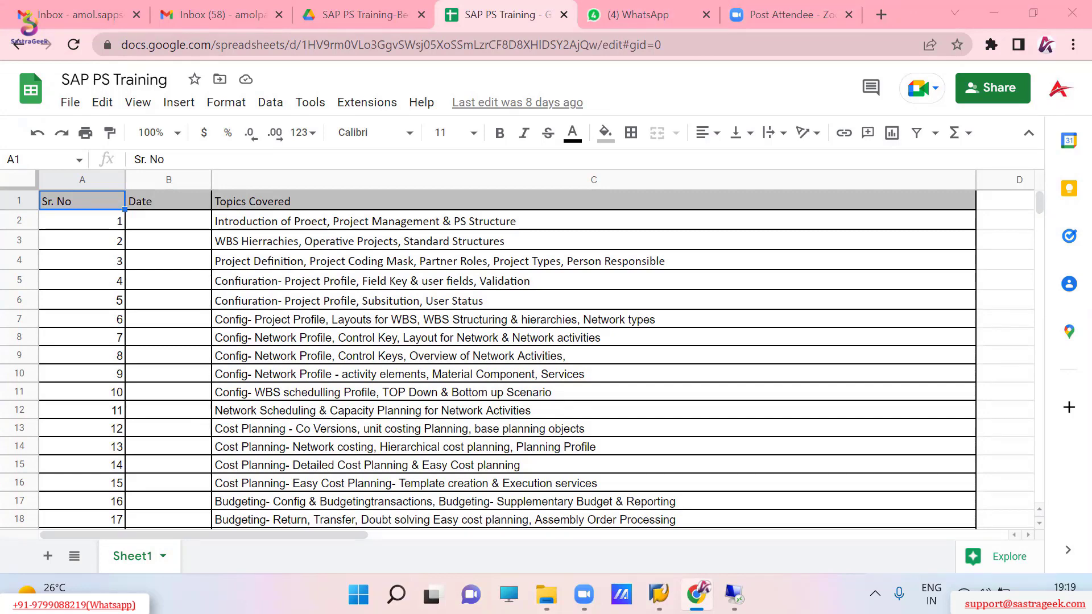
pyautogui.click(734, 594)
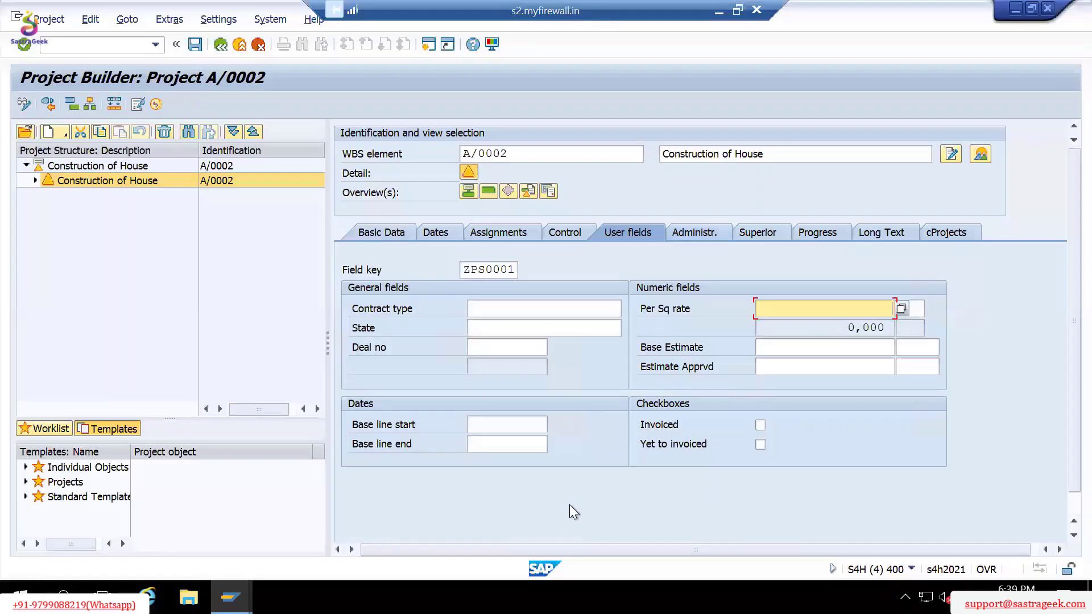
# Switch to the user fields configuration, label the fourth text field Carrier Name, save, and return to the field key overview.
pyautogui.hotkey('alt', 'Tab')
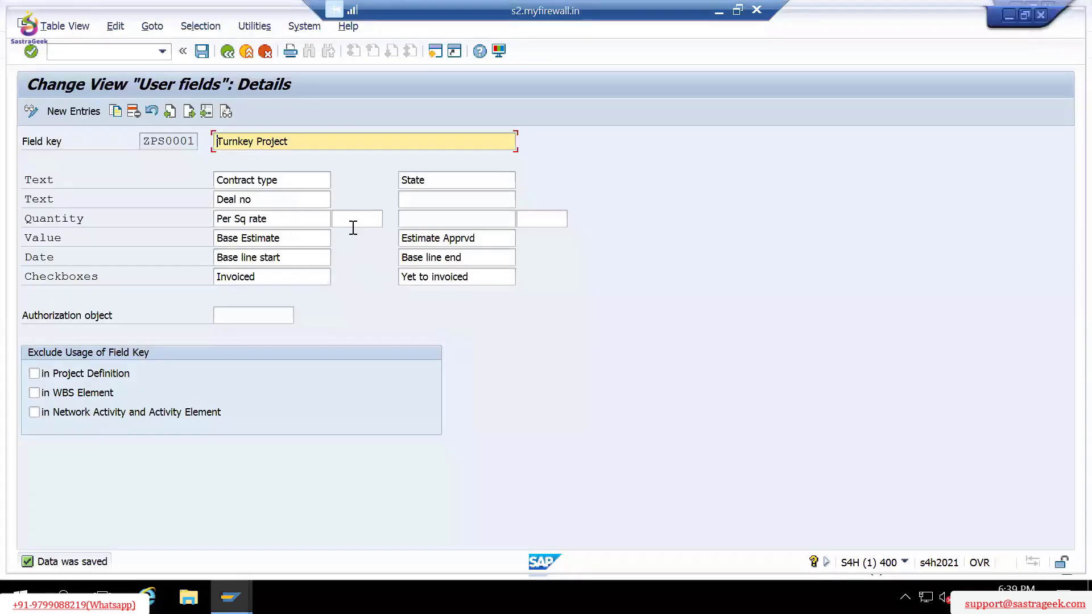
pyautogui.click(424, 201)
pyautogui.write('Carrier Name')
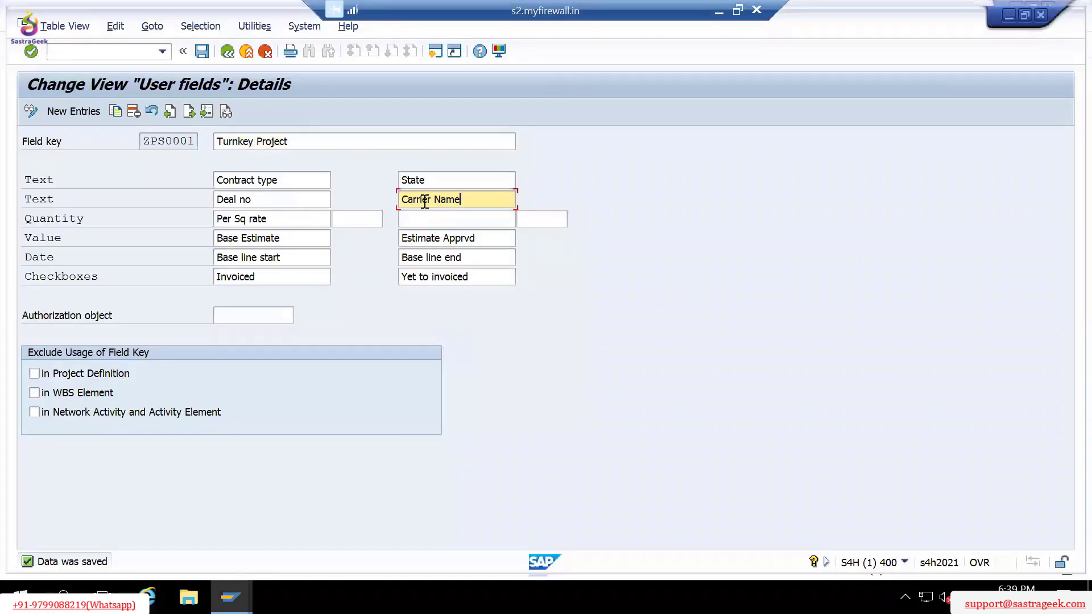
pyautogui.click(202, 51)
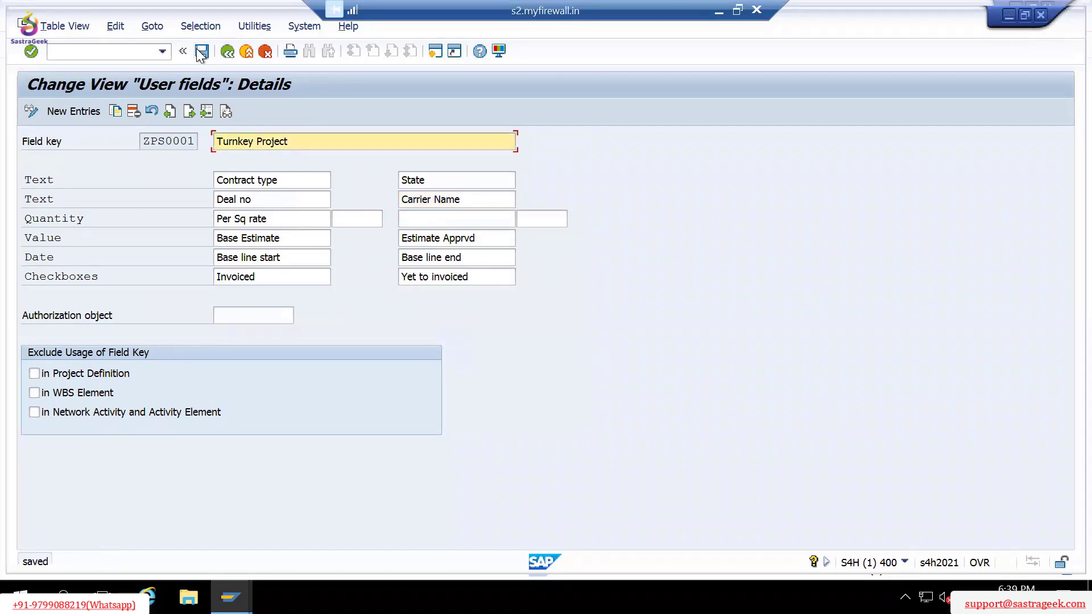
pyautogui.click(228, 52)
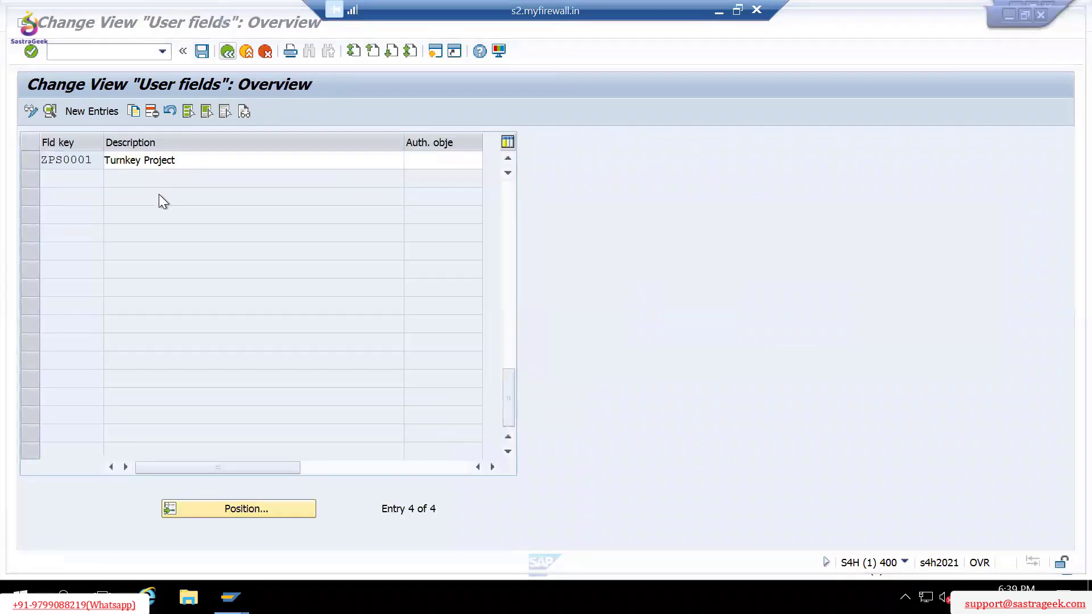
# Switch back to Project Builder, reload project A/0002 and check the Carrier Name label in the WBS element's user fields.
pyautogui.hotkey('alt', 'Tab')
pyautogui.press('F3')
pyautogui.press('F3')
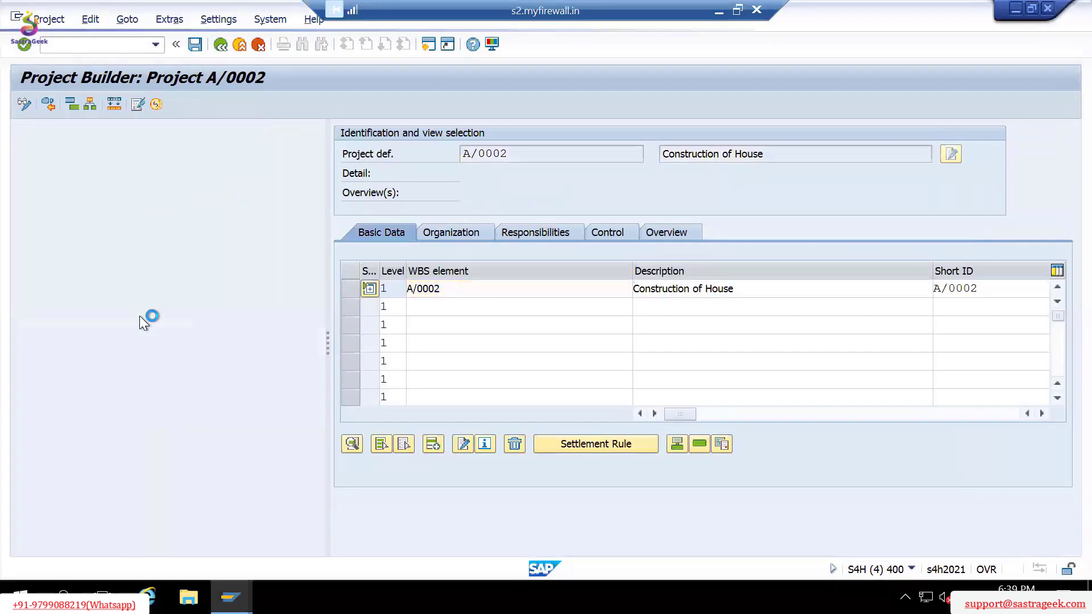
pyautogui.doubleClick(124, 330)
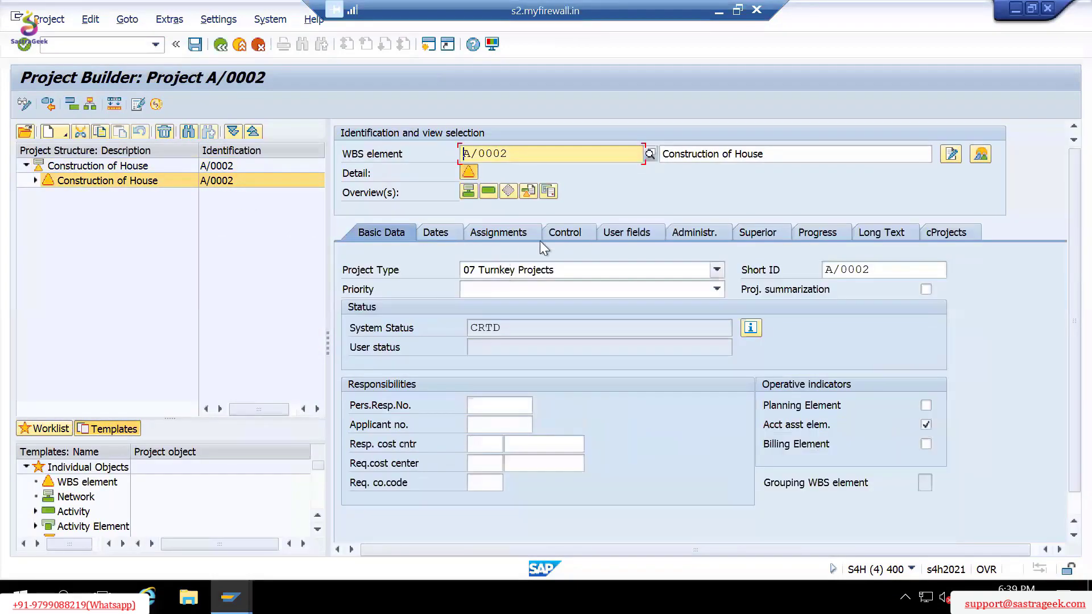
pyautogui.click(572, 231)
pyautogui.click(632, 232)
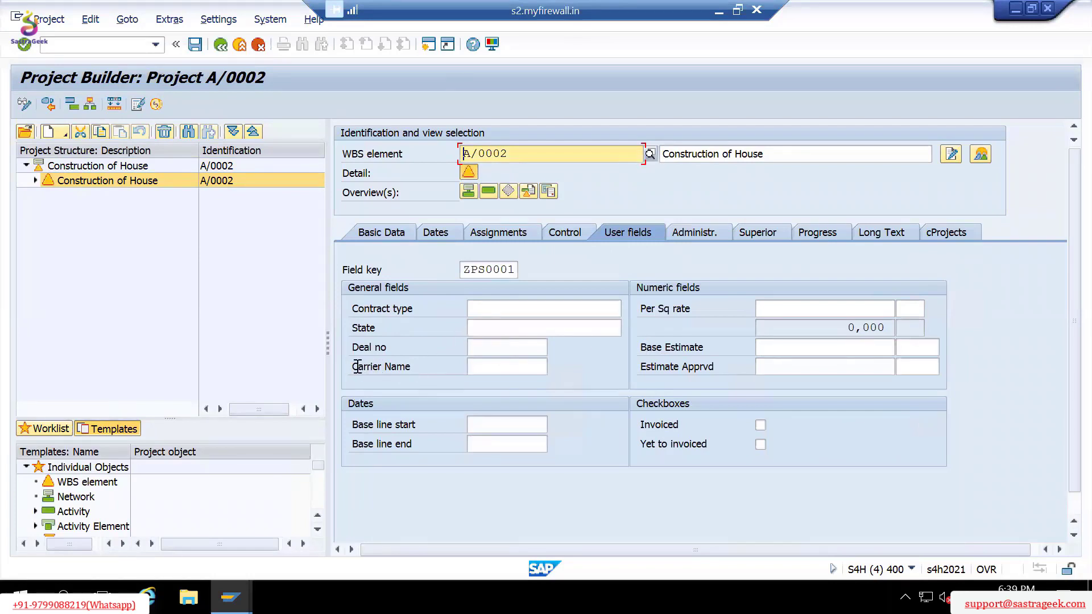
# Examine the Carrier Name, Deal no and State general fields of WBS element A/0002.
pyautogui.click(395, 366)
pyautogui.click(500, 367)
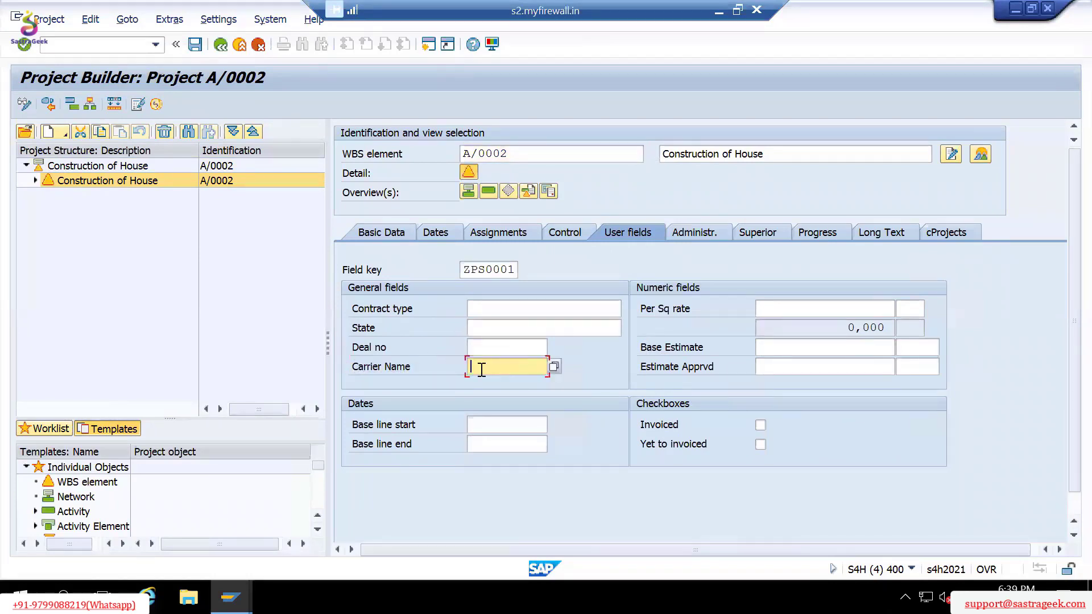
pyautogui.click(505, 347)
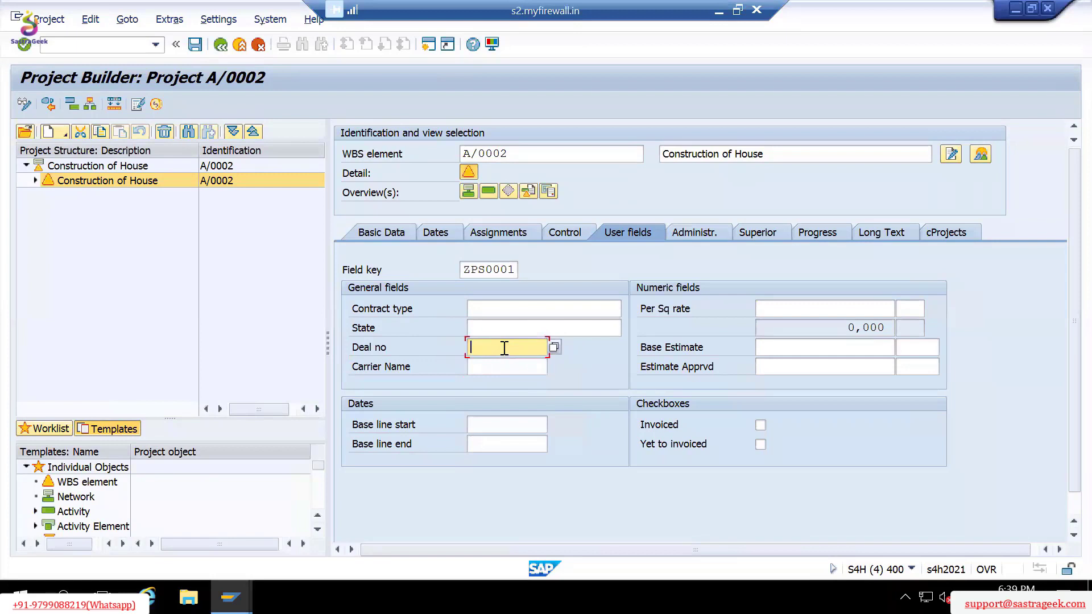
pyautogui.click(472, 328)
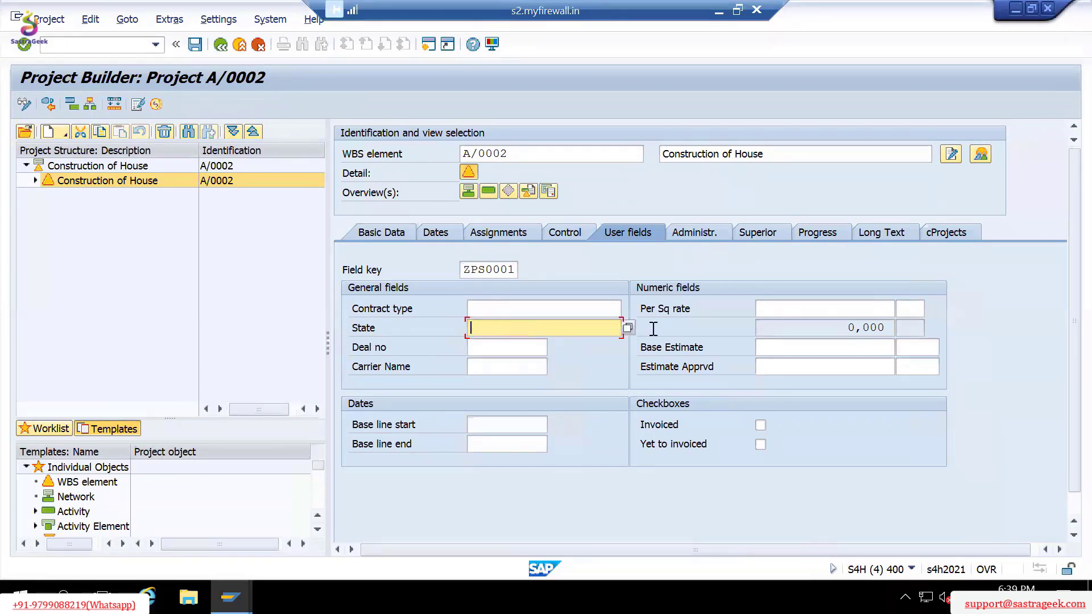
# Check the project type in the basic data of WBS element A/0002, and return to its user fields.
pyautogui.click(378, 233)
pyautogui.click(515, 271)
pyautogui.click(514, 269)
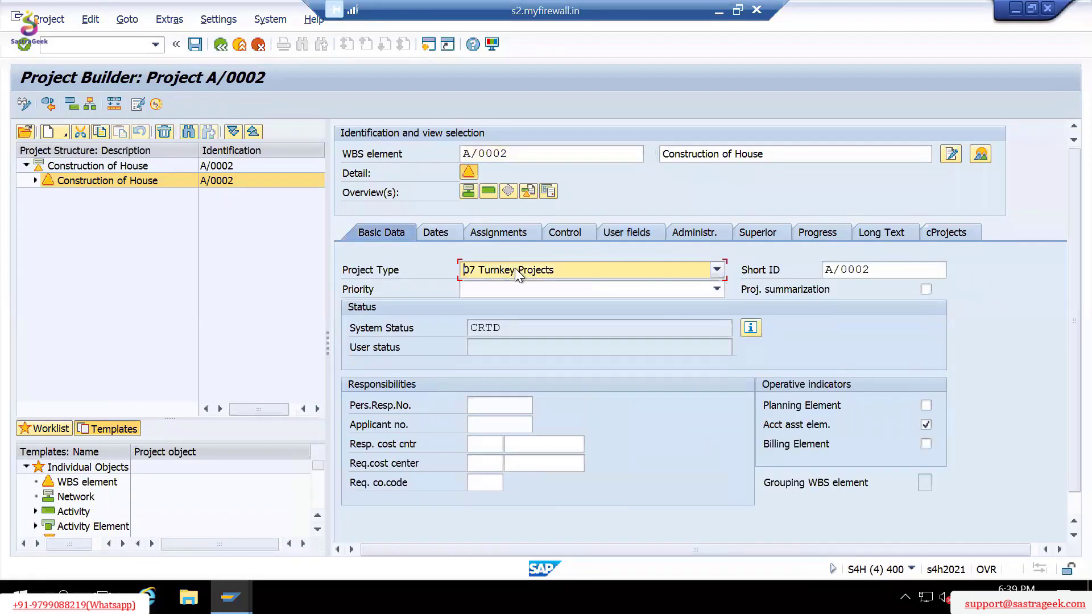
pyautogui.click(625, 233)
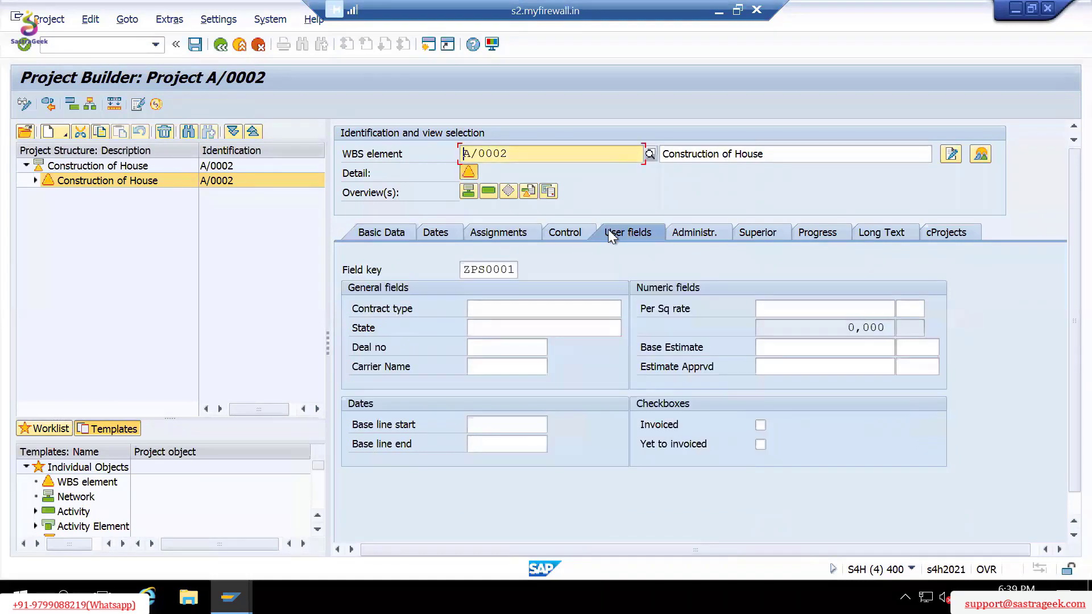
# Examine the Contract type and State labels and their entry fields in the WBS element's general fields.
pyautogui.click(482, 310)
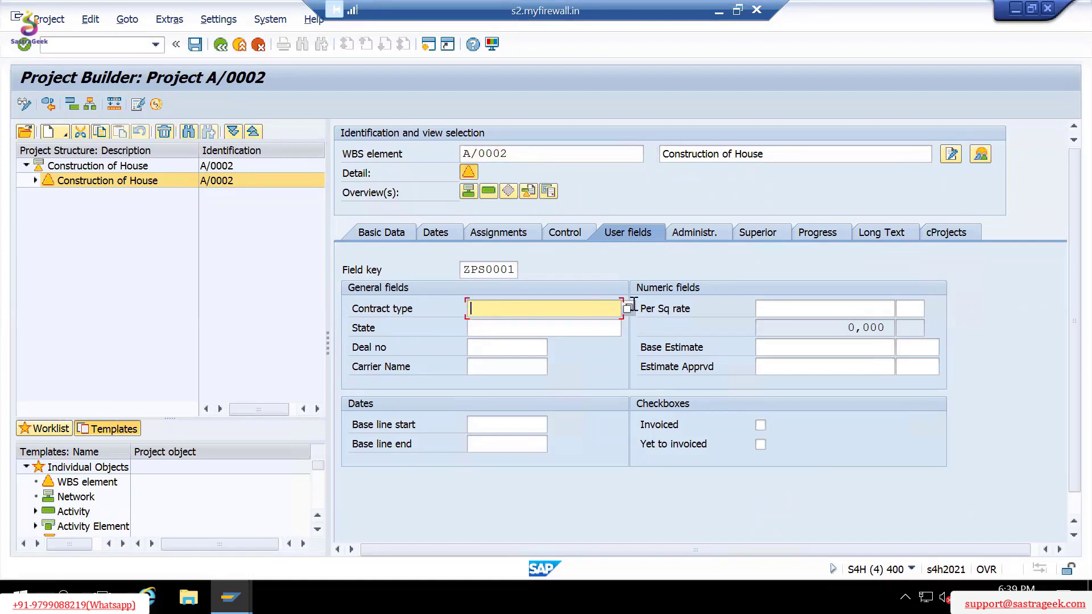
pyautogui.moveTo(614, 309); pyautogui.dragTo(427, 302)
pyautogui.click(557, 308)
pyautogui.moveTo(351, 310); pyautogui.dragTo(419, 309)
pyautogui.click(421, 309)
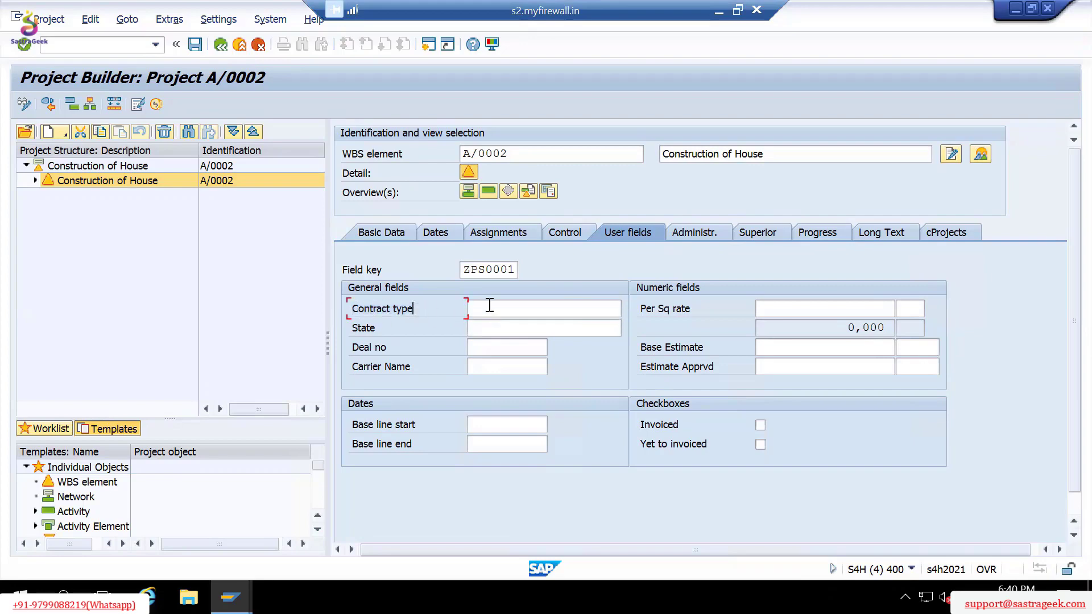
pyautogui.click(532, 308)
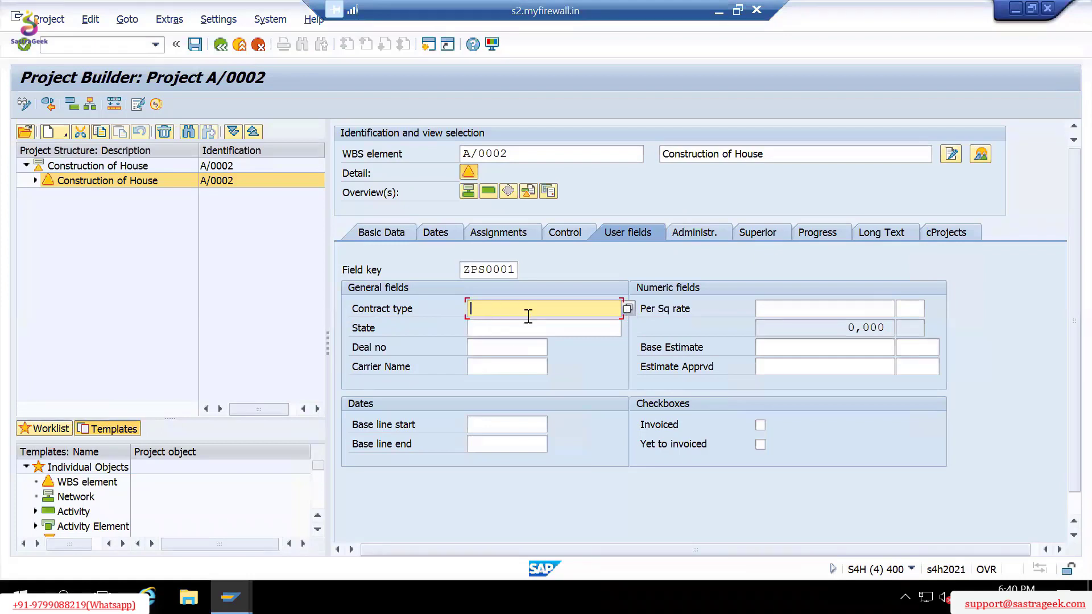
pyautogui.click(507, 329)
pyautogui.click(500, 314)
pyautogui.click(497, 327)
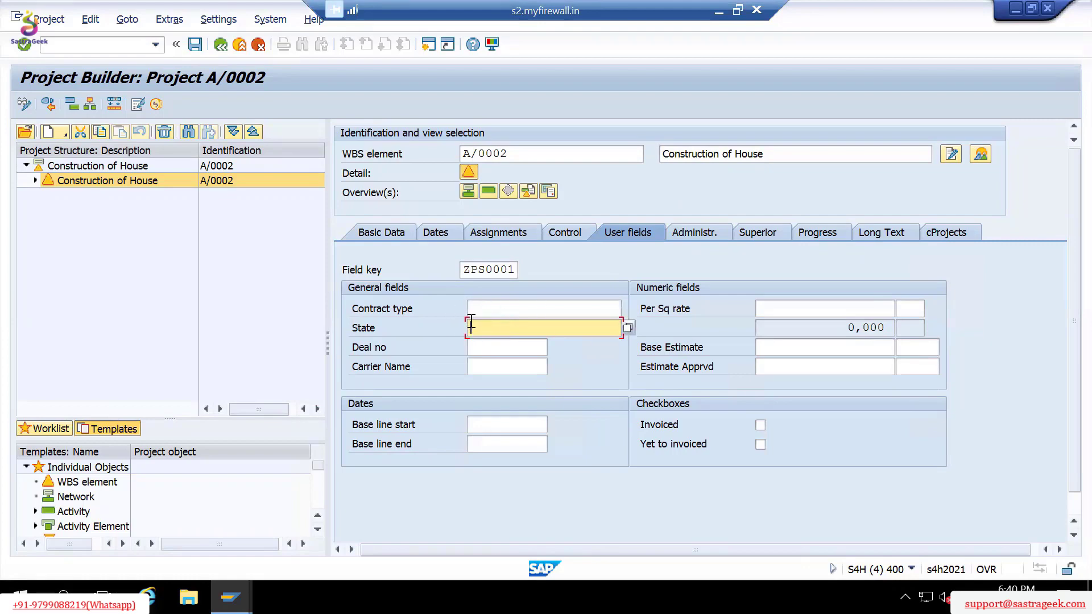
# Switch to the configuration session, open the details of project profile PS00002, and check its WBS and project definition field keys.
pyautogui.hotkey('alt', 'Tab')
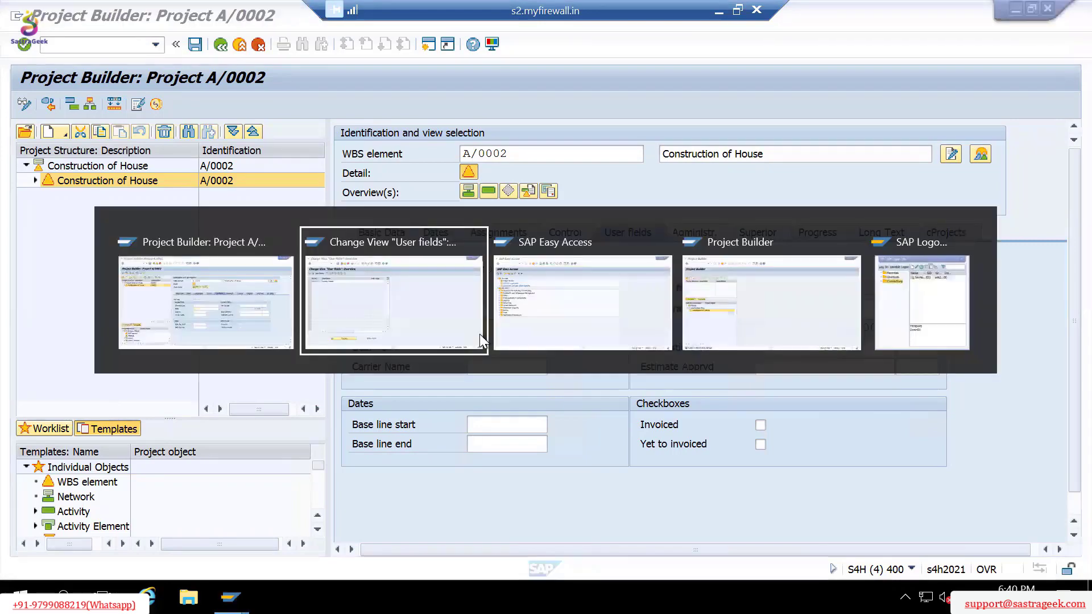
pyautogui.press('F3')
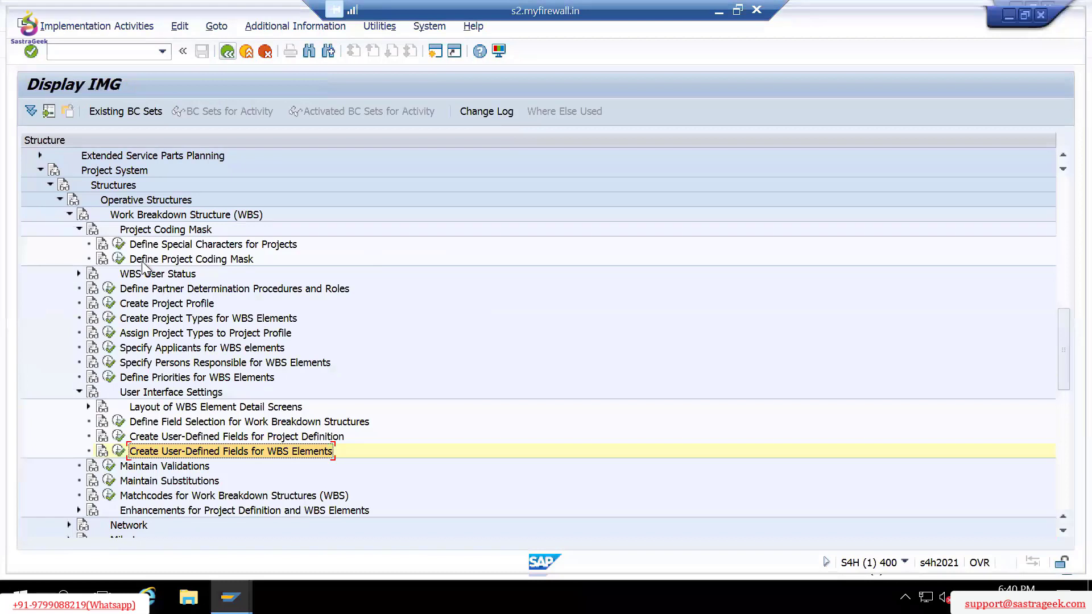
pyautogui.click(108, 303)
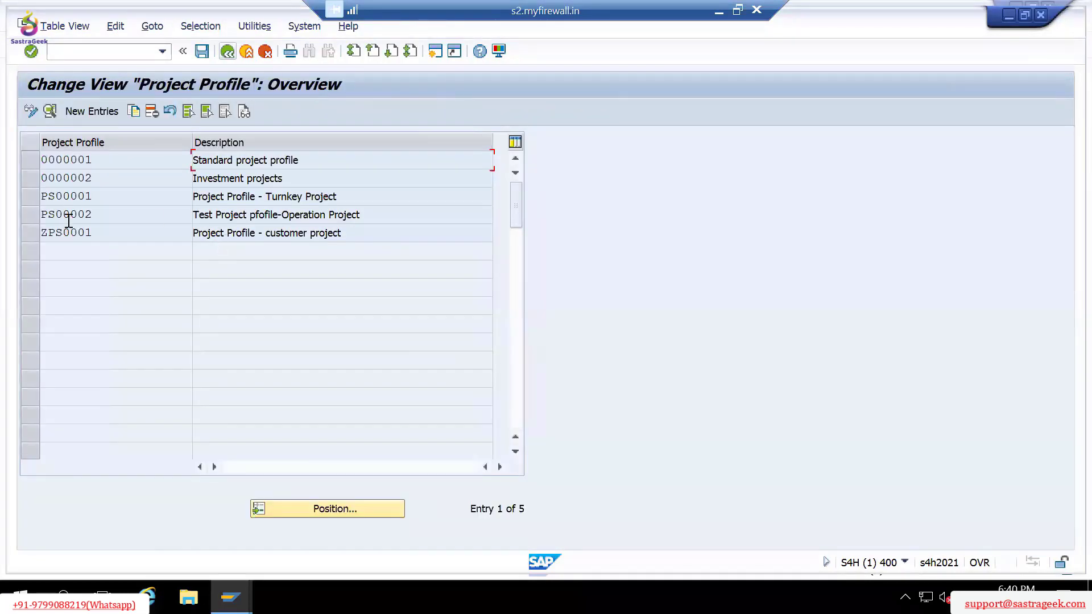
pyautogui.doubleClick(67, 216)
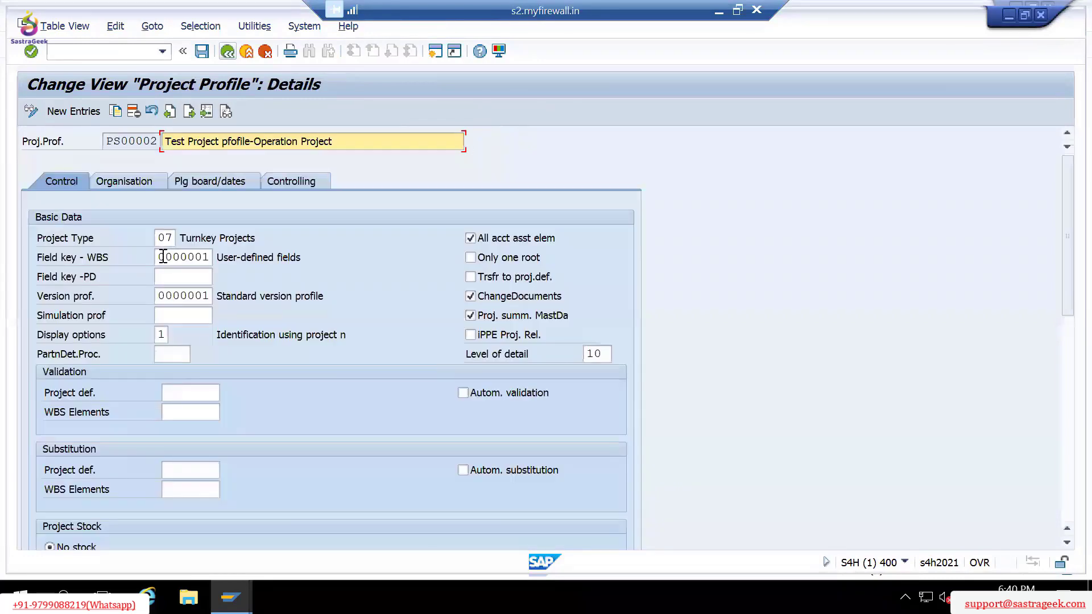
pyautogui.click(194, 257)
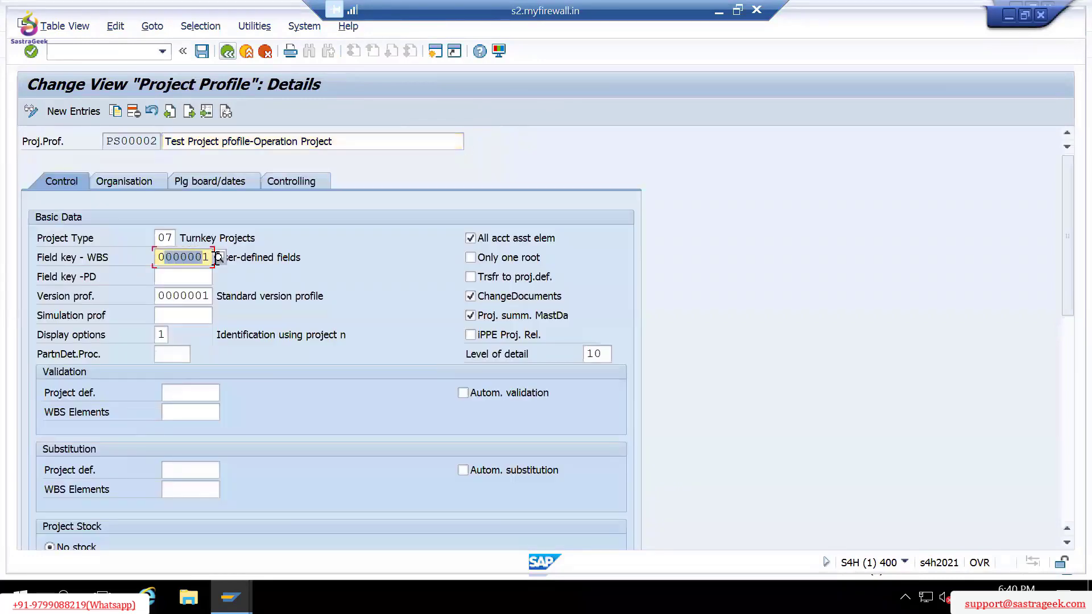
pyautogui.click(181, 278)
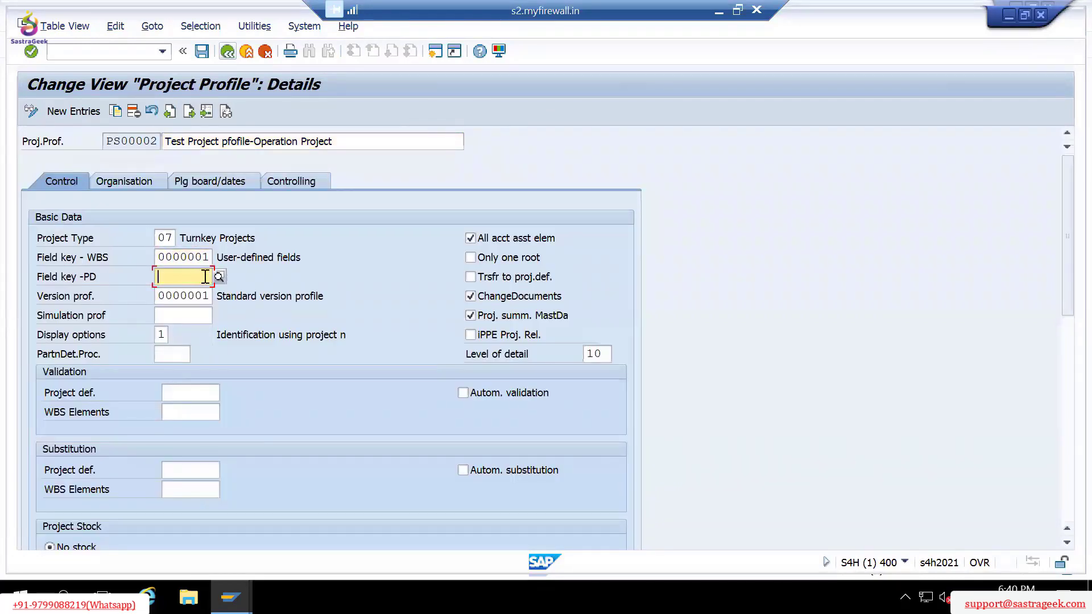
# Switch to Project Builder and assign field key ZPS0001 in the user fields of the A/0002 project definition.
pyautogui.hotkey('alt', 'Tab')
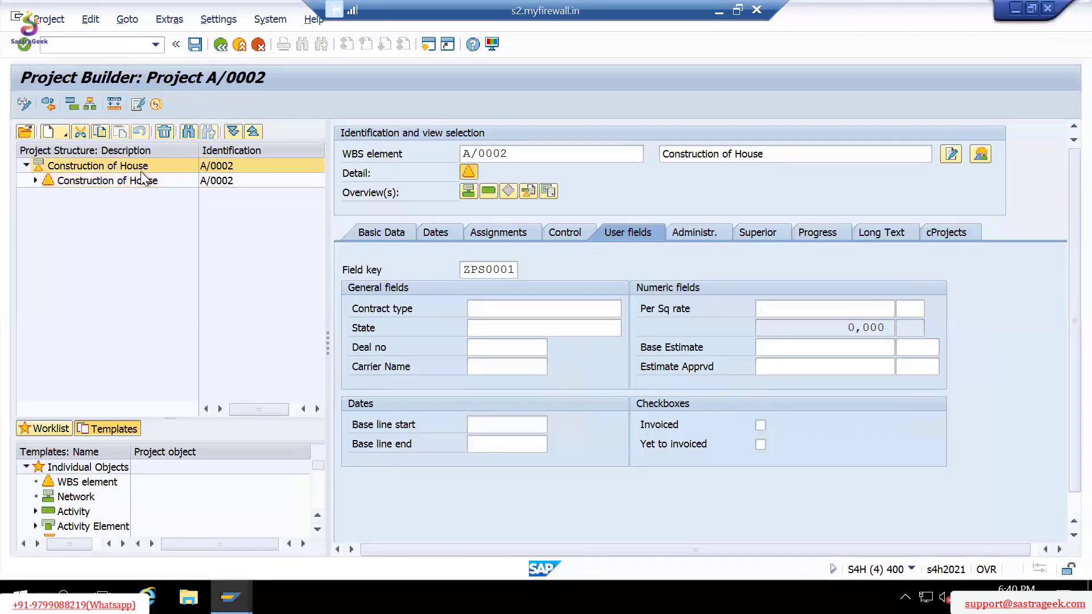
pyautogui.click(142, 170)
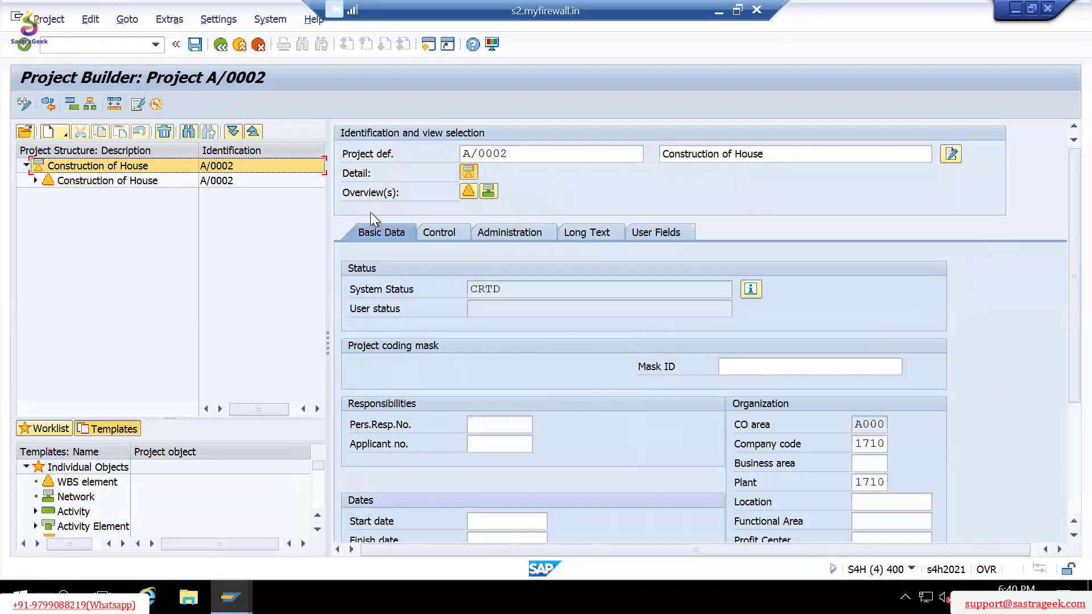
pyautogui.click(654, 233)
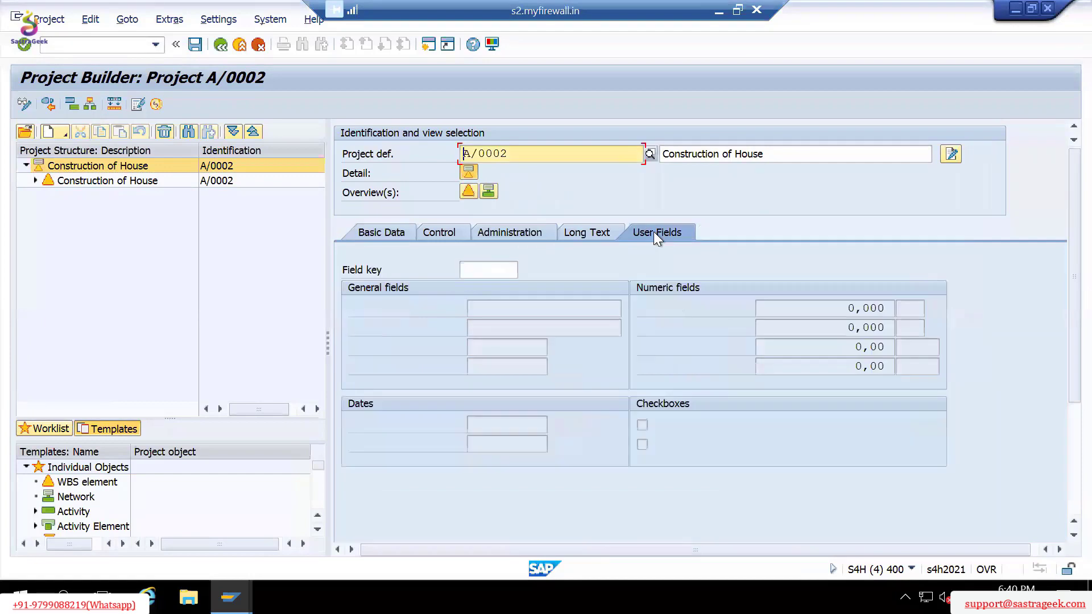
pyautogui.click(463, 270)
pyautogui.click(523, 270)
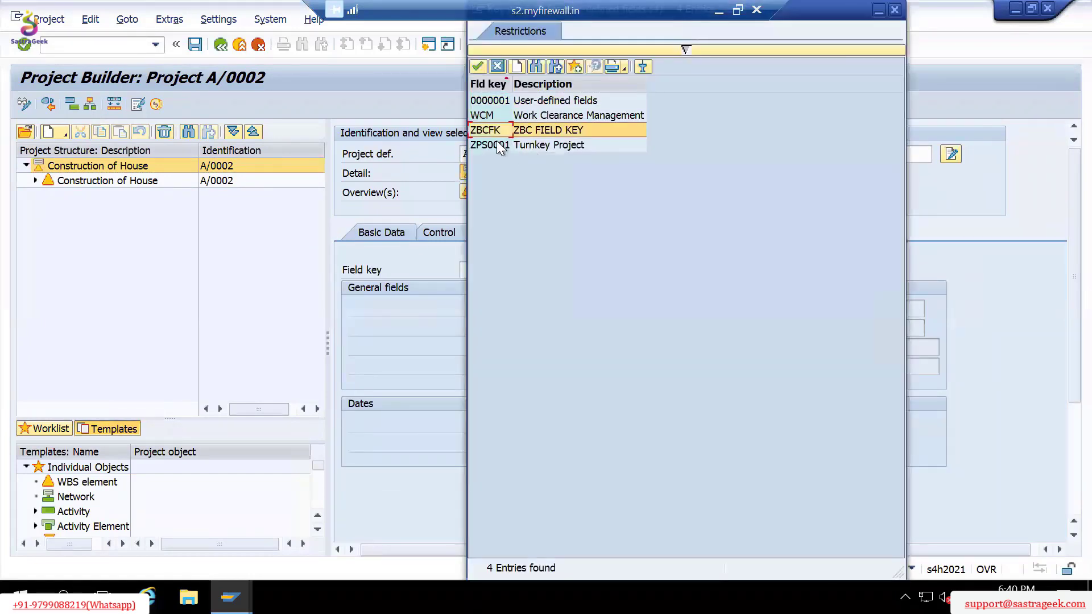
pyautogui.doubleClick(492, 142)
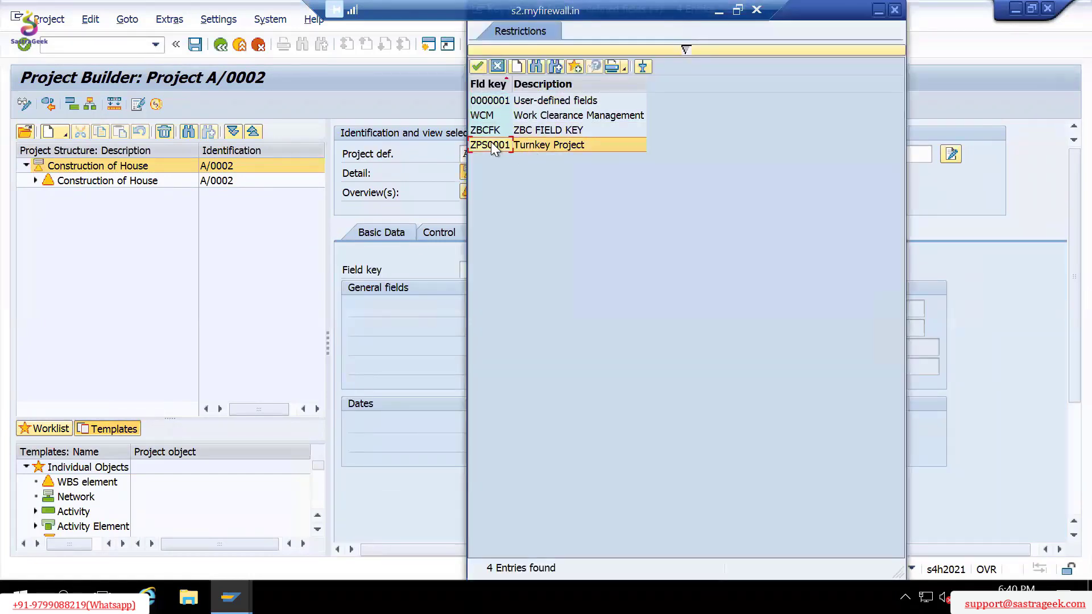
pyautogui.press('Return')
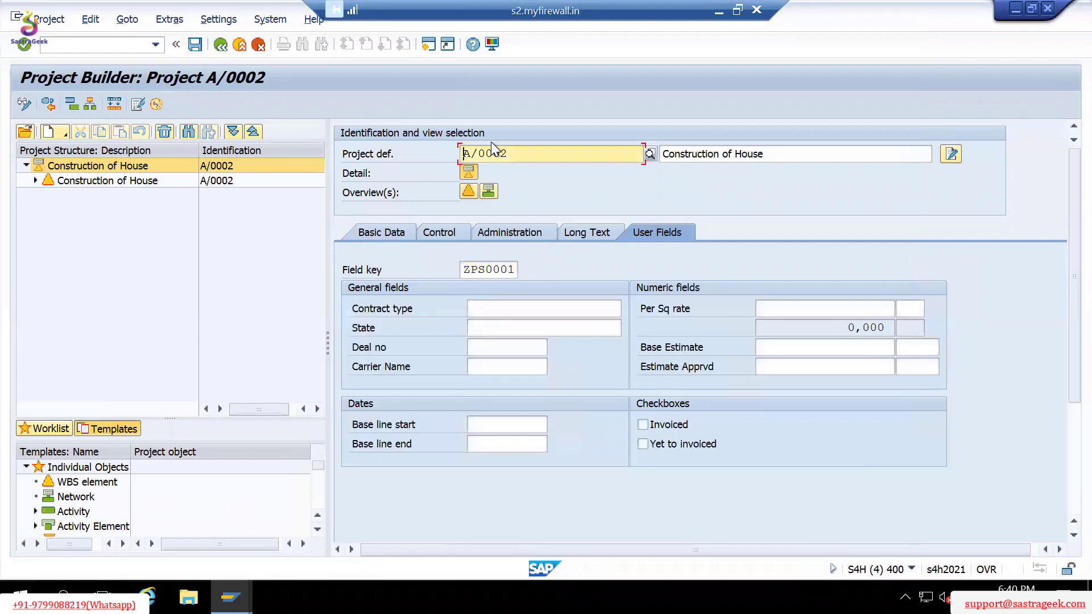
pyautogui.click(522, 310)
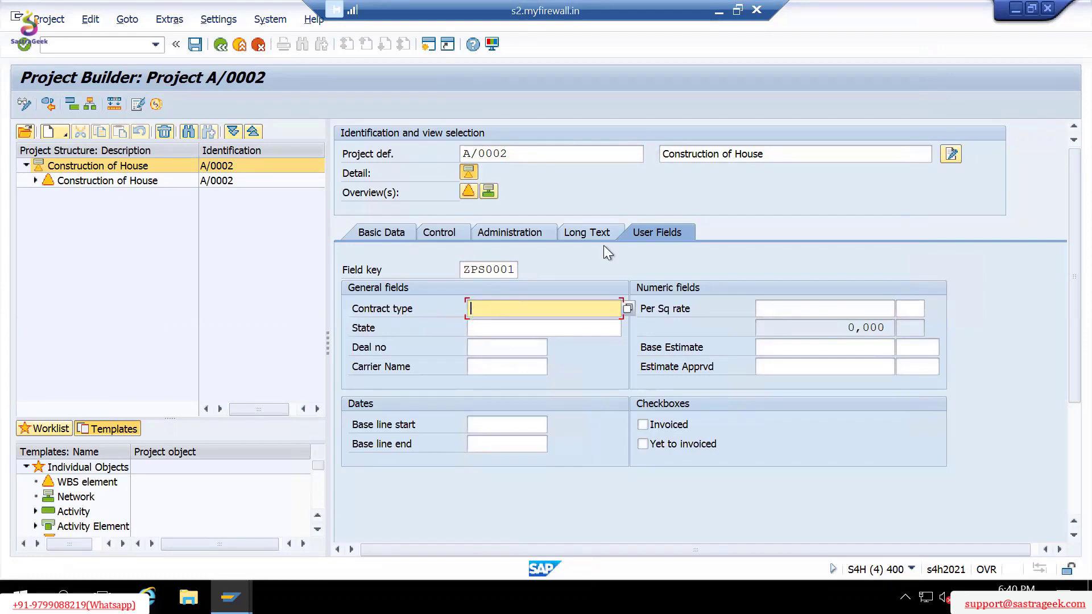
pyautogui.click(469, 269)
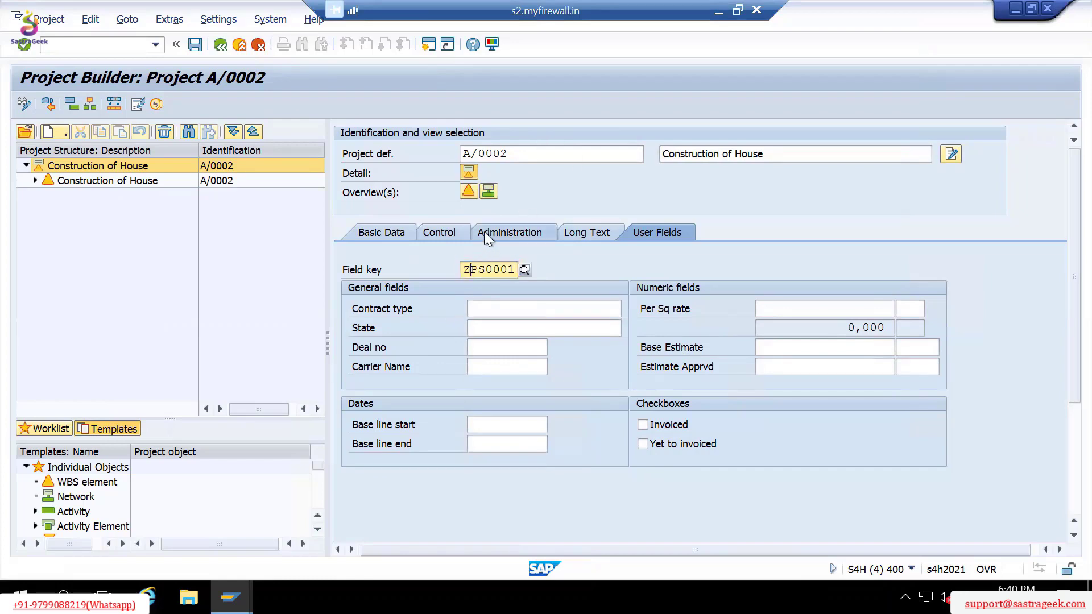
# Switch back to project profile PS00002 and set its WBS field key to ZPS0001.
pyautogui.hotkey('alt', 'Tab')
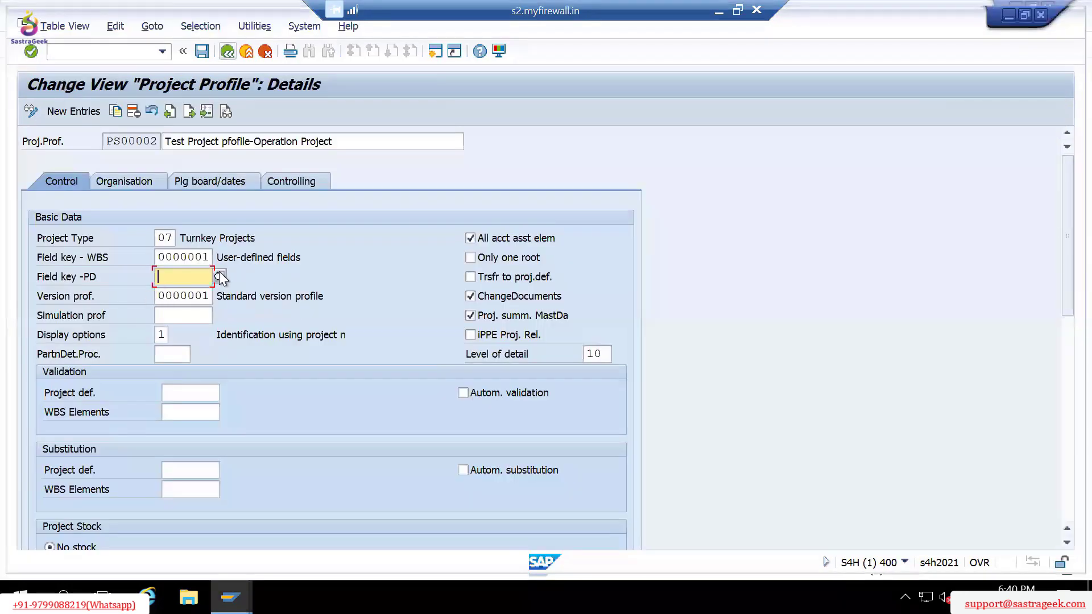
pyautogui.click(172, 257)
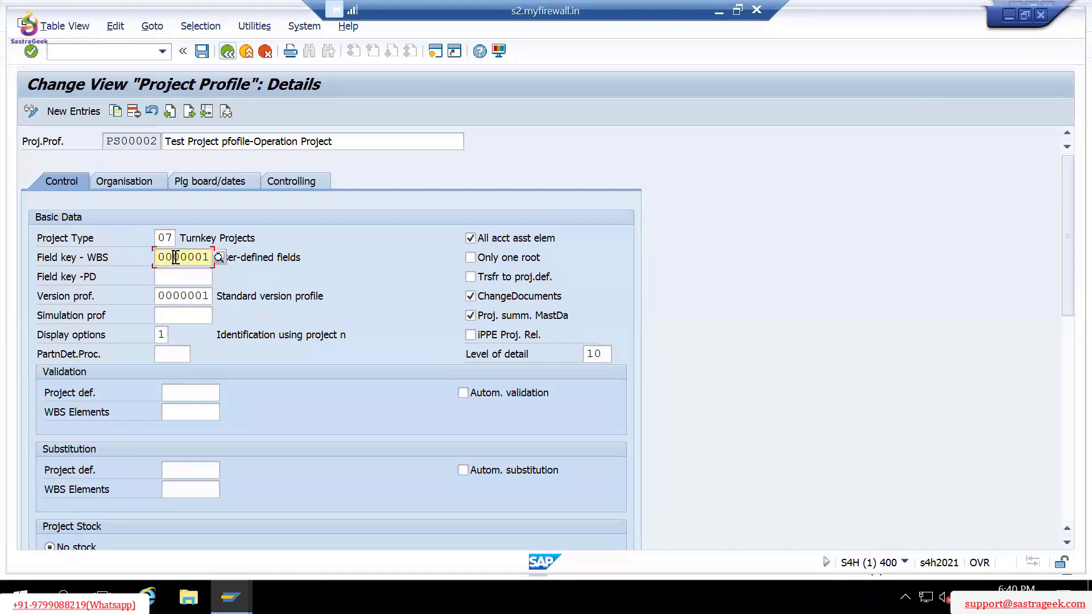
pyautogui.click(219, 256)
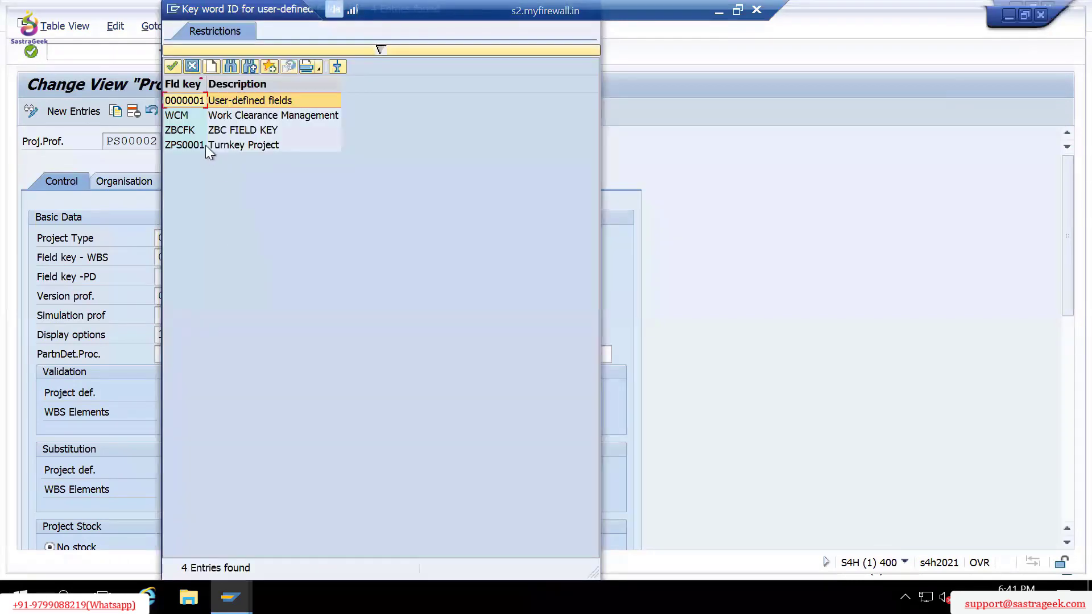
pyautogui.doubleClick(206, 145)
pyautogui.click(205, 143)
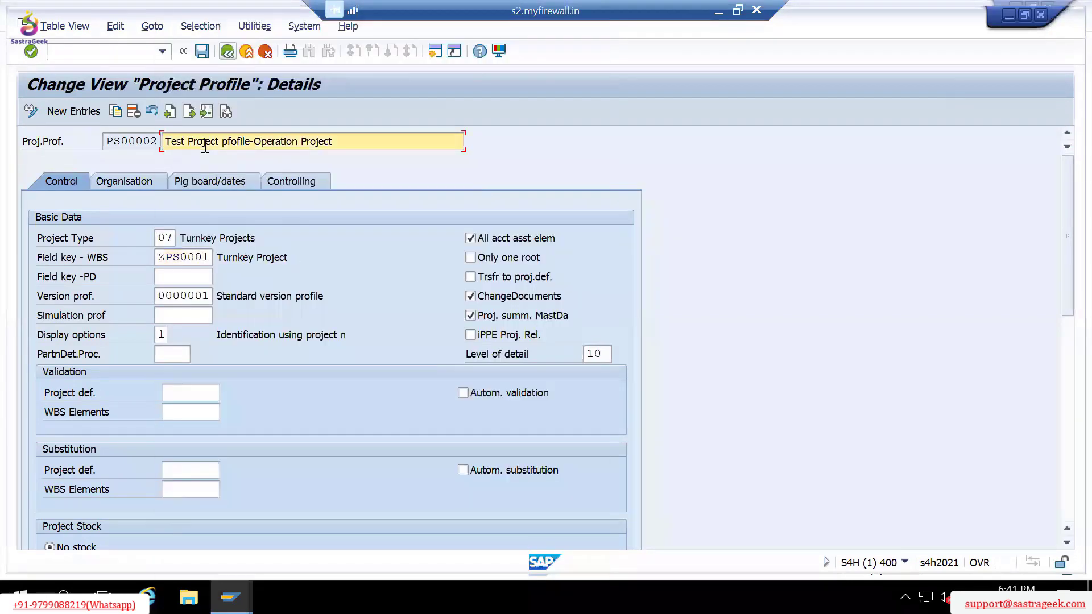
# Compare the profile's project definition field key setting with the field key on project definition A/0002 in Project Builder.
pyautogui.click(186, 277)
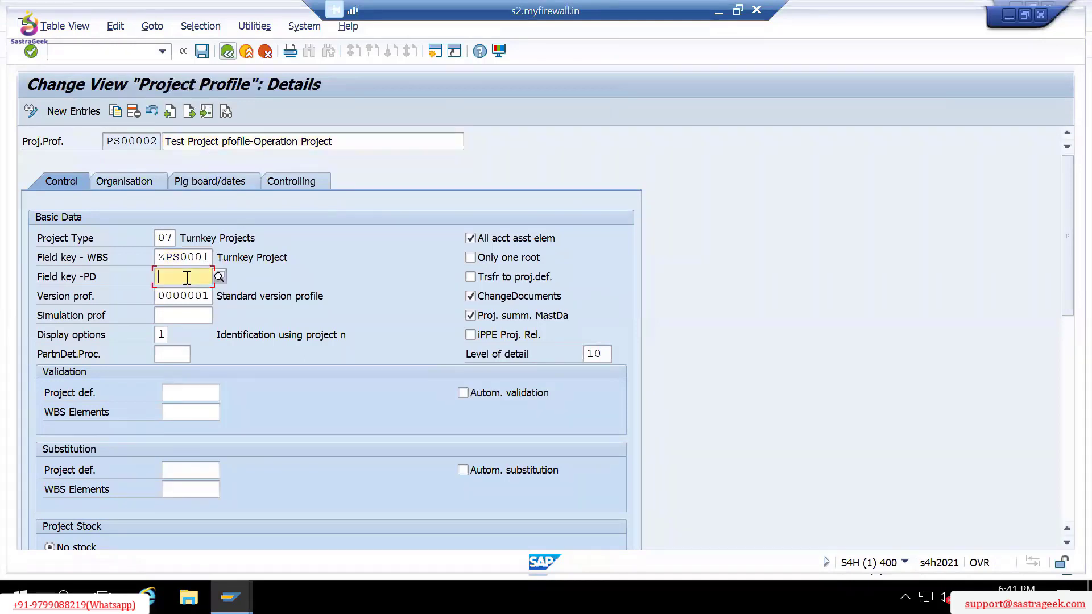
pyautogui.moveTo(40, 275); pyautogui.dragTo(92, 275)
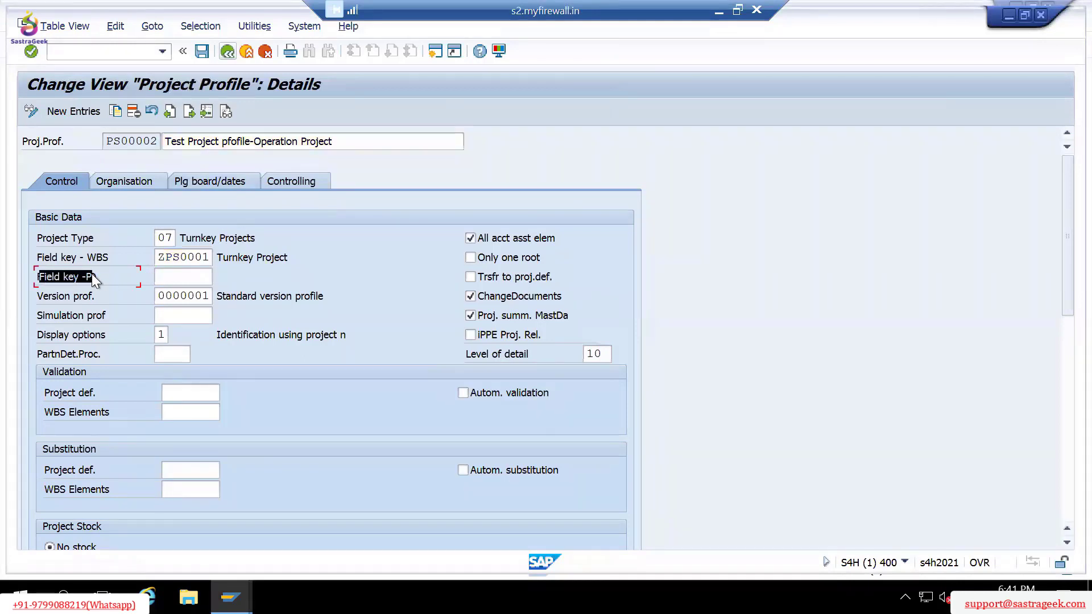
pyautogui.click(169, 276)
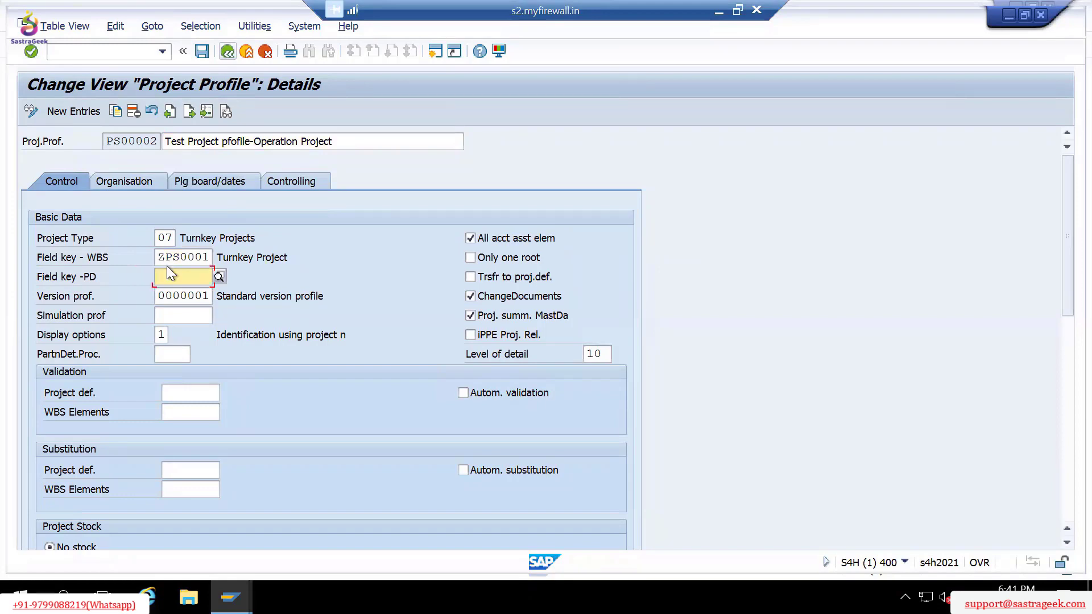
pyautogui.hotkey('alt', 'Tab')
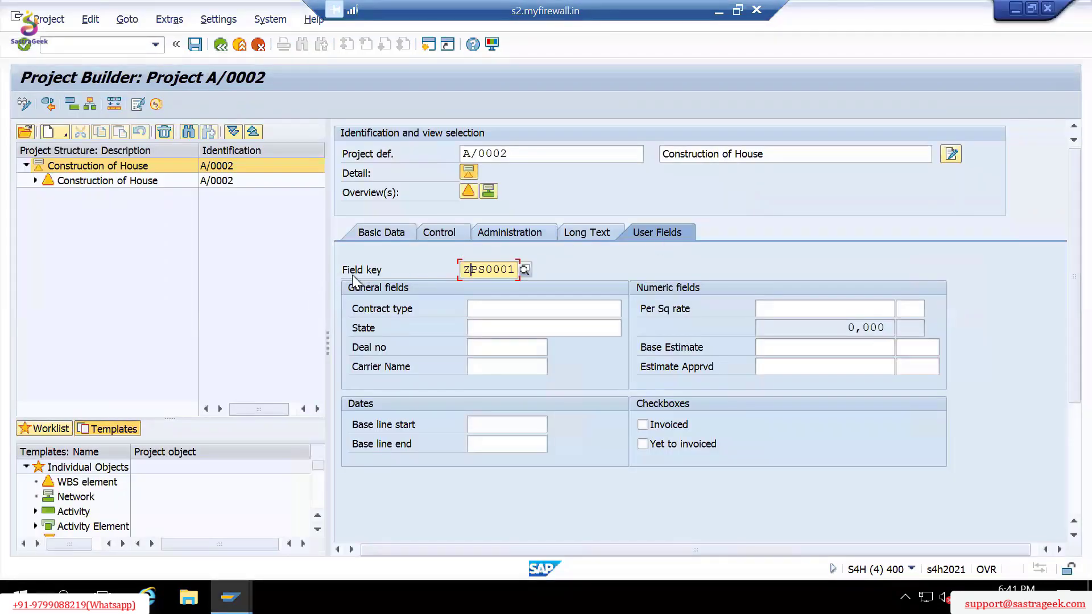
pyautogui.hotkey('alt', 'Tab')
# Check the version profile setting of project profile PS00002 and minimize the remote desktop session.
pyautogui.click(83, 295)
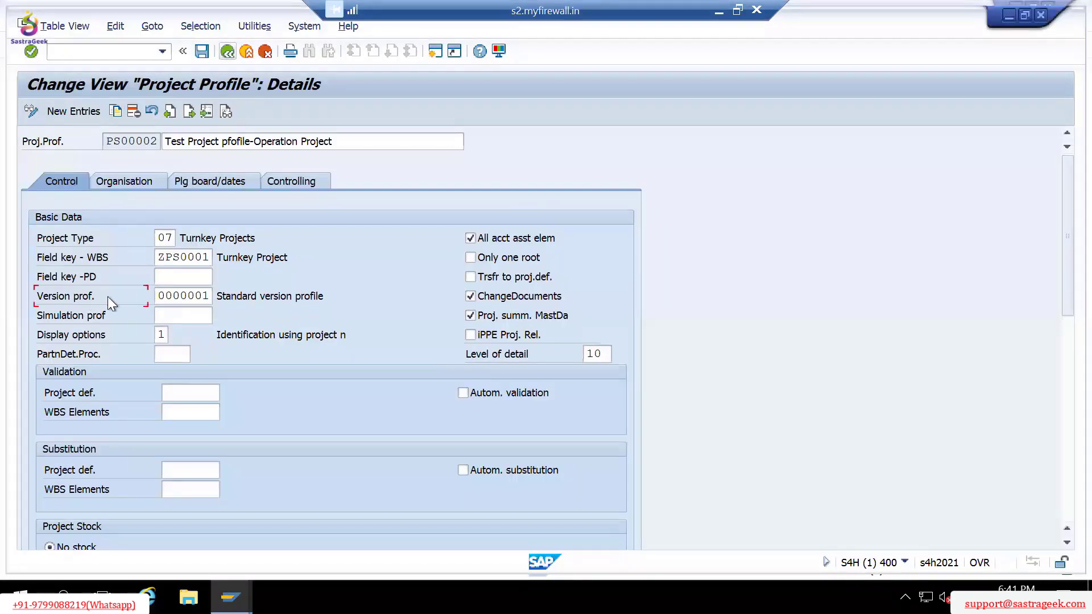
pyautogui.click(158, 296)
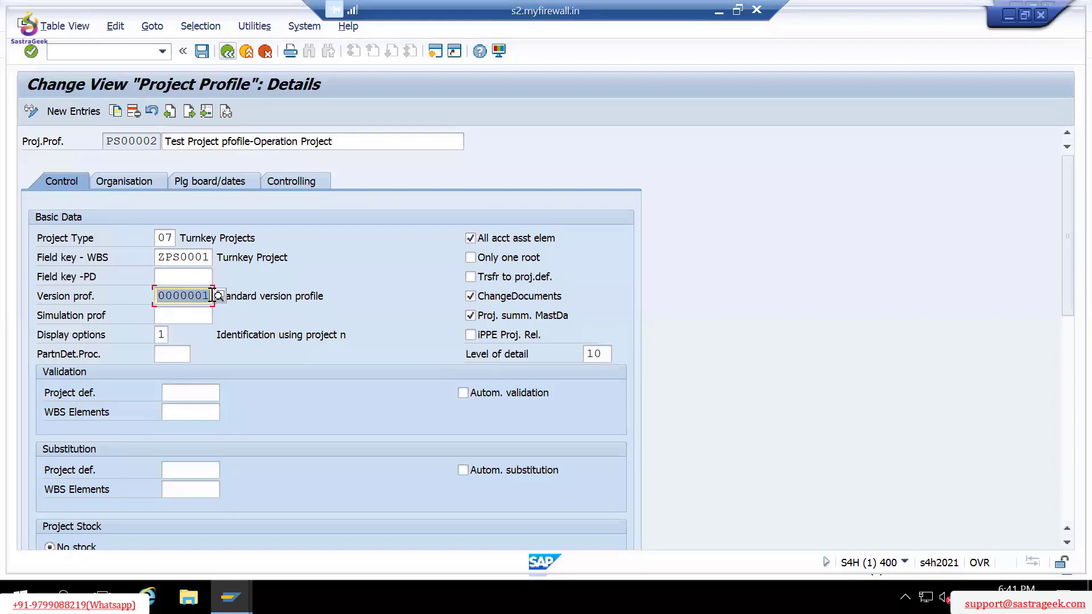
pyautogui.click(712, 12)
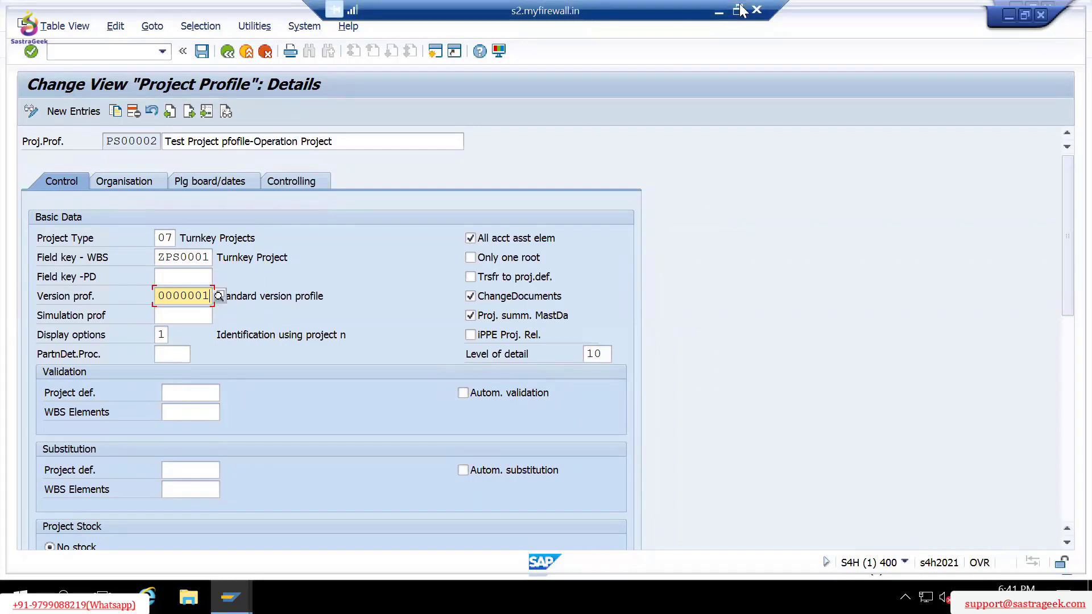
pyautogui.click(718, 10)
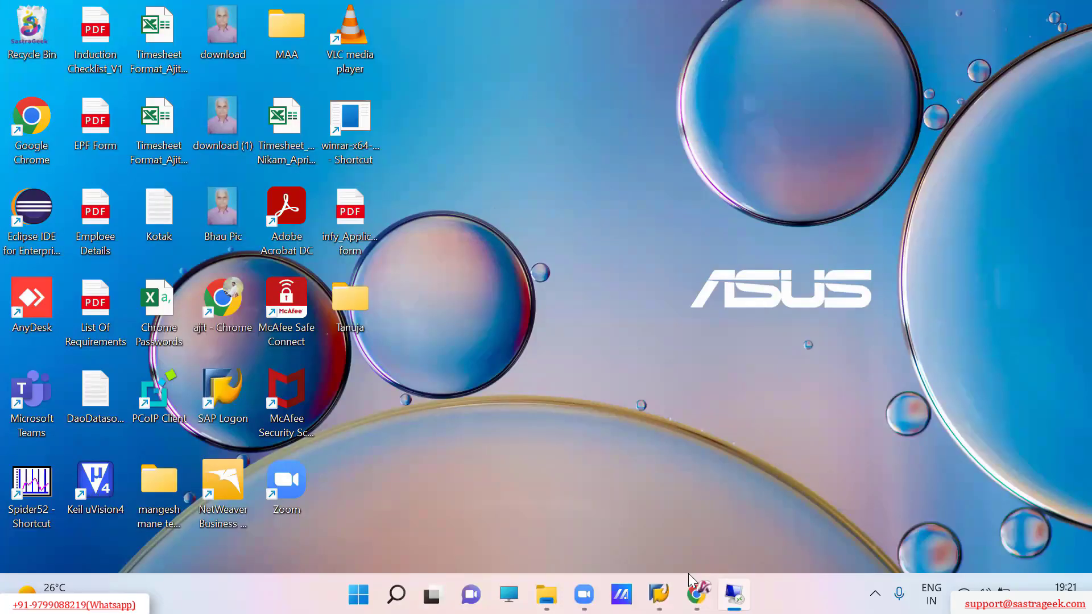
# Return to the remote SAP session and reselect standard version profile 0000001 for project profile PS00002.
pyautogui.click(695, 594)
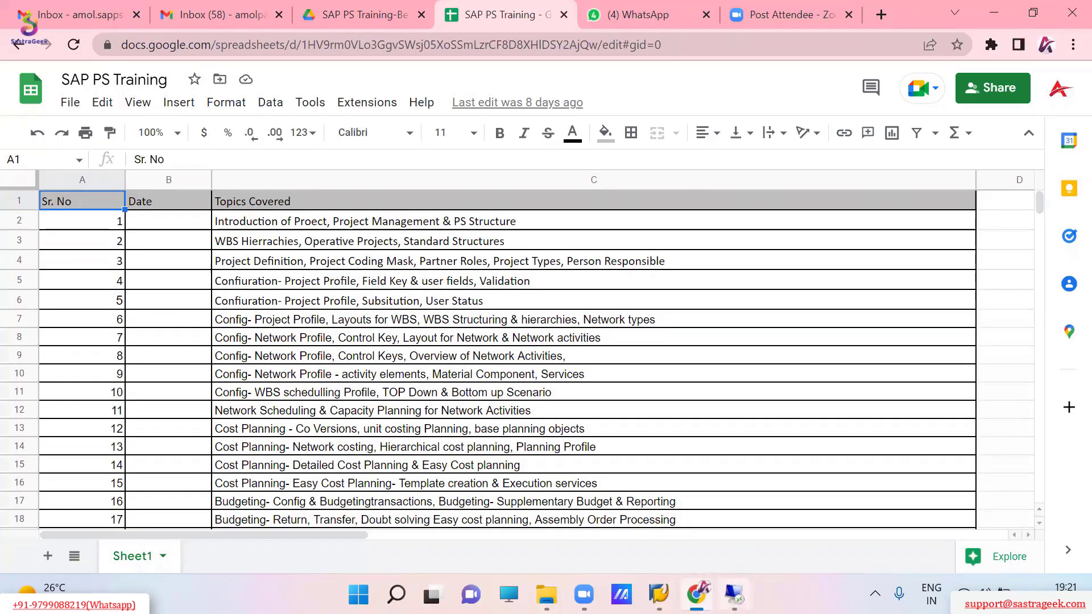
pyautogui.click(733, 594)
pyautogui.click(160, 296)
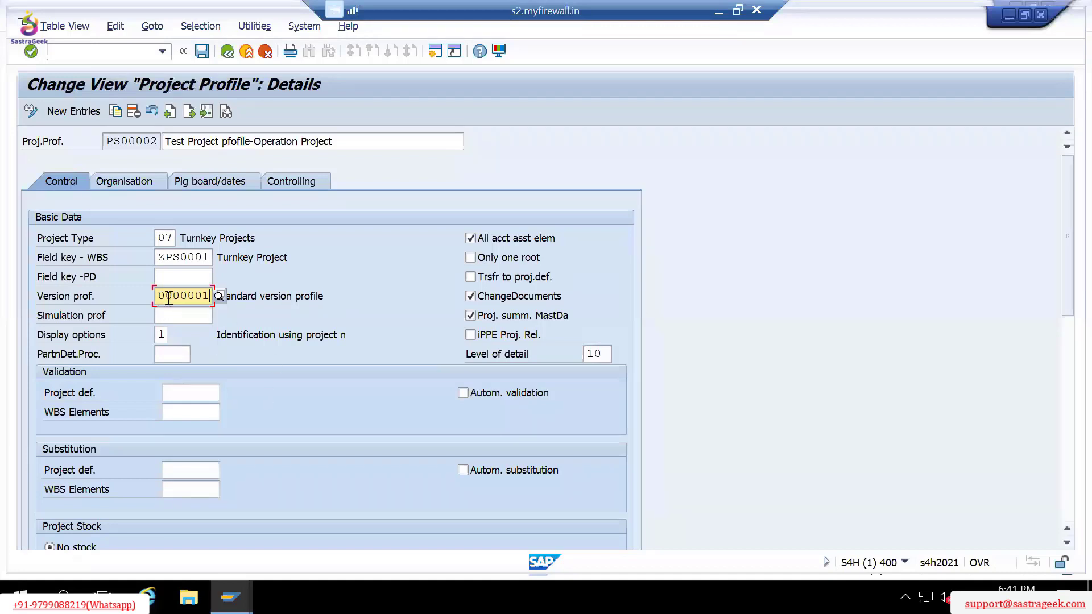
pyautogui.moveTo(185, 295); pyautogui.dragTo(211, 296)
pyautogui.click(209, 295)
pyautogui.click(220, 295)
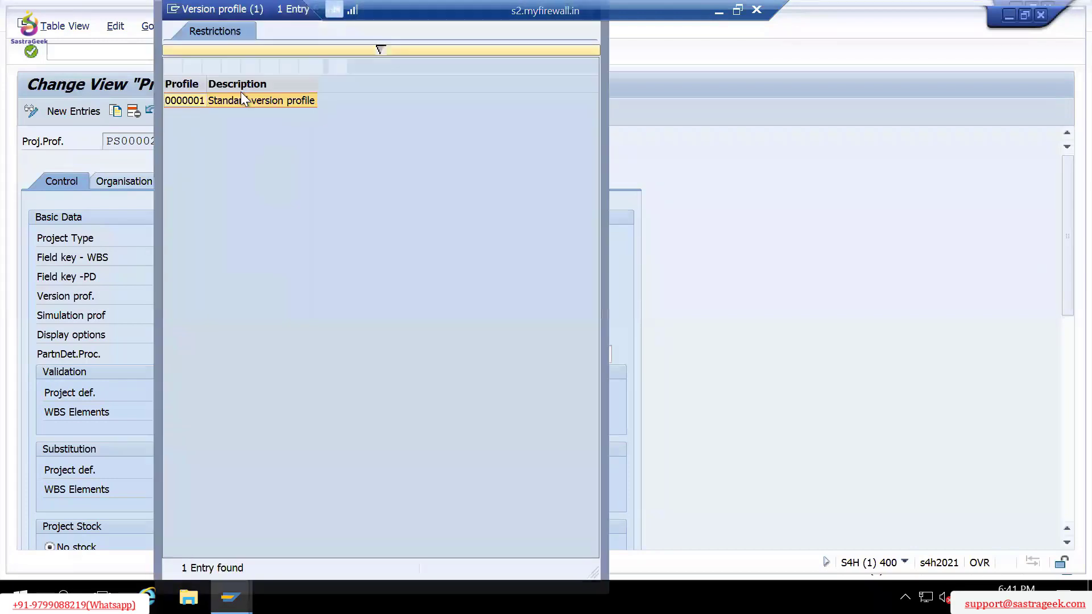
pyautogui.doubleClick(221, 102)
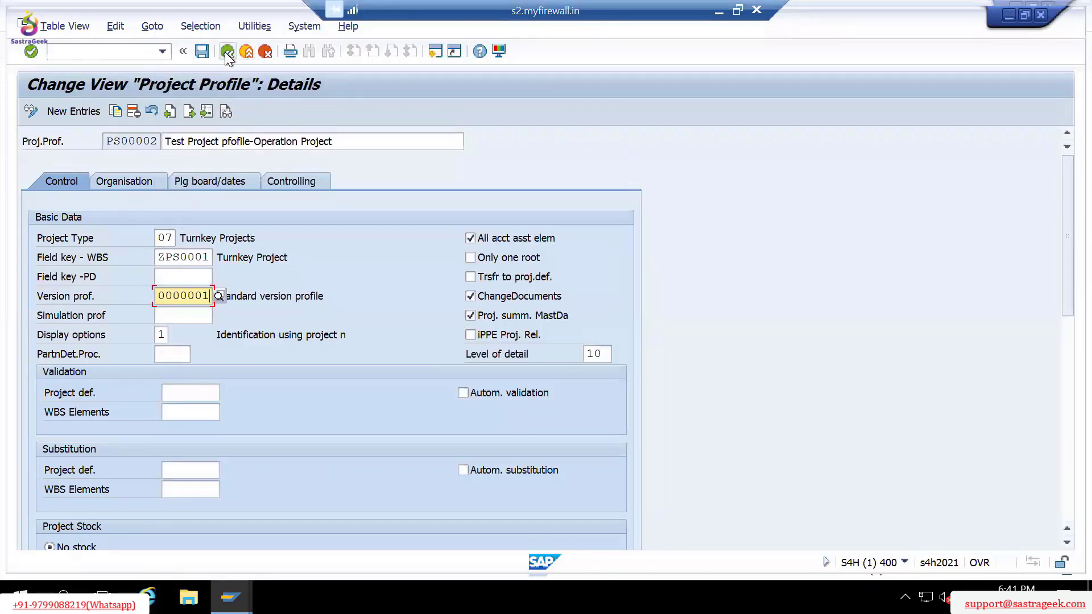
# Switch to Project Builder, expand the top WBS element of project A/0002 and view the details of WBS element A/00021.
pyautogui.click(1025, 16)
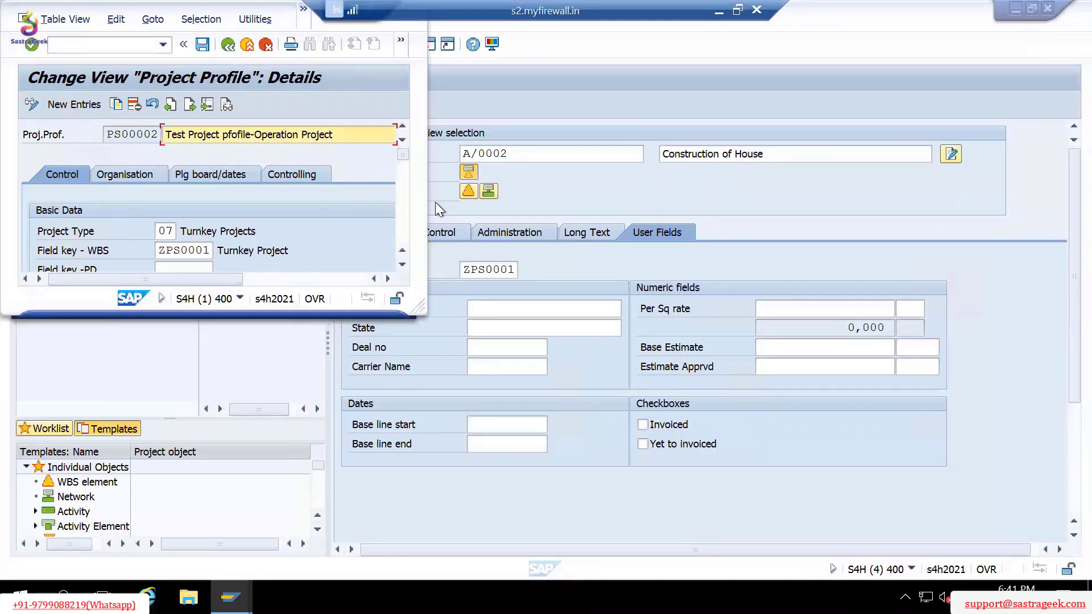
pyautogui.hotkey('alt', 'Tab')
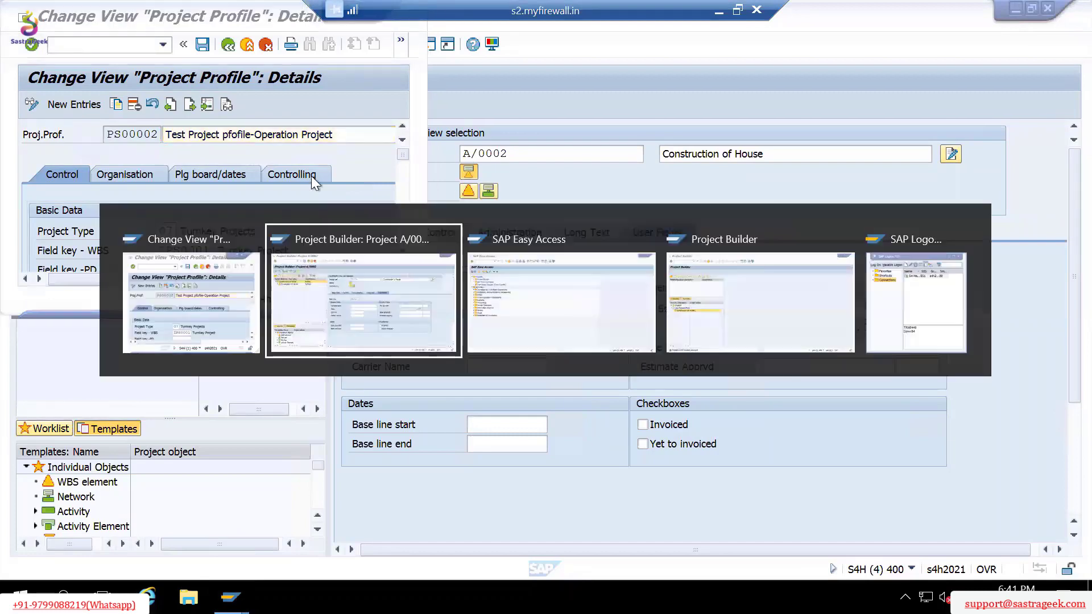
pyautogui.click(79, 181)
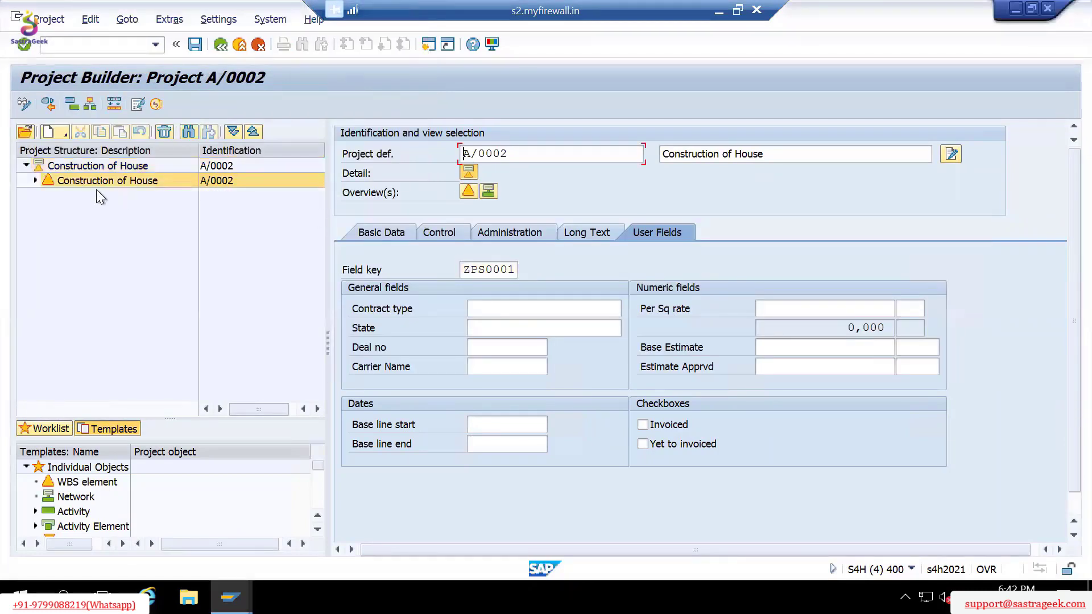
pyautogui.click(34, 180)
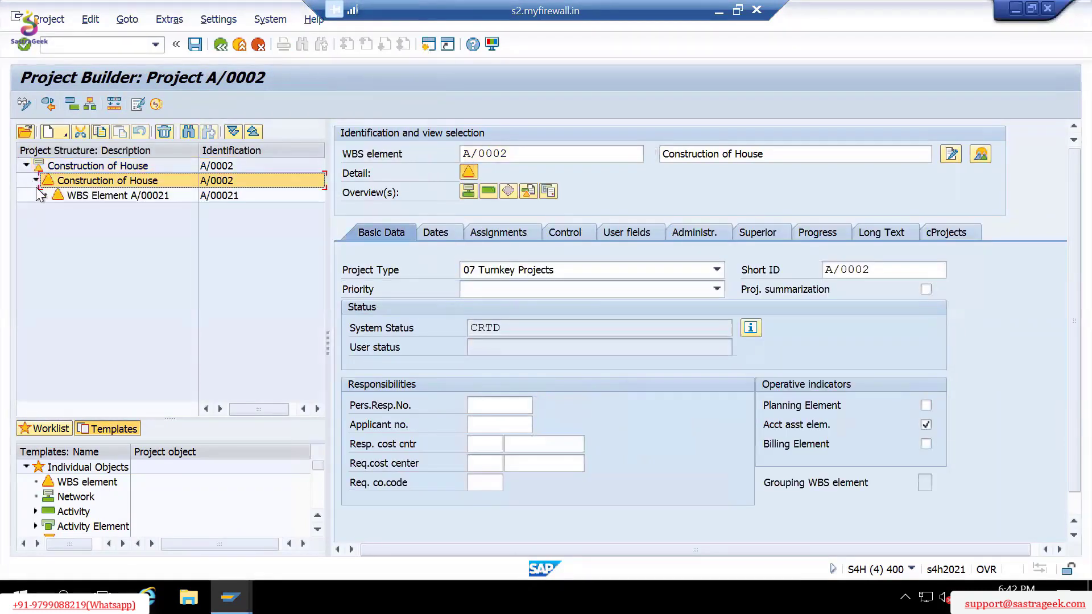
pyautogui.click(104, 282)
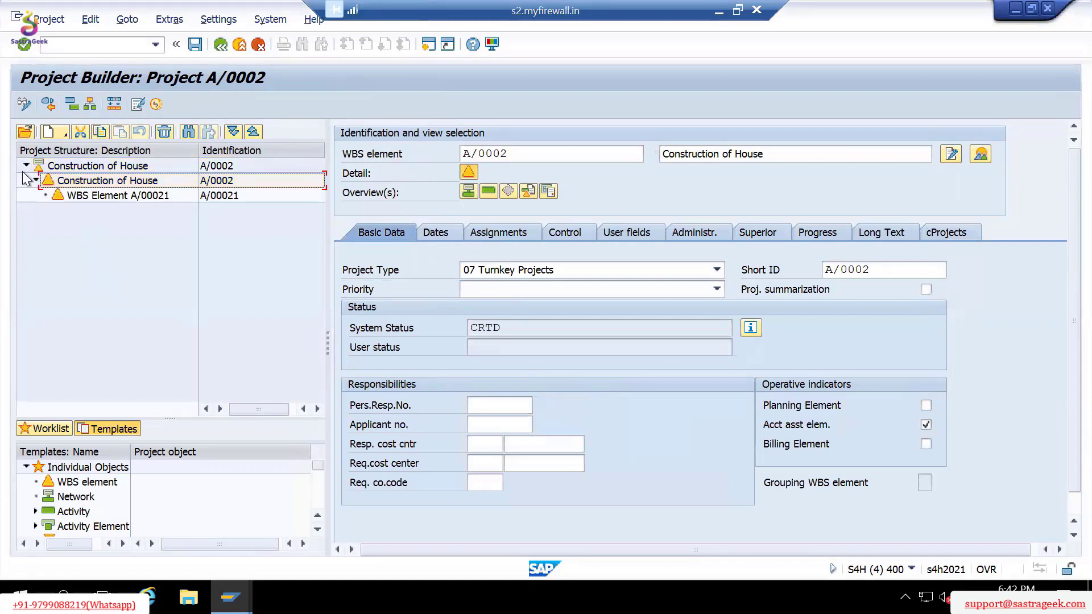
pyautogui.click(76, 201)
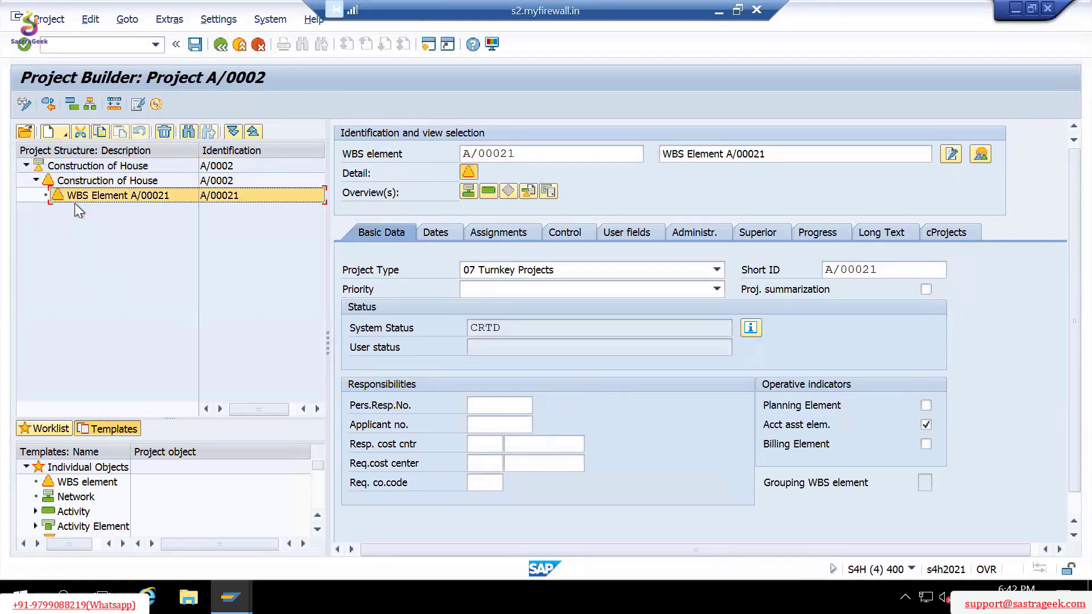
pyautogui.click(787, 153)
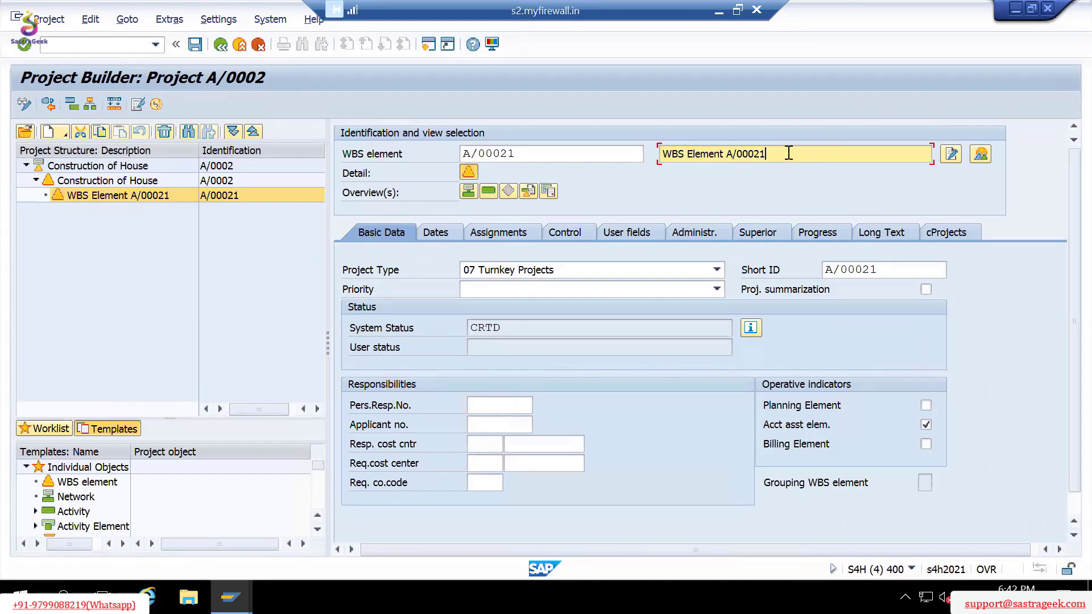
# Switch back to project profile PS00002 in full view and check its version profile setting.
pyautogui.hotkey('alt', 'Tab')
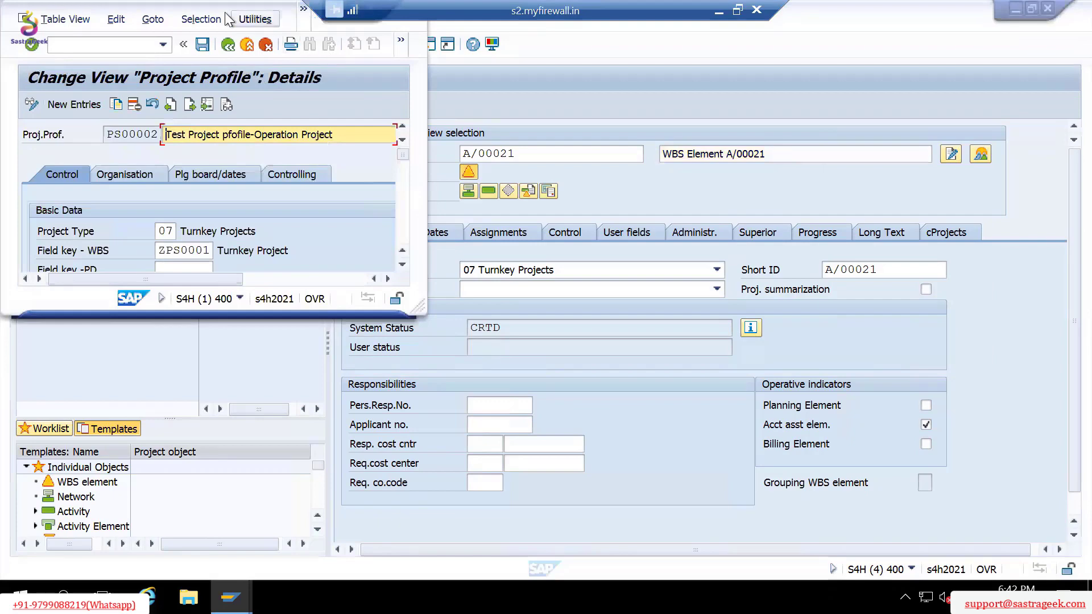
pyautogui.doubleClick(206, 12)
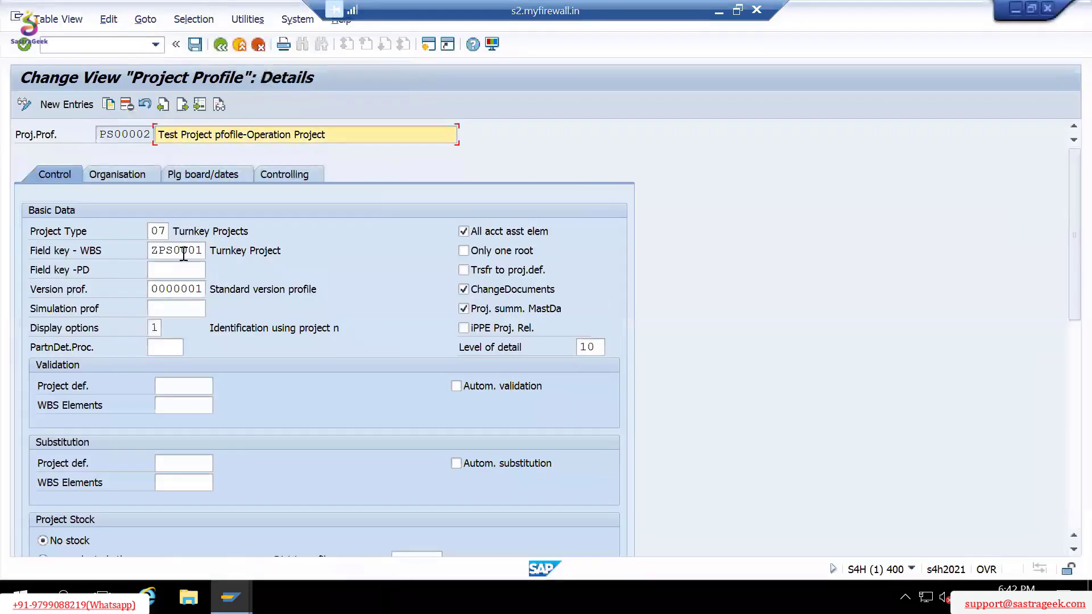
pyautogui.moveTo(158, 289); pyautogui.dragTo(208, 290)
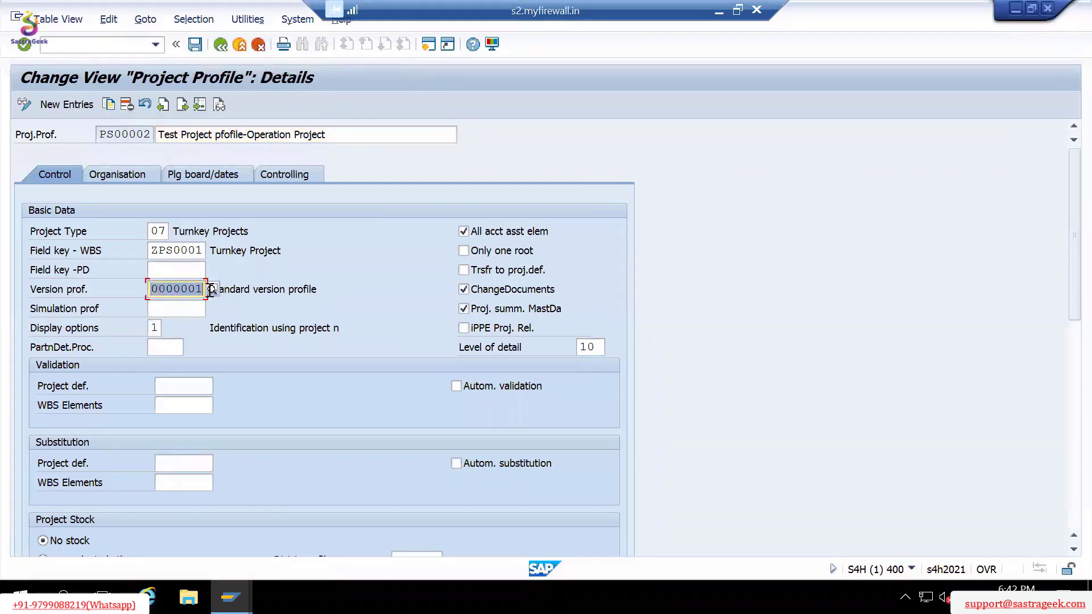
pyautogui.click(271, 289)
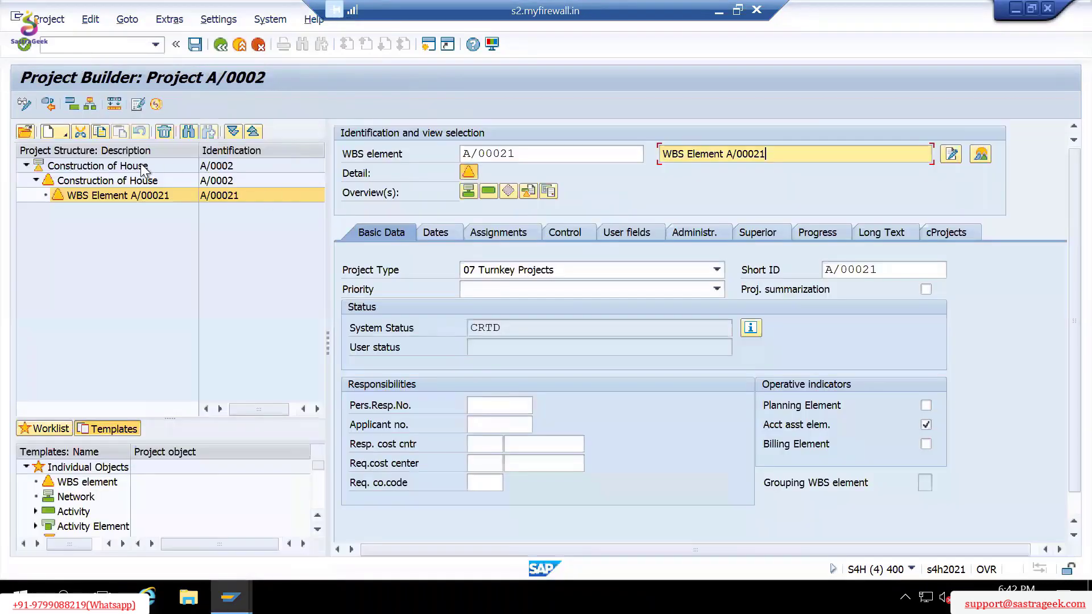
# Check the system status and user status of project definition A/0002 in Project Builder.
pyautogui.click(122, 166)
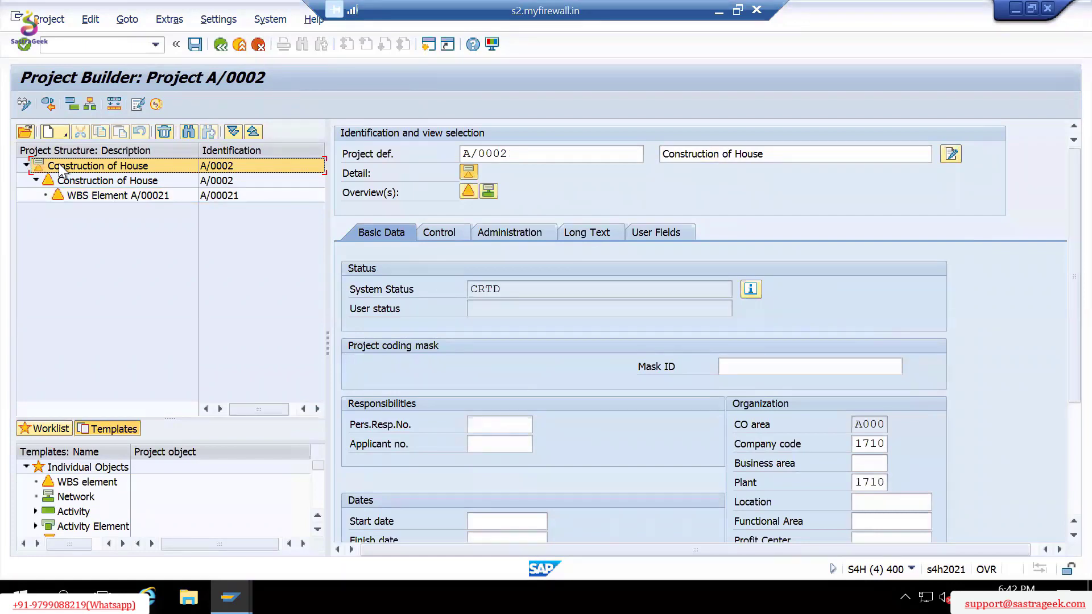
pyautogui.click(522, 293)
pyautogui.click(505, 307)
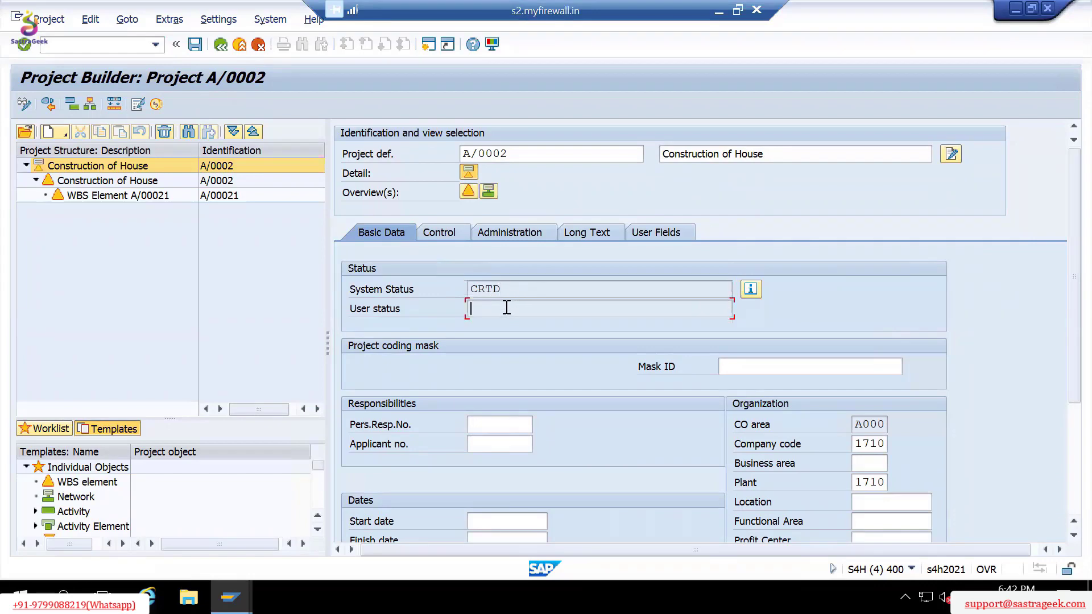
pyautogui.click(533, 281)
# Return to project profile PS00002, exit its maintenance and save the changes under customizing request S4HK901094.
pyautogui.hotkey('alt', 'Tab')
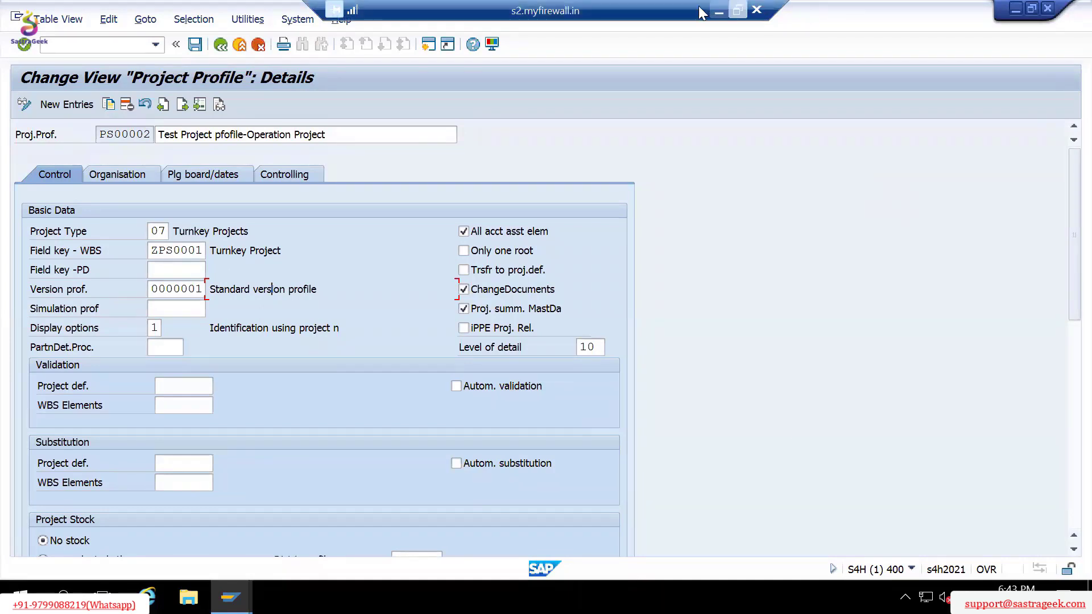
pyautogui.click(719, 10)
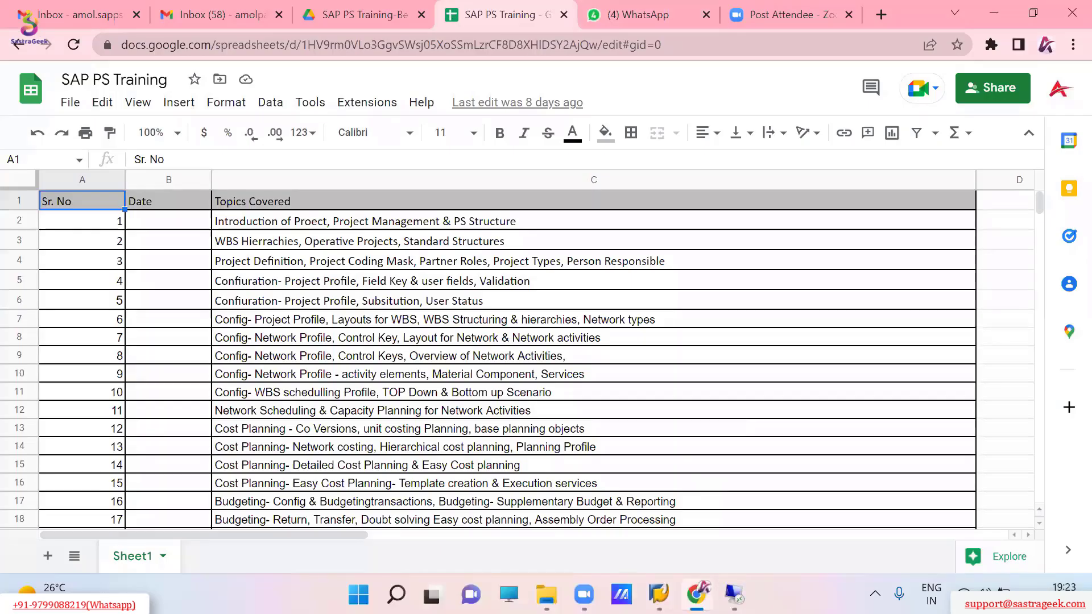
pyautogui.click(734, 594)
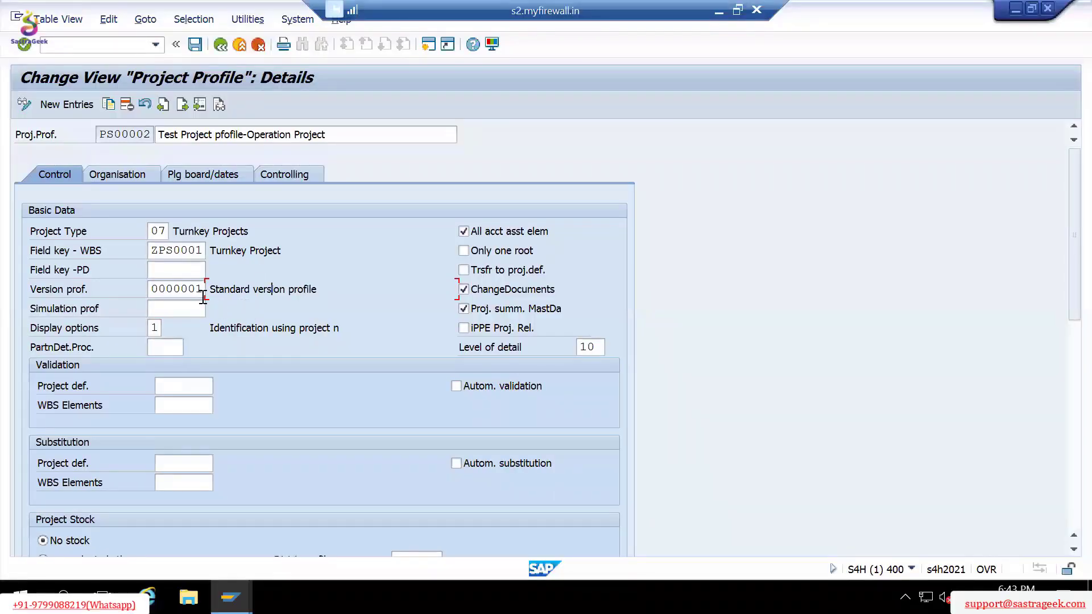
pyautogui.click(220, 46)
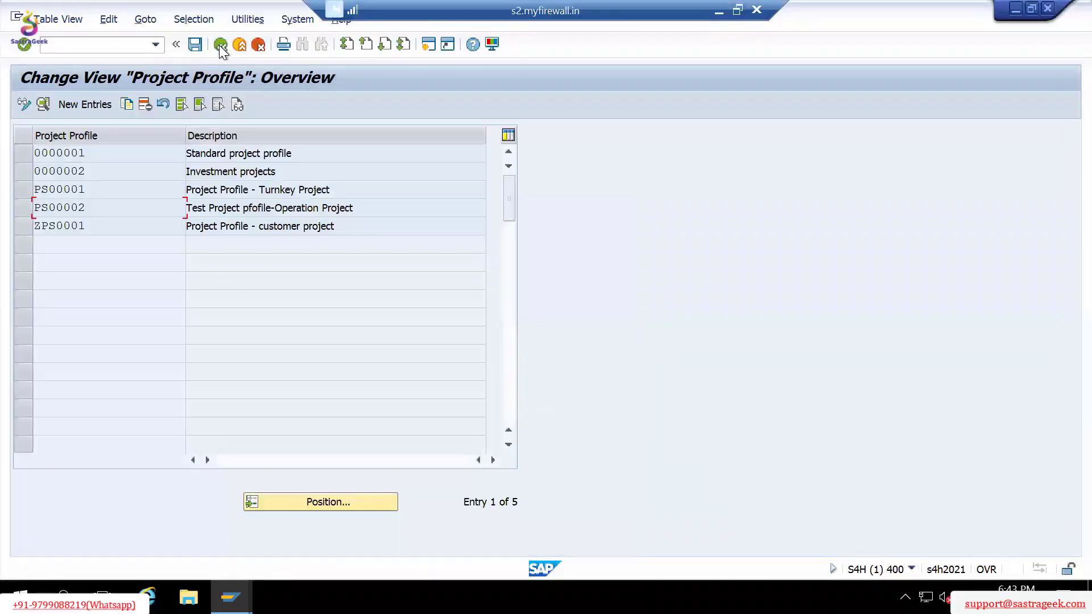
pyautogui.click(221, 46)
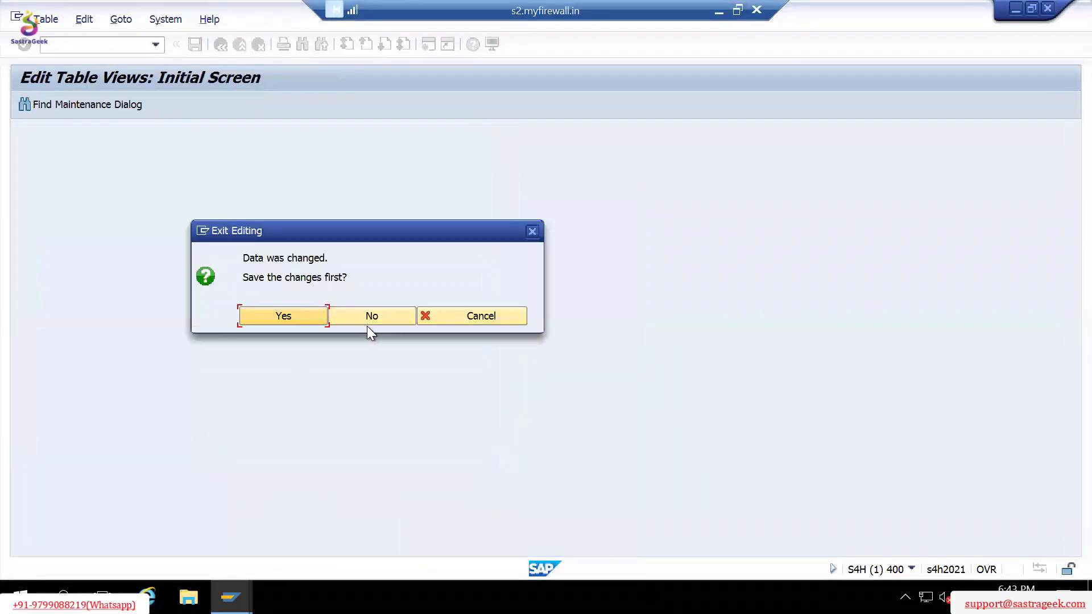
pyautogui.click(306, 316)
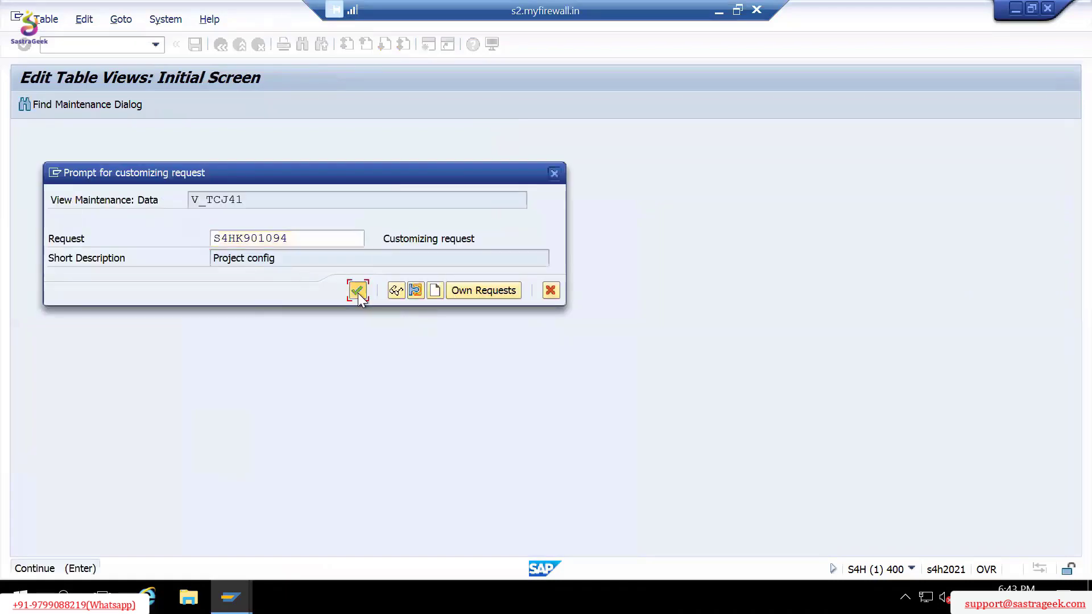
pyautogui.click(358, 294)
# Expand Project Versions in the IMG and execute the activity Create Profile for Project Version.
pyautogui.click(227, 442)
pyautogui.scroll(-3, 151, 476)
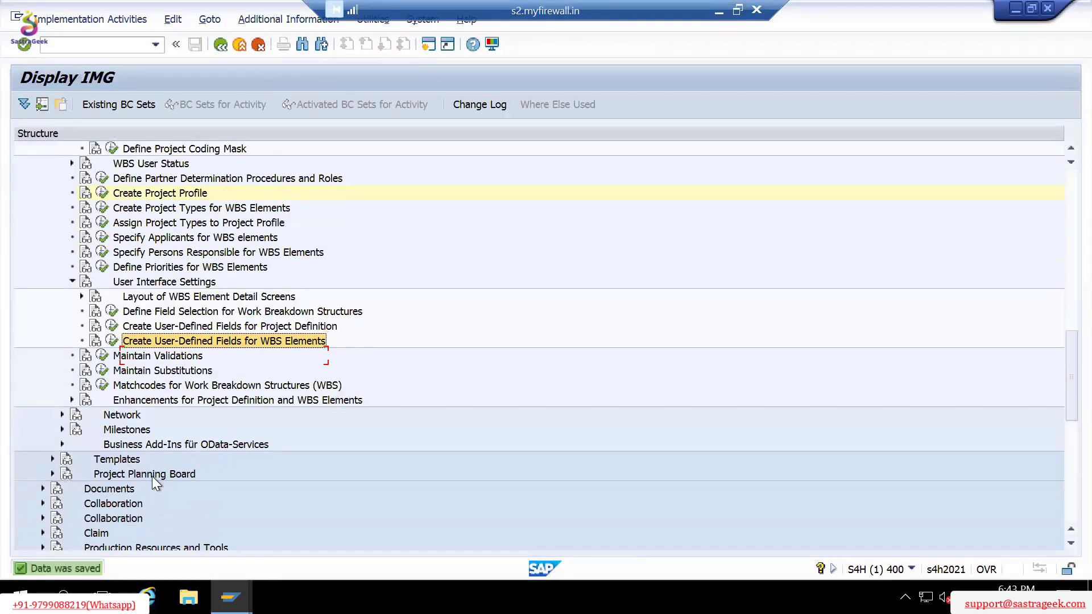
pyautogui.scroll(-9, 151, 476)
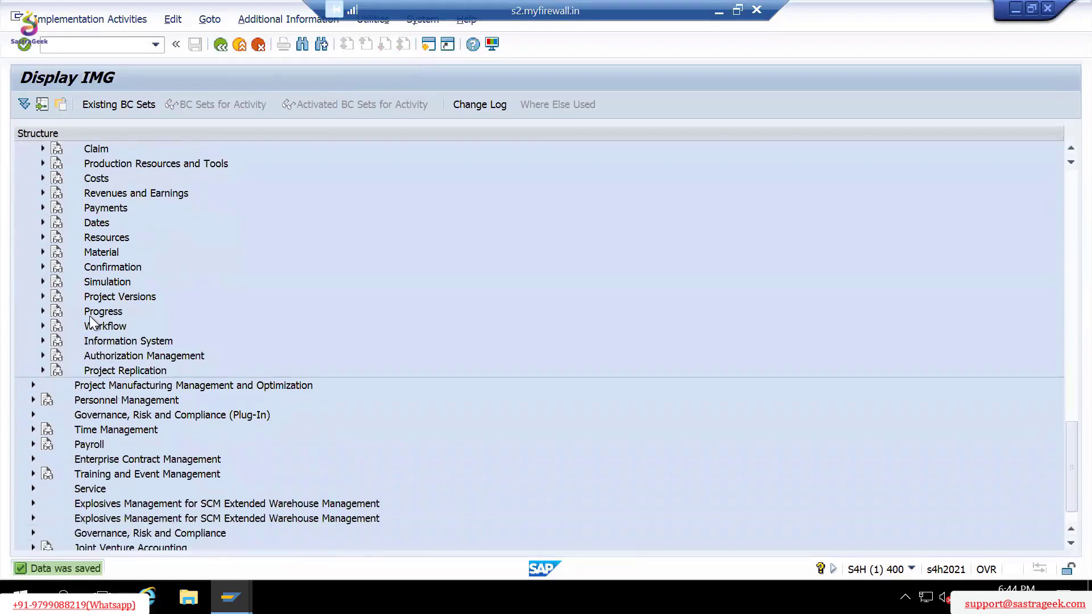
pyautogui.scroll(-1, 90, 315)
pyautogui.click(90, 316)
pyautogui.scroll(1, 102, 312)
pyautogui.click(111, 310)
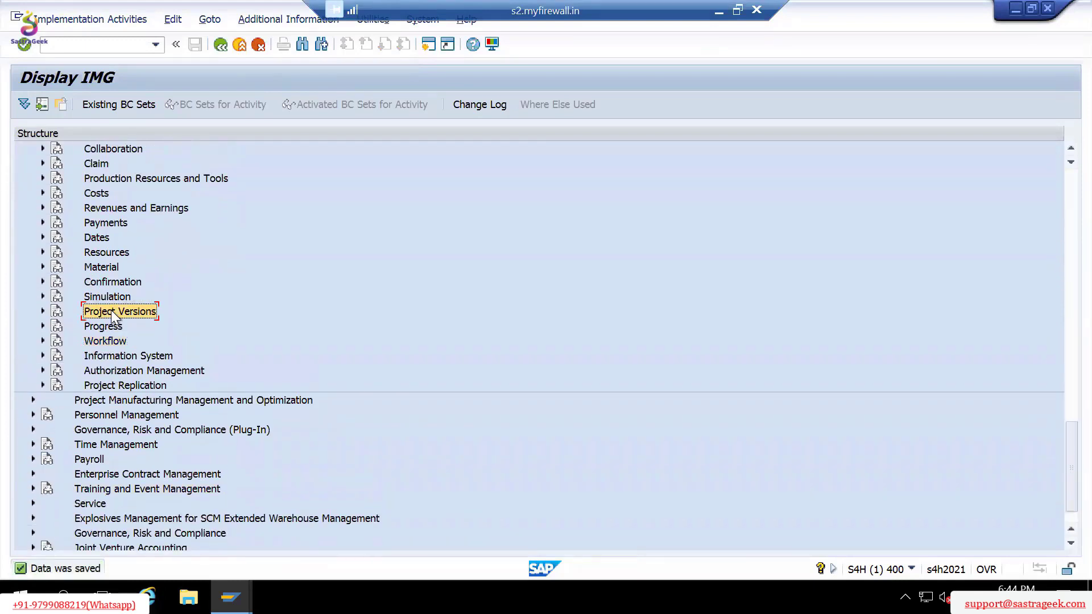
pyautogui.doubleClick(110, 309)
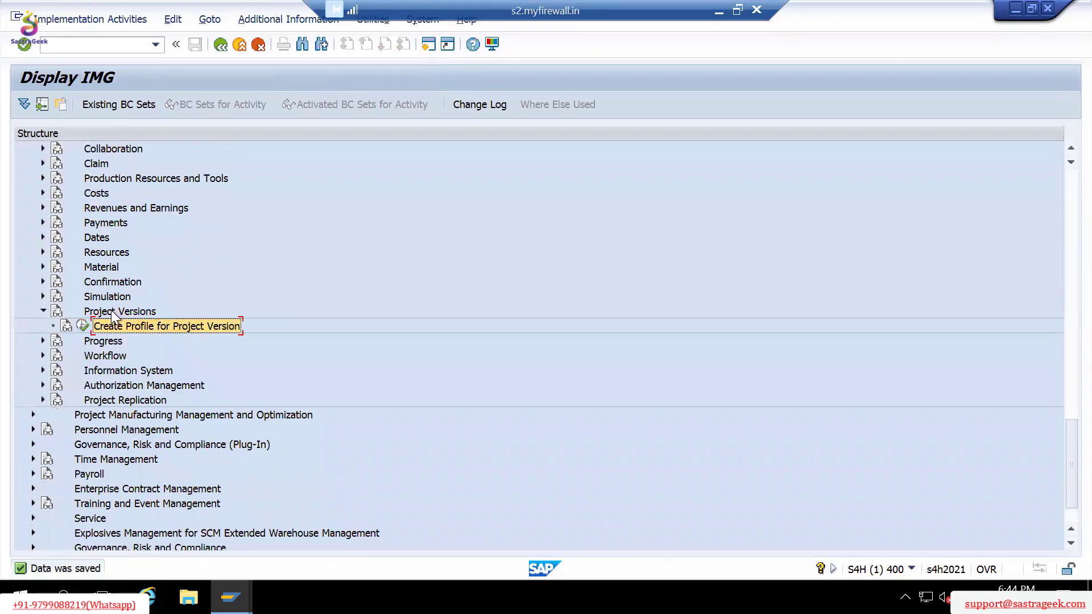
pyautogui.click(81, 325)
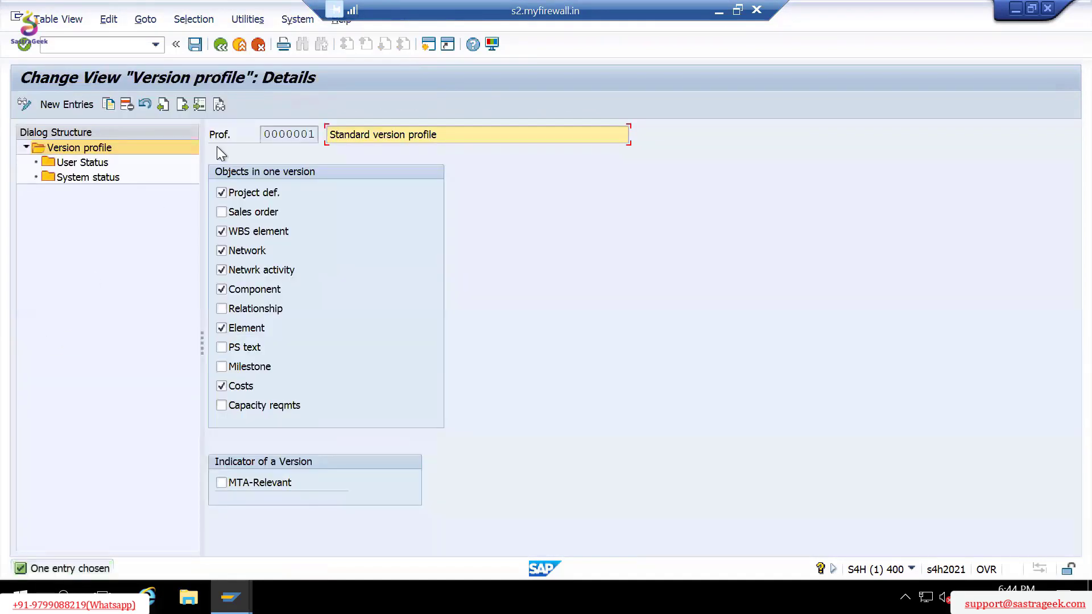
# Examine the profile key and the objects included in the standard version profile 0000001.
pyautogui.moveTo(265, 134); pyautogui.dragTo(335, 133)
pyautogui.click(295, 181)
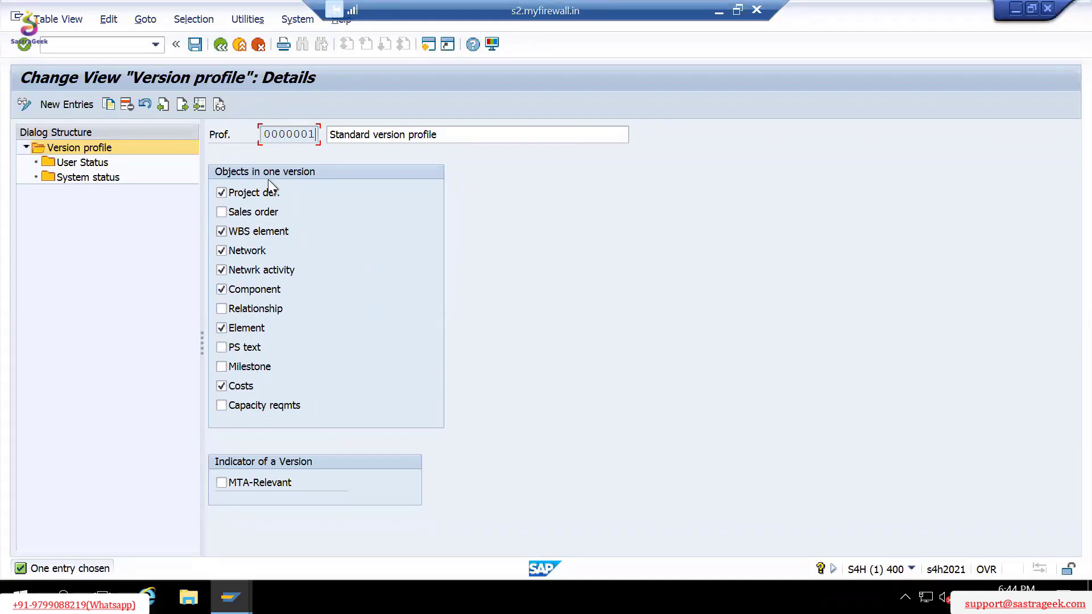
pyautogui.moveTo(264, 132); pyautogui.dragTo(333, 135)
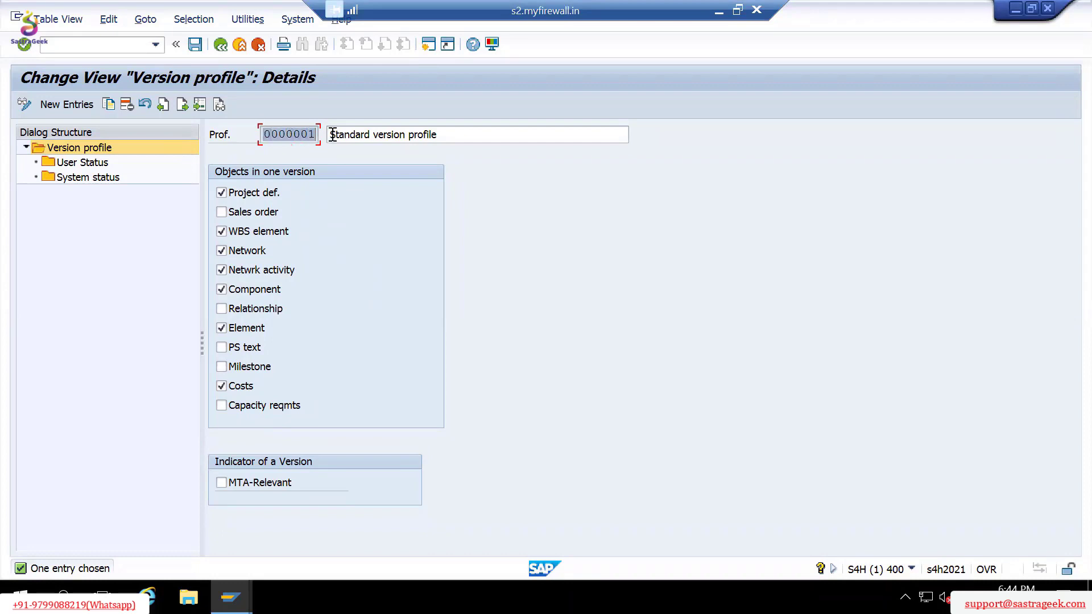
pyautogui.click(328, 139)
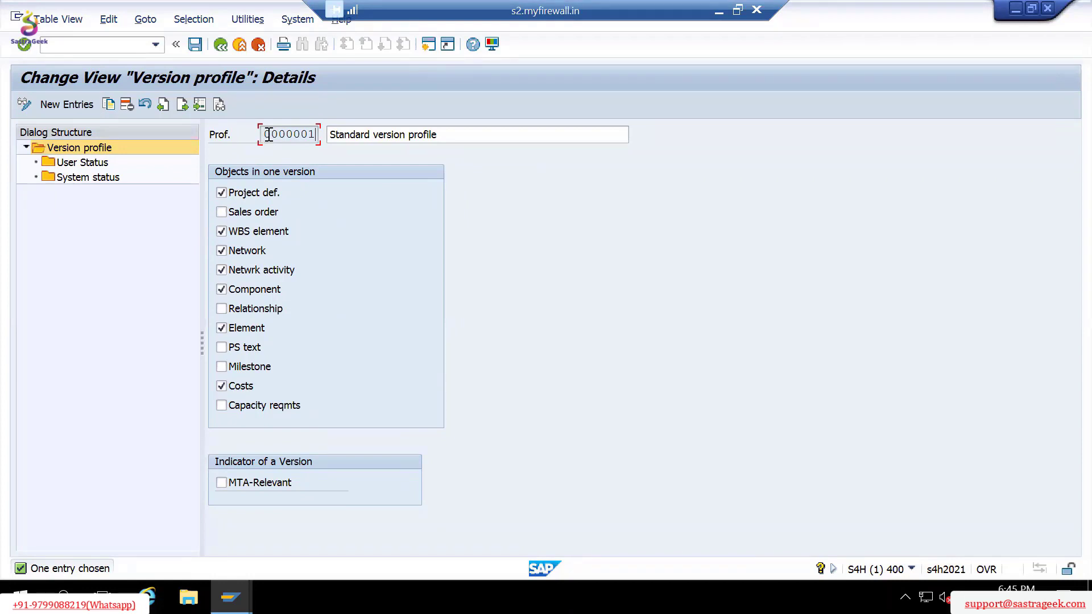
pyautogui.moveTo(263, 135); pyautogui.dragTo(328, 135)
pyautogui.click(328, 135)
# Try to add a user status entry to version profile 0000001 using status profile PS000001, looking up its user statuses, and discard the entry.
pyautogui.click(56, 162)
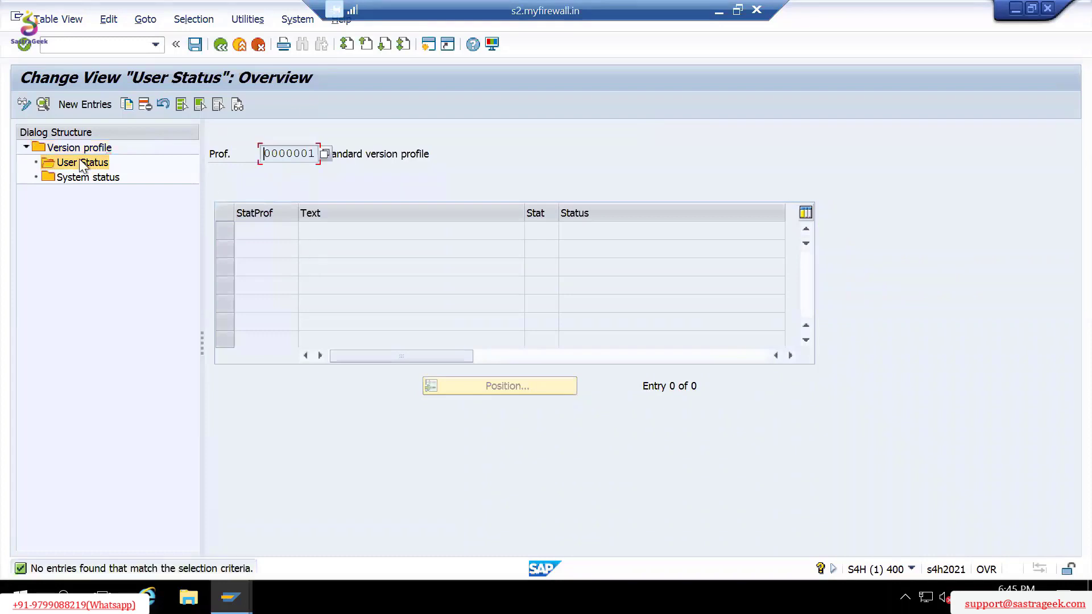
pyautogui.click(57, 177)
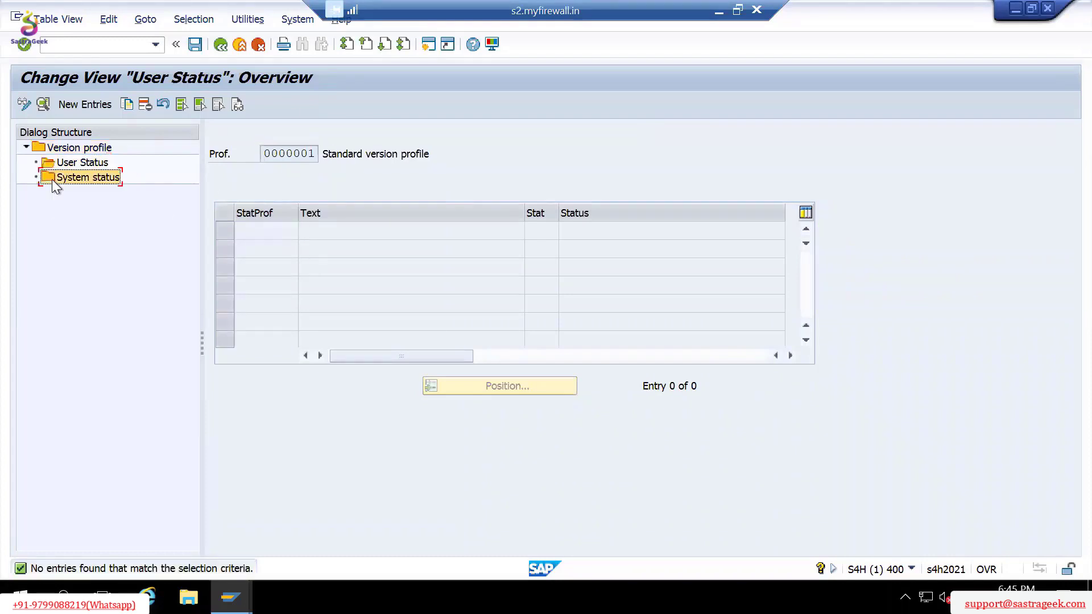
pyautogui.click(52, 165)
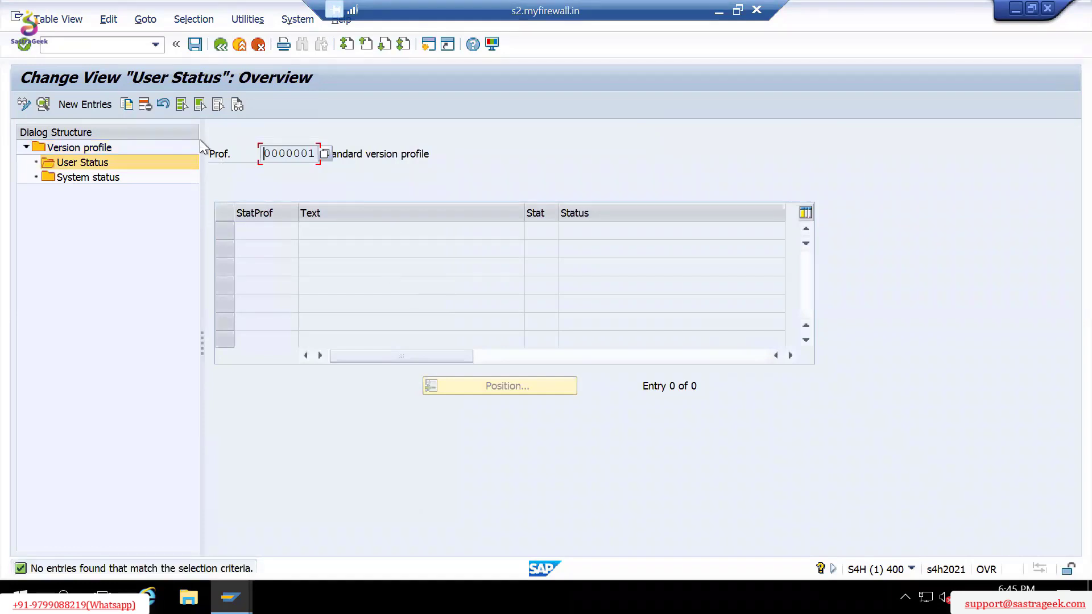
pyautogui.click(80, 104)
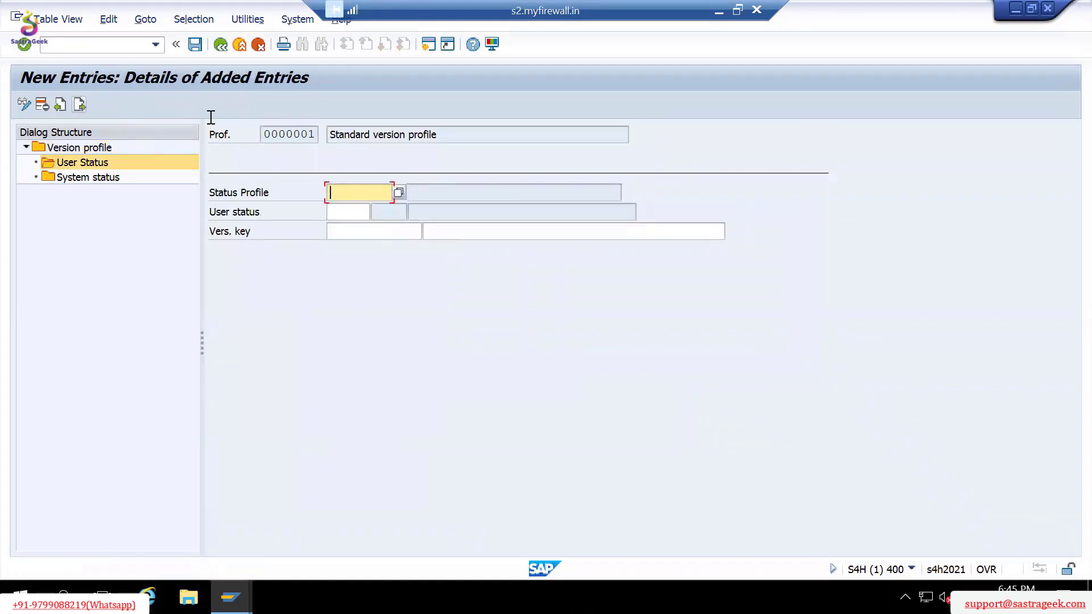
pyautogui.click(398, 192)
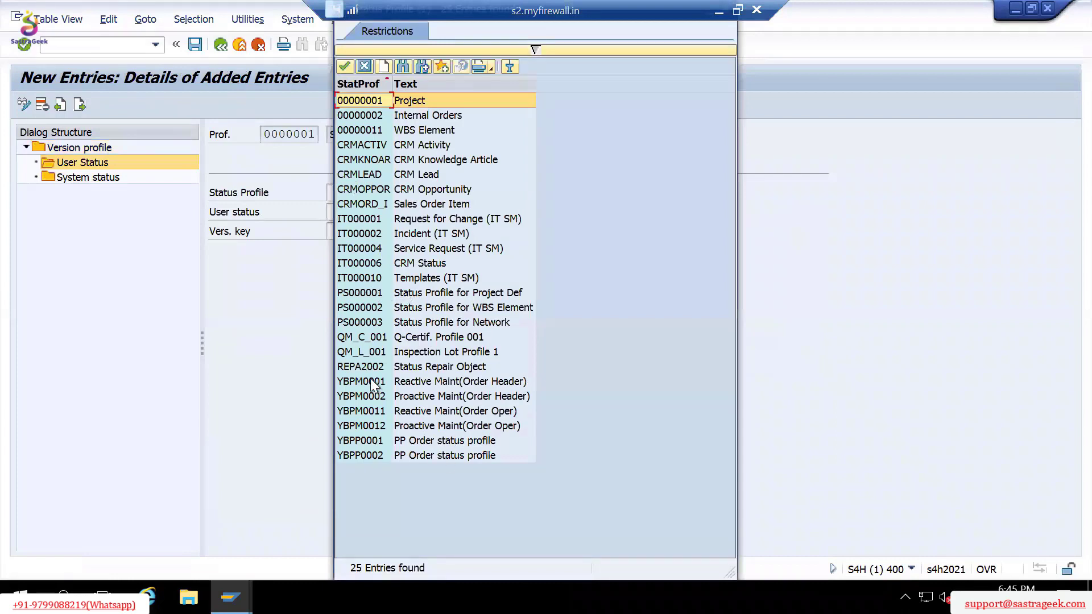
pyautogui.doubleClick(371, 292)
pyautogui.click(360, 211)
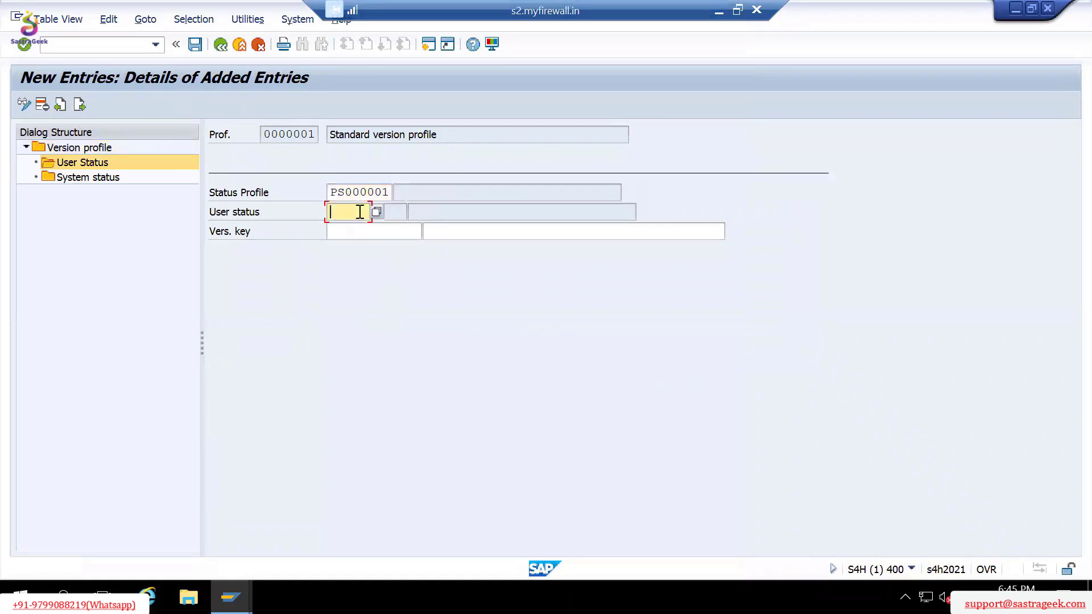
pyautogui.click(373, 213)
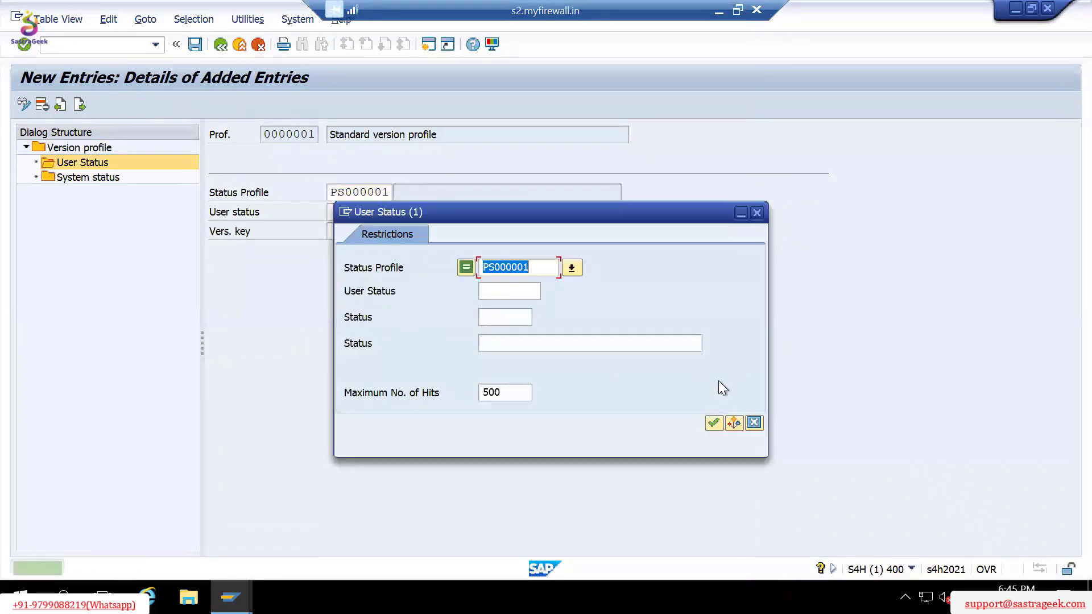
pyautogui.click(714, 424)
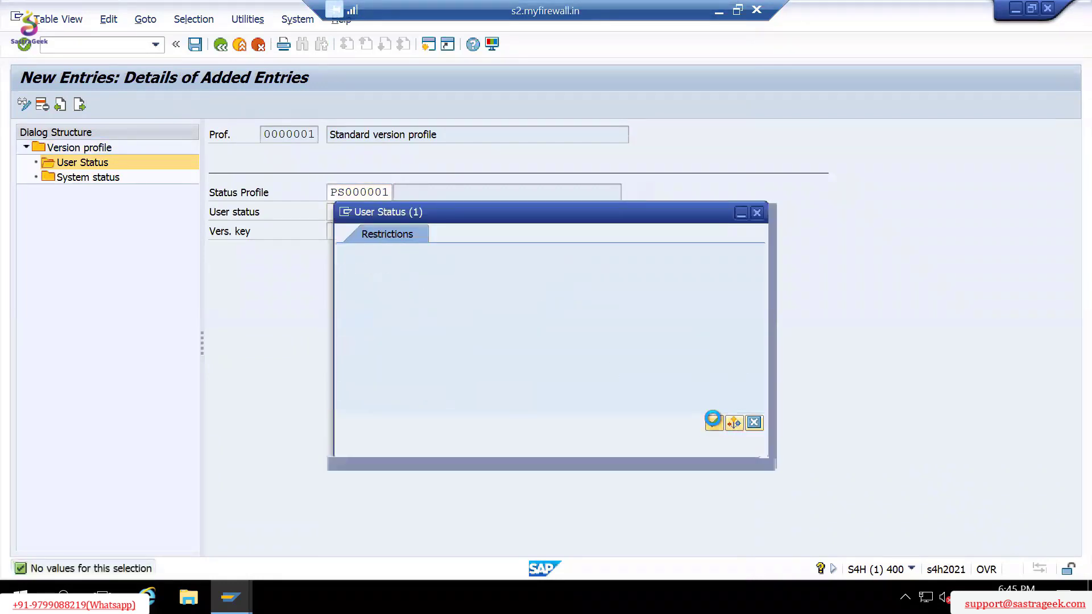
pyautogui.click(753, 422)
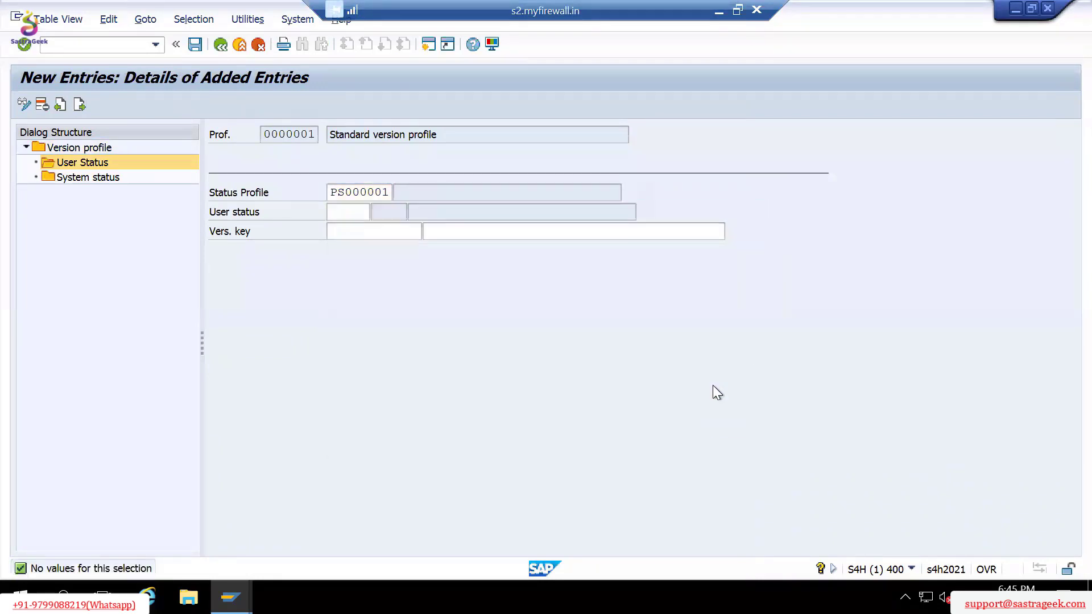
pyautogui.click(256, 45)
pyautogui.click(257, 45)
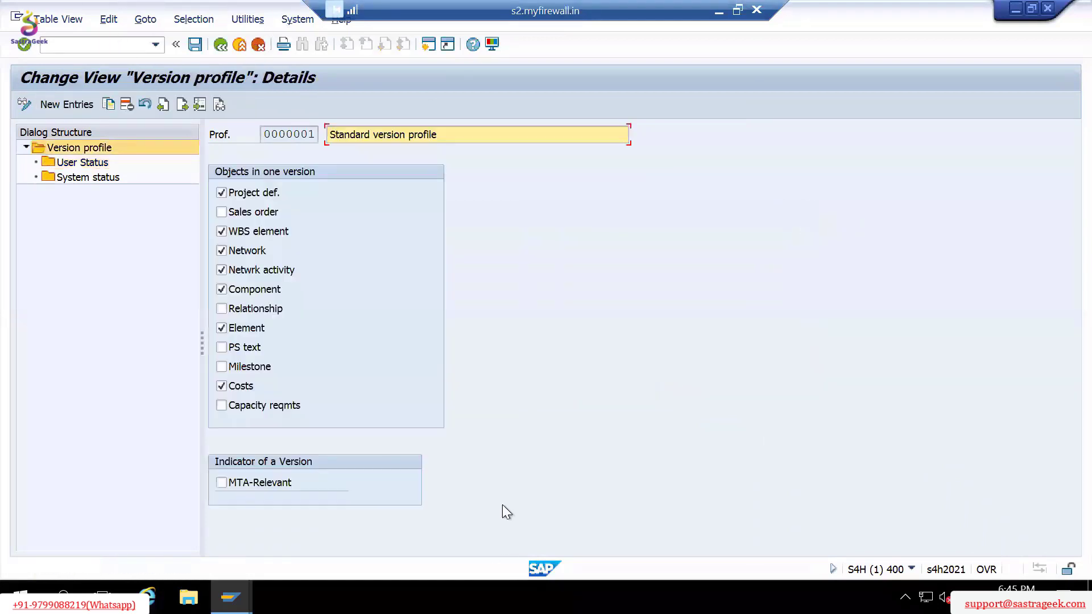
# Switch to Project Builder and check the system status of the WBS element Construction of House and its project definition A/0002.
pyautogui.hotkey('alt', 'Tab')
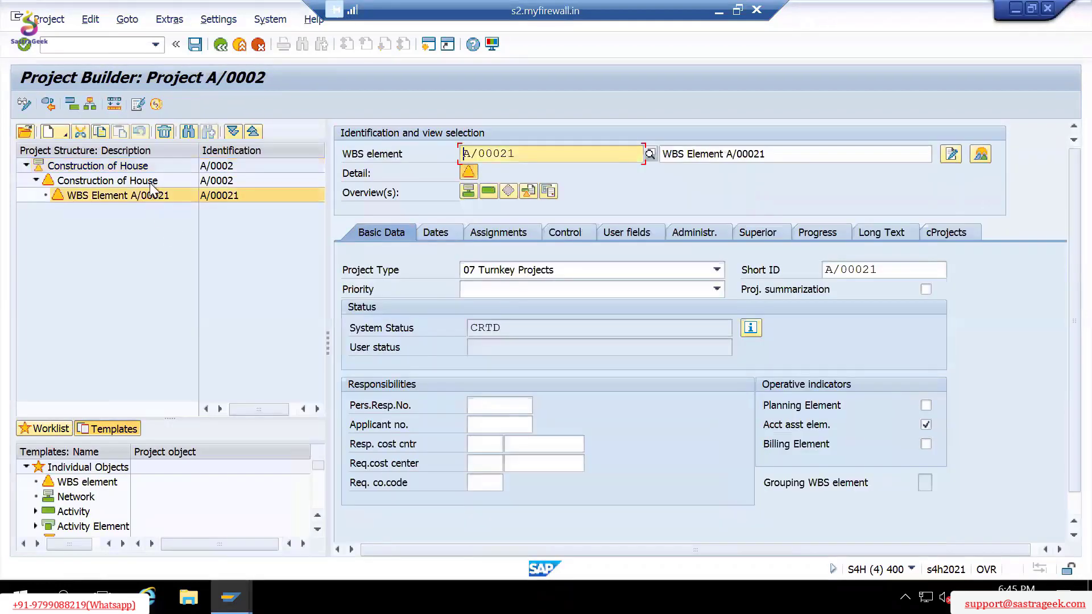
pyautogui.click(149, 180)
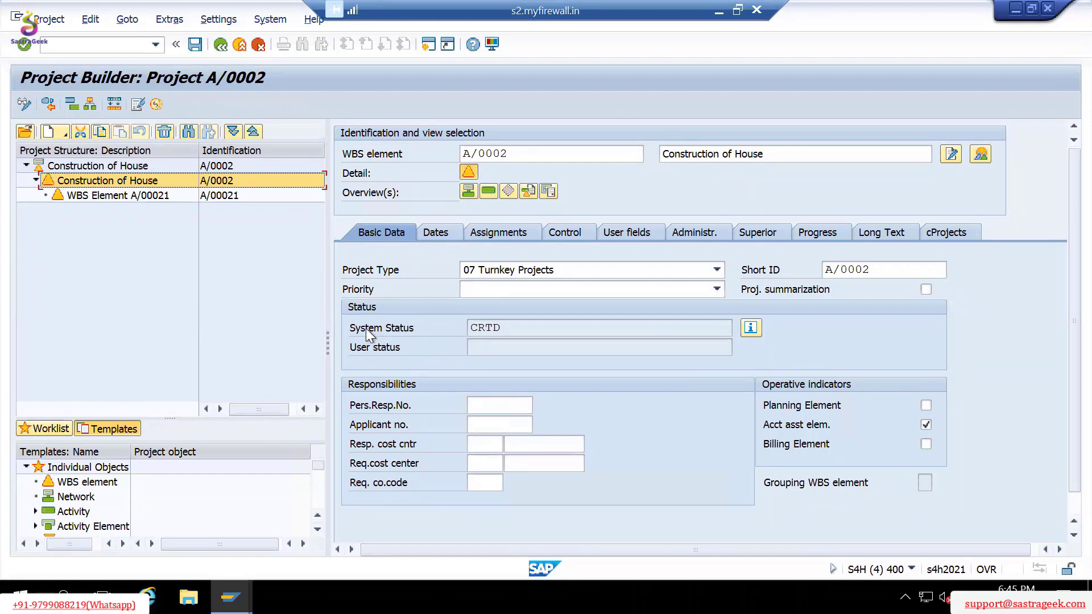
pyautogui.click(358, 306)
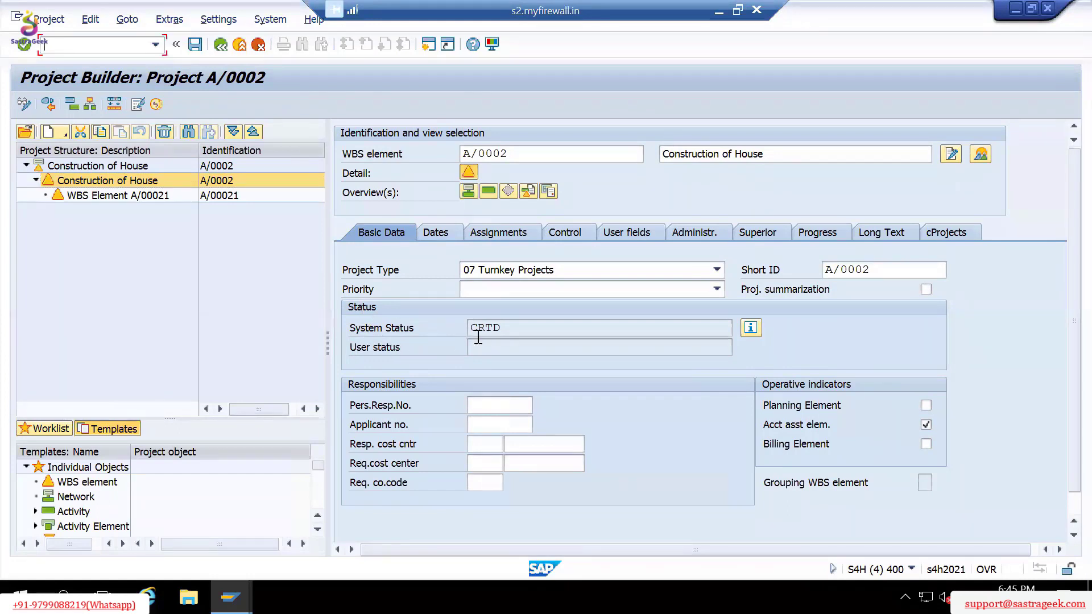
pyautogui.moveTo(512, 329); pyautogui.dragTo(469, 330)
pyautogui.click(194, 165)
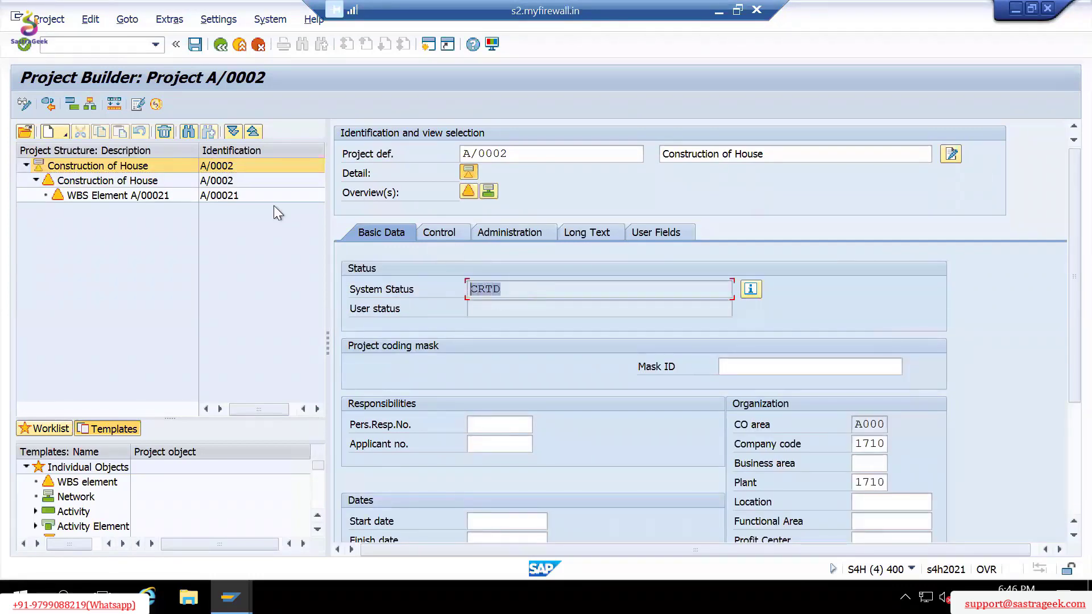
pyautogui.click(145, 183)
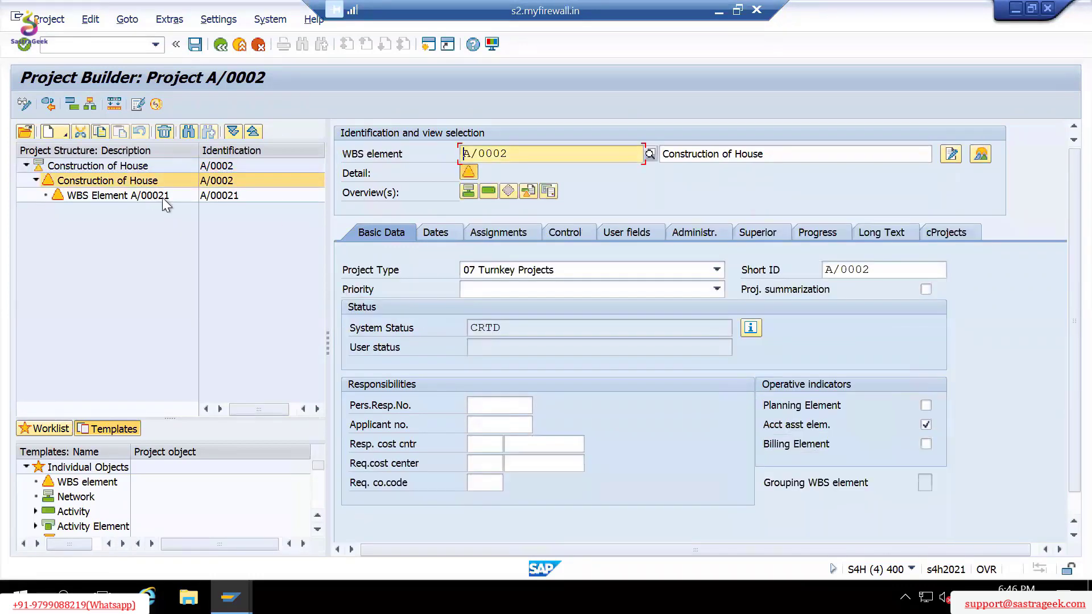
pyautogui.moveTo(522, 328); pyautogui.dragTo(470, 332)
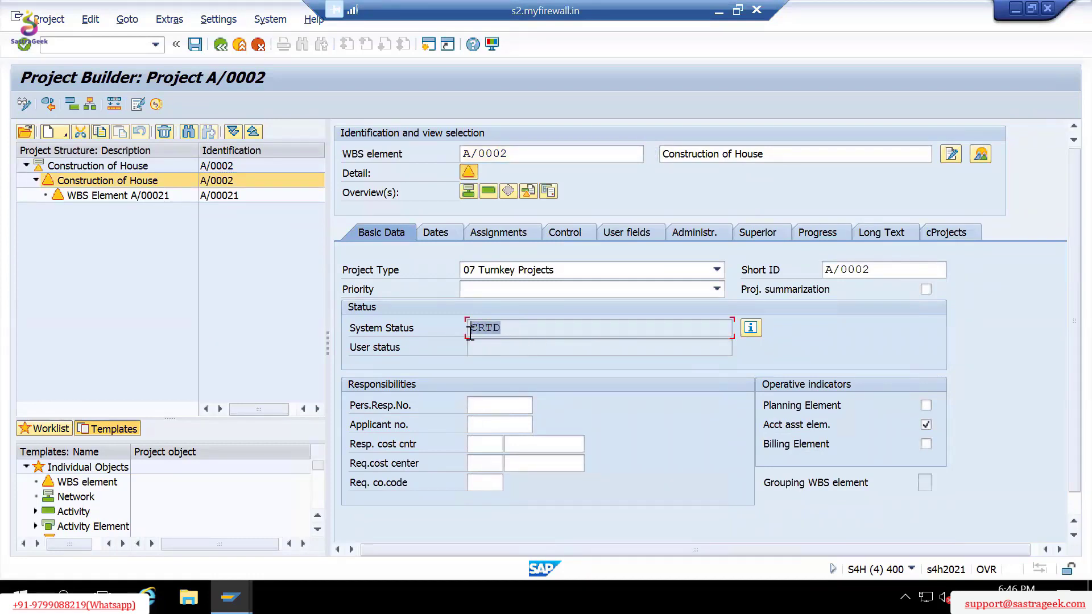
pyautogui.click(470, 333)
pyautogui.moveTo(507, 327); pyautogui.dragTo(464, 329)
pyautogui.click(464, 330)
# Leave the remote session, open the User status presentation in the Presentations folder and examine the rules for the INIT status.
pyautogui.click(719, 10)
pyautogui.click(546, 589)
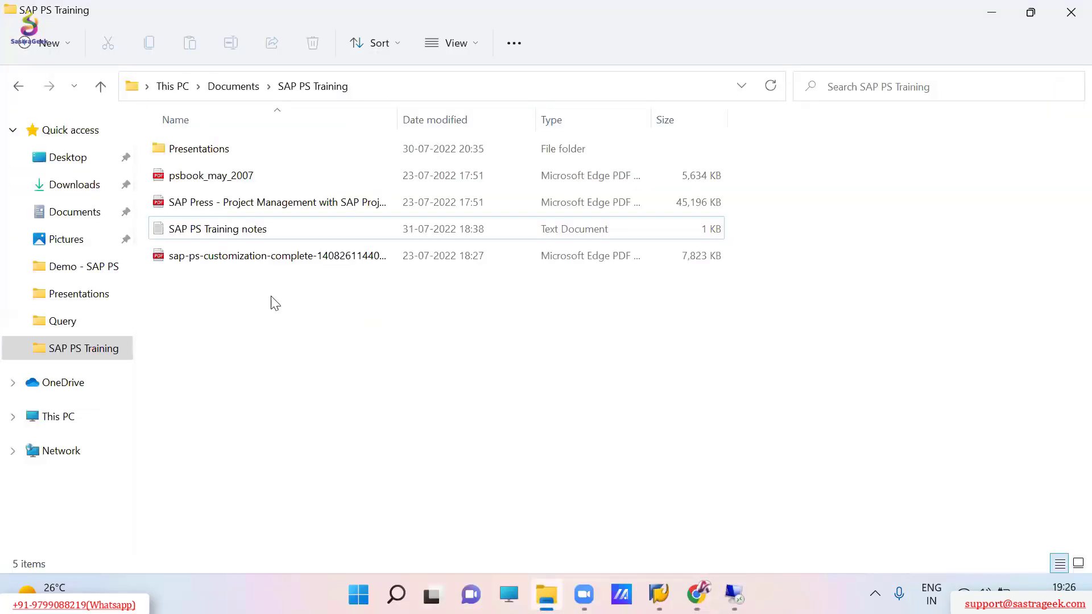
pyautogui.doubleClick(215, 157)
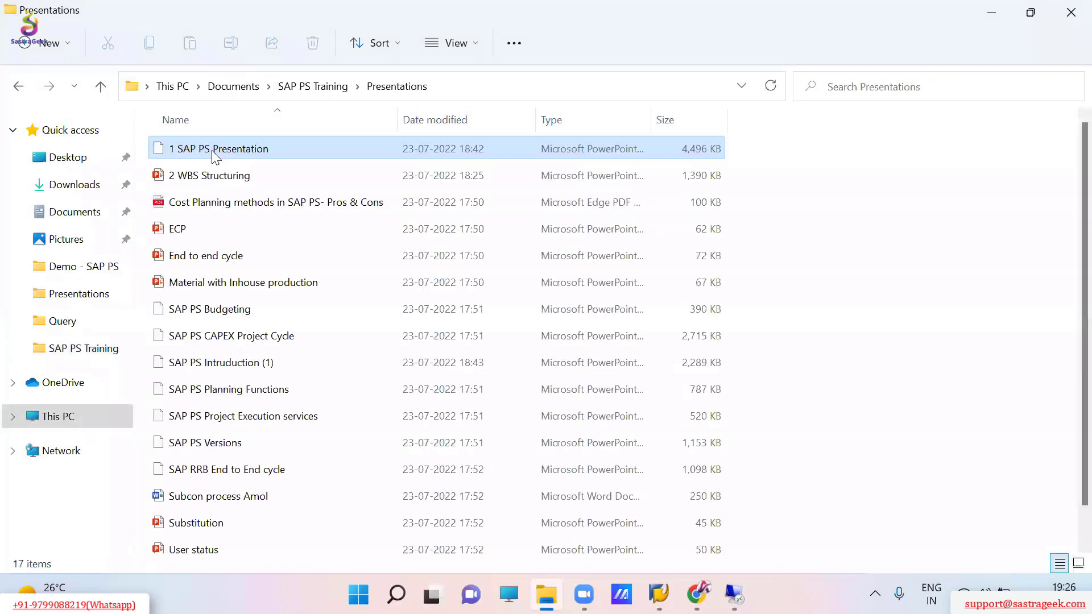
pyautogui.scroll(-1, 305, 346)
pyautogui.doubleClick(216, 514)
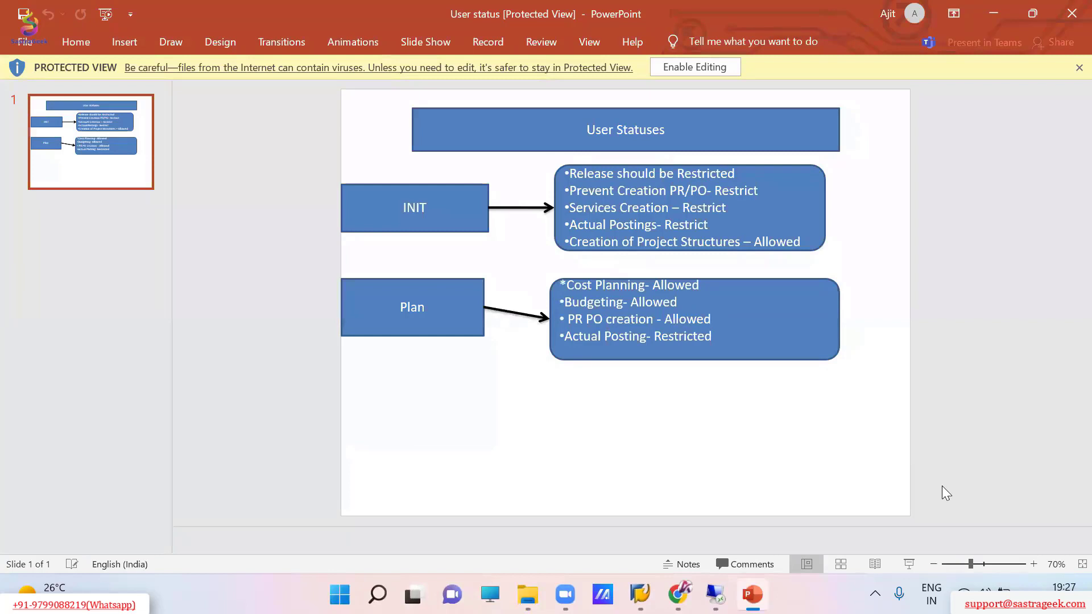
pyautogui.click(416, 209)
pyautogui.click(381, 206)
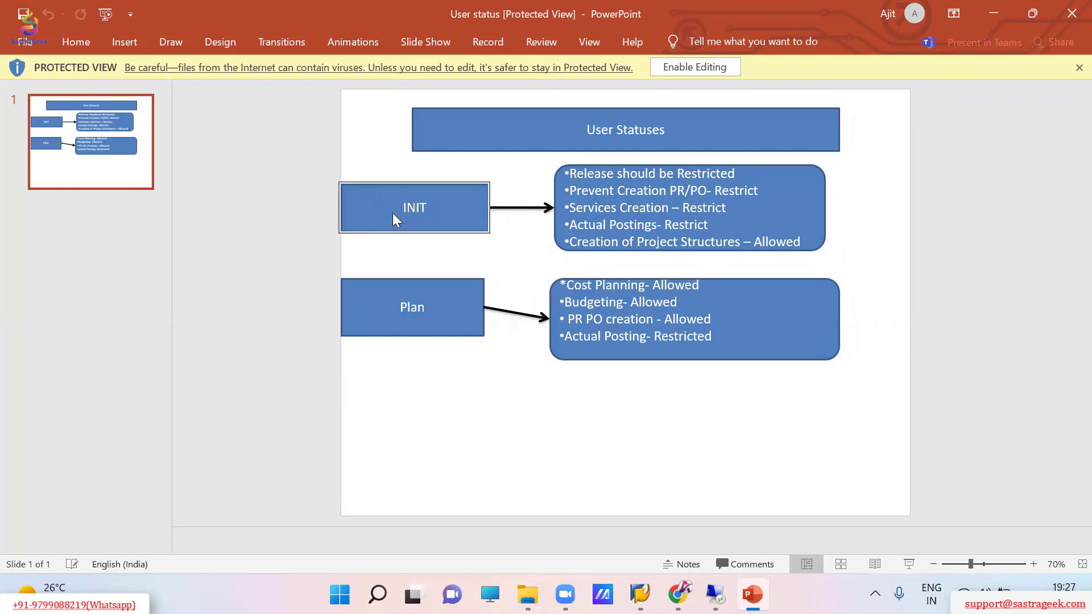
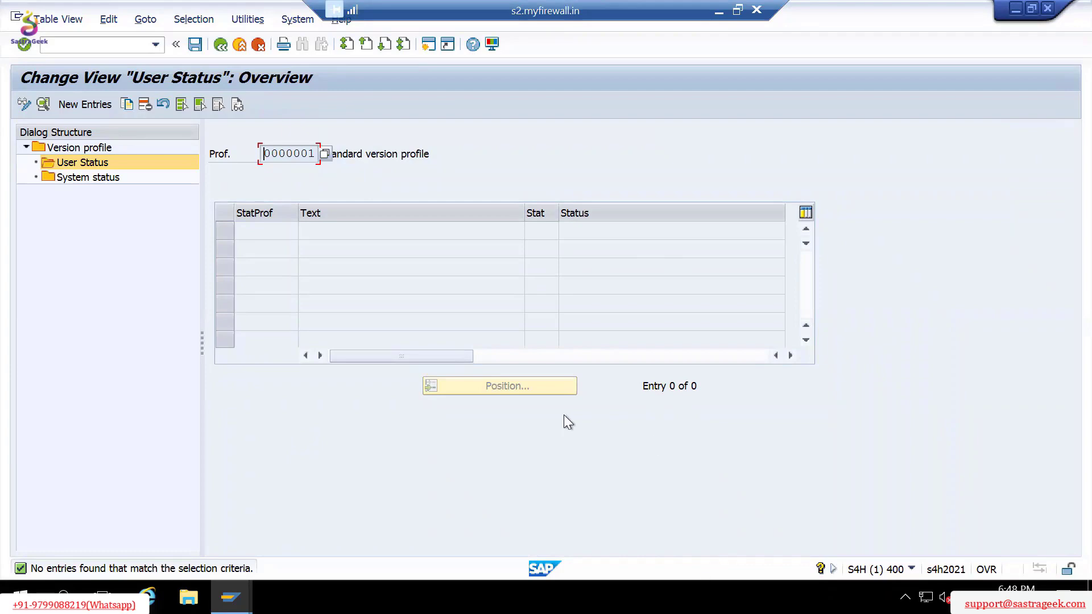
# Return to Project Builder and release the project definition Construction of House, A/0002.
pyautogui.hotkey('alt', 'Tab')
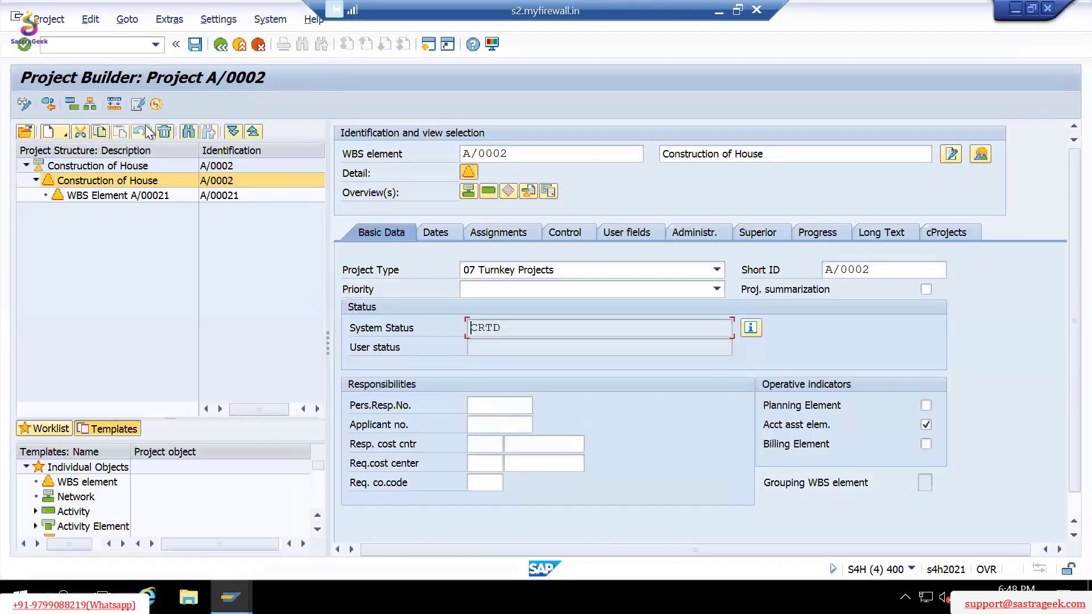
pyautogui.click(108, 167)
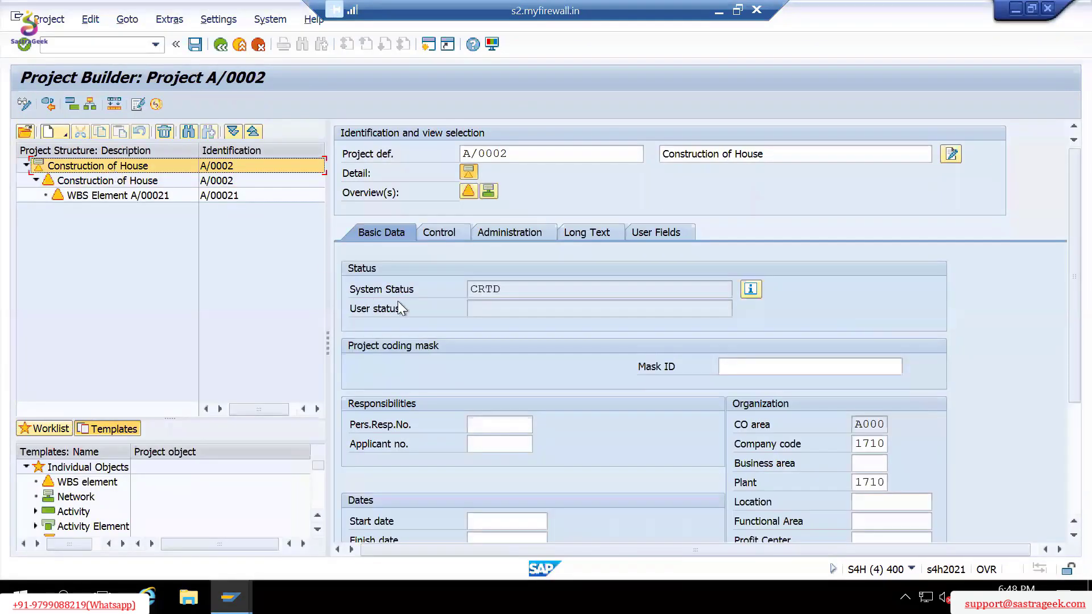
pyautogui.doubleClick(472, 289)
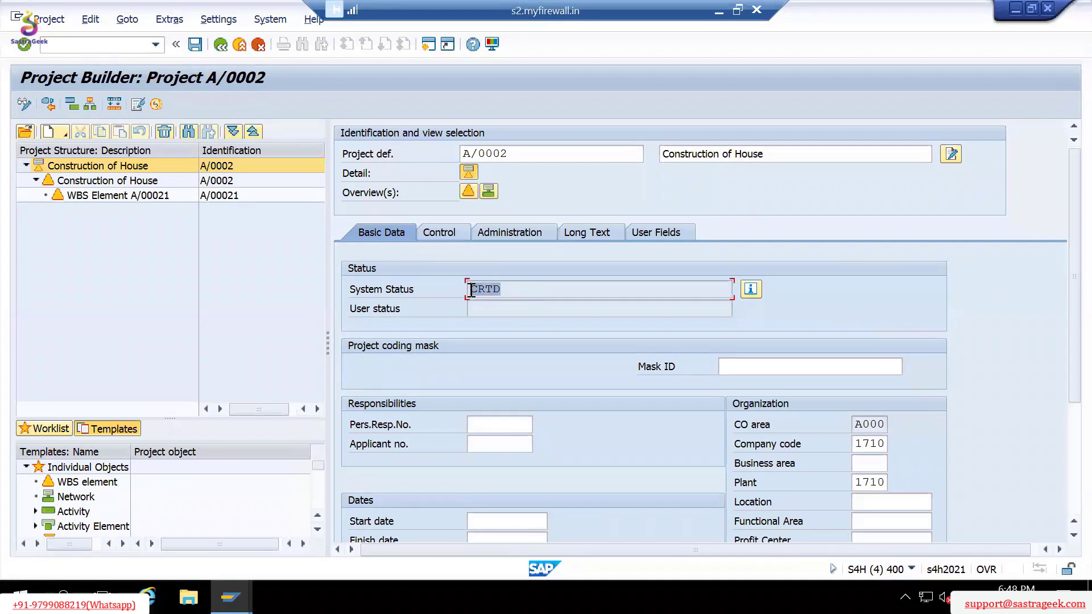
pyautogui.click(86, 22)
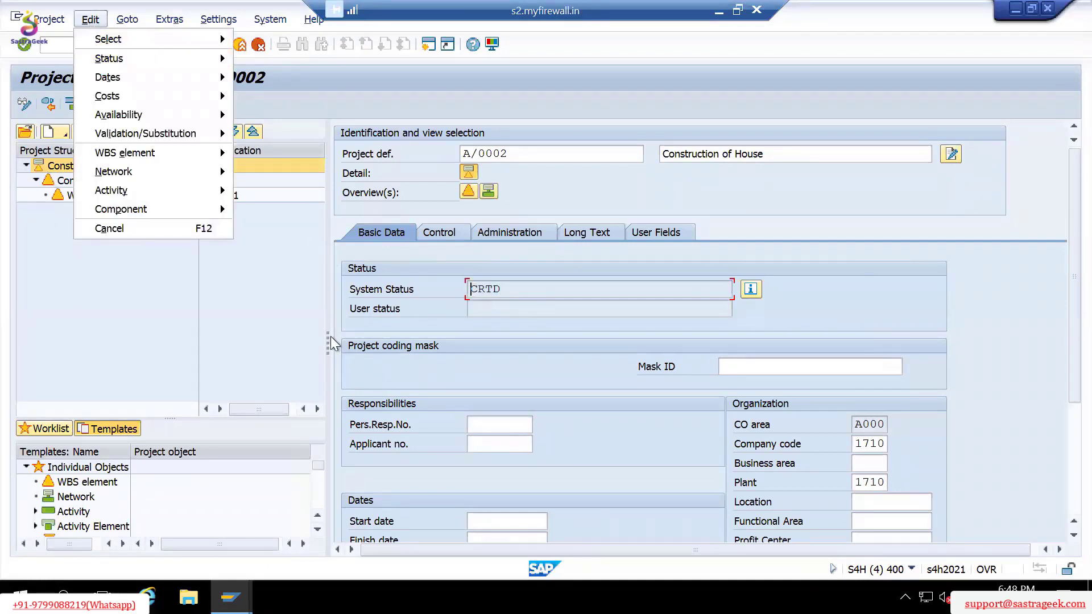
pyautogui.click(246, 299)
pyautogui.click(165, 166)
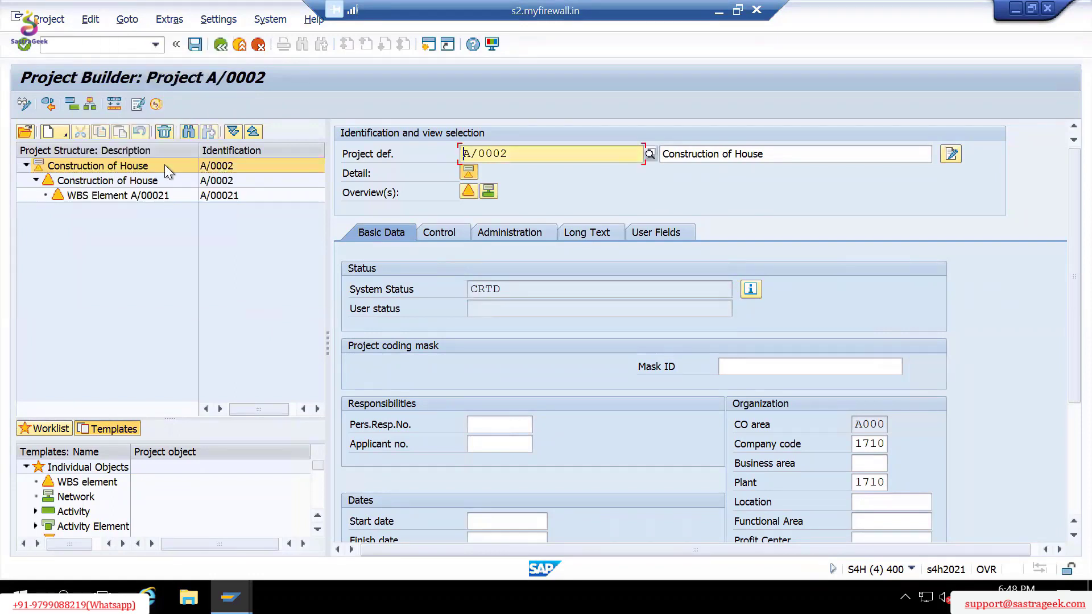
pyautogui.click(90, 19)
pyautogui.moveTo(110, 59)
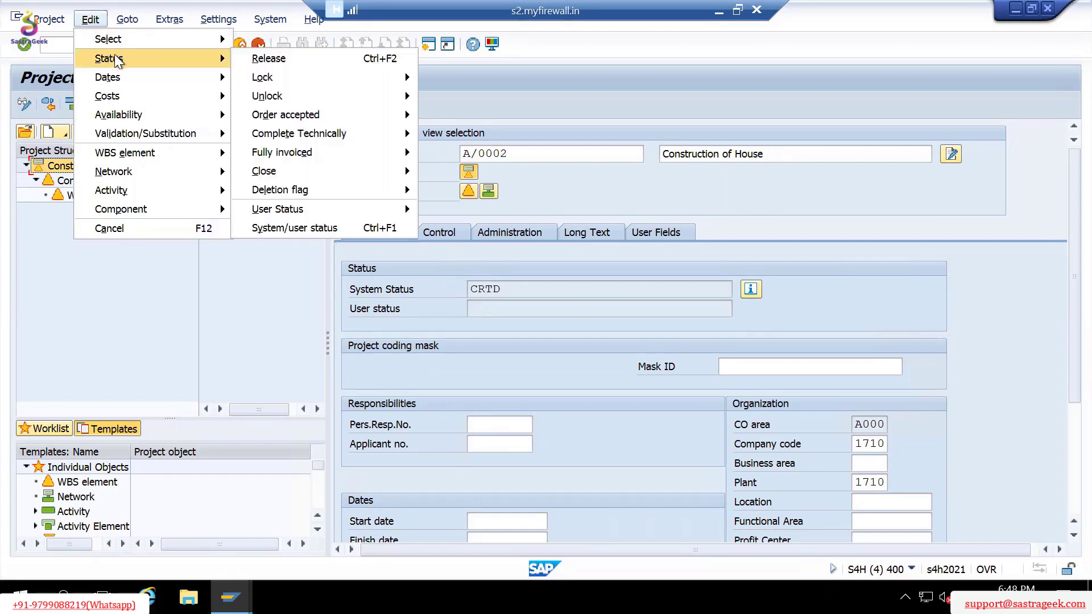
pyautogui.click(257, 52)
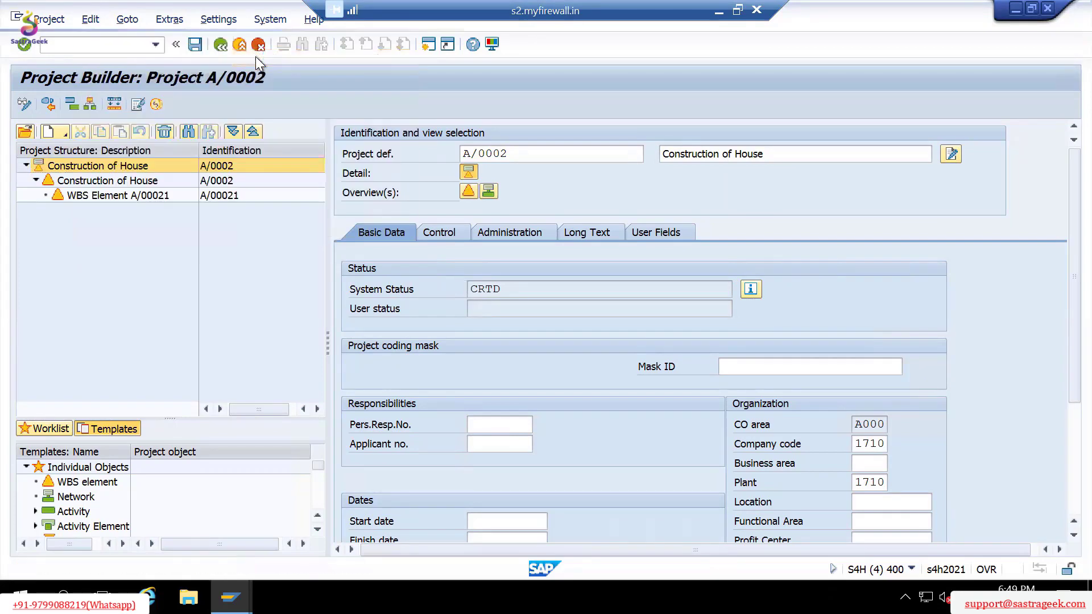
pyautogui.click(480, 288)
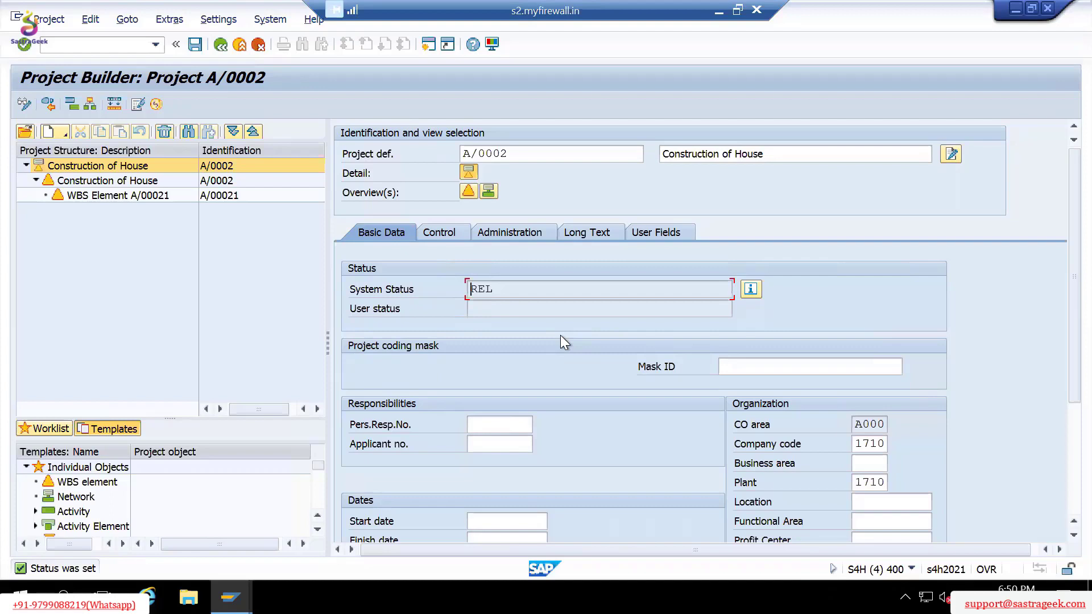
# Examine the active system status in the status details of project definition A/0002 and return to the project.
pyautogui.click(751, 290)
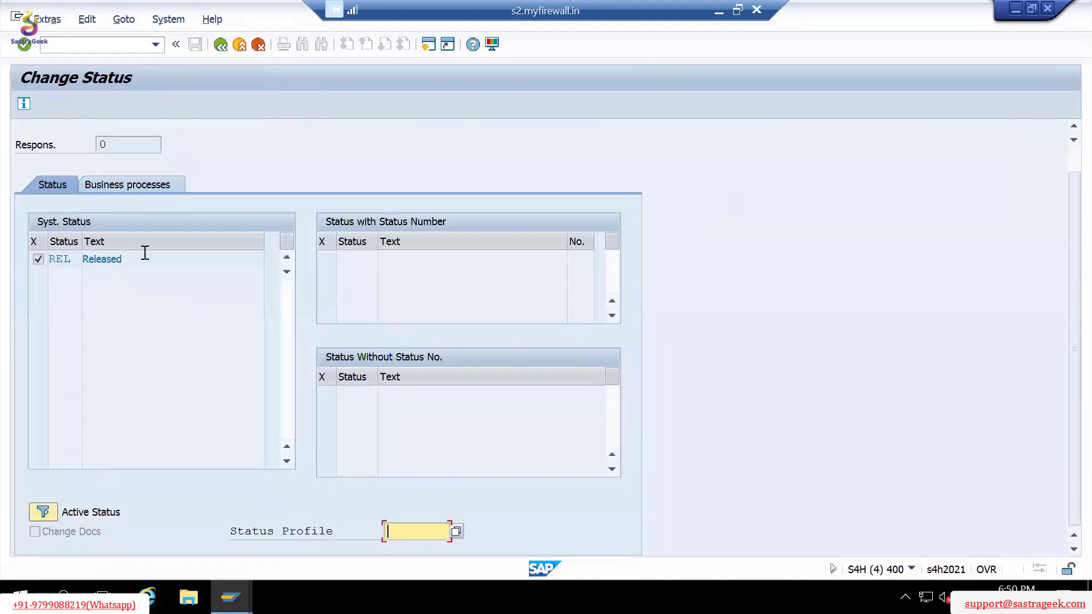
pyautogui.click(89, 259)
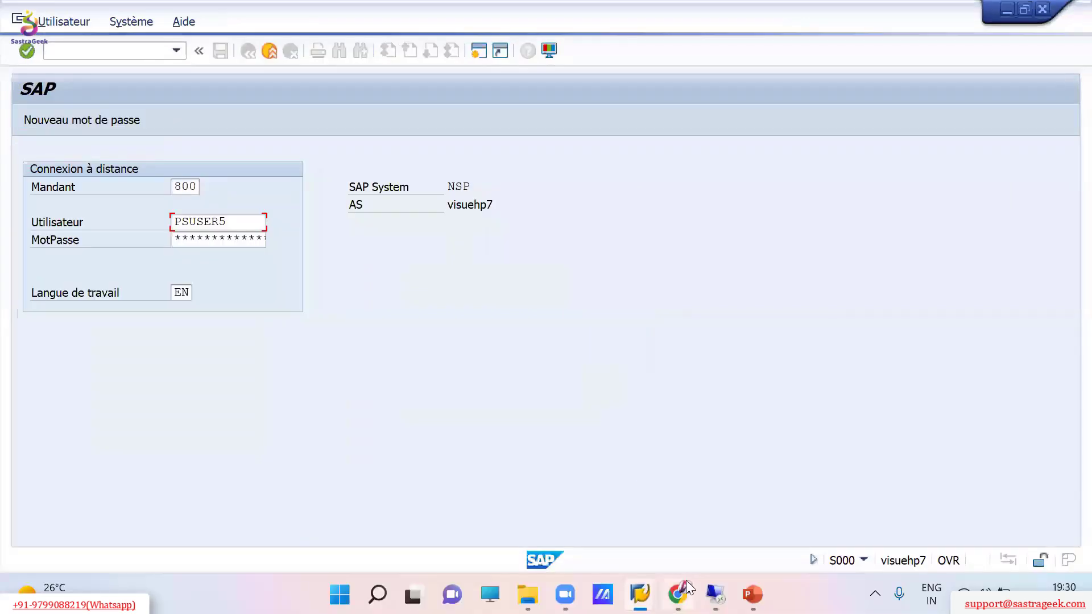
pyautogui.moveTo(686, 579)
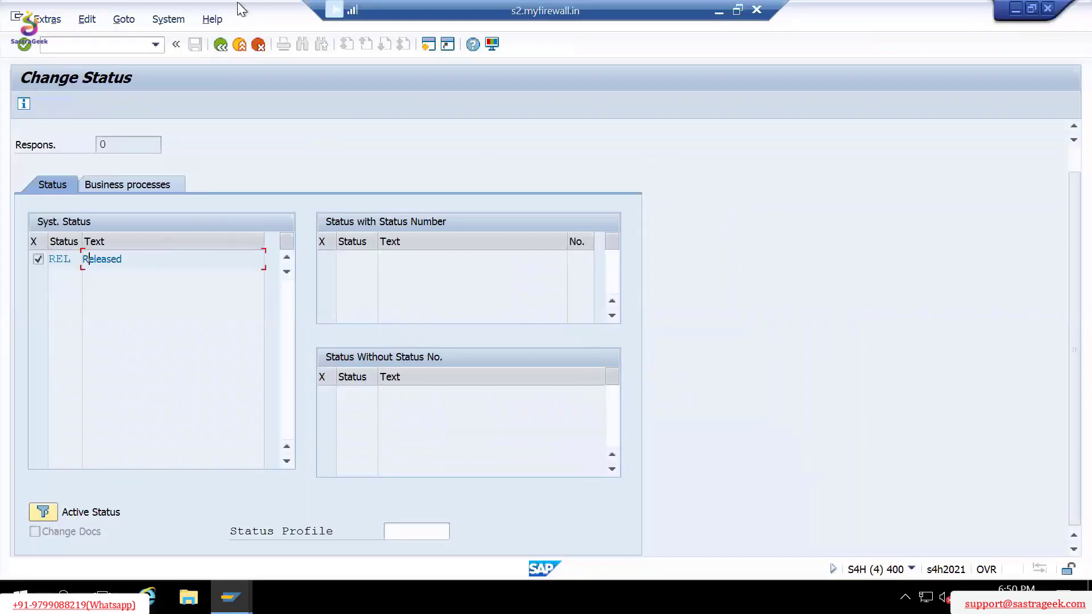
pyautogui.click(221, 44)
pyautogui.click(139, 227)
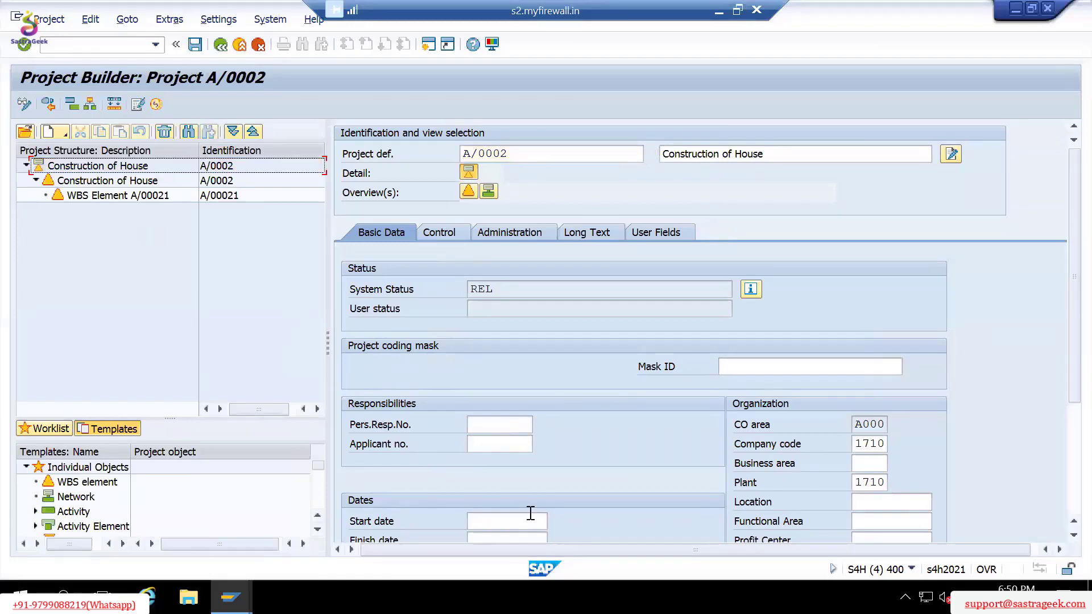
# Return to version profile 0000001 and open its system status details to examine the version key.
pyautogui.hotkey('alt', 'Tab')
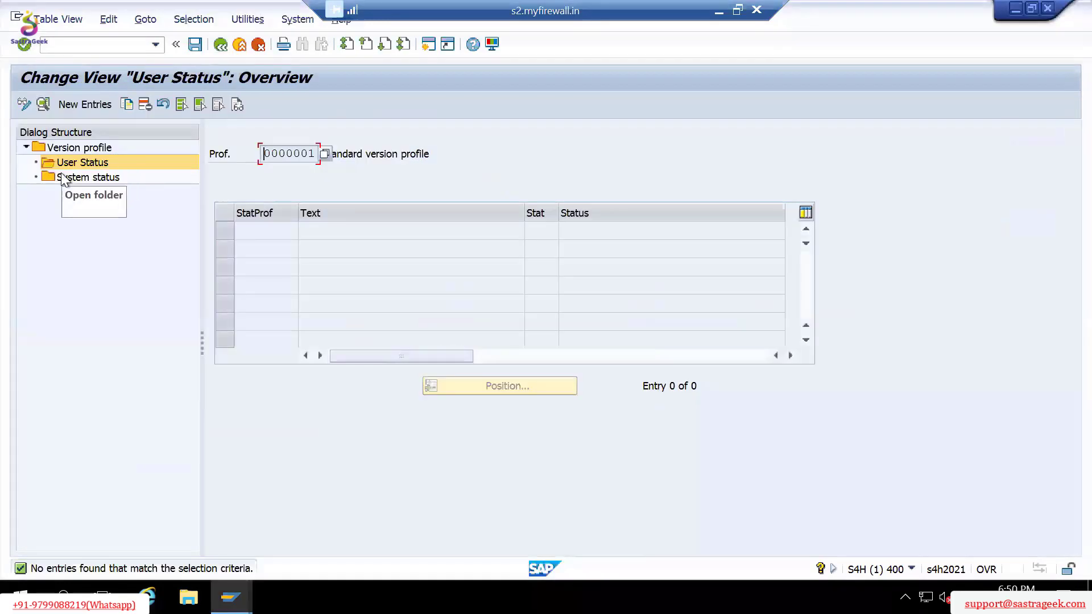
pyautogui.doubleClick(62, 175)
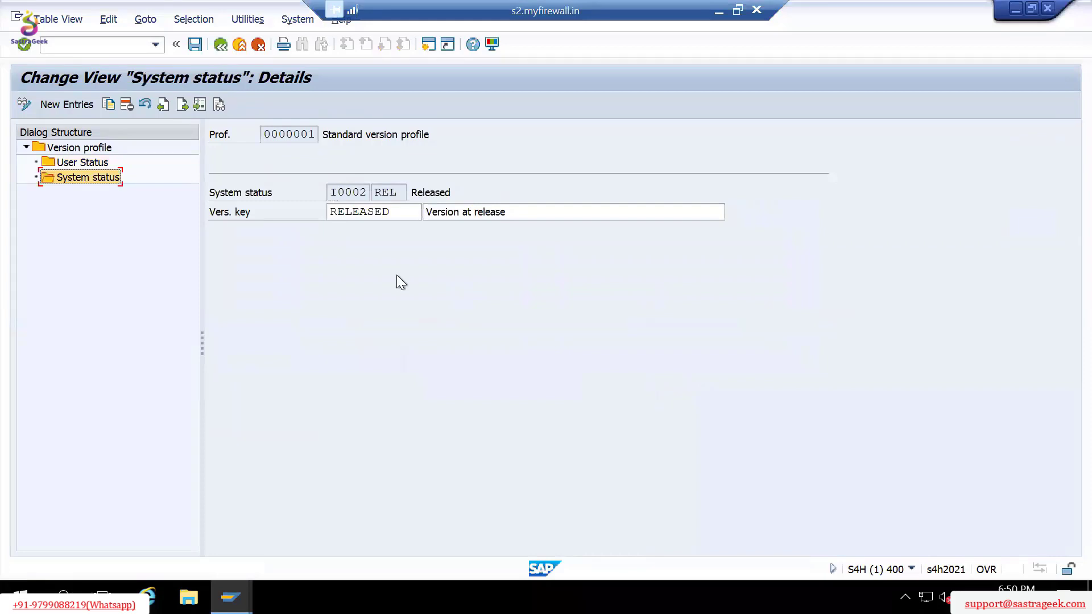
# Examine system status I0002 in version profile 0000001 and return to the IMG structure.
pyautogui.moveTo(334, 193); pyautogui.dragTo(368, 193)
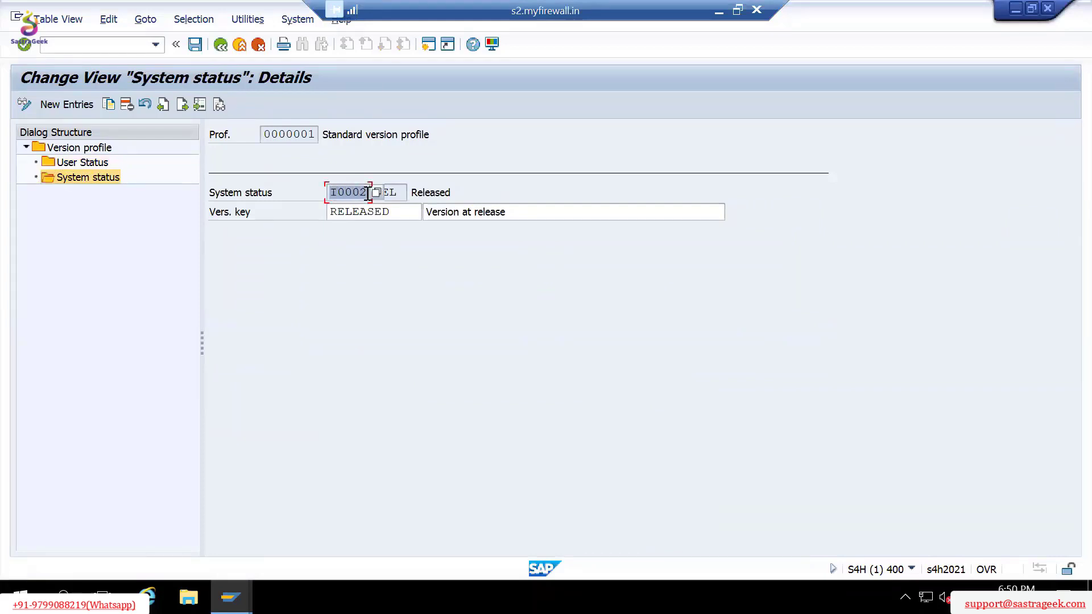
pyautogui.click(368, 193)
pyautogui.click(258, 45)
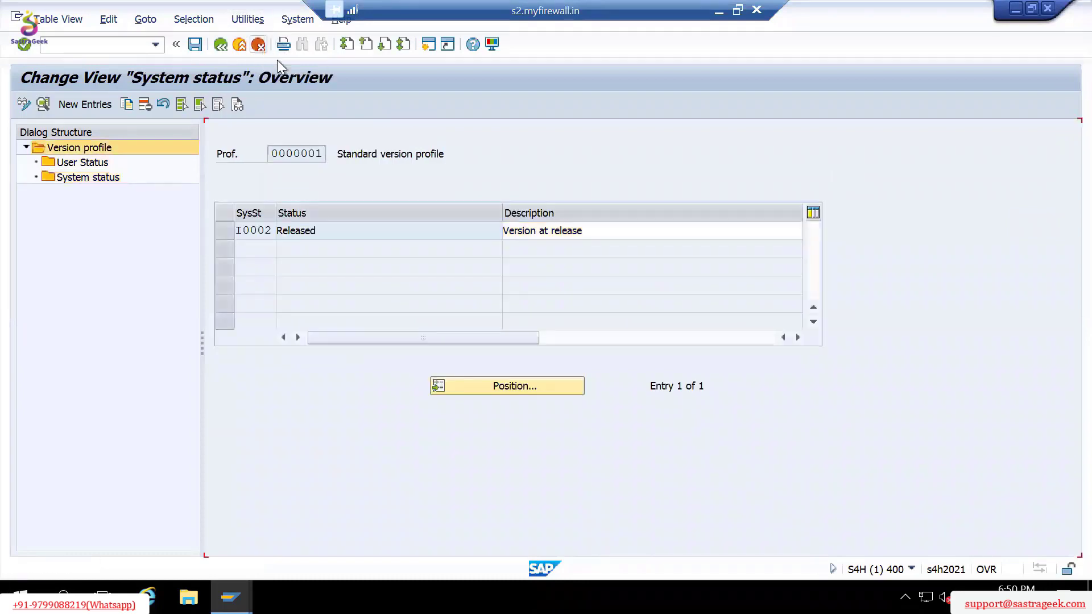
pyautogui.click(263, 49)
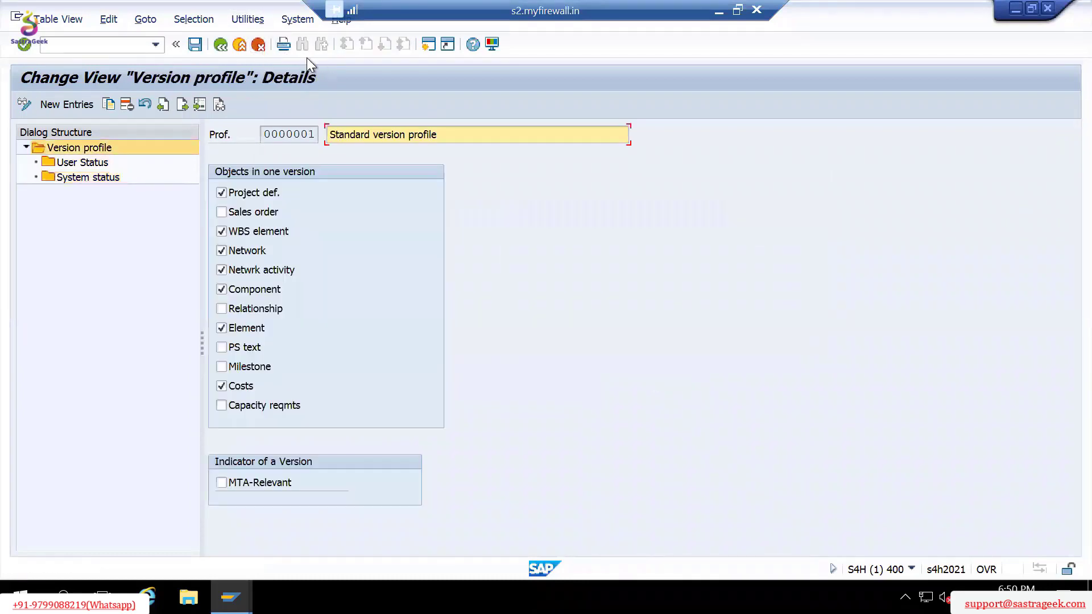
pyautogui.click(260, 45)
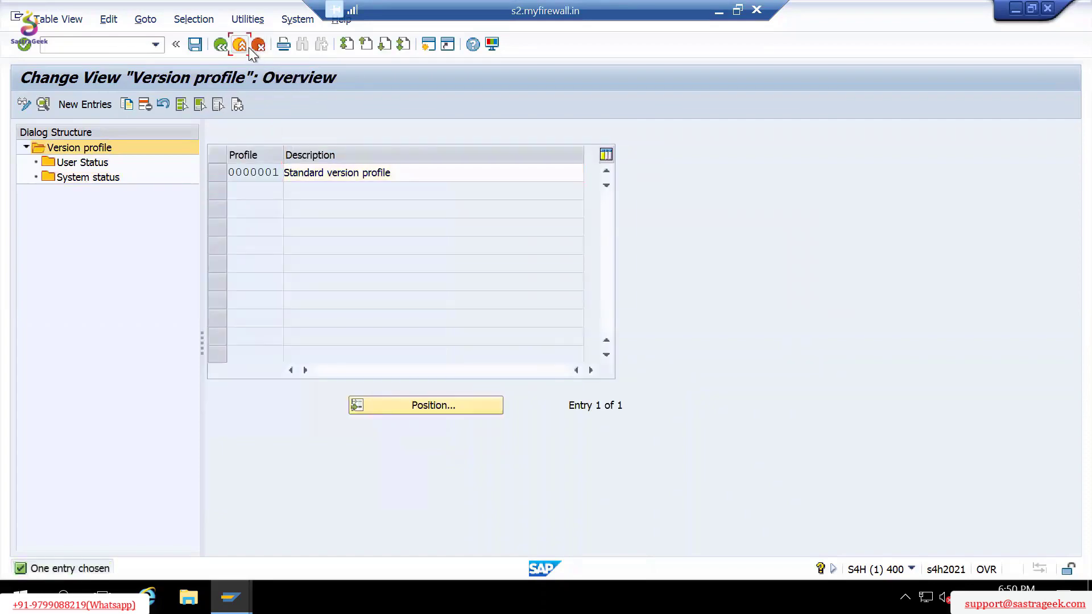
pyautogui.click(249, 48)
# Open the details of project profile PS00002 from the project profile customizing activity.
pyautogui.scroll(3, 104, 233)
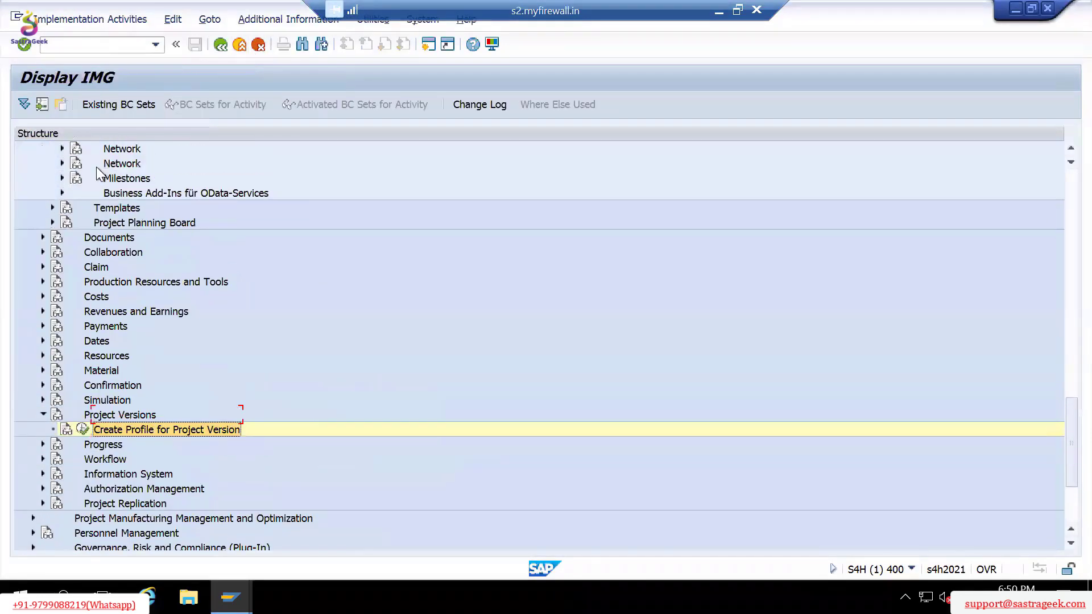
pyautogui.scroll(5, 96, 168)
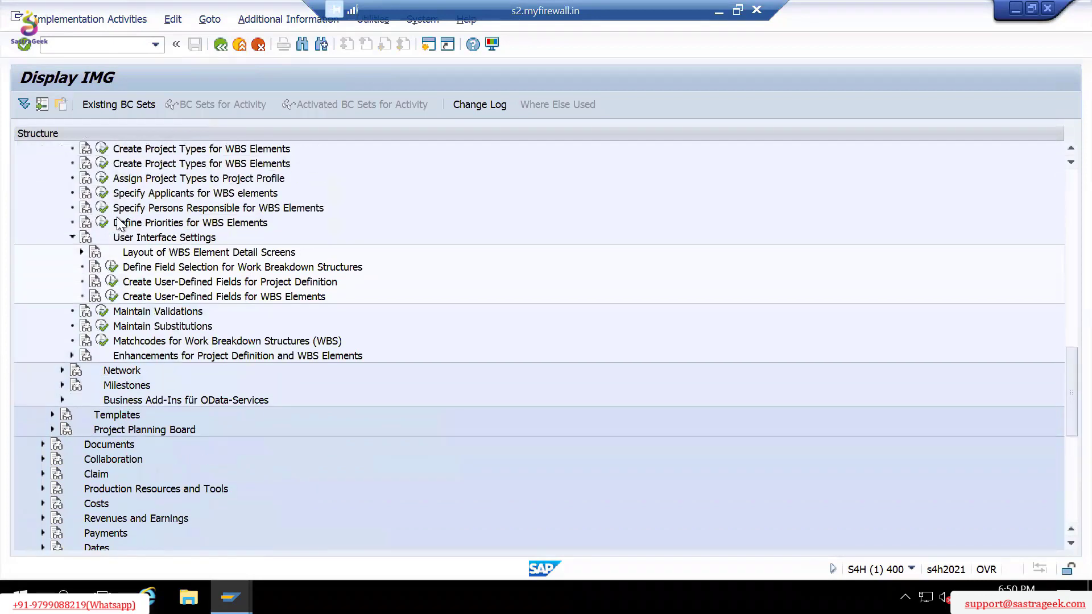
pyautogui.scroll(2, 119, 223)
pyautogui.click(106, 236)
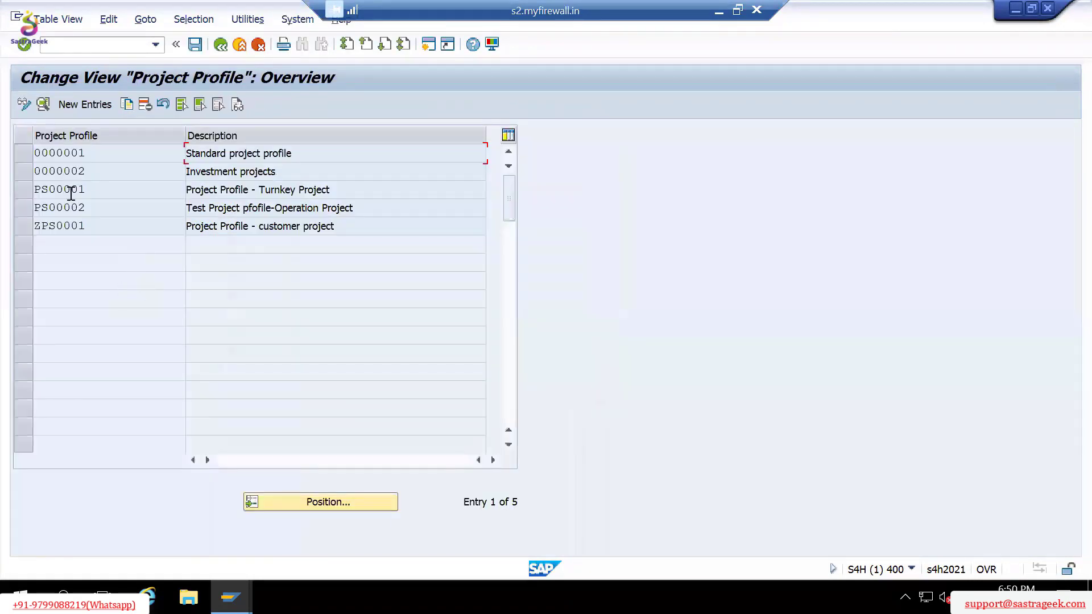
pyautogui.doubleClick(62, 208)
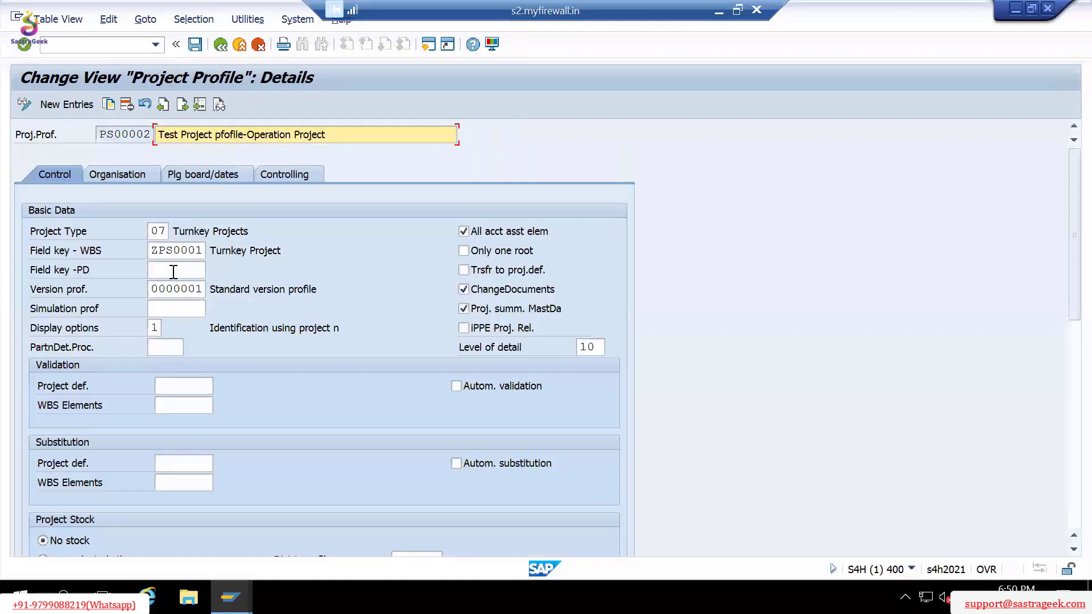
# Check the possible entries for the simulation profile in project profile PS00002 without editing any entries.
pyautogui.click(173, 289)
pyautogui.click(165, 310)
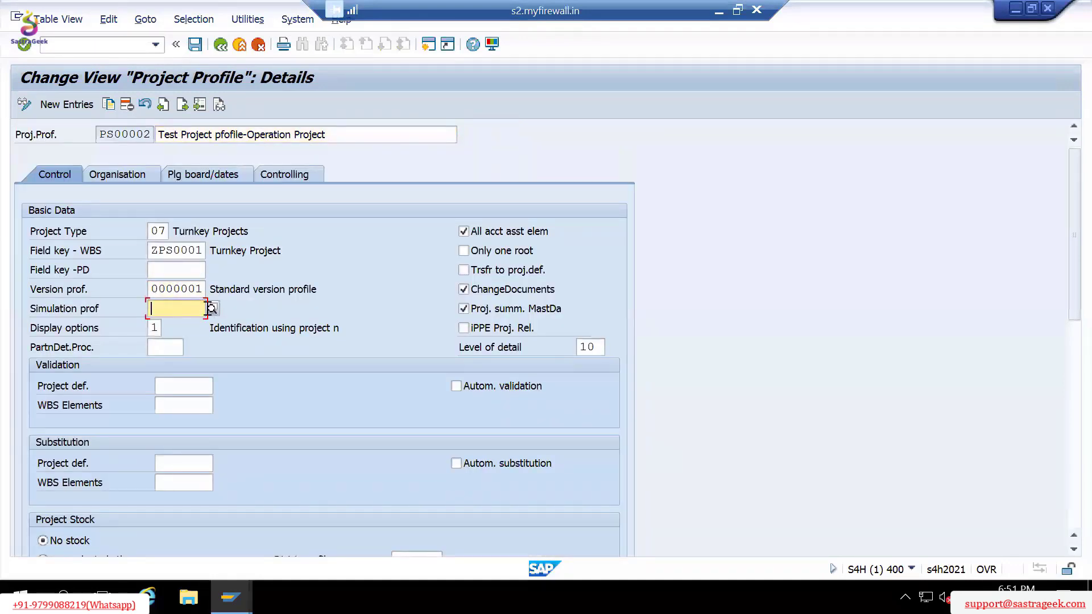
pyautogui.click(211, 309)
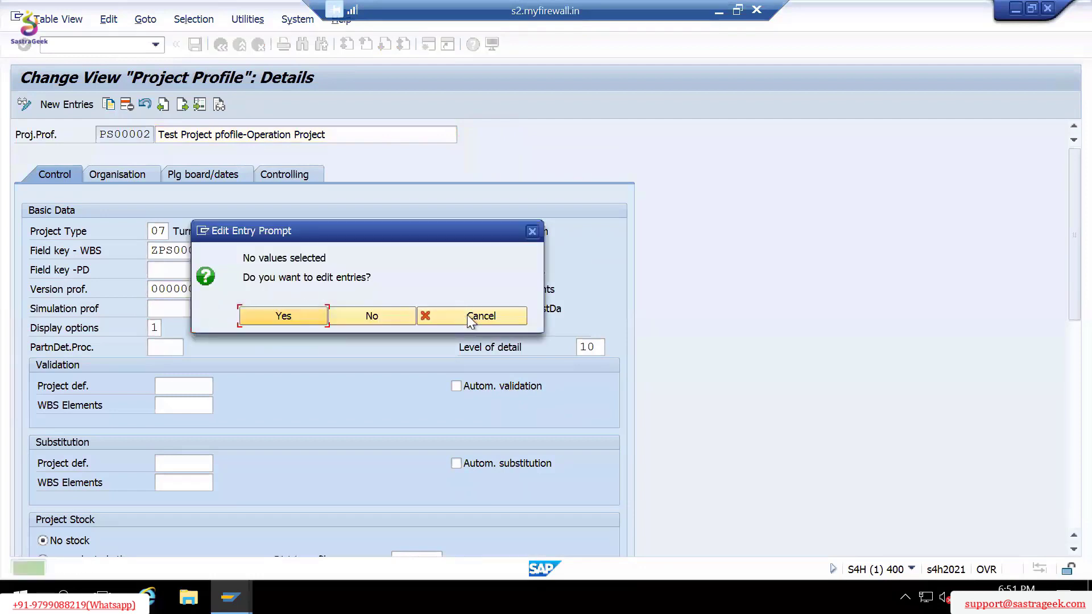
pyautogui.click(461, 315)
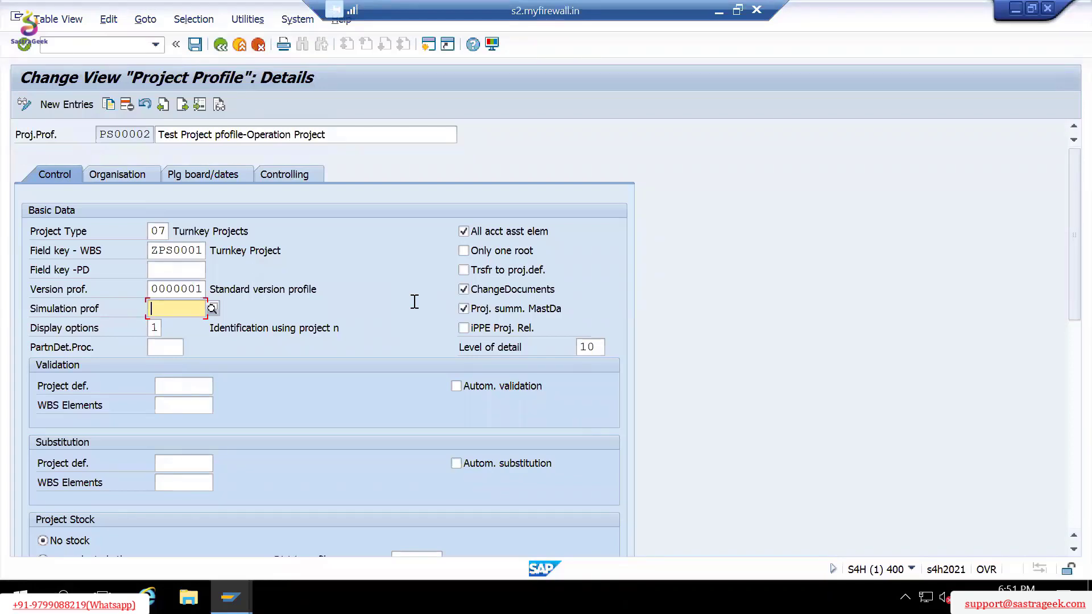
# Examine the available display options for WBS elements and close the list without changing the selection.
pyautogui.click(154, 328)
pyautogui.click(168, 328)
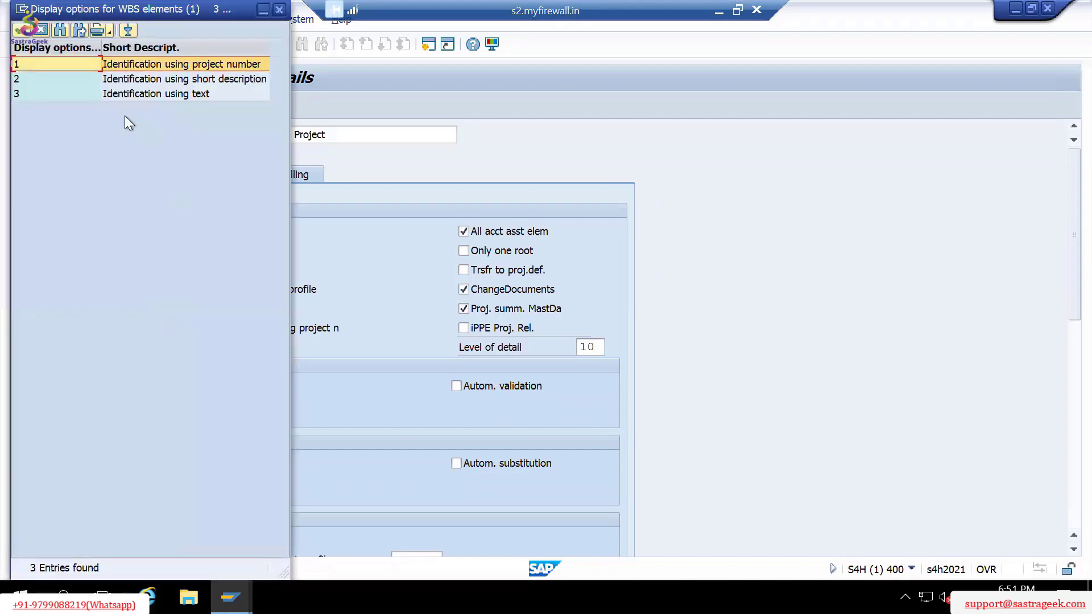
pyautogui.click(134, 67)
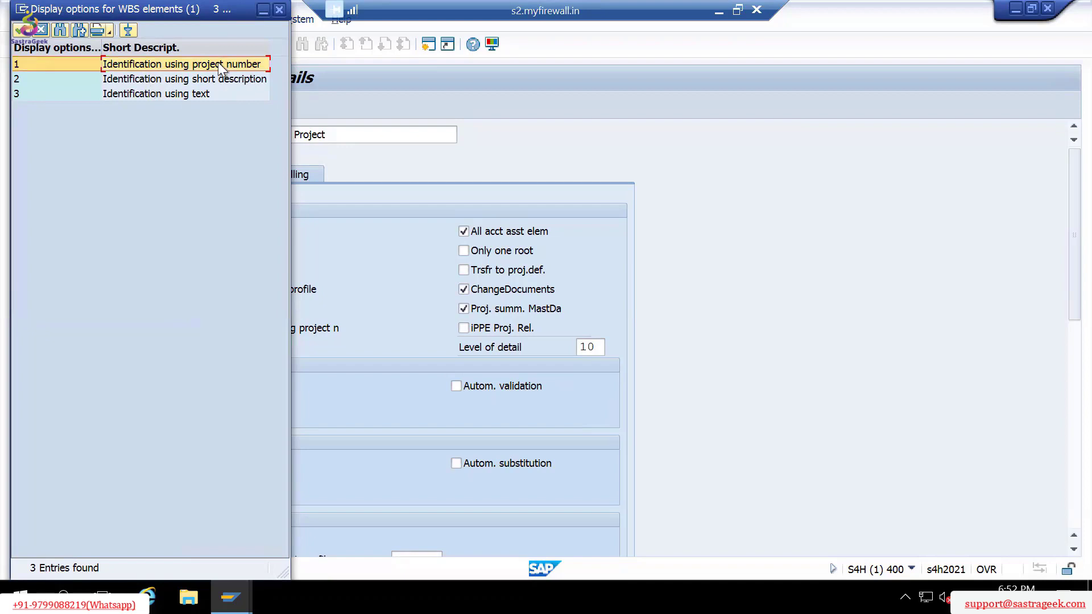
pyautogui.click(224, 79)
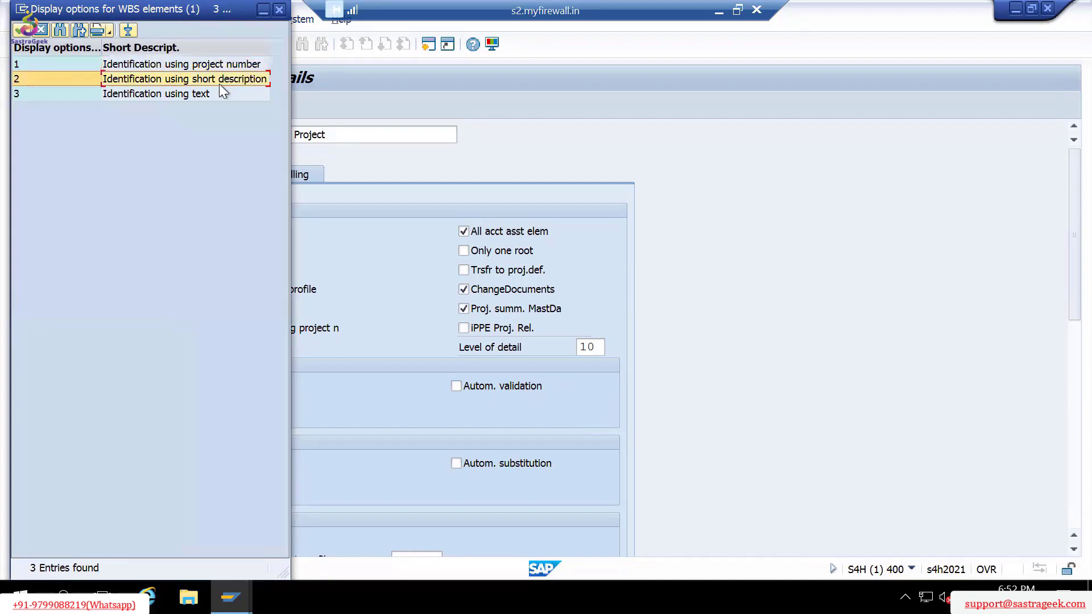
pyautogui.click(199, 93)
pyautogui.press('Escape')
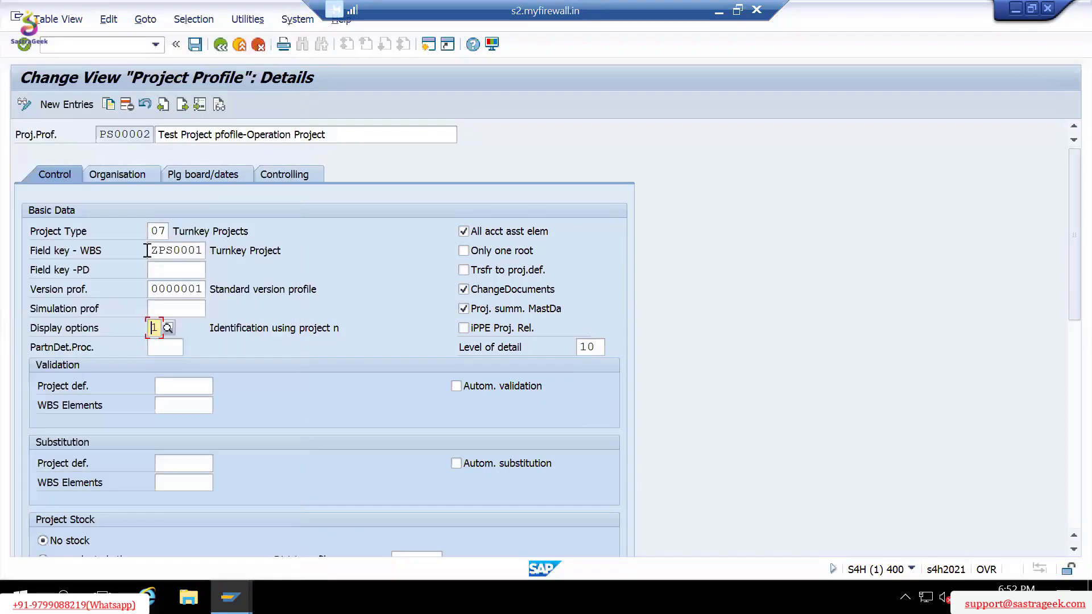
# Assign partner determination procedure ZPS0 to project profile PS00002 and save the profile.
pyautogui.click(163, 347)
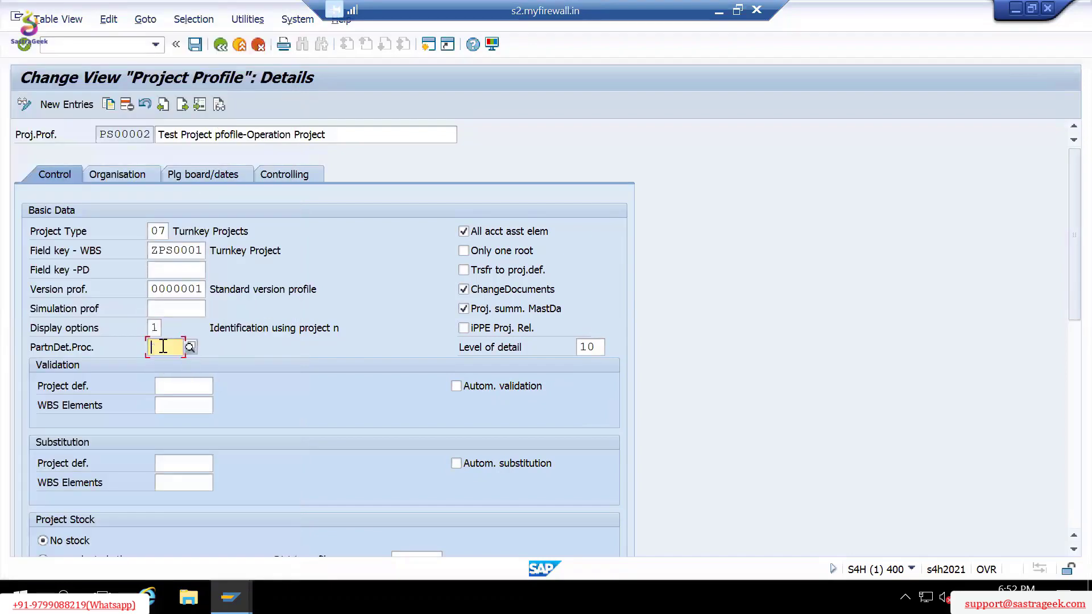
pyautogui.click(191, 347)
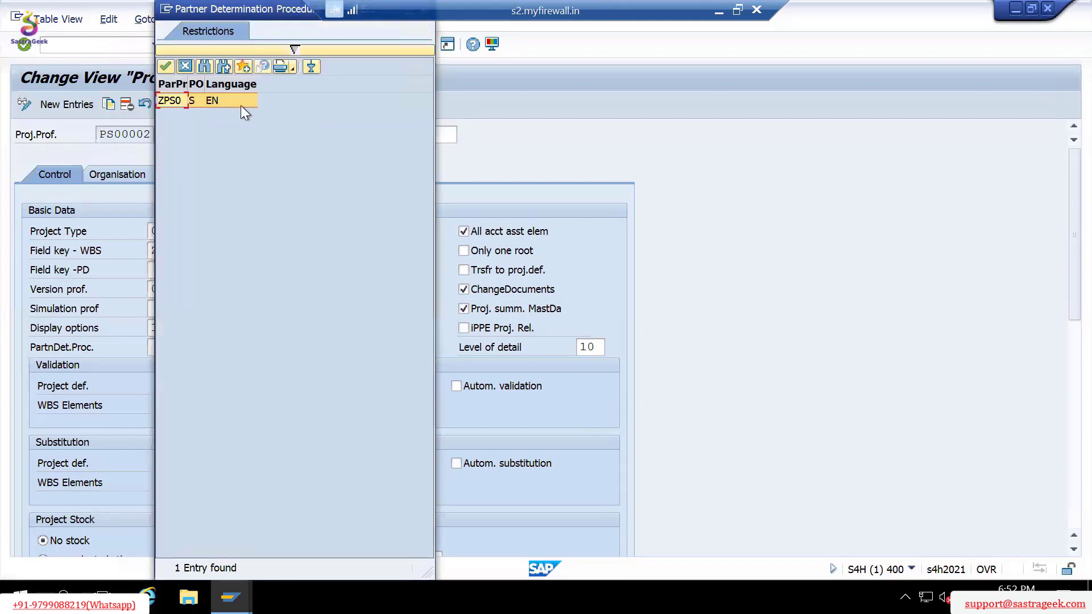
pyautogui.doubleClick(192, 97)
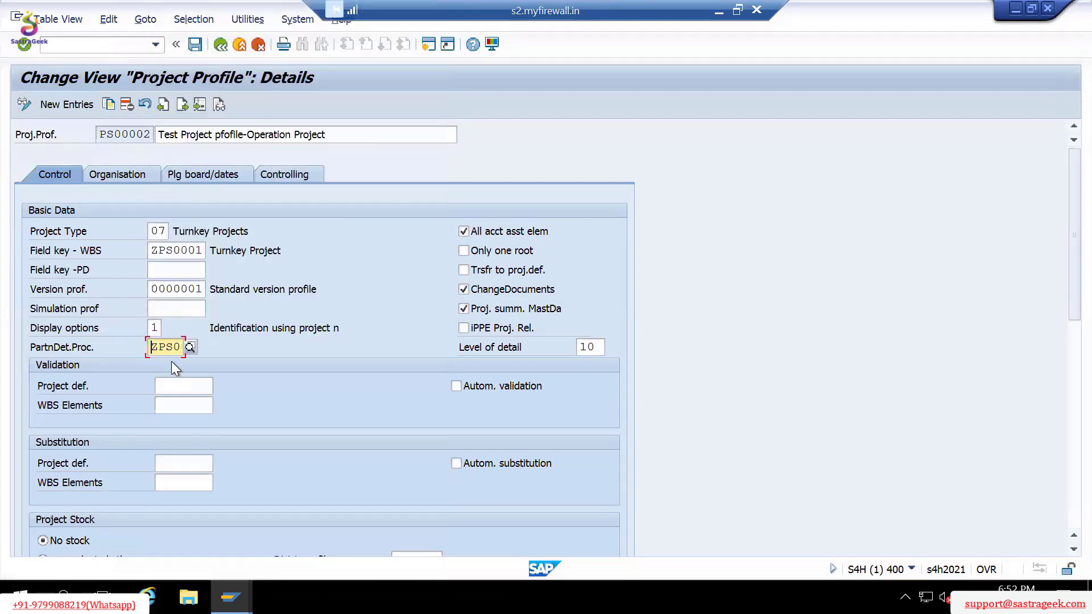
pyautogui.moveTo(153, 349); pyautogui.dragTo(195, 349)
pyautogui.click(252, 340)
pyautogui.press('Return')
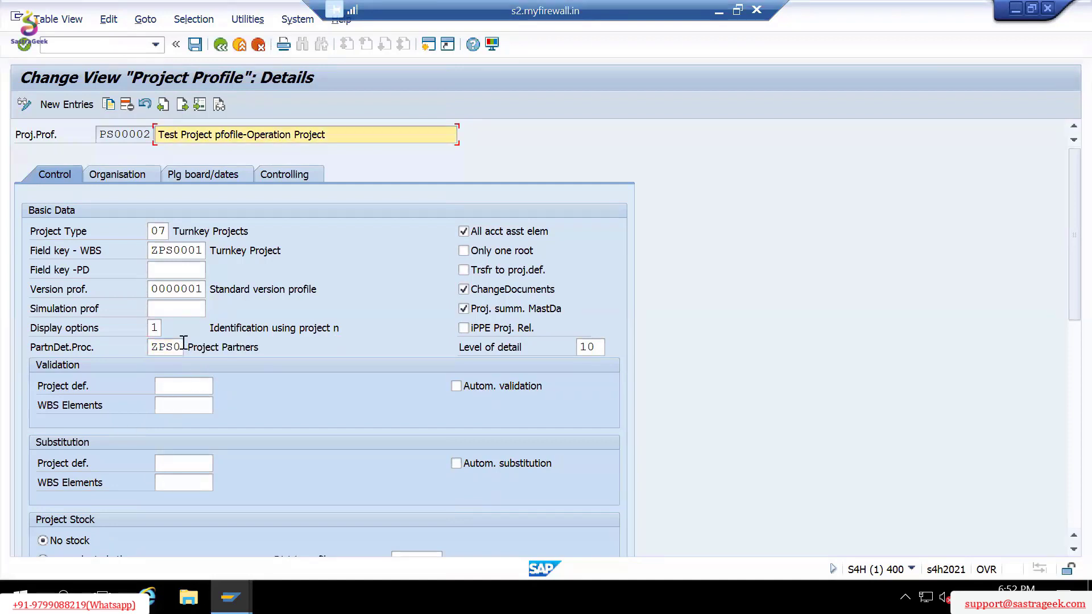
pyautogui.moveTo(149, 347); pyautogui.dragTo(189, 348)
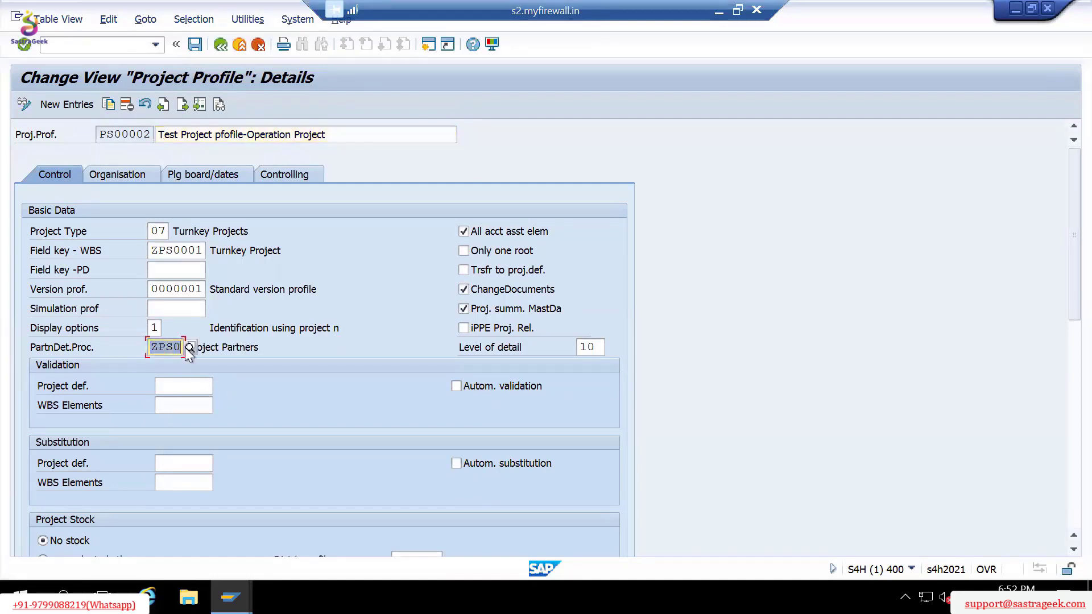
pyautogui.click(233, 347)
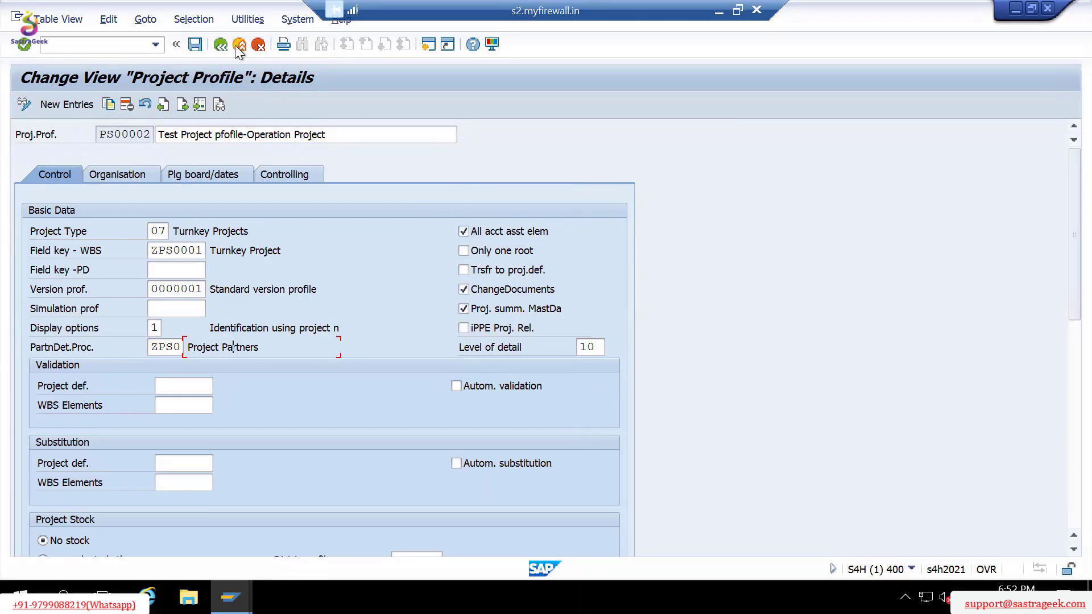
pyautogui.click(194, 44)
pyautogui.click(357, 290)
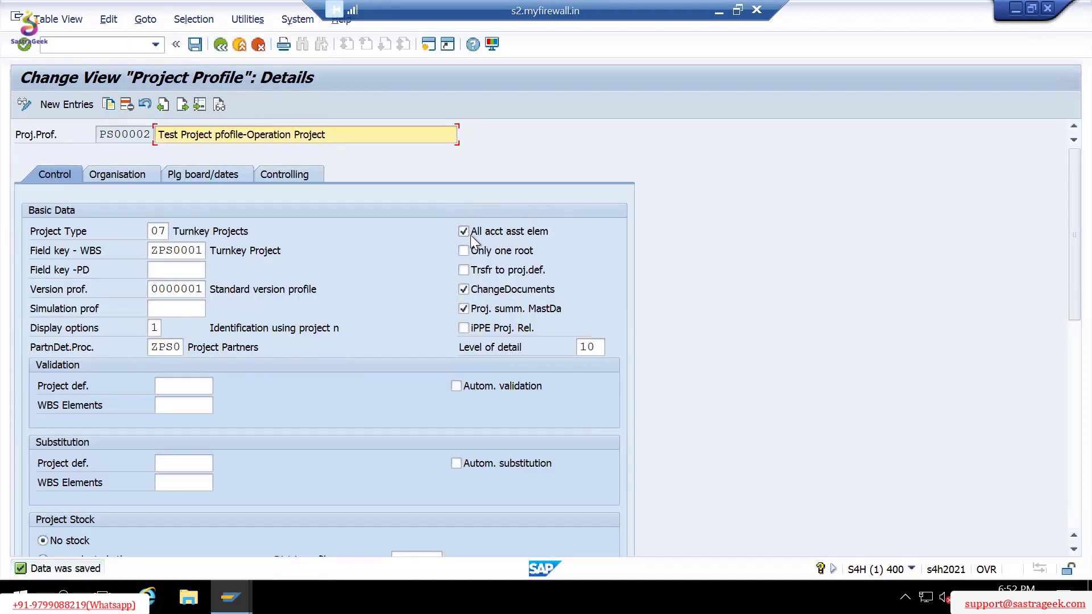
# Switch to Project Builder and add another WBS element beneath the top WBS element Construction of House, A/0002.
pyautogui.hotkey('alt', 'Tab')
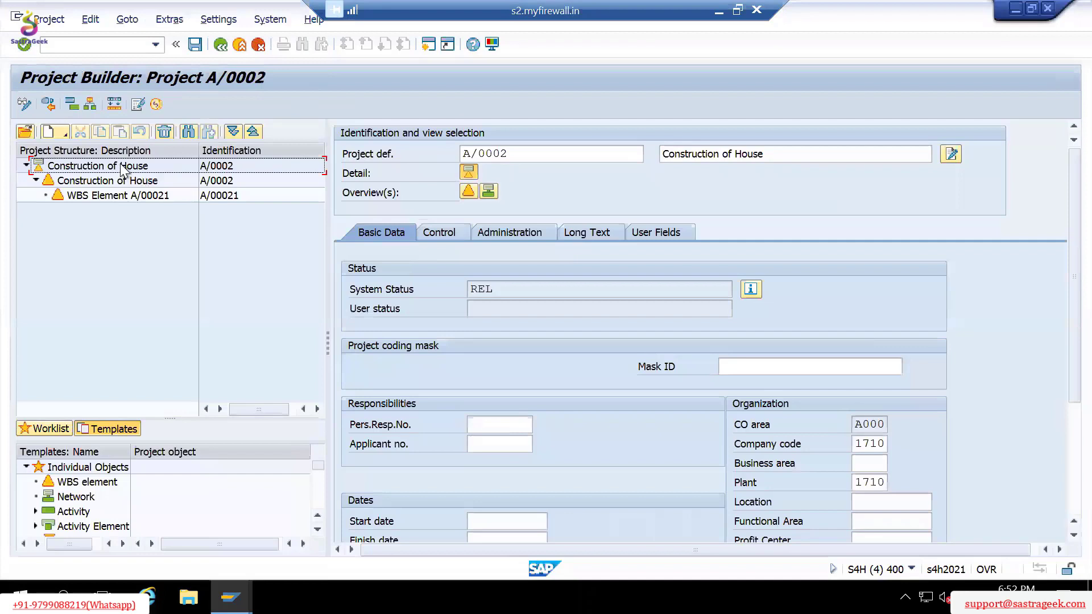
pyautogui.click(123, 168)
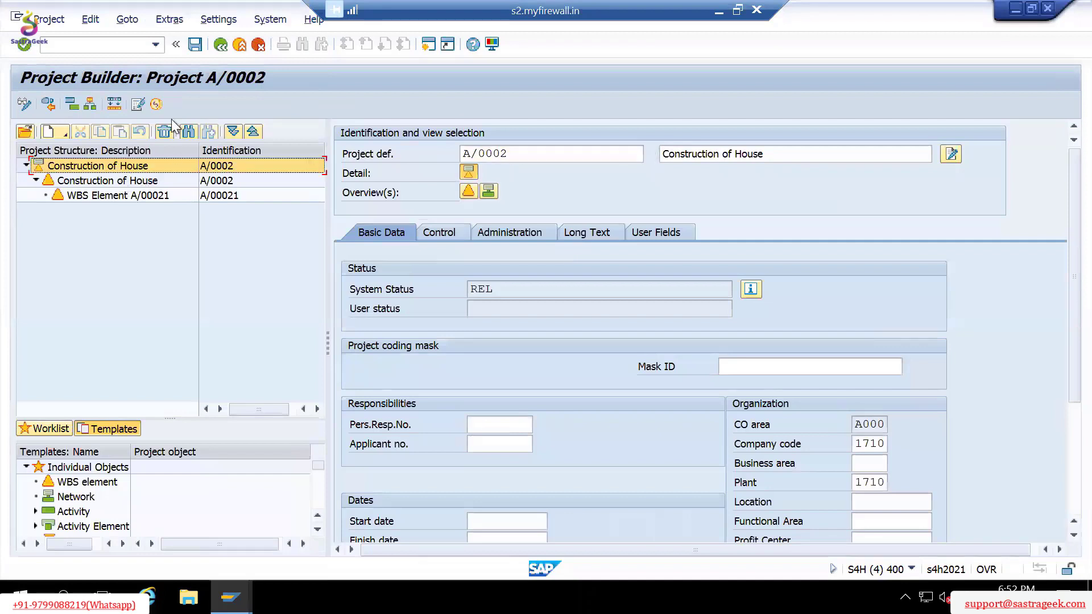
pyautogui.click(49, 131)
pyautogui.click(232, 188)
pyautogui.click(223, 178)
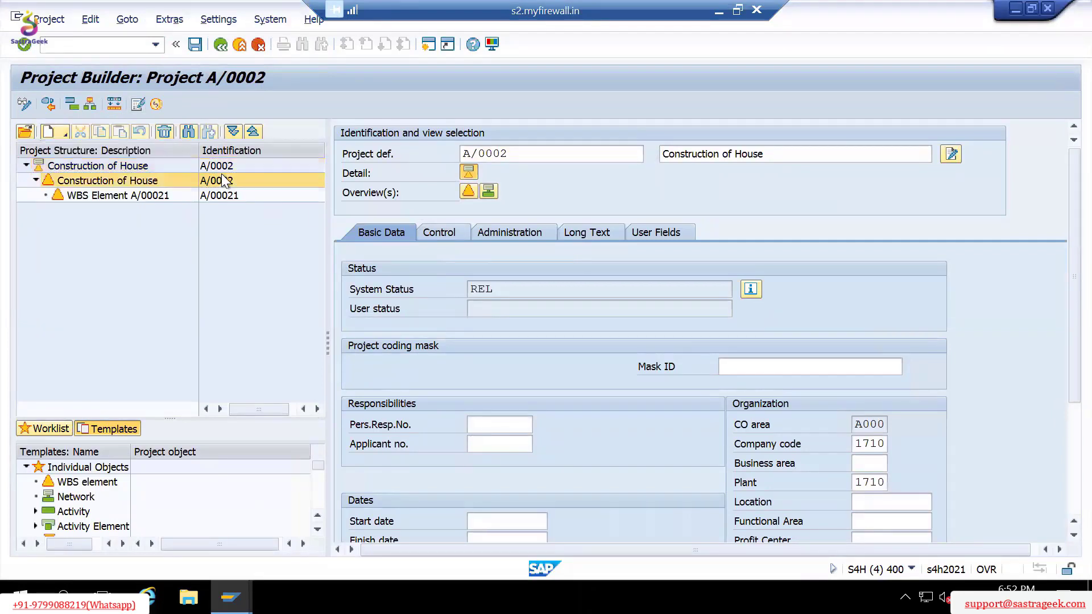
pyautogui.click(64, 134)
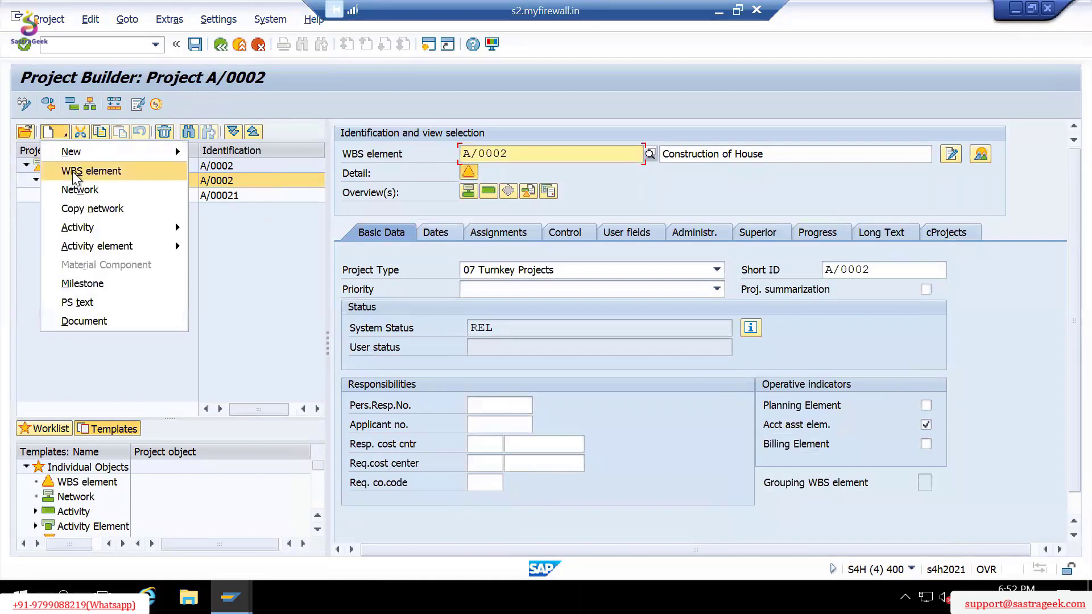
pyautogui.click(94, 170)
pyautogui.click(535, 331)
pyautogui.press('Return')
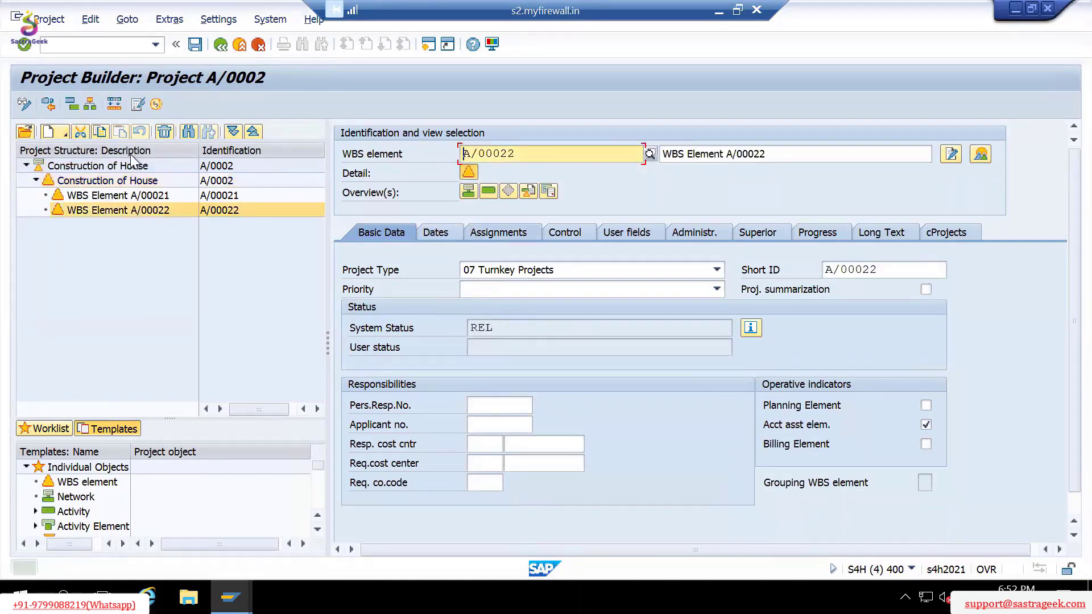
# Examine the account assignment indicators in the WBS element overview of project A/0002 and in the details of WBS element A/00021.
pyautogui.click(109, 174)
pyautogui.click(101, 164)
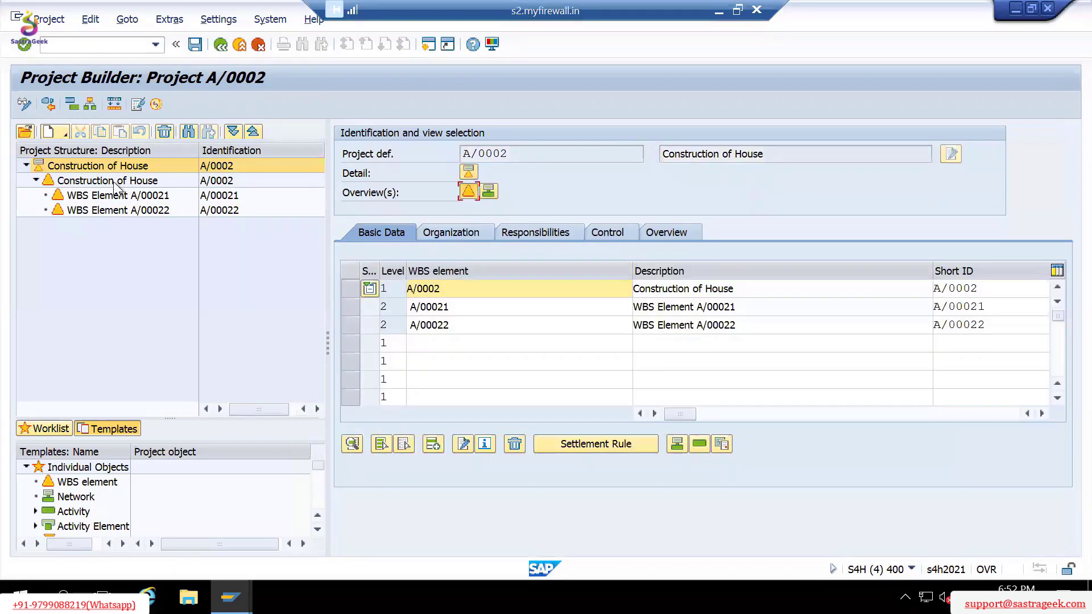
pyautogui.click(101, 166)
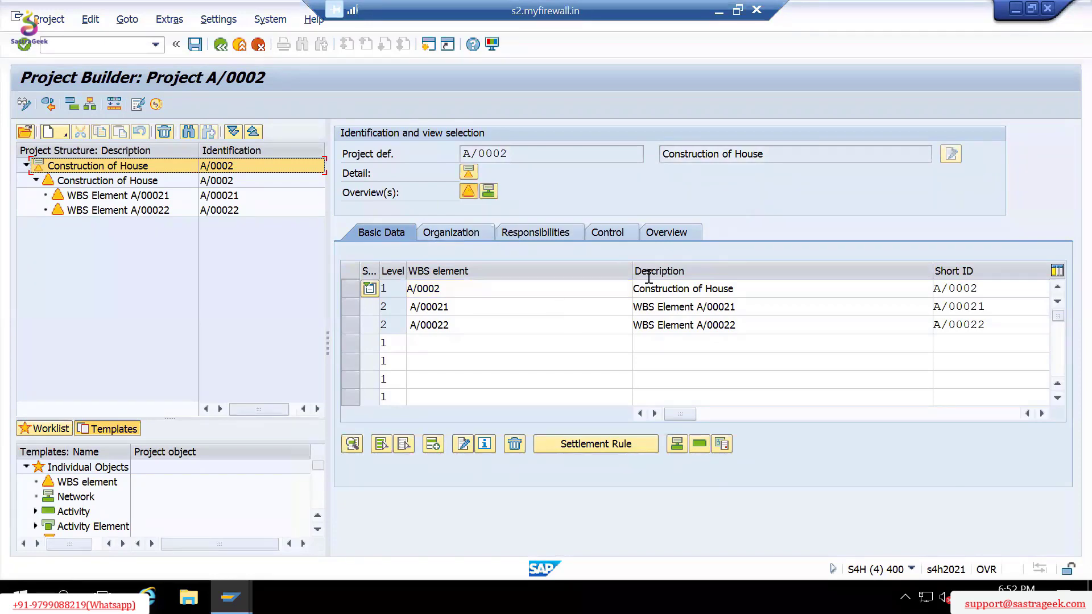
pyautogui.click(654, 413)
pyautogui.click(654, 413)
pyautogui.click(654, 413)
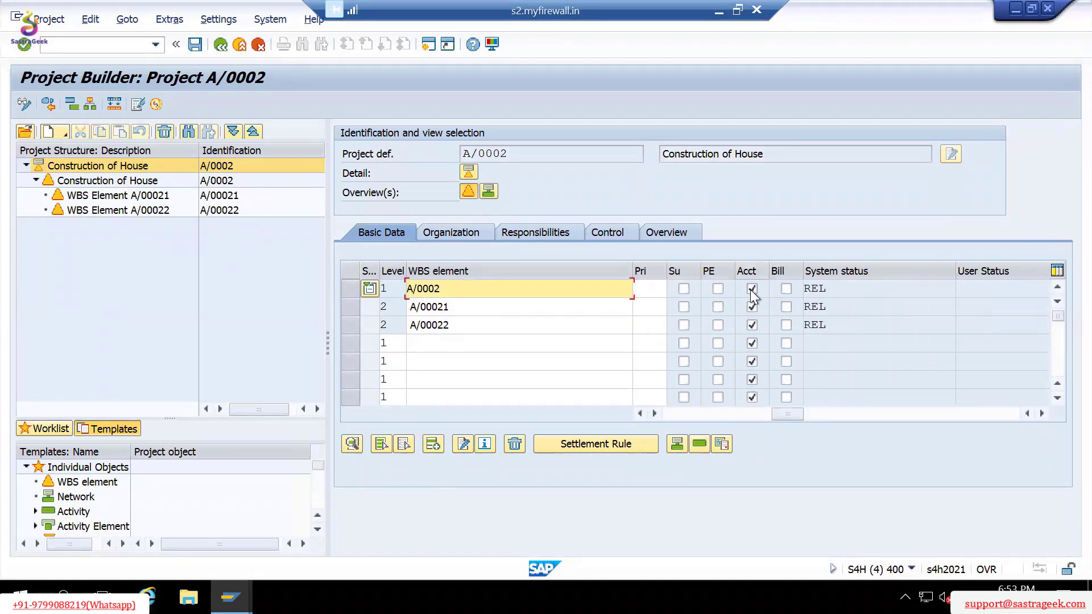
pyautogui.click(168, 195)
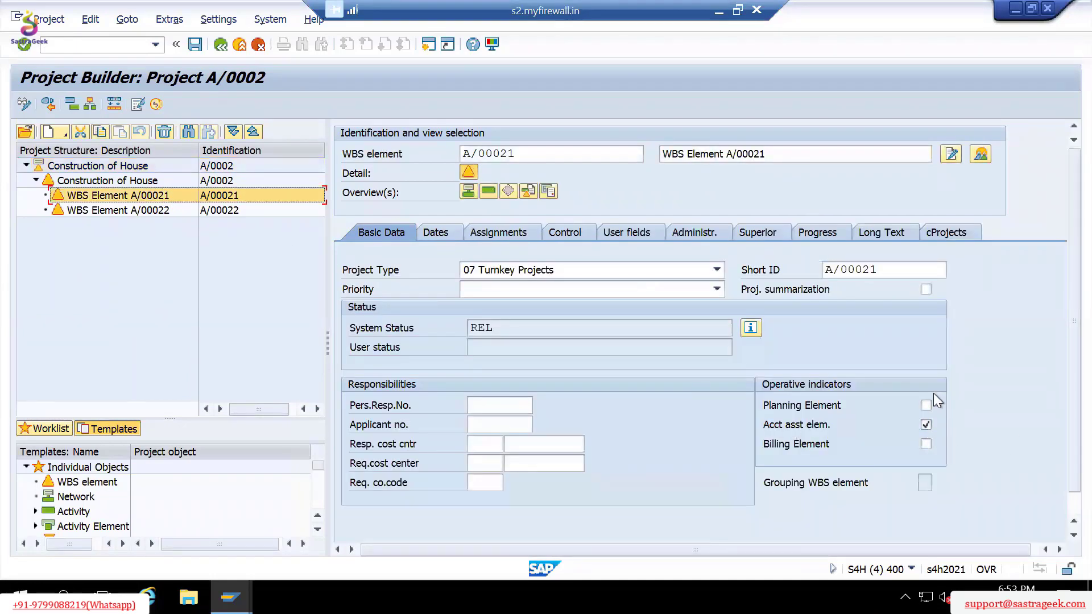
# Clear and restore All acct asst elem in project profile PS00002, comparing it with the operative indicators of WBS element A/00021.
pyautogui.hotkey('alt', 'Tab')
pyautogui.click(476, 231)
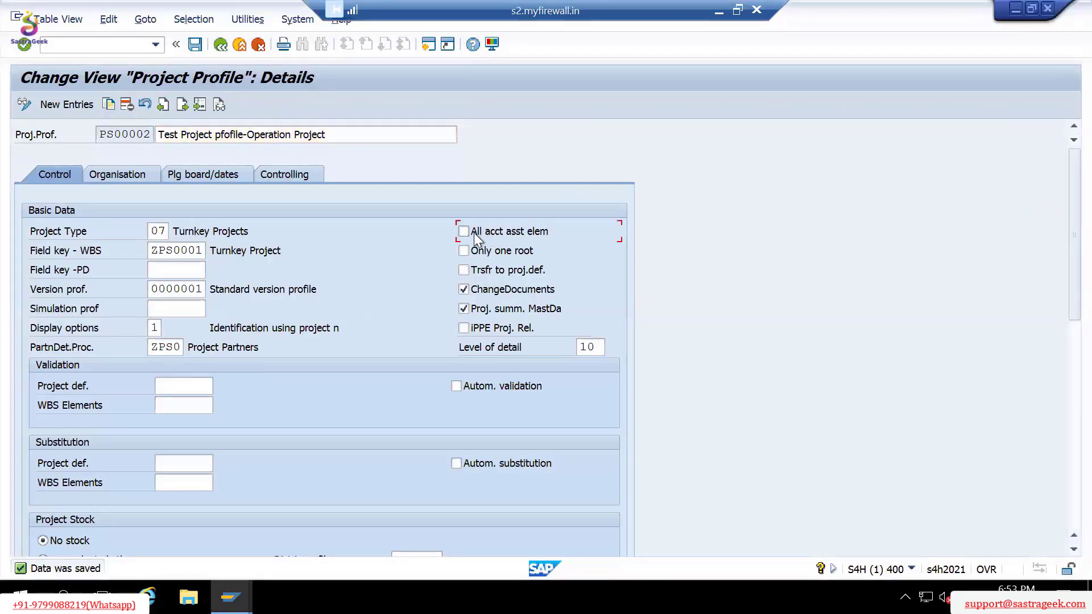
pyautogui.hotkey('alt', 'Tab')
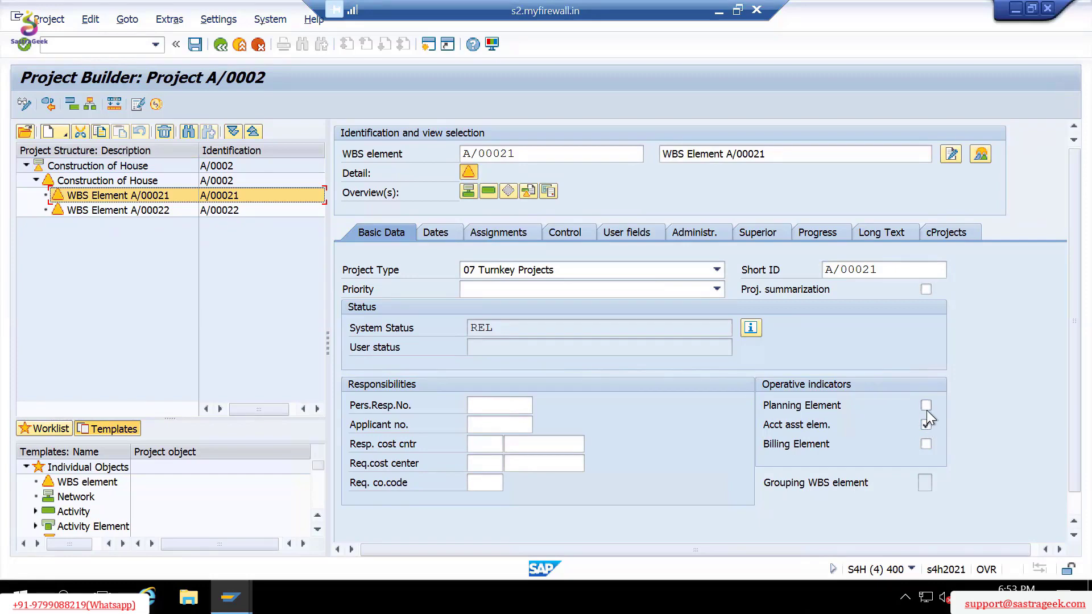
pyautogui.hotkey('alt', 'Tab')
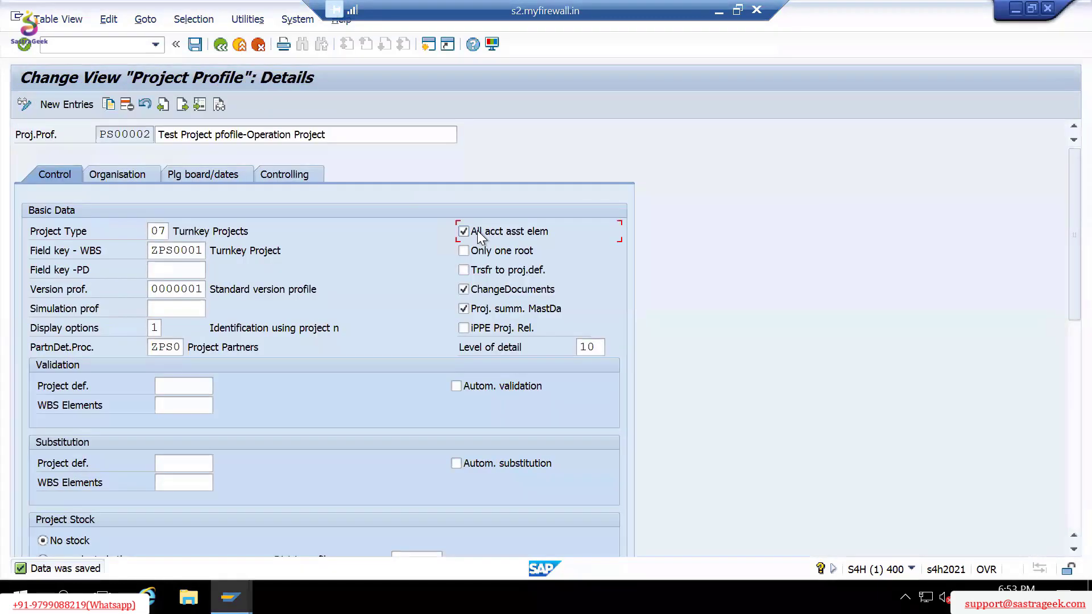
pyautogui.hotkey('alt', 'Tab')
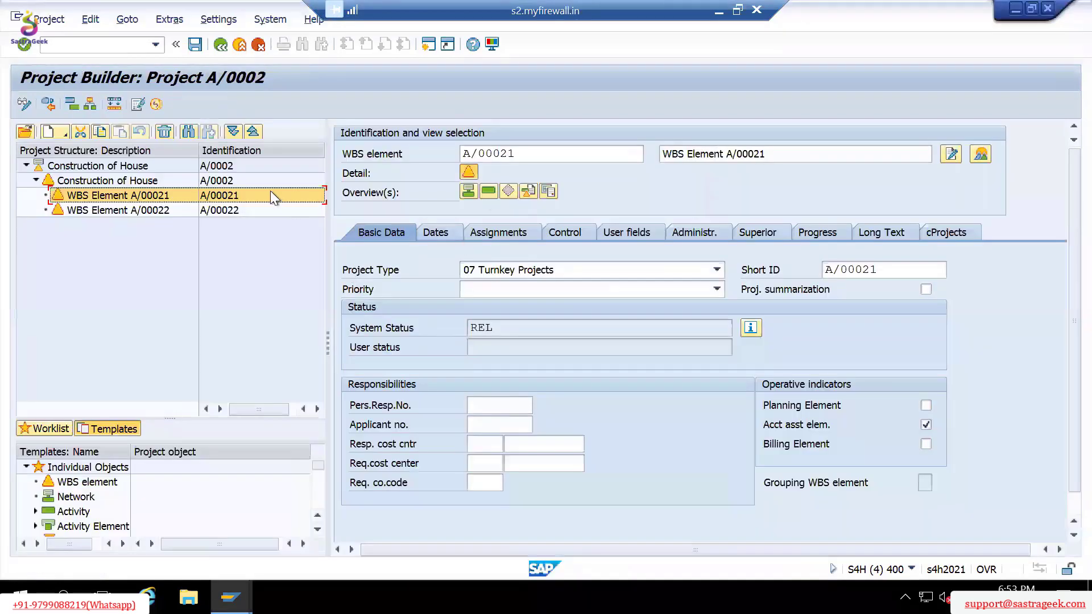
# Examine the operative indicators in project A/0002's WBS element overview and in the details of top WBS element A/0002.
pyautogui.click(216, 168)
pyautogui.click(455, 229)
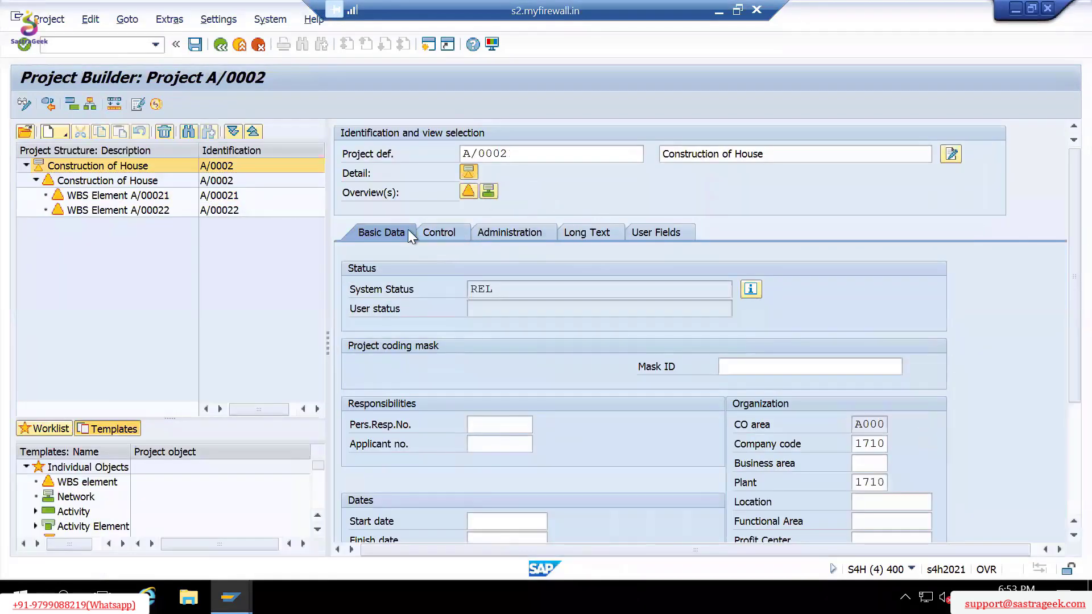
pyautogui.click(468, 192)
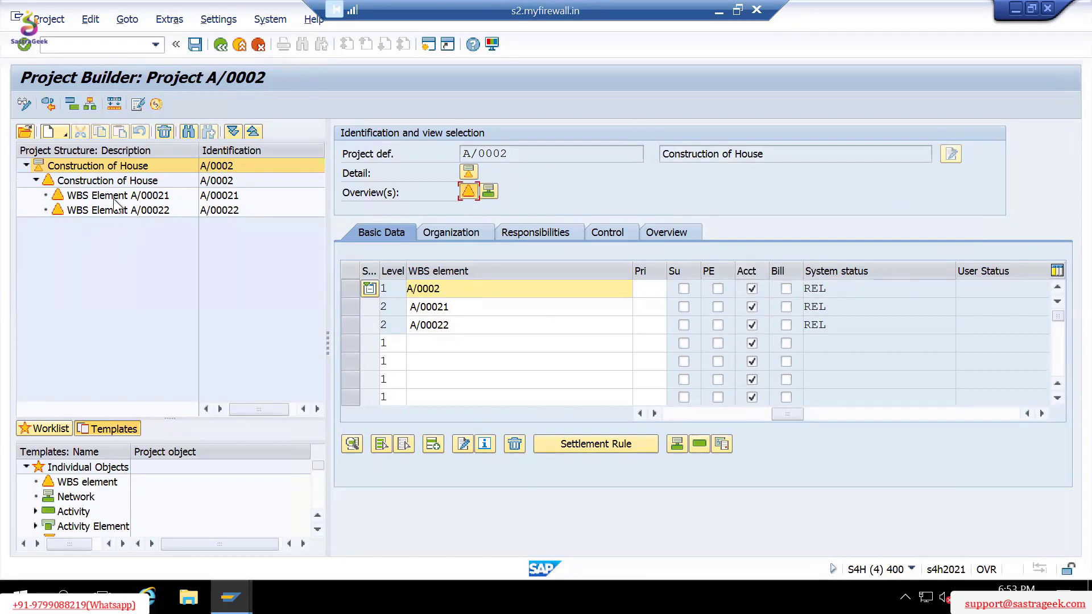
pyautogui.click(108, 180)
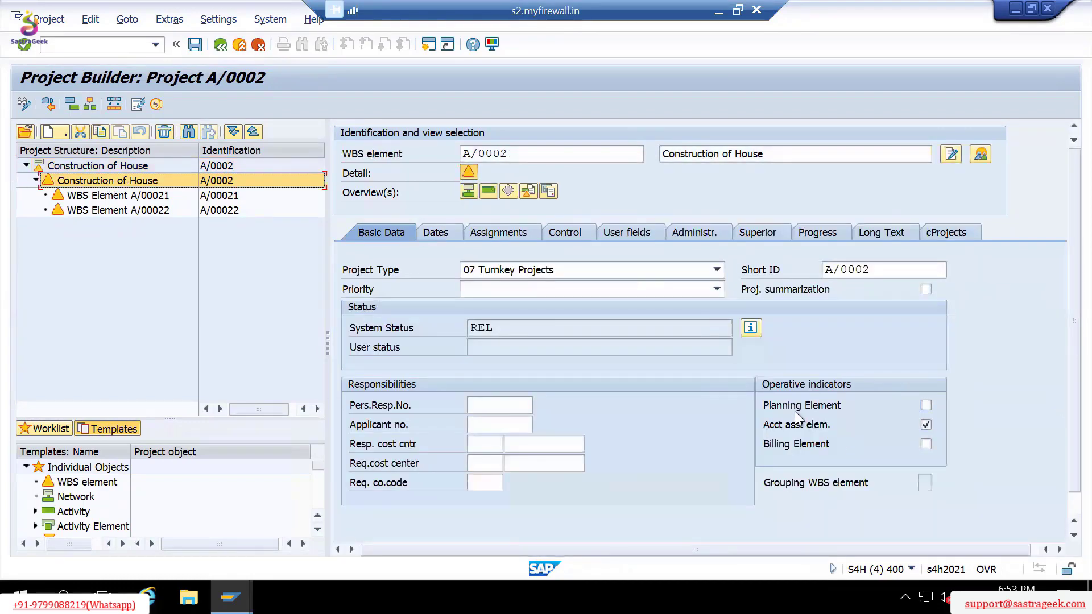
pyautogui.click(761, 406)
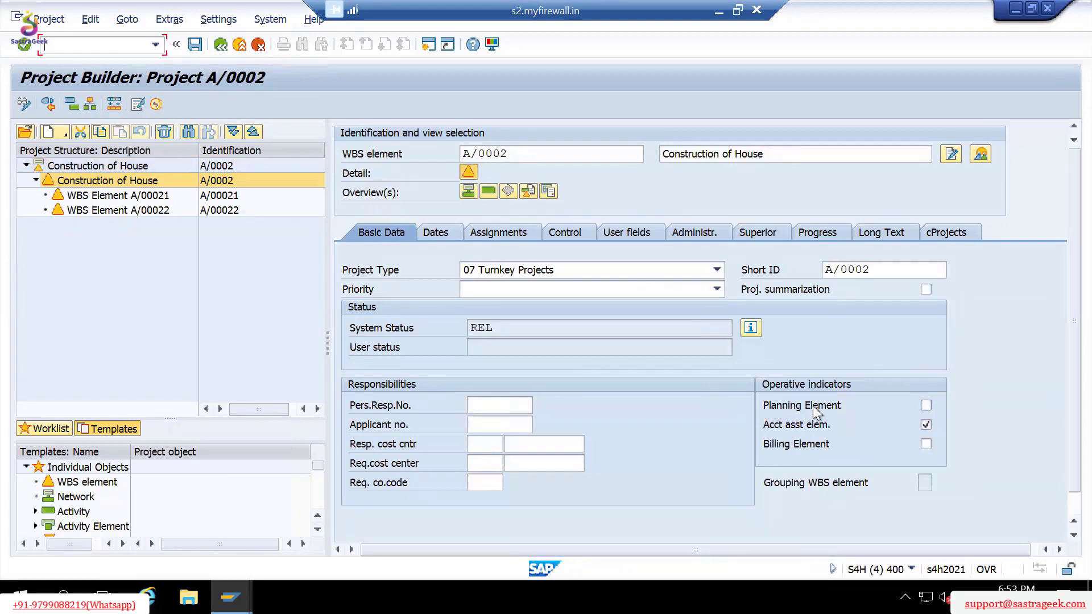
pyautogui.click(790, 426)
pyautogui.click(797, 424)
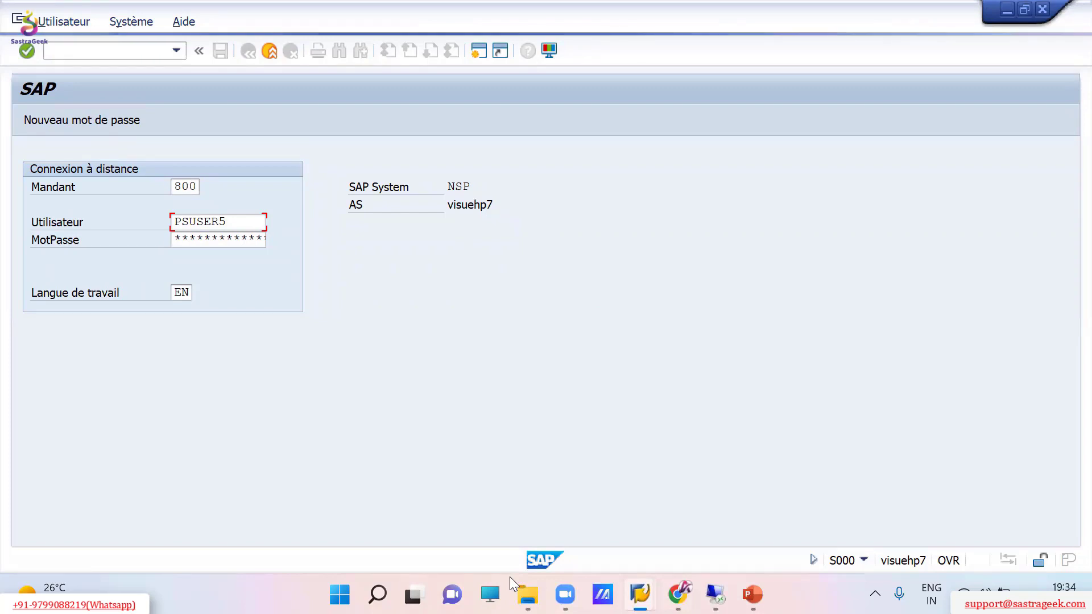
# Return to the remote desktop session and mark WBS elements A/0002, A/00021 and A/00022 as planning elements.
pyautogui.moveTo(714, 595)
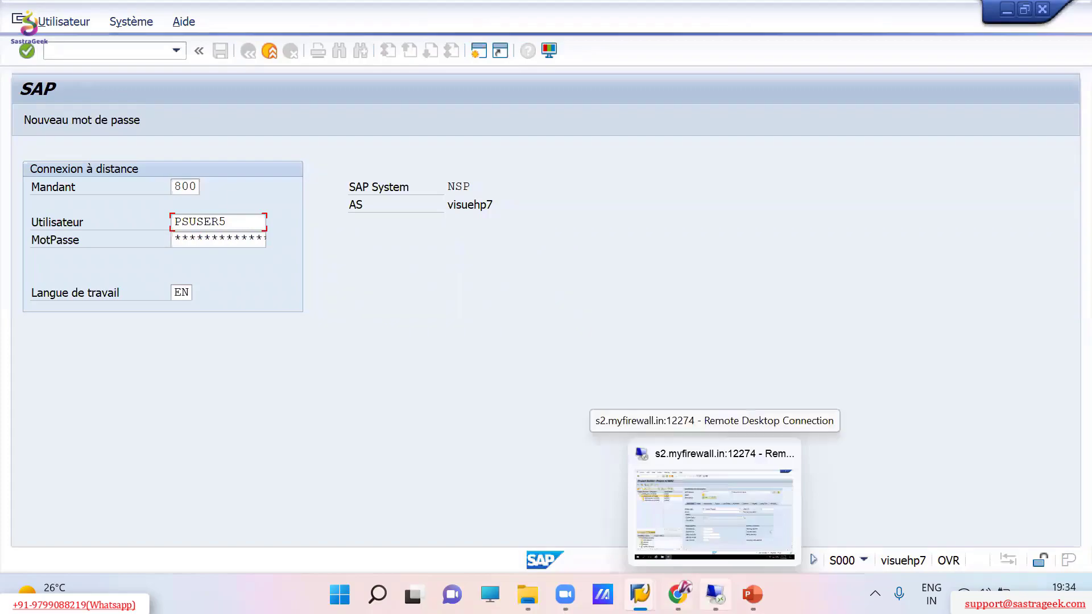
pyautogui.click(715, 506)
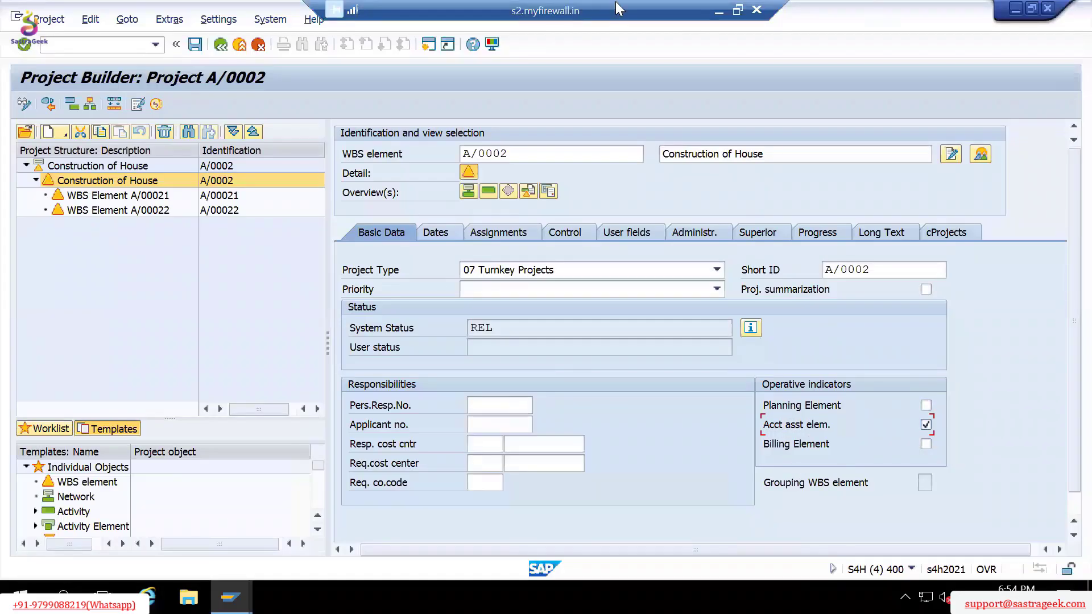
pyautogui.click(719, 13)
pyautogui.click(804, 404)
pyautogui.click(152, 169)
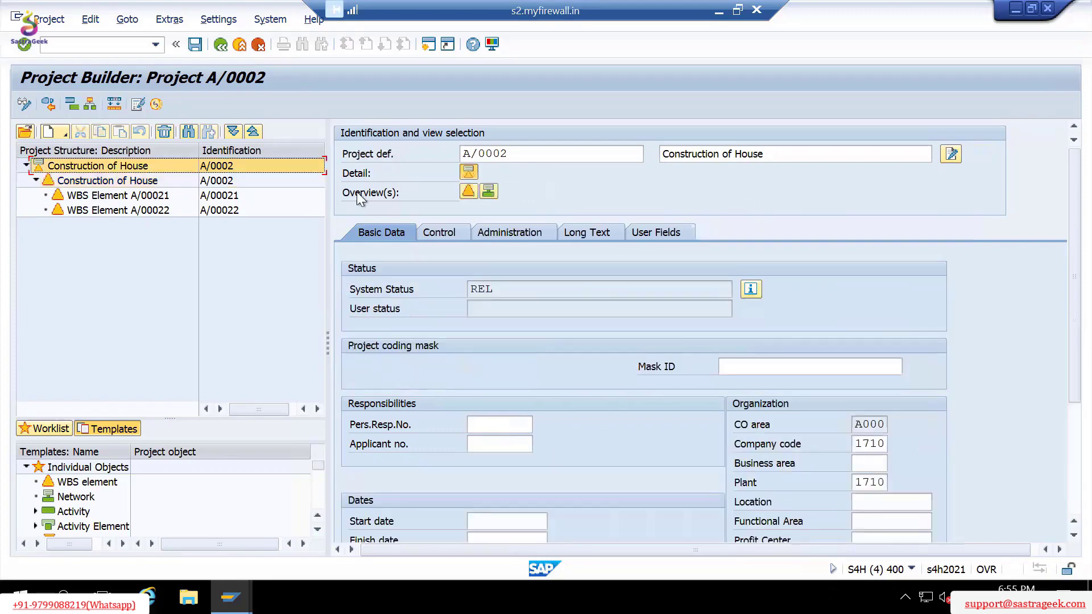
pyautogui.click(466, 191)
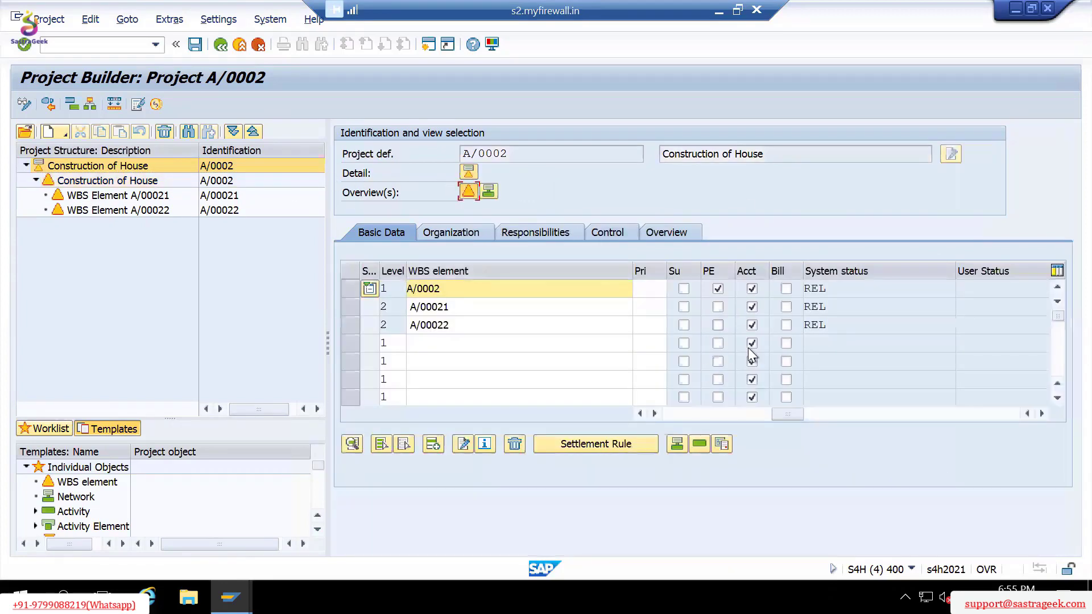
pyautogui.click(724, 309)
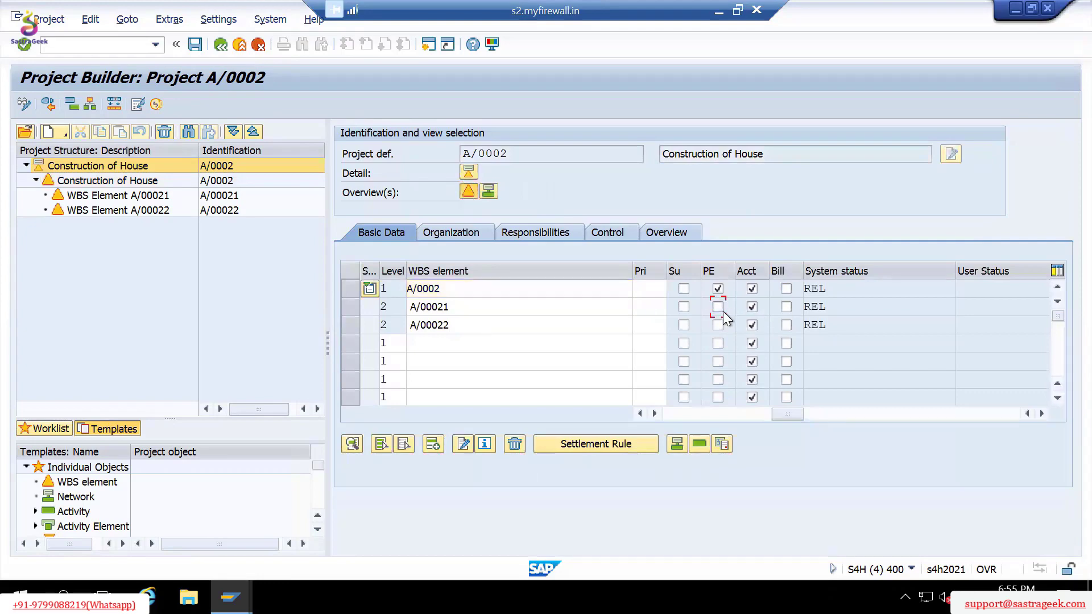
# Add one subordinate WBS element beneath A/00021 and another beneath A/00022.
pyautogui.click(84, 196)
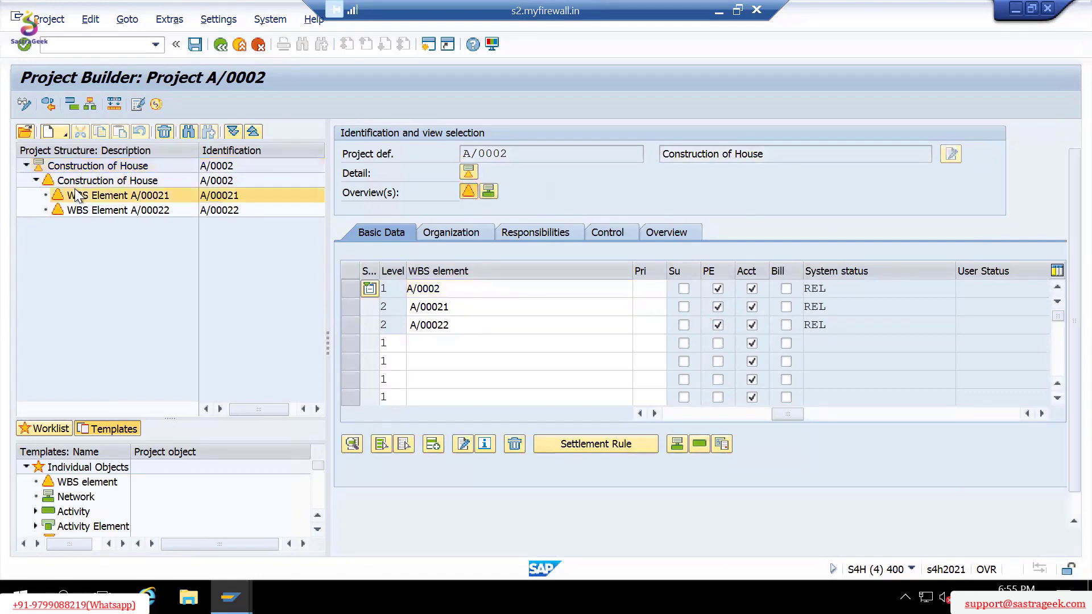
pyautogui.click(50, 131)
pyautogui.moveTo(90, 170); pyautogui.dragTo(91, 195)
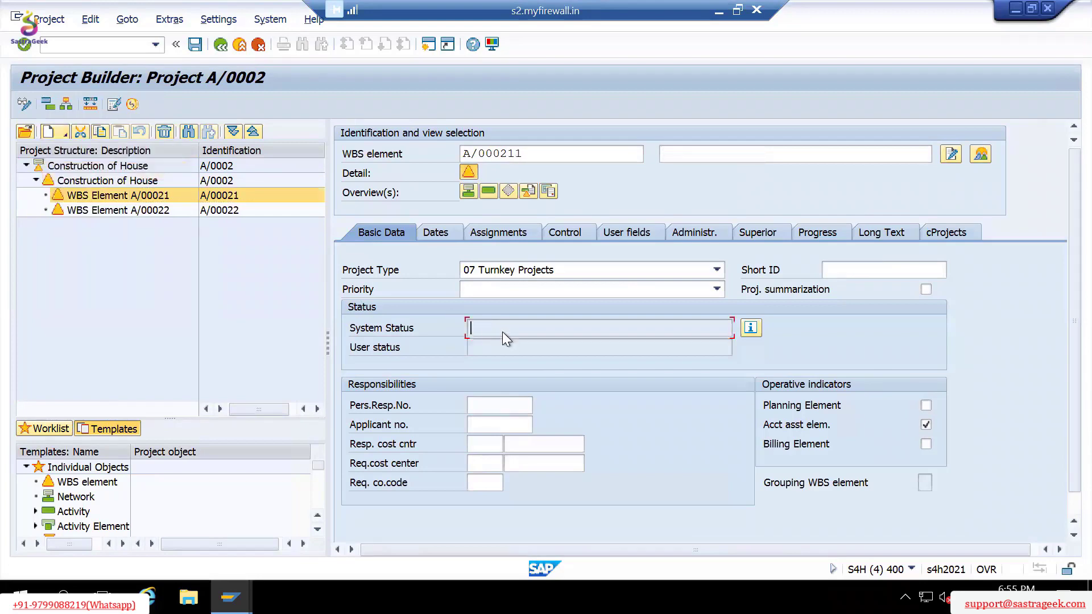
pyautogui.click(138, 225)
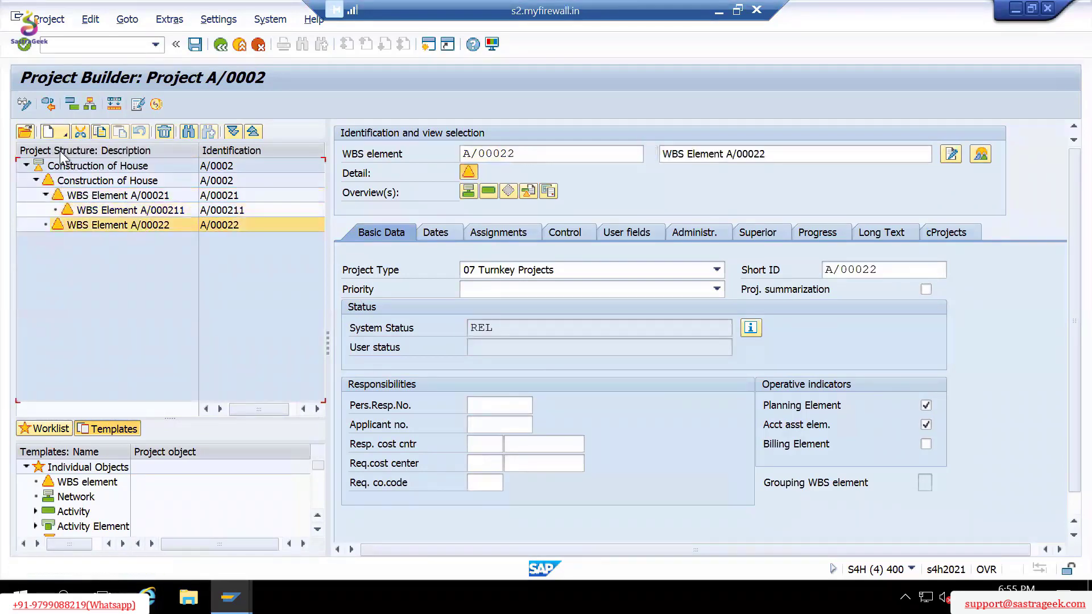
pyautogui.click(58, 134)
pyautogui.click(91, 171)
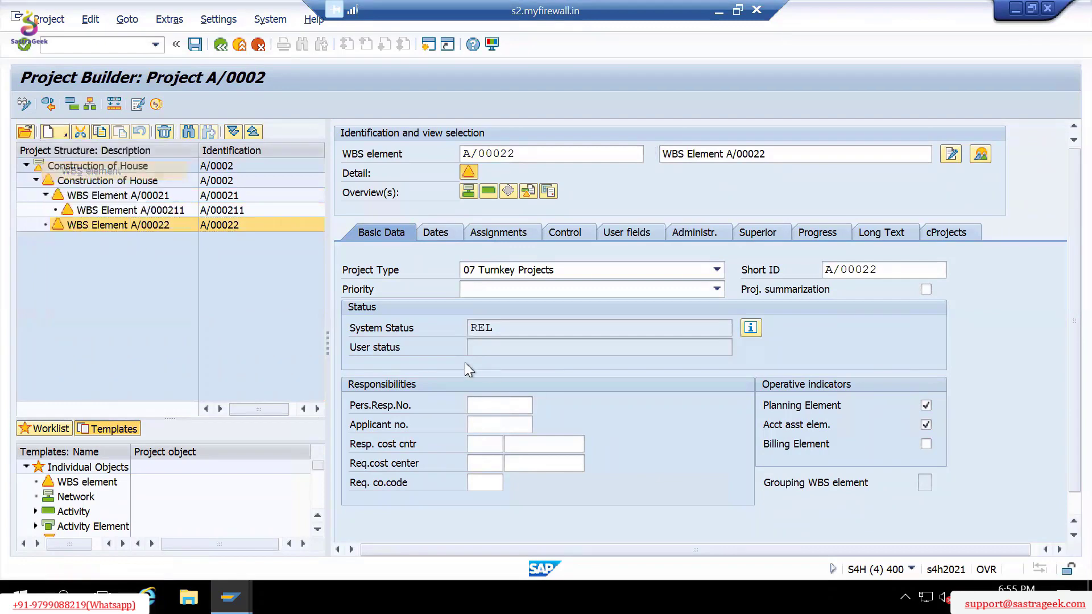
# Examine the planning and account assignment indicators across all levels in the WBS element overview of project A/0002.
pyautogui.click(114, 165)
pyautogui.click(468, 191)
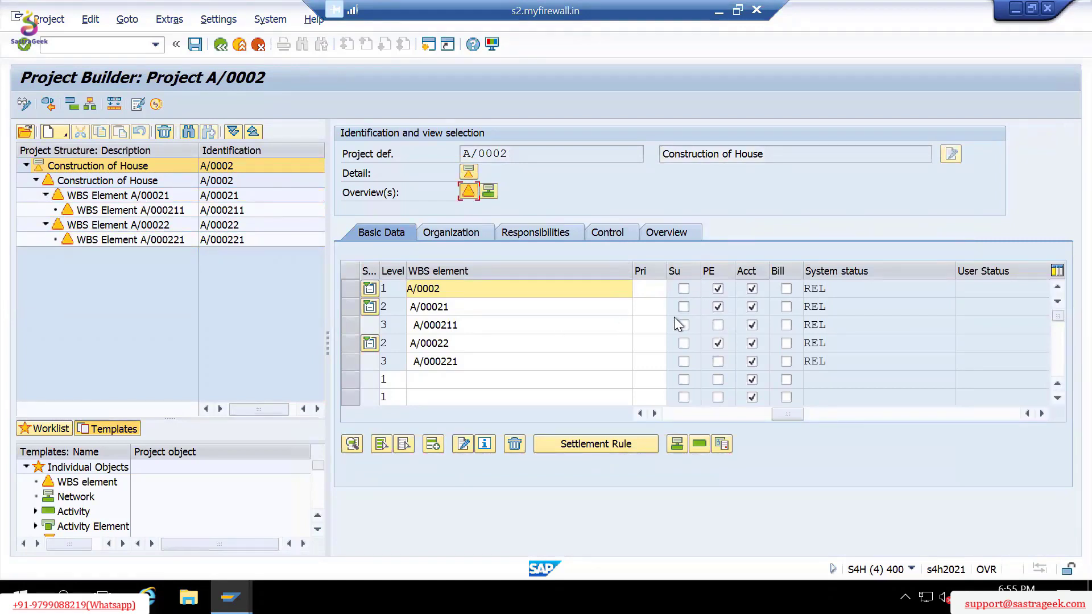
pyautogui.click(465, 308)
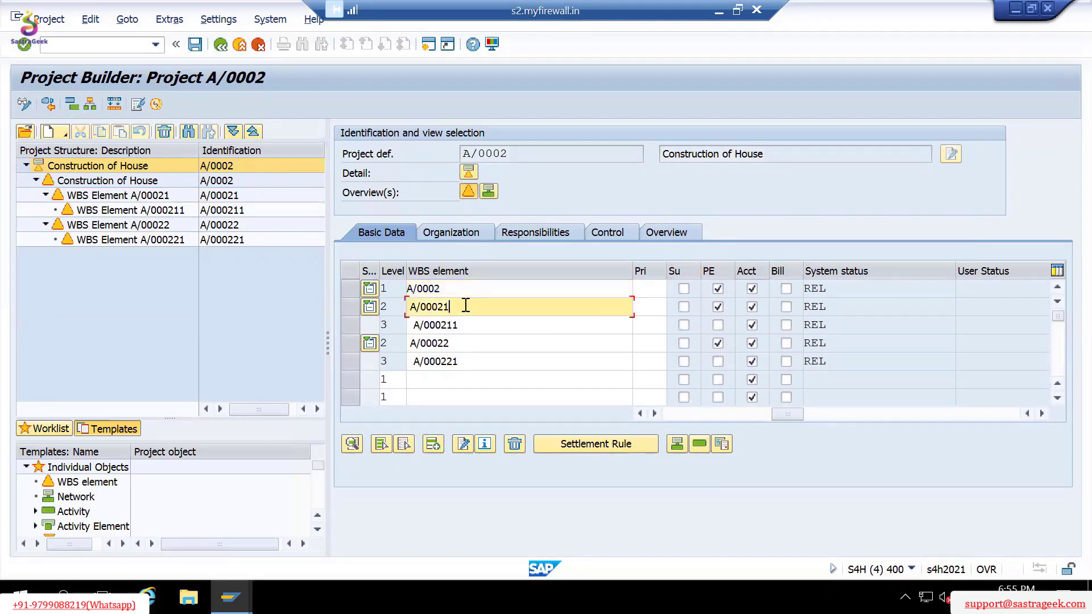
# Mark WBS elements A/00021, A/00022 and A/0002 in the overview table and highlight A/000221 for comparison of their operative indicators.
pyautogui.click(350, 307)
pyautogui.click(350, 343)
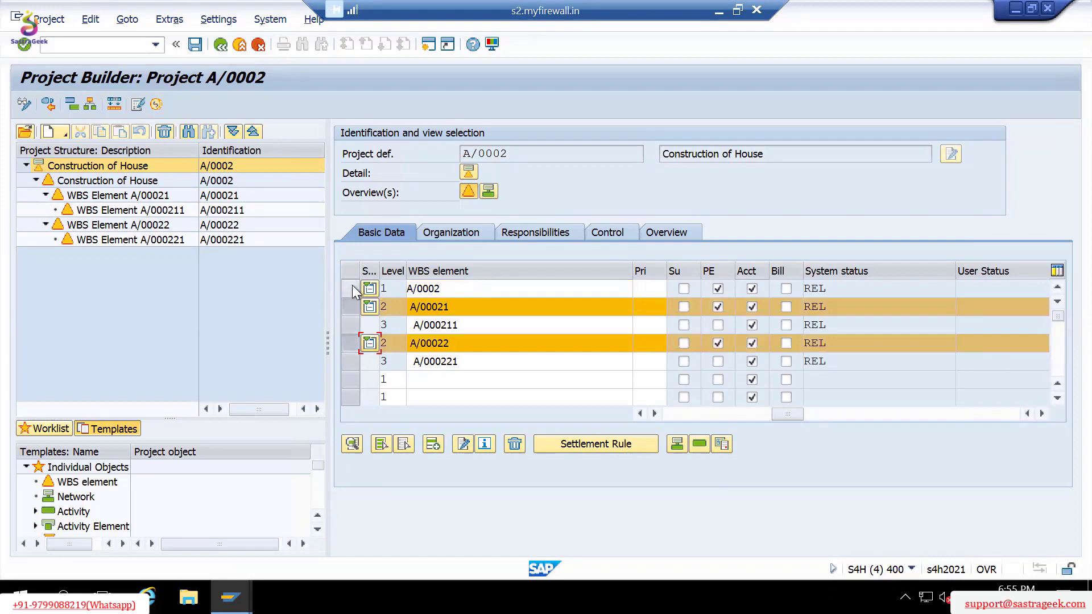
pyautogui.click(350, 288)
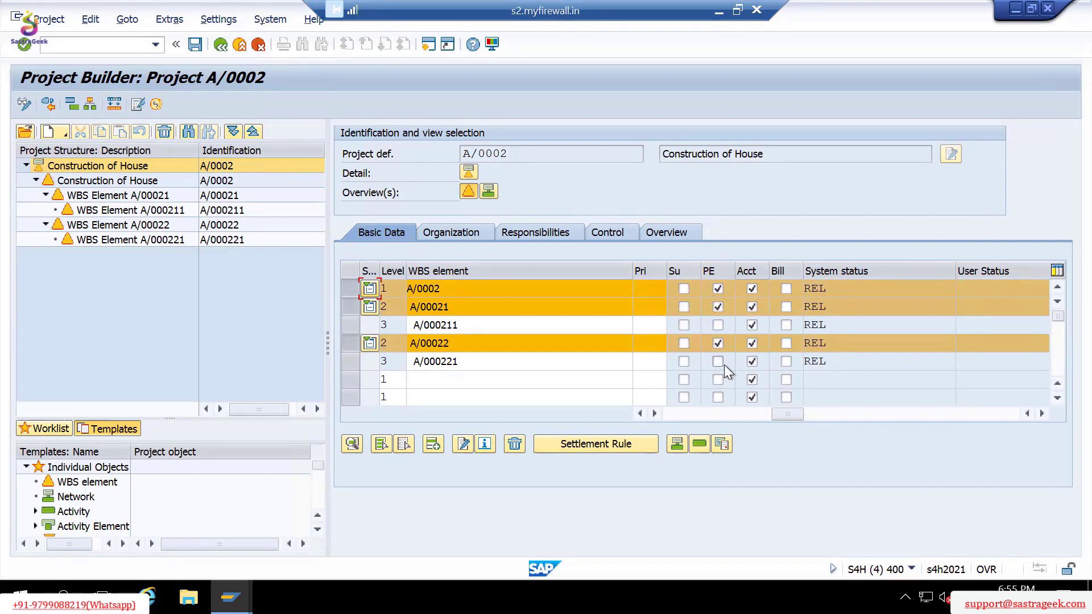
pyautogui.moveTo(460, 361); pyautogui.dragTo(389, 369)
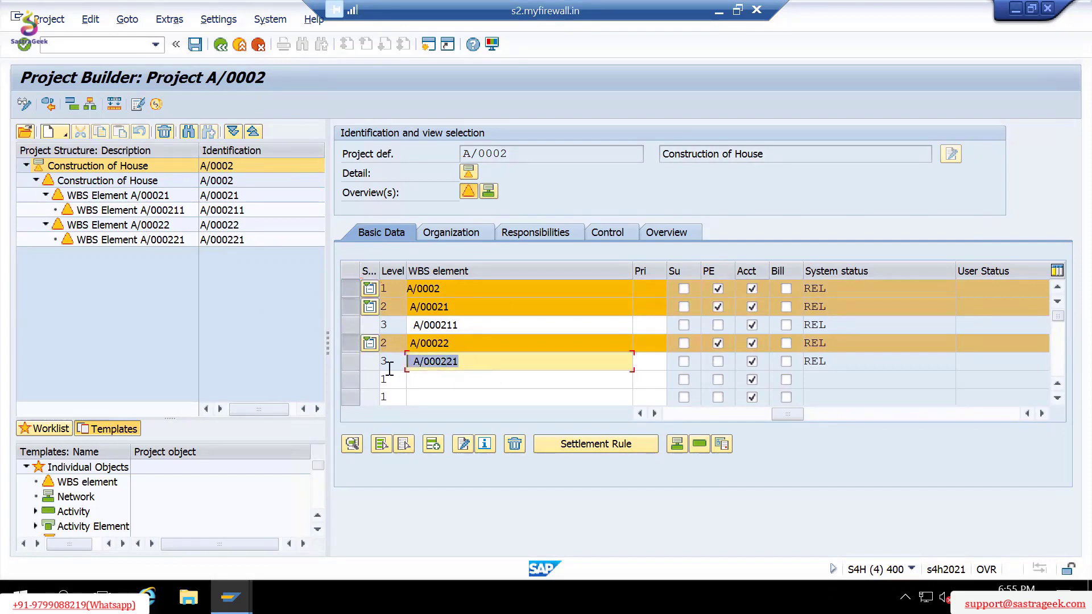
# Open the details of WBS element A/000221 and clear its account assignment indicator.
pyautogui.click(169, 184)
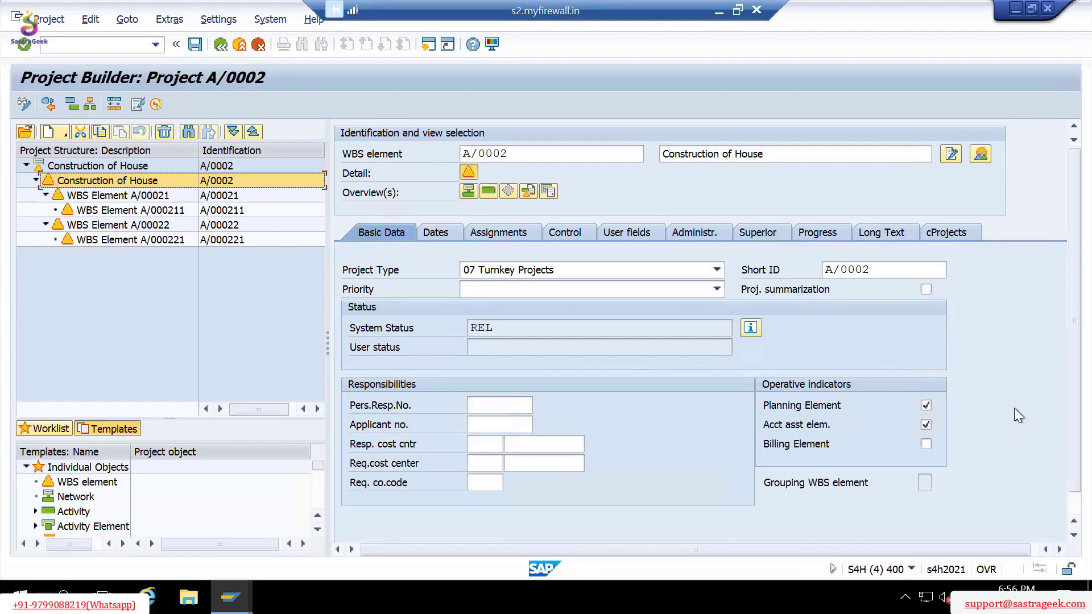
pyautogui.click(227, 241)
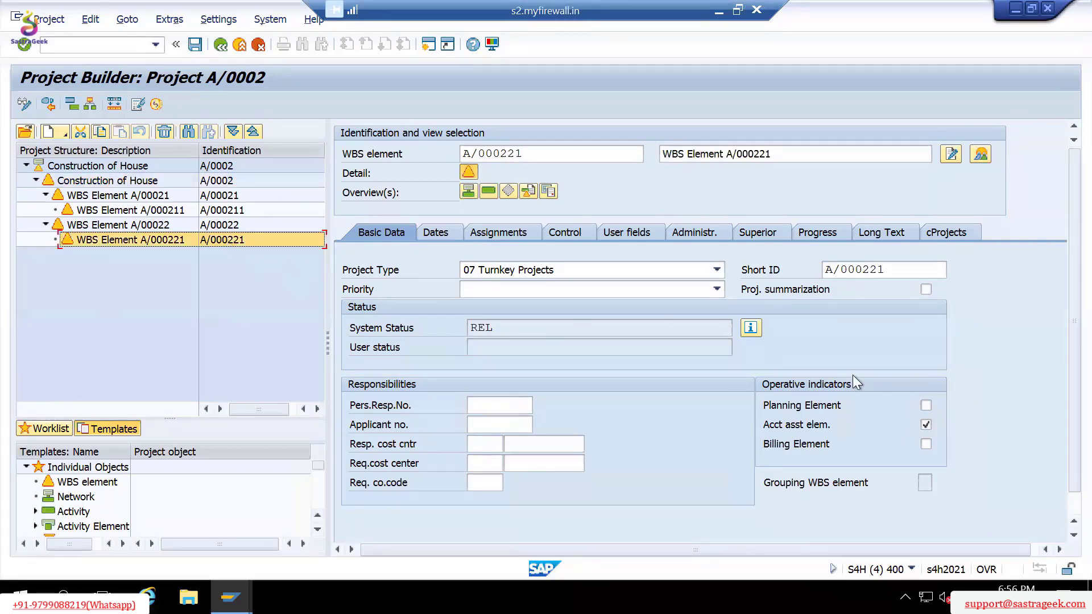
pyautogui.click(927, 425)
pyautogui.click(521, 407)
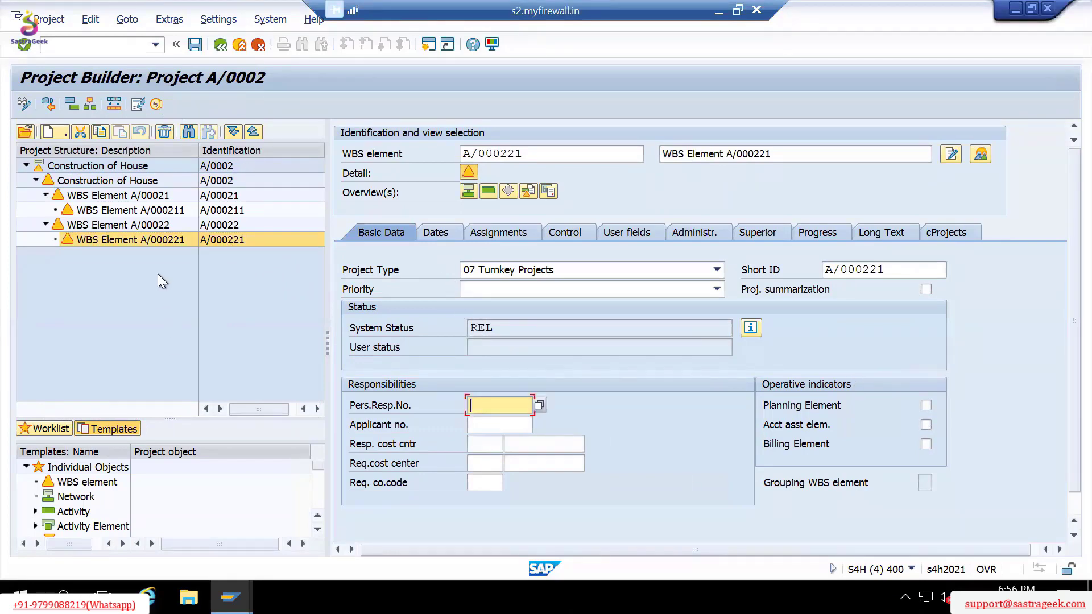
# Check which objects can be created under A/000221 without the account assignment indicator.
pyautogui.click(138, 244)
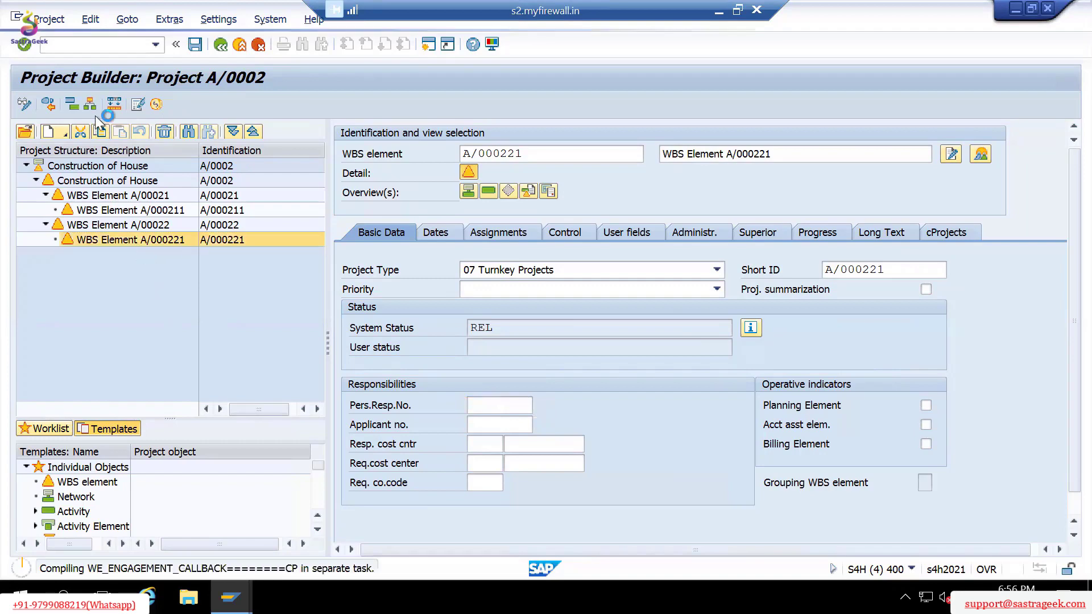
pyautogui.click(62, 133)
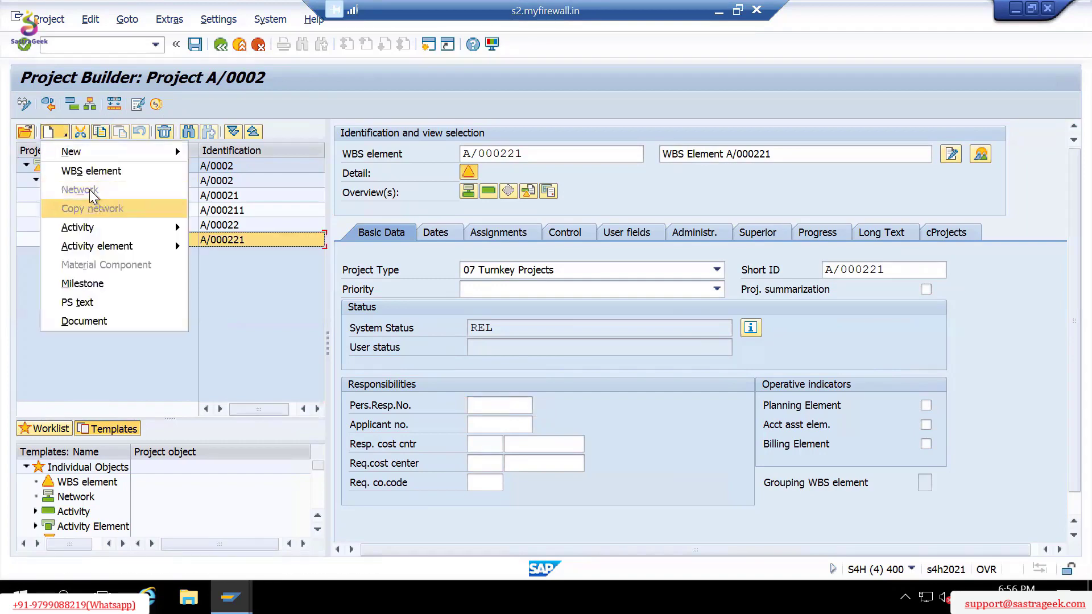
pyautogui.click(226, 326)
pyautogui.click(215, 240)
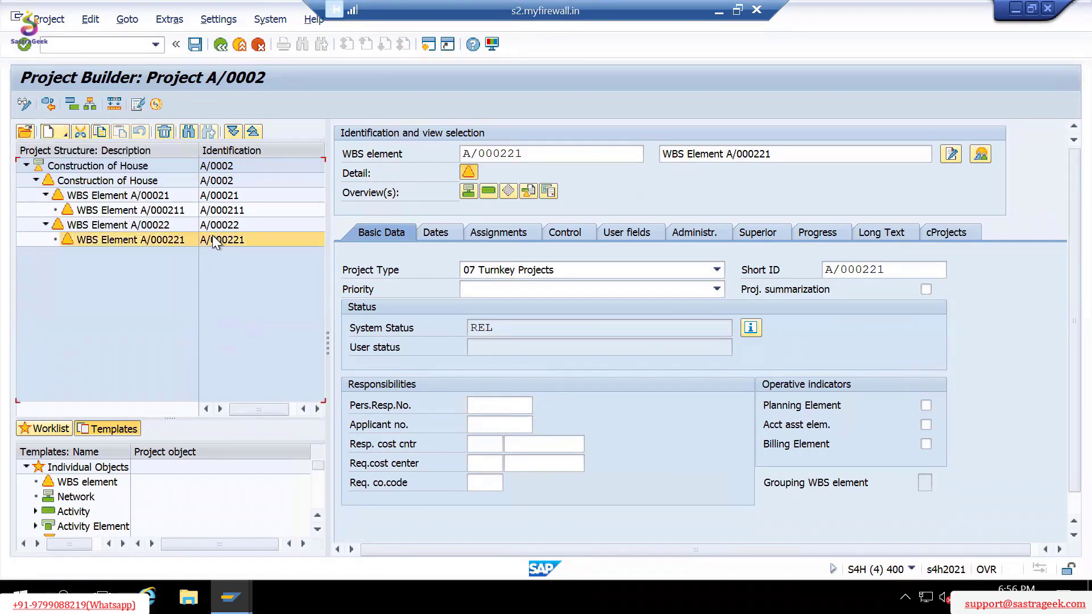
# Set the account assignment indicator for A/000221 again and check whether a network can be created beneath it.
pyautogui.click(926, 423)
pyautogui.click(63, 132)
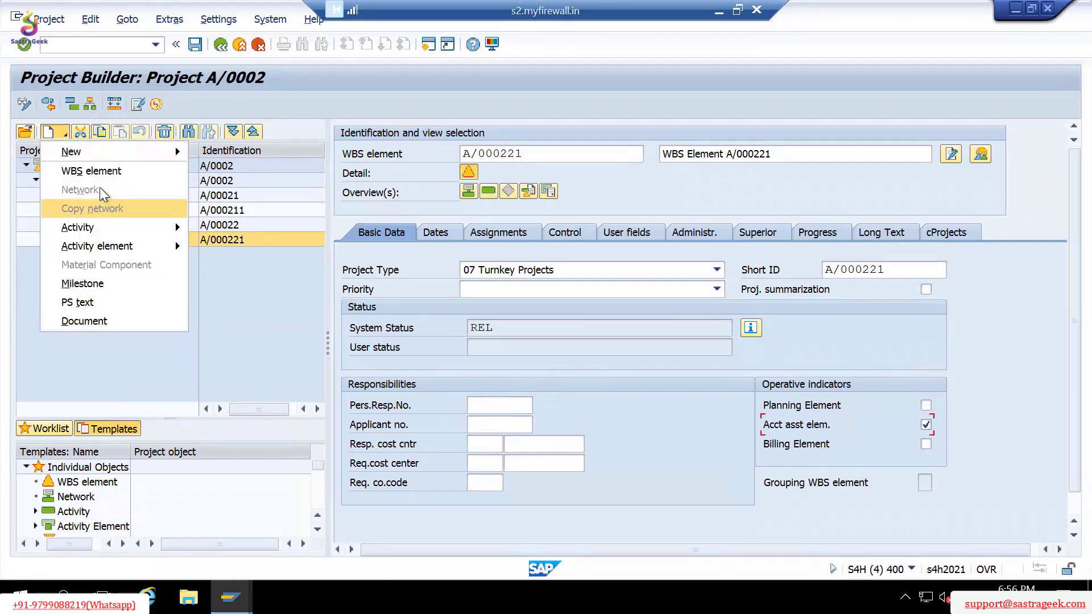
pyautogui.click(319, 362)
pyautogui.click(197, 225)
pyautogui.click(194, 241)
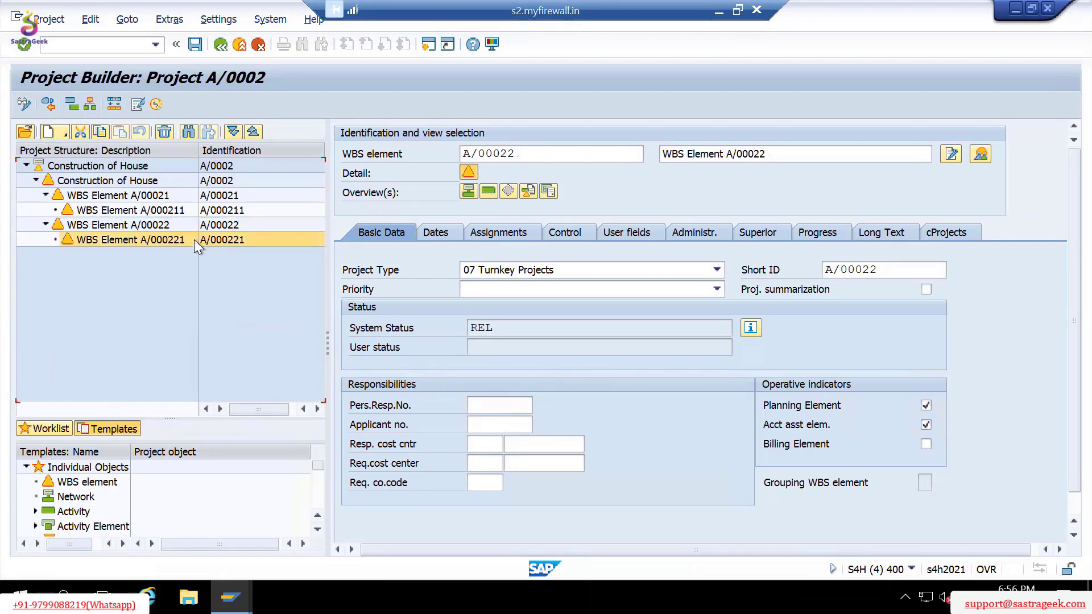
pyautogui.click(63, 132)
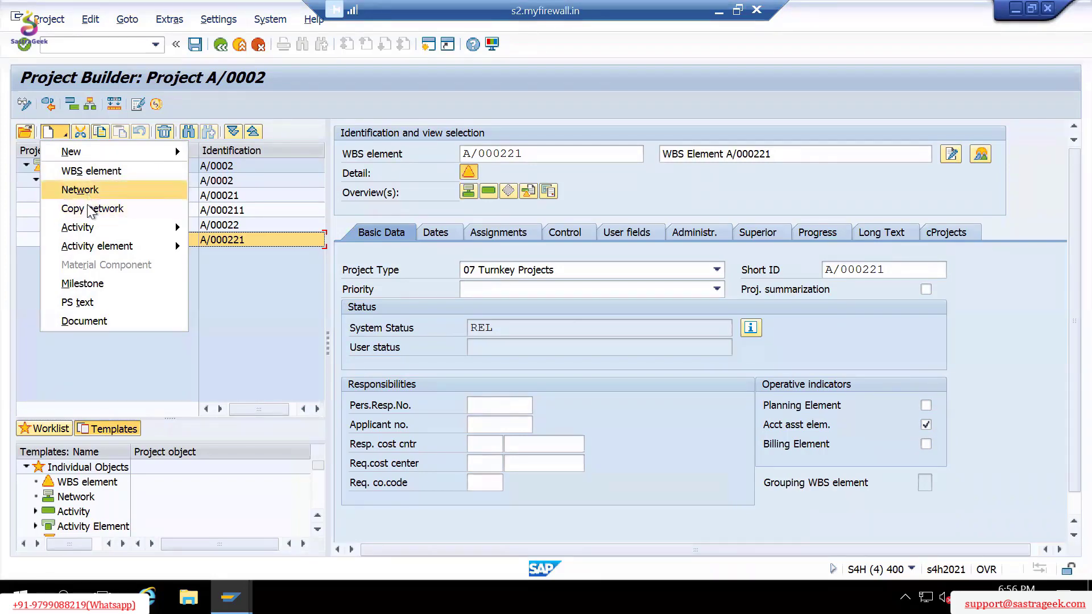
# Clear the account assignment indicator for A/000221 and check the availability of the network and activity creation options.
pyautogui.click(925, 424)
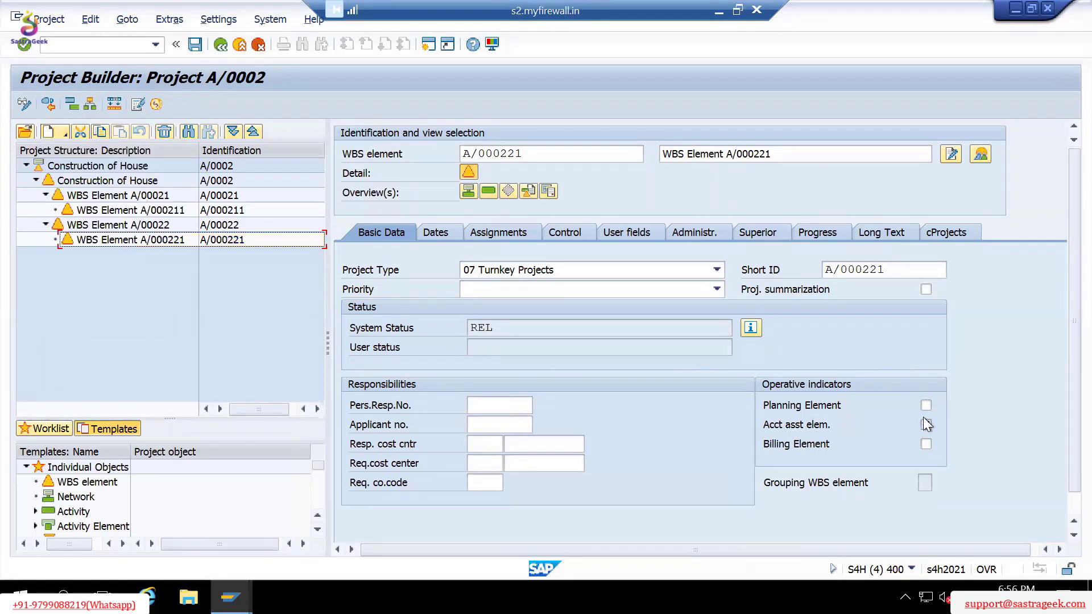
pyautogui.click(452, 348)
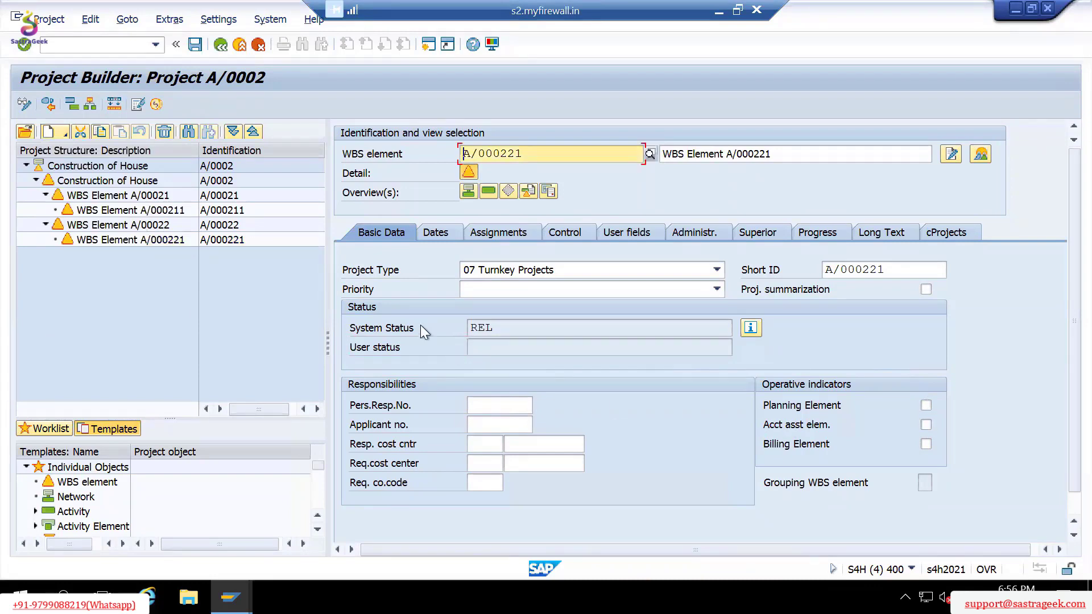
pyautogui.click(190, 244)
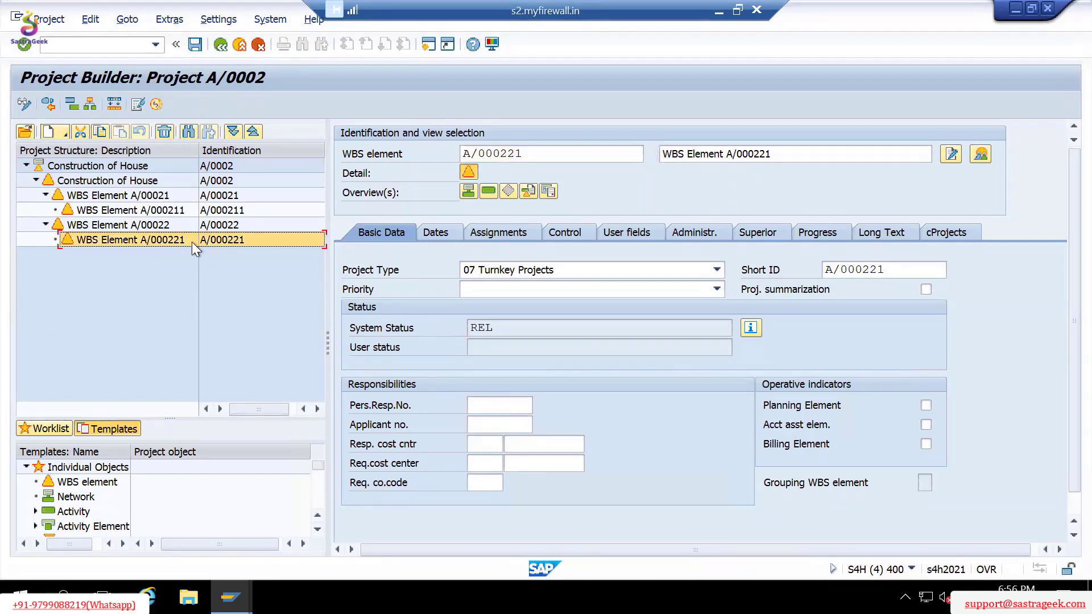
pyautogui.click(60, 135)
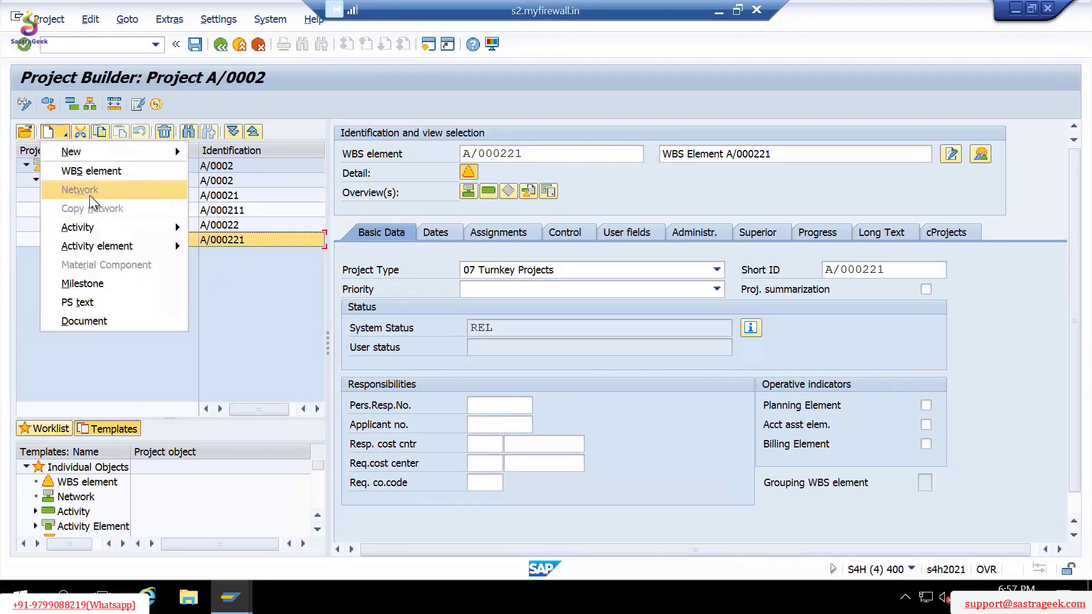
pyautogui.moveTo(106, 230)
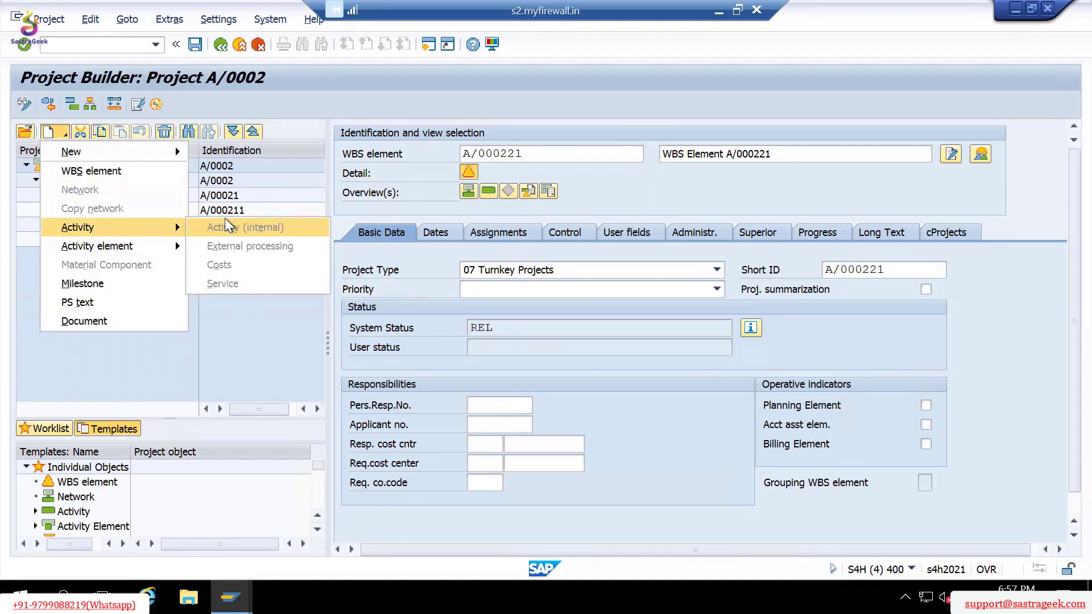
pyautogui.click(283, 327)
# Toggle the account assignment indicator of A/000221 on and off, leaving it cleared.
pyautogui.click(924, 424)
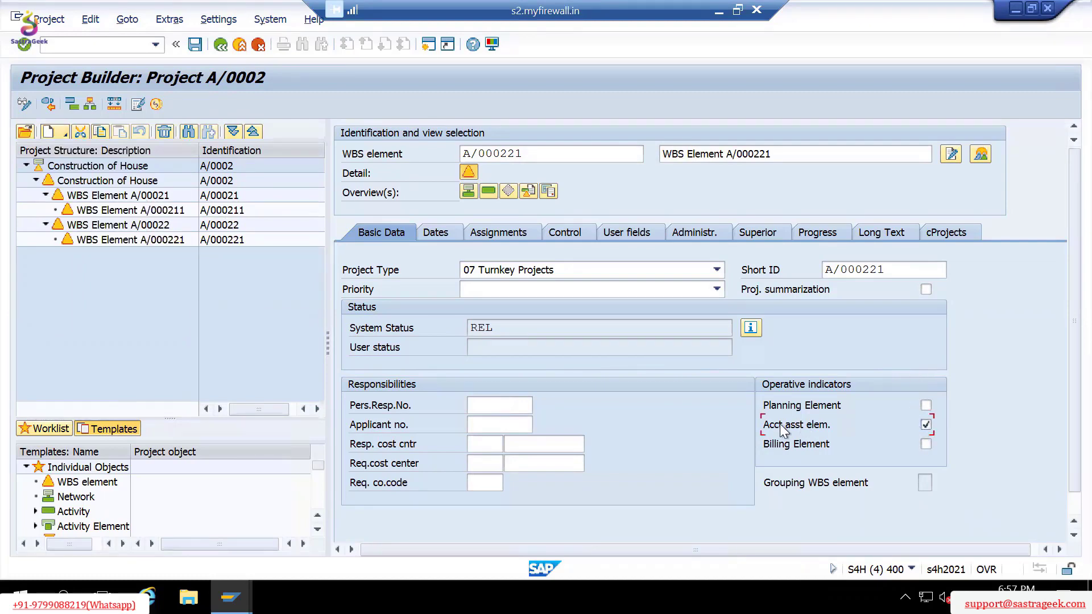
pyautogui.click(131, 239)
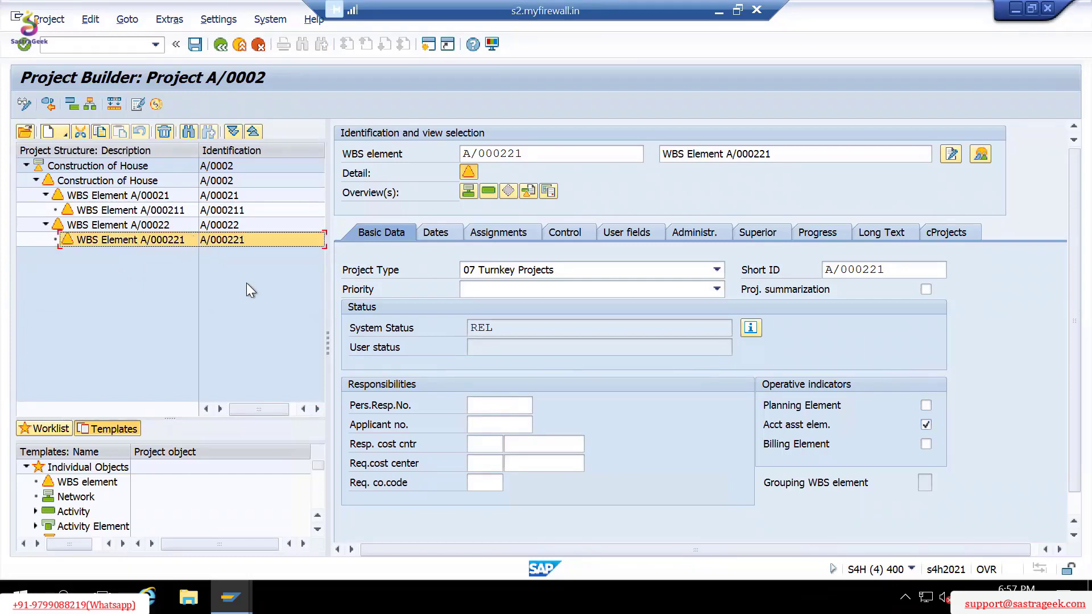
pyautogui.click(924, 426)
pyautogui.click(212, 240)
pyautogui.click(925, 424)
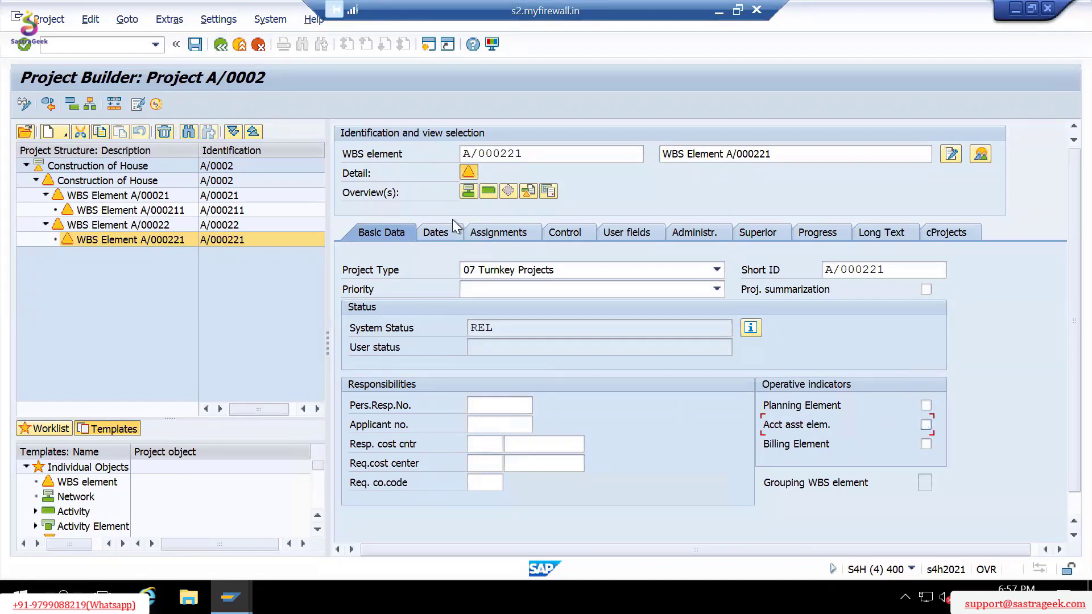
# Mark A/000221 as Statistical in its control data and return to its basic data.
pyautogui.click(574, 233)
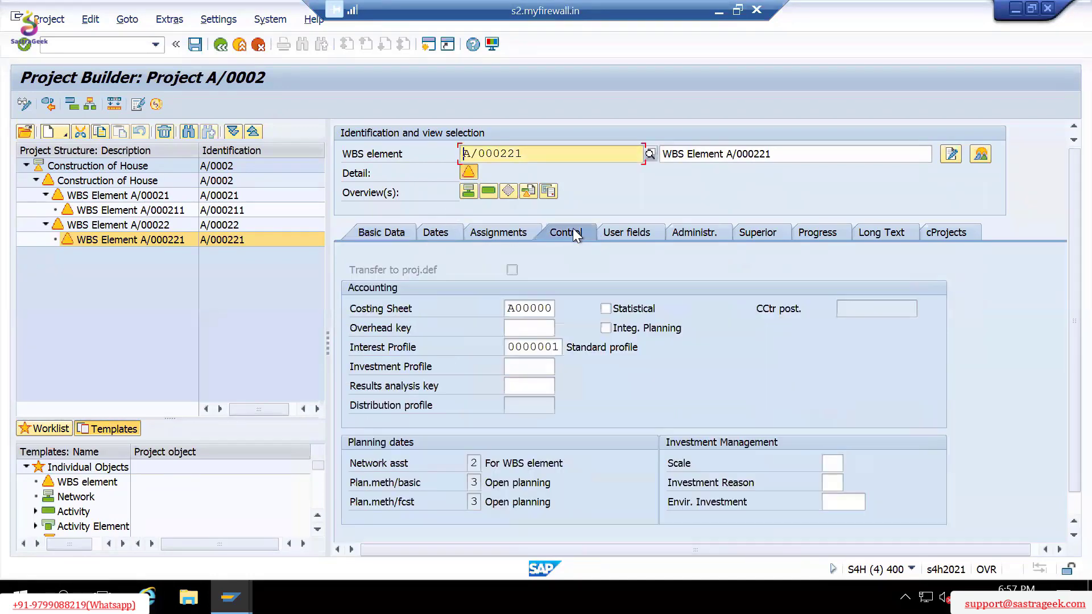
pyautogui.click(606, 309)
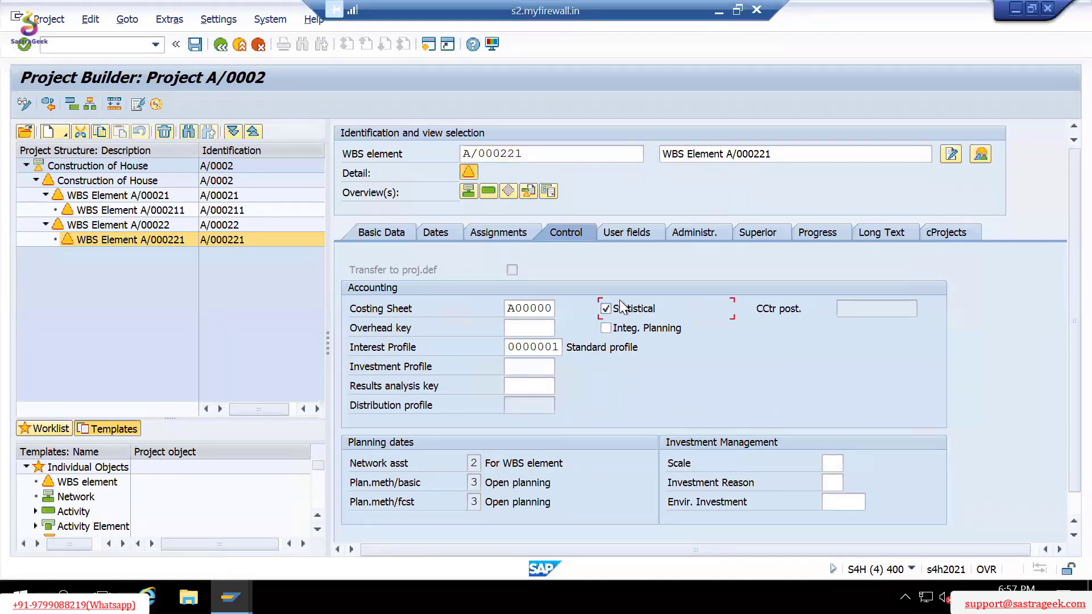
pyautogui.click(381, 234)
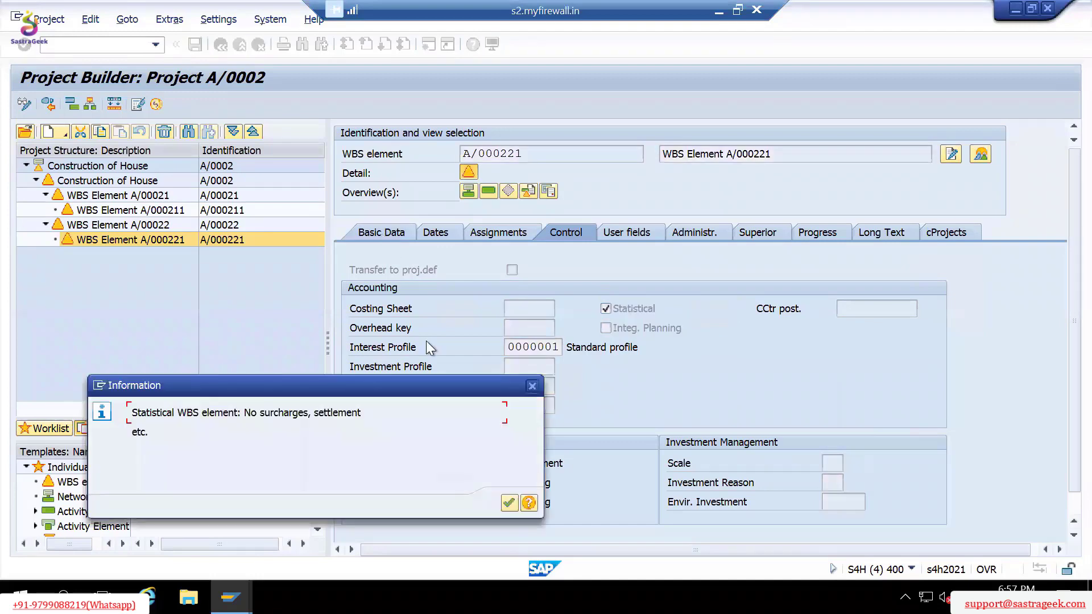
pyautogui.click(506, 504)
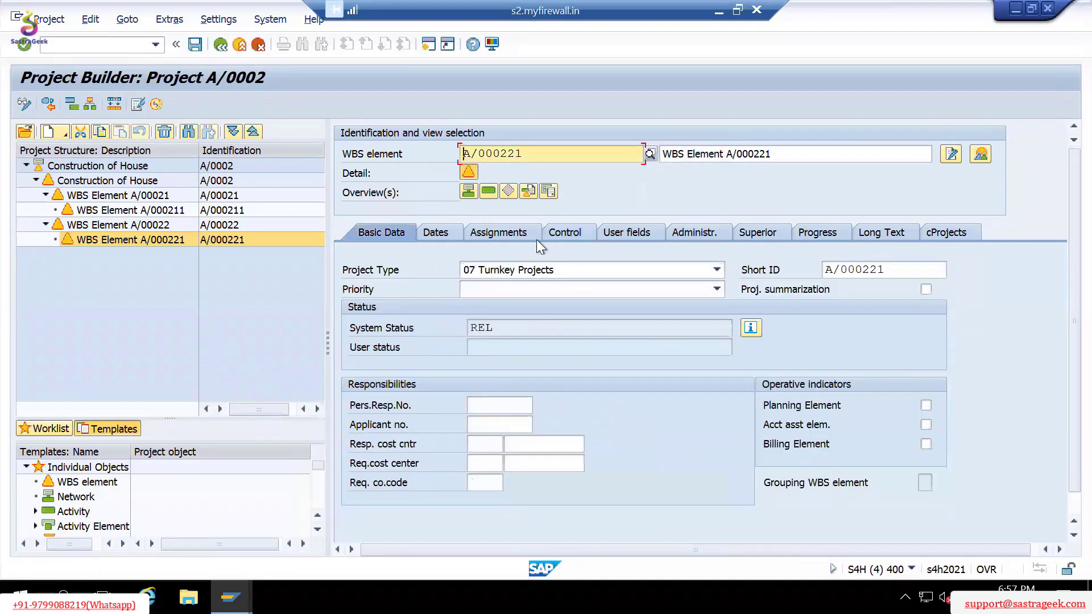
# Remove the Statistical indicator from A/000221 and return to its basic data.
pyautogui.click(579, 231)
pyautogui.click(613, 310)
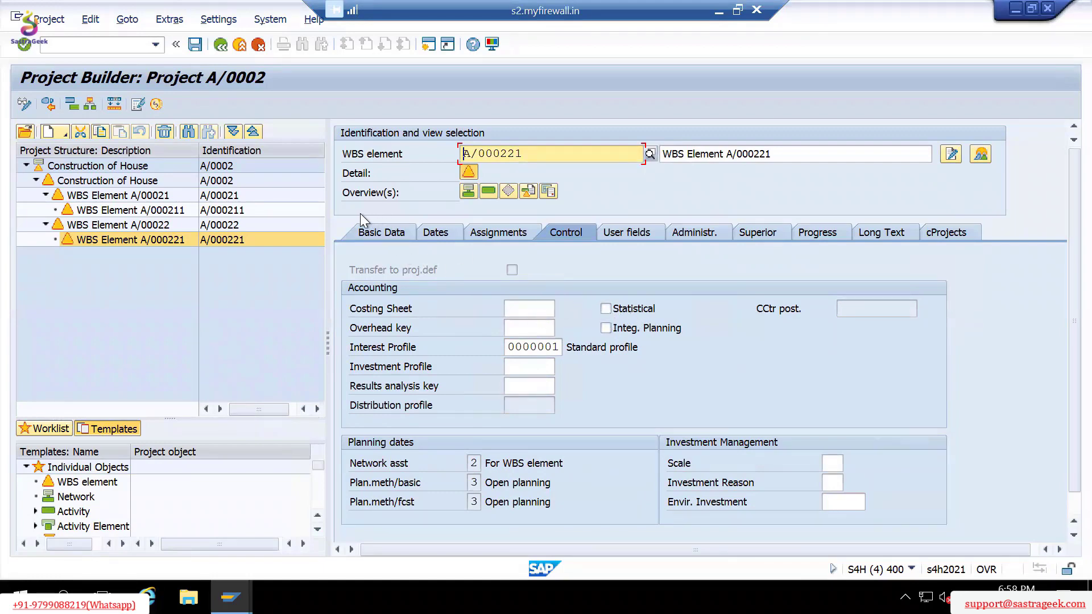
pyautogui.click(400, 240)
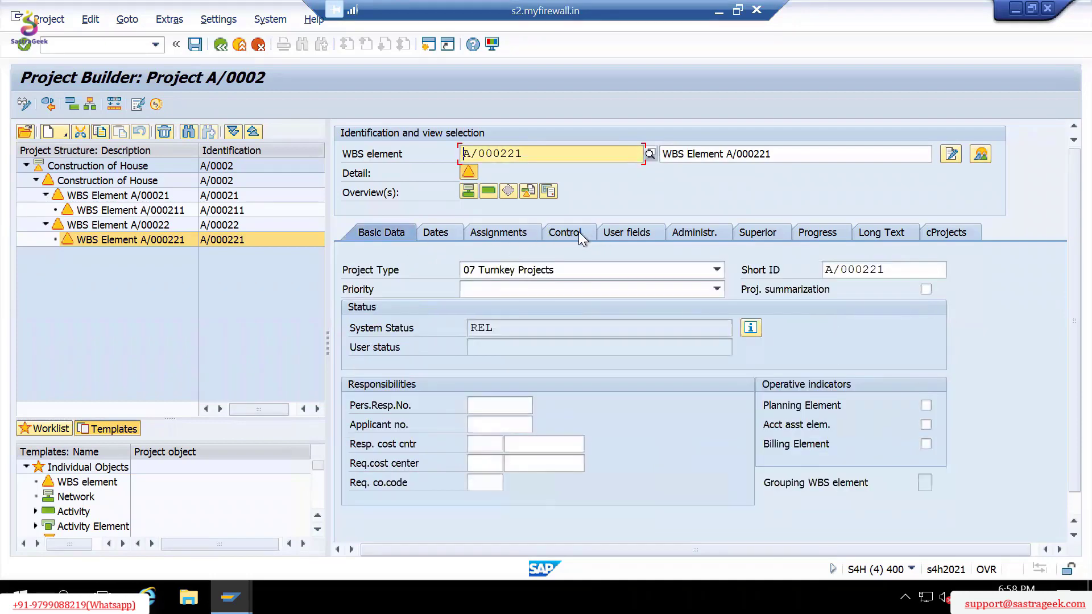
pyautogui.click(578, 231)
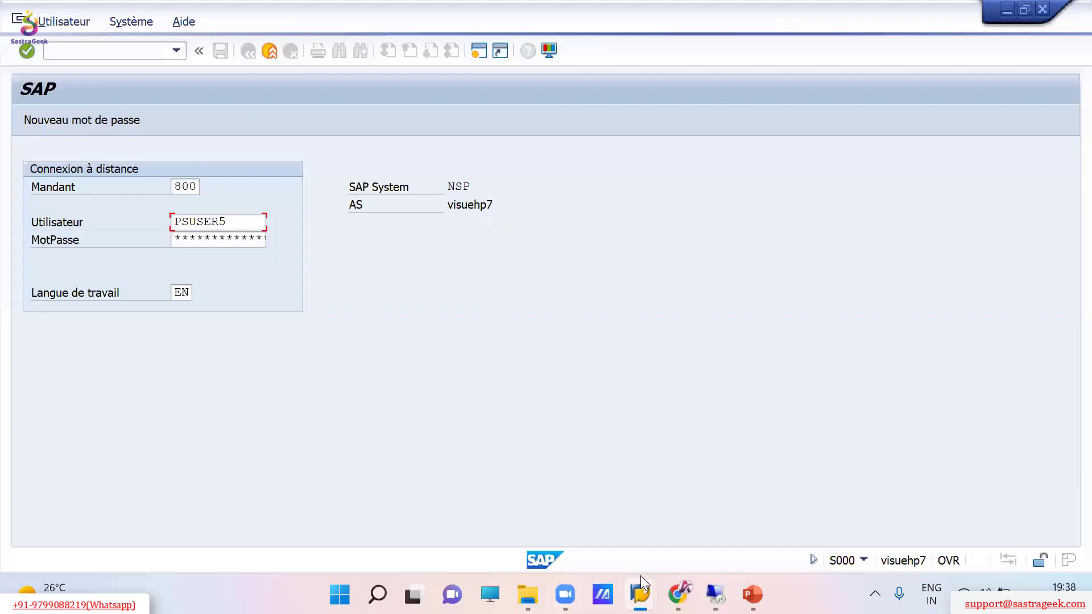
pyautogui.moveTo(715, 595)
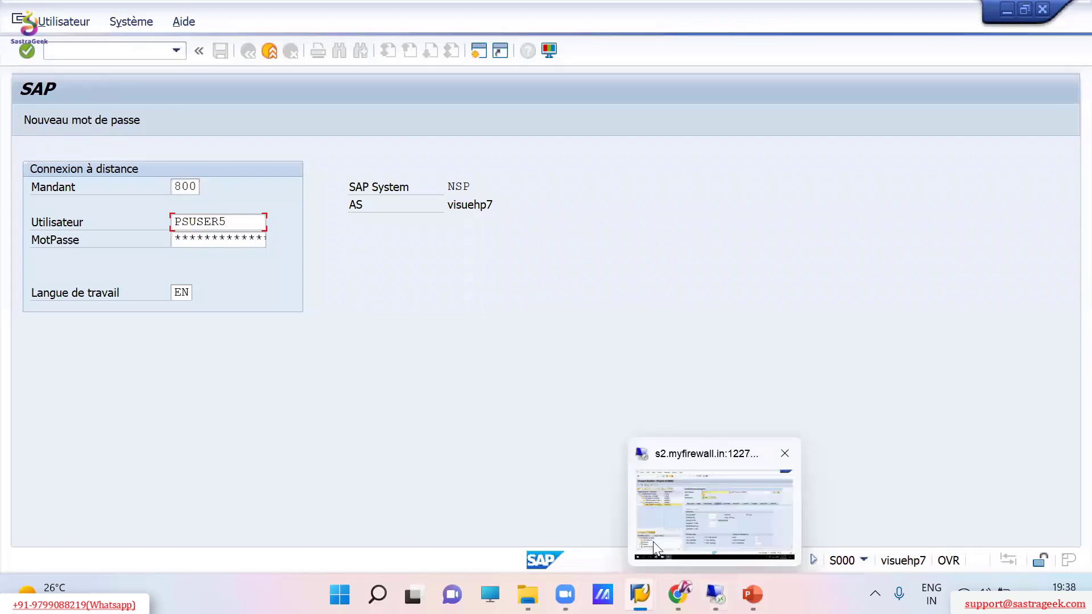
pyautogui.click(654, 546)
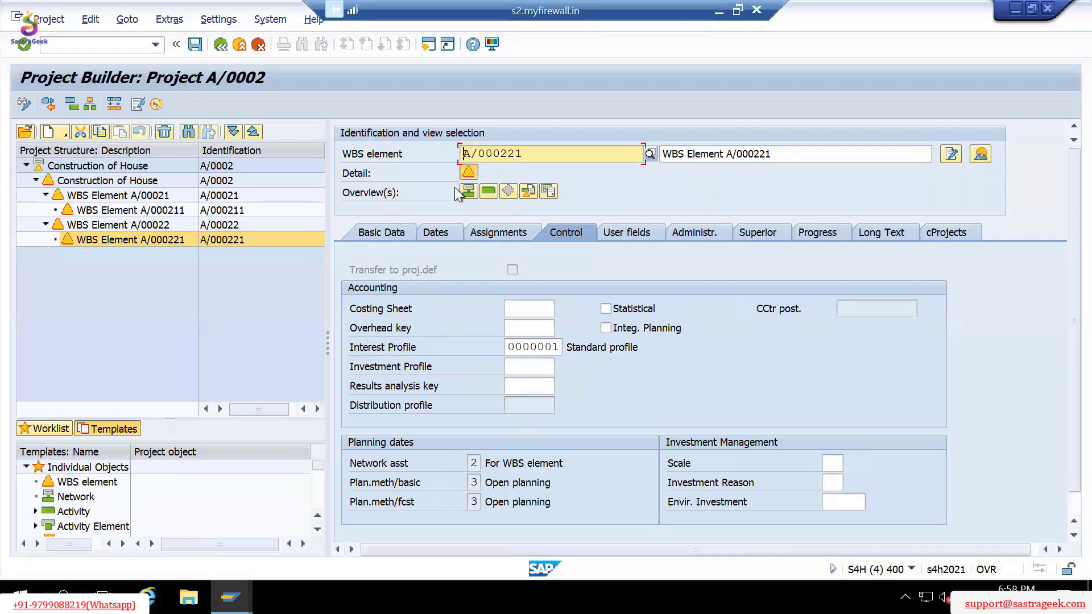
# Set the Billing Element indicator in the basic data of A/000221.
pyautogui.click(380, 231)
pyautogui.click(926, 444)
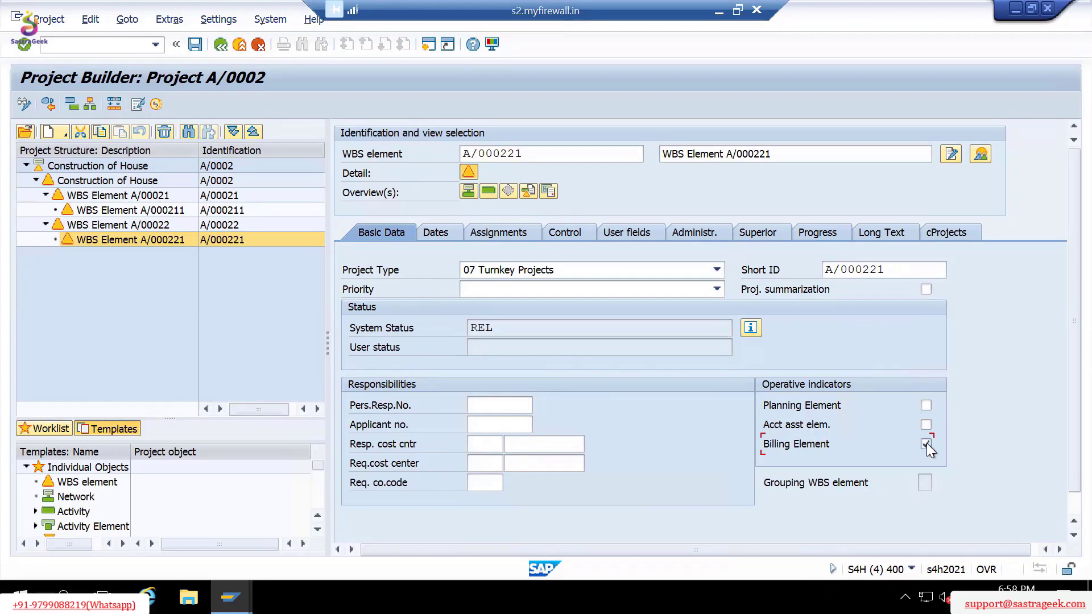
# Read the field help for the Billing Element indicator, including its further notes on billing plans, and close it.
pyautogui.press('F1')
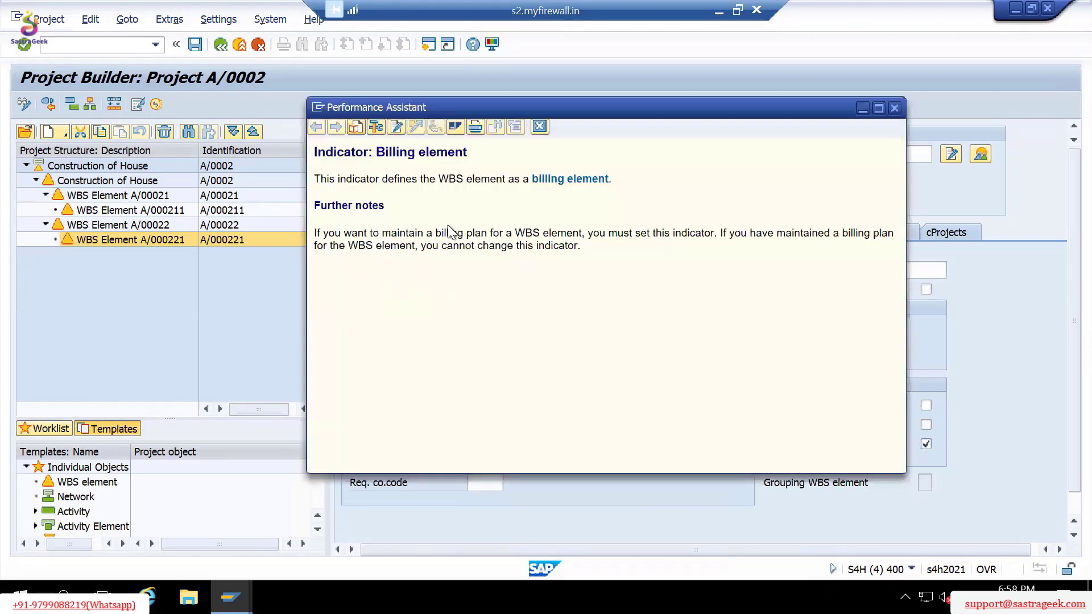
pyautogui.moveTo(339, 236); pyautogui.dragTo(714, 234)
pyautogui.click(745, 239)
pyautogui.moveTo(727, 234); pyautogui.dragTo(873, 234)
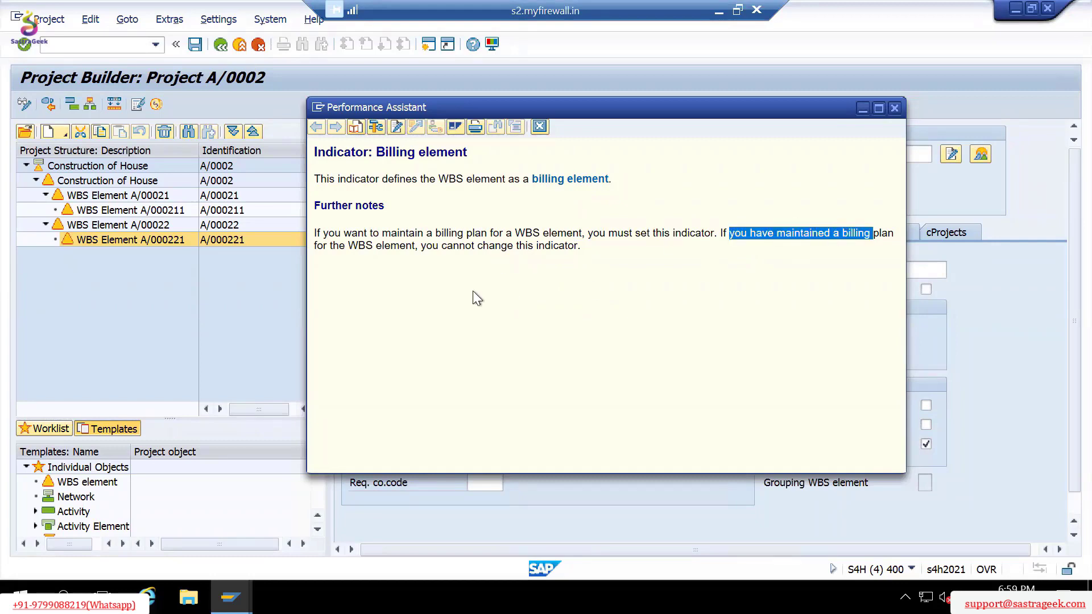
pyautogui.click(463, 287)
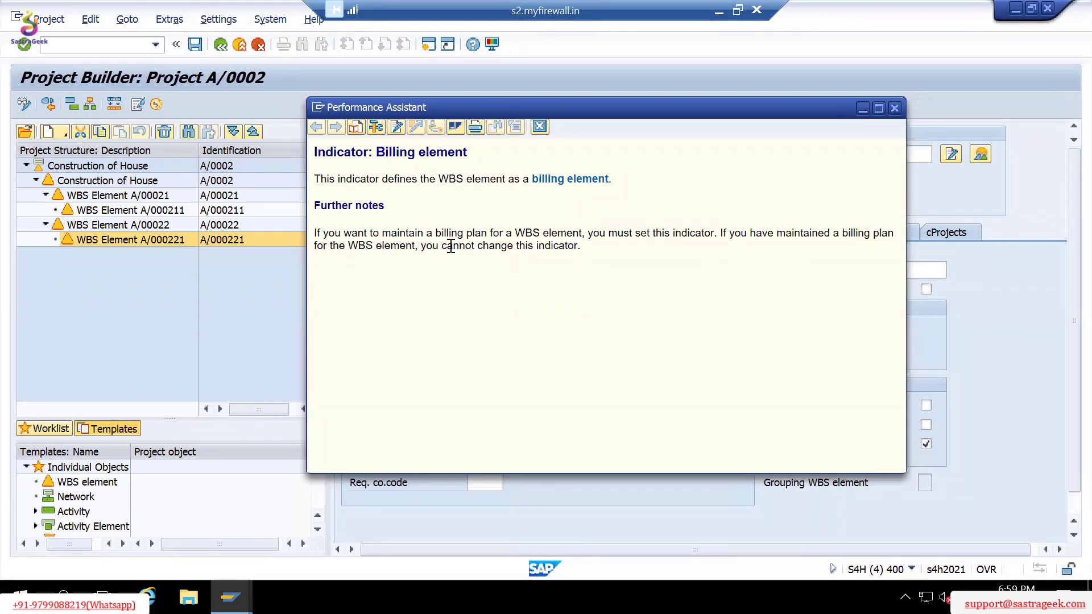
pyautogui.moveTo(421, 246); pyautogui.dragTo(560, 252)
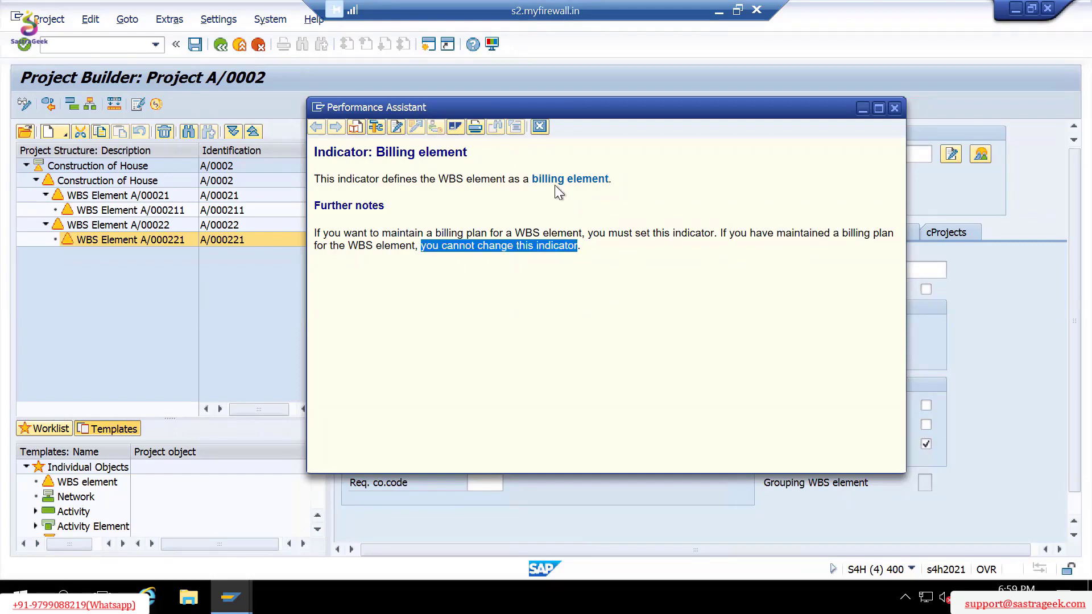
pyautogui.click(539, 126)
# Return to WBS element A/000221 in the project structure and view its system status.
pyautogui.click(125, 230)
pyautogui.click(114, 241)
pyautogui.click(548, 331)
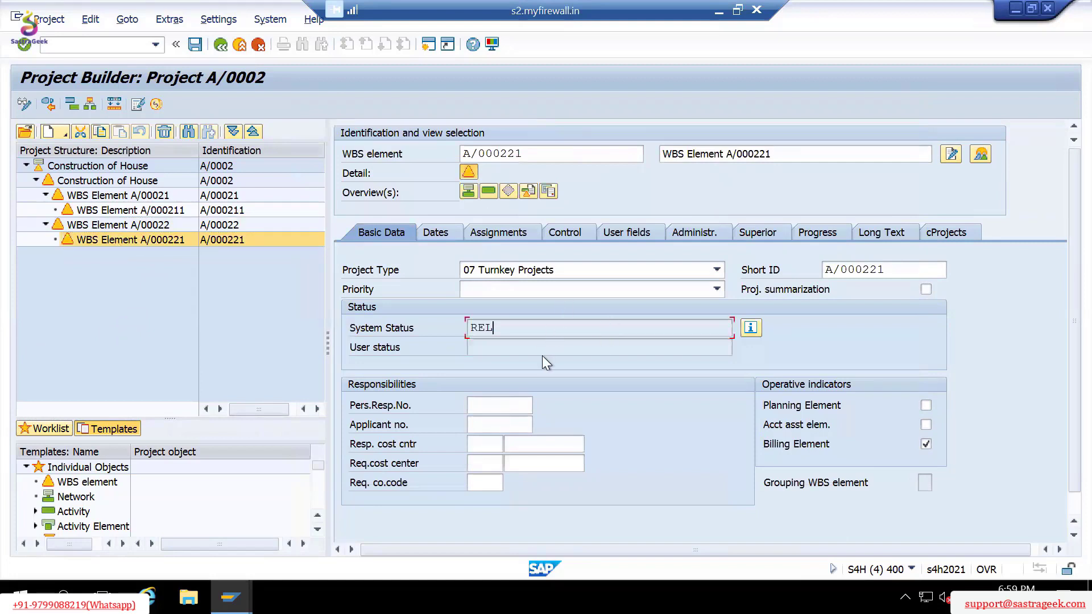
# Add a milestone to WBS element A/000221 with usage 00004 and the description "Conceptulisation phase completed".
pyautogui.click(132, 239)
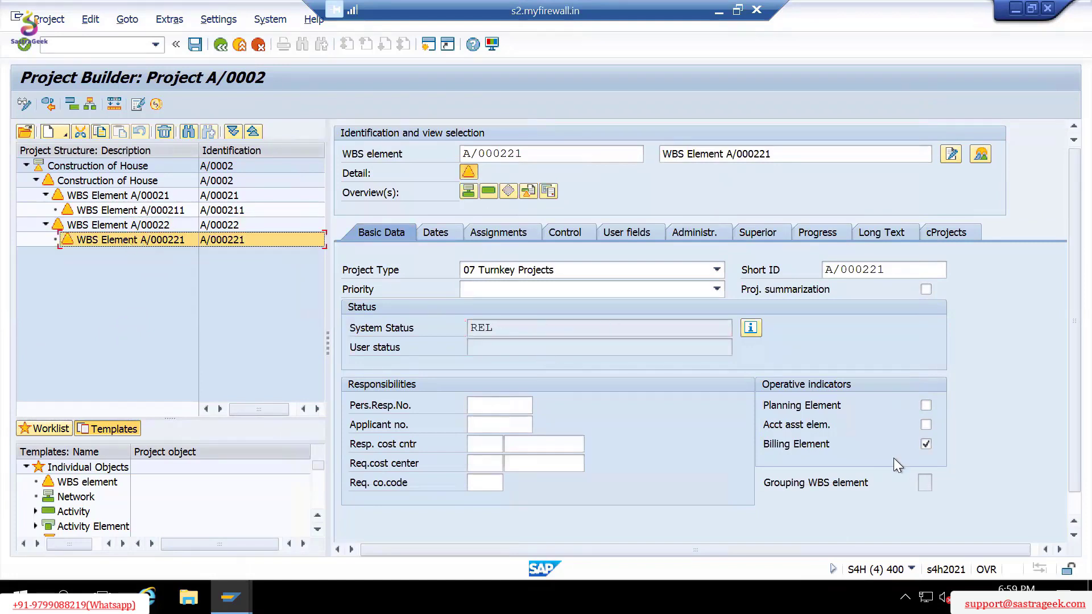
pyautogui.click(529, 191)
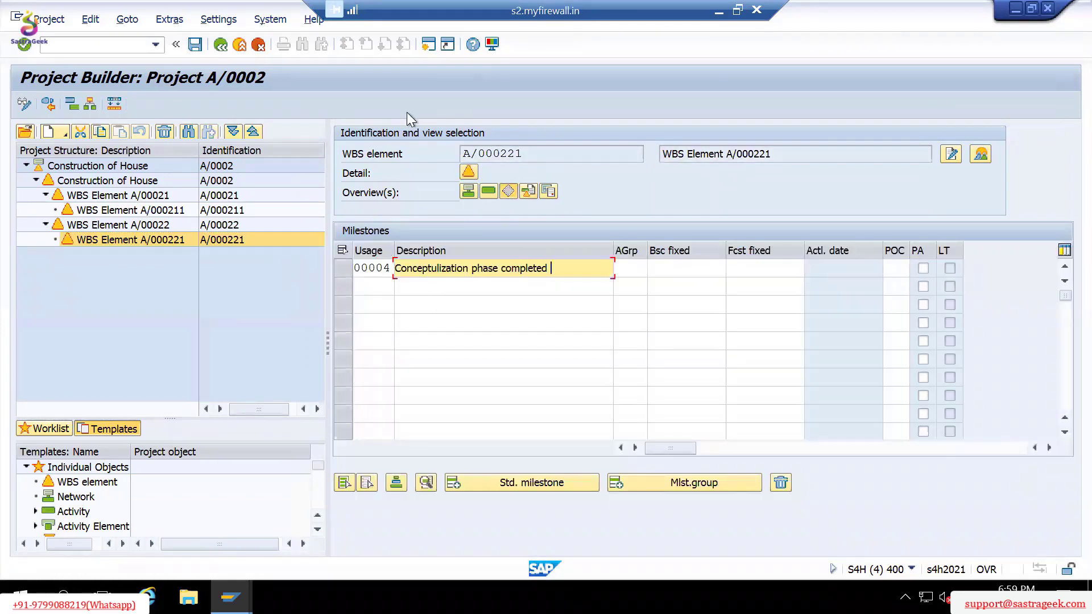
pyautogui.press('Return')
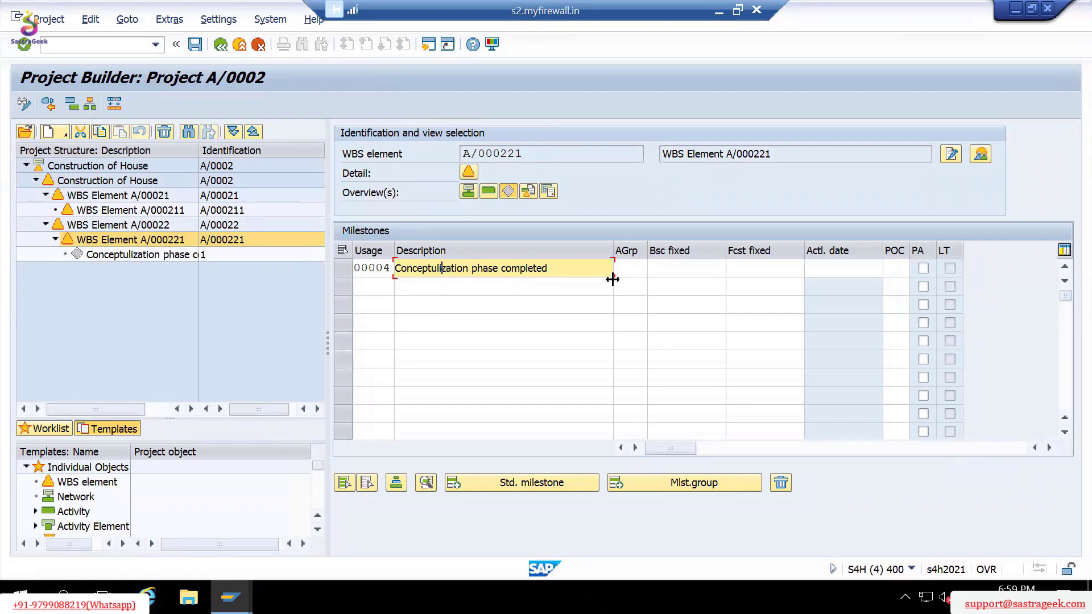
pyautogui.write('s')
# Mark the milestone "Conceptulisation phase completed" as relevant for the sales document date and set its invoice percentage to 10.
pyautogui.click(119, 255)
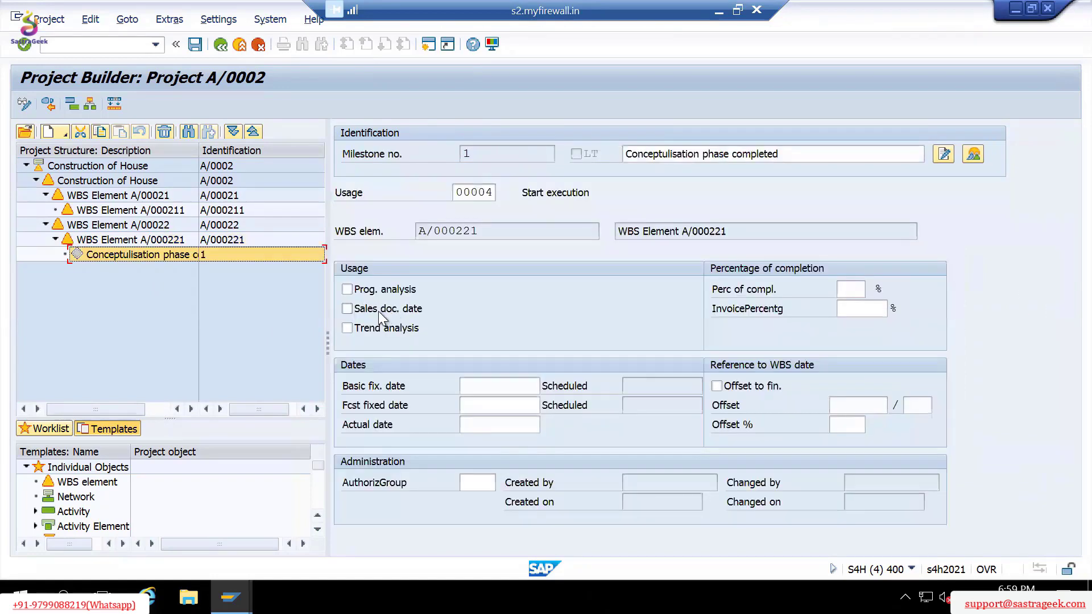
pyautogui.click(860, 309)
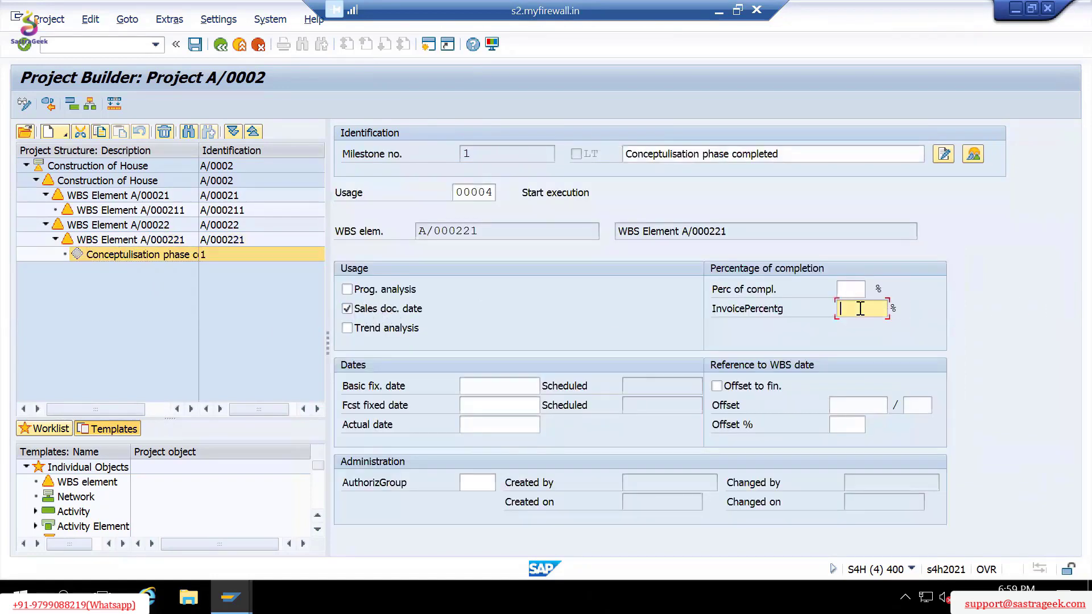
pyautogui.write('100')
pyautogui.press('Return')
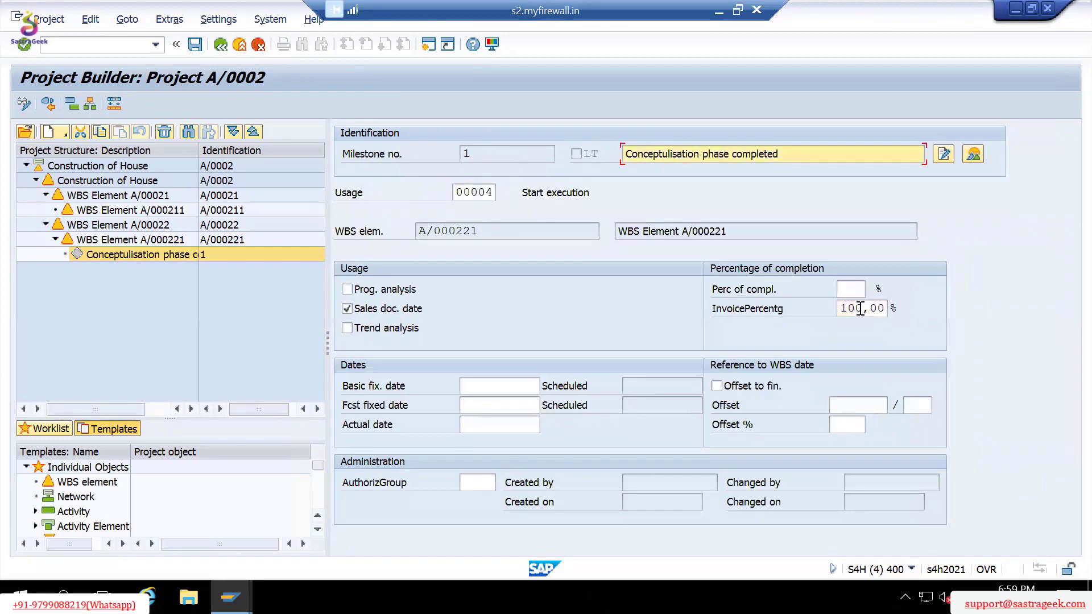
pyautogui.click(860, 309)
pyautogui.press('BackSpace')
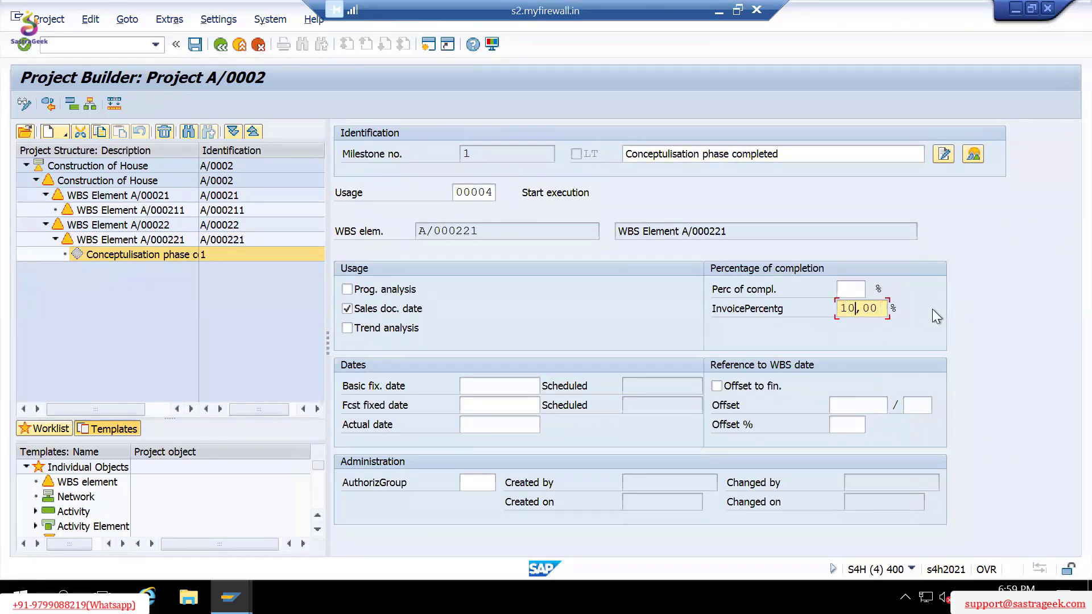
pyautogui.press('Return')
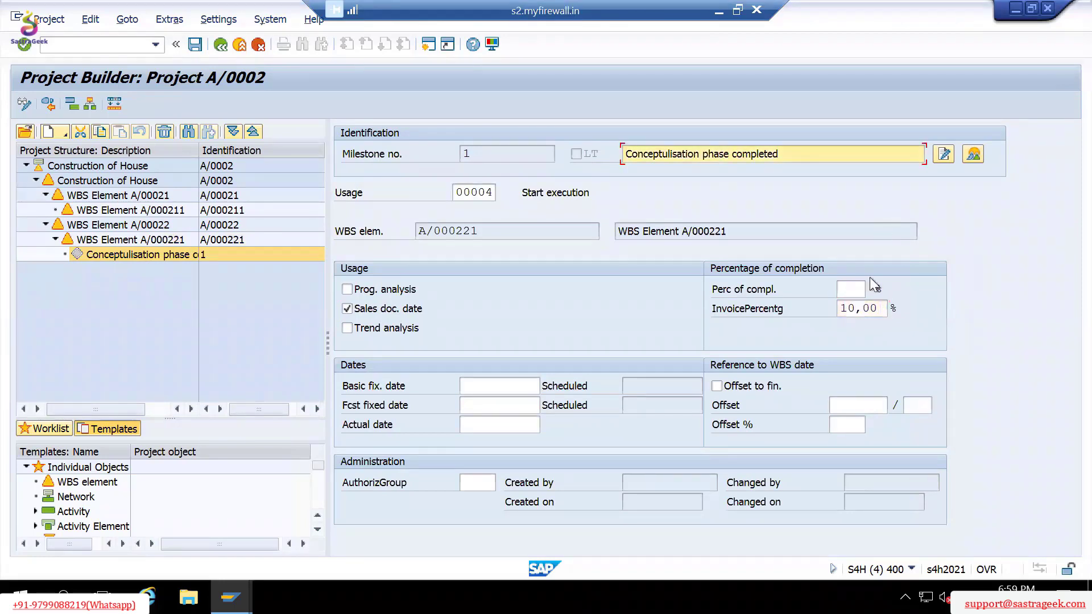
pyautogui.click(845, 288)
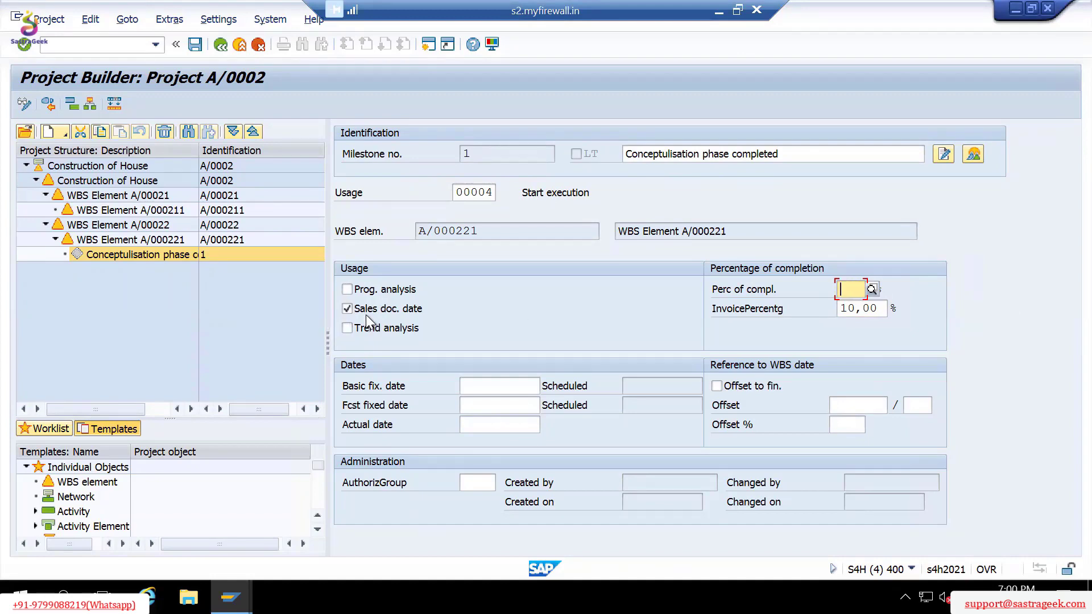
pyautogui.click(857, 307)
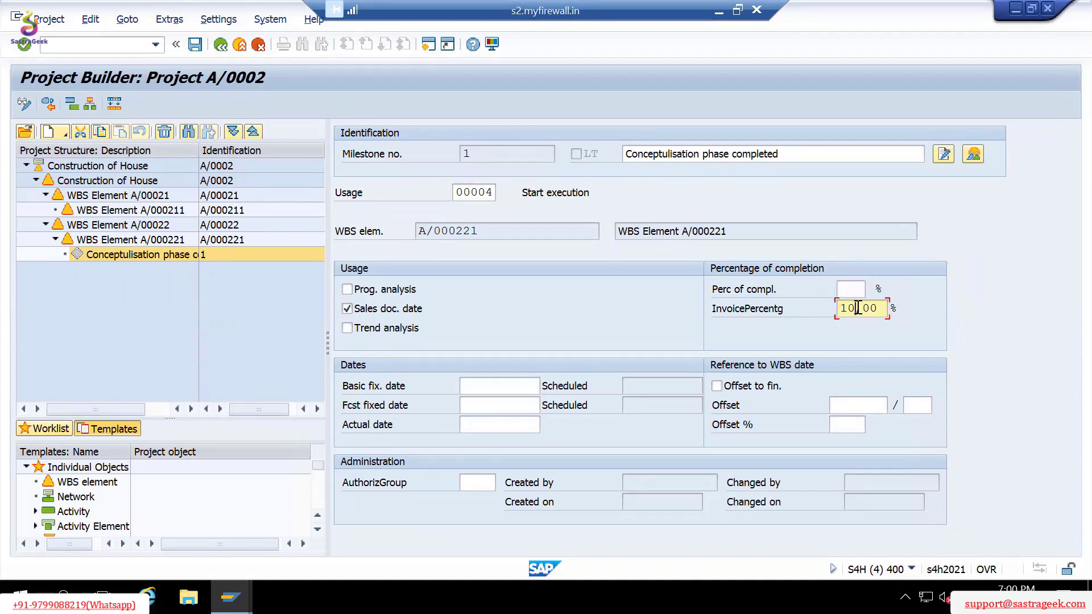
pyautogui.moveTo(847, 307); pyautogui.dragTo(886, 307)
pyautogui.click(887, 309)
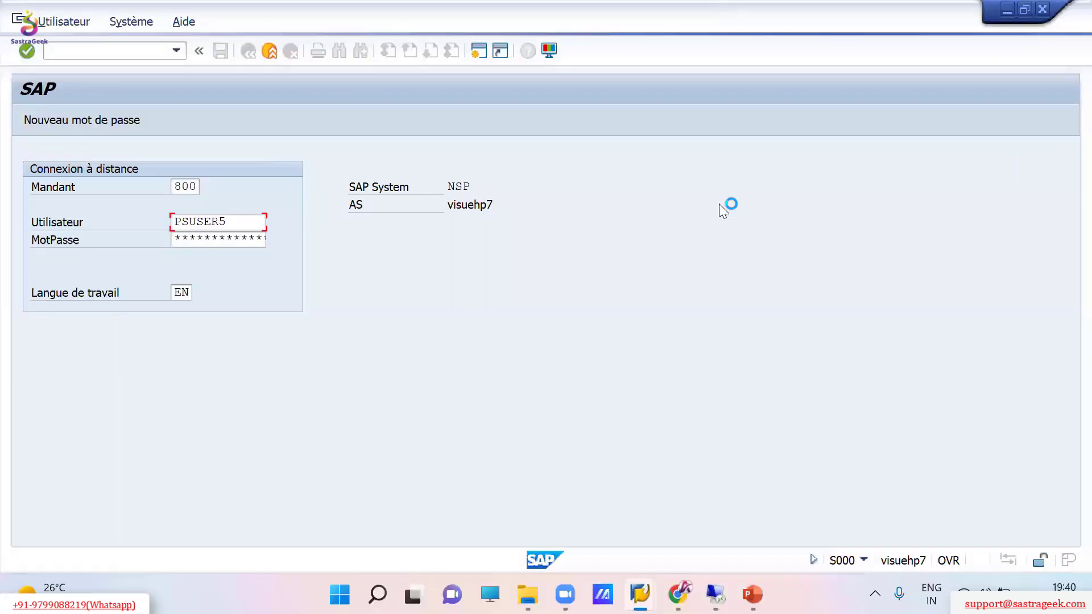
pyautogui.moveTo(715, 594)
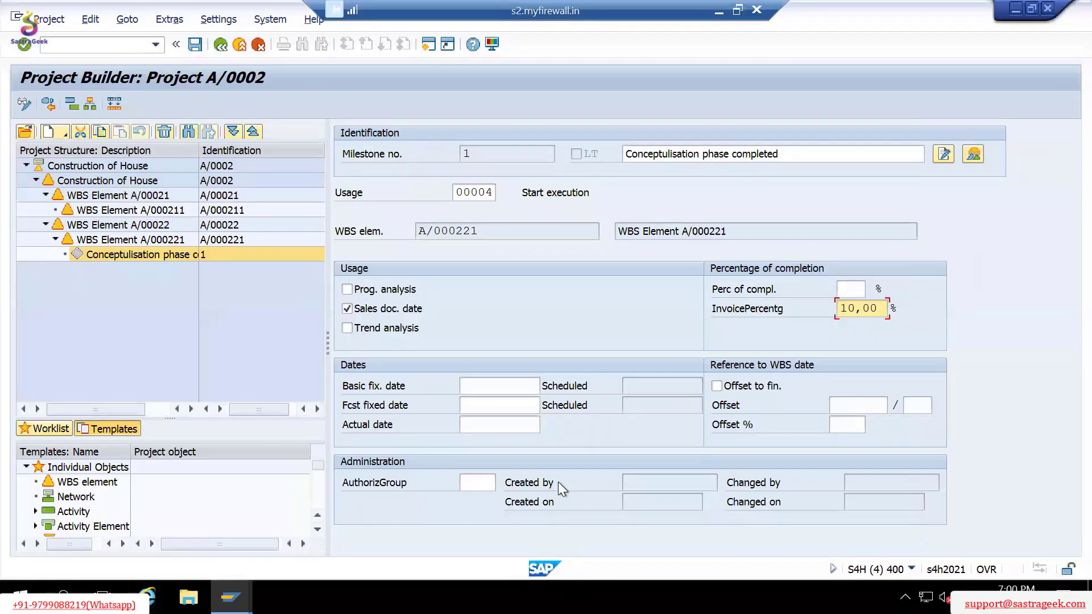
# Switch to the project profile PS00002 and read the definition in the field help for the Only one root indicator.
pyautogui.hotkey('alt', 'Tab')
pyautogui.click(499, 254)
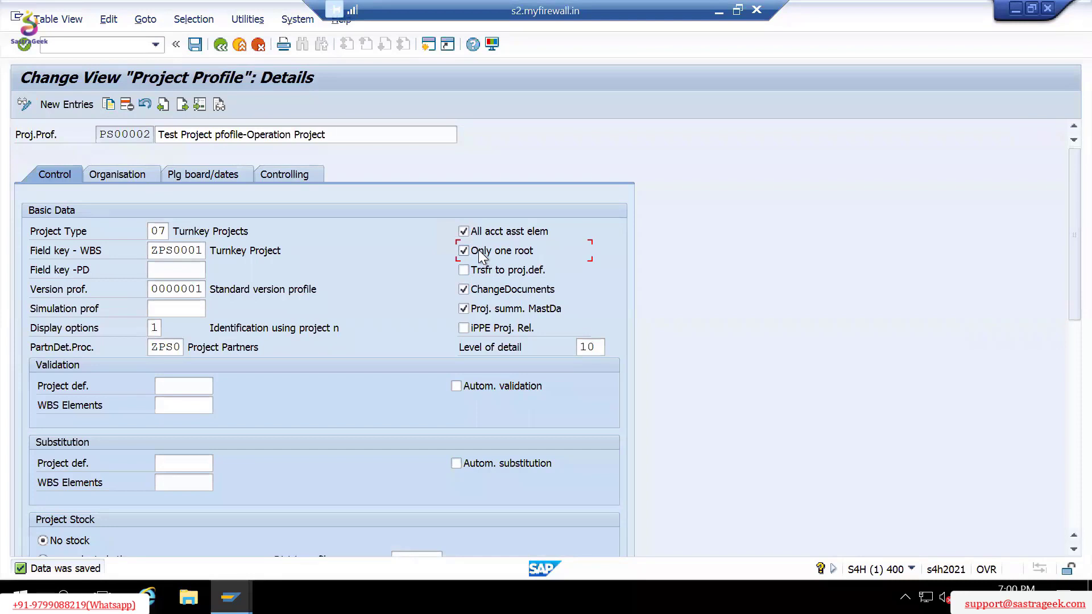
pyautogui.press('F1')
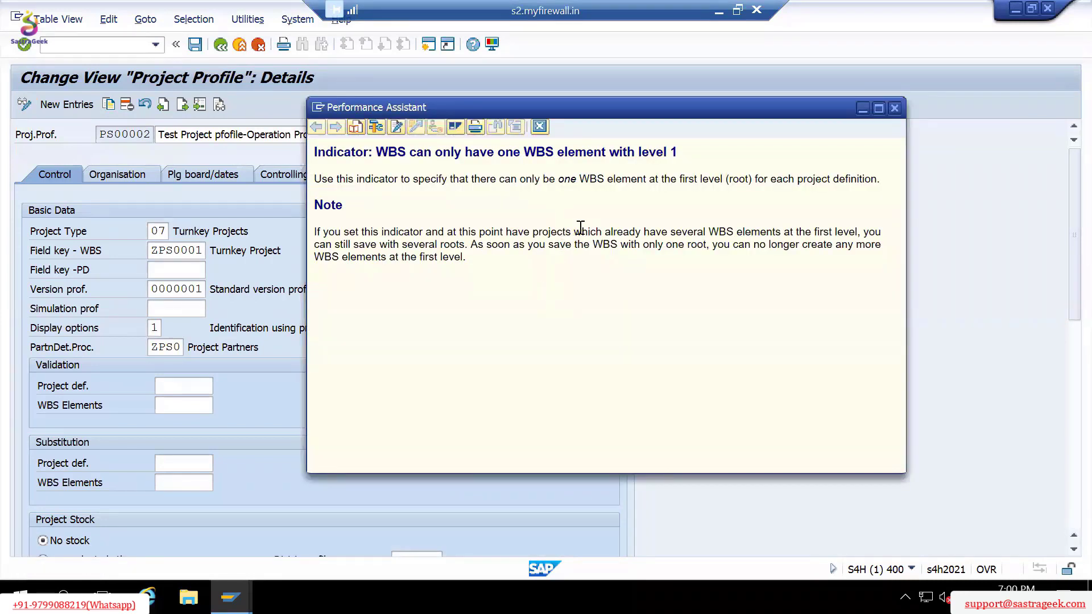
pyautogui.moveTo(656, 182); pyautogui.dragTo(761, 185)
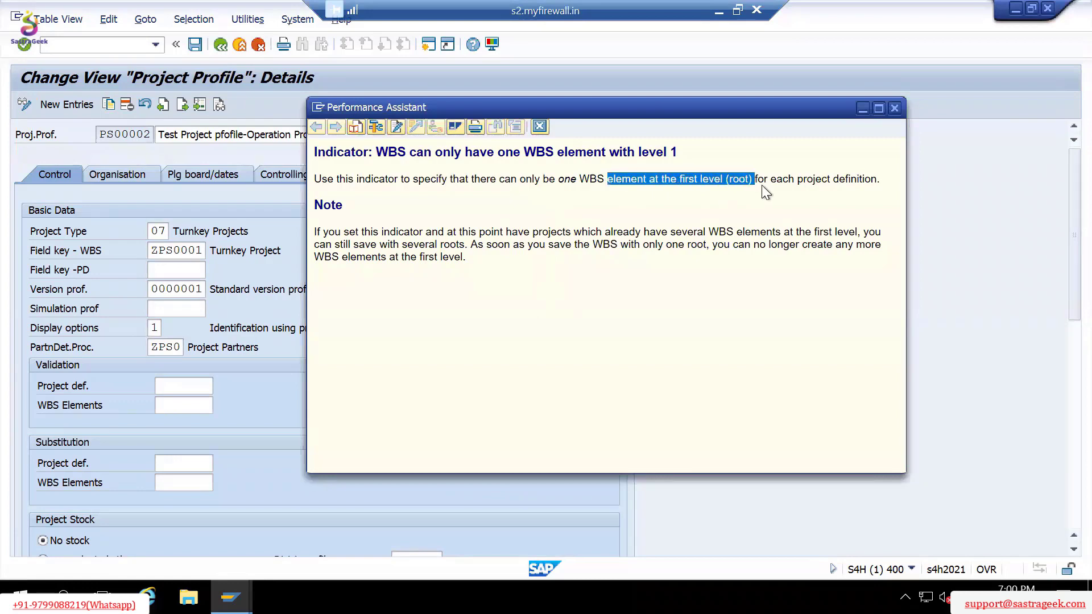
pyautogui.click(809, 196)
pyautogui.moveTo(338, 180); pyautogui.dragTo(861, 181)
pyautogui.click(624, 199)
pyautogui.click(626, 182)
pyautogui.click(730, 177)
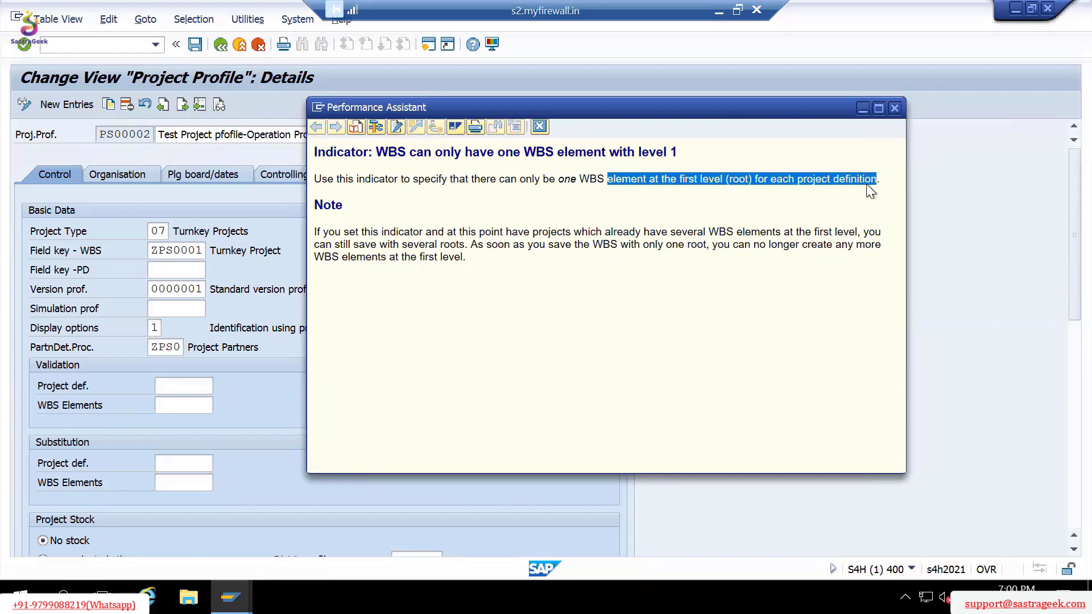
# Read the help note on projects that already have several first-level WBS elements, and close the help.
pyautogui.click(392, 249)
pyautogui.moveTo(344, 231); pyautogui.dragTo(754, 239)
pyautogui.click(486, 236)
pyautogui.click(623, 243)
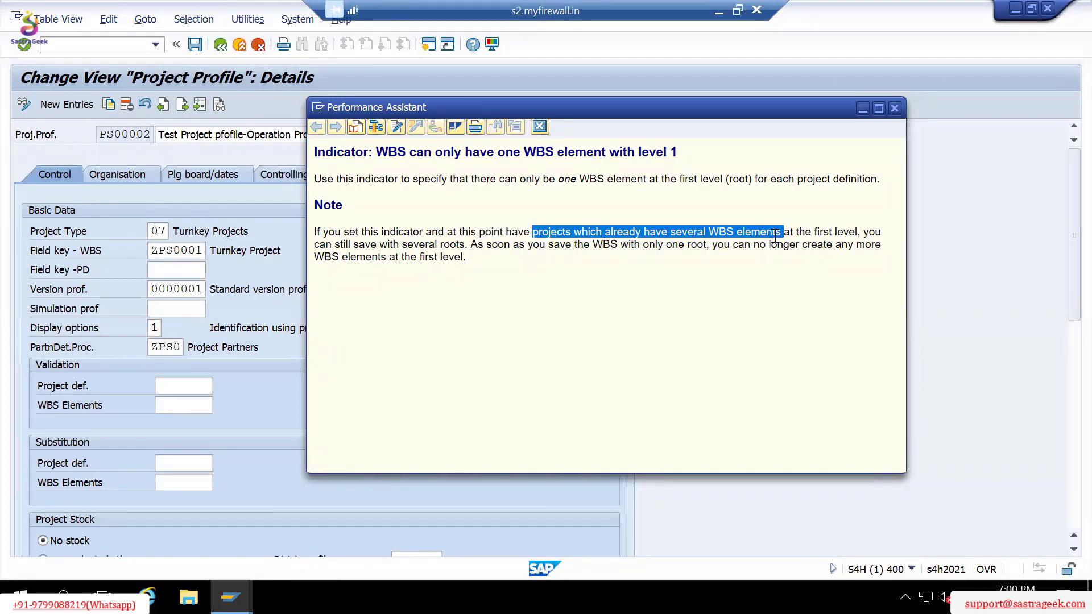
pyautogui.click(376, 246)
pyautogui.doubleClick(353, 245)
pyautogui.moveTo(402, 245); pyautogui.dragTo(489, 246)
pyautogui.moveTo(323, 232); pyautogui.dragTo(554, 245)
pyautogui.click(541, 248)
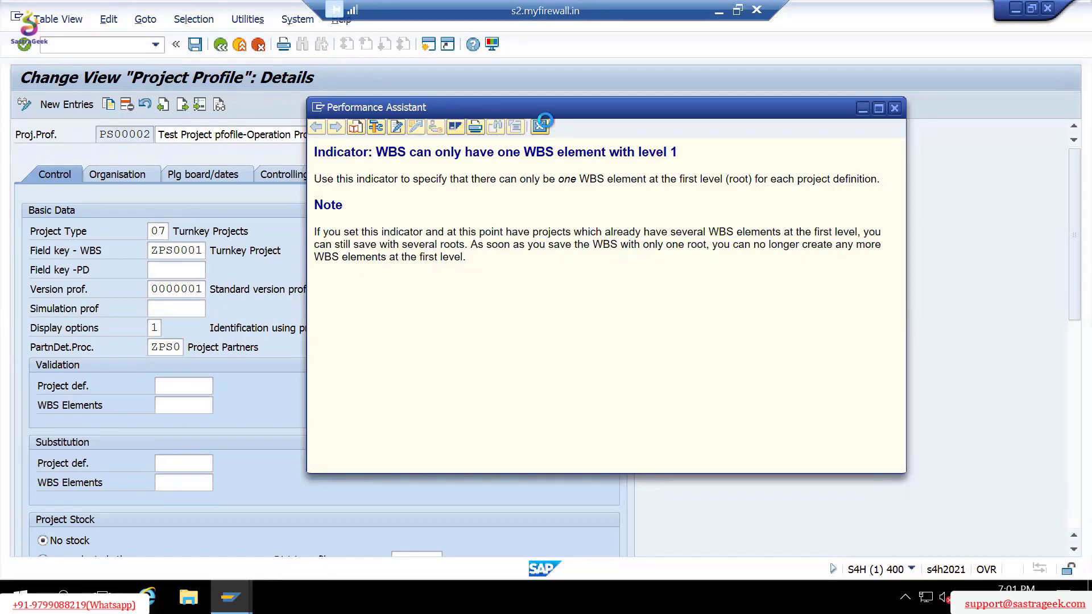
pyautogui.click(539, 126)
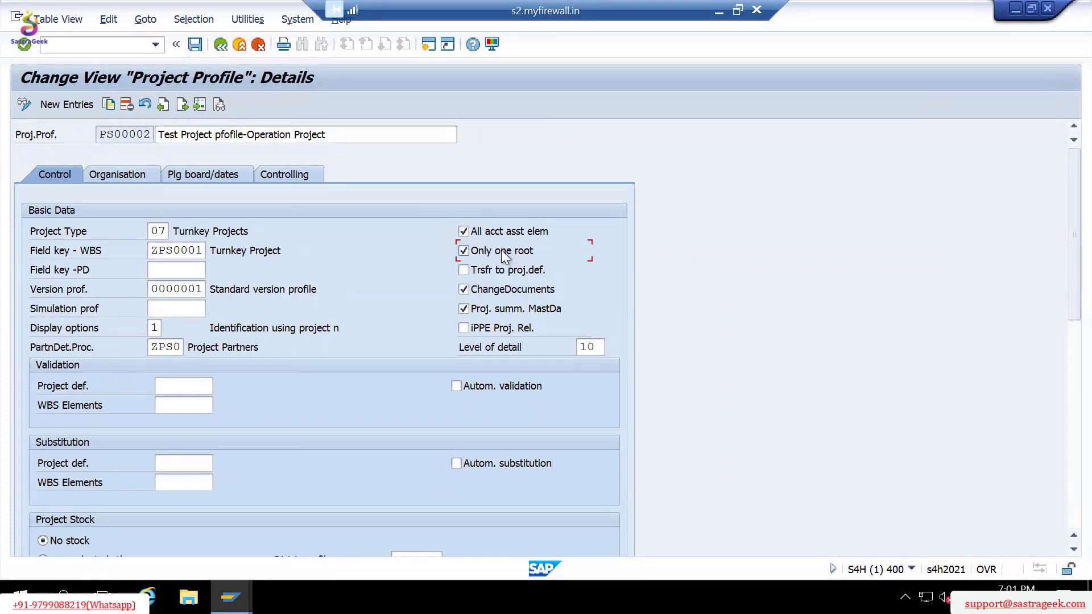
# Save the project profile, return to project A/0002 and exit it with its changes saved.
pyautogui.click(195, 44)
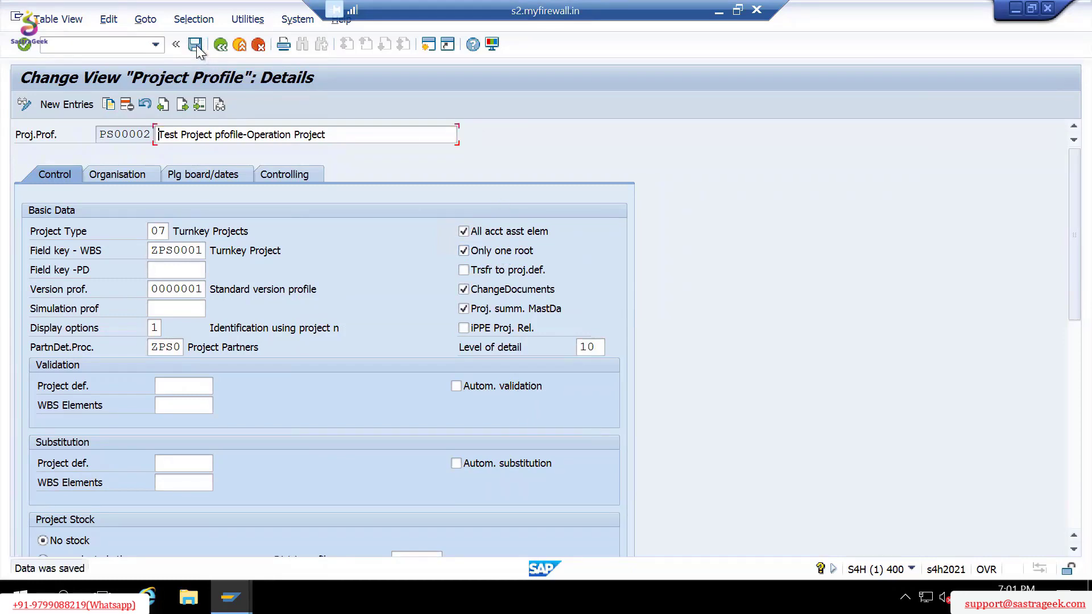
pyautogui.hotkey('alt', 'Tab')
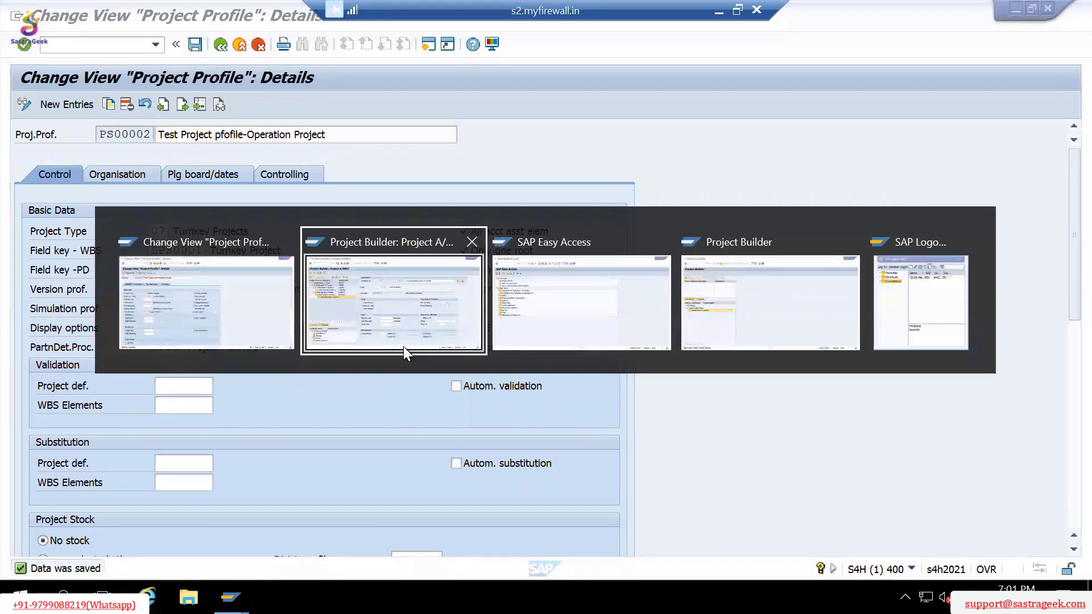
pyautogui.press('F3')
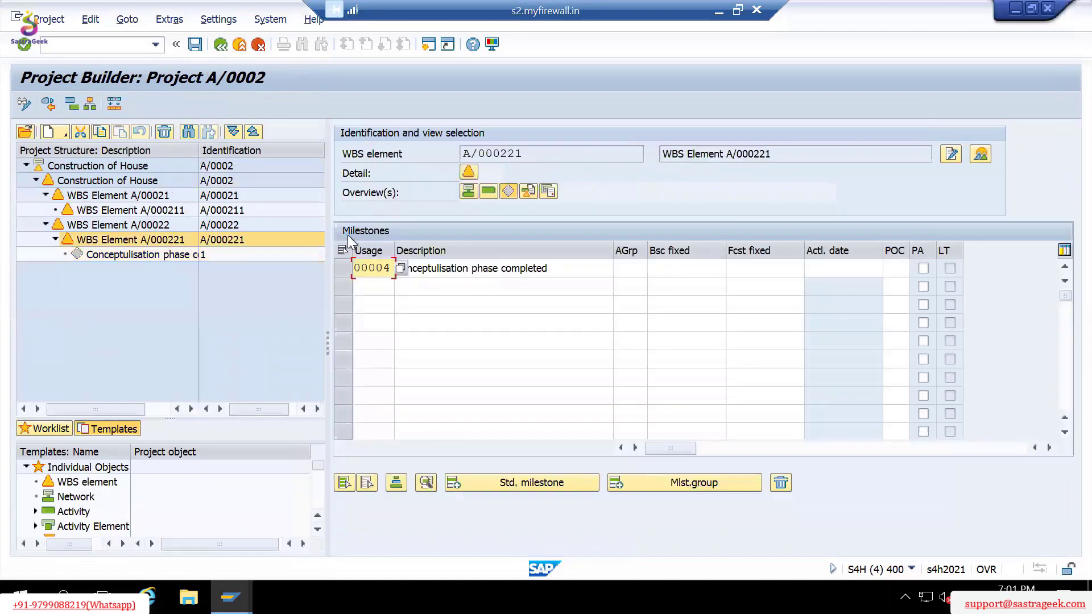
pyautogui.click(255, 45)
pyautogui.click(233, 47)
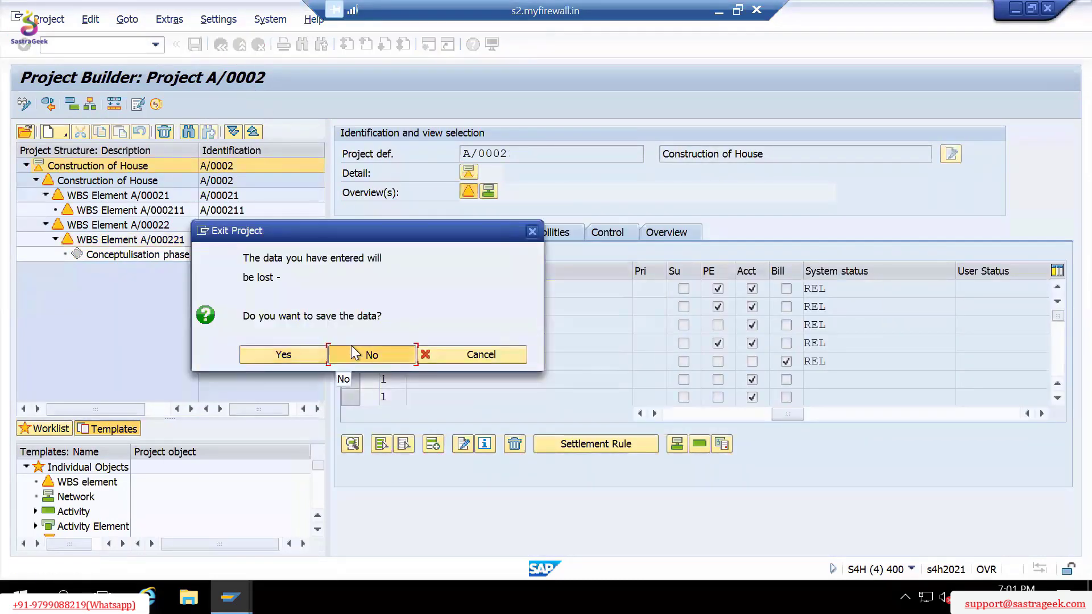
pyautogui.click(289, 356)
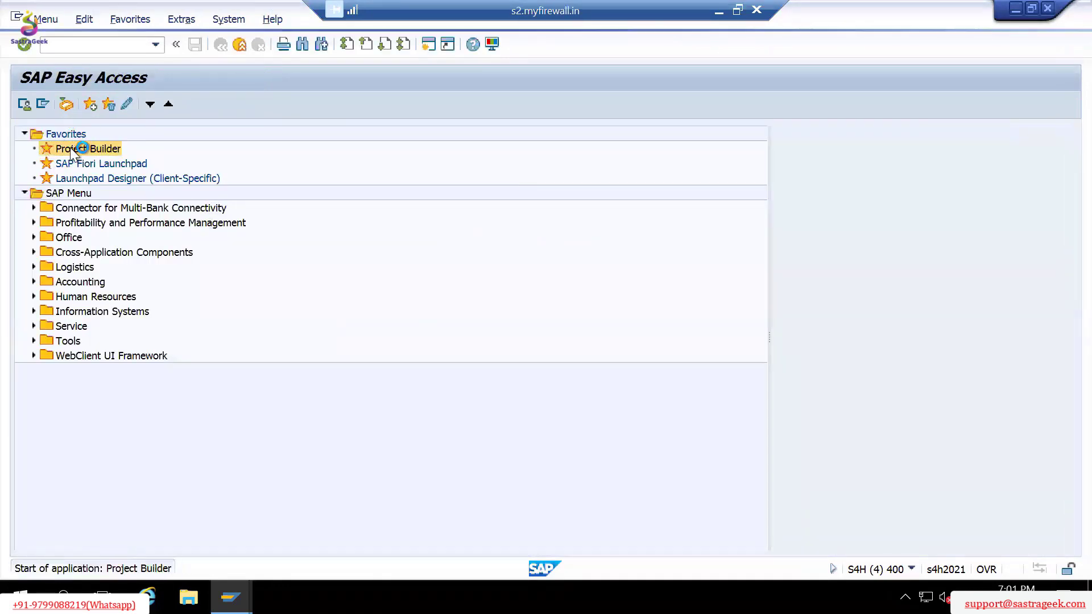
# Start Project Builder and create project definition A/0003 with the description "Test Project for L1 WBS".
pyautogui.click(62, 130)
pyautogui.click(77, 149)
pyautogui.write('A/0003')
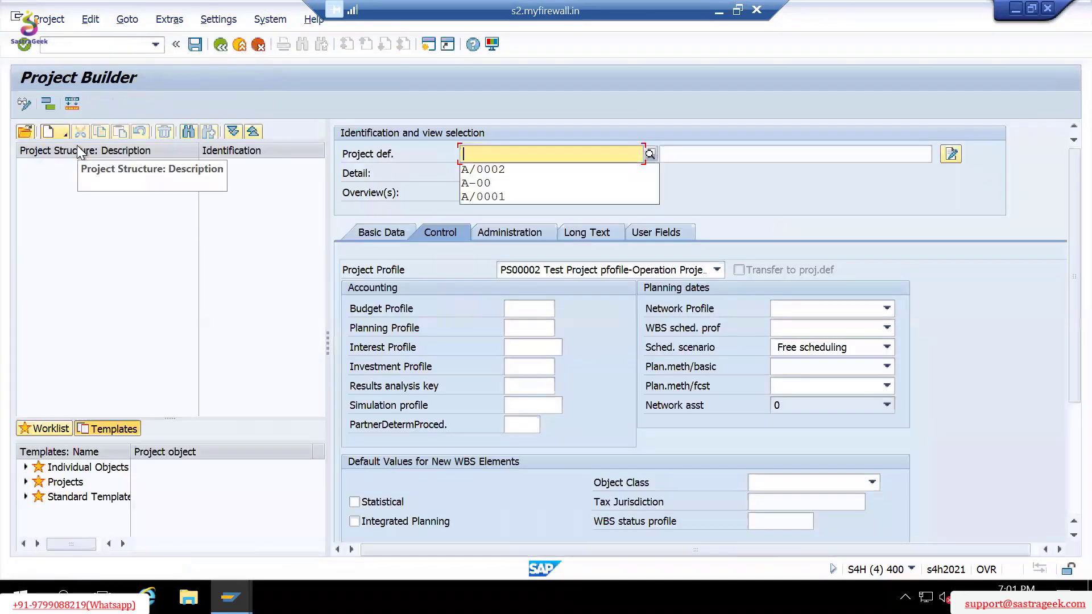
pyautogui.press('Return')
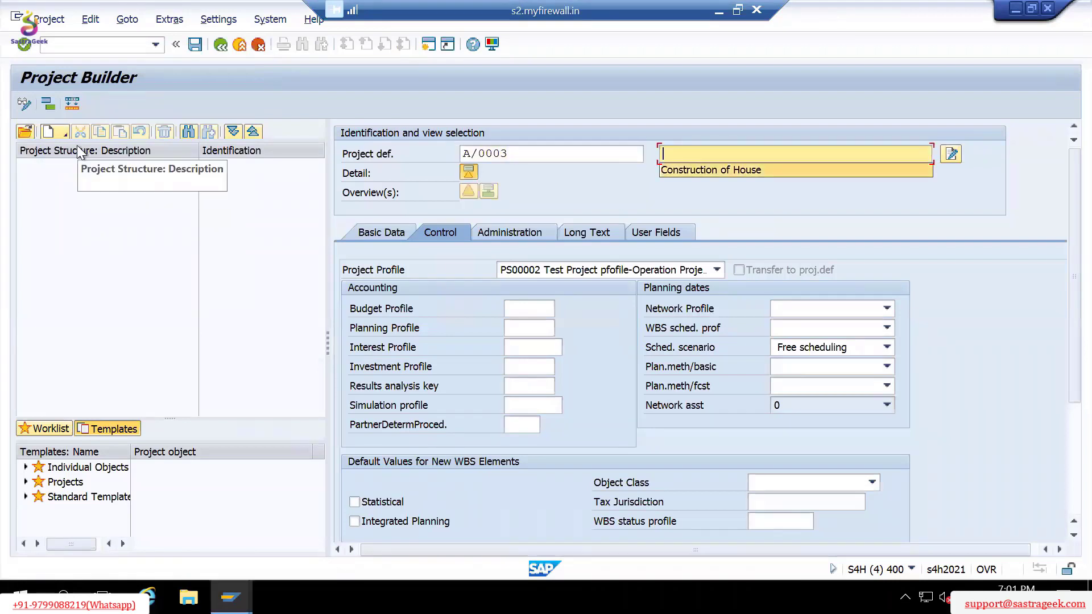
pyautogui.write('Test Project for ')
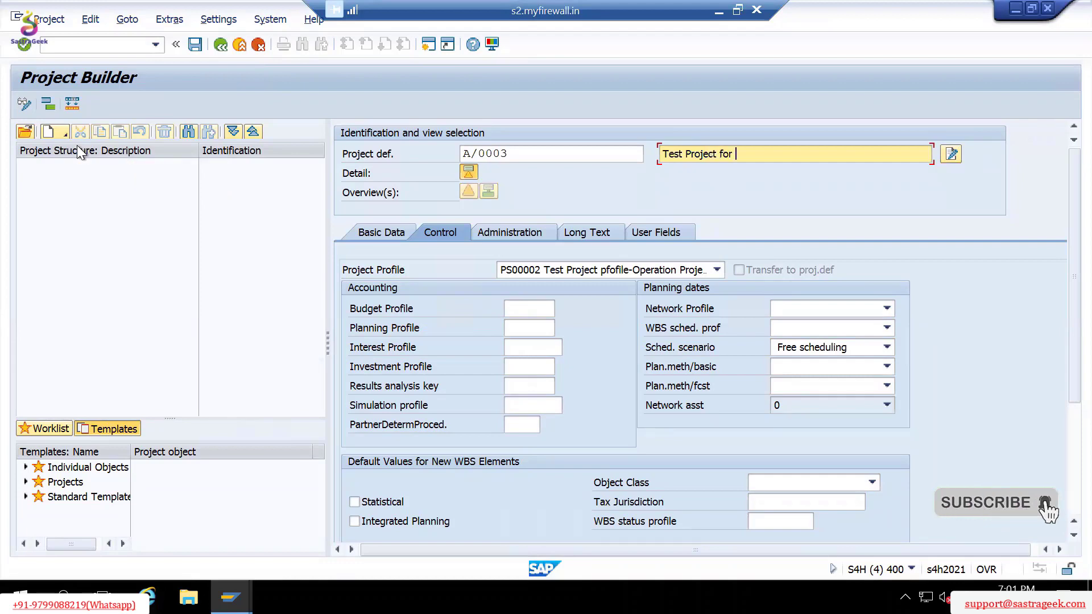
pyautogui.write('L1 WBS')
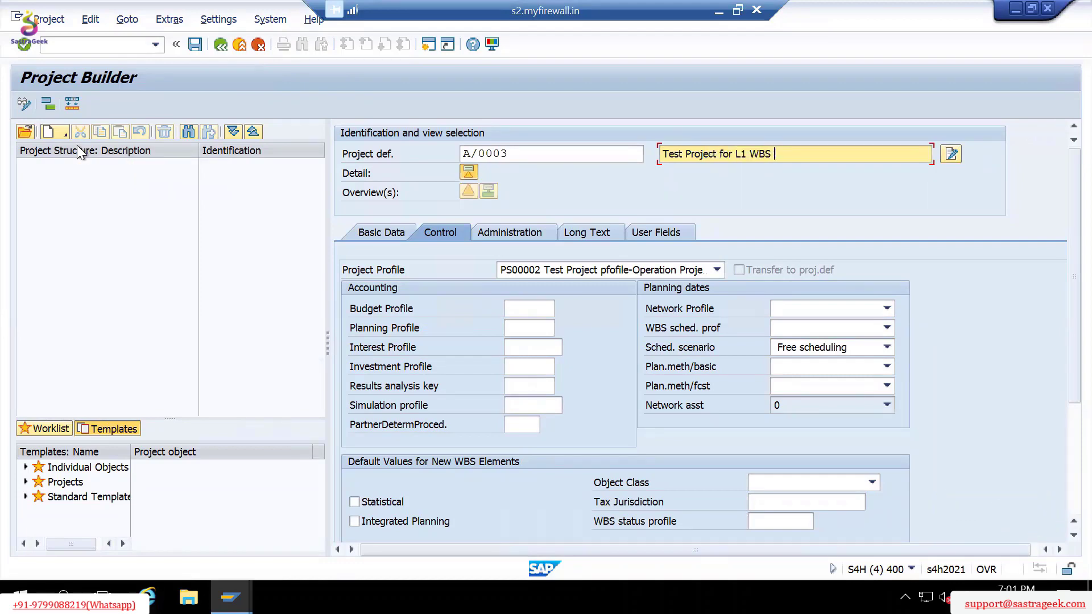
pyautogui.press('Return')
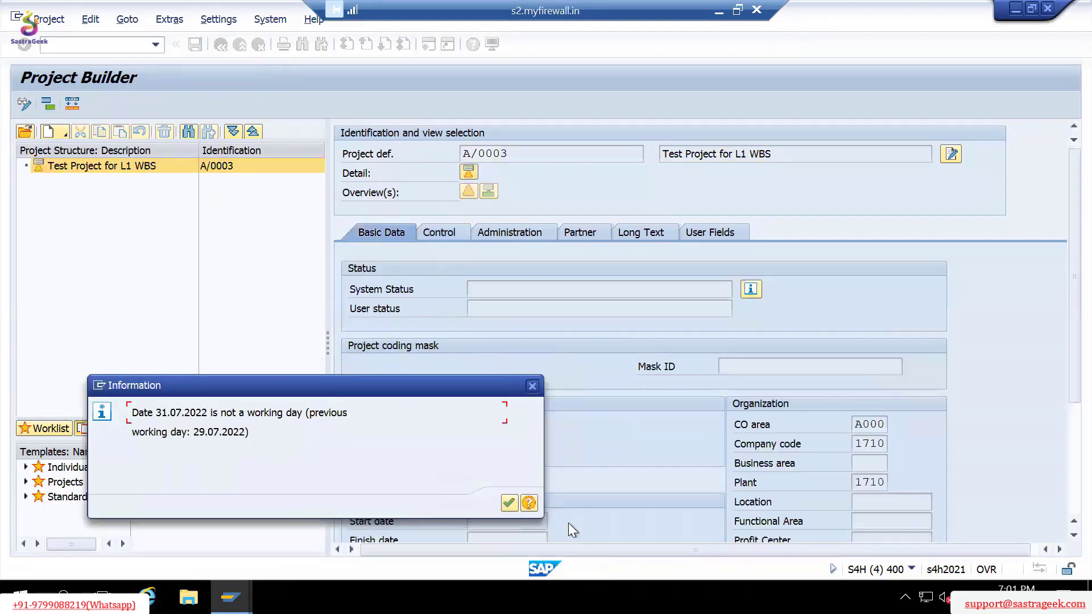
pyautogui.click(514, 503)
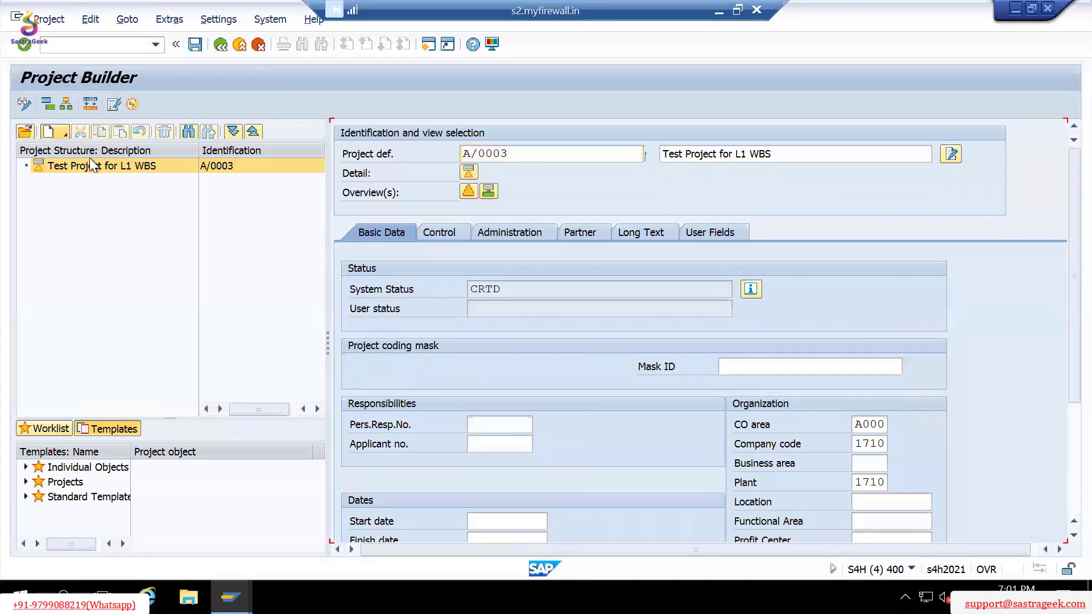
# Create a first-level WBS element named "L1 WBS" under project A/0003.
pyautogui.click(65, 134)
pyautogui.click(90, 173)
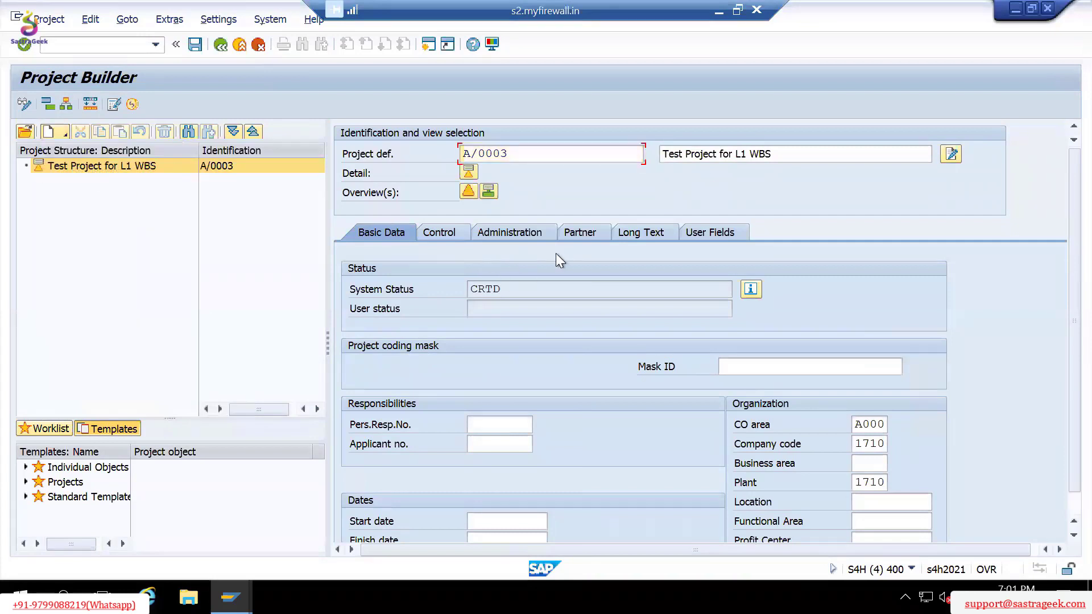
pyautogui.click(720, 159)
pyautogui.write('L1 WBS')
pyautogui.press('Return')
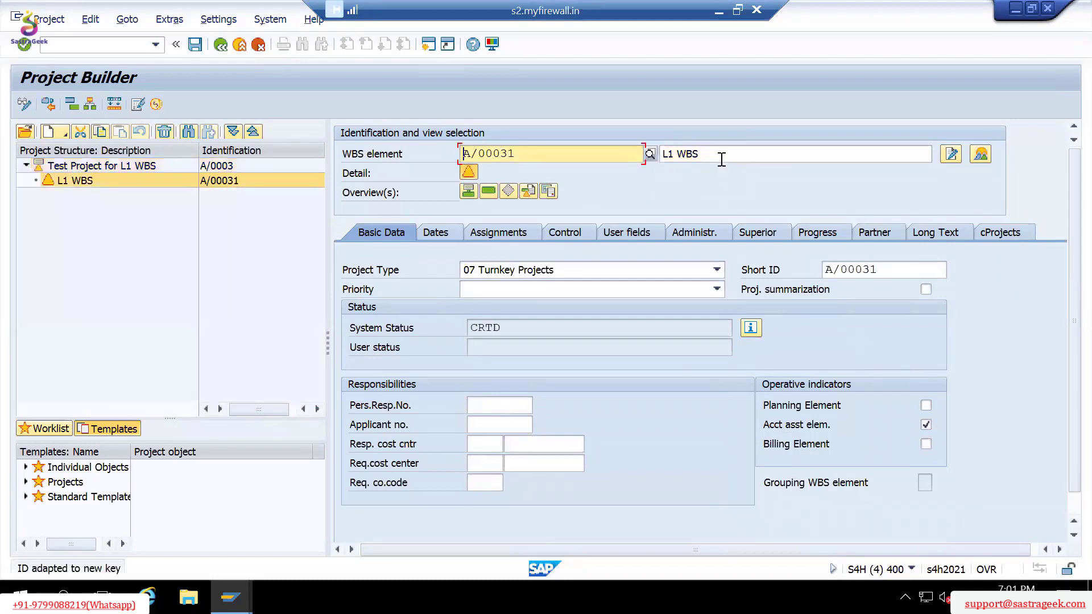
# Change the identification of the L1 WBS element to A/0003 and reselect it in the project structure.
pyautogui.click(540, 151)
pyautogui.press('BackSpace')
pyautogui.press('Return')
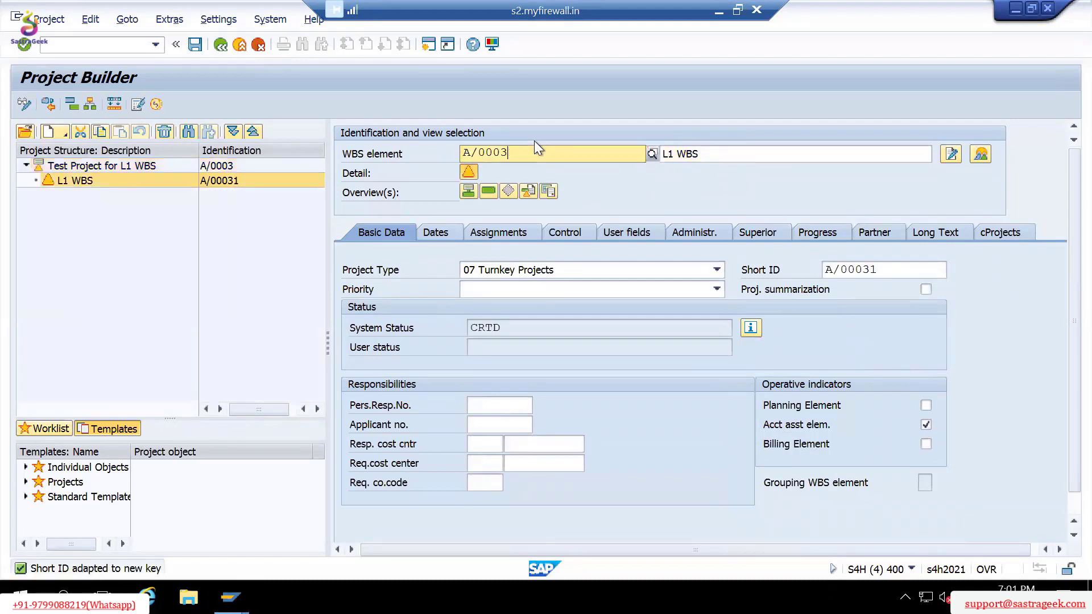
pyautogui.click(97, 169)
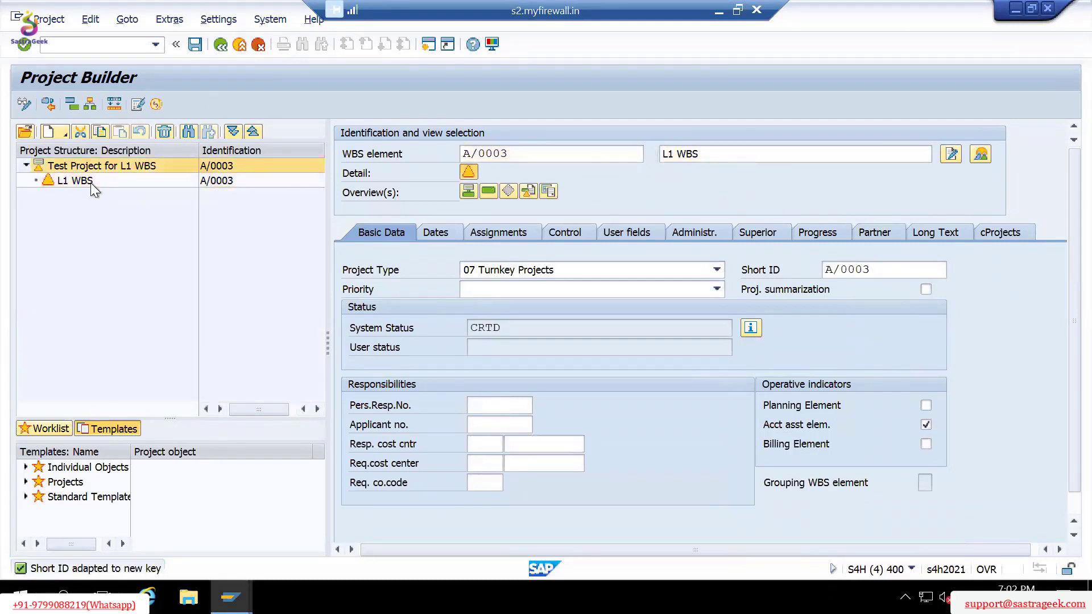
pyautogui.click(83, 181)
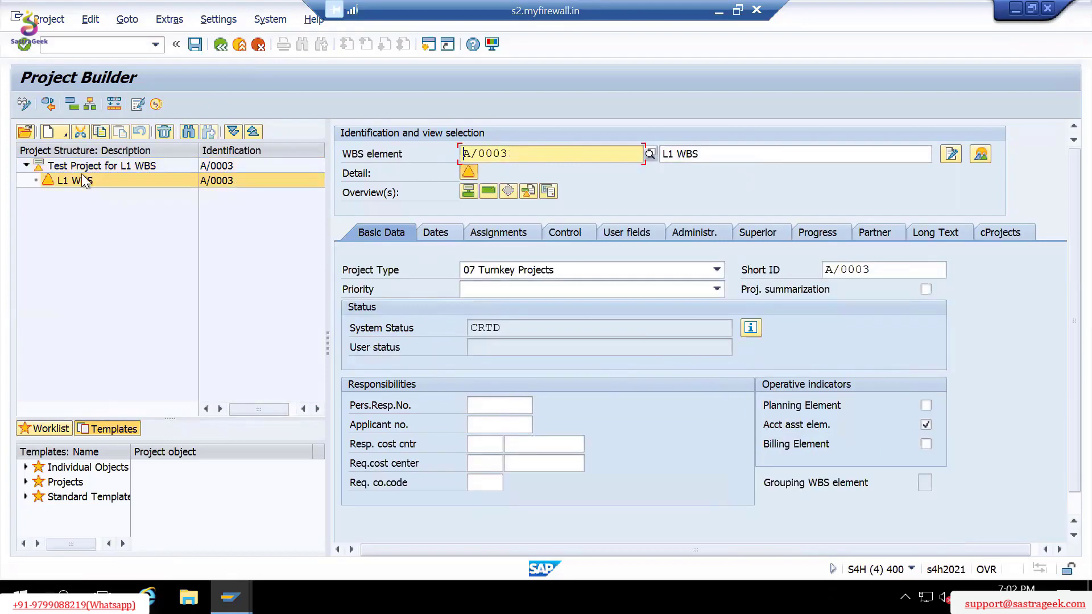
# Create WBS element A/00031 below the L1 WBS element and set its description to "Project A".
pyautogui.click(56, 134)
pyautogui.click(91, 171)
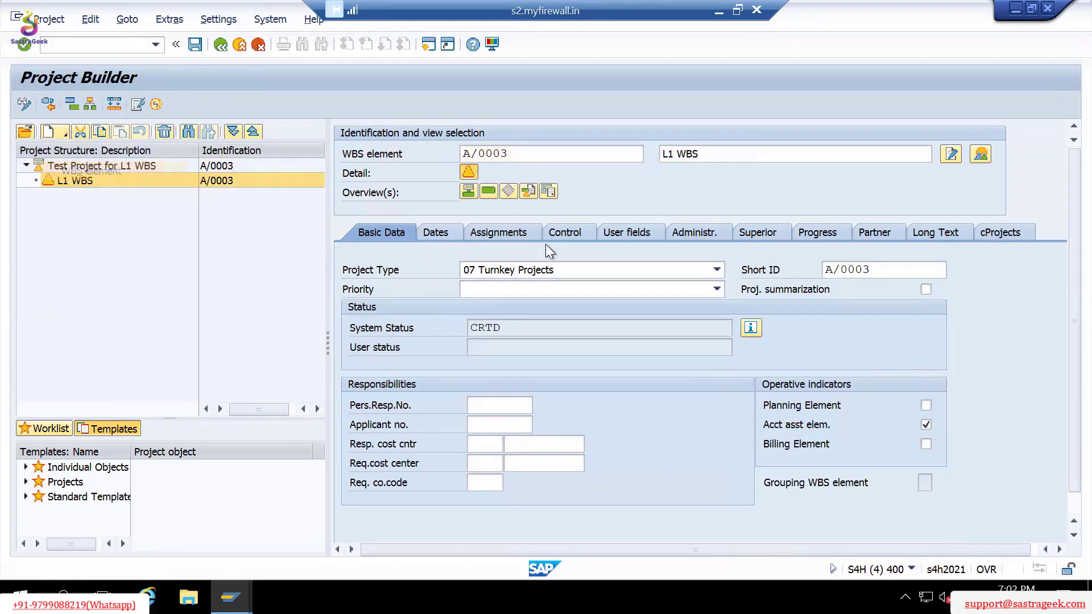
pyautogui.click(686, 157)
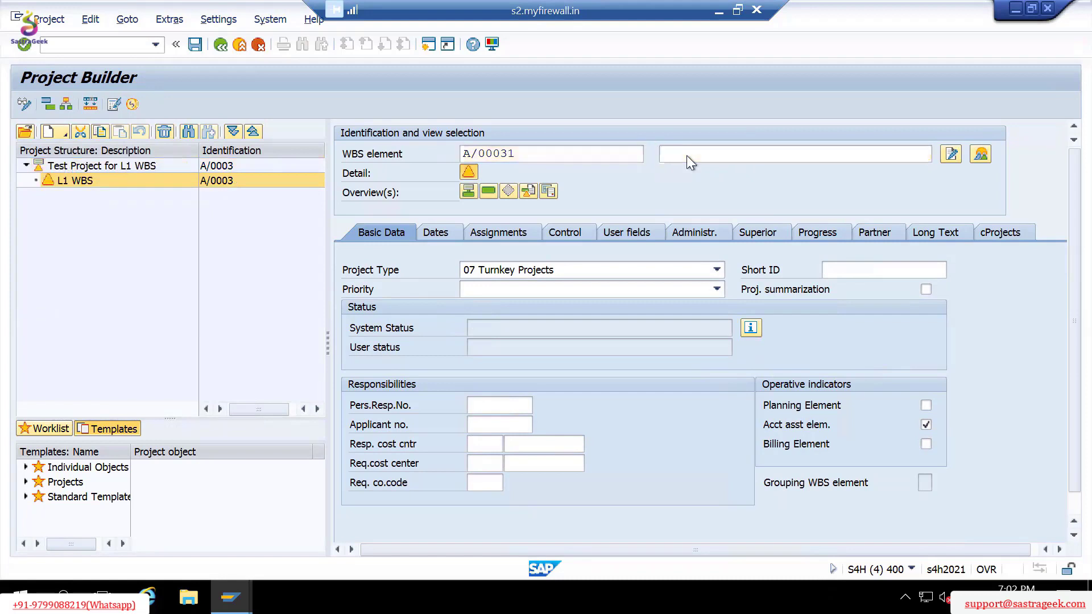
pyautogui.write('WBS Element A/00031')
pyautogui.press('Return')
pyautogui.hotkey('ctrl', 'a')
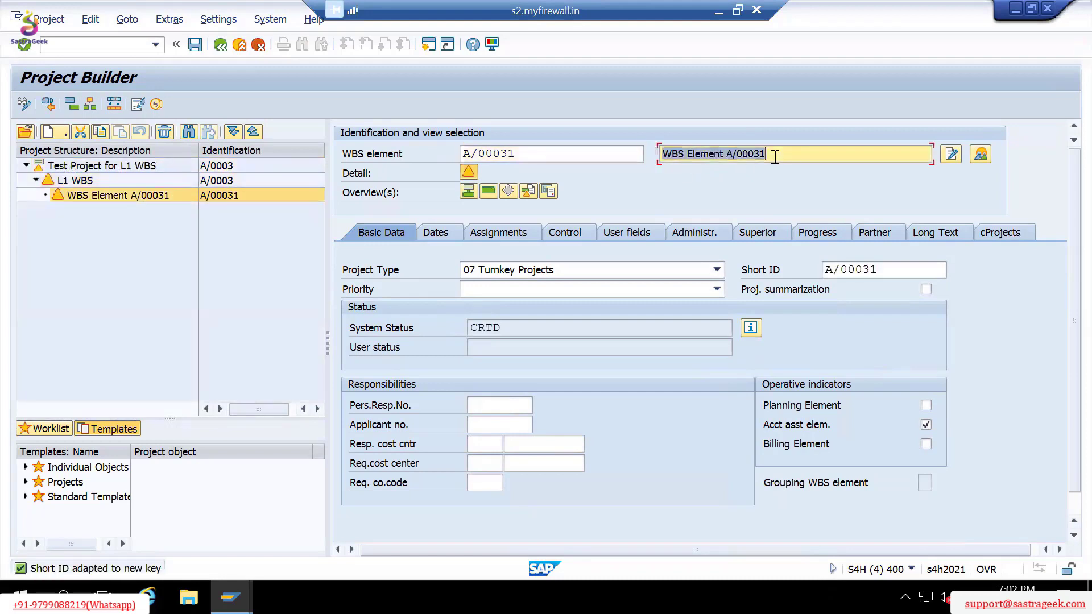
pyautogui.write('Project A')
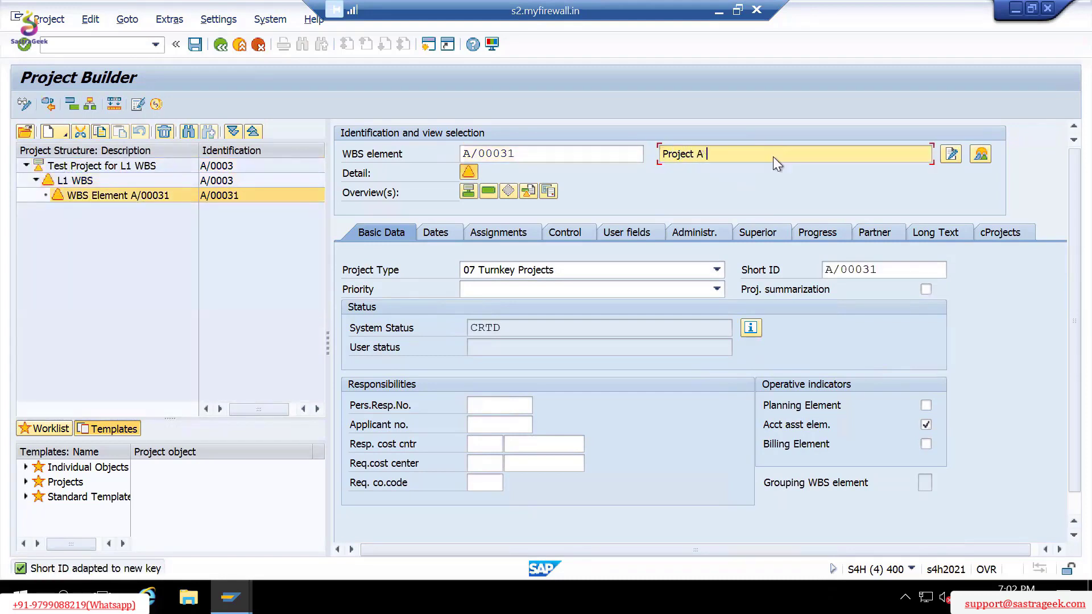
pyautogui.press('Return')
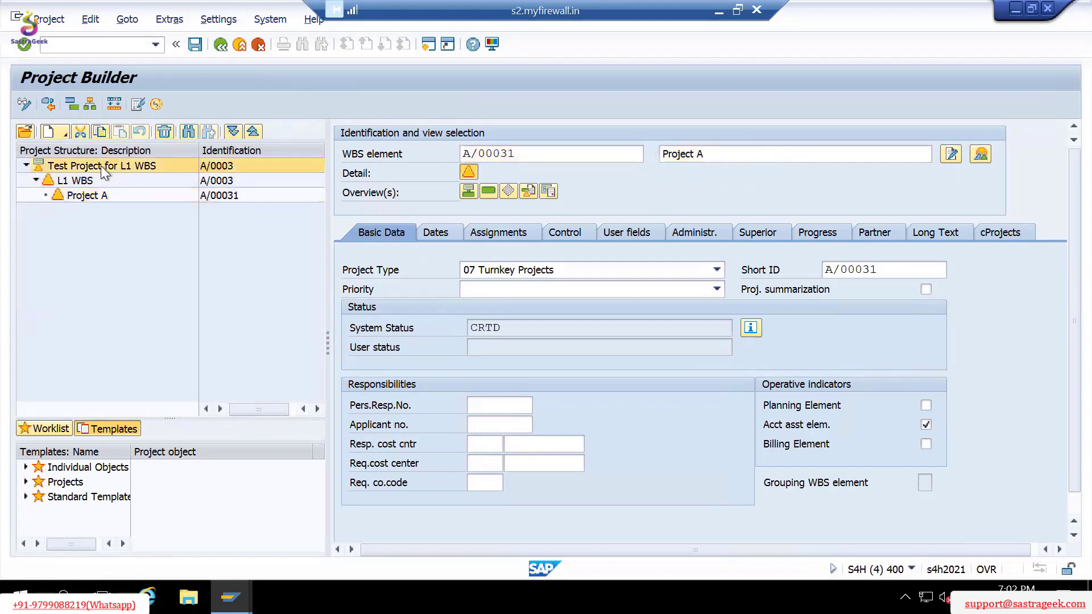
# Create another first-level WBS element, A/00032, directly under the project definition with the description "L1 WBS".
pyautogui.click(85, 166)
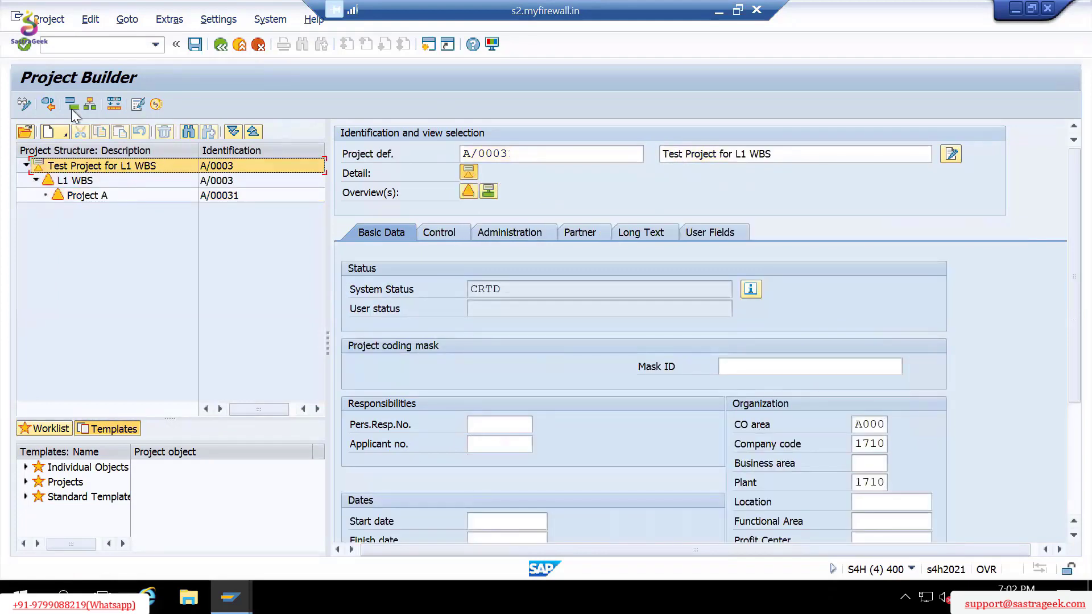
pyautogui.click(56, 132)
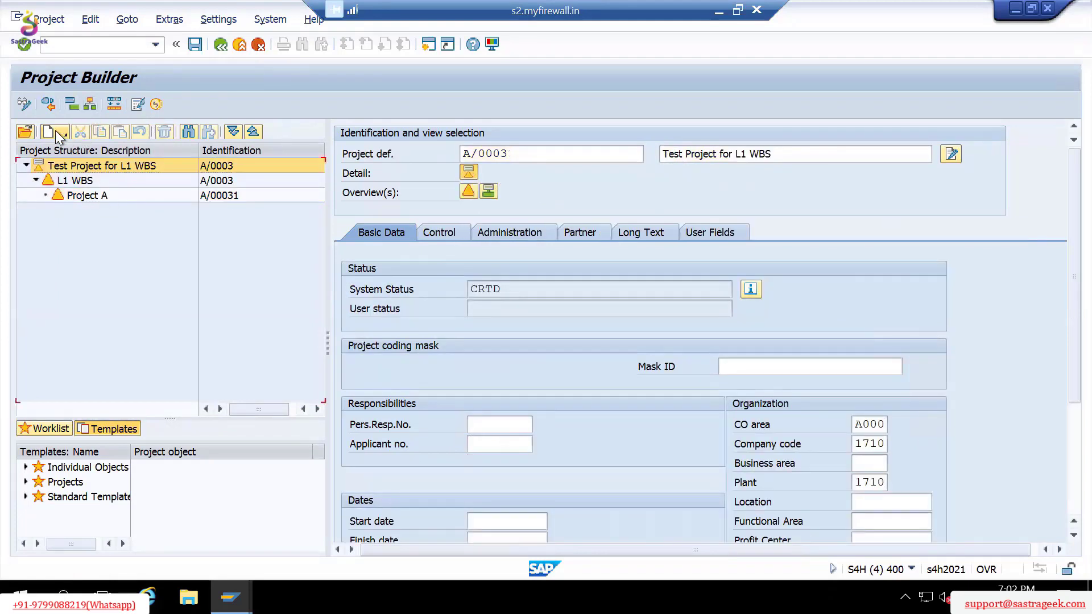
pyautogui.click(82, 168)
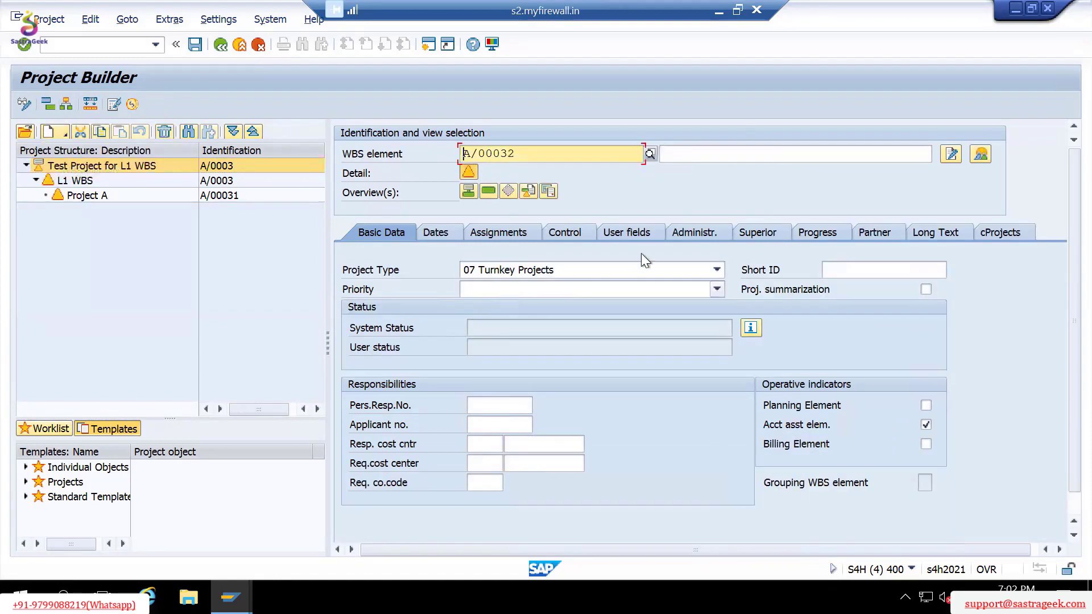
pyautogui.click(690, 154)
pyautogui.write('L1')
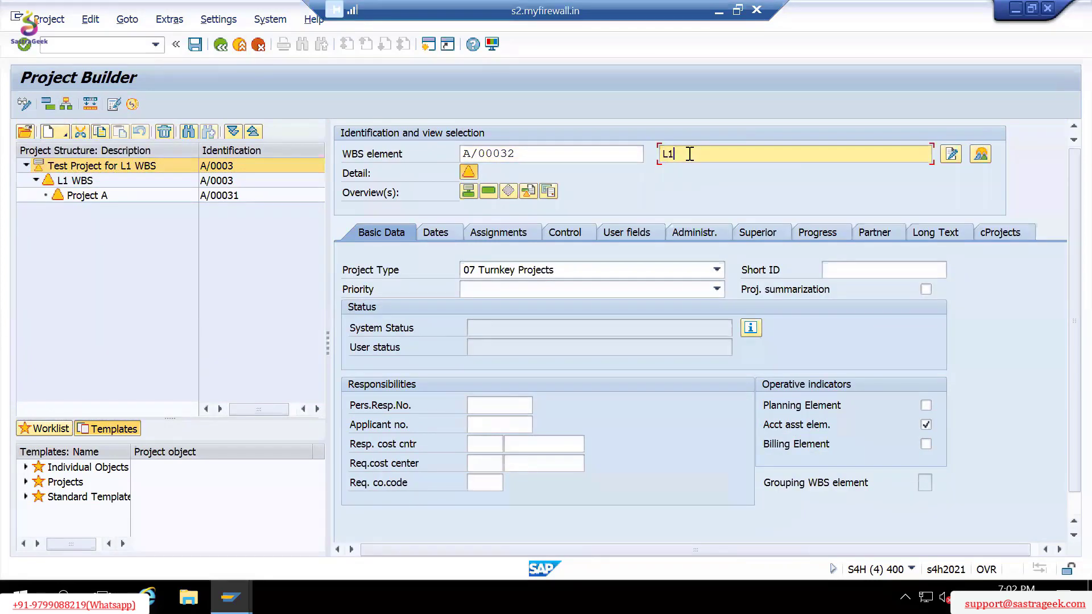
pyautogui.write('WBS')
pyautogui.press('Return')
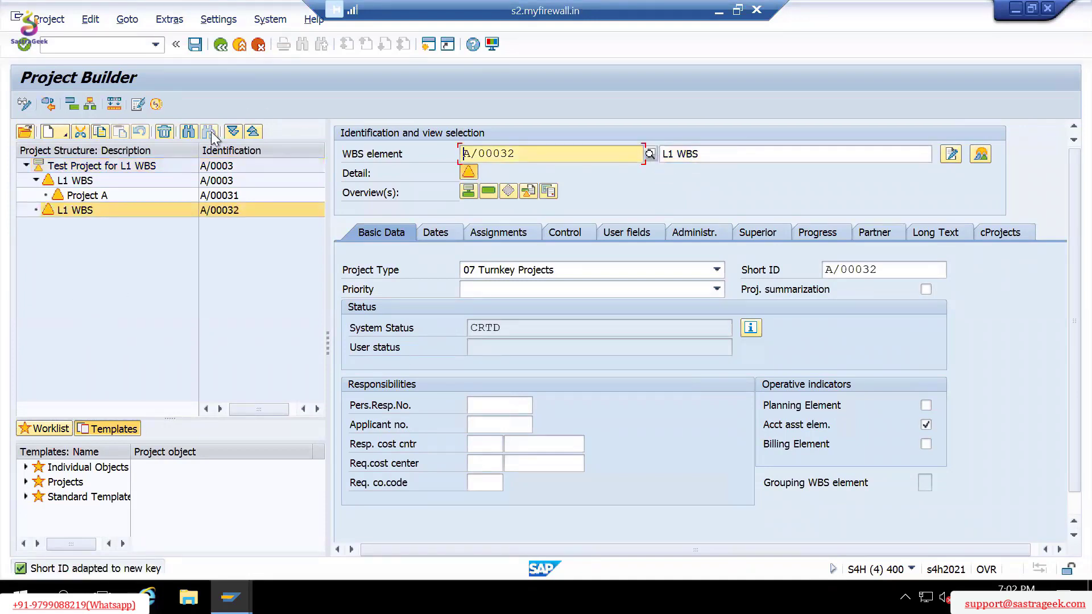
# Try to save project A/0003 with two first-level WBS elements, and close the information messages.
pyautogui.click(193, 46)
pyautogui.moveTo(166, 411); pyautogui.dragTo(352, 411)
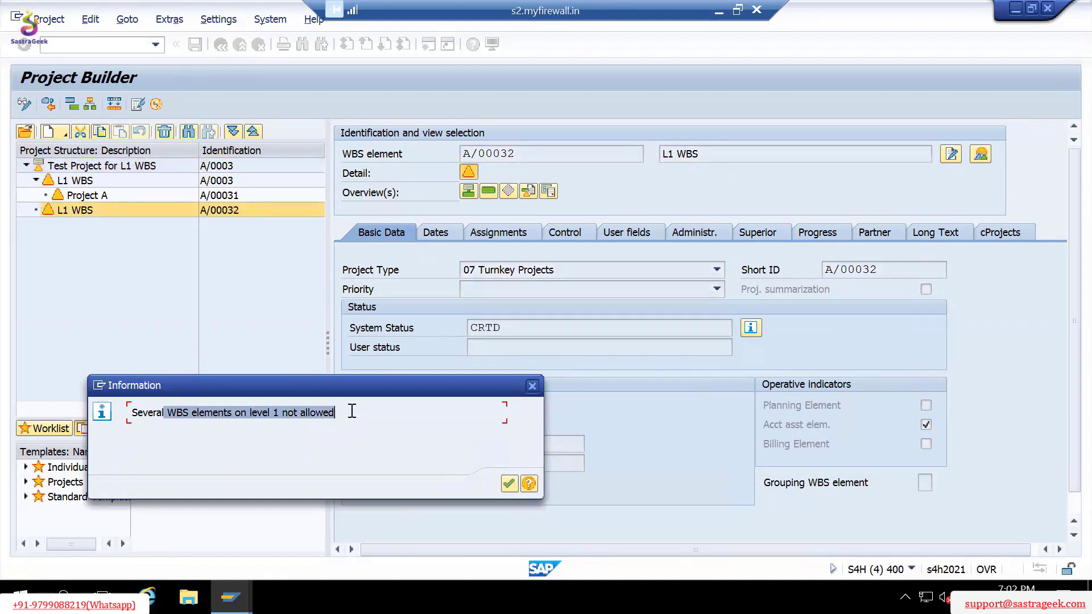
pyautogui.click(279, 411)
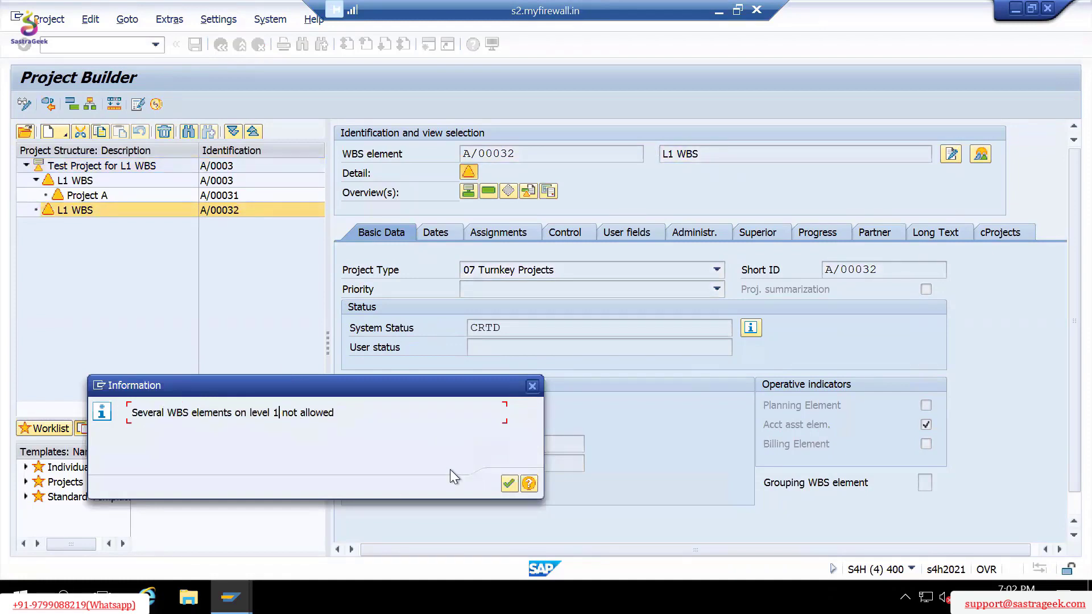
pyautogui.click(515, 481)
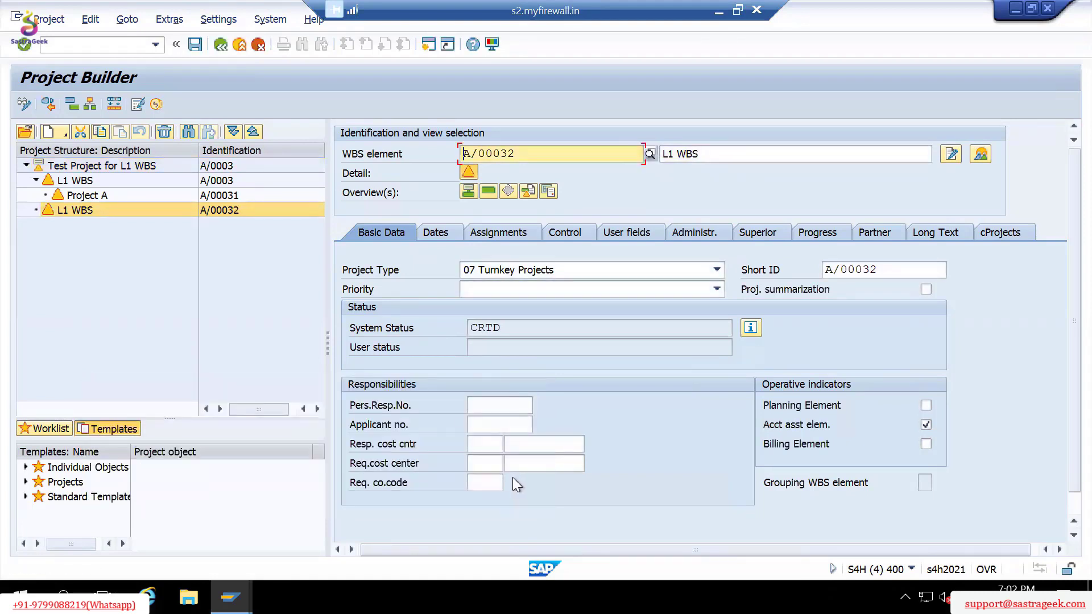
pyautogui.click(84, 230)
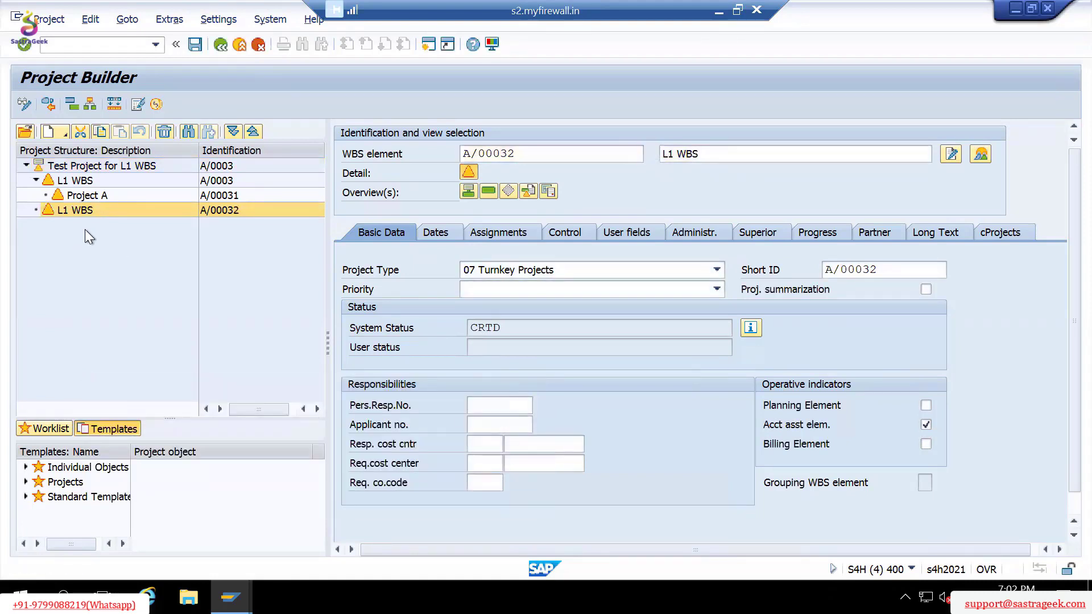
pyautogui.click(195, 45)
pyautogui.click(515, 480)
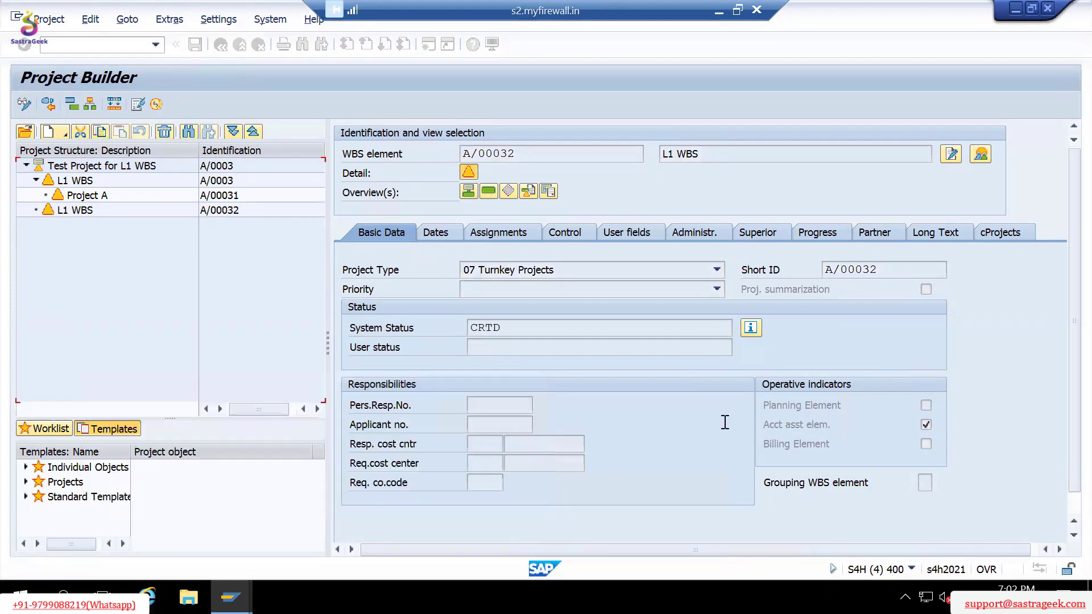
# Move WBS element A/00032 one level down in the hierarchy, save the project and reopen A/0003.
pyautogui.rightClick(114, 208)
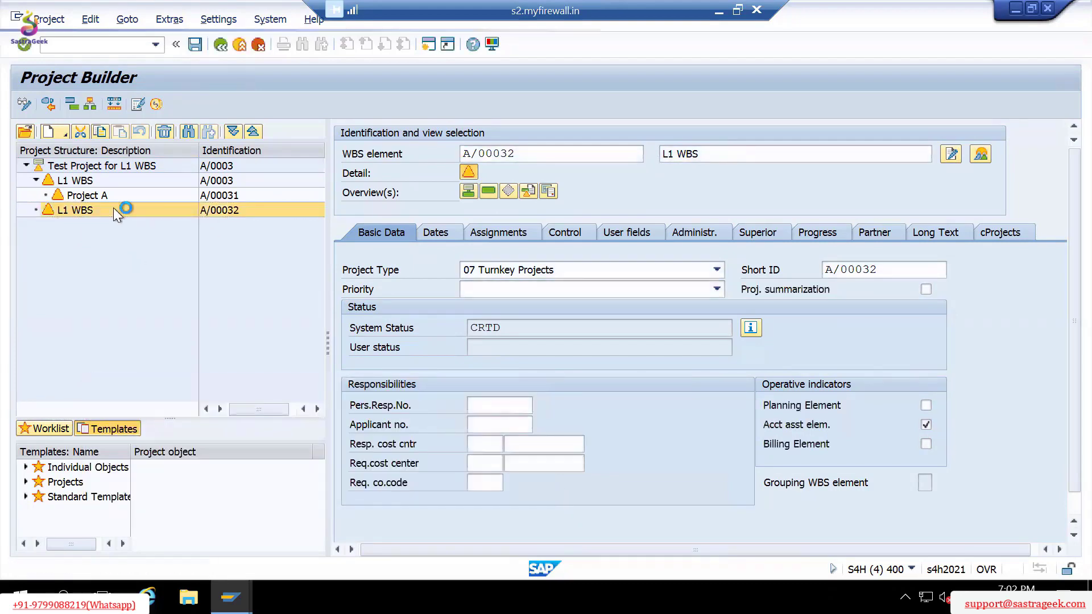
pyautogui.moveTo(171, 257)
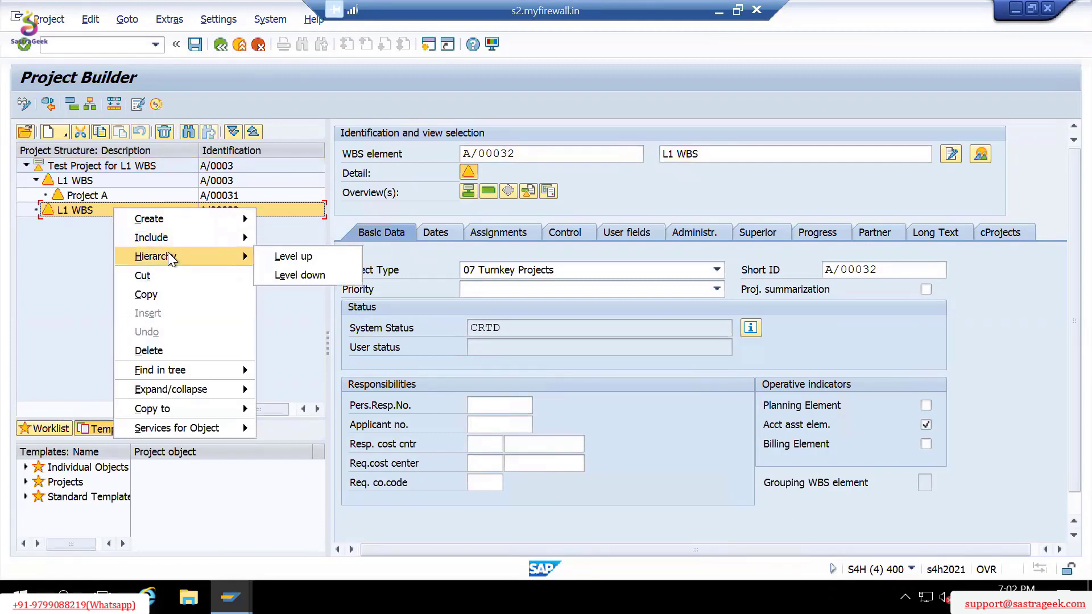
pyautogui.click(299, 275)
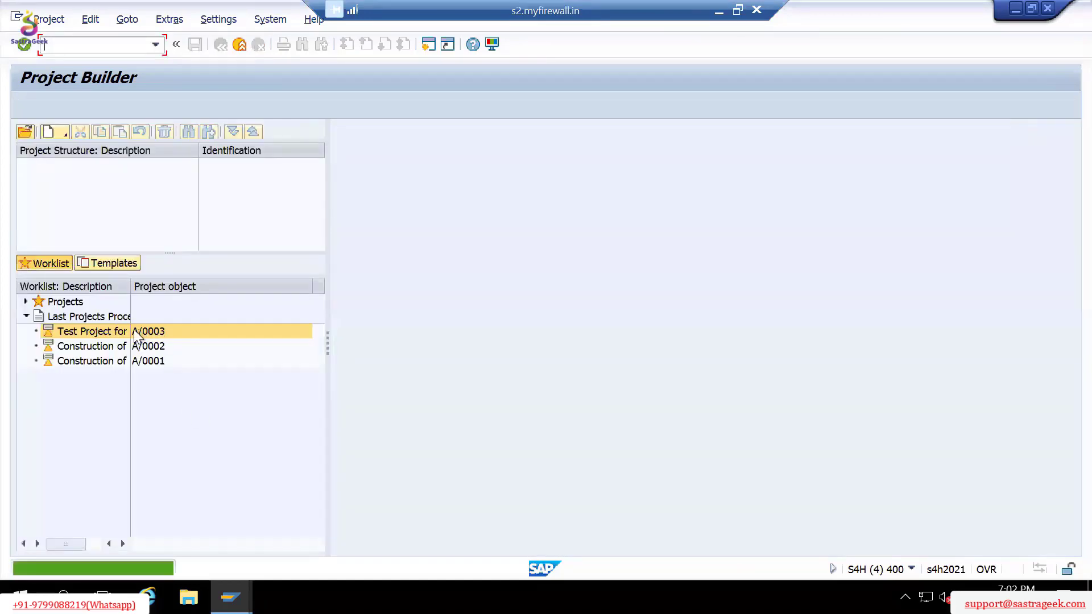
pyautogui.doubleClick(138, 335)
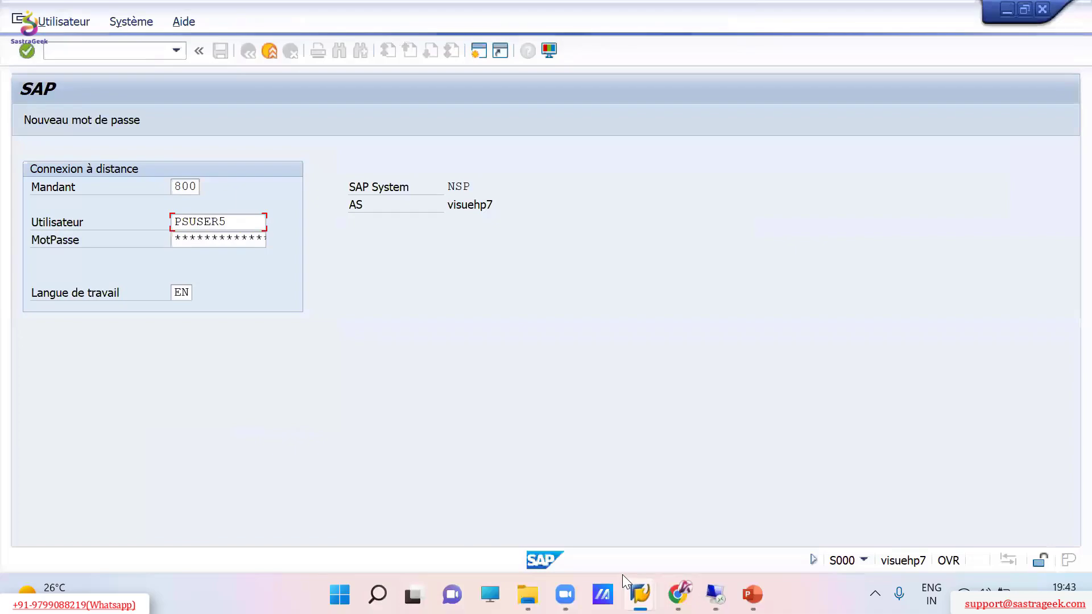
# Check the control settings of project profile PS00002 and return to project A/0003.
pyautogui.click(716, 594)
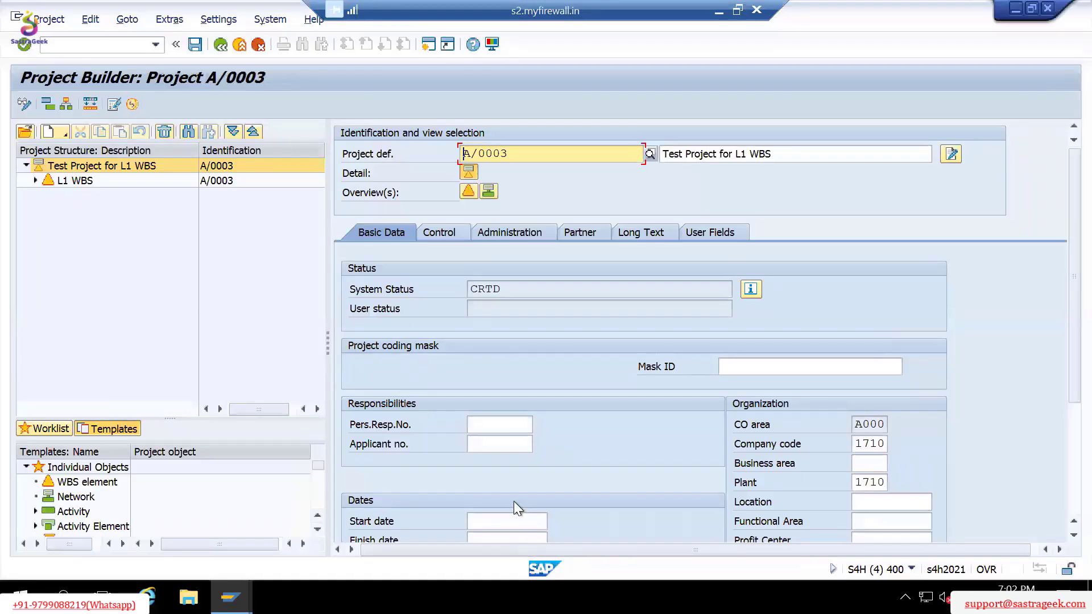
pyautogui.hotkey('alt', 'Tab')
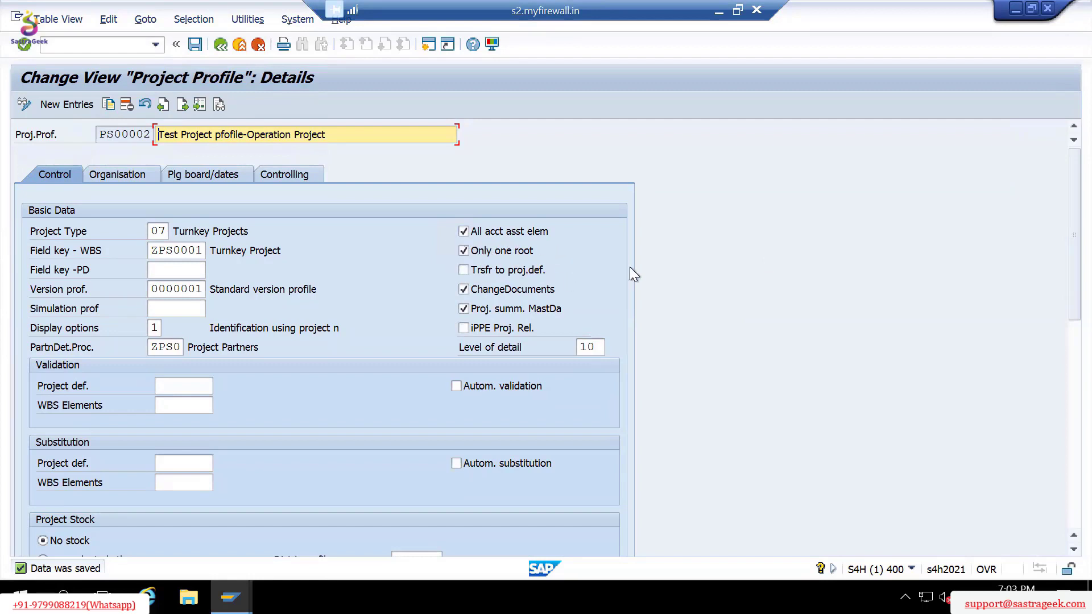
pyautogui.hotkey('alt', 'Tab')
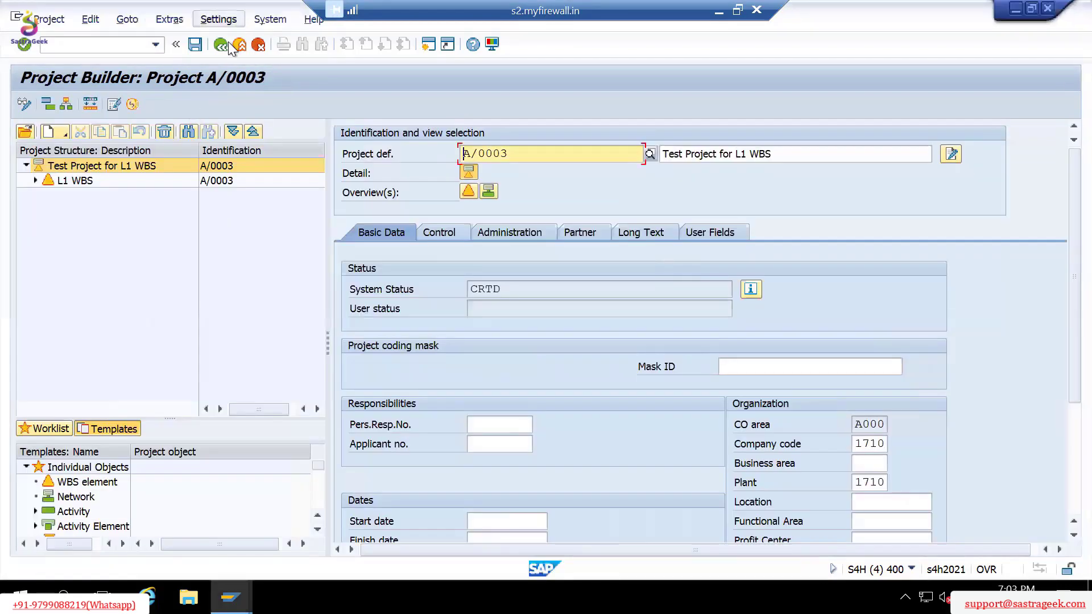
# Open project A/0001 from the recently processed projects, expand its structure and examine its WBS hierarchy graphic.
pyautogui.click(223, 51)
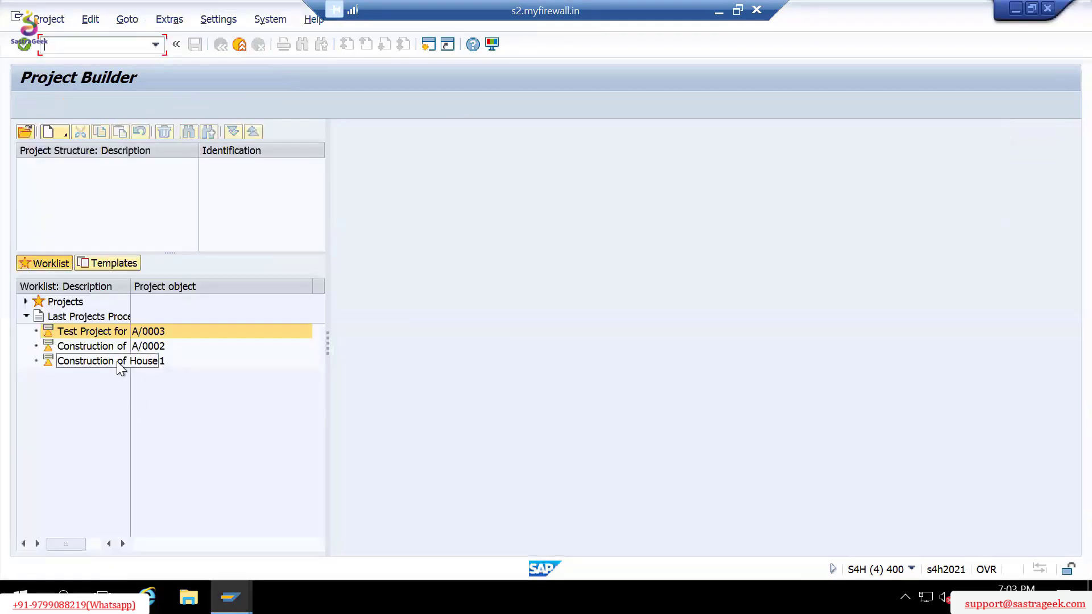
pyautogui.click(111, 361)
pyautogui.doubleClick(111, 360)
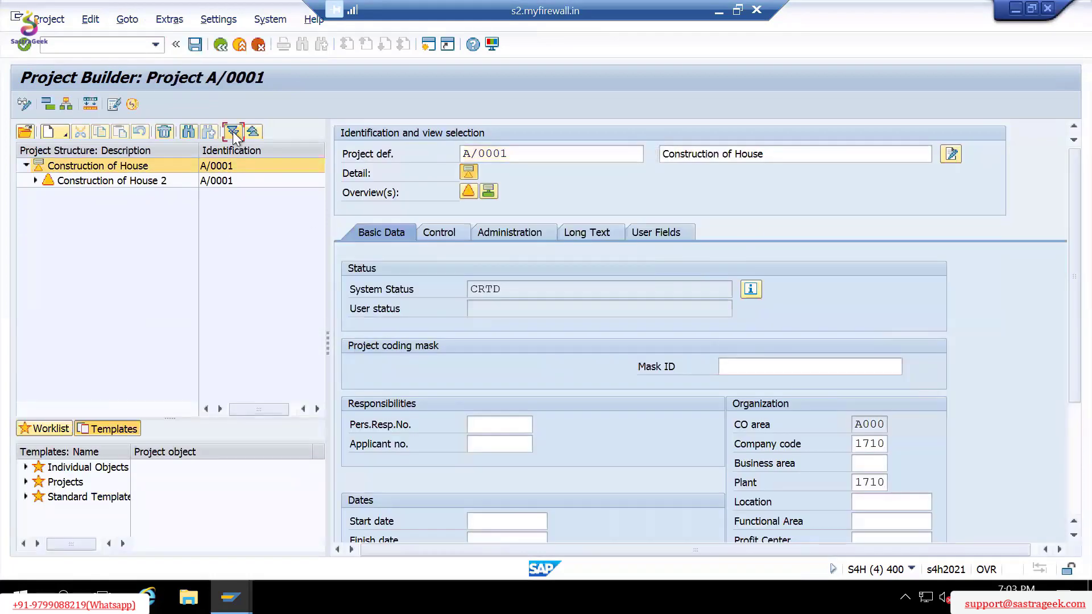
pyautogui.click(233, 132)
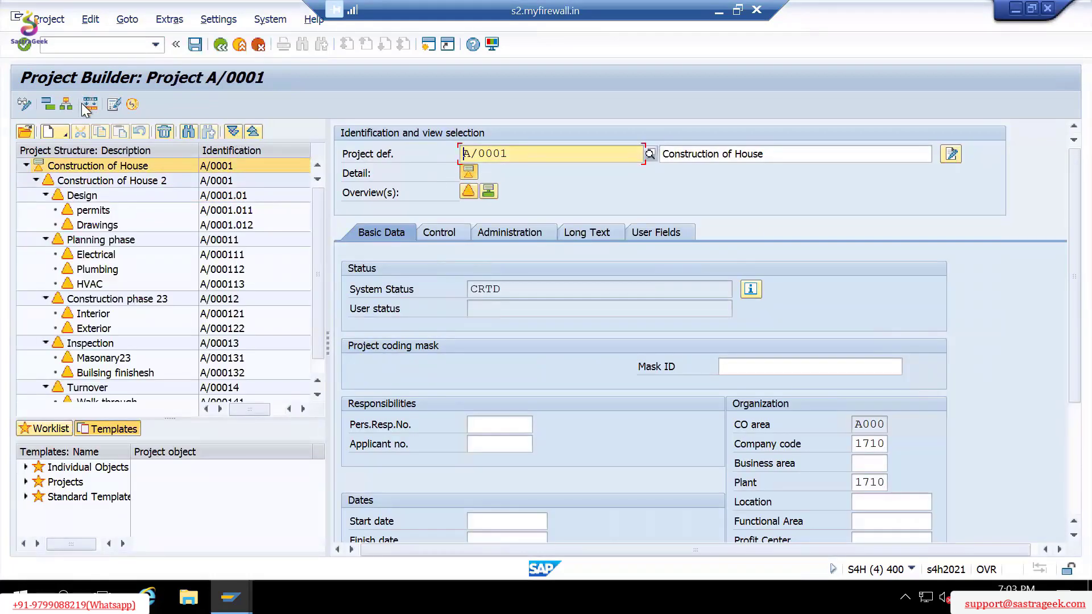
pyautogui.click(474, 190)
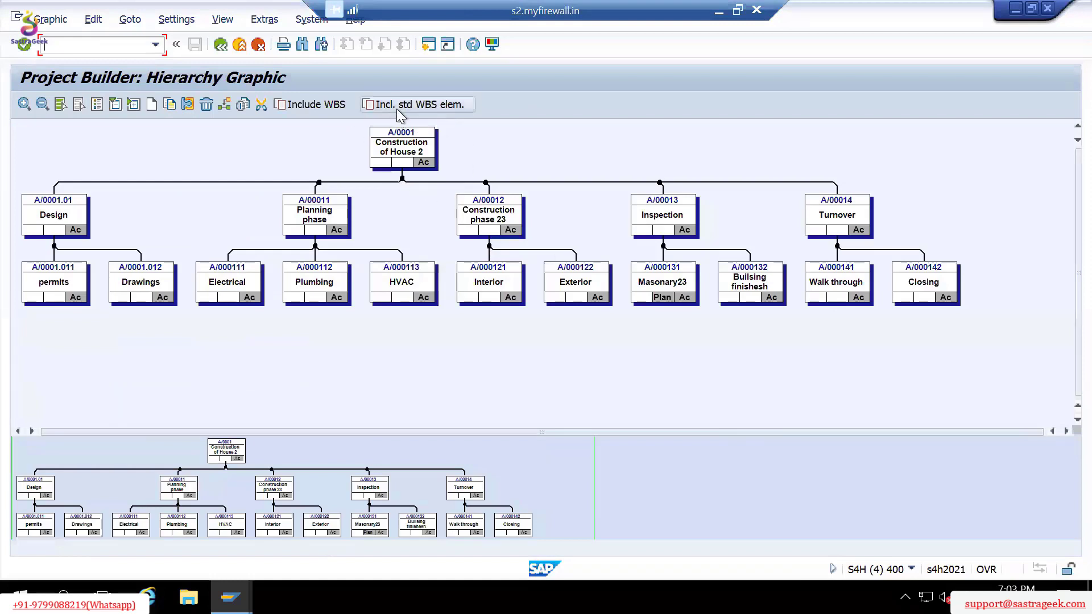
pyautogui.click(401, 146)
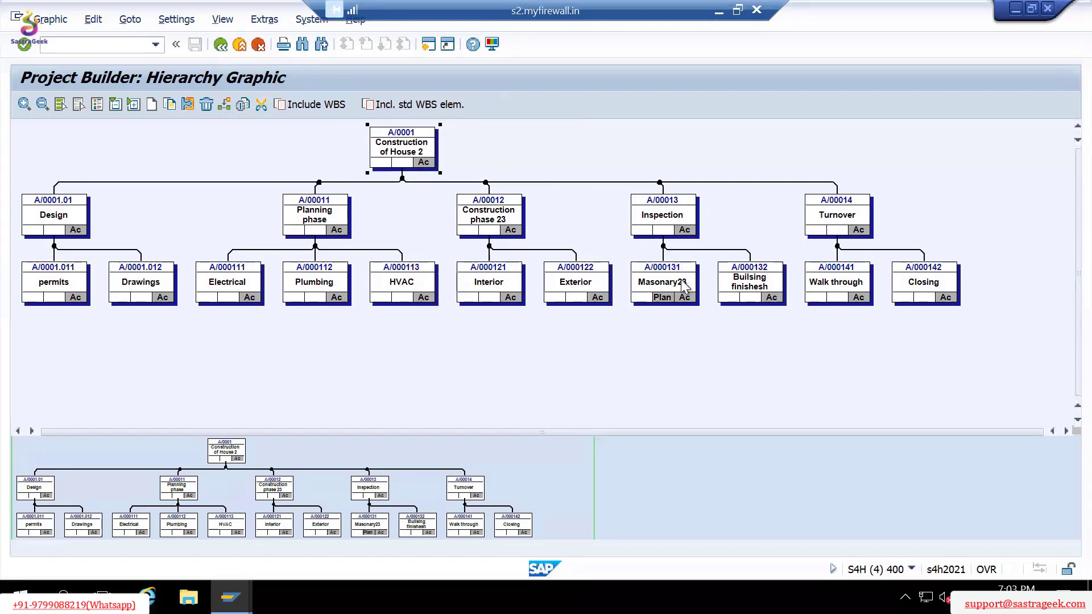
pyautogui.click(220, 44)
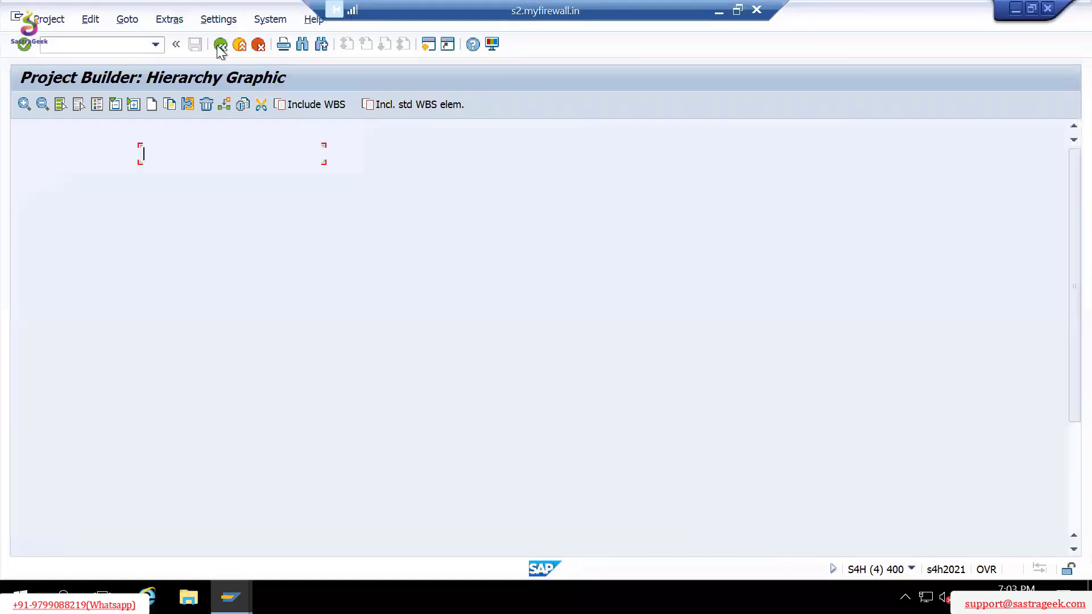
pyautogui.click(719, 16)
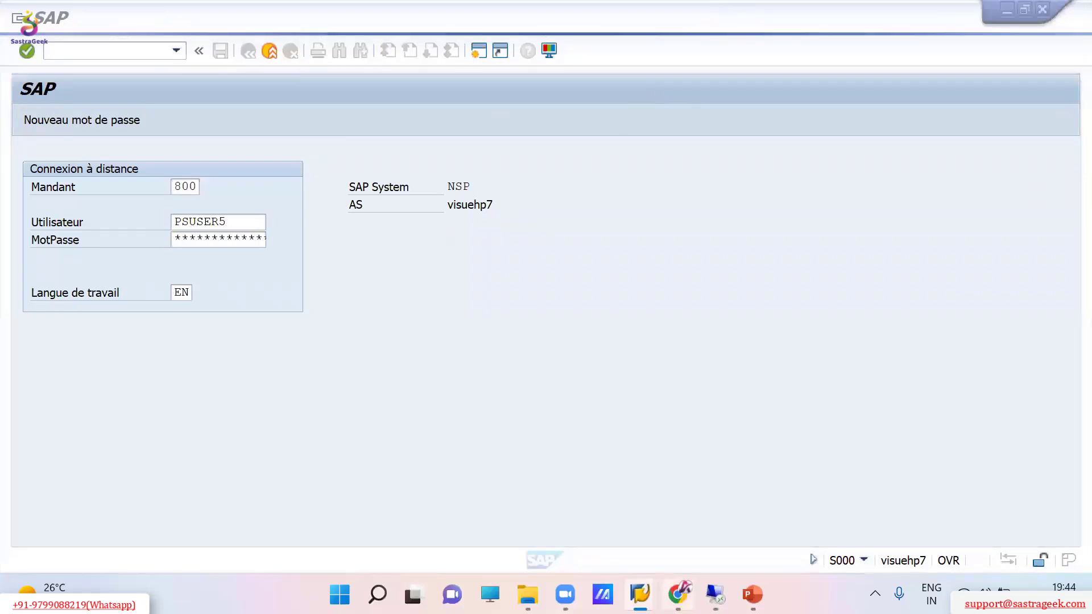
pyautogui.click(715, 594)
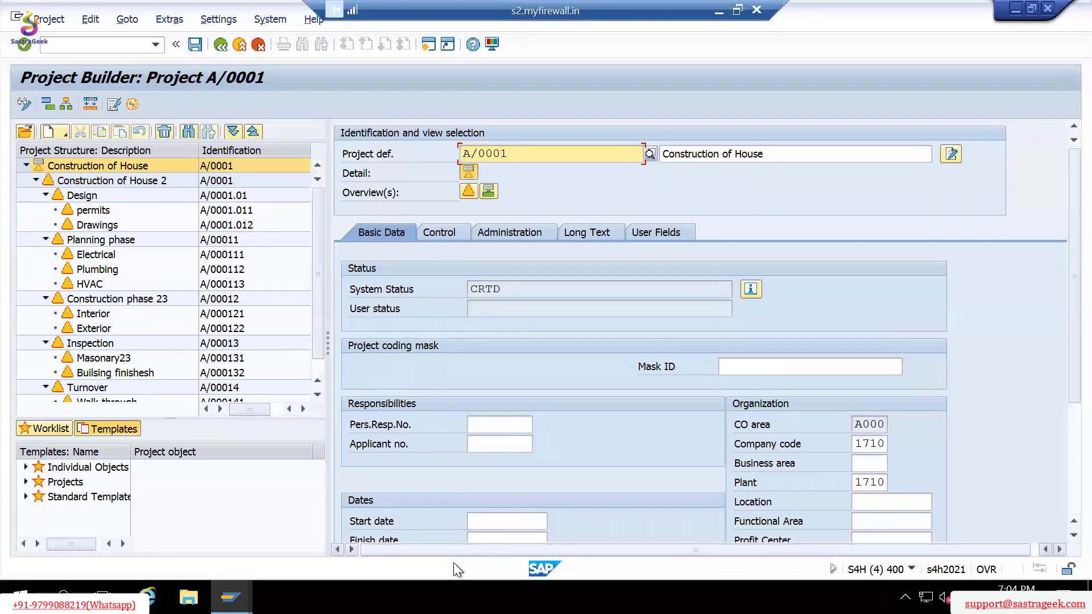
# Enable the Trsfr to proj.def. indicator in project profile PS00002 and save the profile.
pyautogui.hotkey('alt', 'Tab')
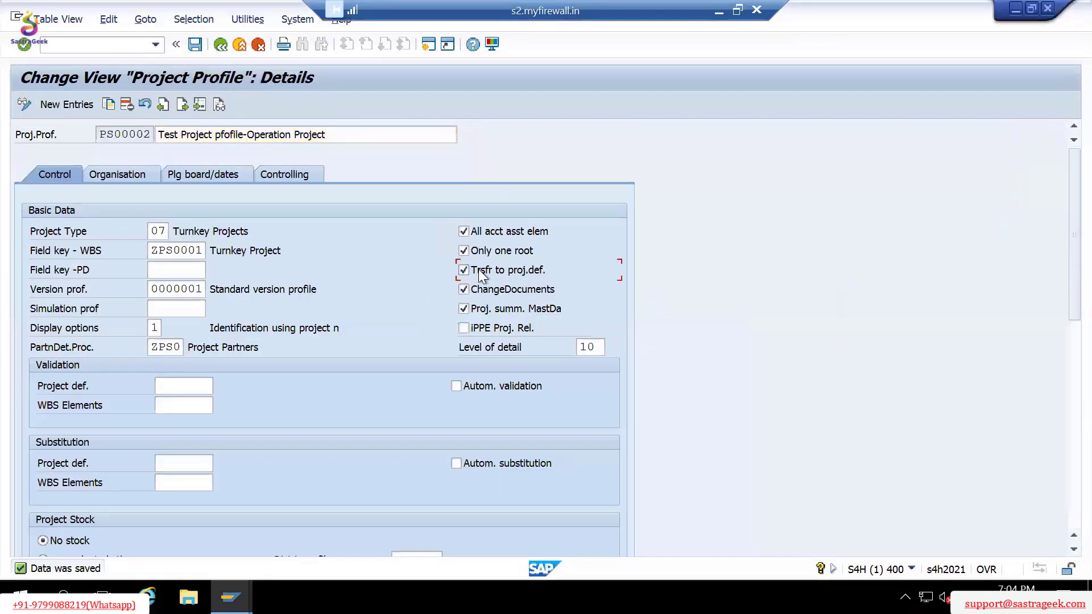
pyautogui.hotkey('ctrl', 's')
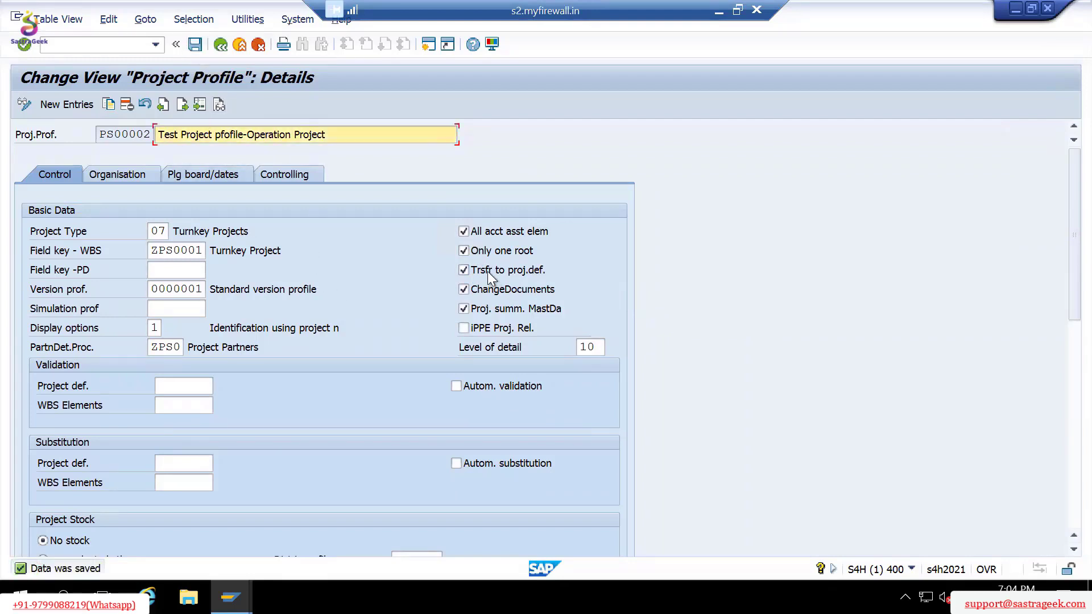
# Display the field help for the Trsfr to proj.def. indicator and highlight its heading.
pyautogui.click(428, 46)
pyautogui.click(476, 269)
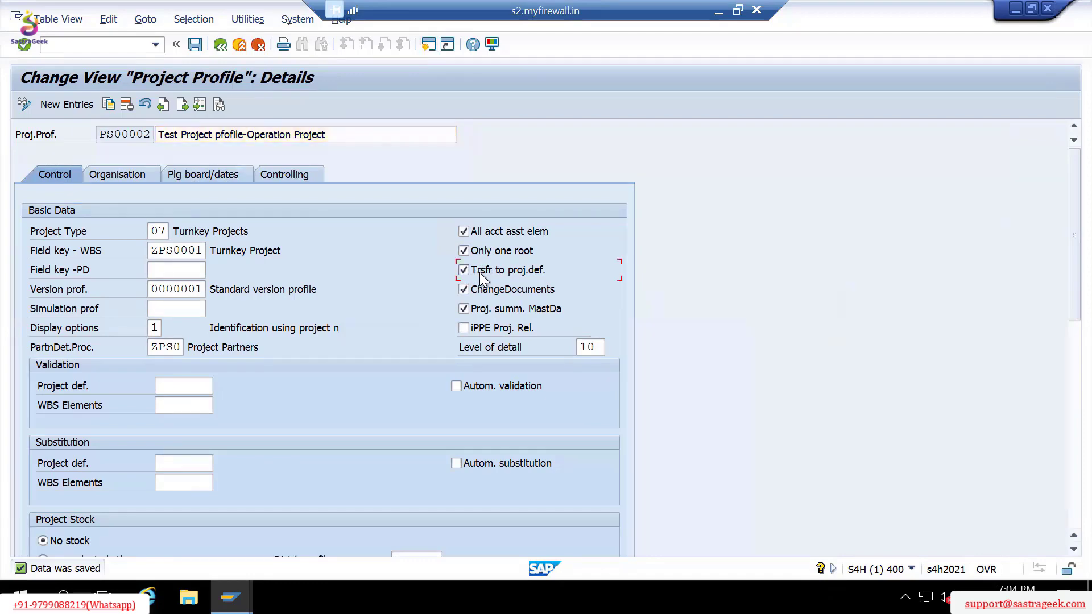
pyautogui.press('F1')
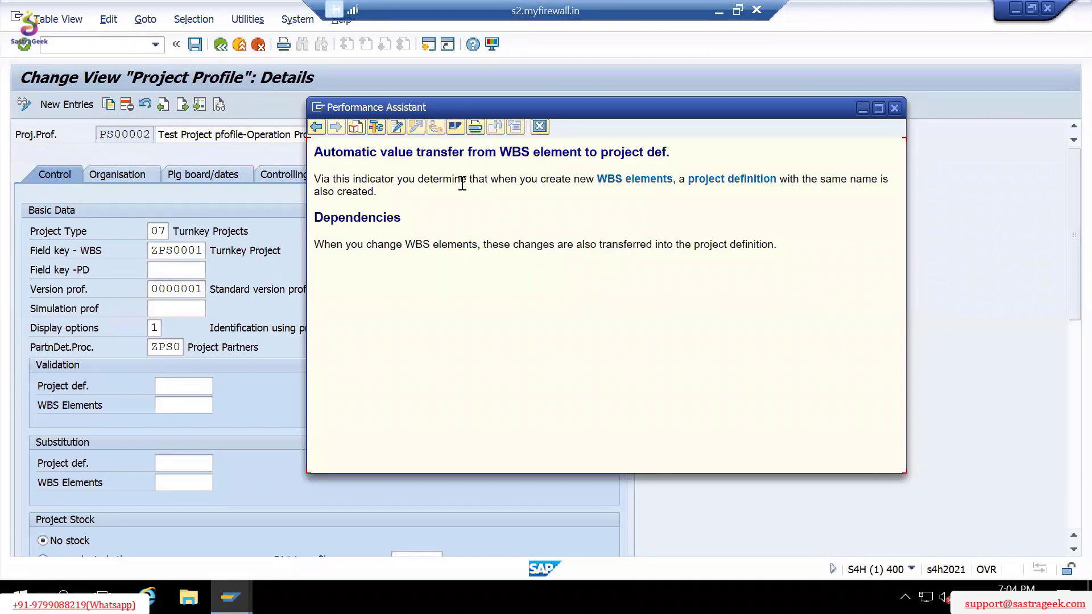
pyautogui.moveTo(314, 152); pyautogui.dragTo(684, 155)
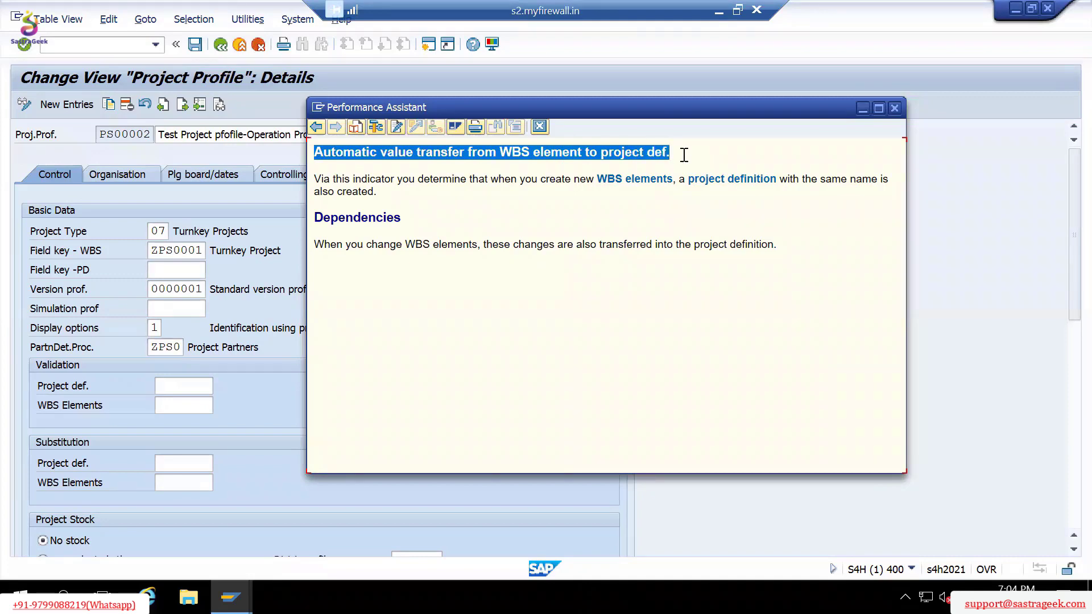
# Read the field help on automatic value transfer from WBS element to project definition, re-highlighting part of its heading.
pyautogui.click(445, 152)
pyautogui.moveTo(500, 152); pyautogui.dragTo(648, 154)
pyautogui.click(648, 153)
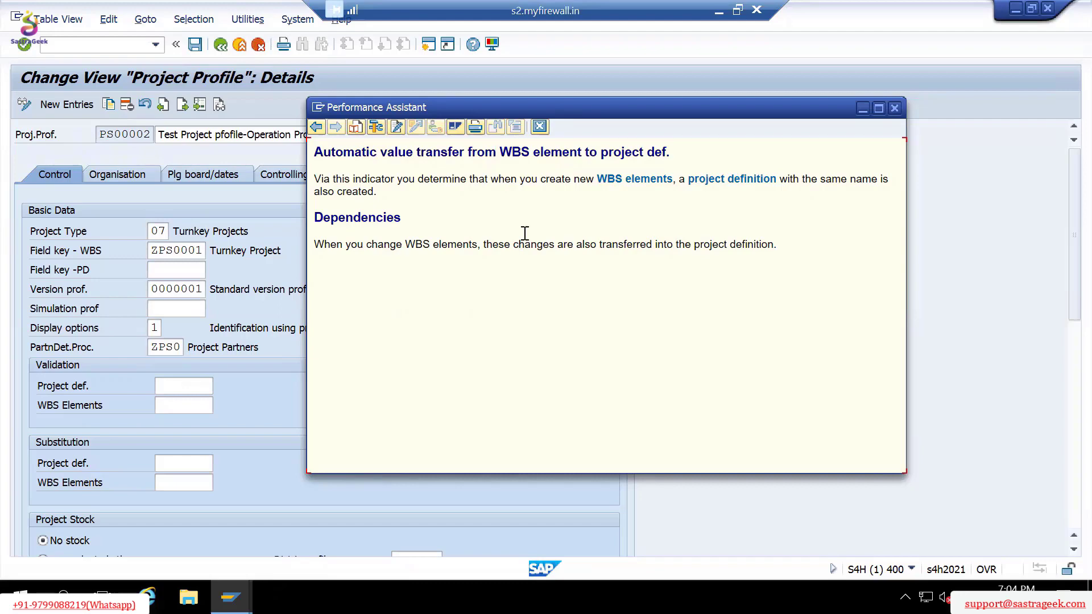
pyautogui.click(319, 108)
pyautogui.click(490, 219)
# Switch to the Project Builder session showing project A/0001 and exit it to the SAP Easy Access menu.
pyautogui.hotkey('alt', 'Tab')
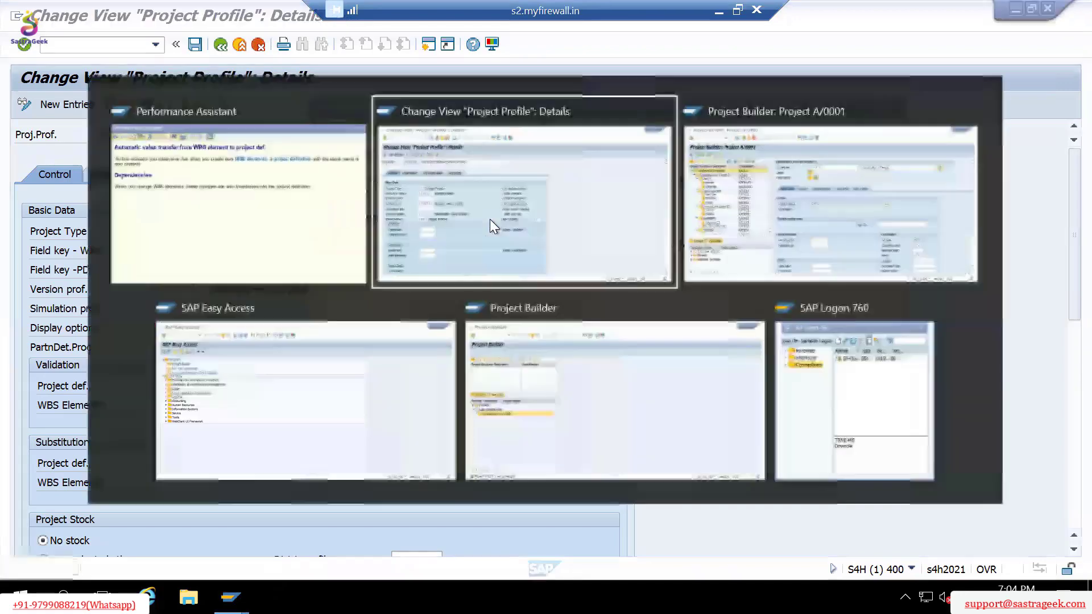
pyautogui.hotkey('alt', 'Tab')
pyautogui.hotkey('alt', 'Tab')
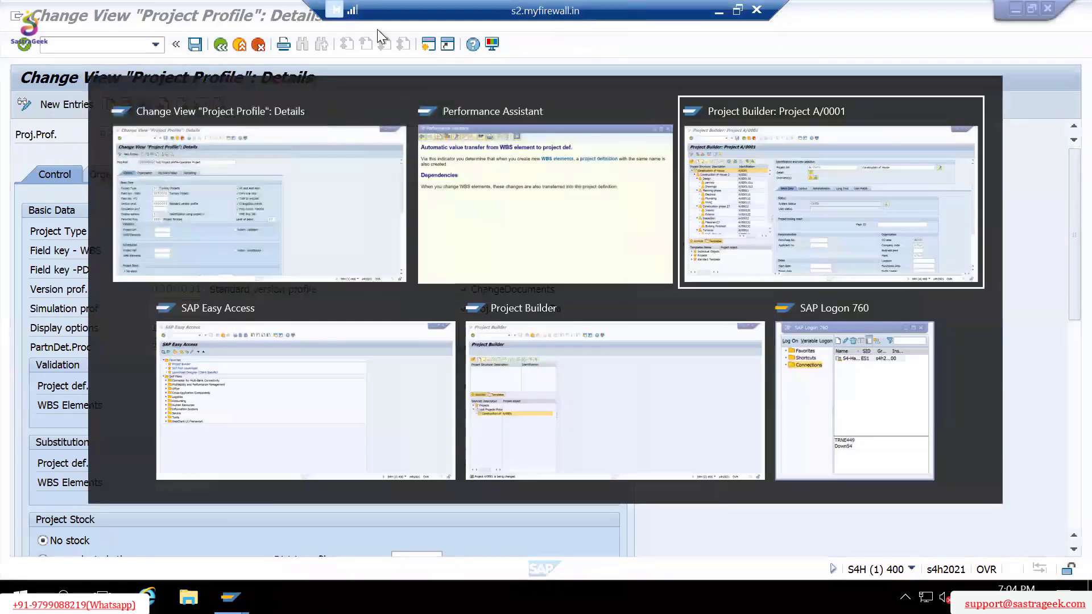
pyautogui.click(221, 45)
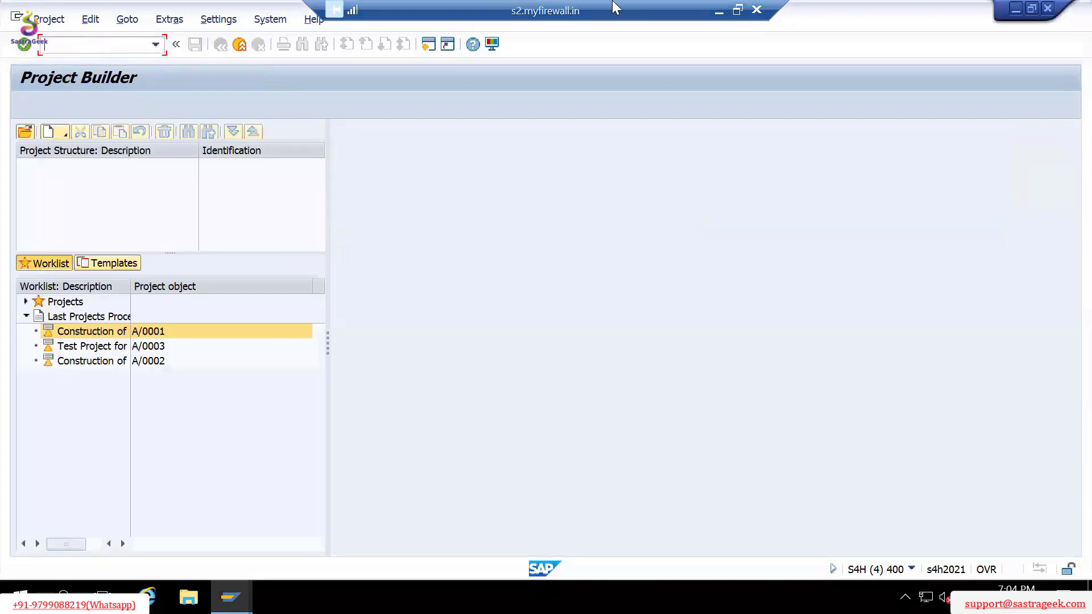
pyautogui.click(248, 45)
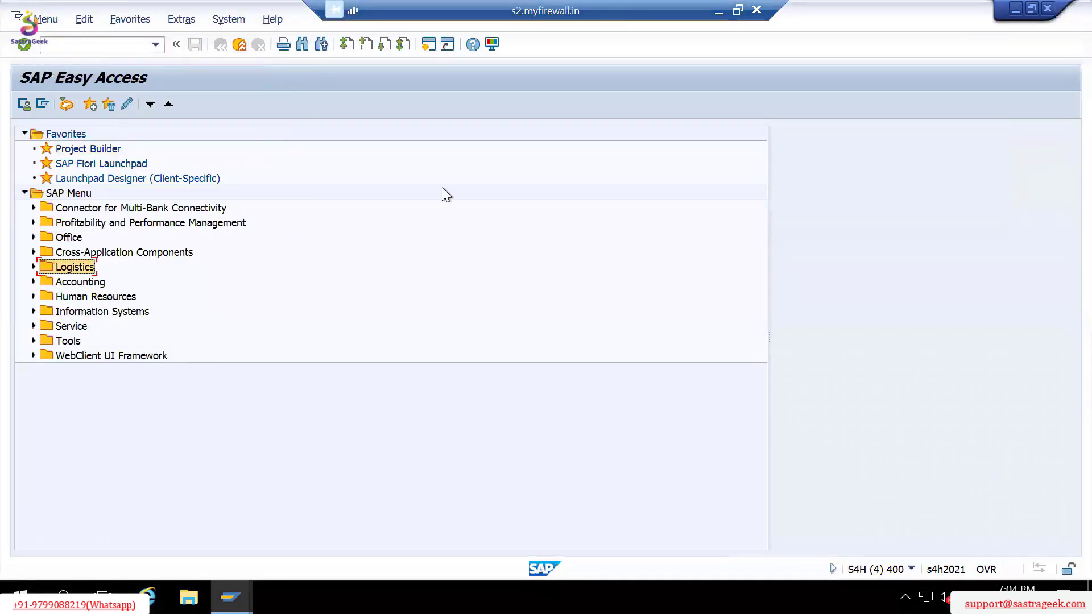
# Expand the Logistics folder in the SAP menu and open its Project System subfolder.
pyautogui.press('Right')
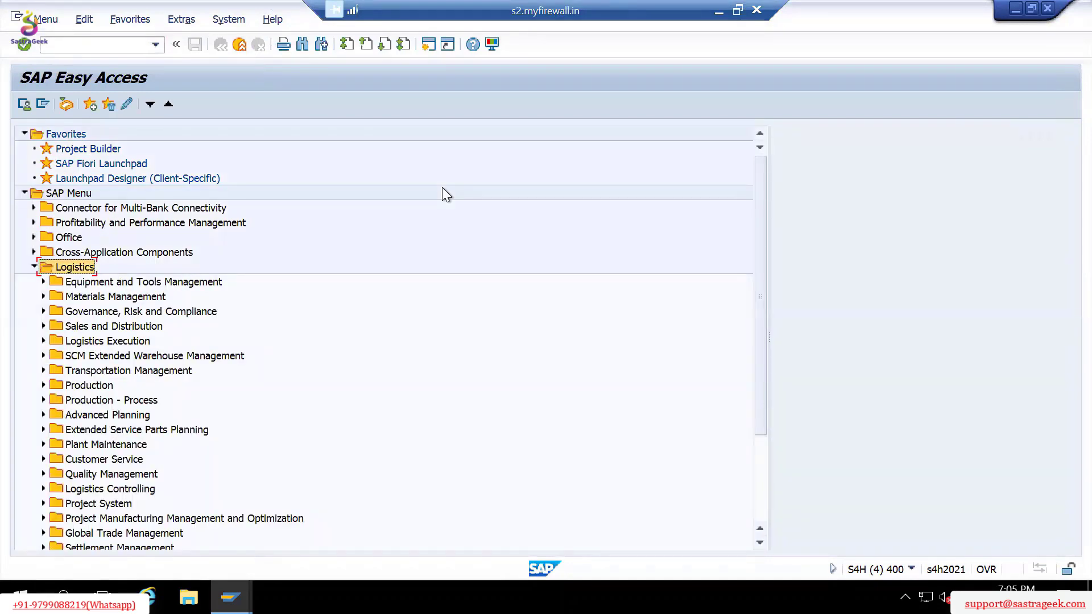
pyautogui.press('Down')
pyautogui.press('Down')
pyautogui.press('Down')
pyautogui.press('Down')
pyautogui.press('Down')
pyautogui.press('Down')
pyautogui.press('Down')
pyautogui.press('Down')
pyautogui.press('Down')
pyautogui.press('Down')
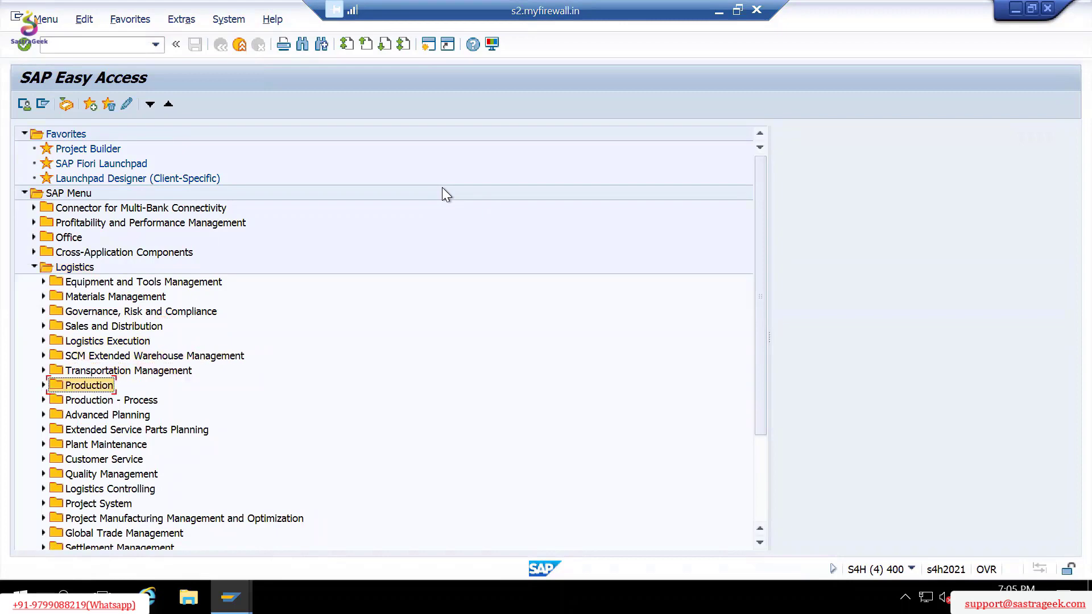
pyautogui.press('Down')
pyautogui.press('Down')
pyautogui.press('Down')
pyautogui.press('Down')
pyautogui.press('Down')
pyautogui.press('Down')
pyautogui.press('Right')
pyautogui.press('Down')
pyautogui.press('Down')
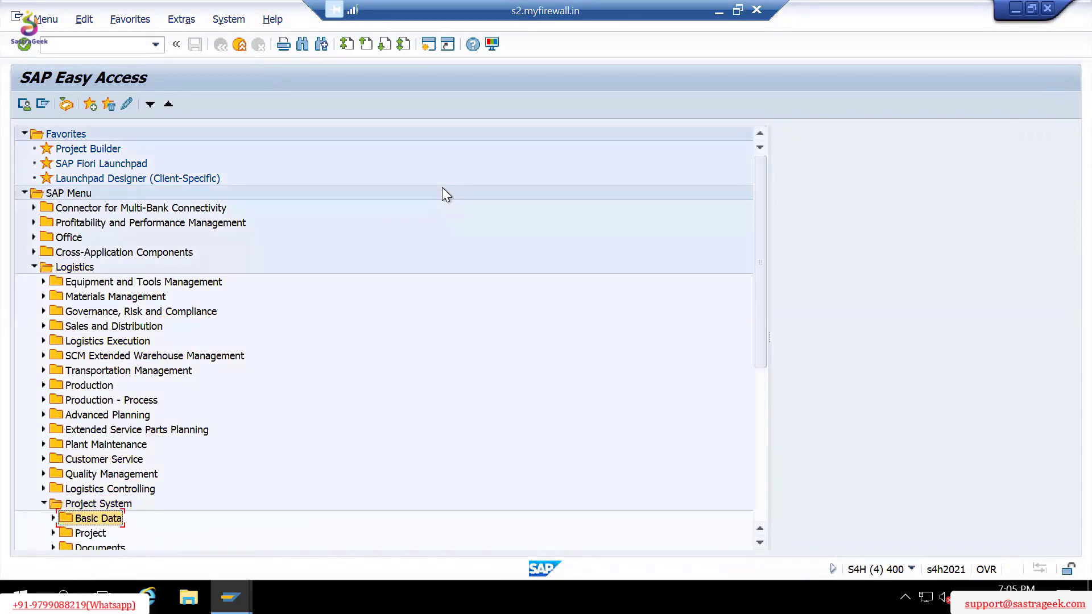
# Browse the Project System folders, expand Project, and check the Project Planning Board folder before selecting Special Maintenance Functions.
pyautogui.press('Down')
pyautogui.press('Down')
pyautogui.press('Down')
pyautogui.press('Down')
pyautogui.press('Down')
pyautogui.press('Down')
pyautogui.press('Down')
pyautogui.press('Down')
pyautogui.press('Down')
pyautogui.press('Down')
pyautogui.press('Down')
pyautogui.press('Down')
pyautogui.press('Down')
pyautogui.press('Down')
pyautogui.press('Down')
pyautogui.press('Down')
pyautogui.press('Down')
pyautogui.press('Down')
pyautogui.press('Down')
pyautogui.press('Up')
pyautogui.press('Up')
pyautogui.press('Up')
pyautogui.press('Up')
pyautogui.press('Up')
pyautogui.press('Up')
pyautogui.press('Up')
pyautogui.press('Up')
pyautogui.press('Up')
pyautogui.press('Up')
pyautogui.press('Up')
pyautogui.press('Up')
pyautogui.press('Up')
pyautogui.press('Up')
pyautogui.press('Up')
pyautogui.press('Up')
pyautogui.press('Up')
pyautogui.press('Up')
pyautogui.press('Up')
pyautogui.press('Up')
pyautogui.press('Up')
pyautogui.press('Down')
pyautogui.press('Down')
pyautogui.press('Right')
pyautogui.press('Down')
pyautogui.press('Down')
pyautogui.press('Down')
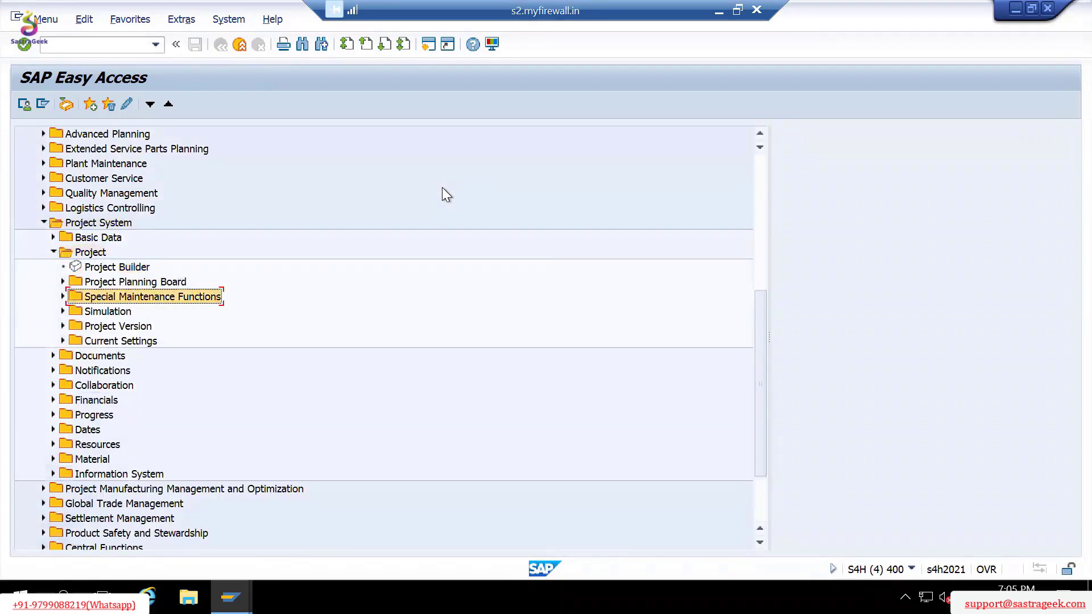
pyautogui.press('Up')
pyautogui.press('Right')
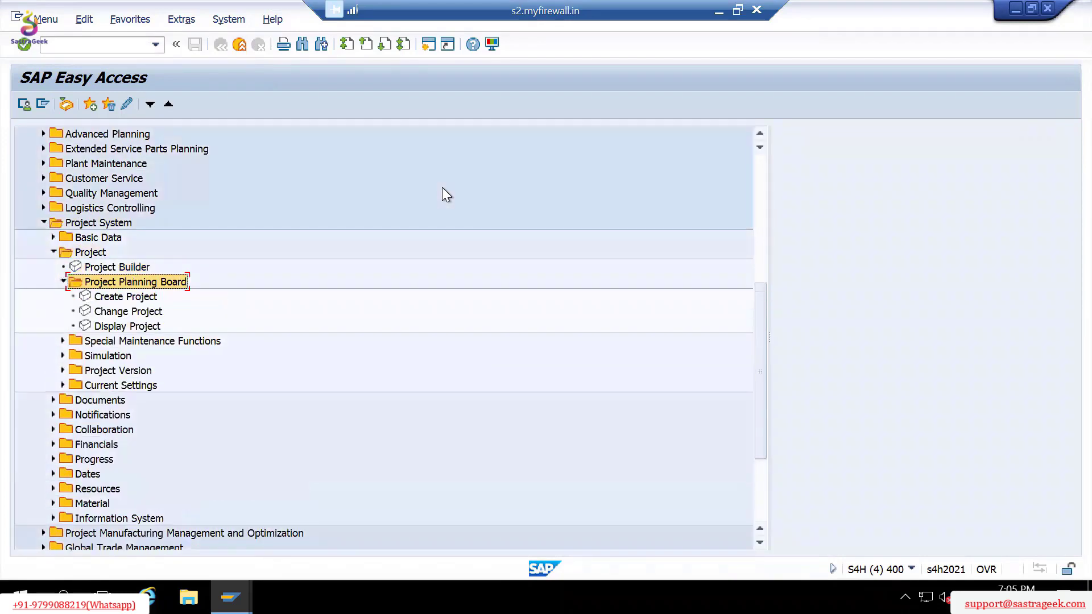
pyautogui.press('Left')
pyautogui.press('Down')
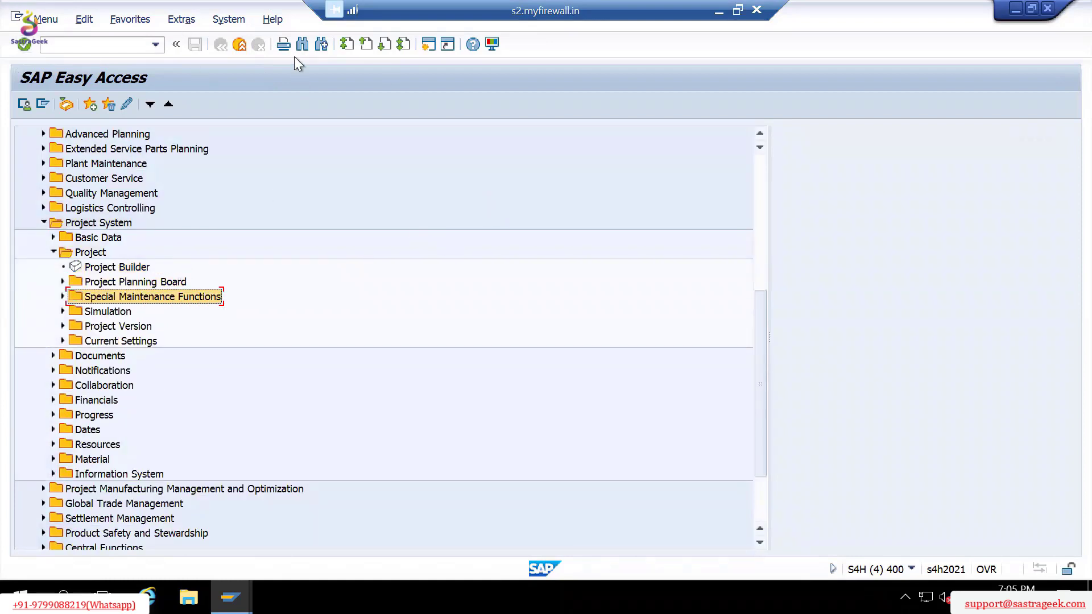
# View the technical details of the Special Maintenance Functions folder and close them.
pyautogui.click(235, 21)
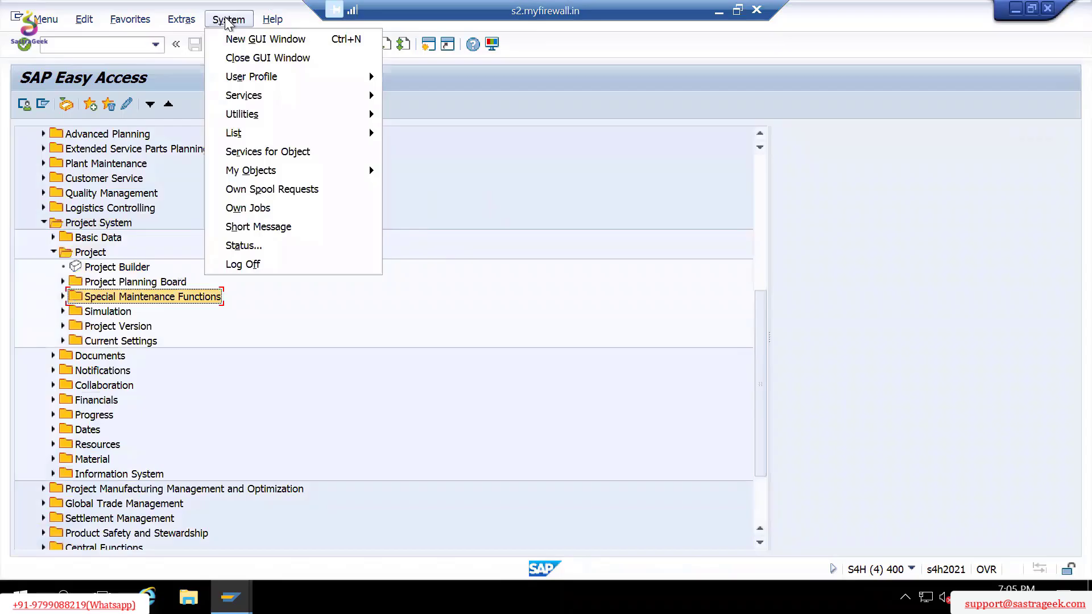
pyautogui.moveTo(182, 19)
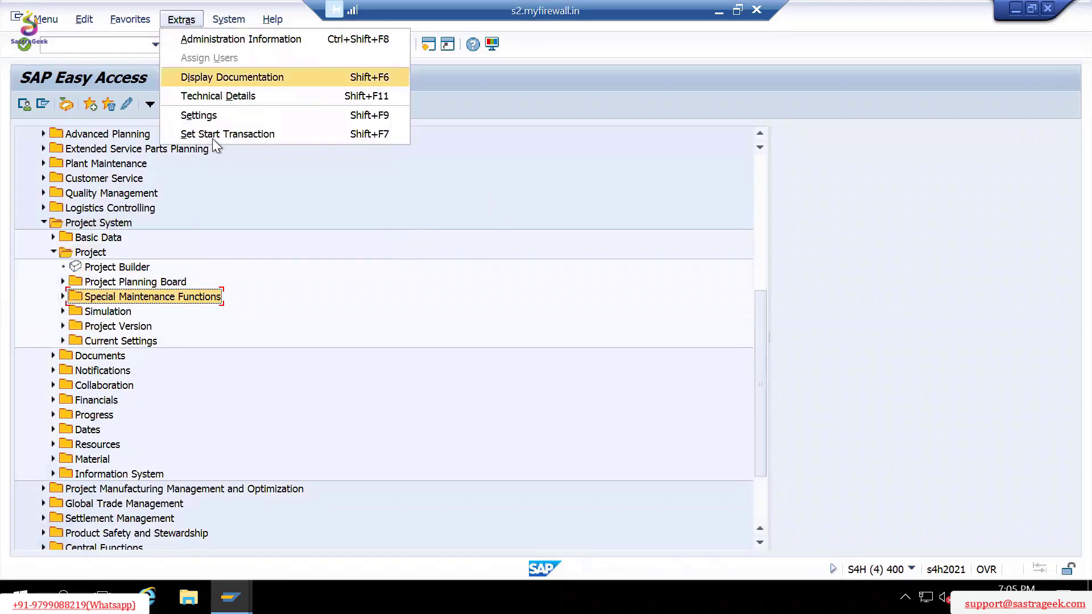
pyautogui.click(206, 95)
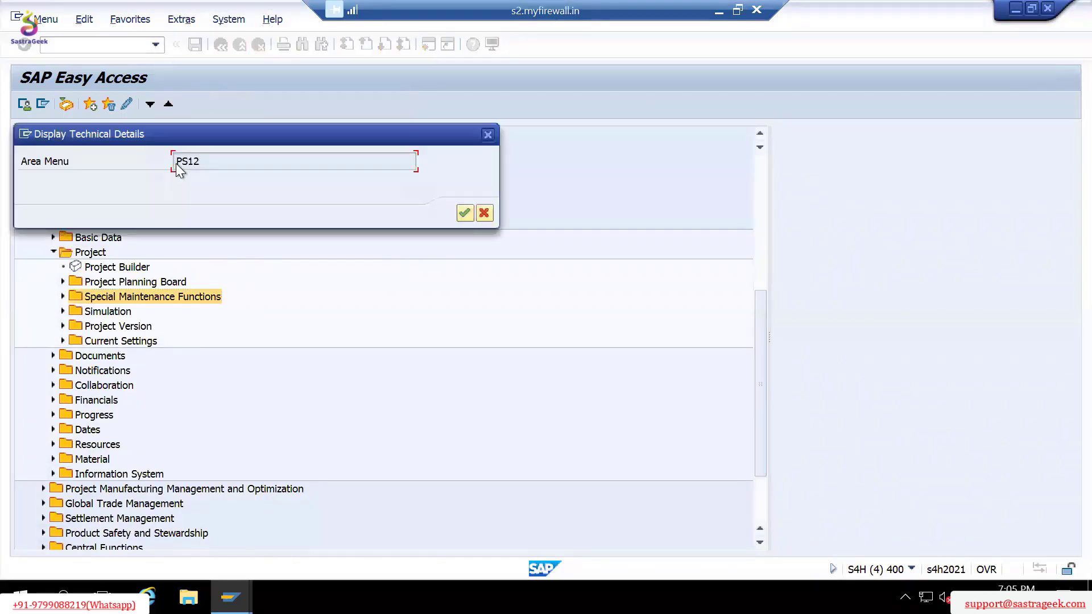
pyautogui.click(484, 213)
# Enable Display Technical Names in the SAP Easy Access settings.
pyautogui.click(181, 19)
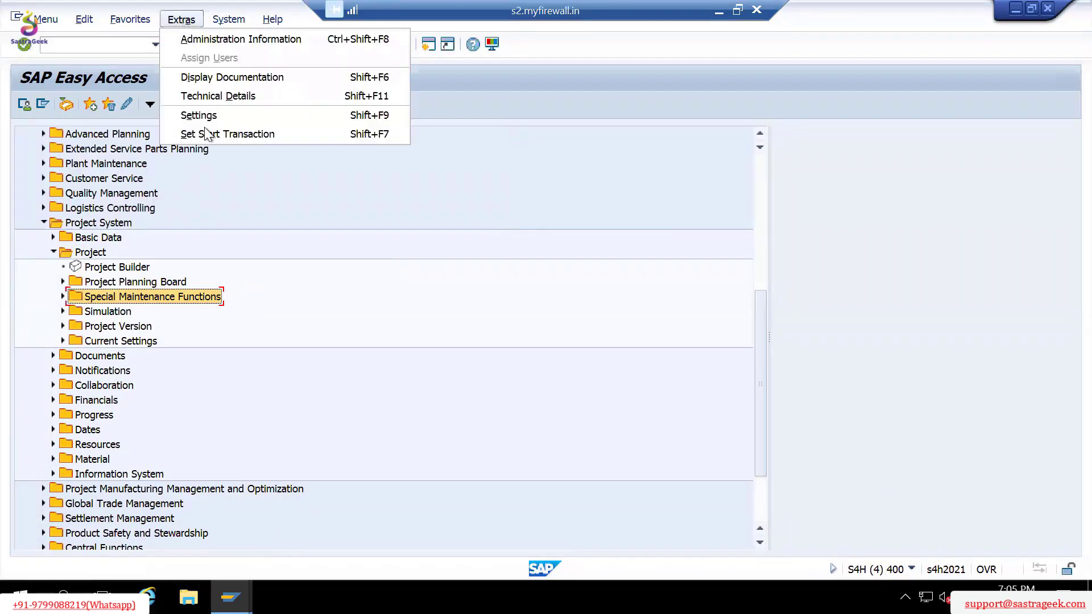
pyautogui.click(194, 114)
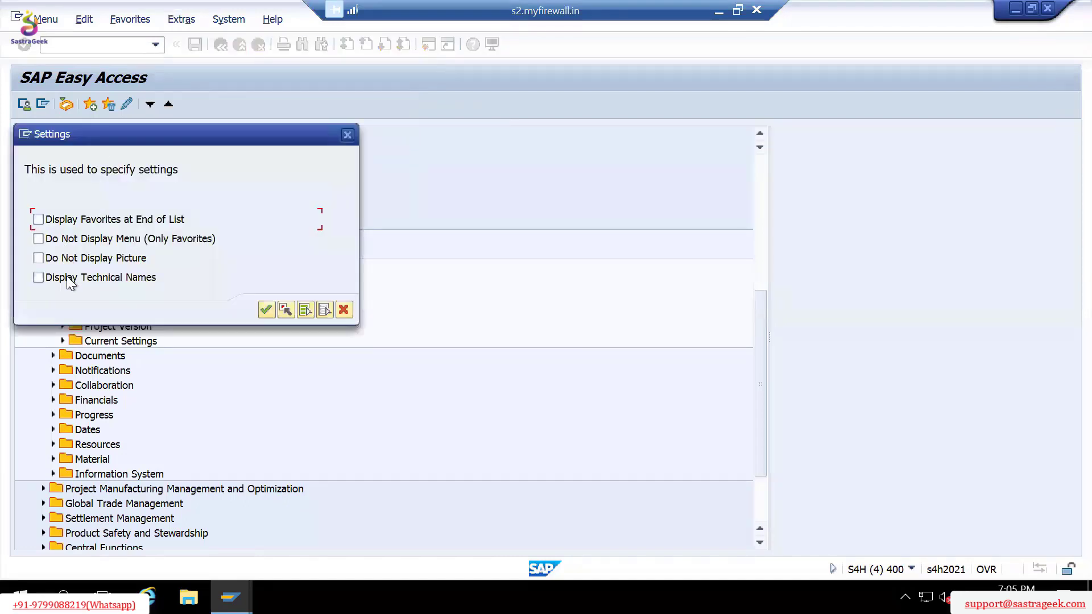
pyautogui.click(88, 277)
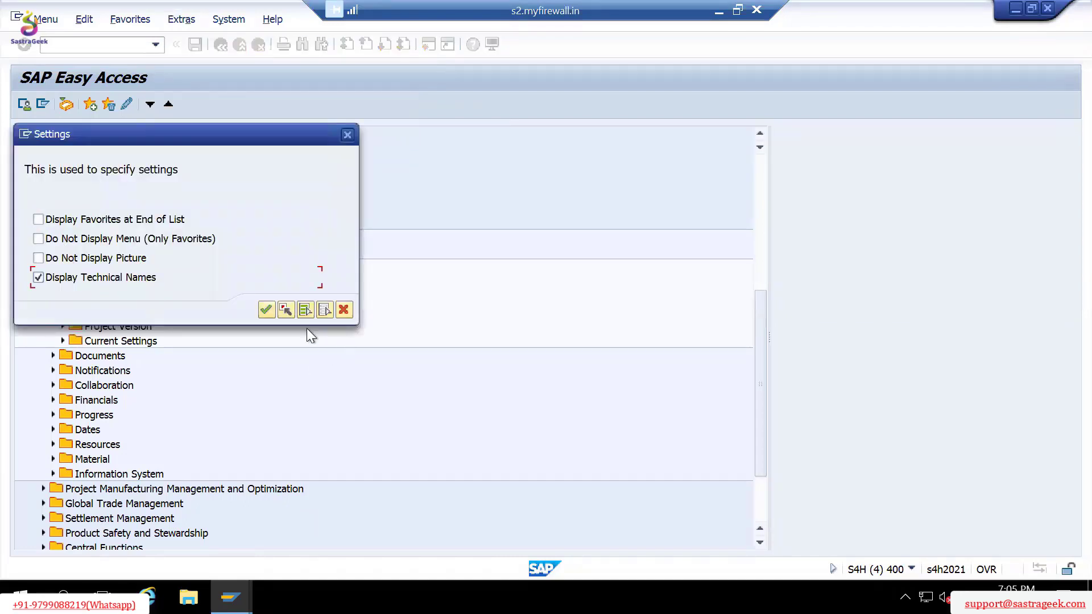
pyautogui.click(265, 309)
# Expand Logistics and its Project System subfolder in the refreshed SAP menu.
pyautogui.click(66, 209)
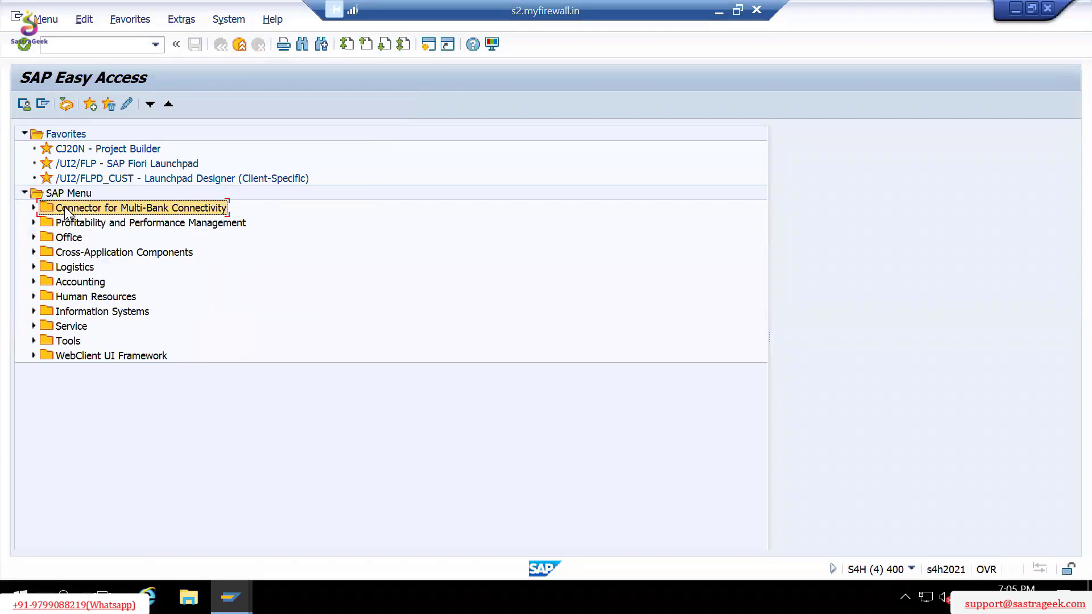
pyautogui.press('Down')
pyautogui.press('Down')
pyautogui.press('Down')
pyautogui.press('Down')
pyautogui.press('Down')
pyautogui.press('Up')
pyautogui.press('Right')
pyautogui.press('Down')
pyautogui.press('Down')
pyautogui.press('Down')
pyautogui.press('Down')
pyautogui.press('Down')
pyautogui.press('Down')
pyautogui.press('Down')
pyautogui.press('Down')
pyautogui.press('Down')
pyautogui.press('Down')
pyautogui.press('Down')
pyautogui.press('Down')
pyautogui.press('Down')
pyautogui.press('Down')
pyautogui.press('Down')
pyautogui.press('Down')
pyautogui.press('Down')
pyautogui.press('Down')
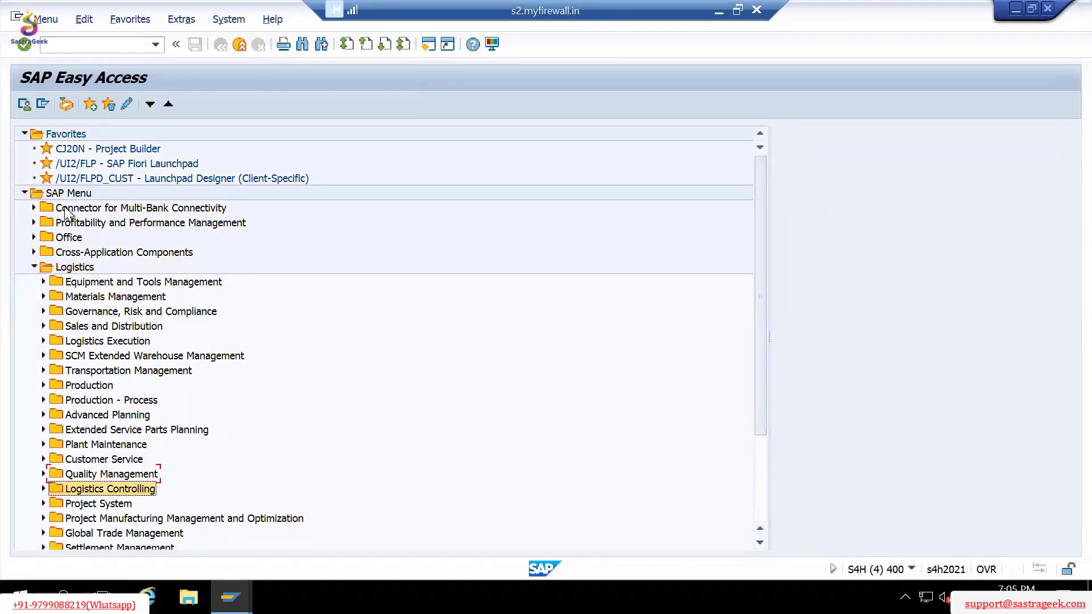
pyautogui.press('Right')
pyautogui.press('Left')
pyautogui.press('Up')
pyautogui.press('Up')
pyautogui.press('Right')
# Check the Basic Data folder of Project System, including Master Data and Tools, and collapse it.
pyautogui.press('Down')
pyautogui.press('Down')
pyautogui.press('Down')
pyautogui.press('Up')
pyautogui.press('Up')
pyautogui.press('Up')
pyautogui.press('Up')
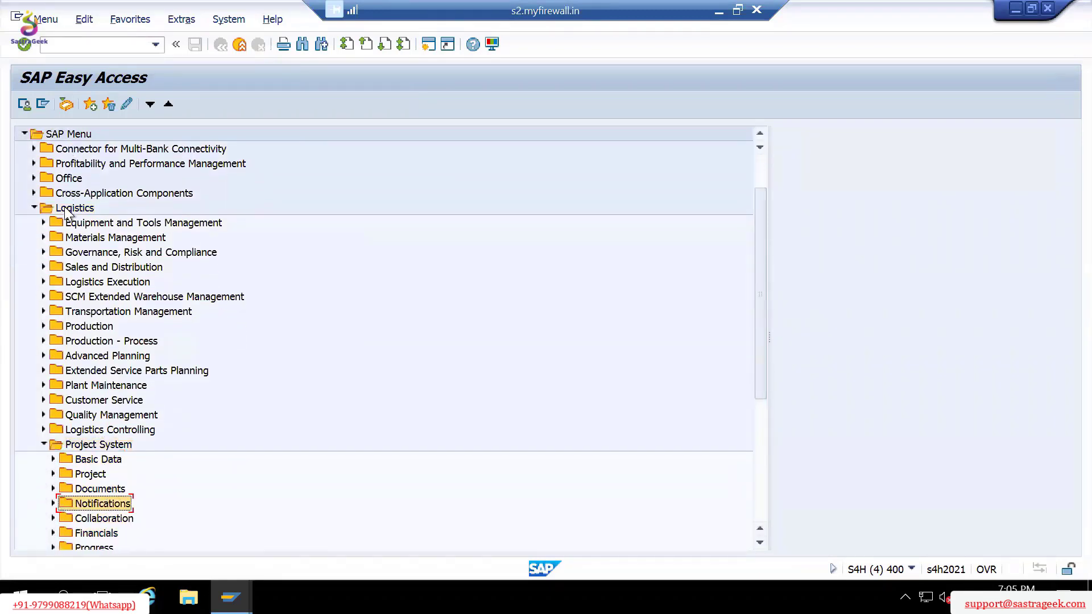
pyautogui.press('Up')
pyautogui.press('Right')
pyautogui.press('Down')
pyautogui.press('Down')
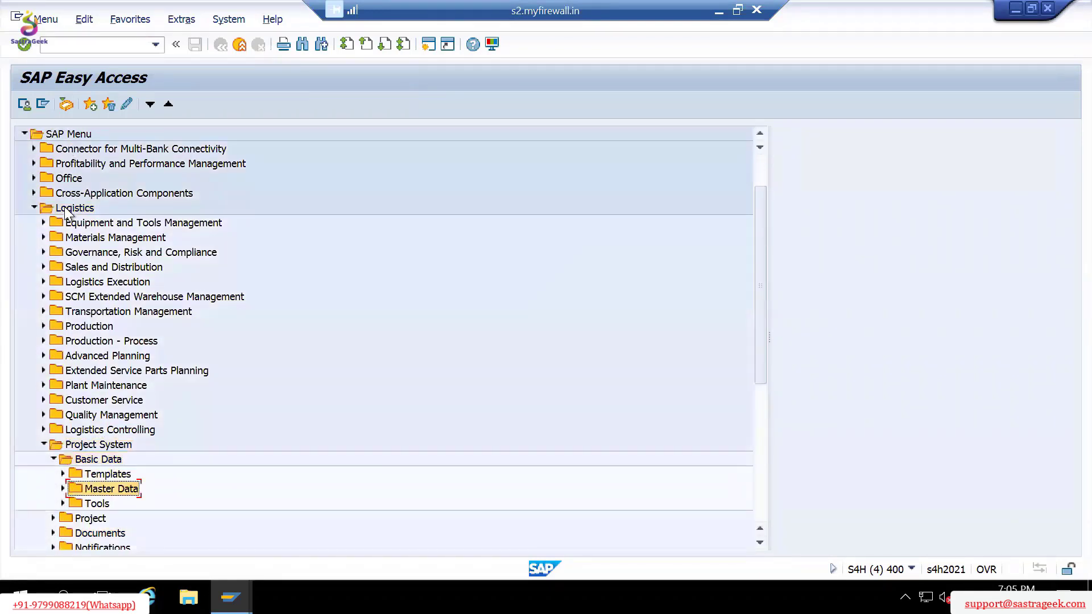
pyautogui.press('Right')
pyautogui.press('Left')
pyautogui.press('Down')
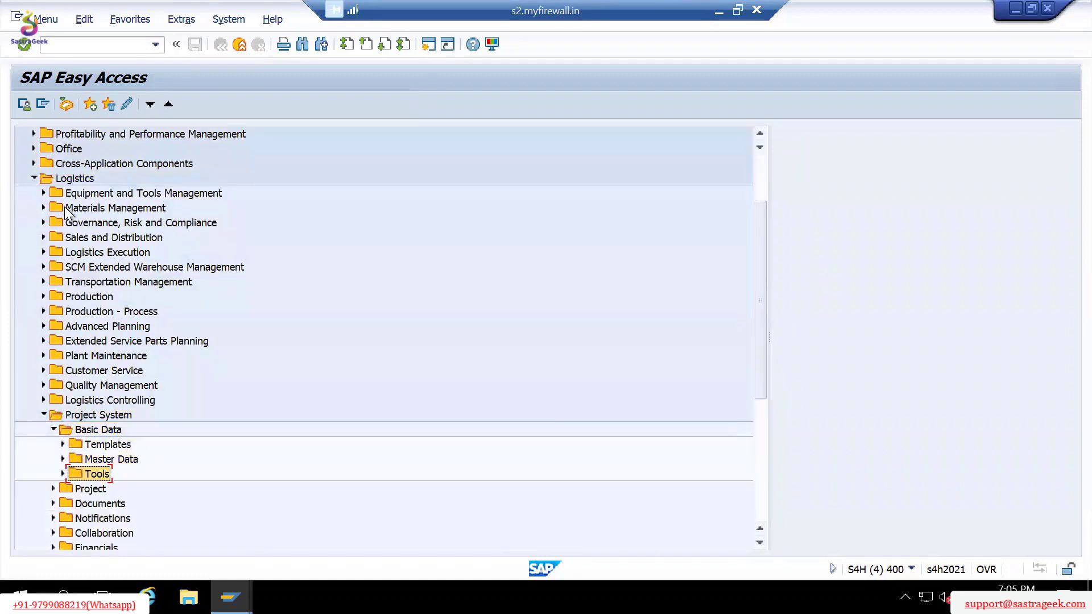
pyautogui.press('Left')
pyautogui.press('Left')
# Expand the Project folder under Project System and open its Special Maintenance Functions subfolder.
pyautogui.press('Down')
pyautogui.press('Right')
pyautogui.press('Down')
pyautogui.press('Down')
pyautogui.press('Down')
pyautogui.press('Down')
pyautogui.press('Down')
pyautogui.press('Up')
pyautogui.press('Up')
pyautogui.press('Right')
# Collapse Basic Data and expand Project > Special Maintenance Functions > Work Breakdown Structure (WBS) in the SAP menu.
pyautogui.press('Down')
pyautogui.press('Down')
pyautogui.press('Up')
pyautogui.press('Right')
pyautogui.press('Down')
pyautogui.press('Up')
pyautogui.press('Left')
pyautogui.press('Left')
pyautogui.press('Down')
pyautogui.press('Down')
pyautogui.press('Right')
pyautogui.press('Down')
pyautogui.press('Down')
pyautogui.press('Down')
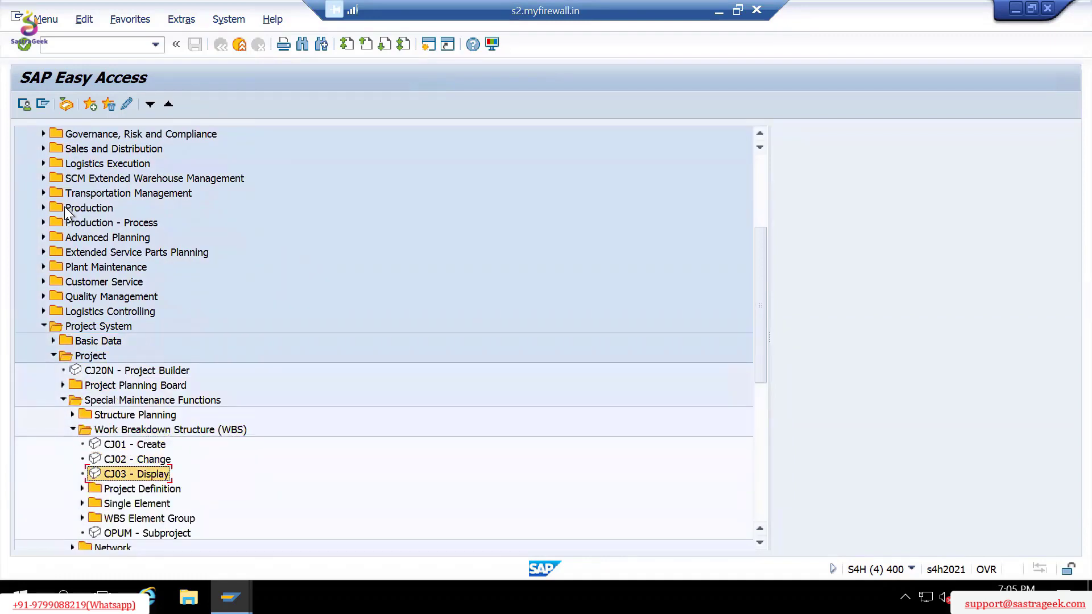
# Check the Project Definition subfolder of Work Breakdown Structure (WBS) and expand the Single Element subfolder.
pyautogui.press('Down')
pyautogui.press('Right')
pyautogui.press('Left')
pyautogui.press('Down')
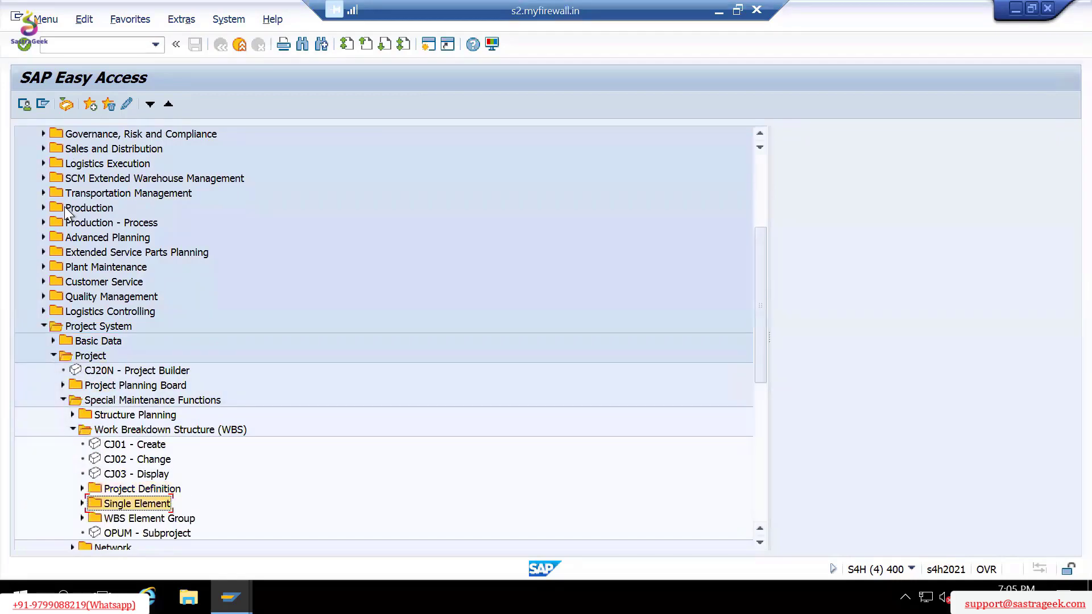
pyautogui.press('Right')
pyautogui.press('Down')
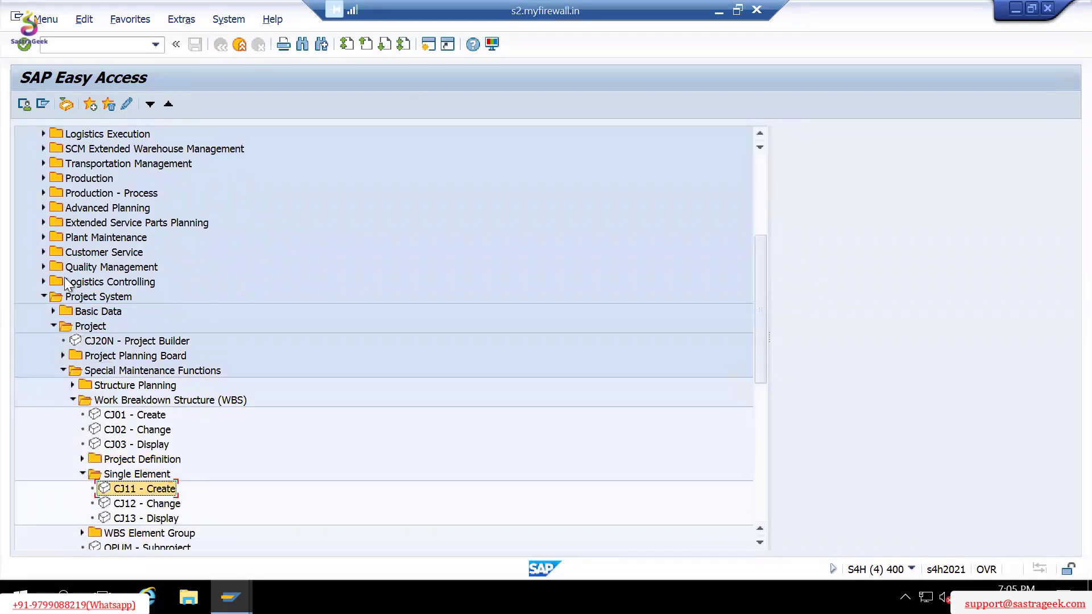
pyautogui.scroll(-2, 22, 210)
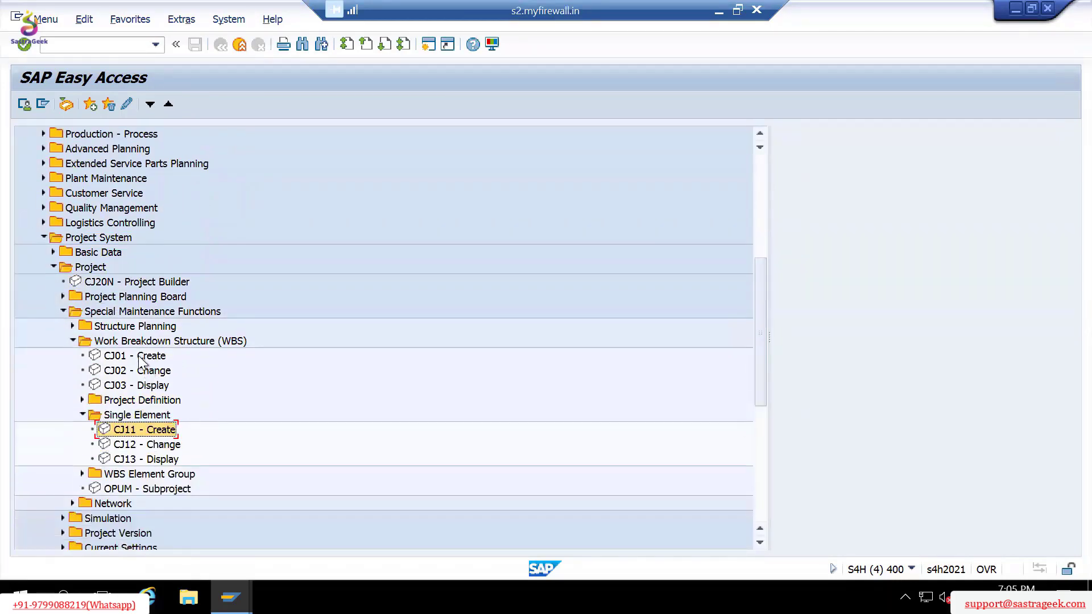
# Open the CJ11 - Create transaction from the Single Element subfolder.
pyautogui.click(121, 343)
pyautogui.click(139, 433)
pyautogui.click(142, 447)
pyautogui.click(144, 432)
pyautogui.doubleClick(125, 429)
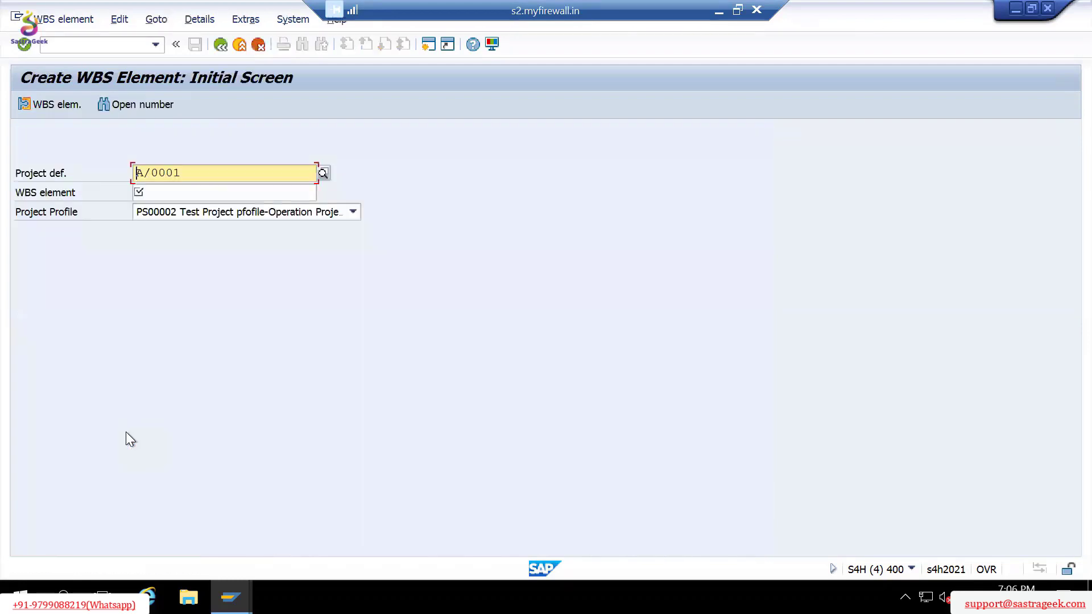
# Copy the project definition and open the SAP PS Training notes text file from the SAP PS Training folder in File Explorer.
pyautogui.moveTo(200, 172); pyautogui.dragTo(128, 173)
pyautogui.hotkey('ctrl', 'c')
pyautogui.click(714, 13)
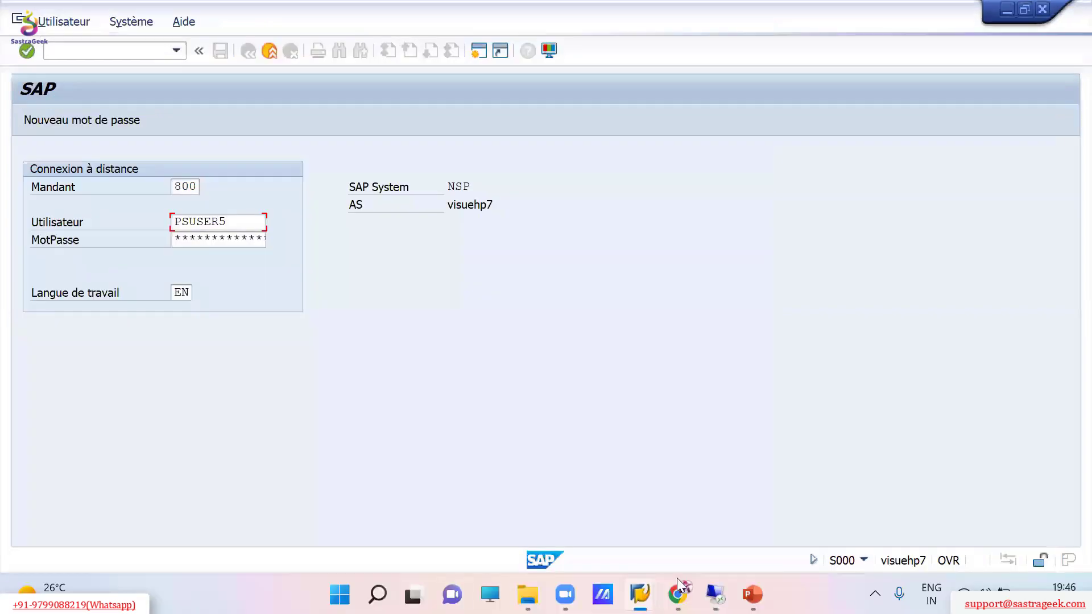
pyautogui.click(528, 595)
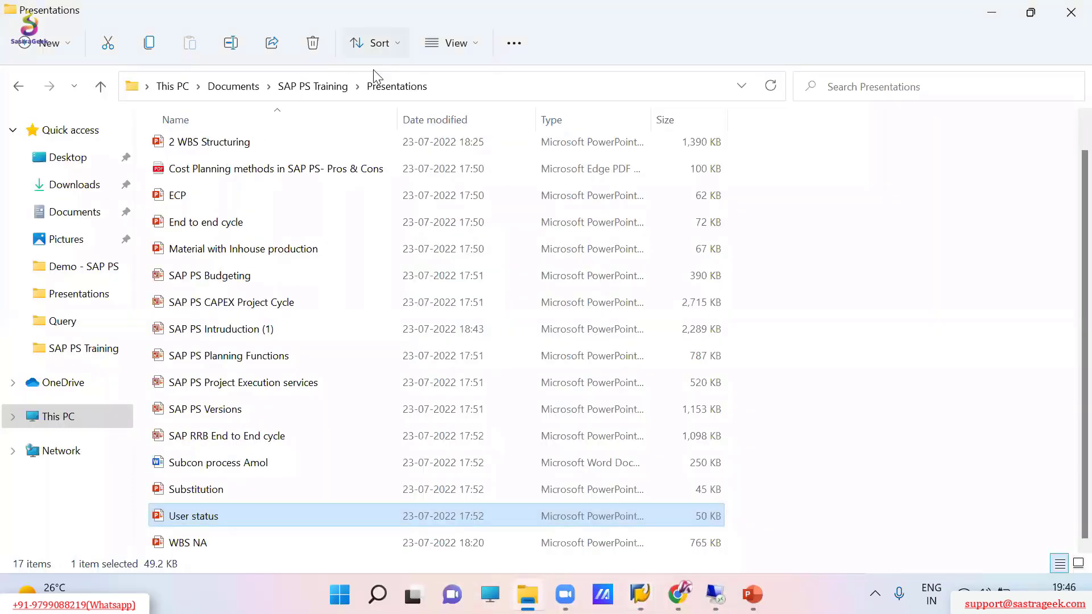
pyautogui.click(313, 86)
pyautogui.click(189, 229)
pyautogui.doubleClick(190, 229)
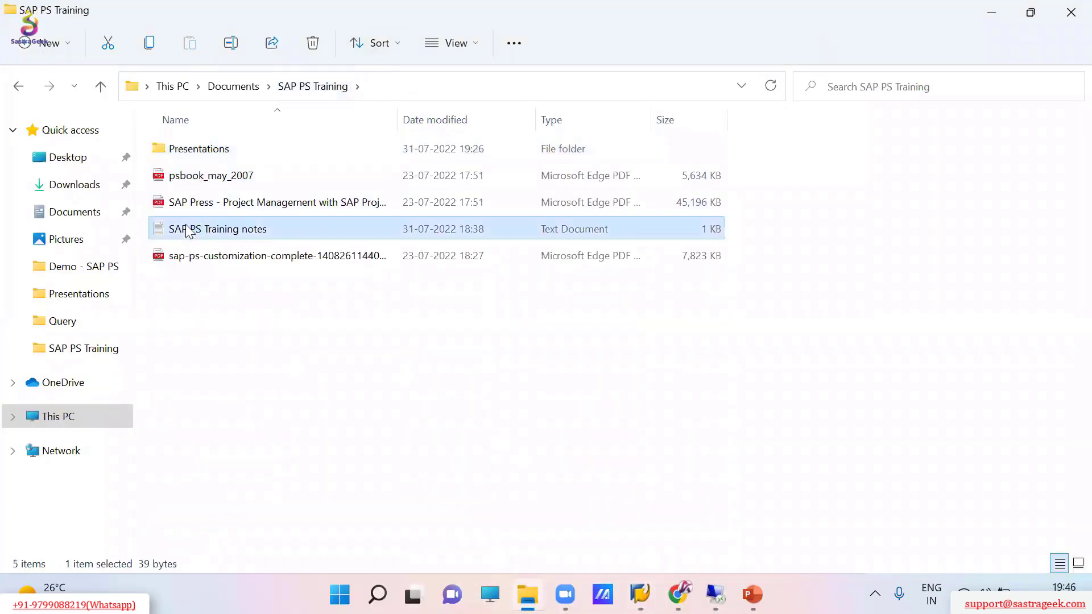
# Switch back to the remote SAP session and check the transaction code in its system information.
pyautogui.click(696, 594)
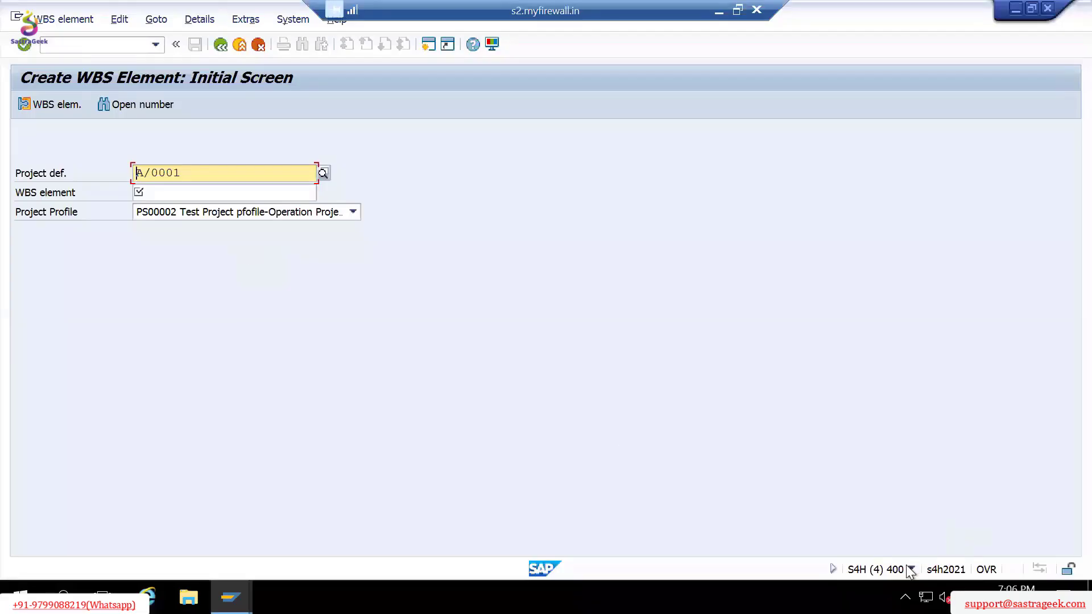
pyautogui.click(912, 567)
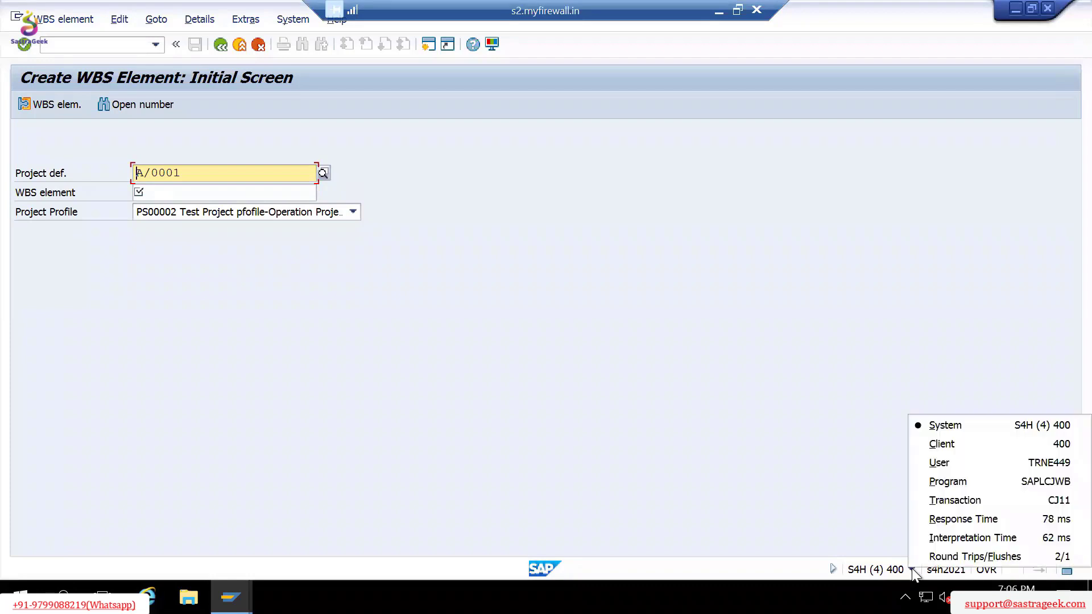
# Copy project definition A/0001 into the WBS element field and replace it with the next open number.
pyautogui.moveTo(190, 172); pyautogui.dragTo(135, 172)
pyautogui.hotkey('ctrl', 'c')
pyautogui.click(212, 192)
pyautogui.hotkey('ctrl', 'v')
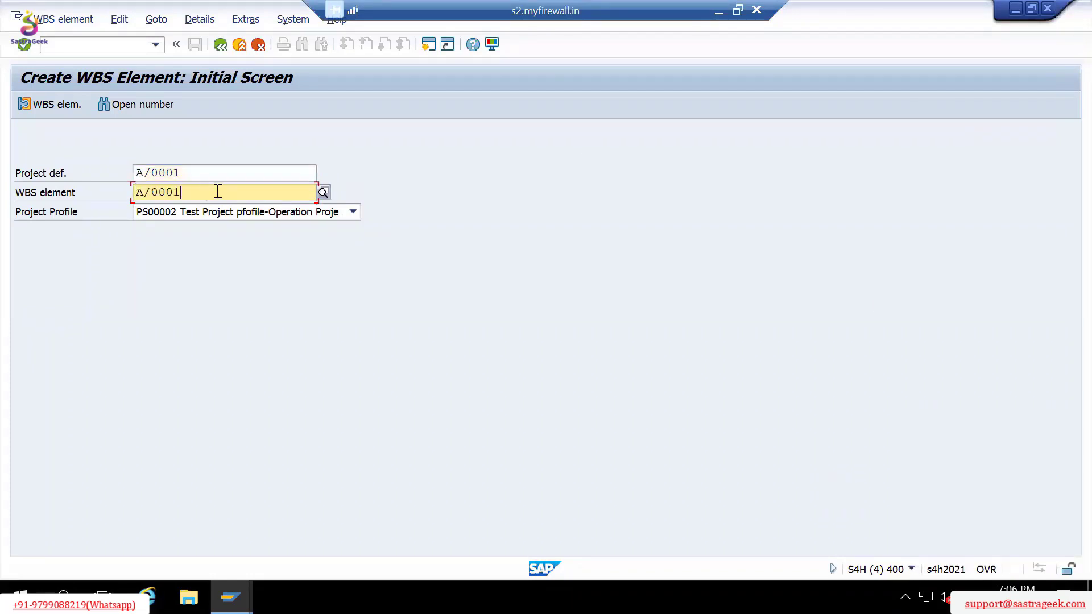
pyautogui.click(131, 104)
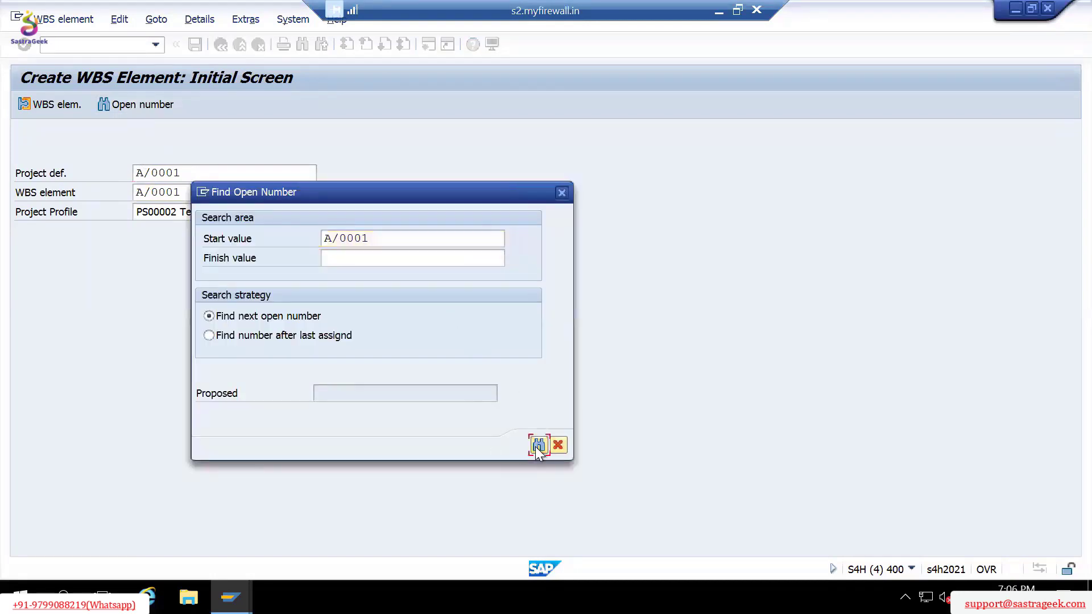
pyautogui.click(538, 445)
pyautogui.click(500, 444)
# Clear the project definition and open the basic data of new WBS element A/0004.
pyautogui.click(208, 169)
pyautogui.press('BackSpace')
pyautogui.press('BackSpace')
pyautogui.press('BackSpace')
pyautogui.press('BackSpace')
pyautogui.press('BackSpace')
pyautogui.press('BackSpace')
pyautogui.press('Return')
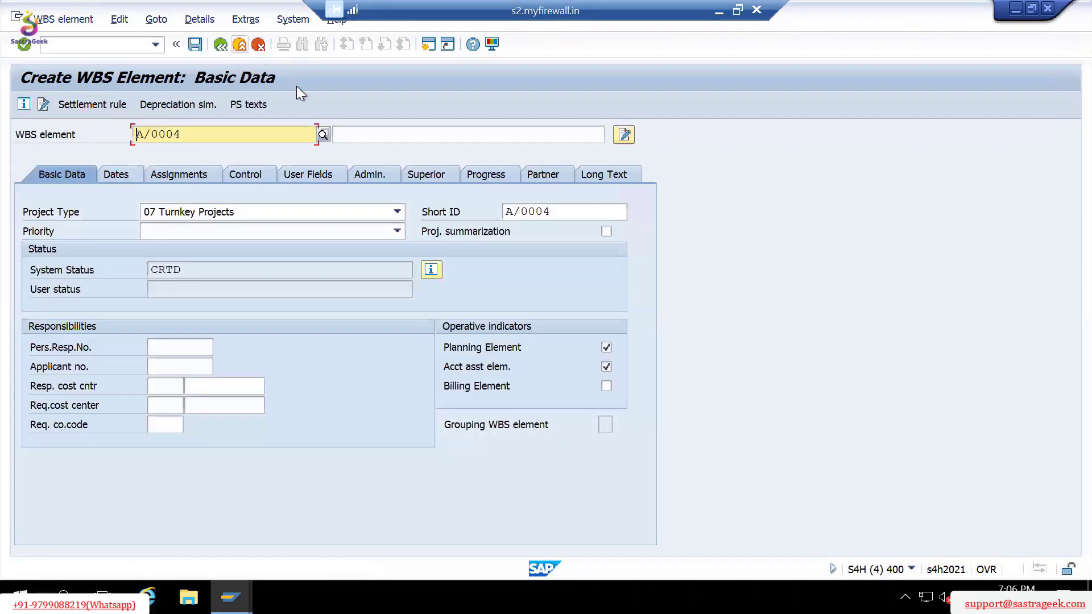
# Leave WBS element A/0004 without saving and review the Project def., WBS element and Project Profile fields on the initial screen.
pyautogui.click(259, 44)
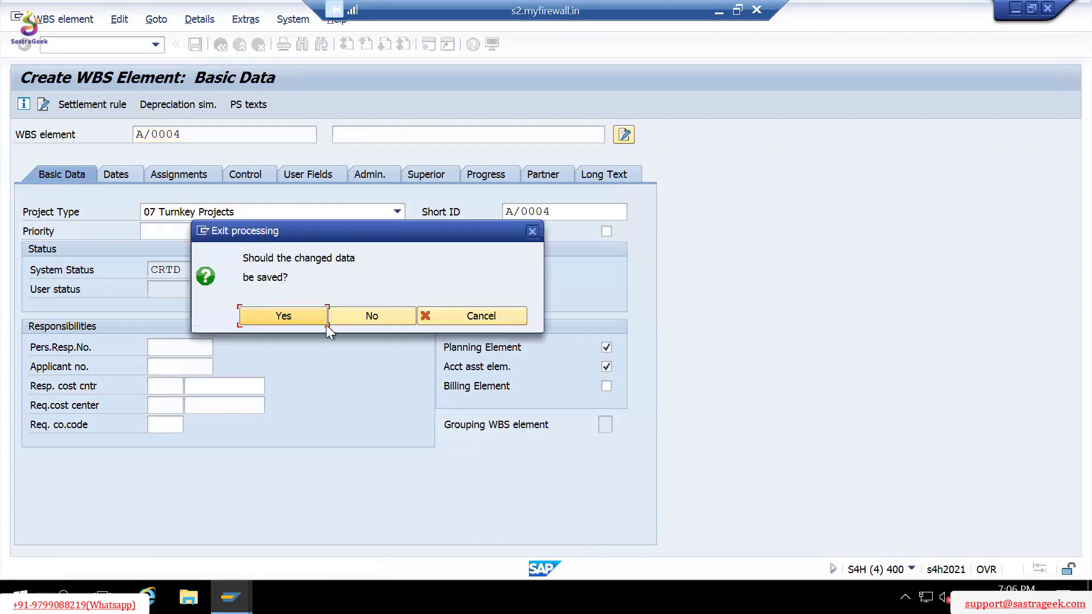
pyautogui.click(372, 318)
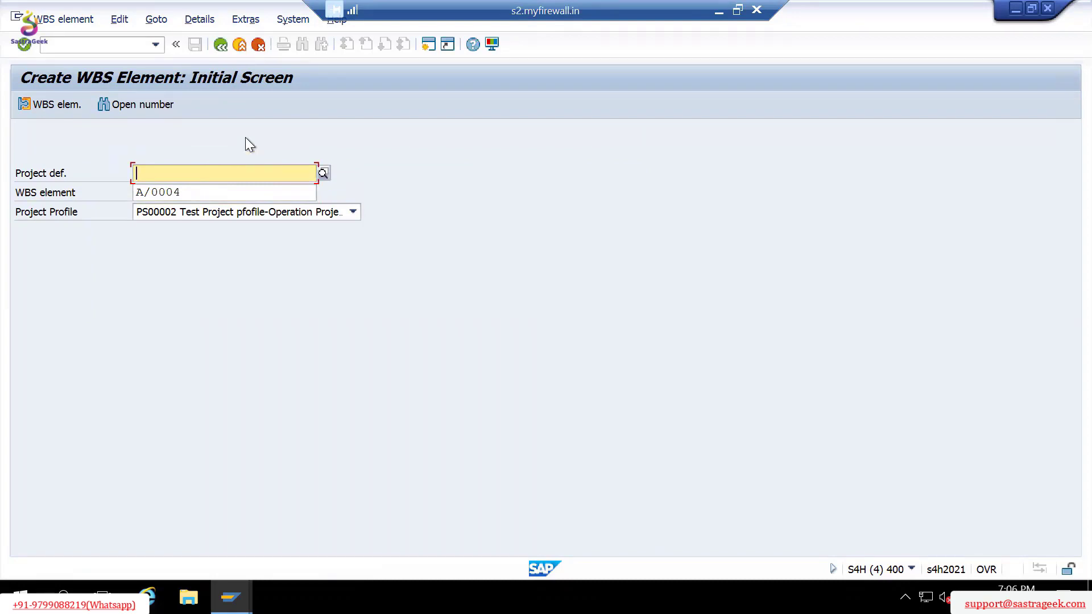
pyautogui.click(193, 193)
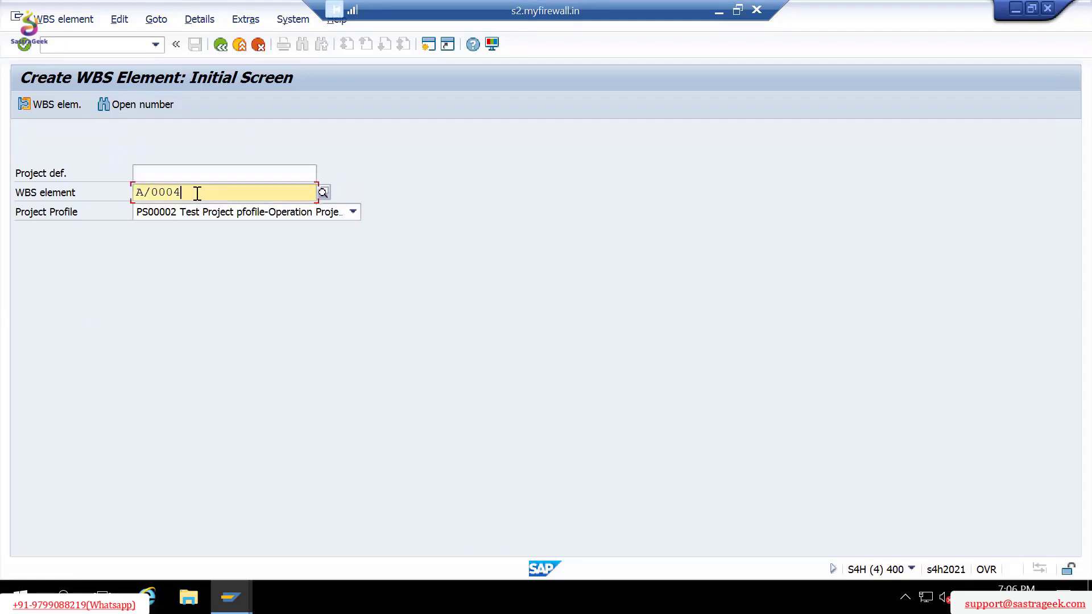
pyautogui.moveTo(187, 193); pyautogui.dragTo(129, 192)
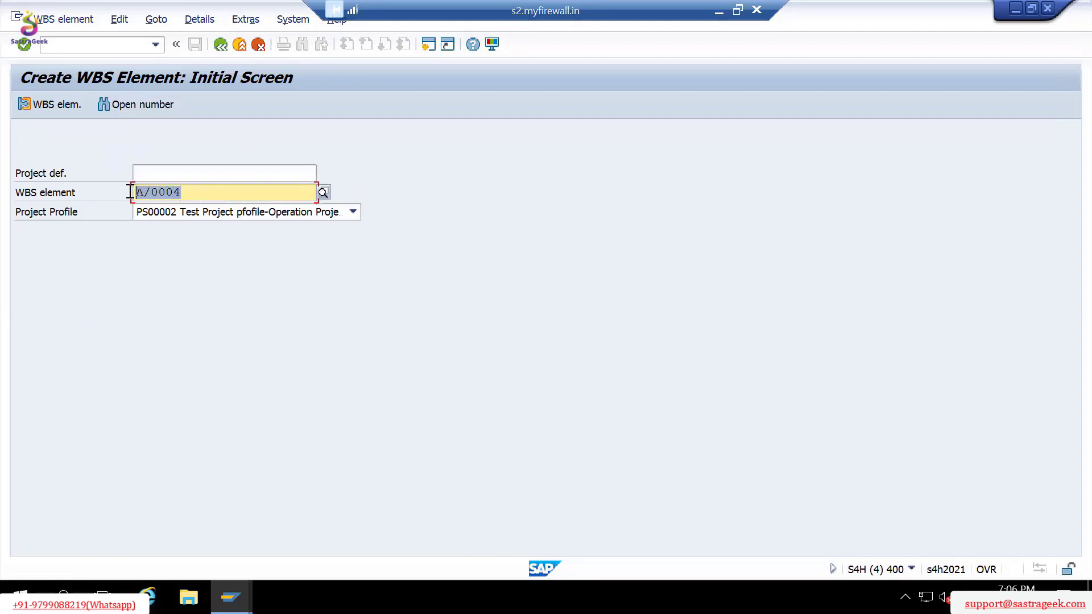
pyautogui.click(146, 172)
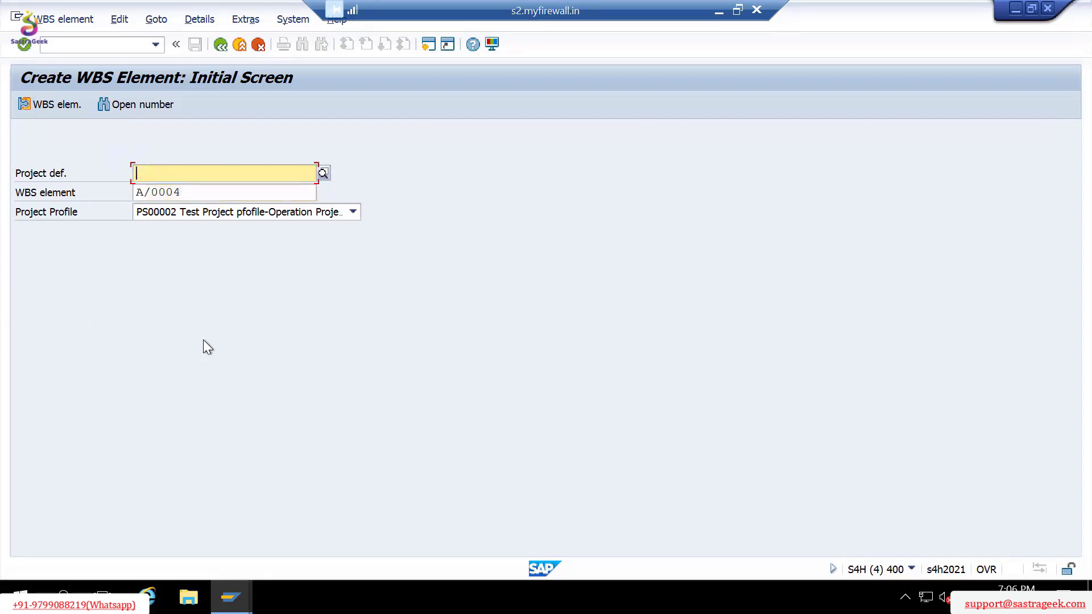
pyautogui.click(184, 193)
pyautogui.moveTo(184, 193); pyautogui.dragTo(126, 194)
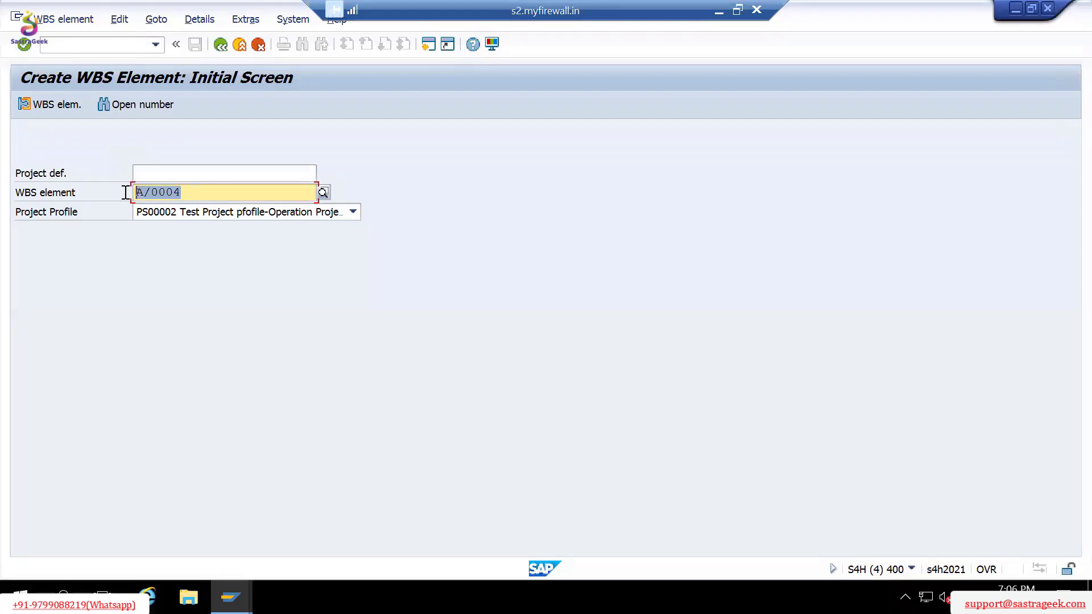
pyautogui.click(227, 211)
pyautogui.click(227, 210)
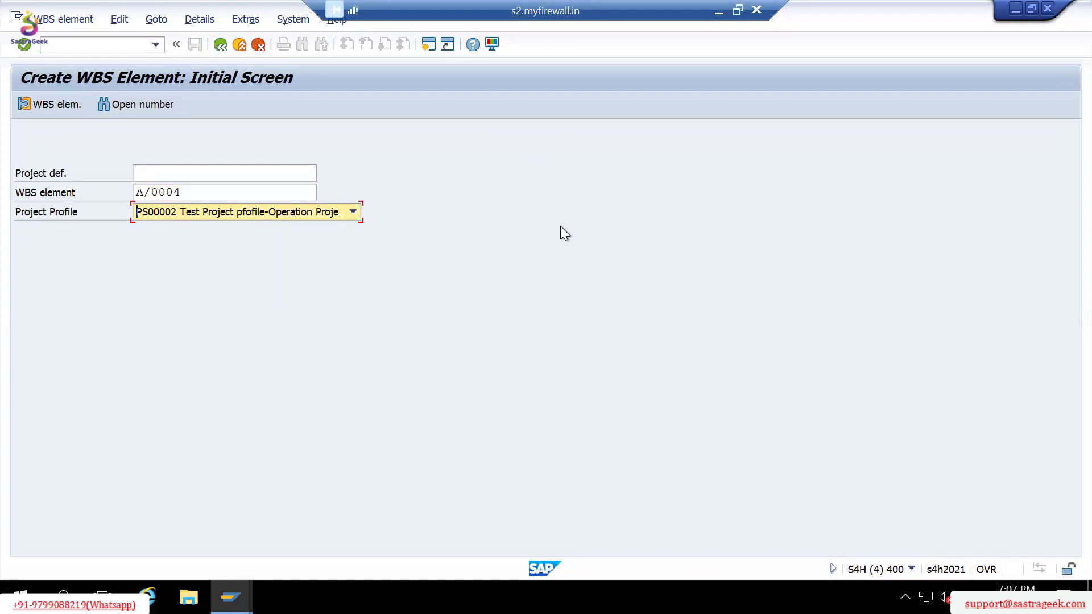
# Reopen the basic data of WBS element A/0004 without a project definition and enter the description "Construction of Buillding".
pyautogui.press('Return')
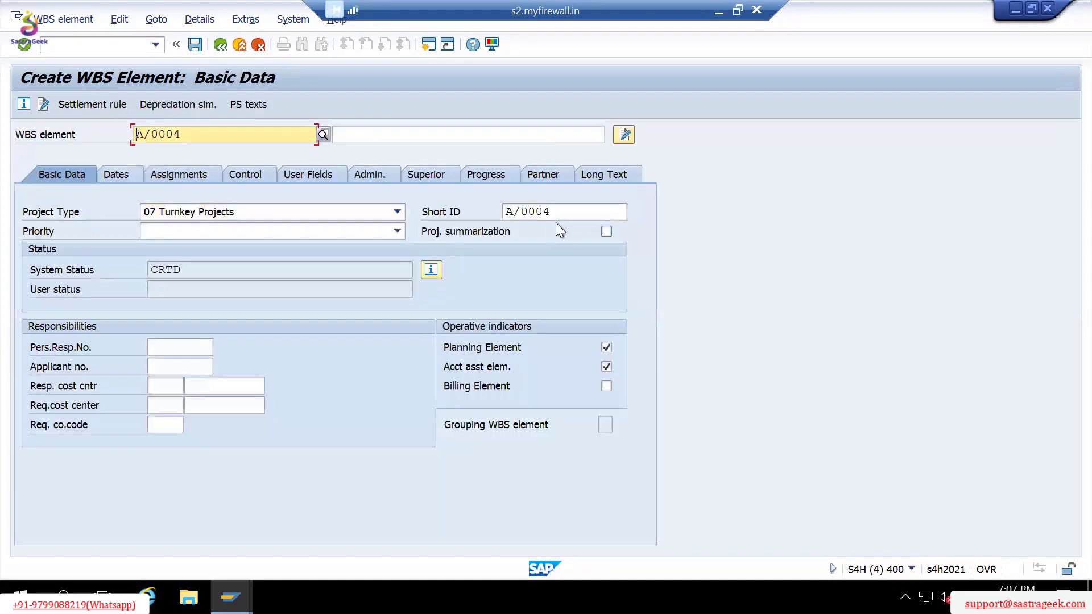
pyautogui.click(382, 138)
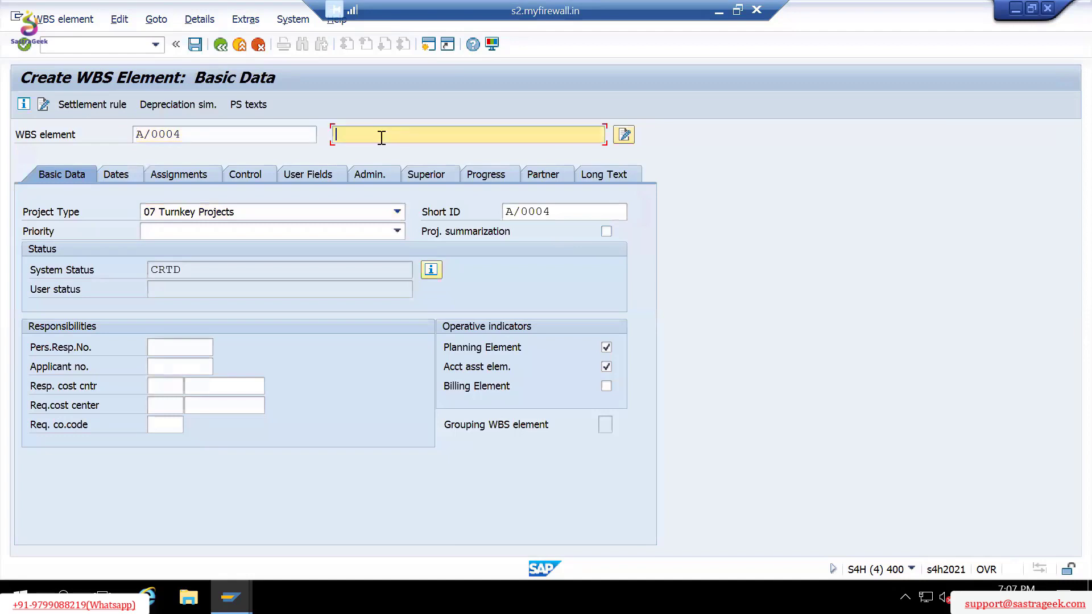
pyautogui.write('Constr')
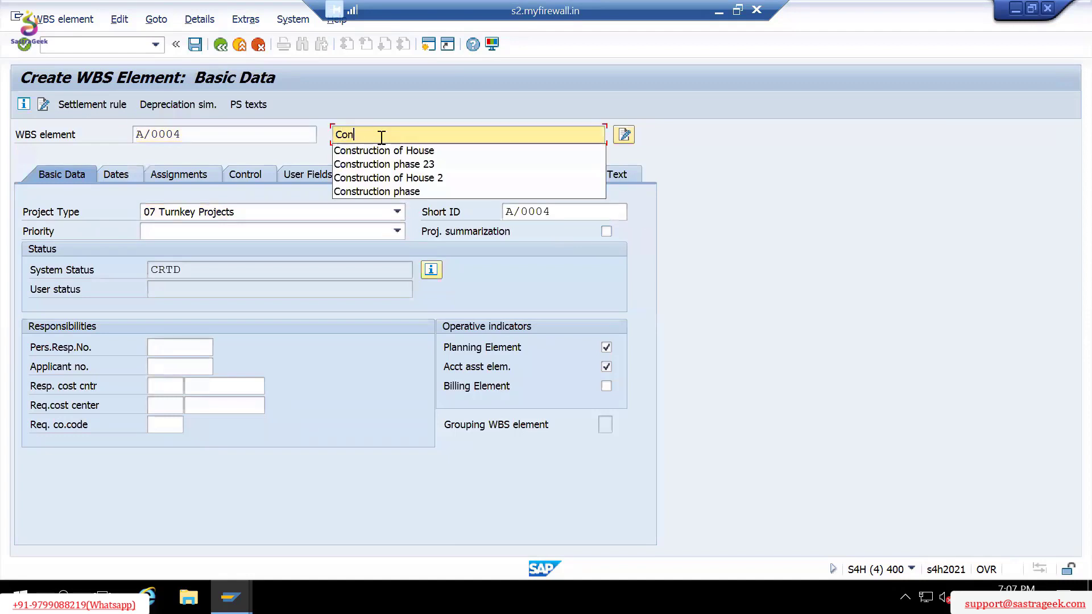
pyautogui.press('Down')
pyautogui.press('Down')
pyautogui.press('Down')
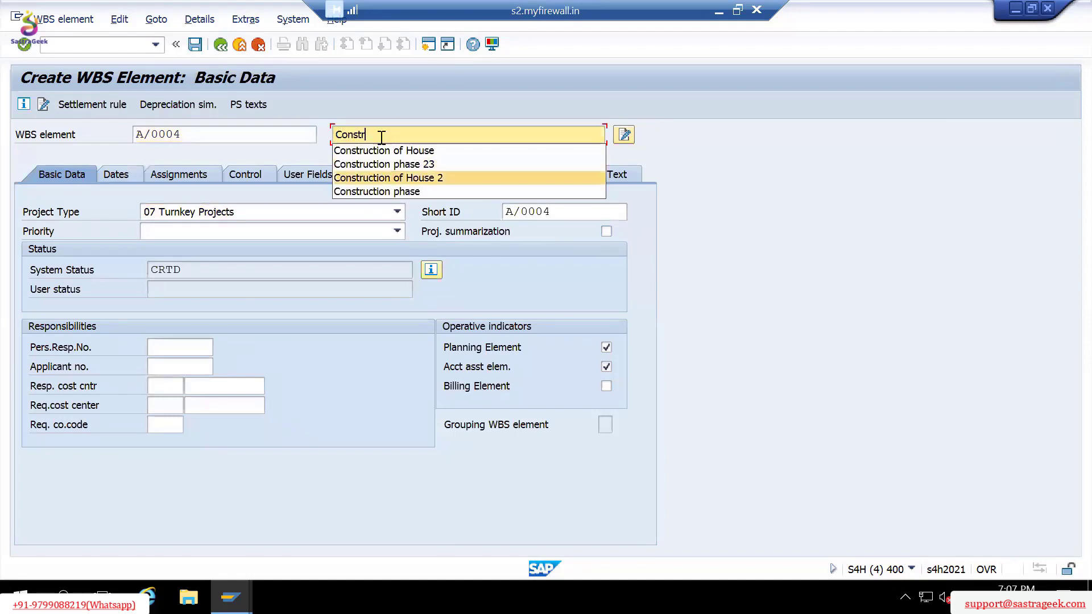
pyautogui.press('Up')
pyautogui.press('Up')
pyautogui.press('Return')
pyautogui.press('BackSpace')
pyautogui.press('BackSpace')
pyautogui.press('BackSpace')
pyautogui.press('BackSpace')
pyautogui.press('BackSpace')
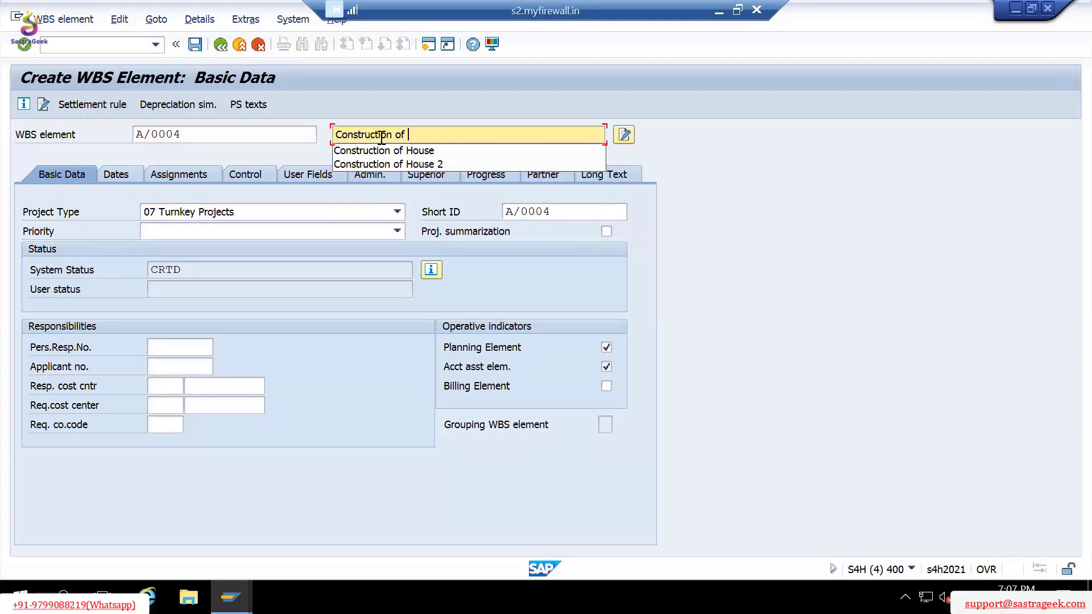
pyautogui.write('Bui')
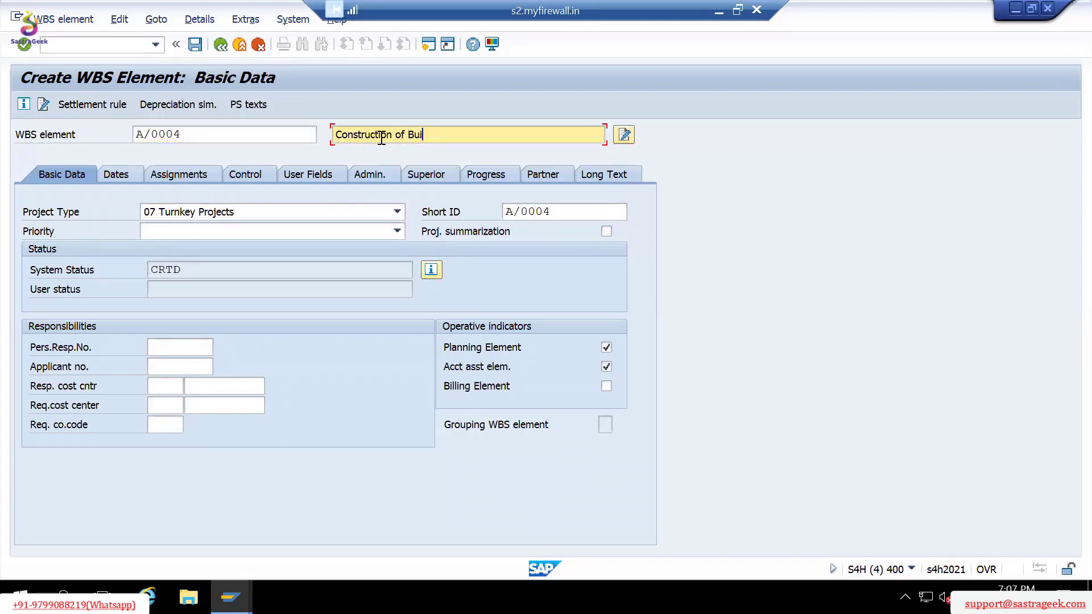
pyautogui.write('lsing')
pyautogui.press('Return')
pyautogui.click(463, 128)
pyautogui.press('Return')
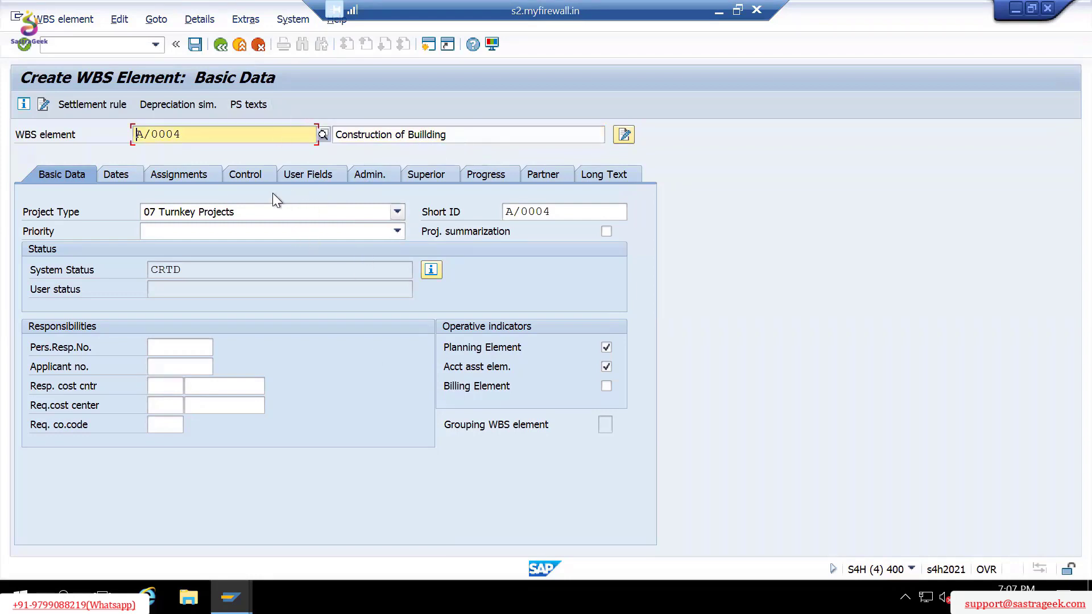
# Assign profit center ALST001 to WBS element A/0004, choosing it from the profit centers in company code 1710.
pyautogui.click(171, 174)
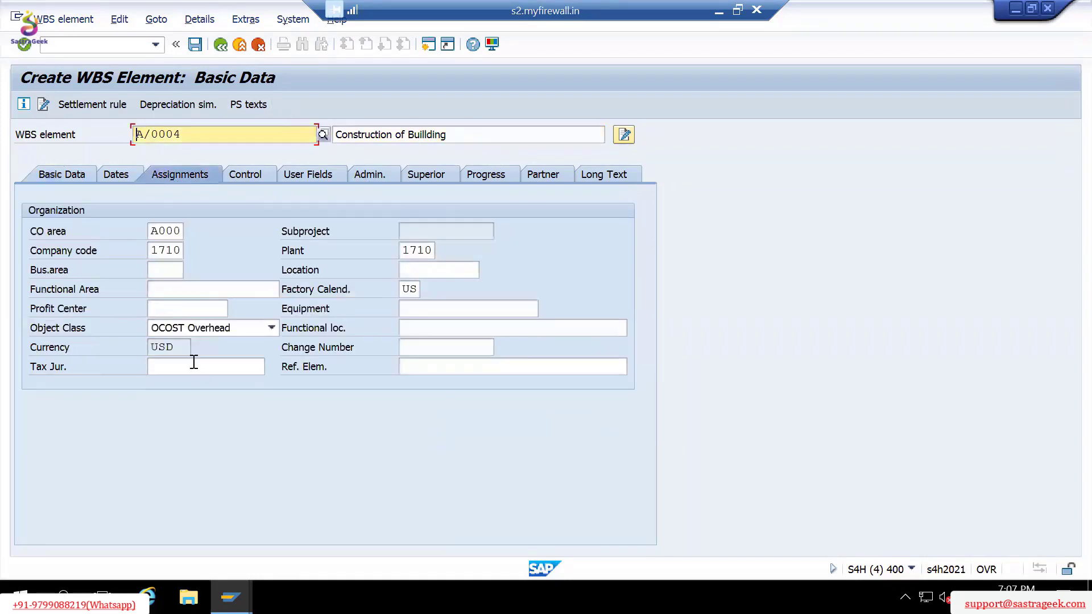
pyautogui.click(168, 309)
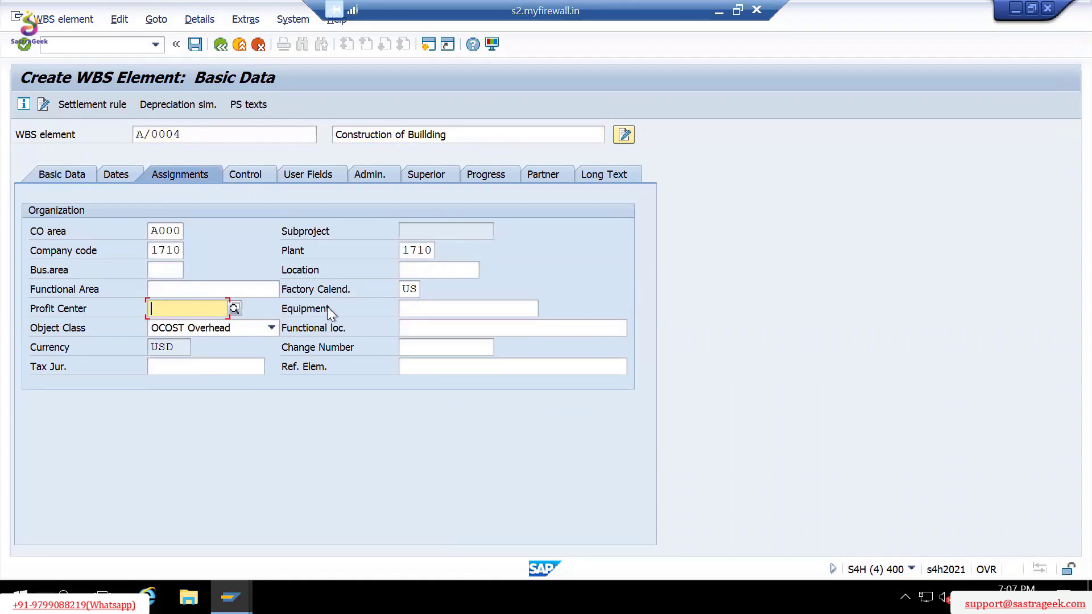
pyautogui.click(240, 308)
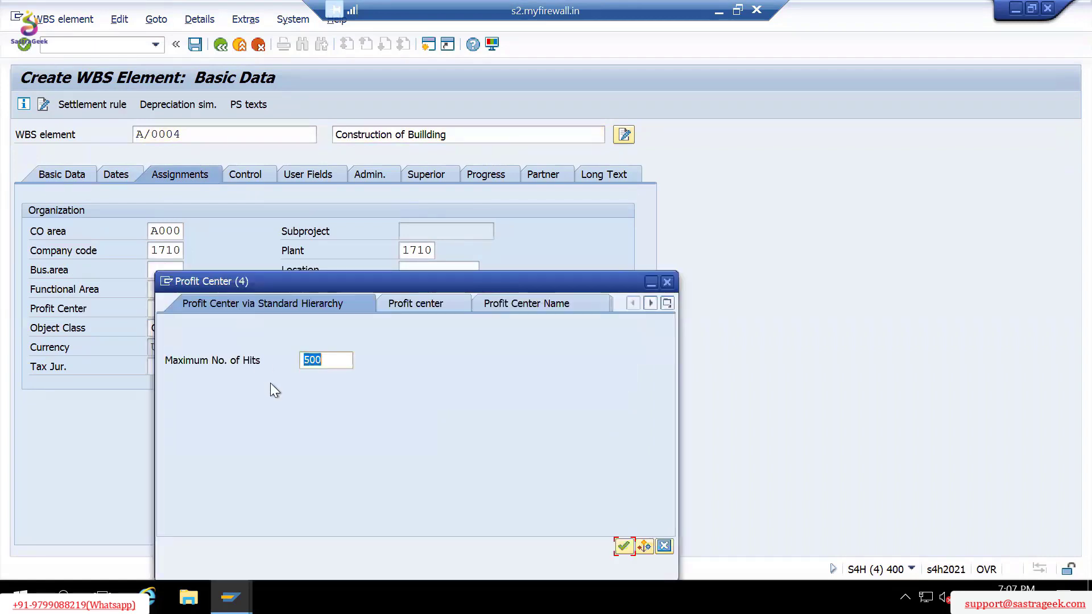
pyautogui.click(441, 302)
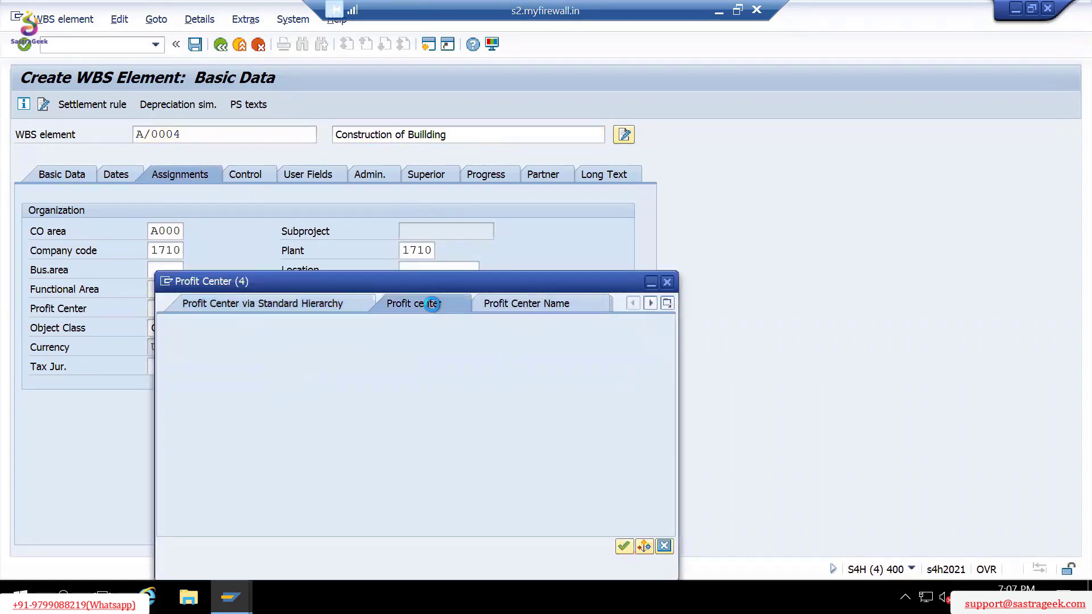
pyautogui.click(497, 302)
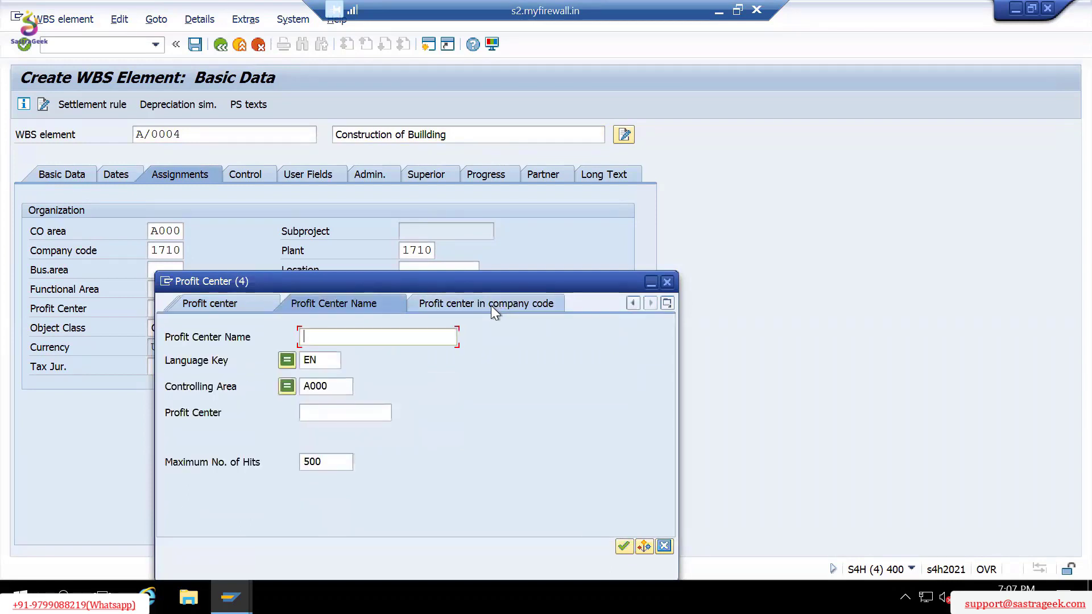
pyautogui.click(432, 302)
pyautogui.write('171')
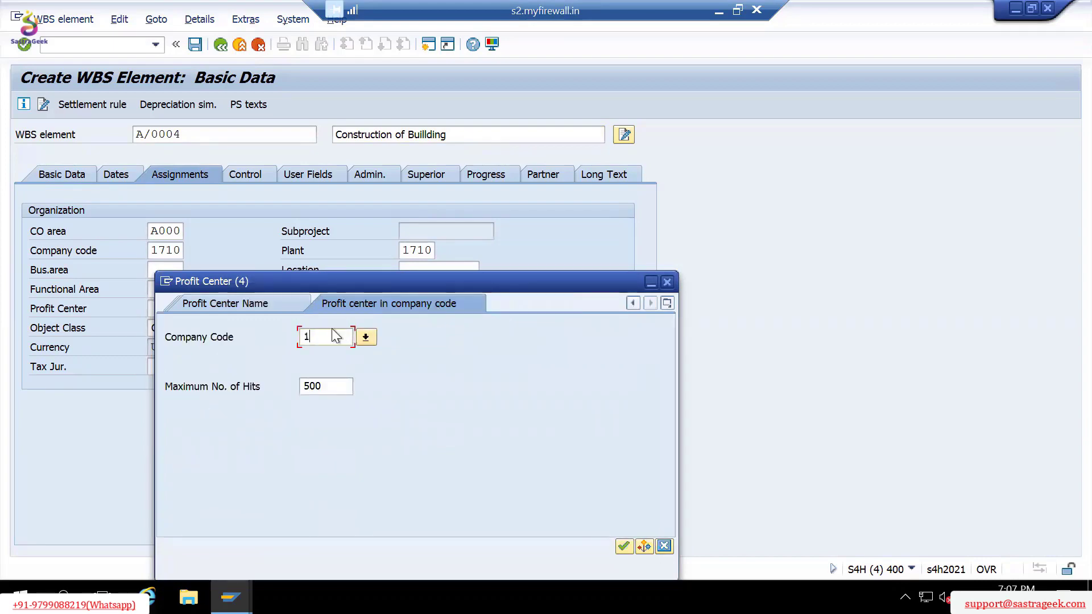
pyautogui.write('0')
pyautogui.press('Return')
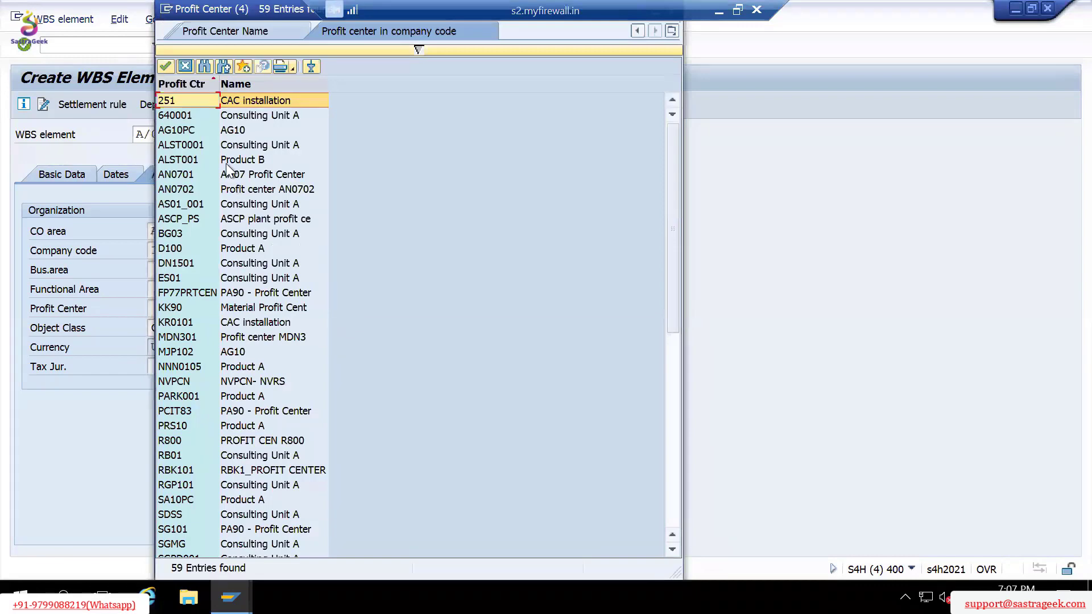
pyautogui.doubleClick(226, 160)
pyautogui.press('Return')
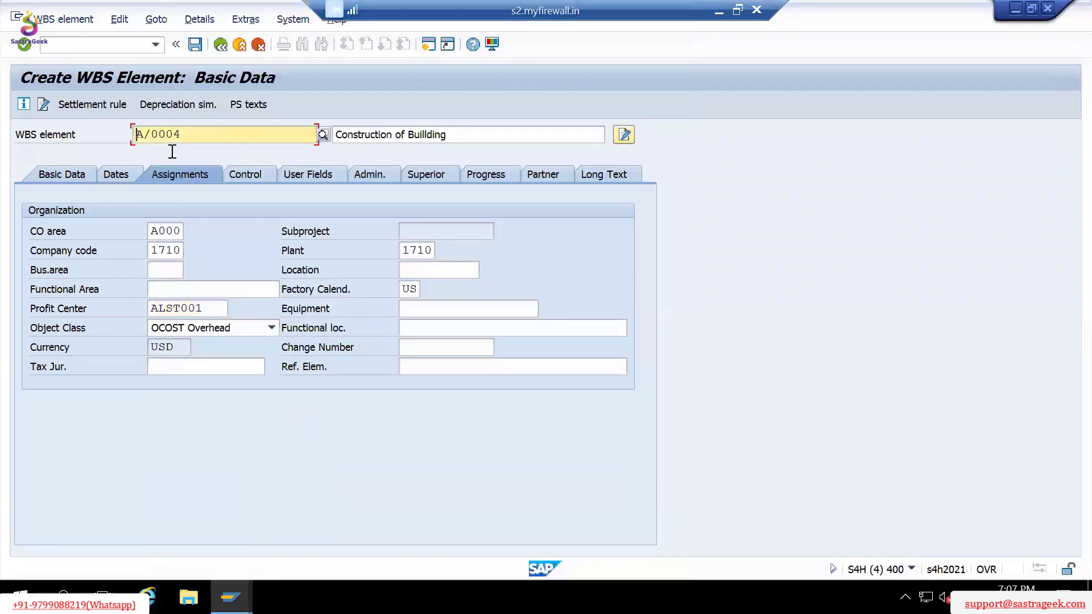
# Review the basic data, dates and profit center assignment of WBS element A/0004 and save the element.
pyautogui.click(54, 175)
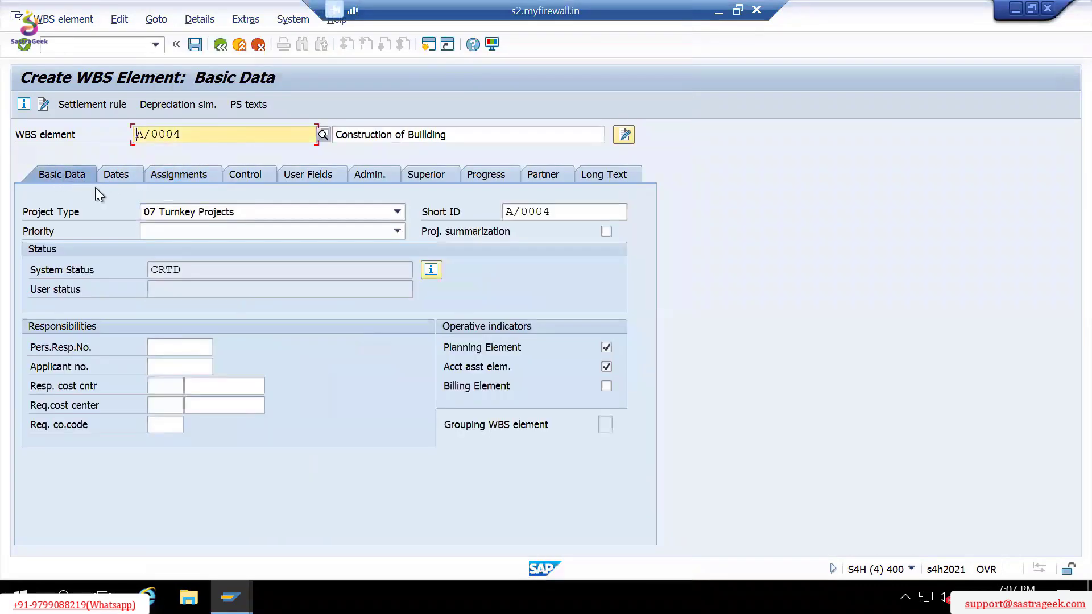
pyautogui.click(120, 174)
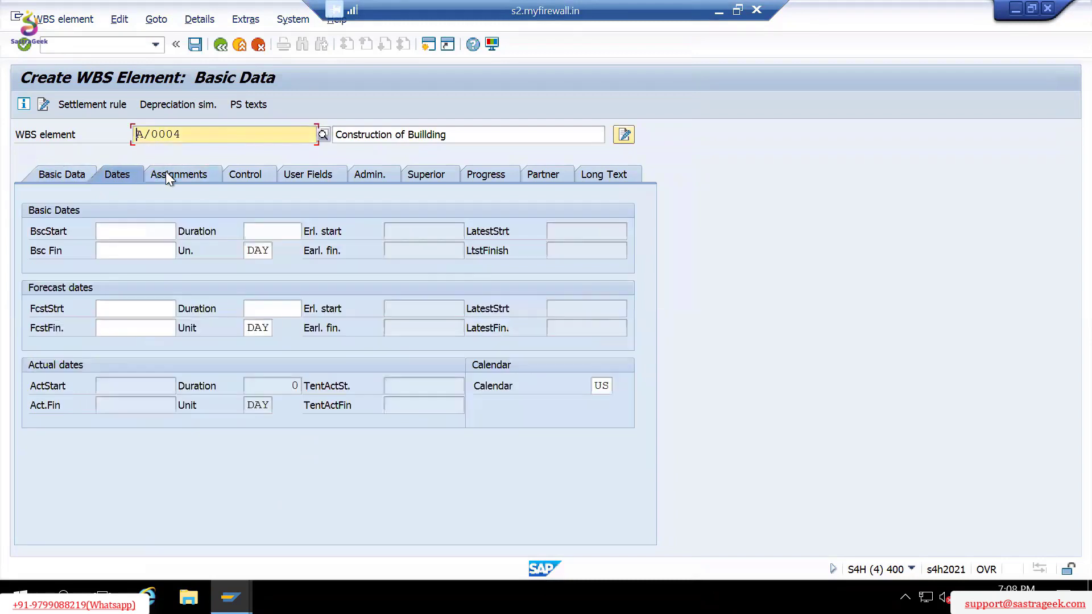
pyautogui.click(169, 178)
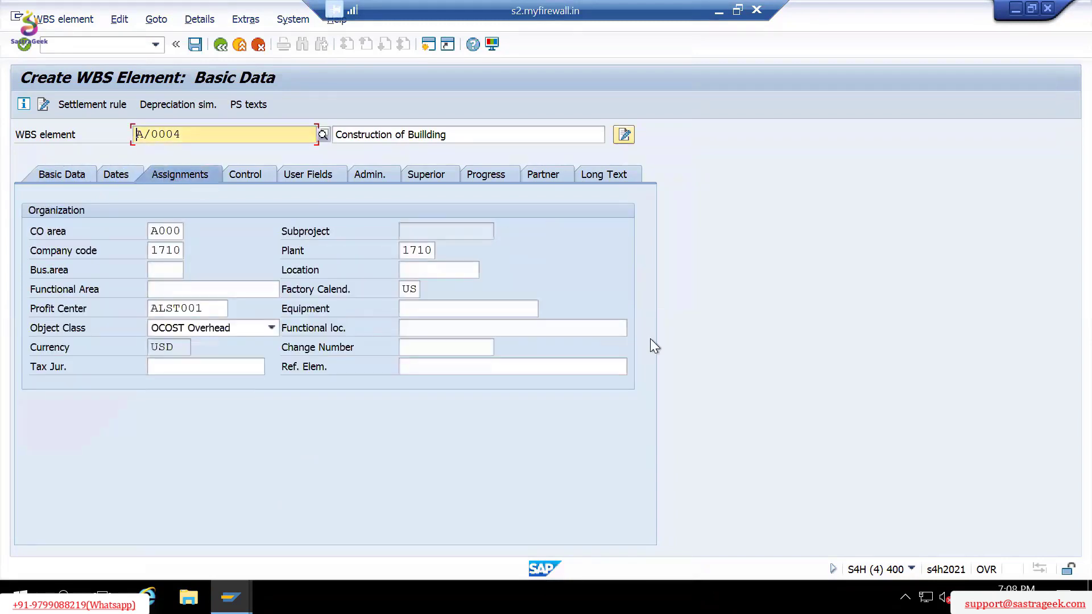
pyautogui.moveTo(213, 310); pyautogui.dragTo(151, 307)
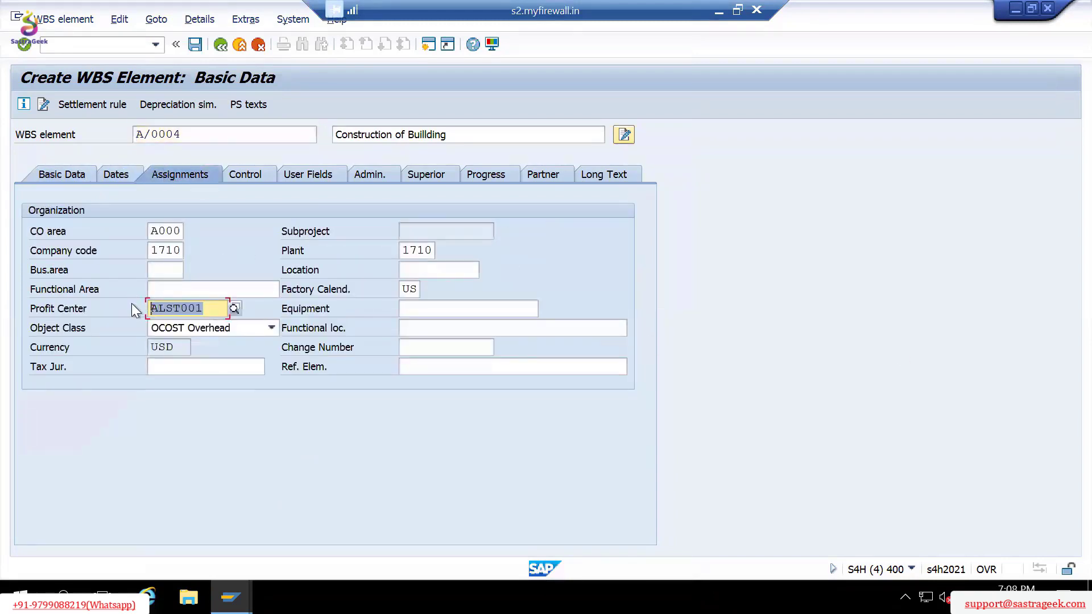
pyautogui.click(131, 303)
pyautogui.click(55, 172)
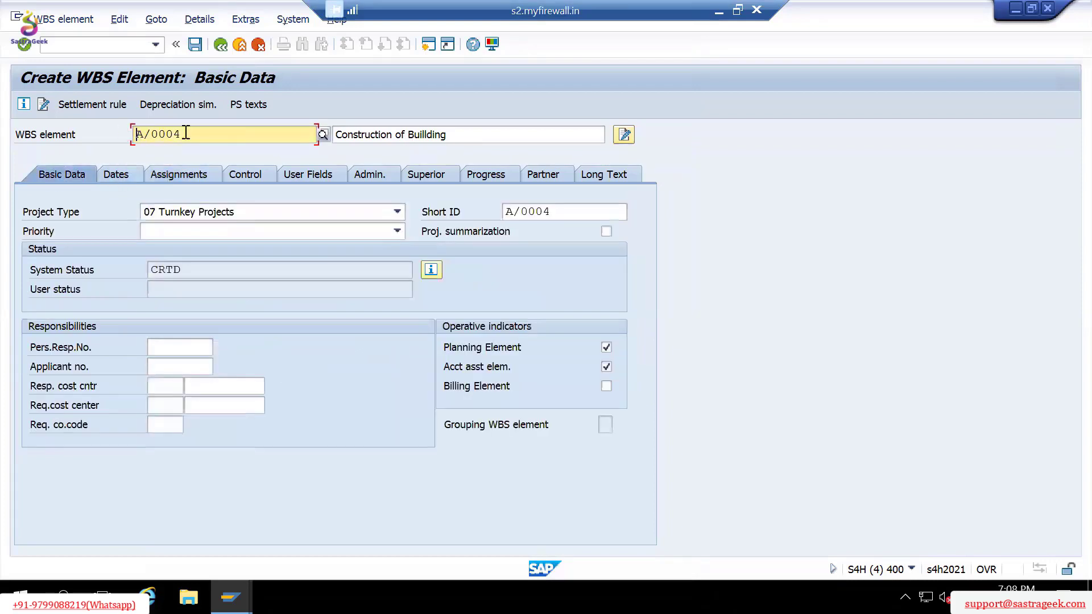
pyautogui.moveTo(190, 137); pyautogui.dragTo(136, 139)
pyautogui.click(137, 139)
pyautogui.click(197, 49)
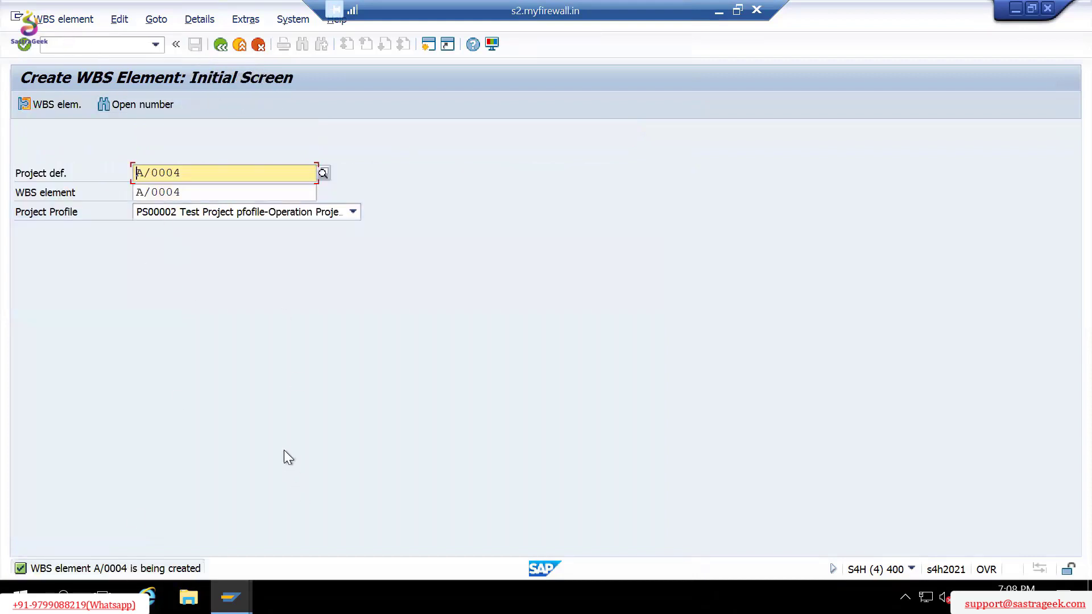
# Start Project Builder in a new session and open the project definition A/0004.
pyautogui.click(425, 46)
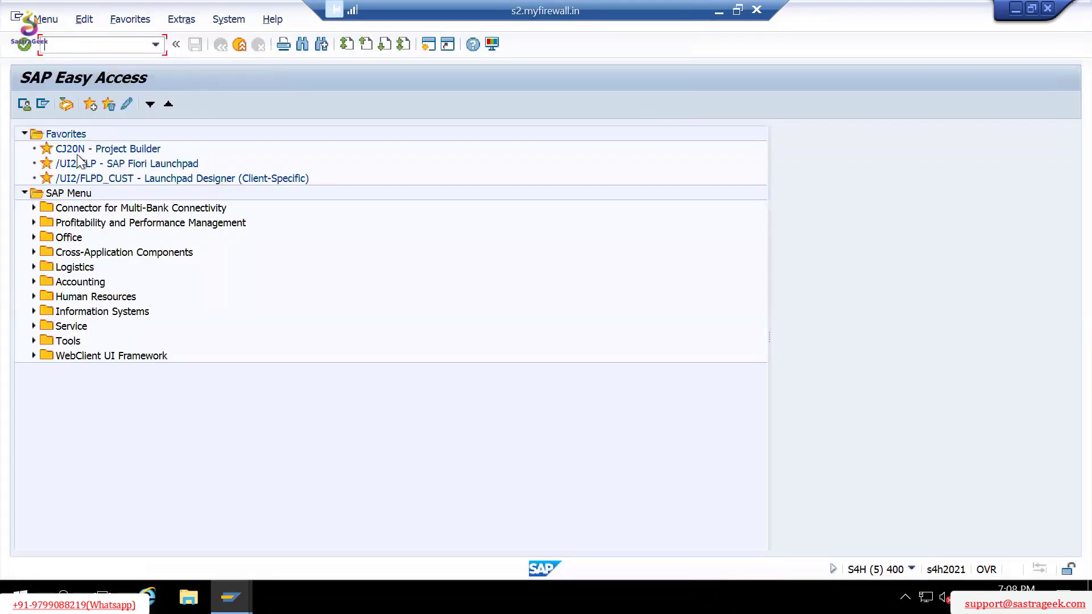
pyautogui.doubleClick(74, 148)
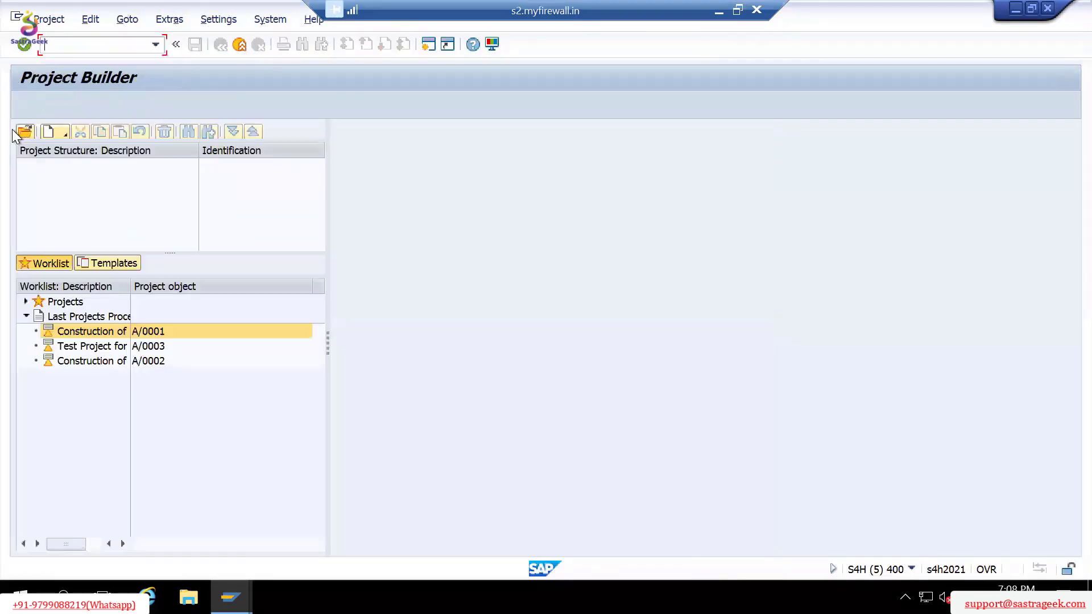
pyautogui.click(20, 131)
pyautogui.write('A/0004')
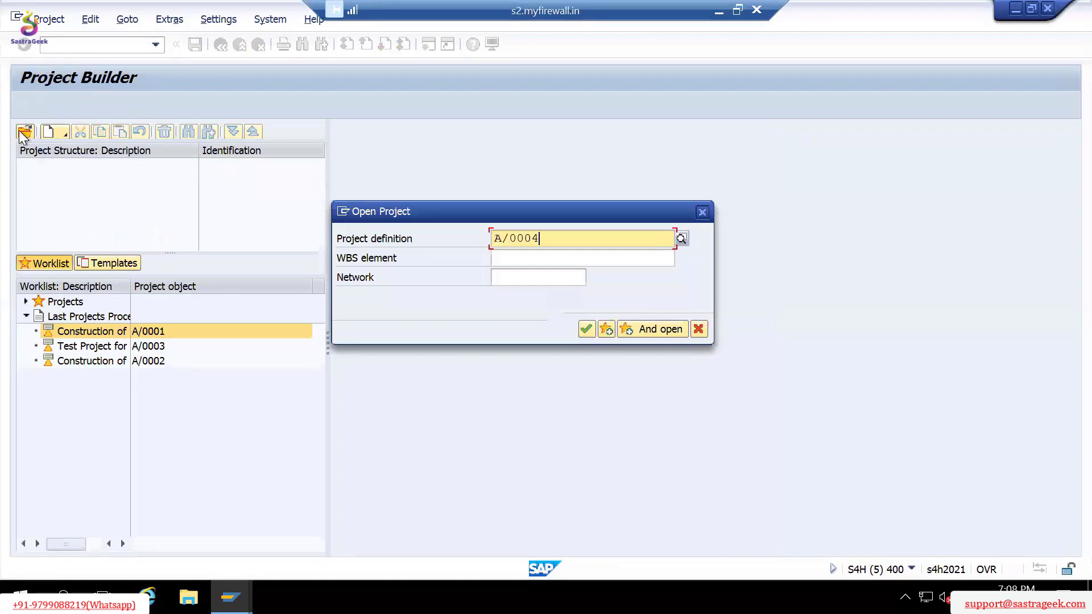
pyautogui.press('Return')
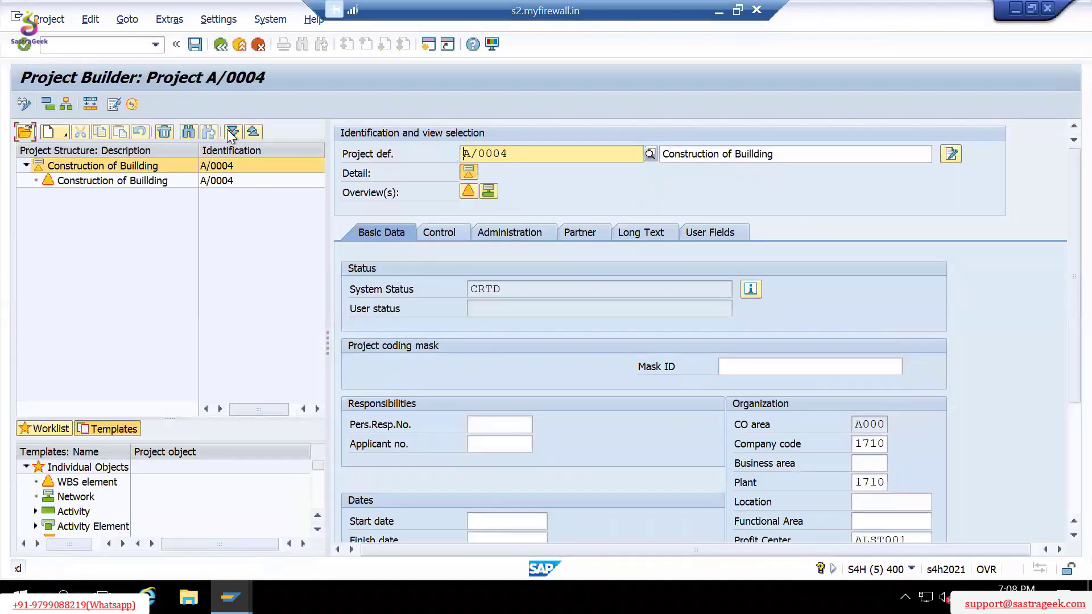
# Compare the profit center in the WBS element's assignments with the profit center in the project definition's organization data.
pyautogui.click(144, 181)
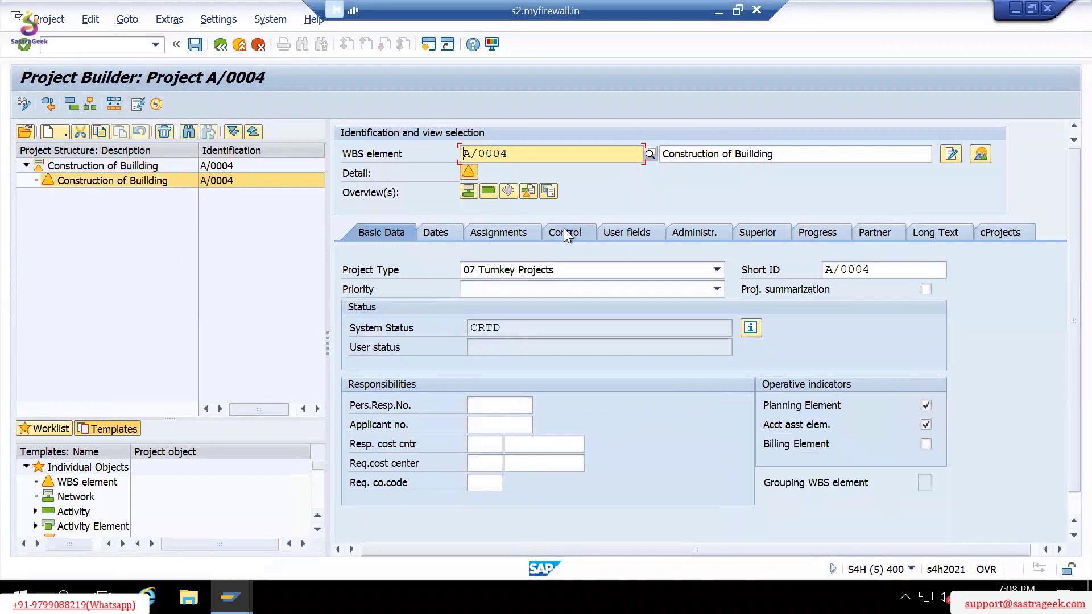
pyautogui.click(529, 229)
pyautogui.click(527, 365)
pyautogui.moveTo(527, 365); pyautogui.dragTo(456, 363)
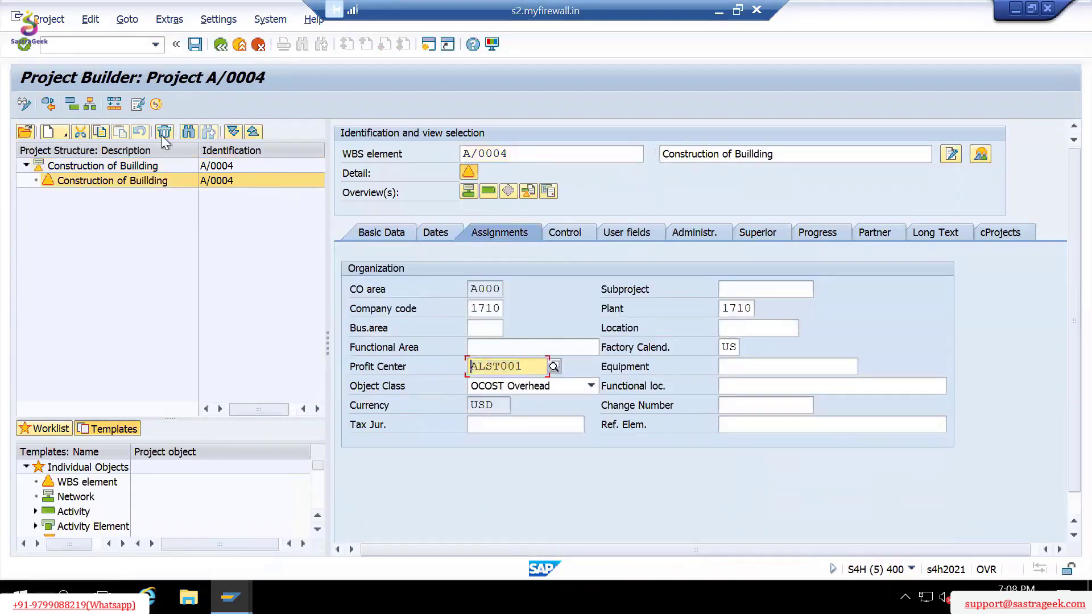
pyautogui.click(101, 166)
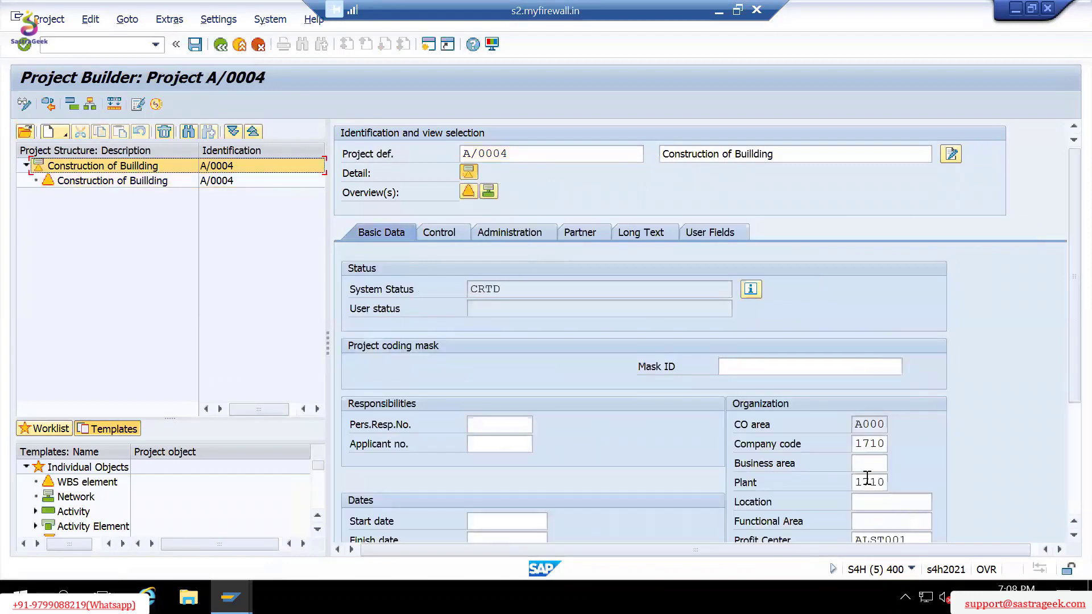
pyautogui.scroll(-2, 870, 480)
pyautogui.click(873, 497)
pyautogui.moveTo(873, 496); pyautogui.dragTo(834, 496)
# Compare the description of WBS element A/0004 with the description of its project definition.
pyautogui.click(151, 181)
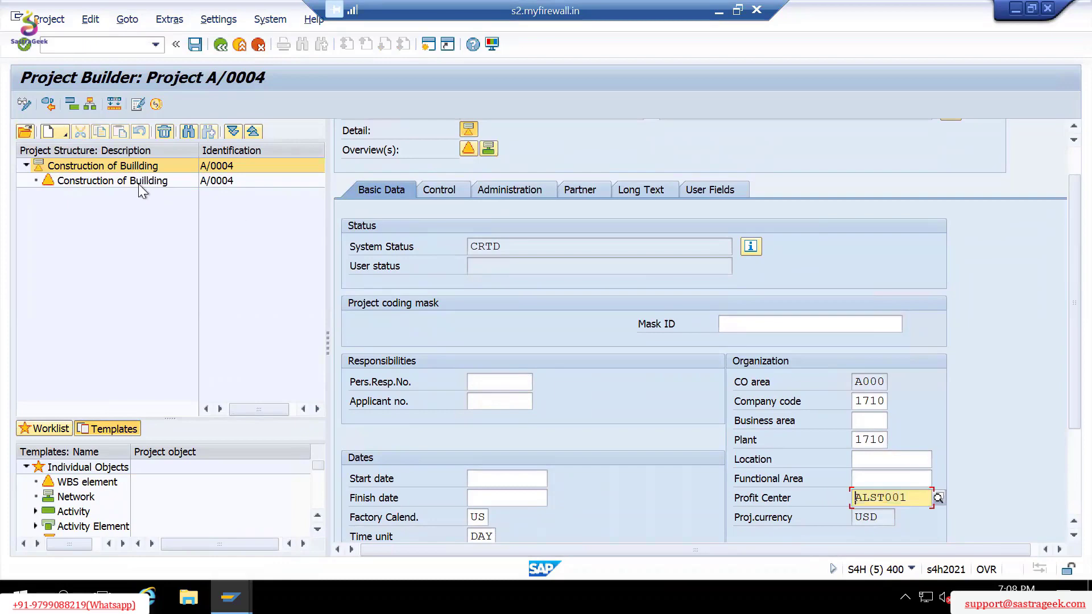
pyautogui.moveTo(794, 157); pyautogui.dragTo(661, 154)
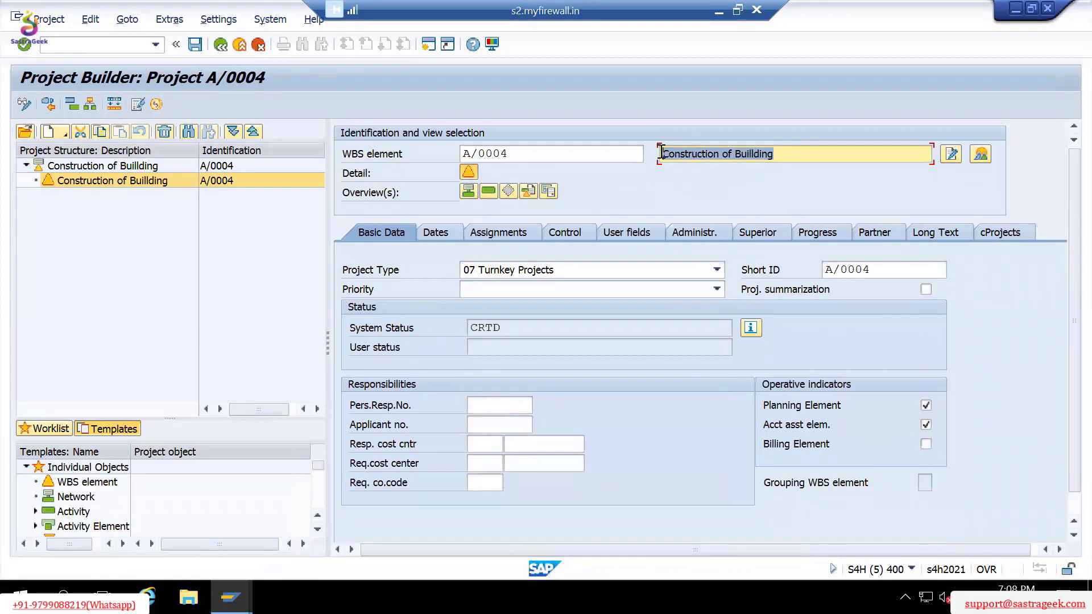
pyautogui.click(661, 152)
pyautogui.click(76, 171)
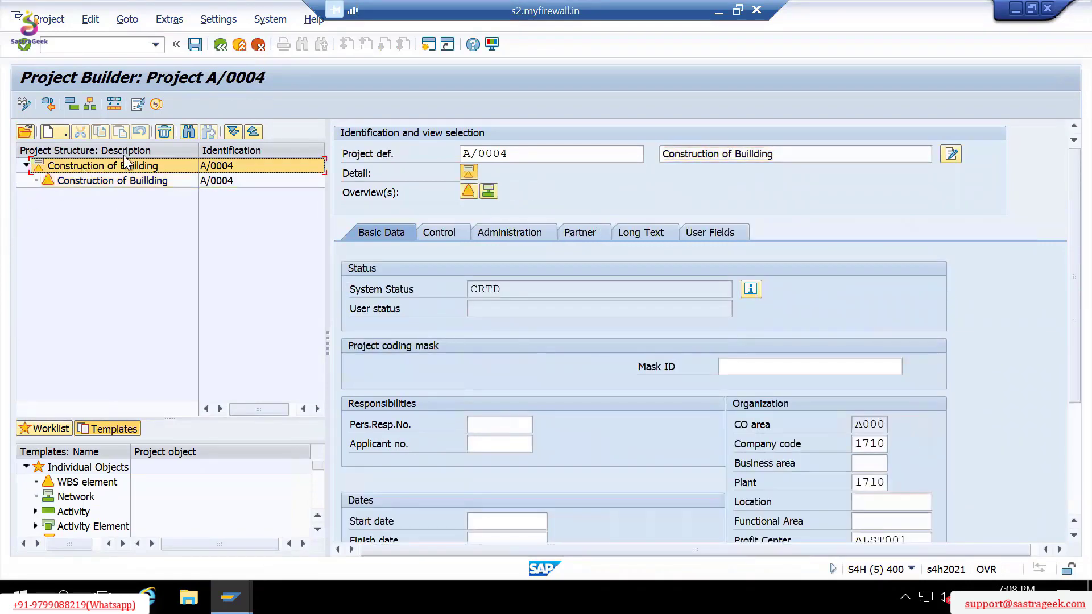
# Try to switch project A/0004 between change and display mode, acknowledging the information dialogs.
pyautogui.click(24, 104)
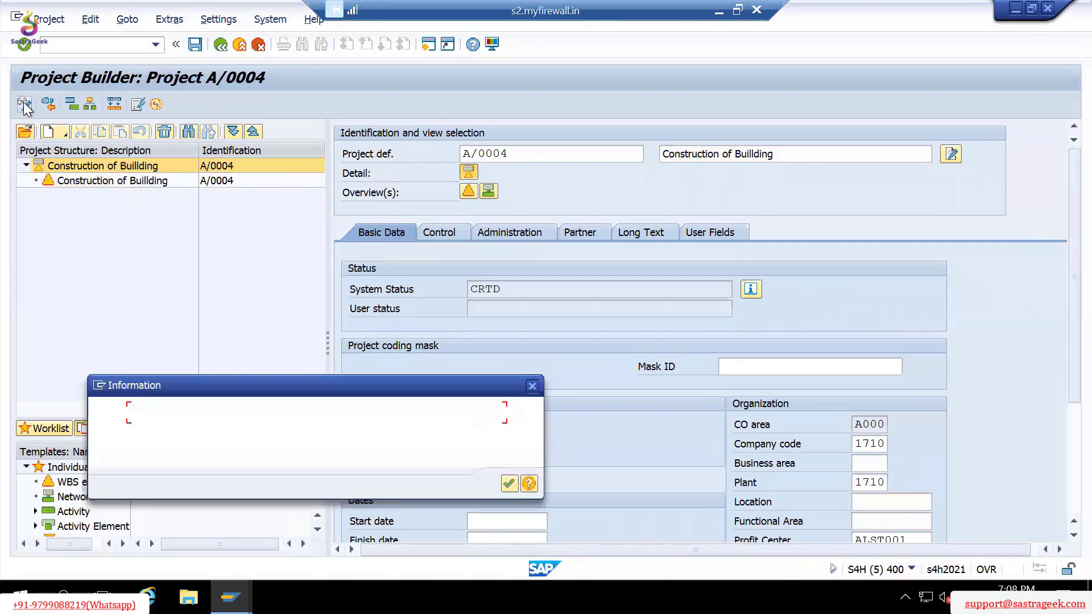
pyautogui.click(509, 483)
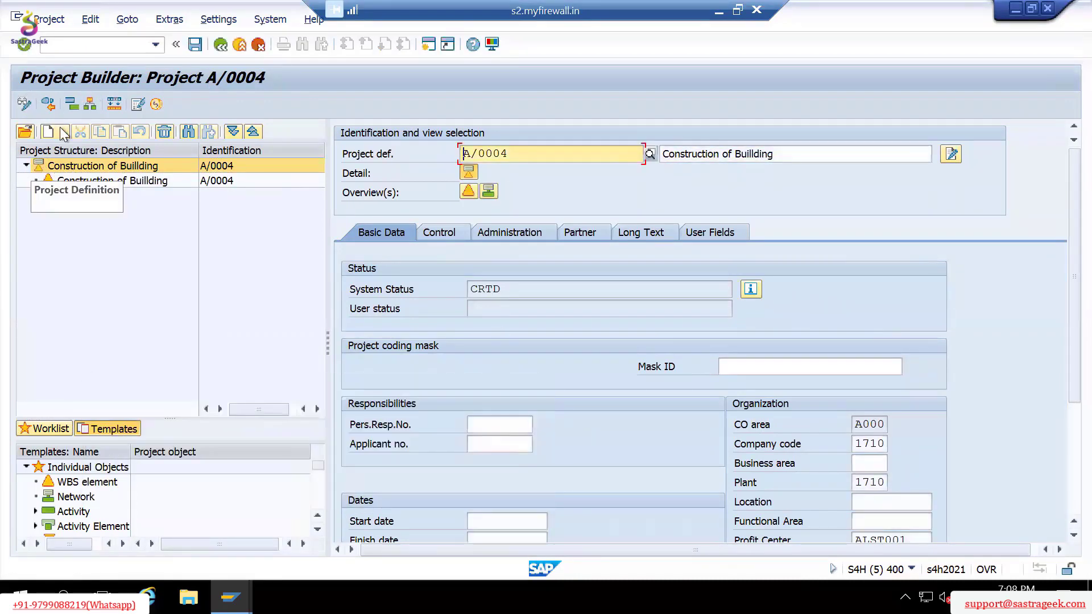
pyautogui.click(24, 104)
pyautogui.click(509, 484)
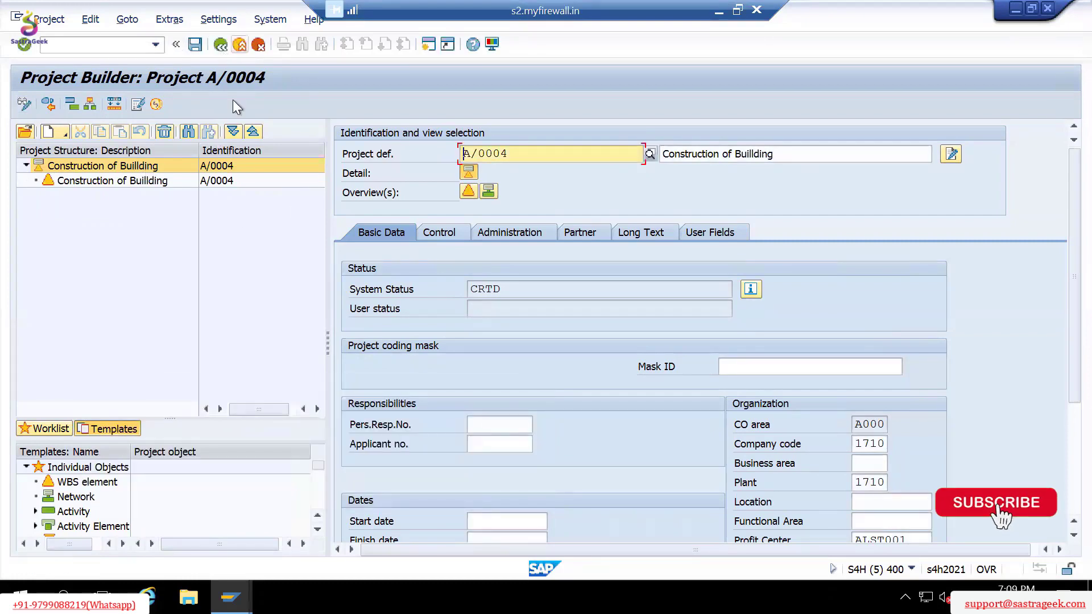
# Close project A/0004 in Project Builder and open WBS element A/0004 for changing from the Create WBS Element session.
pyautogui.click(239, 44)
pyautogui.click(367, 357)
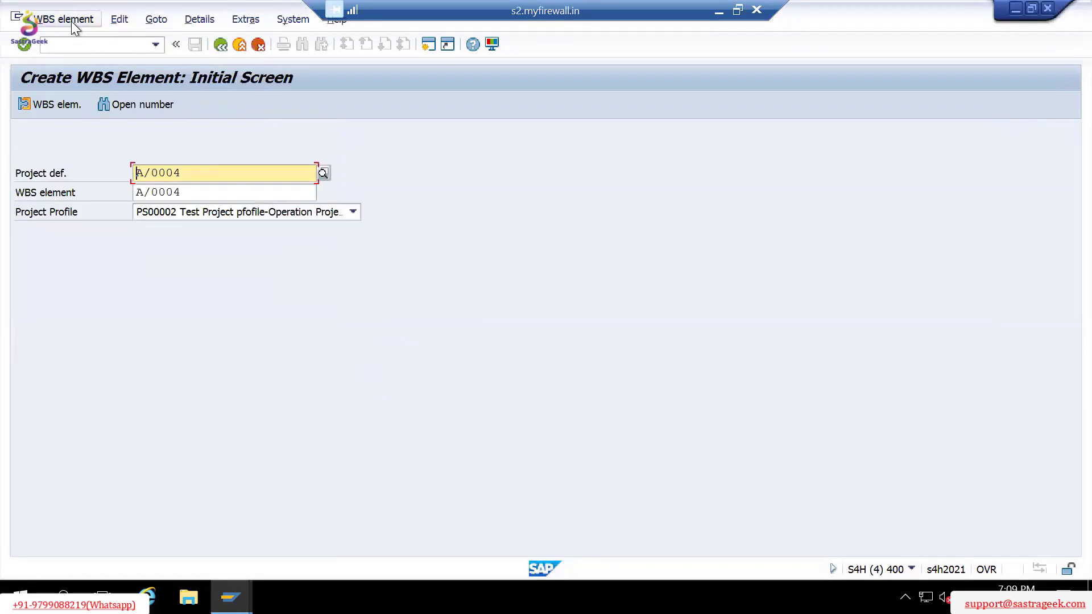
pyautogui.click(70, 20)
pyautogui.click(67, 74)
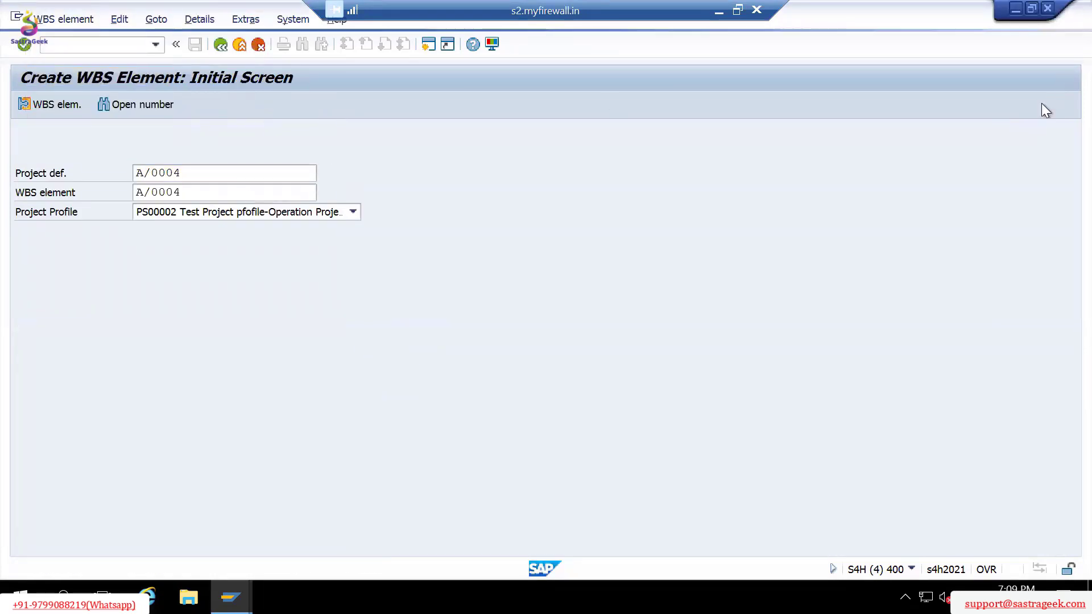
pyautogui.press('Return')
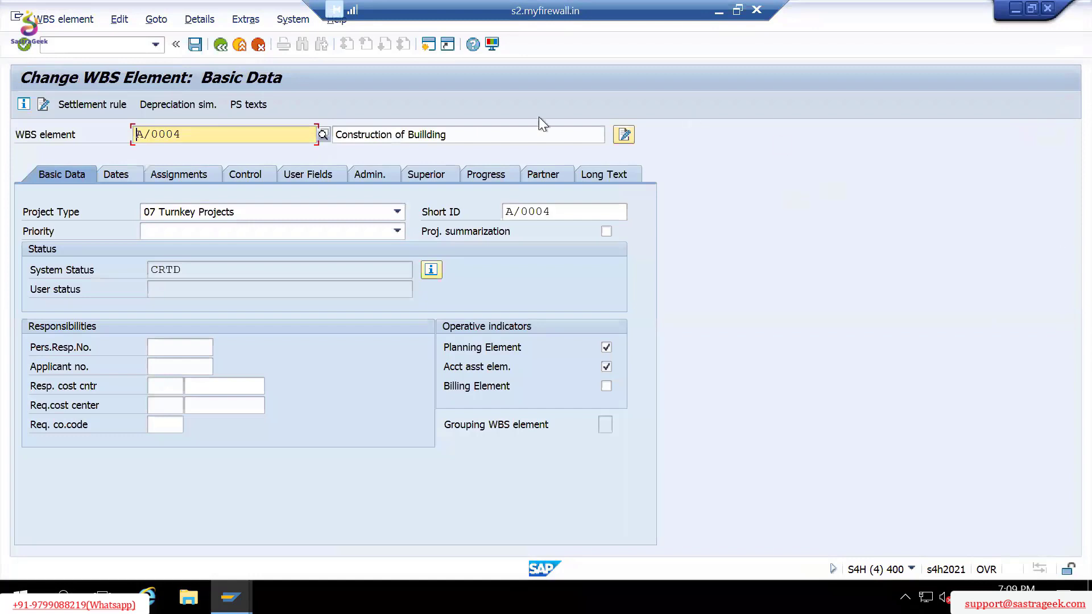
# Change the description of WBS element A/0004 to "Project A".
pyautogui.click(486, 141)
pyautogui.hotkey('ctrl', 'a')
pyautogui.press('BackSpace')
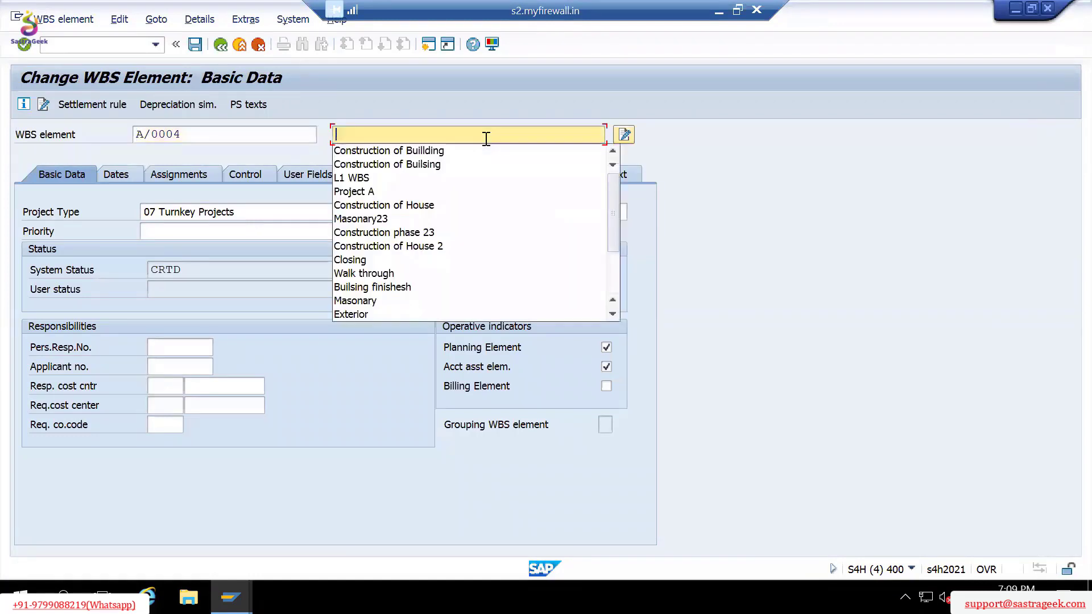
pyautogui.write('P')
pyautogui.press('Down')
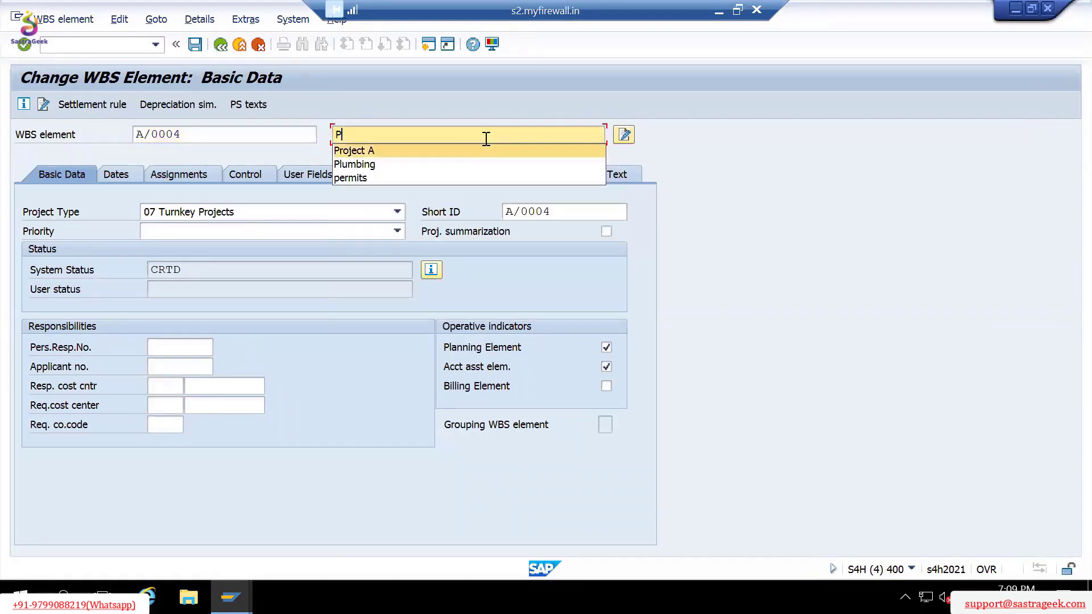
pyautogui.press('Return')
pyautogui.press('Return')
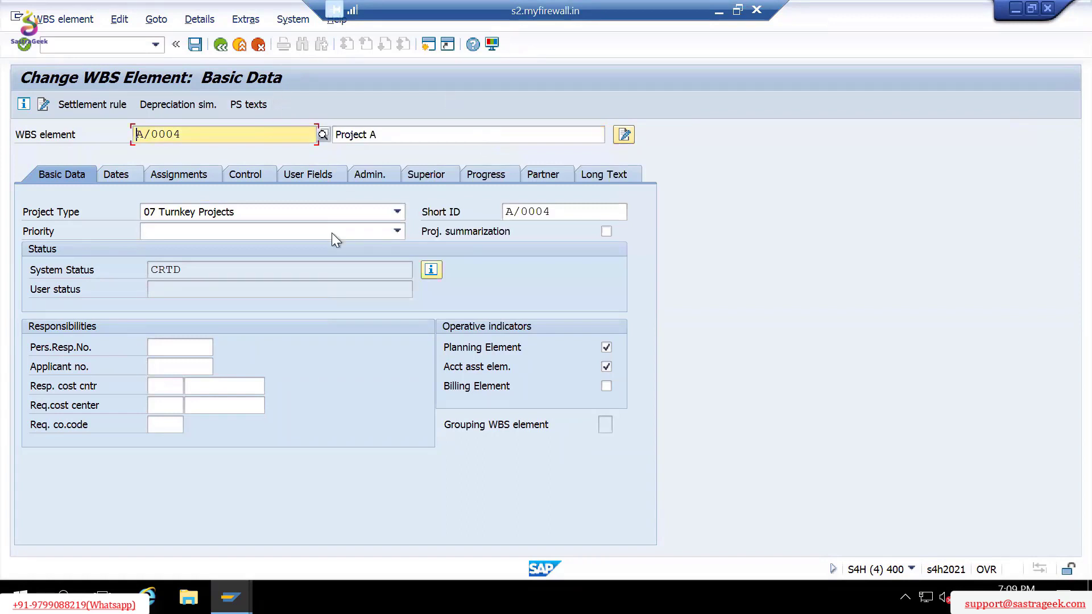
# Set the priority of WBS element A/0004 to 2 Urgent and save the change.
pyautogui.click(176, 230)
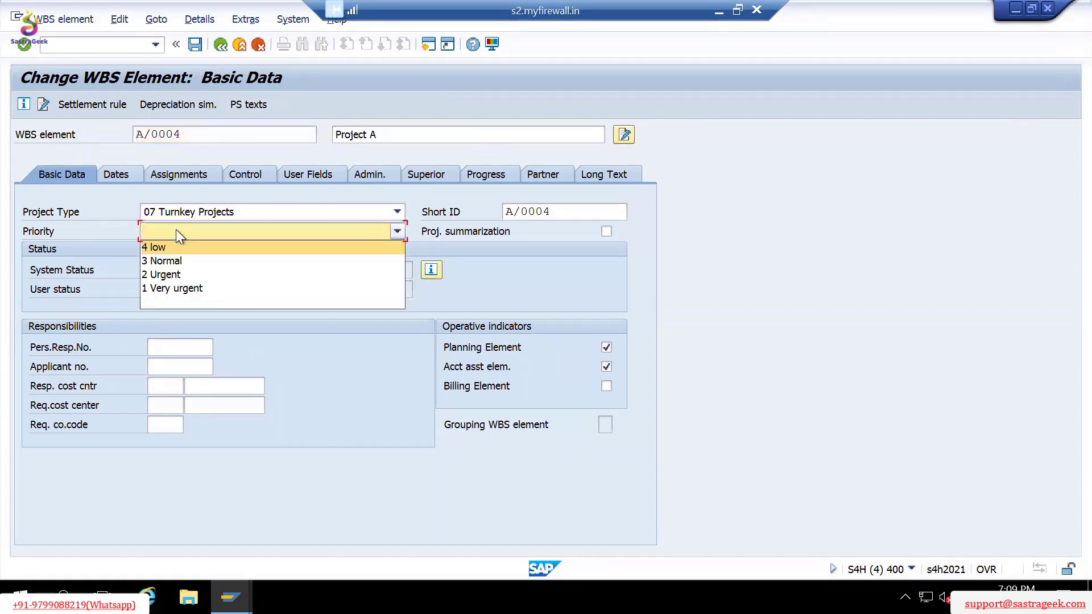
pyautogui.click(185, 275)
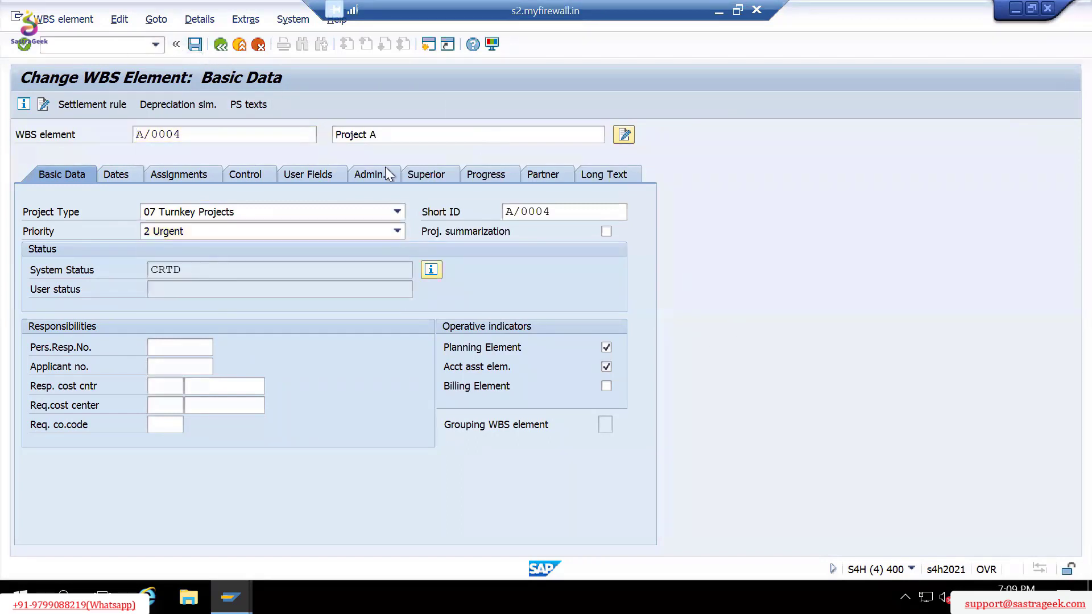
pyautogui.hotkey('ctrl', 's')
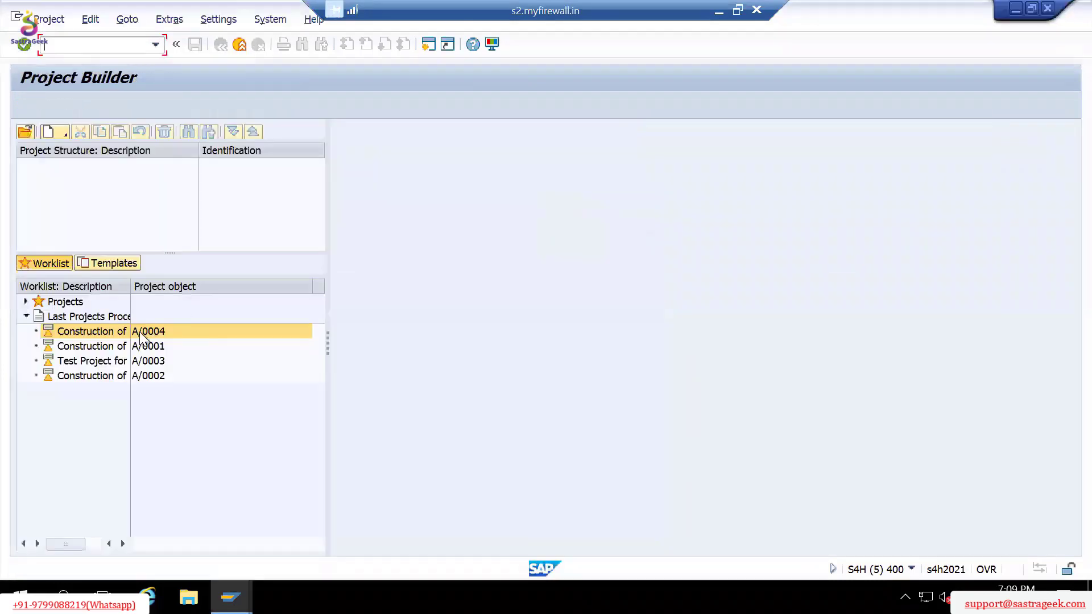
# Reopen project A/0004 from the last processed projects in Project Builder and check the project definition's description and basic data.
pyautogui.doubleClick(108, 330)
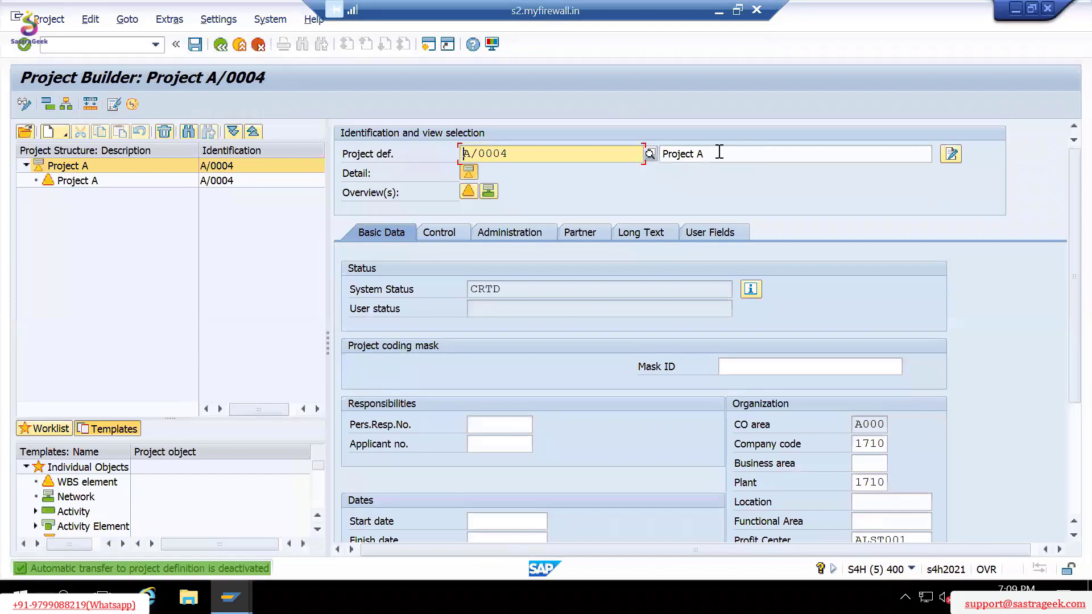
pyautogui.click(711, 154)
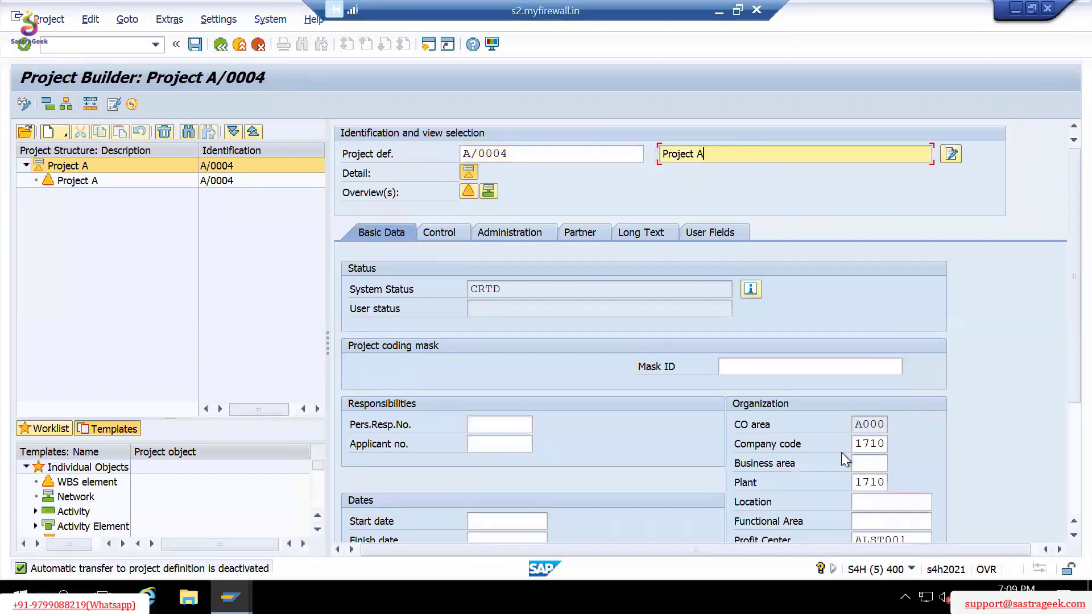
pyautogui.scroll(-1, 833, 449)
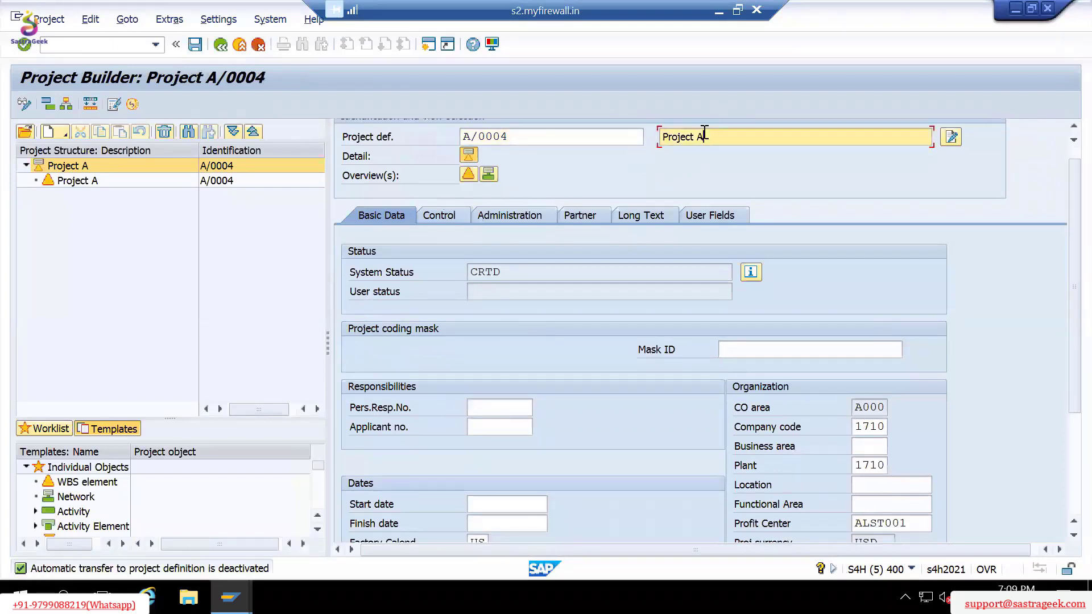
pyautogui.click(446, 216)
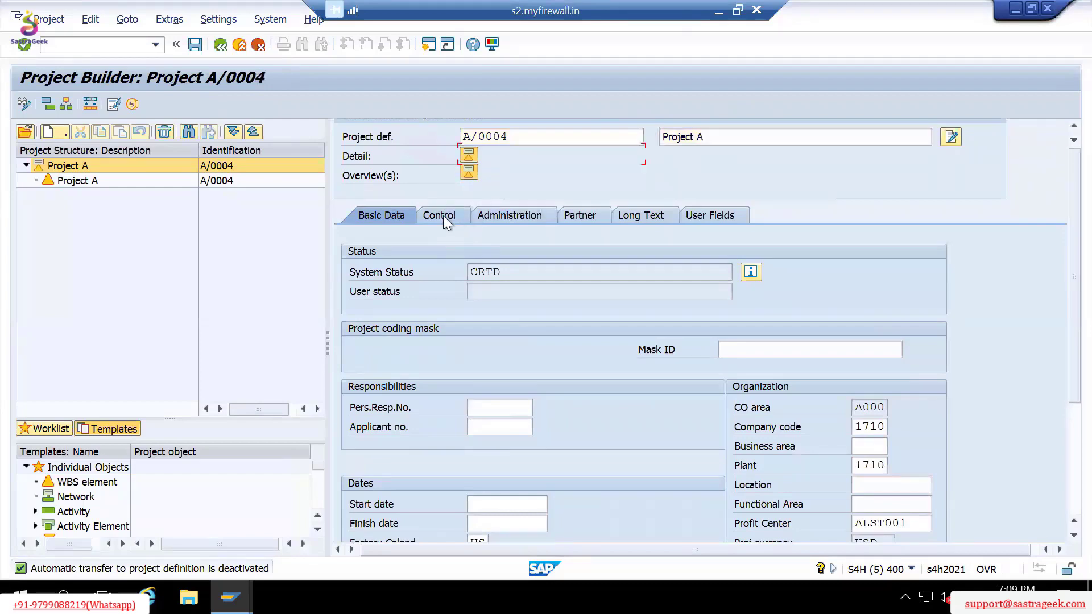
pyautogui.click(392, 232)
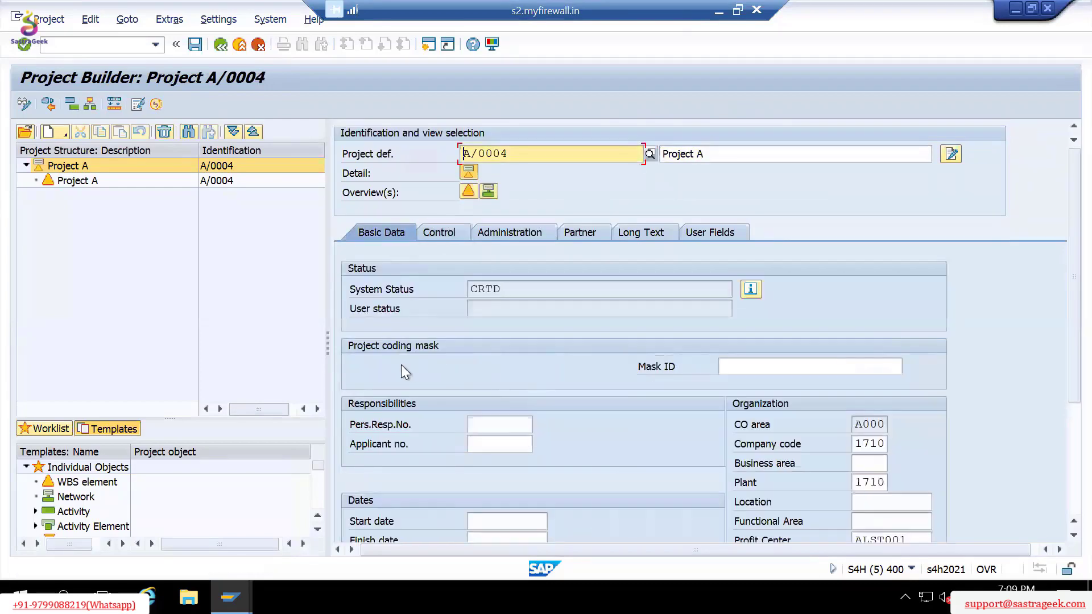
# Check the priority and the Transfer to proj.def indicator in the control data of WBS element A/0004.
pyautogui.click(138, 180)
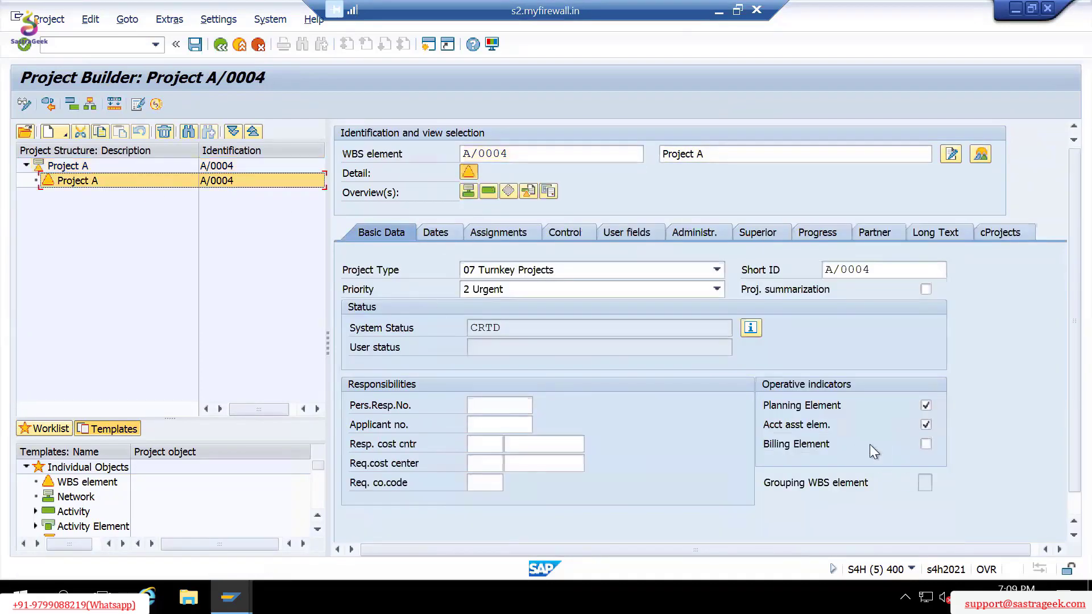
pyautogui.click(560, 234)
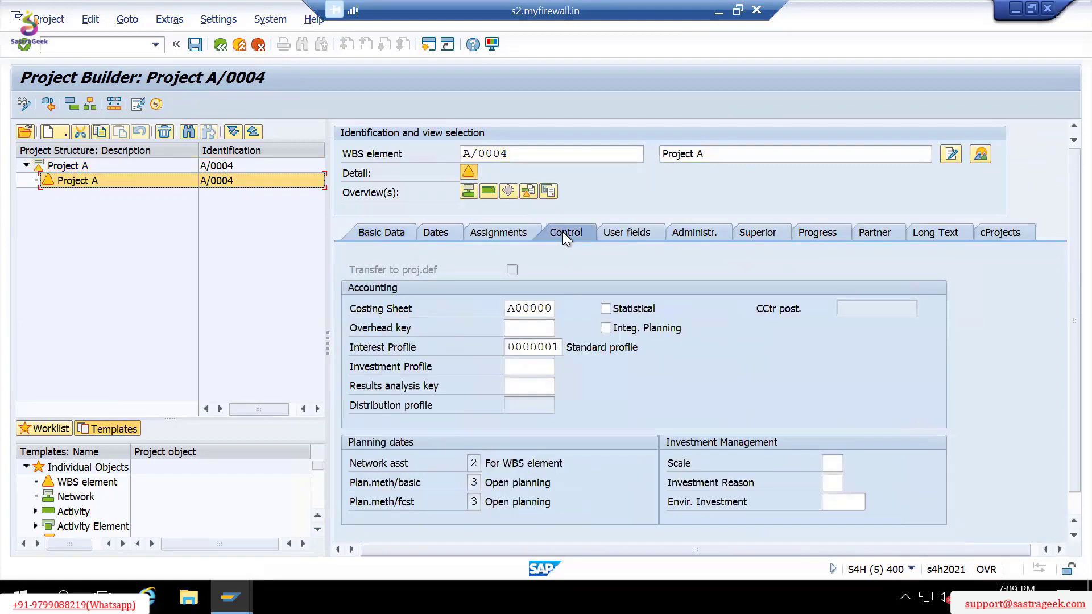
# View the user fields of WBS element A/0004 and look up the transaction code of the Change WBS Element session.
pyautogui.click(638, 235)
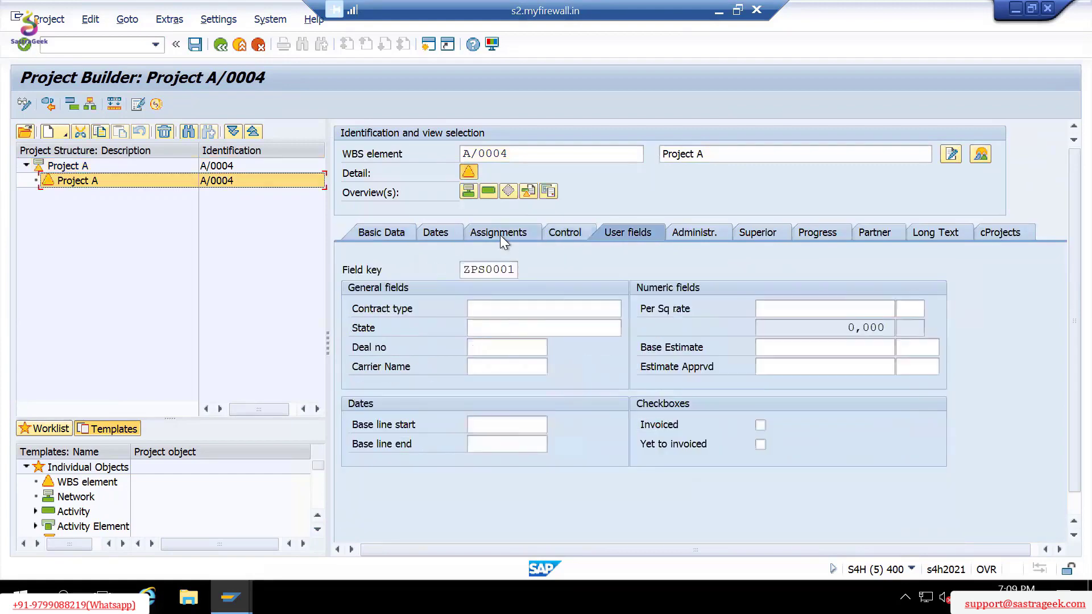
pyautogui.hotkey('alt', 'Tab')
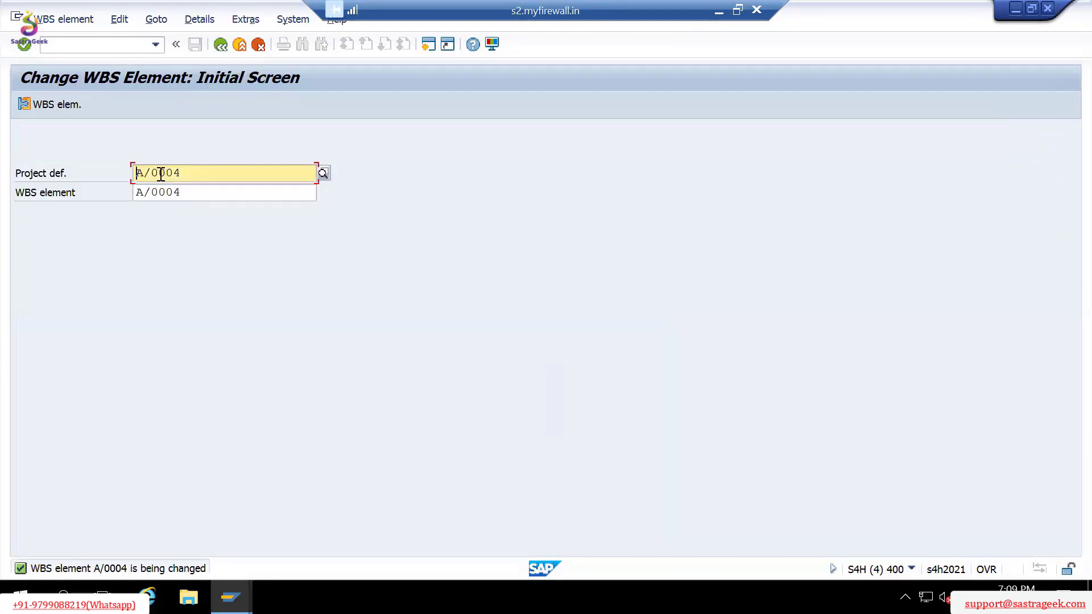
pyautogui.click(910, 569)
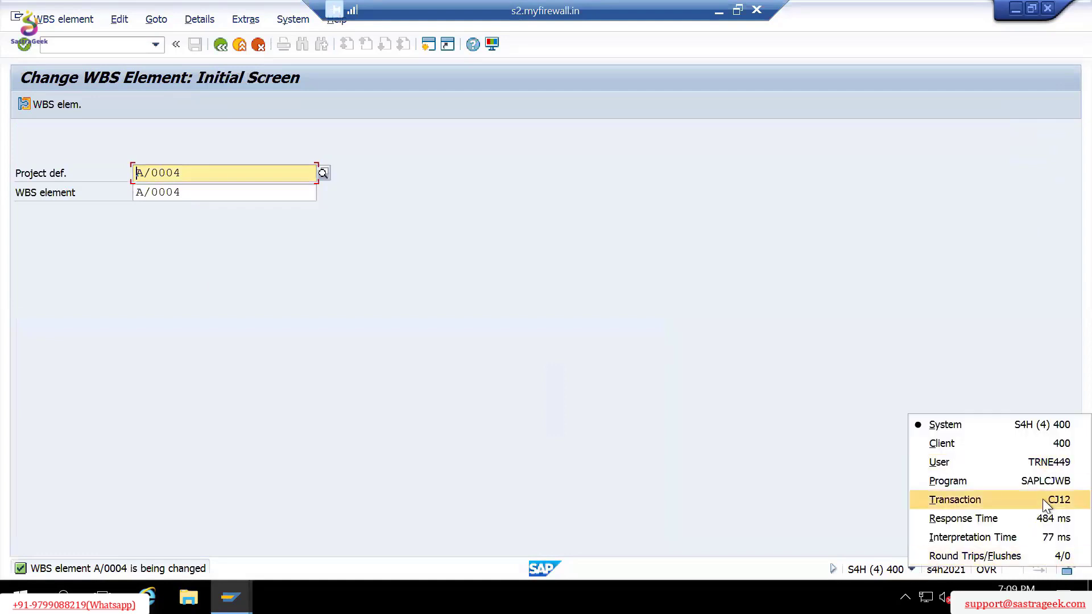
pyautogui.click(606, 446)
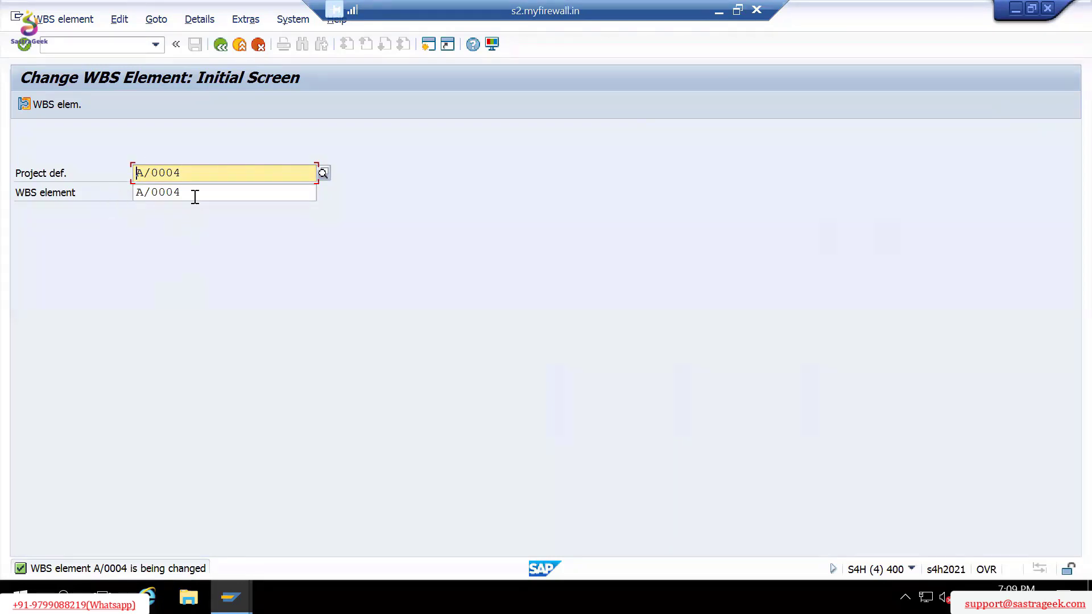
pyautogui.click(734, 18)
pyautogui.click(984, 280)
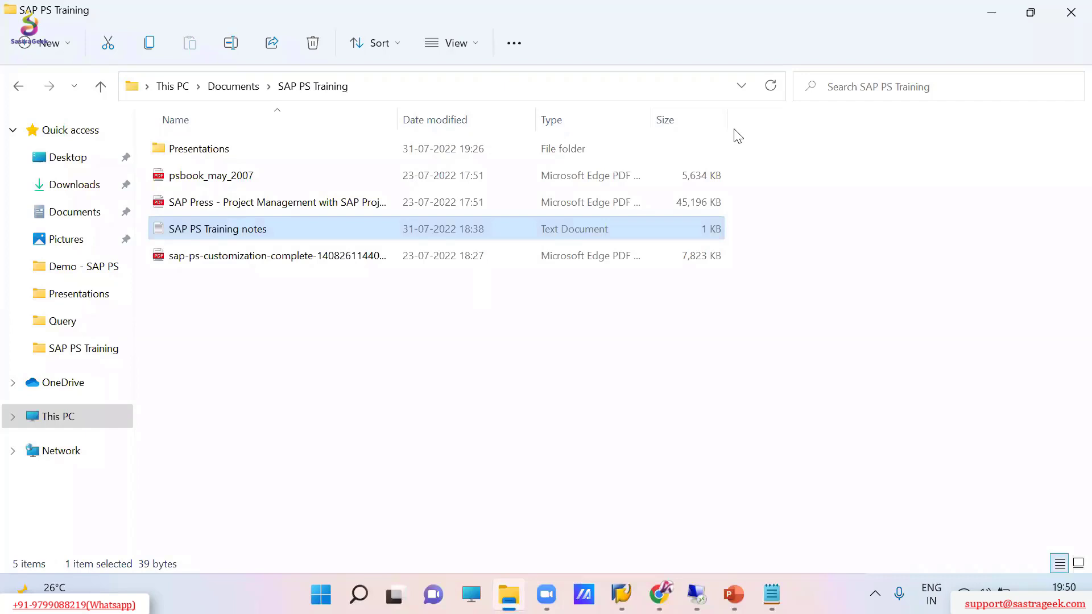
pyautogui.click(697, 594)
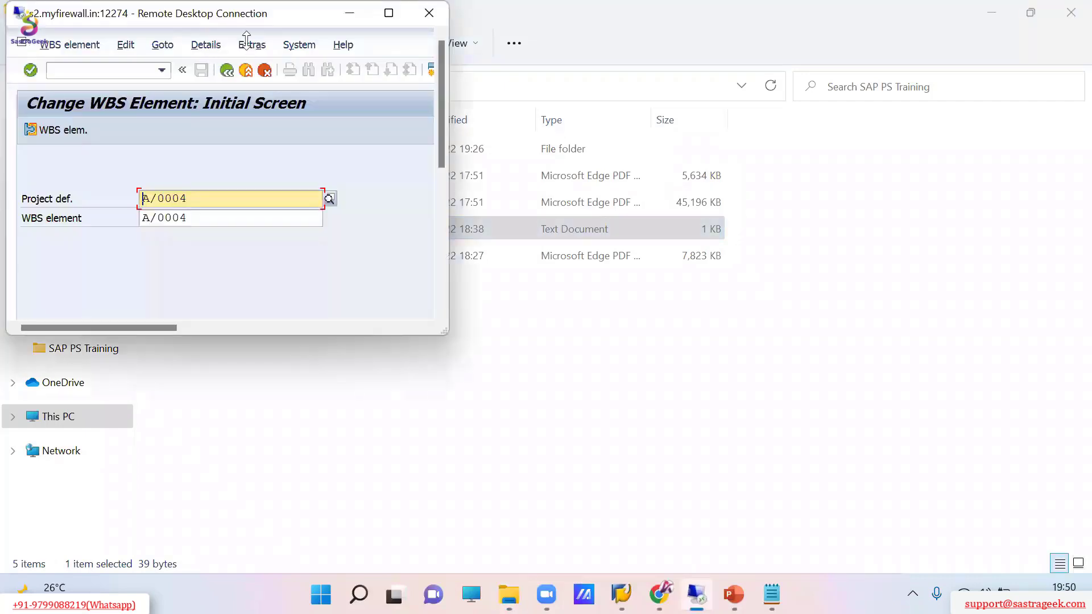
pyautogui.click(388, 12)
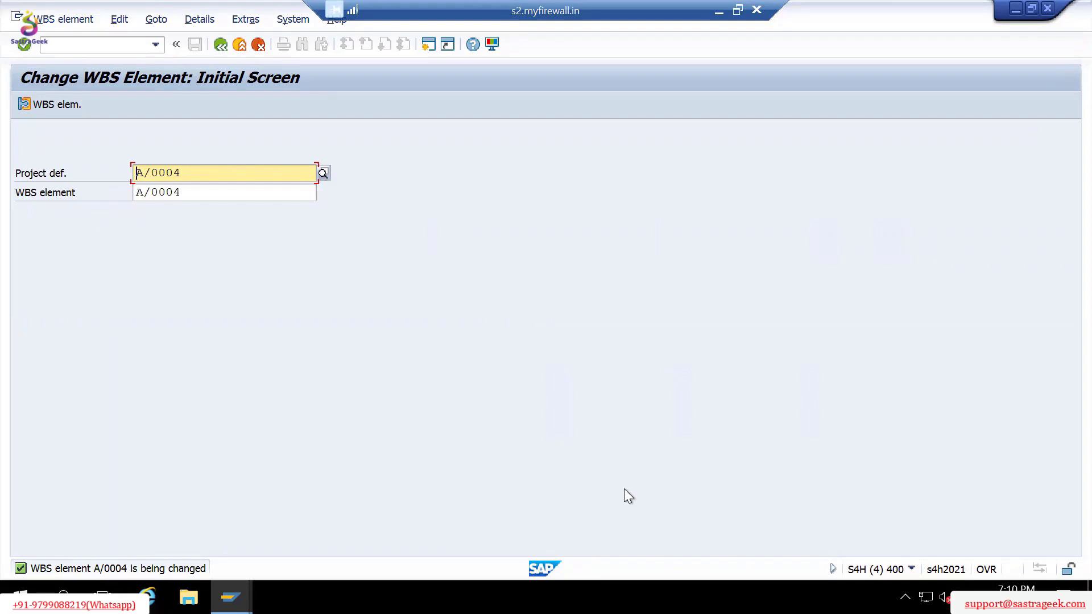
pyautogui.hotkey('alt', 'Tab')
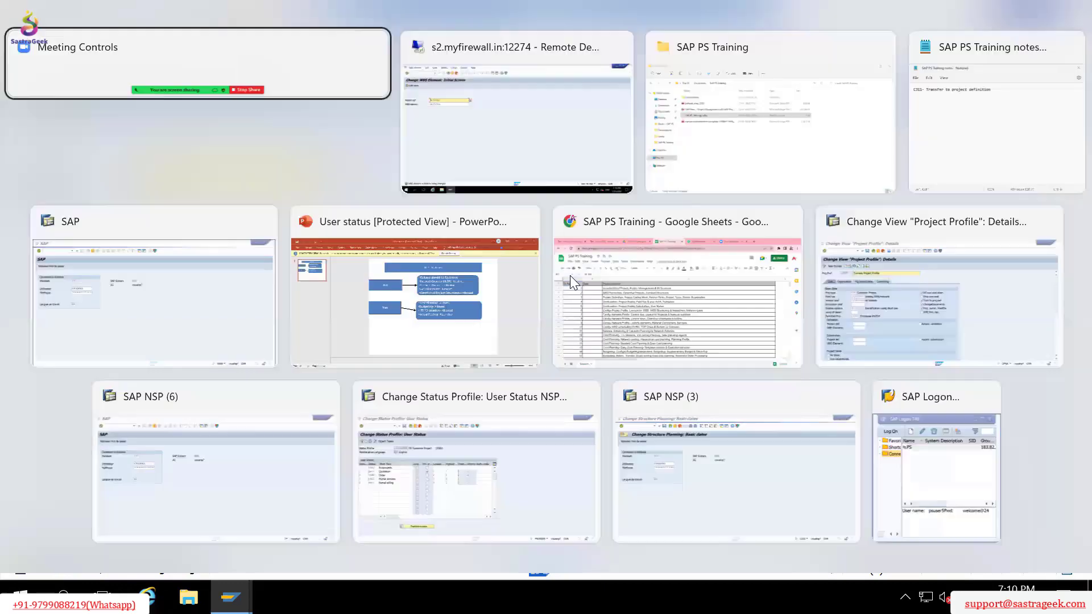
pyautogui.click(195, 284)
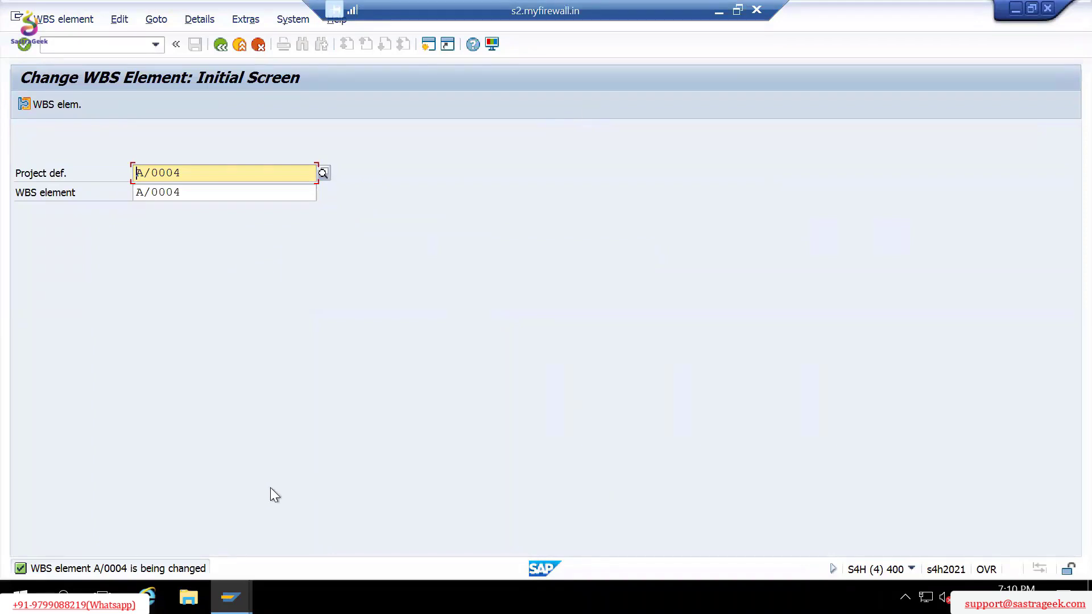
# Return to the control settings of project profile PS00002 and read the help text on the ChangeDocuments indicator.
pyautogui.click(237, 581)
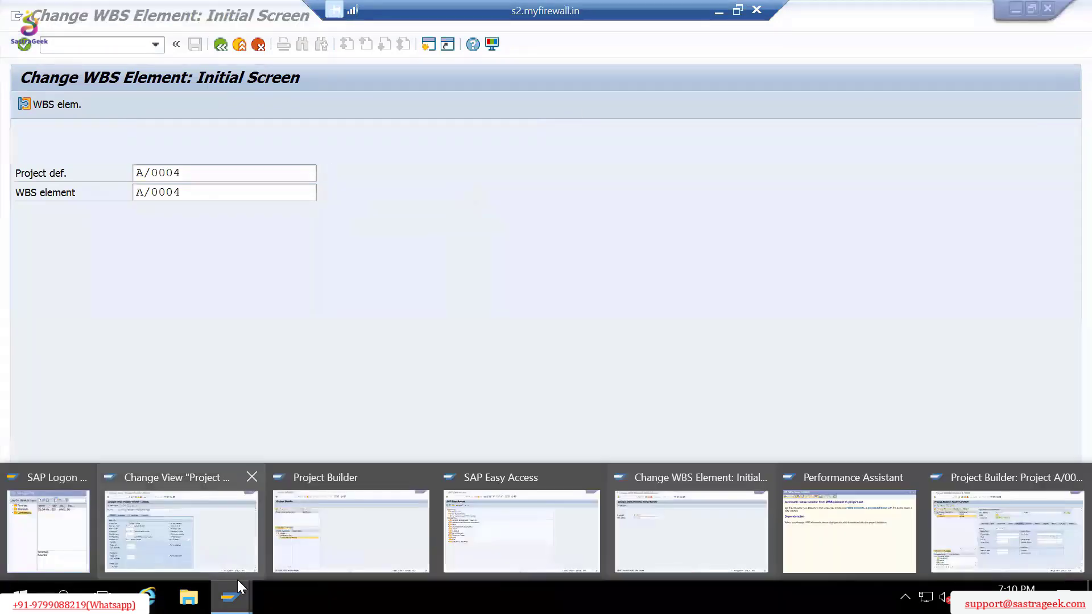
pyautogui.click(161, 524)
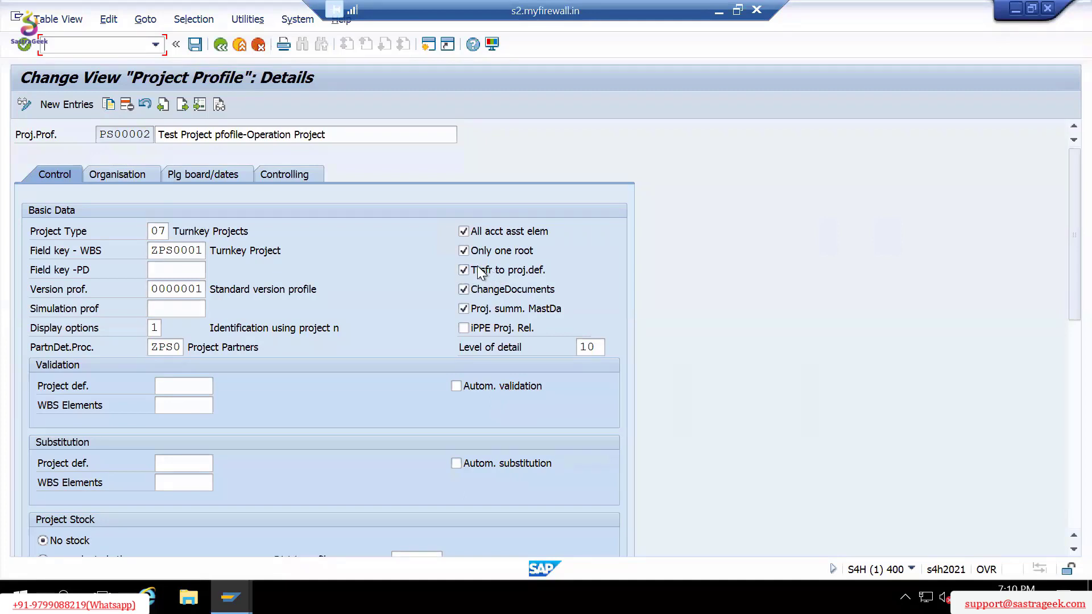
pyautogui.click(485, 270)
pyautogui.click(467, 269)
pyautogui.click(467, 270)
pyautogui.click(477, 269)
pyautogui.press('F1')
pyautogui.moveTo(337, 180); pyautogui.dragTo(846, 185)
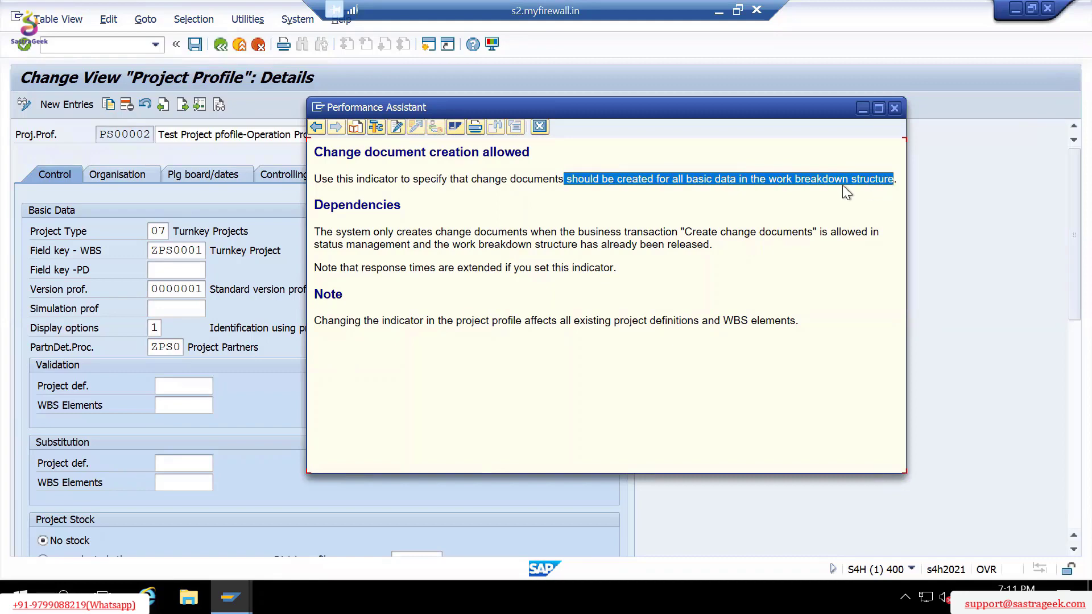
pyautogui.click(844, 186)
pyautogui.click(540, 127)
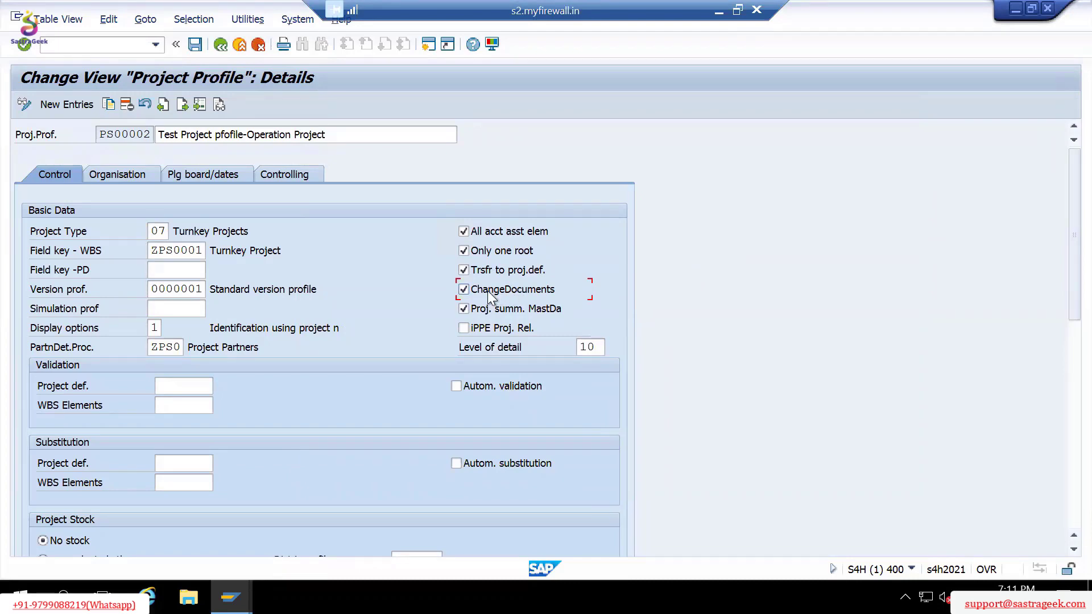
# Copy the project definition ID A/0004 from the open project in Project Builder.
pyautogui.hotkey('alt', 'Tab')
pyautogui.hotkey('alt', 'Tab')
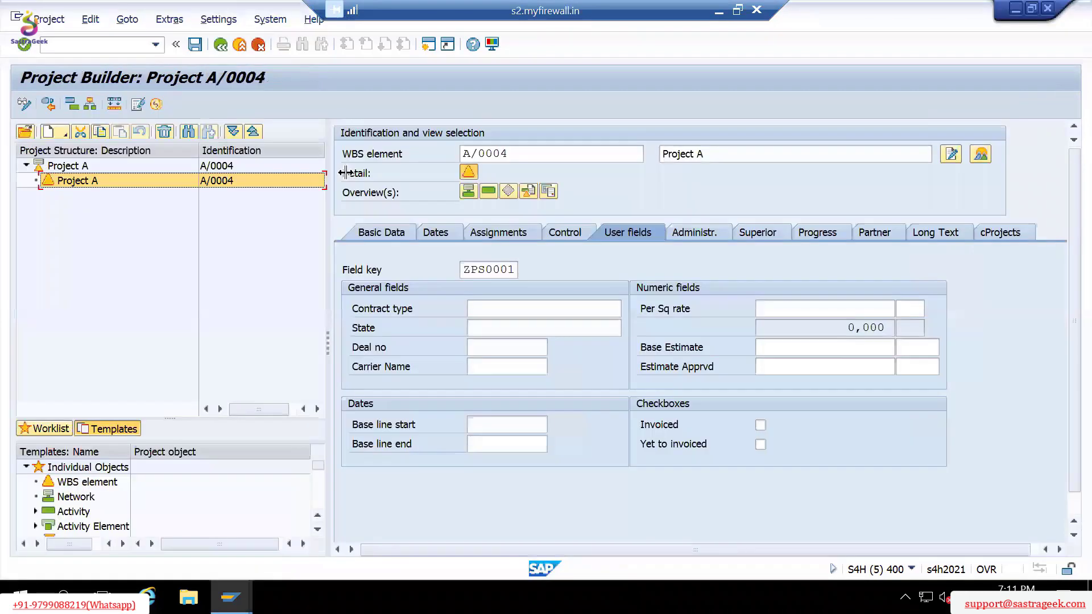
pyautogui.hotkey('alt', 'Tab')
pyautogui.hotkey('alt', 'Tab')
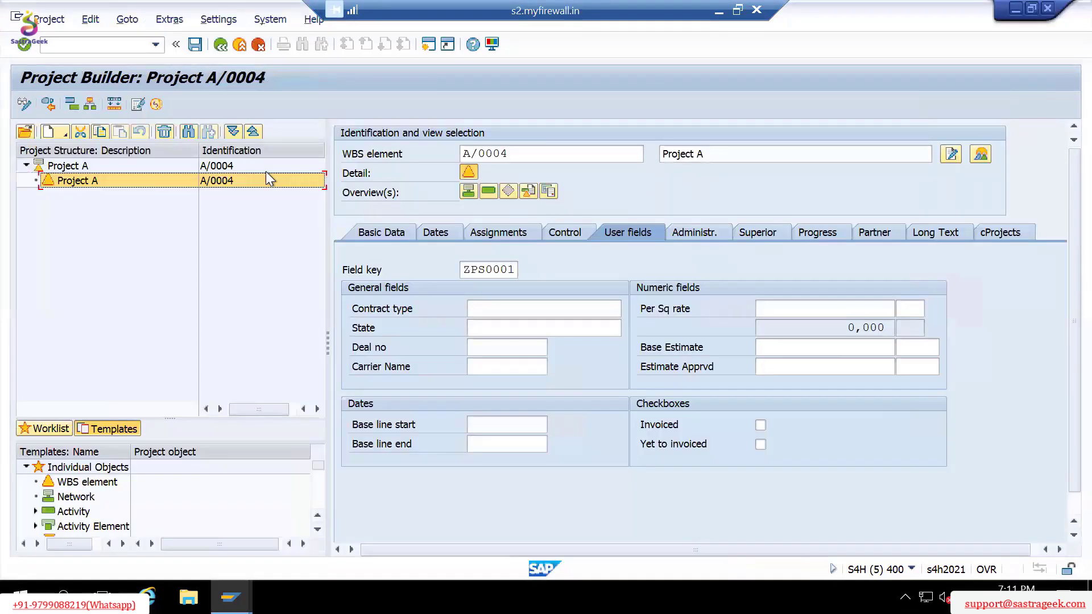
pyautogui.click(265, 169)
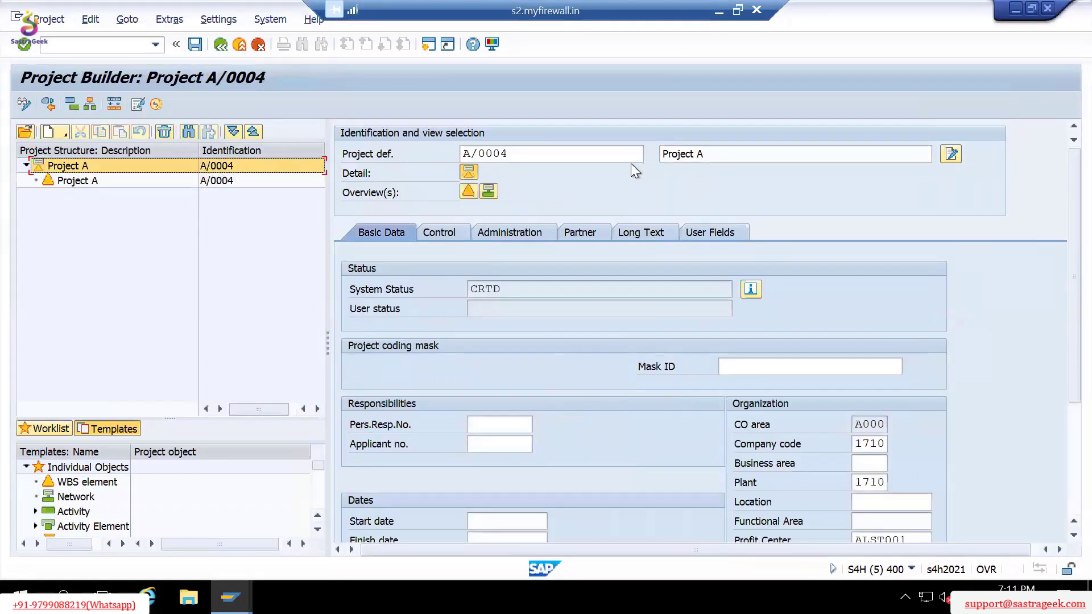
pyautogui.moveTo(526, 154); pyautogui.dragTo(434, 155)
pyautogui.hotkey('ctrl', 'c')
# Start transaction CN60 for project change documents in the Change WBS Element session.
pyautogui.hotkey('alt', 'Tab')
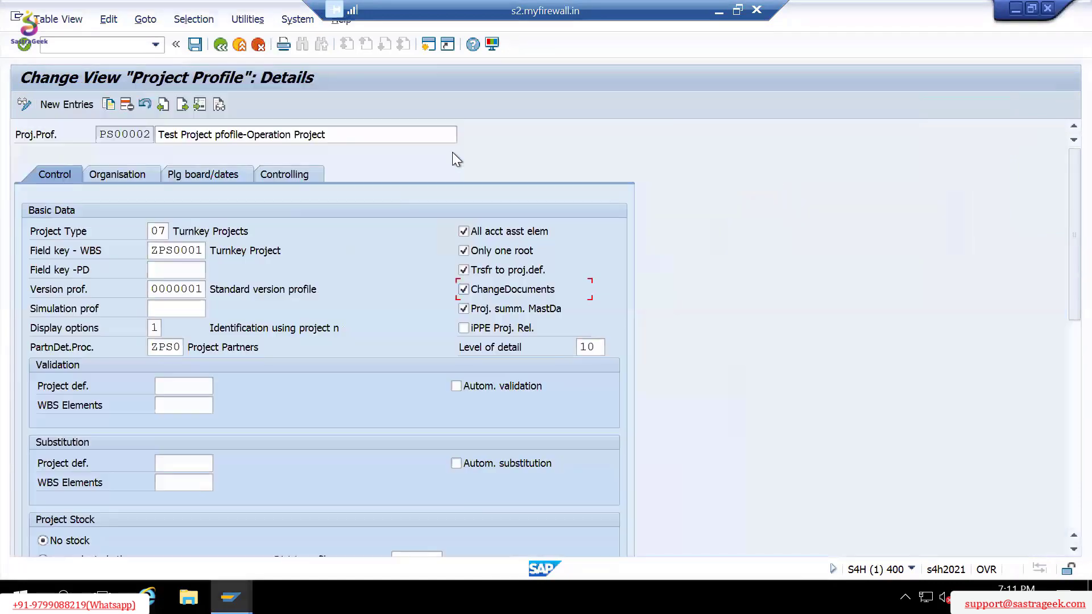
pyautogui.hotkey('alt', 'Tab')
pyautogui.click(122, 47)
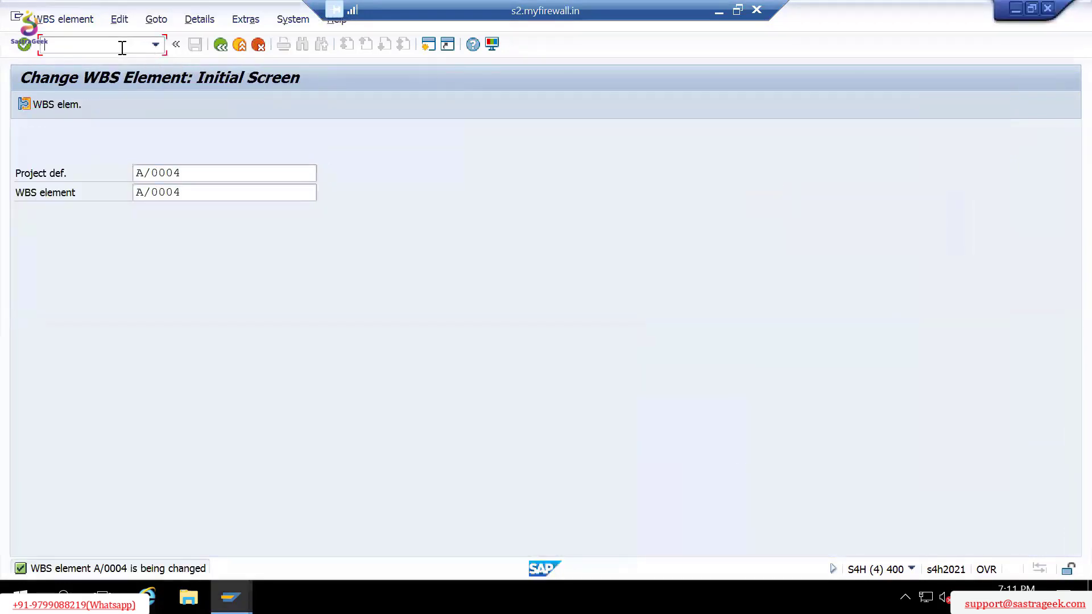
pyautogui.write('/ncn60')
pyautogui.press('Return')
pyautogui.write('./0004')
pyautogui.hotkey('ctrl', 'a')
pyautogui.press('BackSpace')
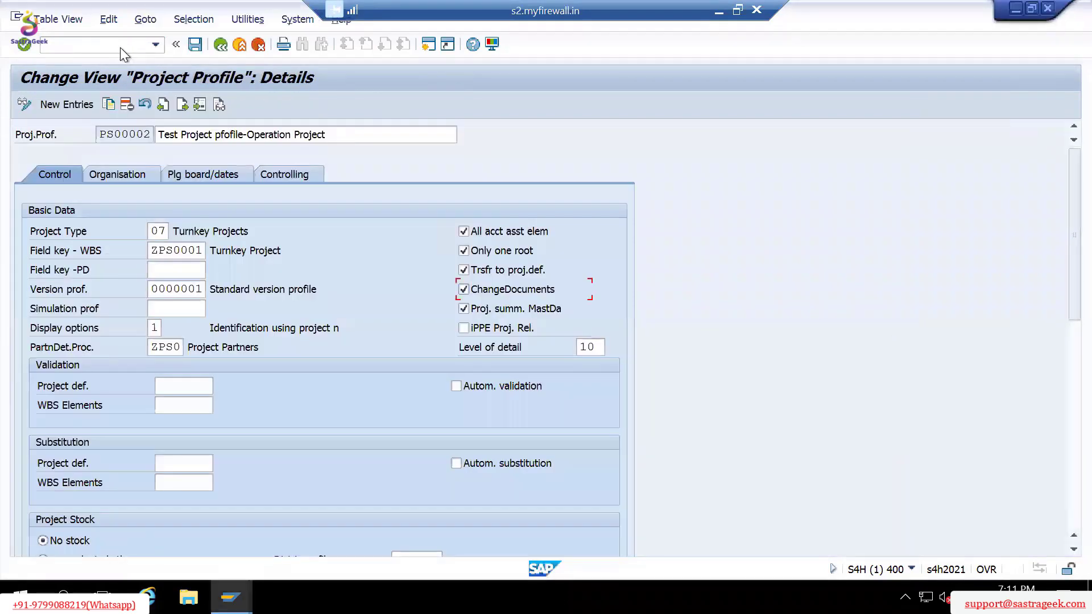
# Run the change documents report for project A/0004.
pyautogui.hotkey('alt', 'Tab')
pyautogui.press('Tab')
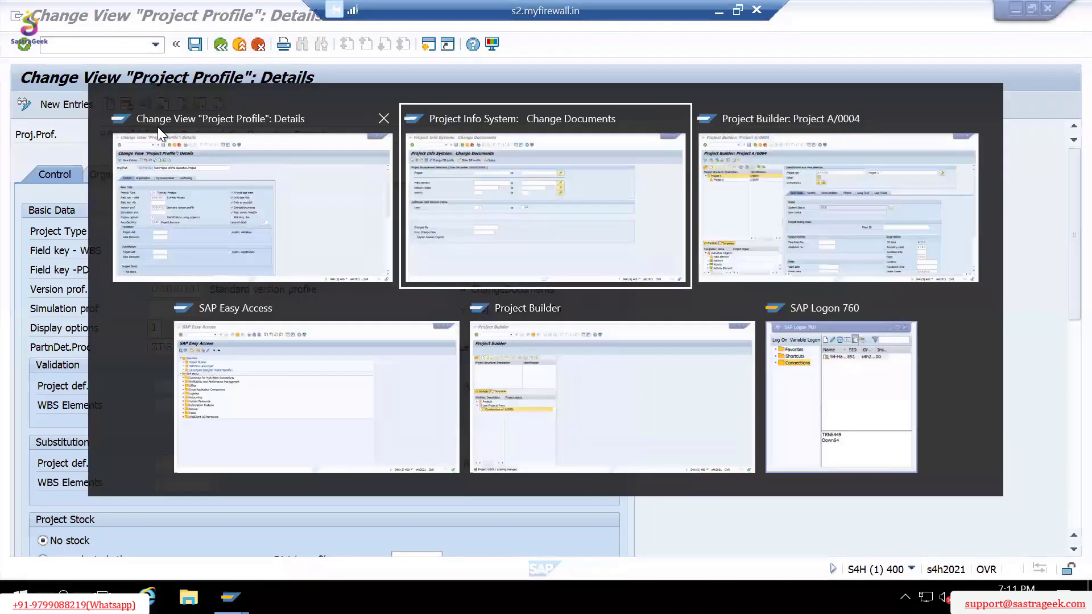
pyautogui.hotkey('alt', 'Tab')
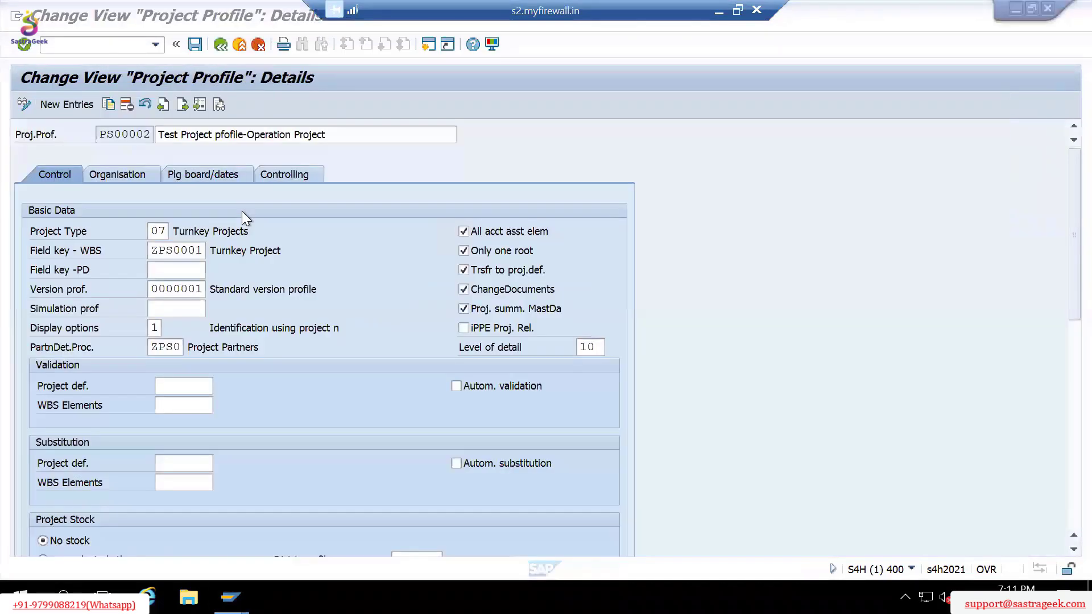
pyautogui.hotkey('alt', 'Tab')
pyautogui.hotkey('ctrl', 'v')
pyautogui.press('Return')
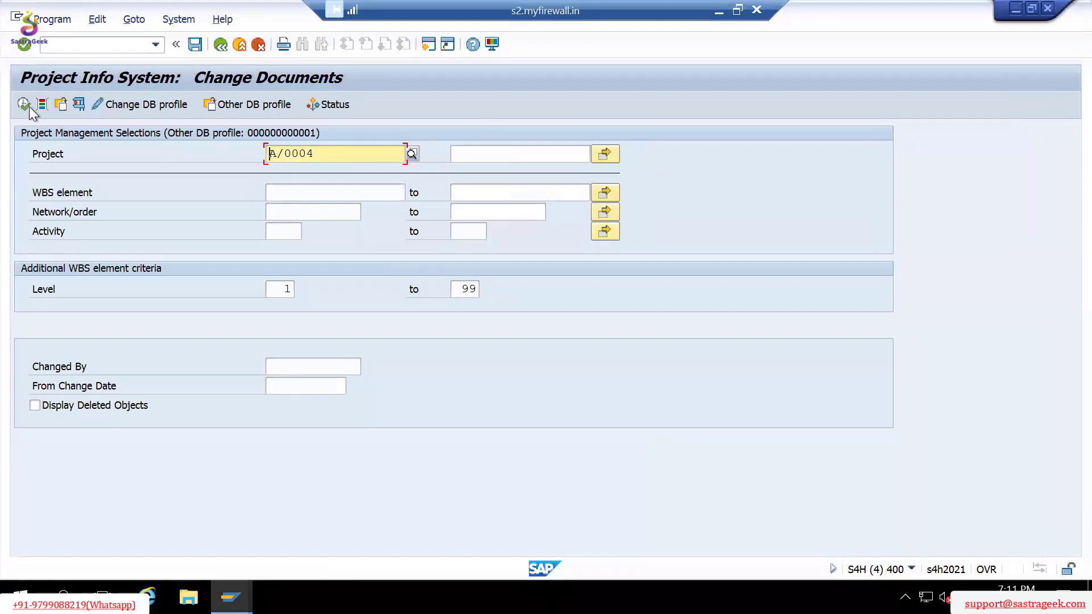
pyautogui.click(25, 104)
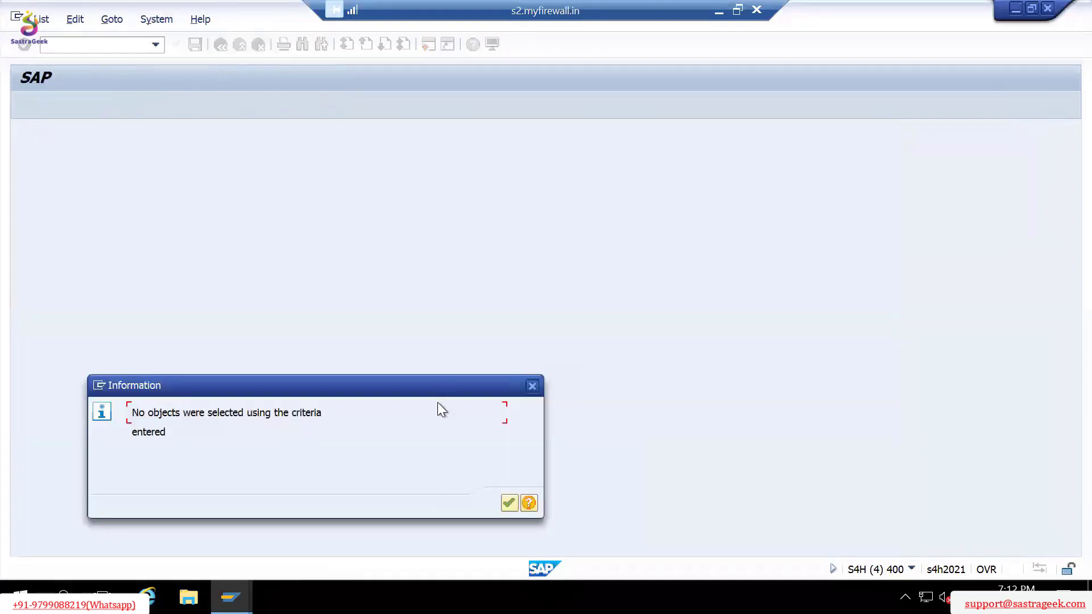
pyautogui.press('Return')
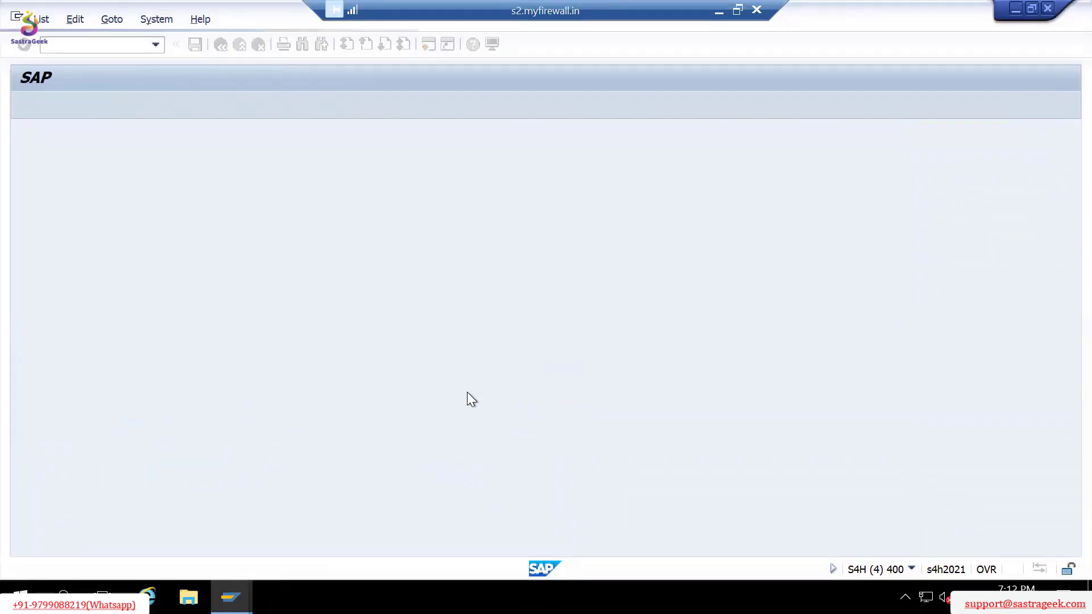
# Read the help text on the Proj. summ. MastDa indicator in project profile PS00002.
pyautogui.hotkey('alt', 'Tab')
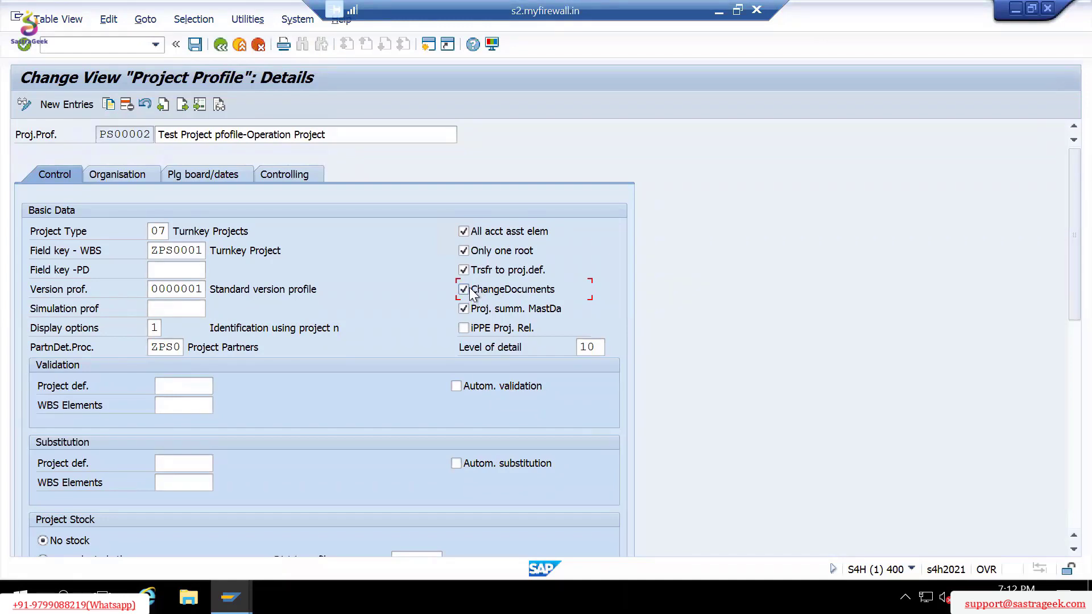
pyautogui.click(463, 287)
pyautogui.click(491, 310)
pyautogui.press('F1')
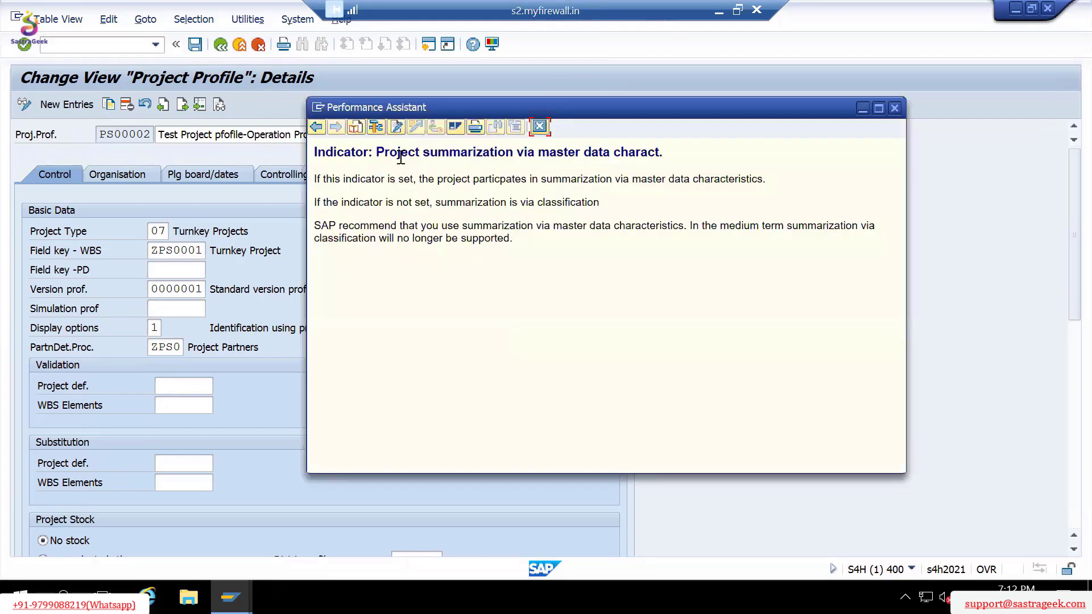
pyautogui.moveTo(375, 152); pyautogui.dragTo(618, 158)
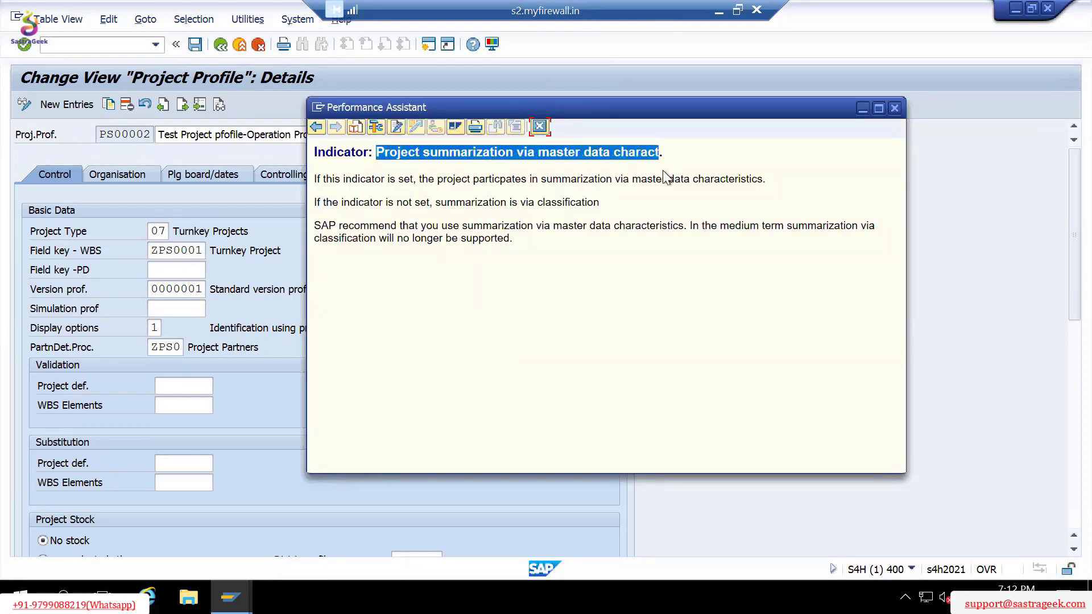
pyautogui.click(659, 191)
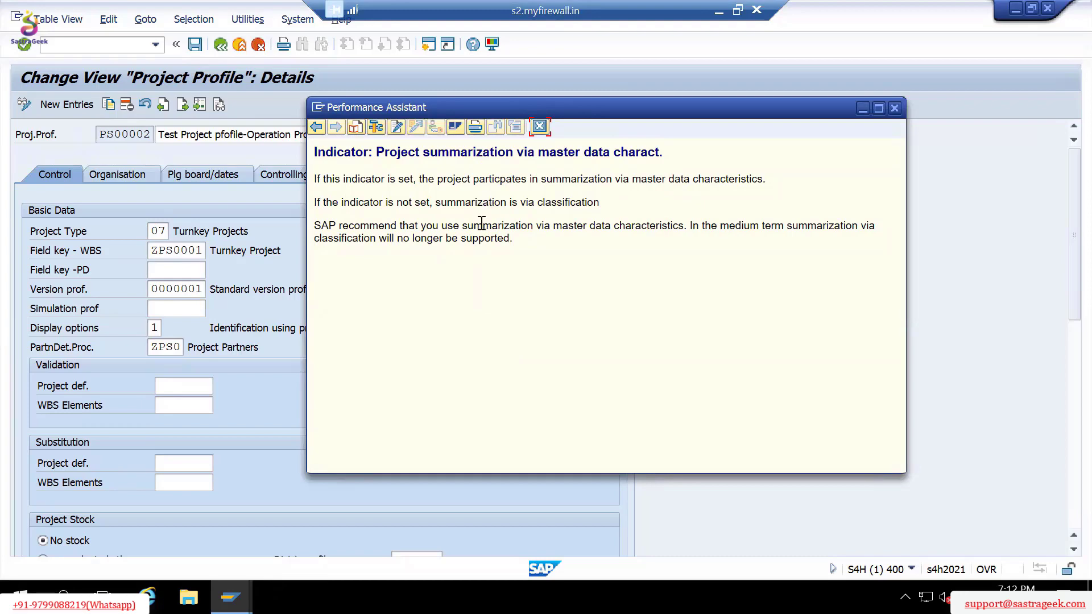
pyautogui.moveTo(483, 179); pyautogui.dragTo(738, 188)
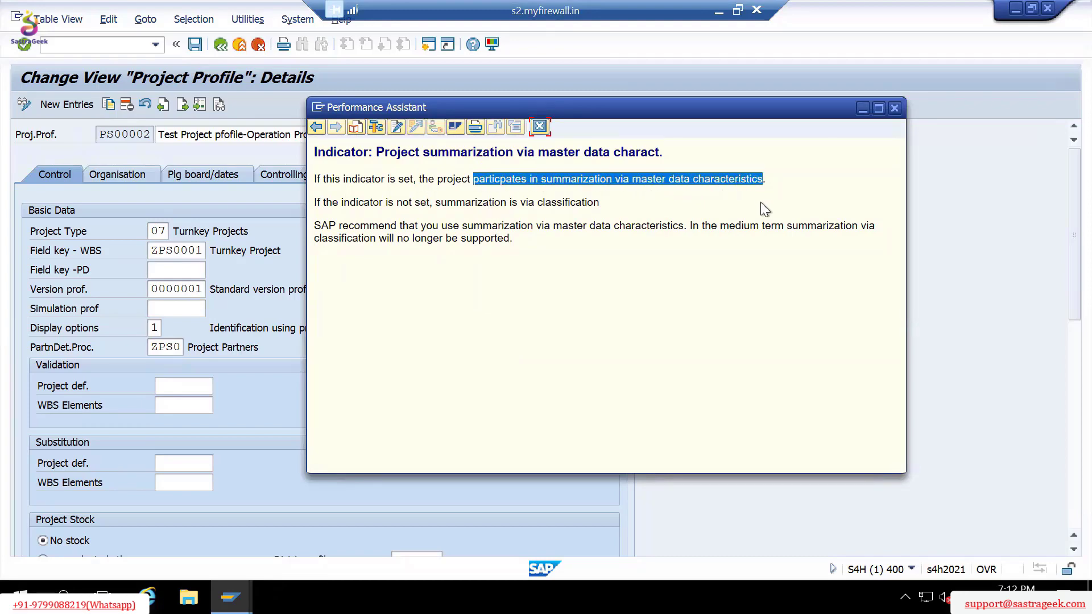
pyautogui.click(894, 110)
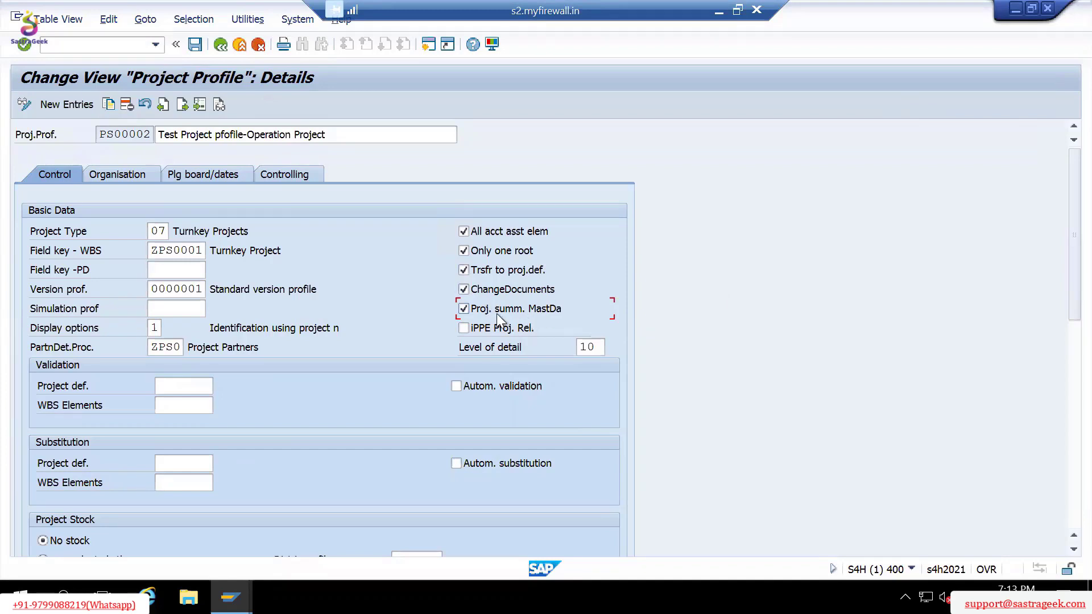
# Activate the Proj. summarization indicator in the basic data of WBS element A/0004 in Project Builder.
pyautogui.hotkey('alt', 'Tab')
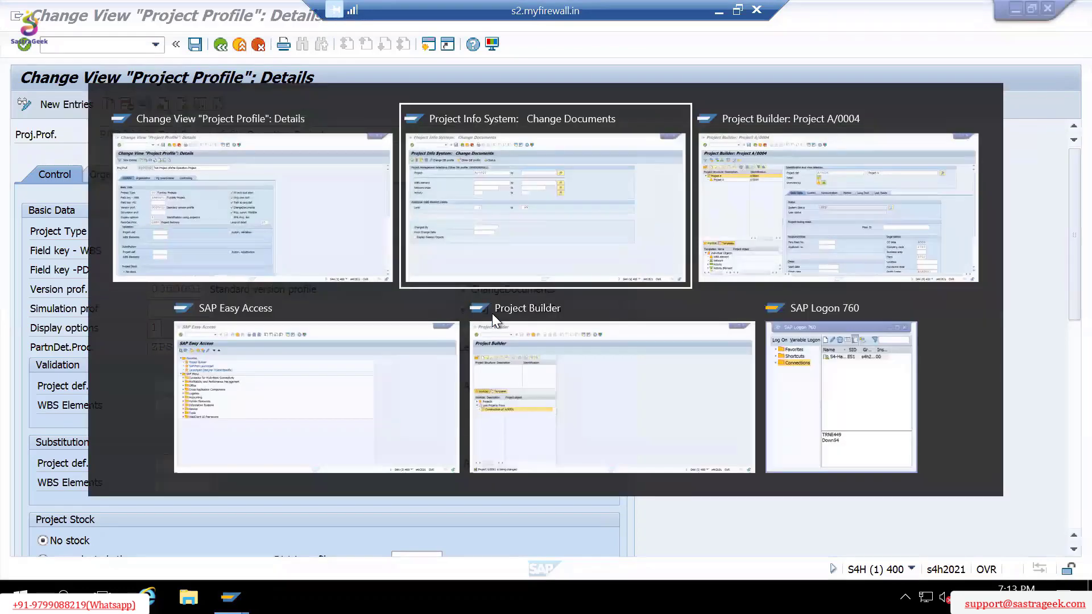
pyautogui.press('Tab')
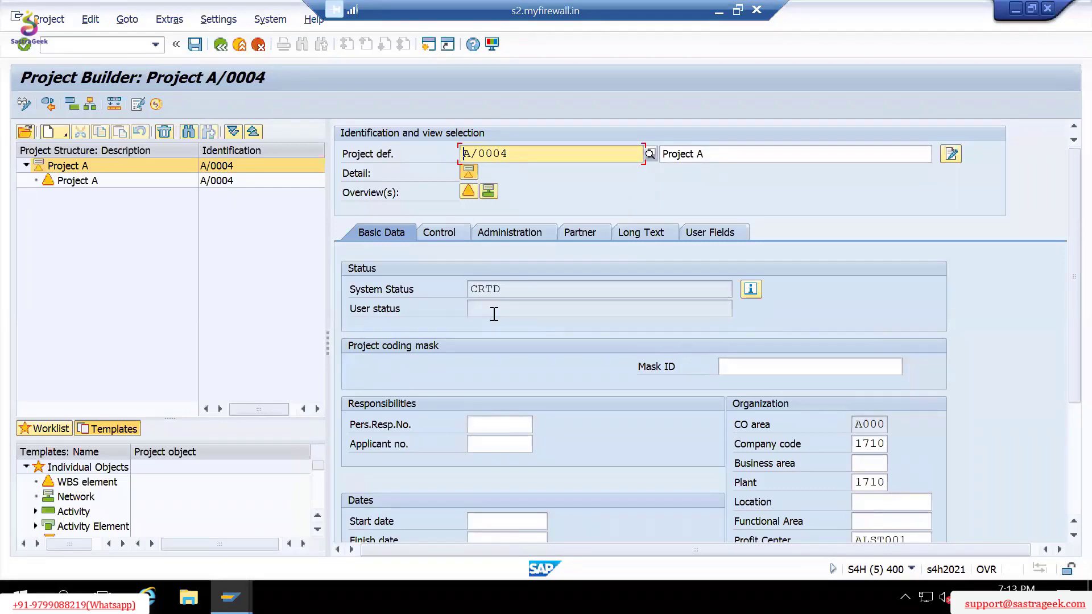
pyautogui.hotkey('alt', 'Tab')
pyautogui.hotkey('alt', 'Tab')
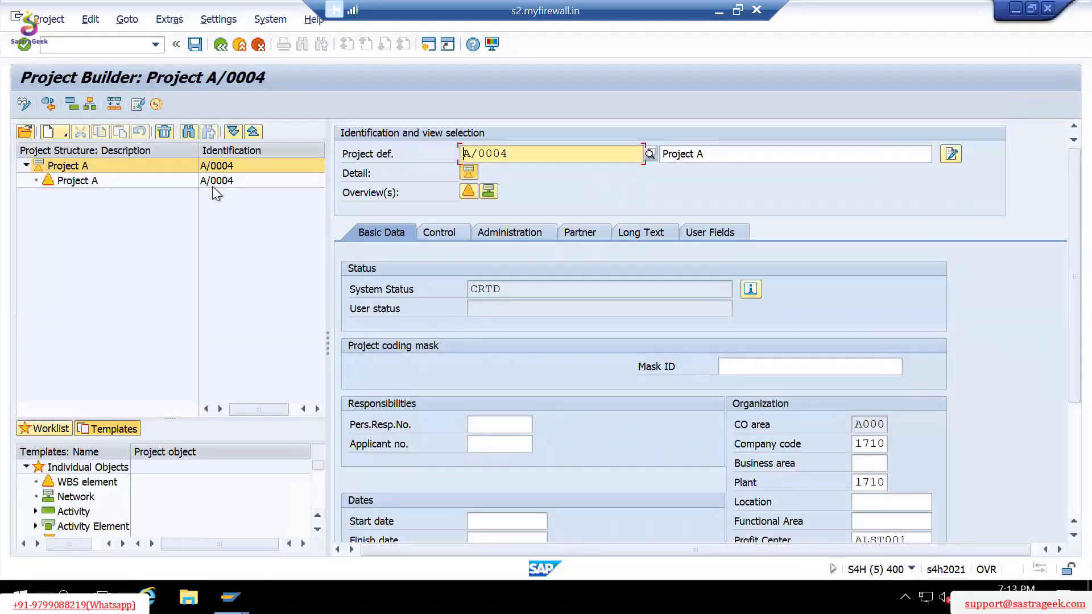
pyautogui.click(176, 181)
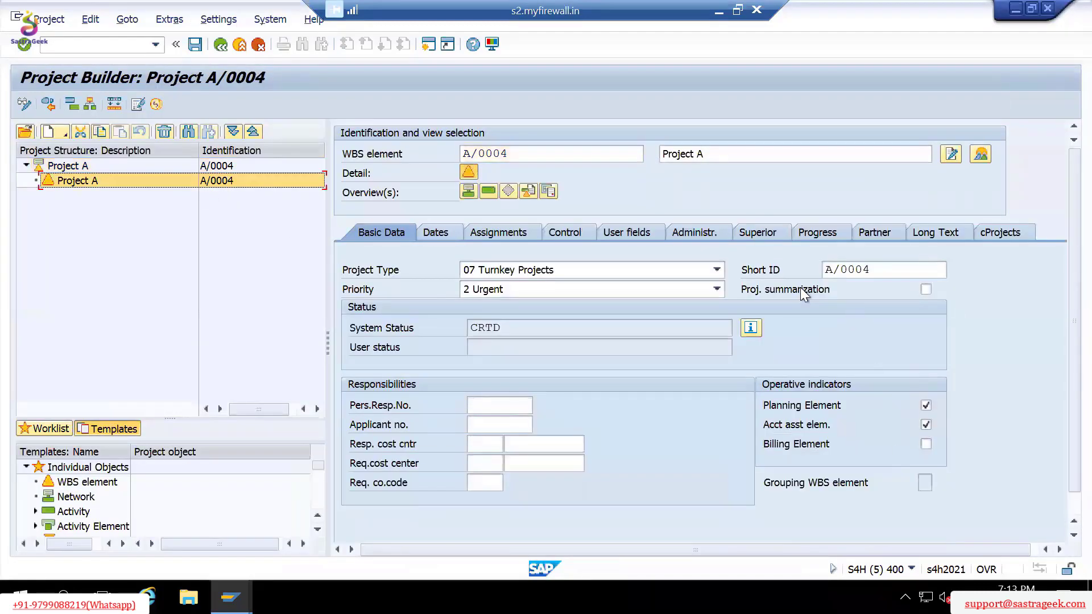
pyautogui.click(926, 290)
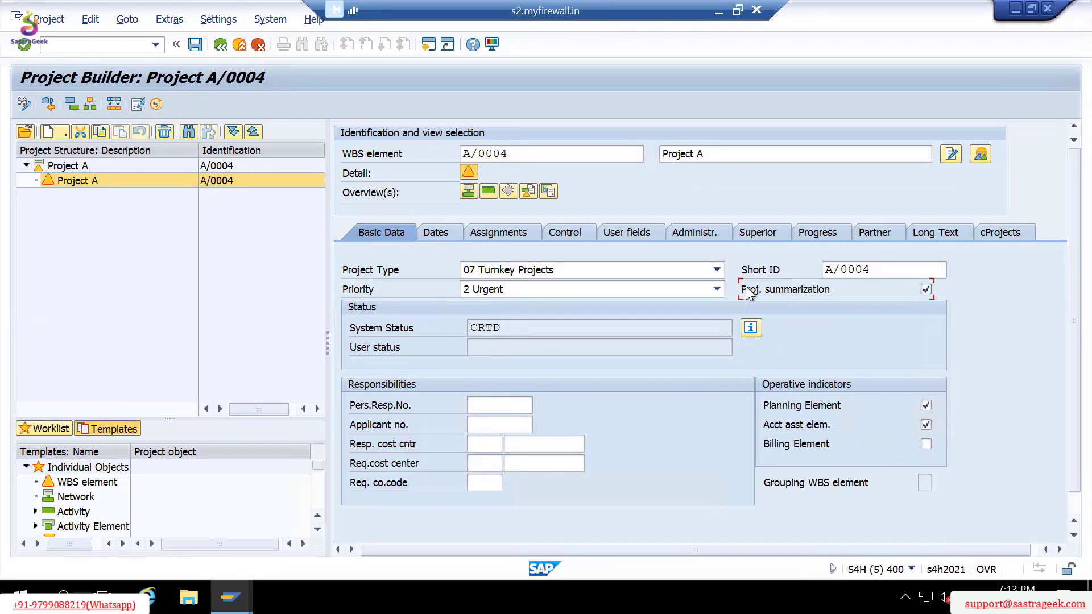
# Clear the Proj. summarization indicator of WBS element A/0004 and read its help text.
pyautogui.click(807, 292)
pyautogui.press('F1')
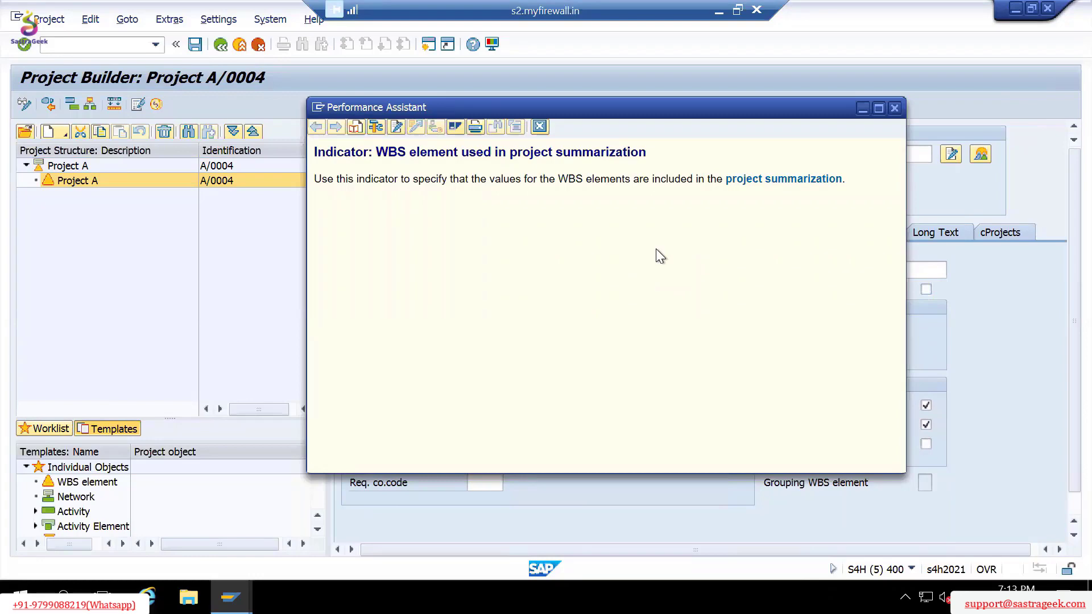
pyautogui.click(539, 127)
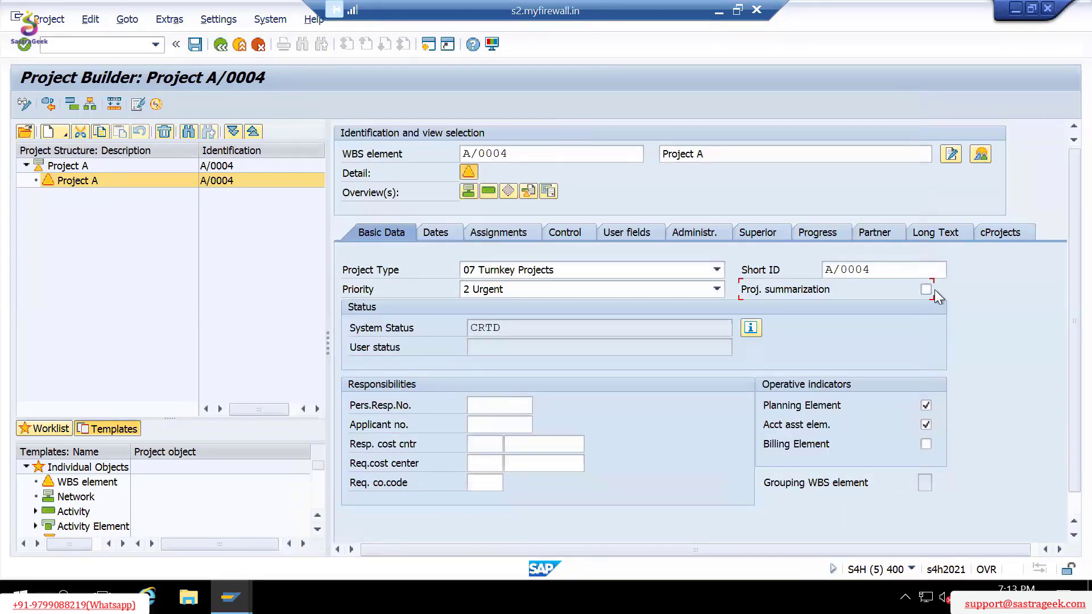
# Read the help text on the iPPE Proj. Rel. indicator in project profile PS00002.
pyautogui.hotkey('alt', 'Tab')
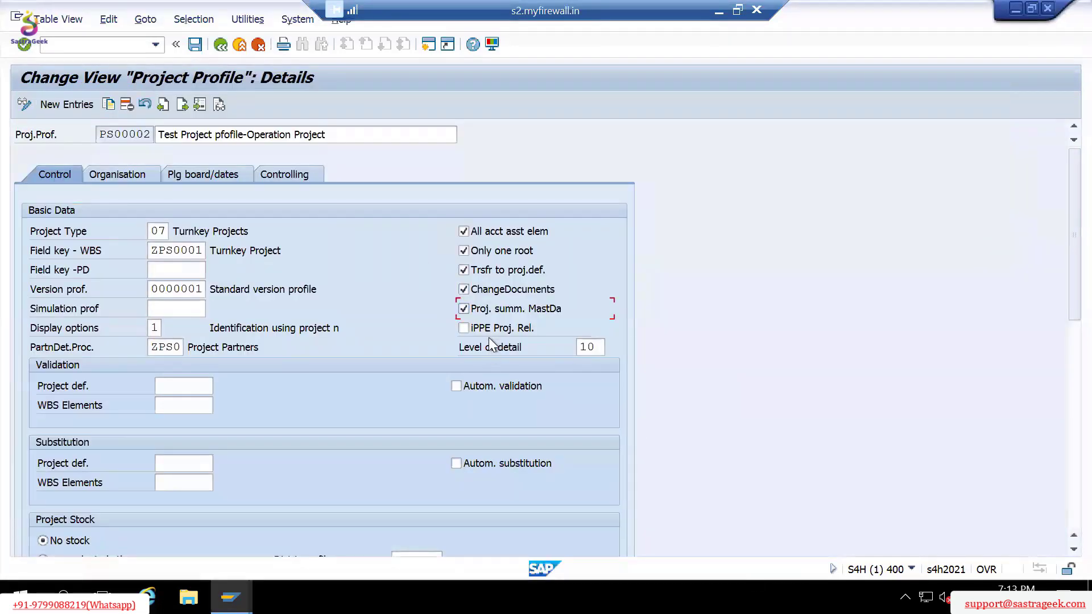
pyautogui.click(480, 329)
pyautogui.press('F1')
pyautogui.moveTo(344, 178); pyautogui.dragTo(563, 180)
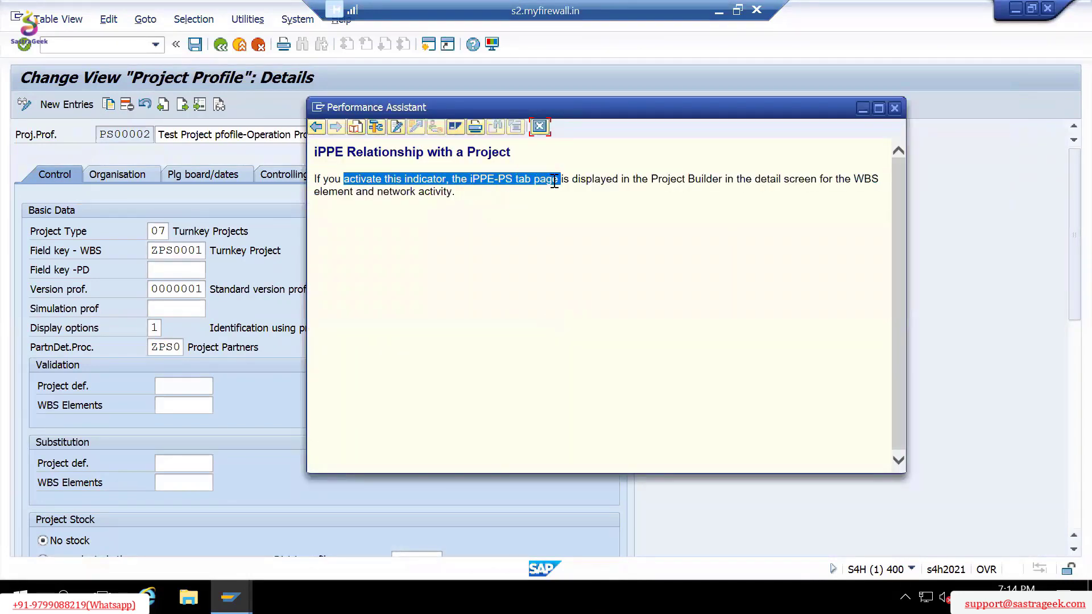
pyautogui.click(601, 182)
pyautogui.moveTo(468, 180); pyautogui.dragTo(532, 180)
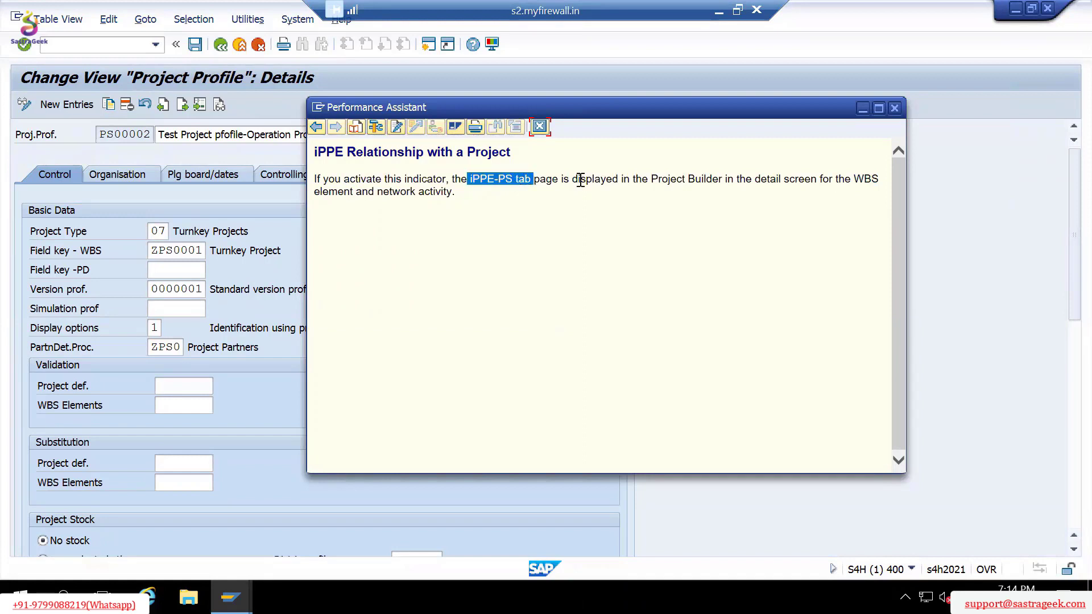
pyautogui.click(621, 185)
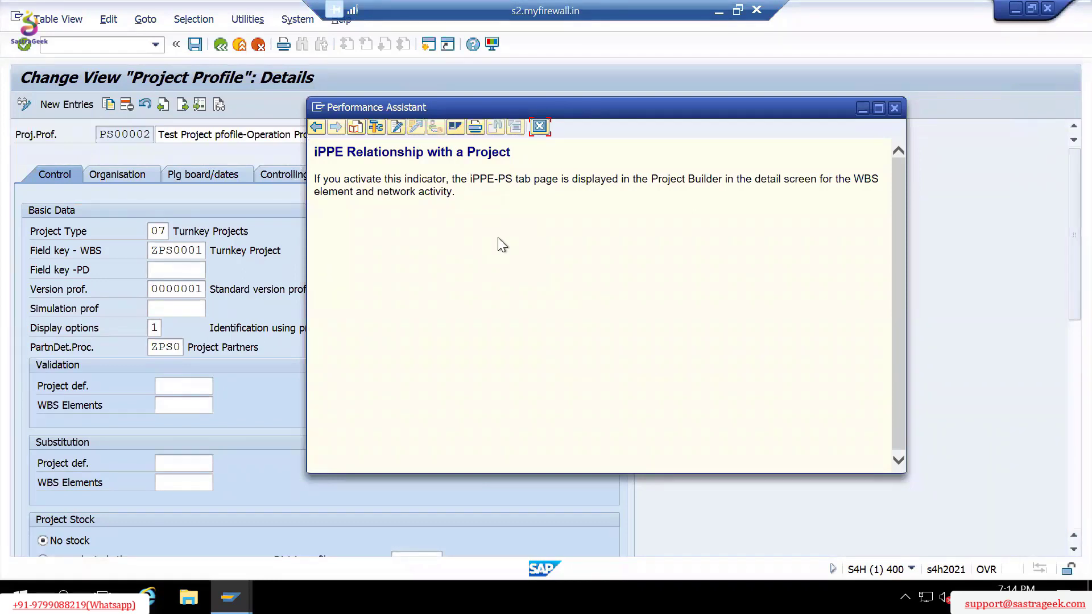
pyautogui.moveTo(467, 179)
pyautogui.mouseDown()
pyautogui.moveTo(512, 179)
pyautogui.moveTo(473, 172)
pyautogui.mouseUp()
pyautogui.click(478, 175)
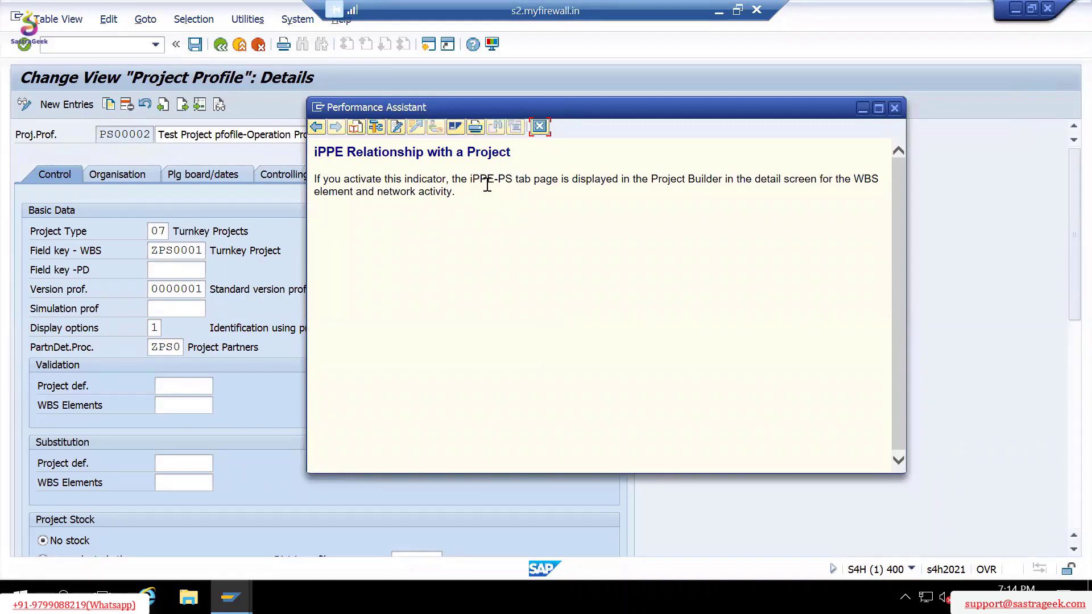
pyautogui.click(539, 126)
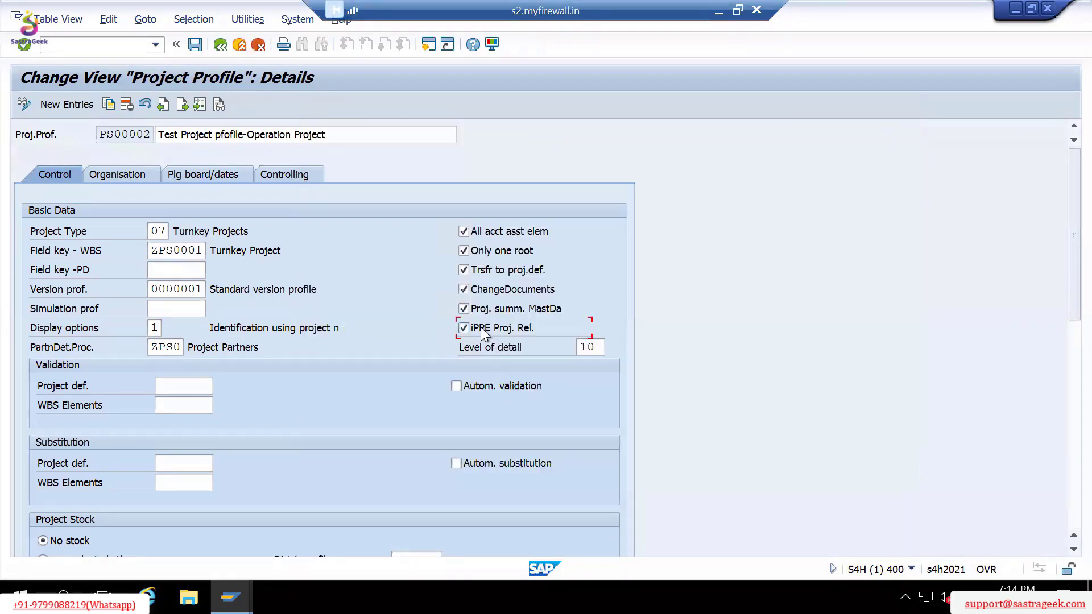
# Read the help text on the project profile's Level of detail setting.
pyautogui.click(597, 348)
pyautogui.press('F1')
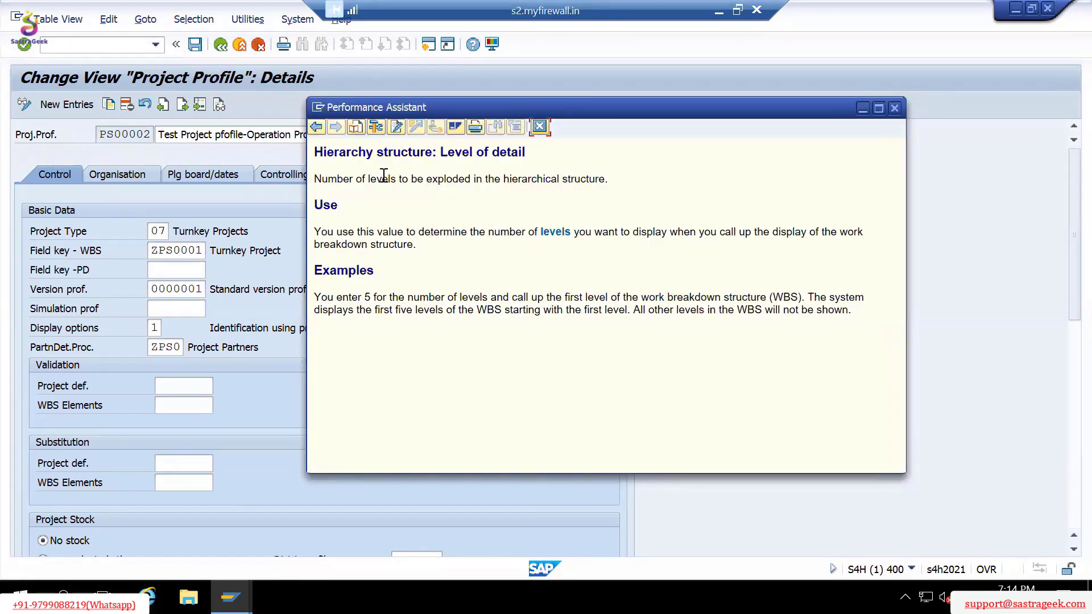
pyautogui.moveTo(314, 178); pyautogui.dragTo(621, 181)
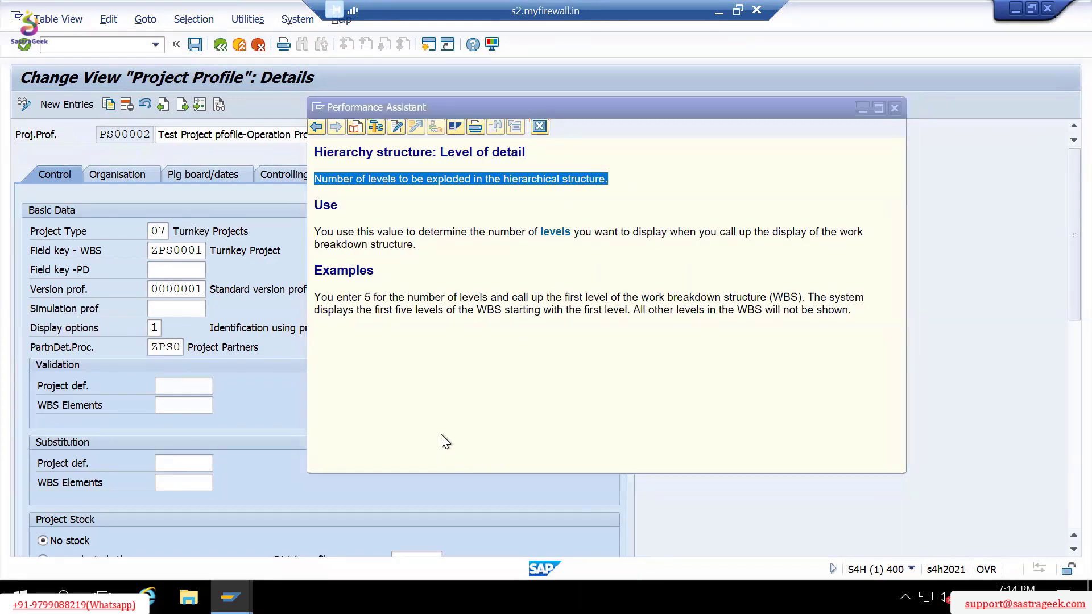
# Create WBS element A/00041 under the Project A definition in Project Builder.
pyautogui.hotkey('alt', 'Tab')
pyautogui.press('Tab')
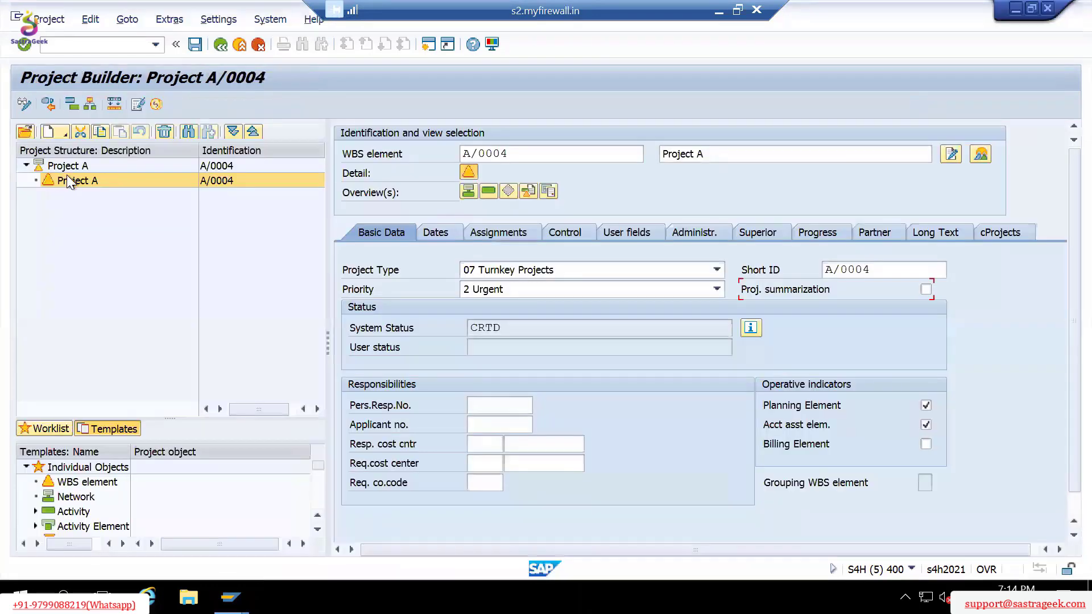
pyautogui.click(52, 166)
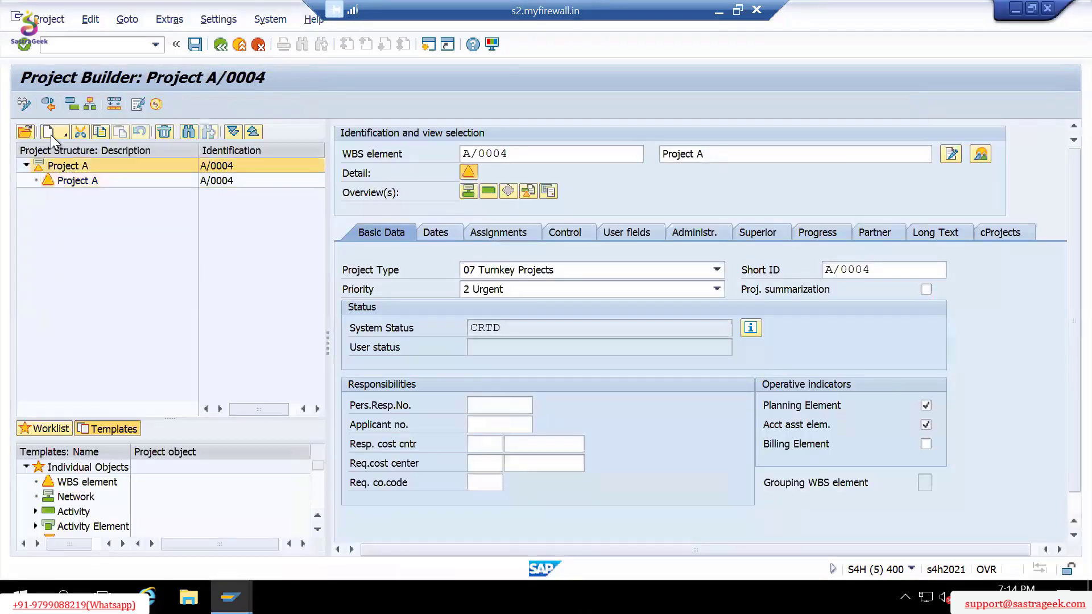
pyautogui.click(50, 131)
pyautogui.click(75, 173)
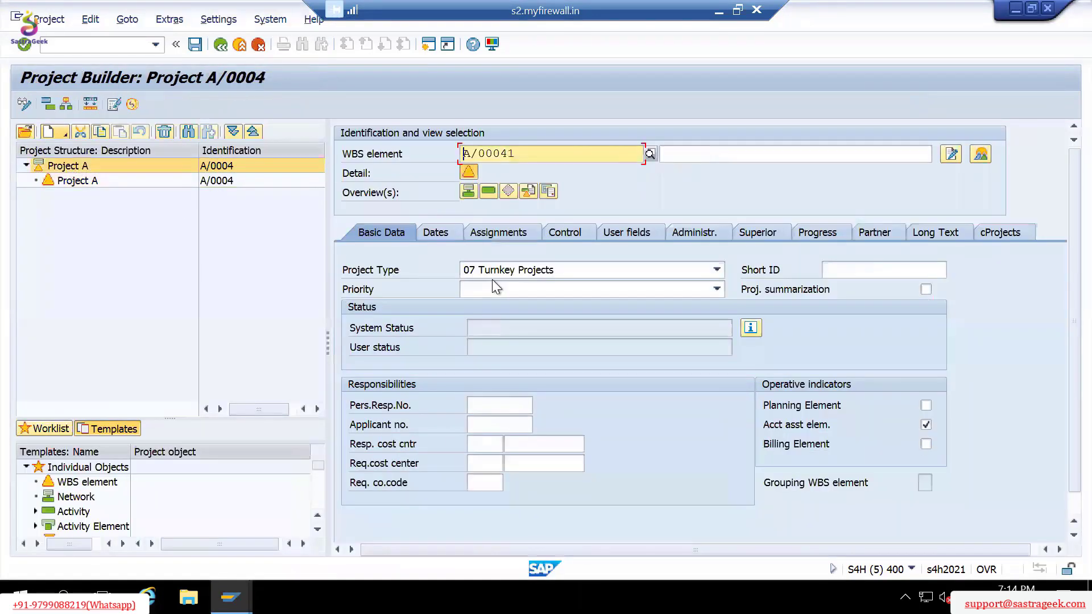
pyautogui.doubleClick(491, 329)
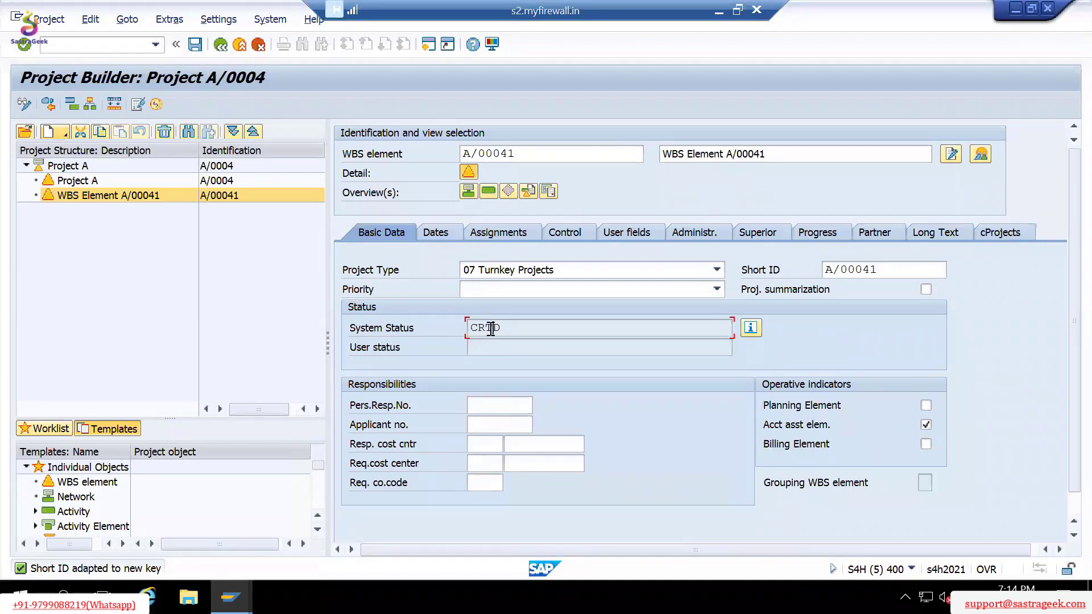
# Create WBS element A/00042 beneath WBS element A/0004 in Project Builder.
pyautogui.hotkey('alt', 'Tab')
pyautogui.click(76, 180)
pyautogui.click(52, 135)
pyautogui.click(105, 173)
pyautogui.click(520, 329)
pyautogui.press('Return')
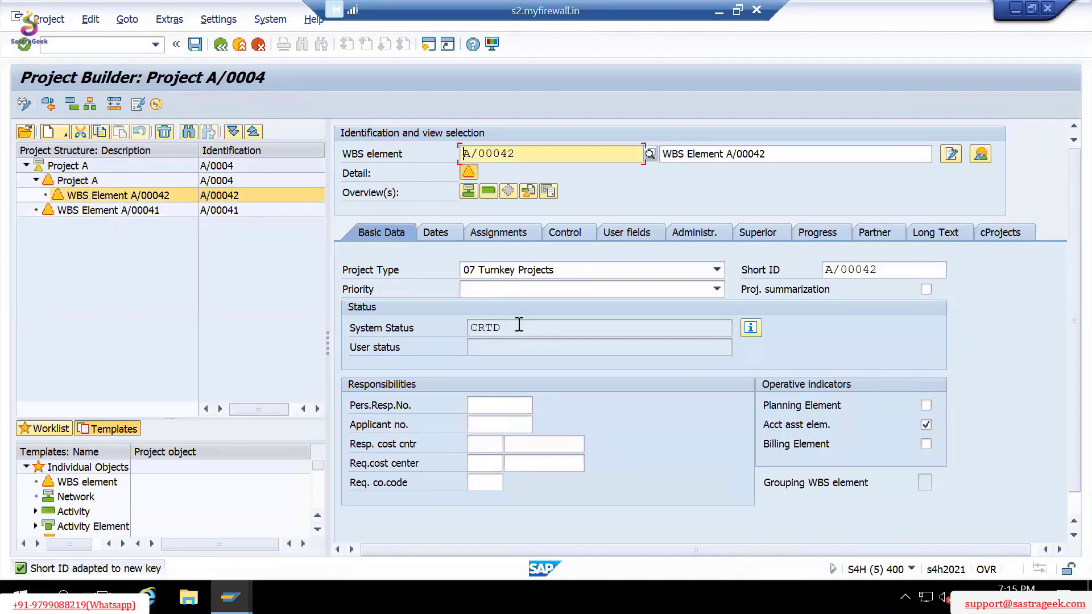
# Return to project profile PS00002 and set its Level of detail to 5.
pyautogui.hotkey('alt', 'Tab')
pyautogui.hotkey('alt', 'Tab')
pyautogui.hotkey('alt', 'Tab')
pyautogui.hotkey('alt', 'Tab')
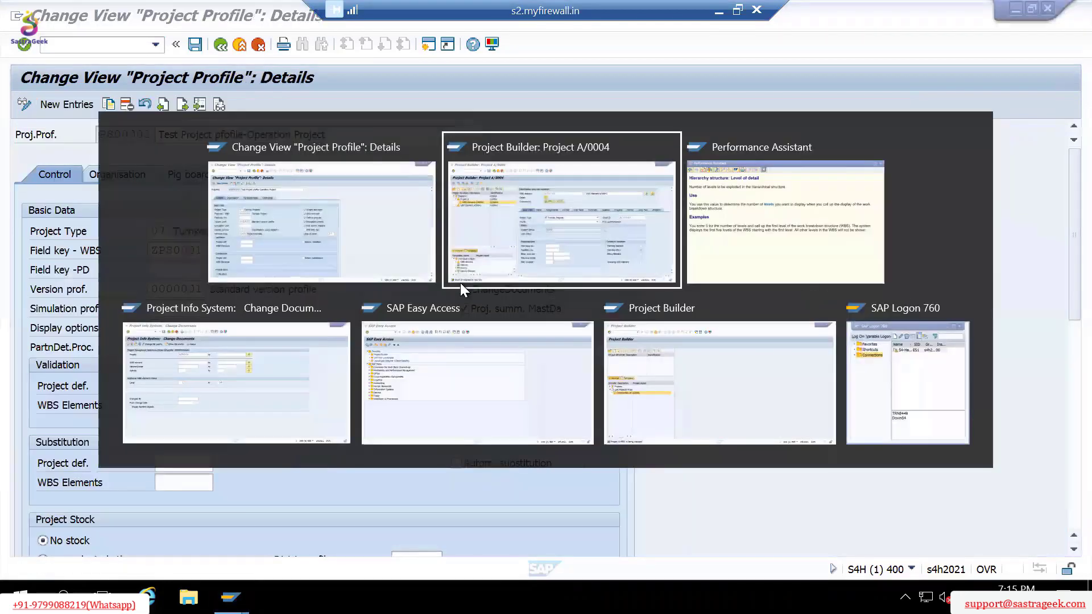
pyautogui.click(676, 317)
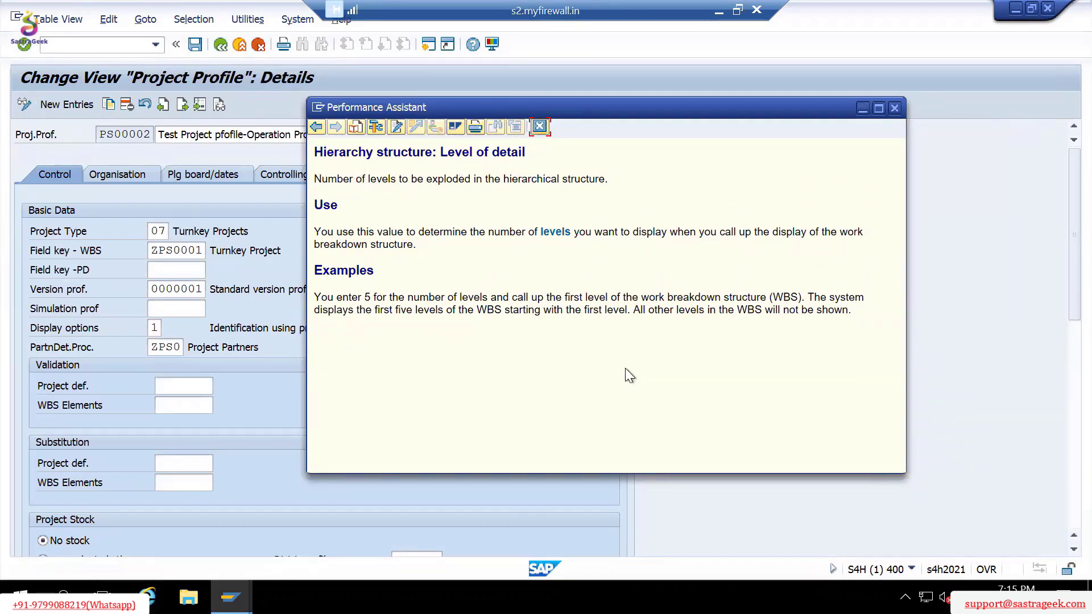
pyautogui.hotkey('alt', 'Tab')
pyautogui.click(596, 347)
pyautogui.press('BackSpace')
pyautogui.press('BackSpace')
pyautogui.write('5')
pyautogui.press('Return')
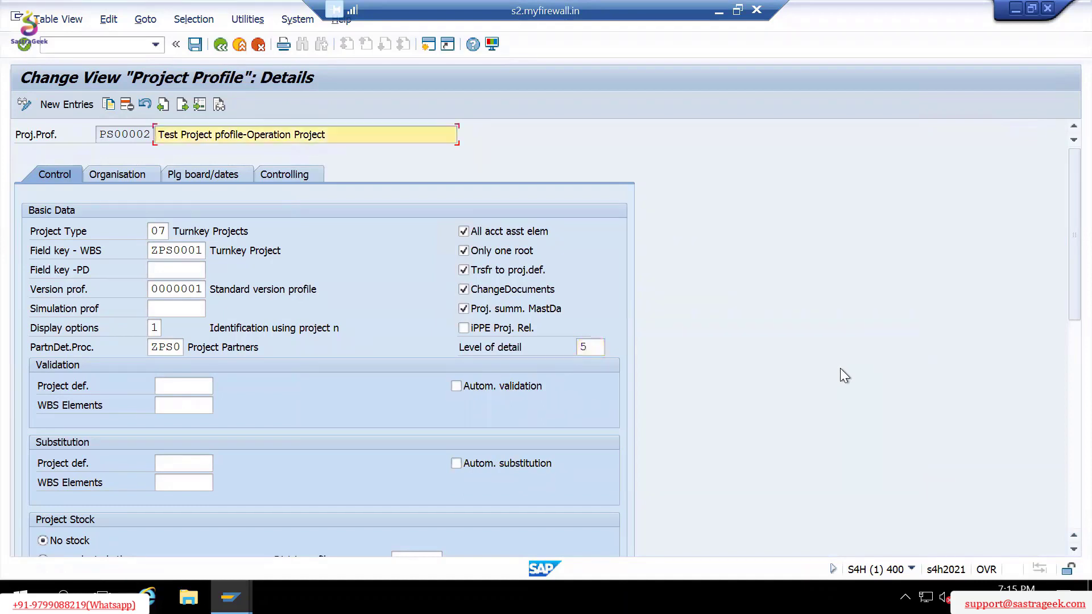
# Reread the Level of detail help text, including the example of displaying WBS levels.
pyautogui.press('F1')
pyautogui.click(539, 126)
pyautogui.click(590, 348)
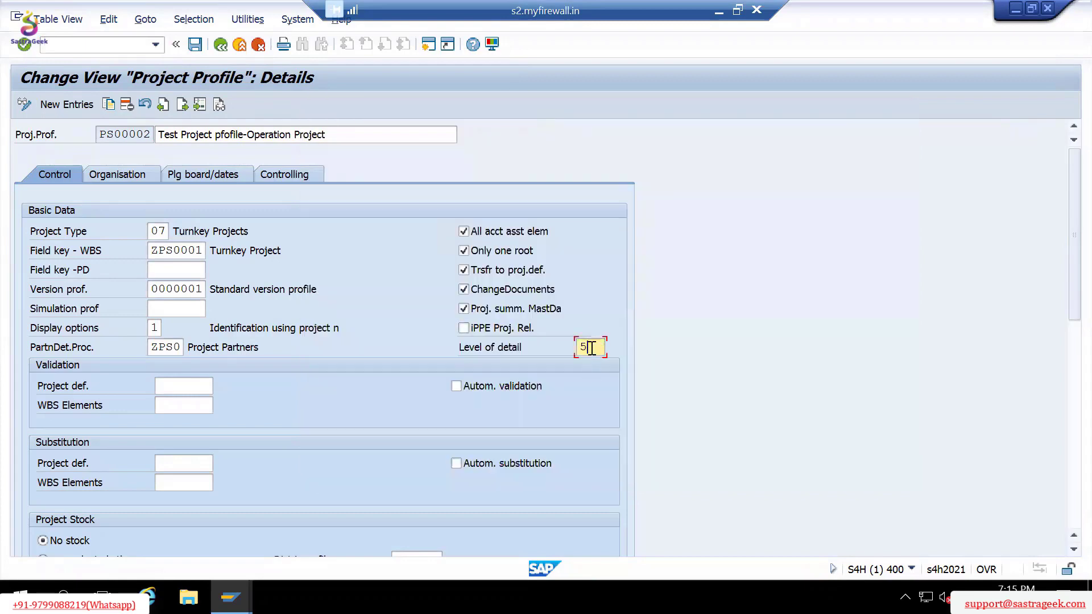
pyautogui.press('F1')
pyautogui.moveTo(315, 297); pyautogui.dragTo(808, 299)
pyautogui.click(616, 304)
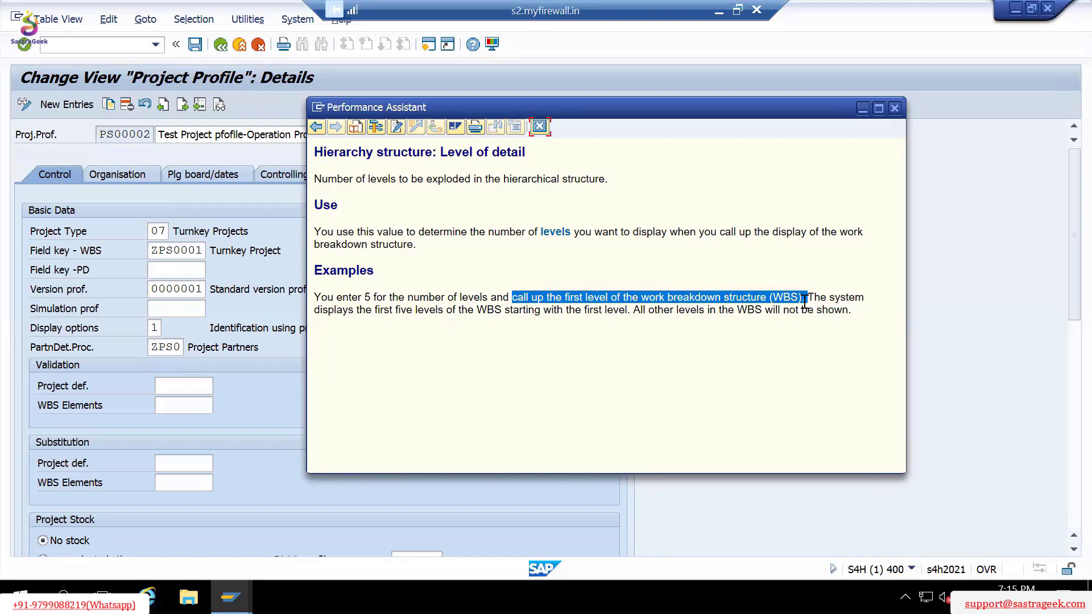
pyautogui.click(694, 322)
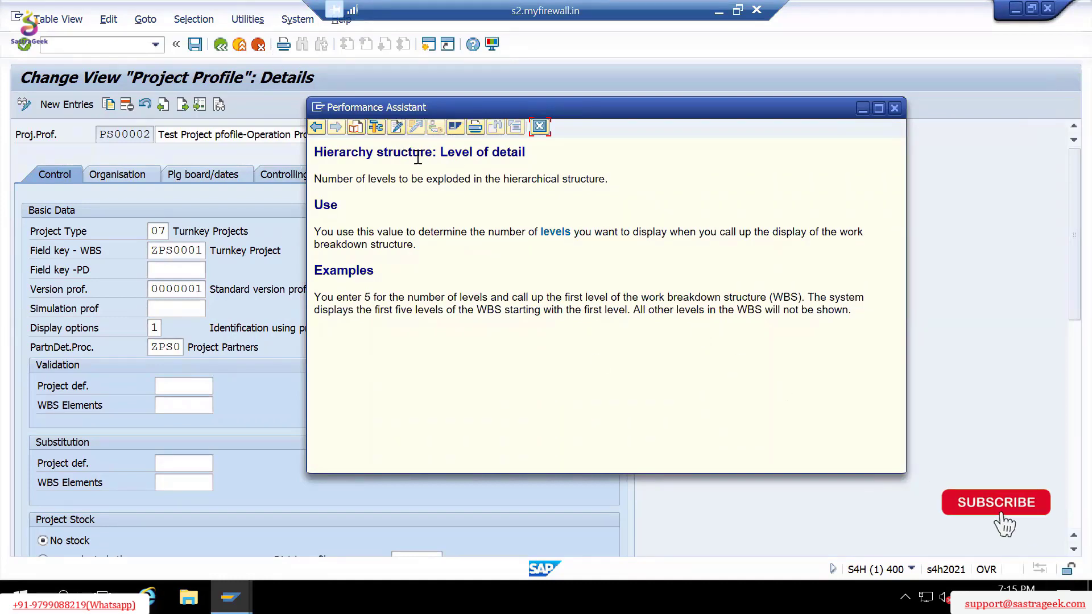
pyautogui.moveTo(417, 154); pyautogui.dragTo(526, 152)
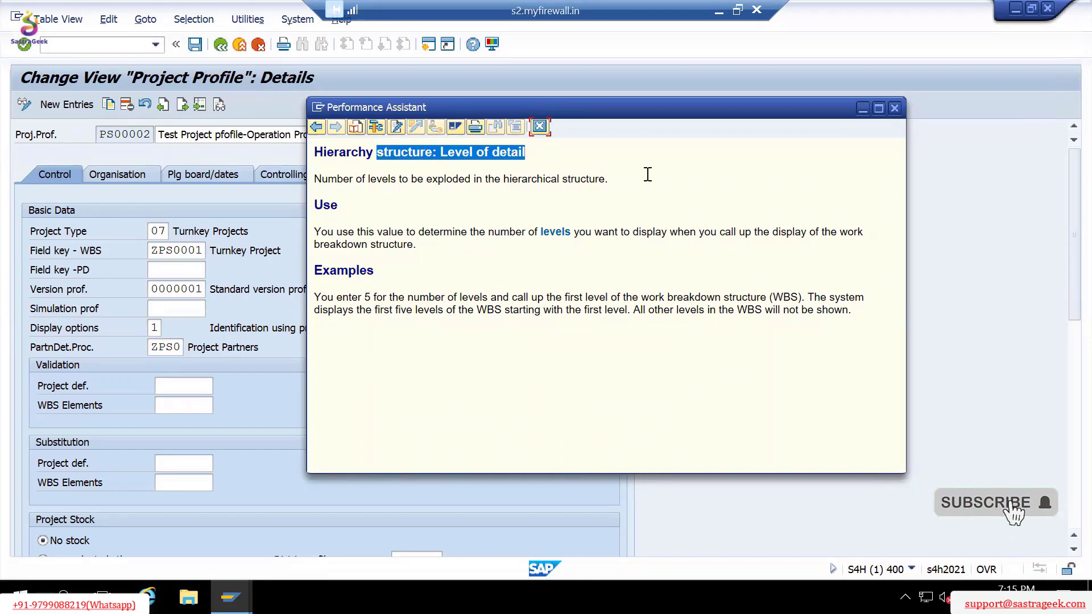
pyautogui.click(539, 126)
# Save project profile PS00002 and go over the Validation fields for project definition and WBS elements.
pyautogui.click(196, 43)
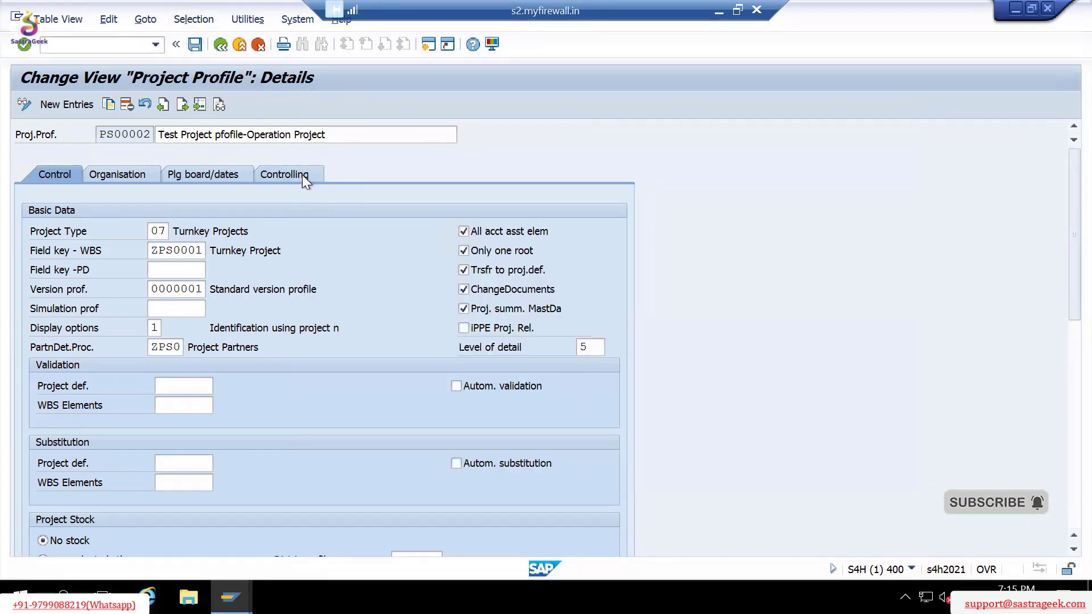
pyautogui.click(171, 387)
pyautogui.click(176, 407)
pyautogui.click(179, 389)
pyautogui.click(177, 409)
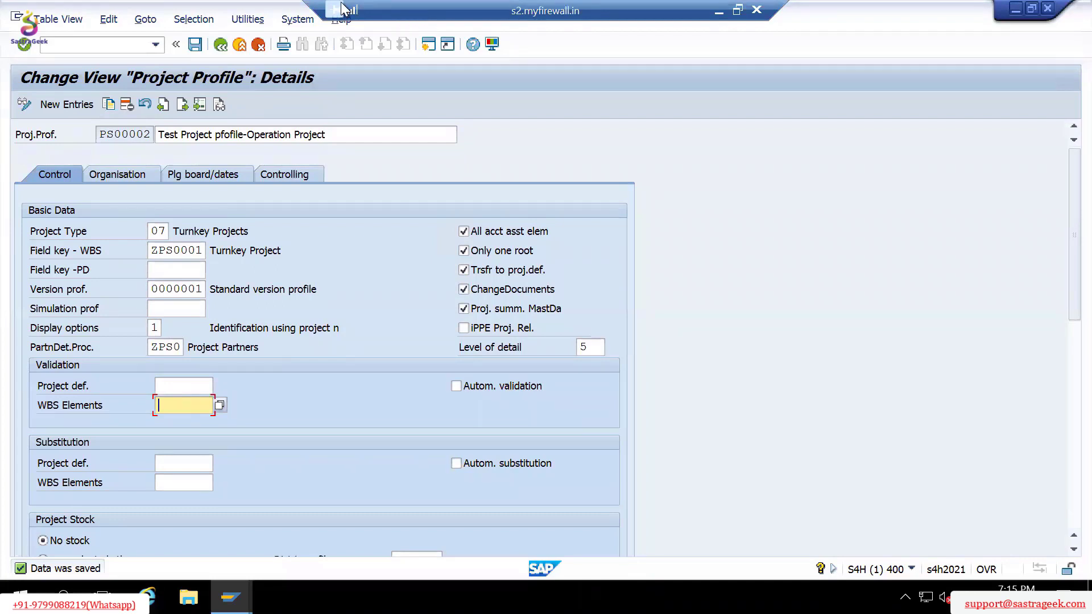
pyautogui.click(176, 387)
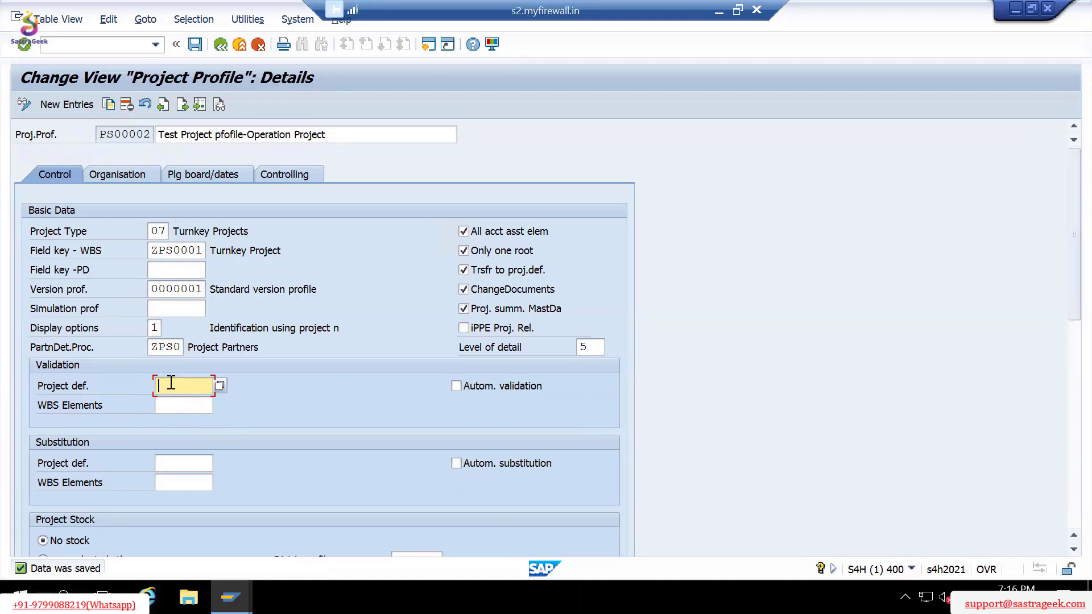
# Return to the IMG structure and collapse and reopen the Work Breakdown Structure (WBS) node.
pyautogui.click(220, 45)
pyautogui.click(223, 49)
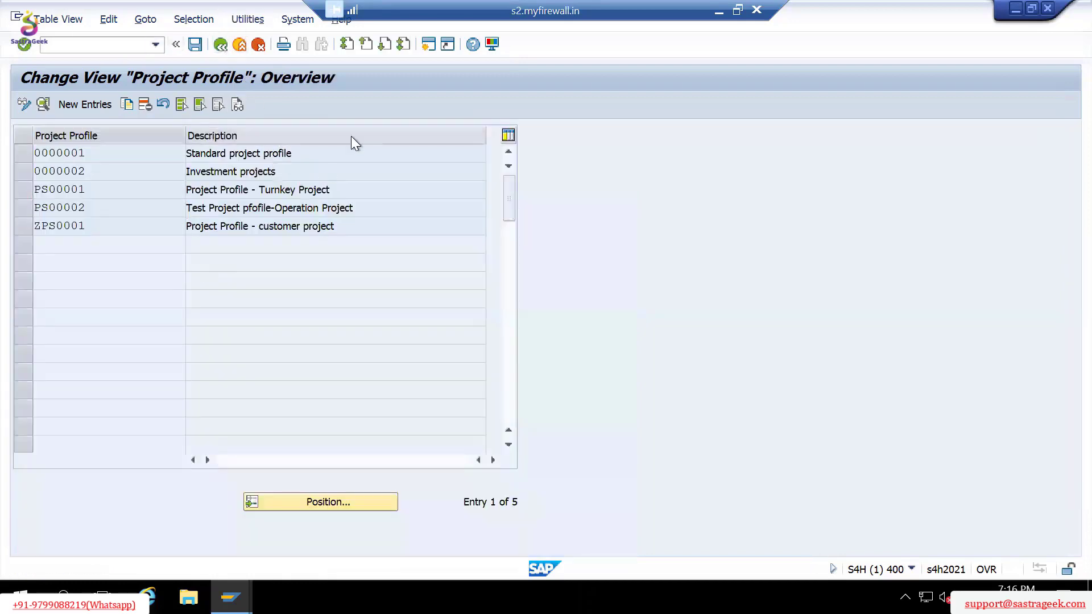
pyautogui.click(155, 401)
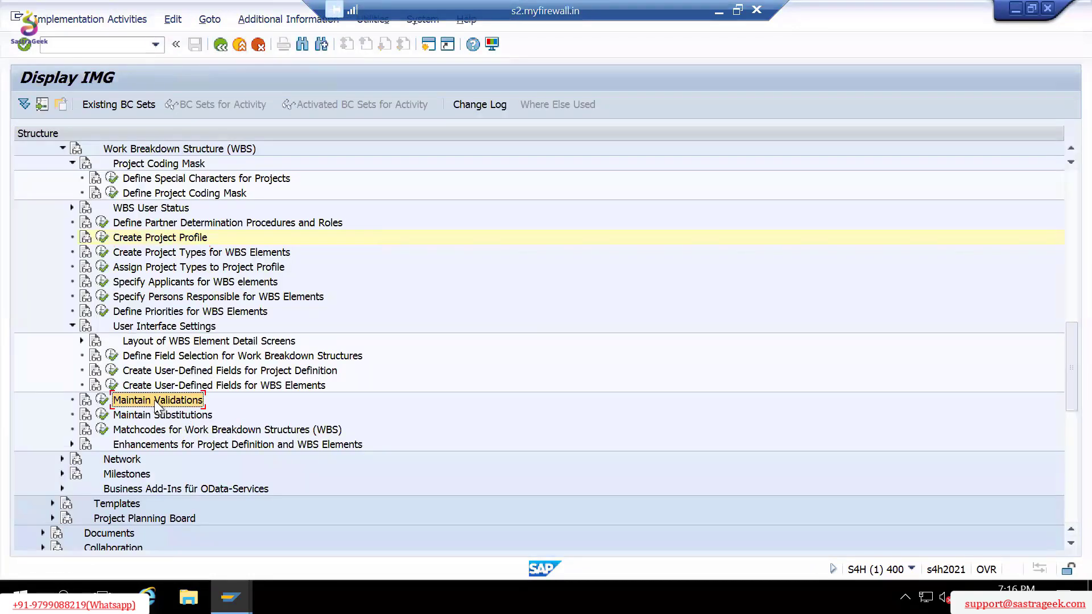
pyautogui.click(72, 326)
pyautogui.scroll(3, 133, 267)
pyautogui.scroll(2, 133, 268)
pyautogui.click(134, 267)
pyautogui.doubleClick(133, 267)
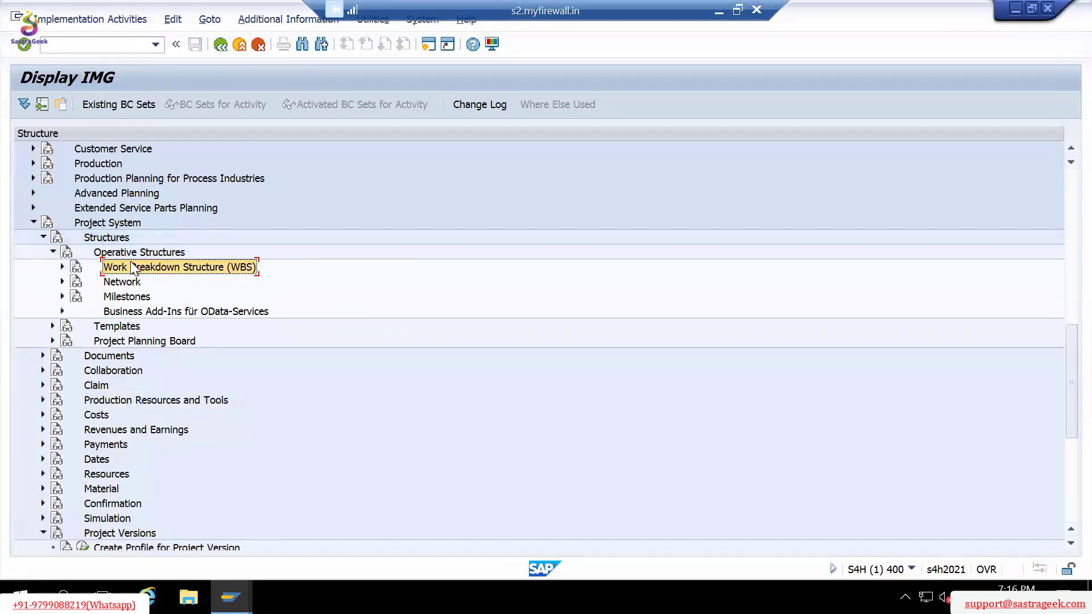
pyautogui.doubleClick(133, 268)
# Locate the Maintain Validations activity under Work Breakdown Structure (WBS) and execute it.
pyautogui.press('Down')
pyautogui.press('Left')
pyautogui.press('Down')
pyautogui.press('Down')
pyautogui.press('Down')
pyautogui.press('Down')
pyautogui.press('Down')
pyautogui.press('Down')
pyautogui.press('Down')
pyautogui.press('Down')
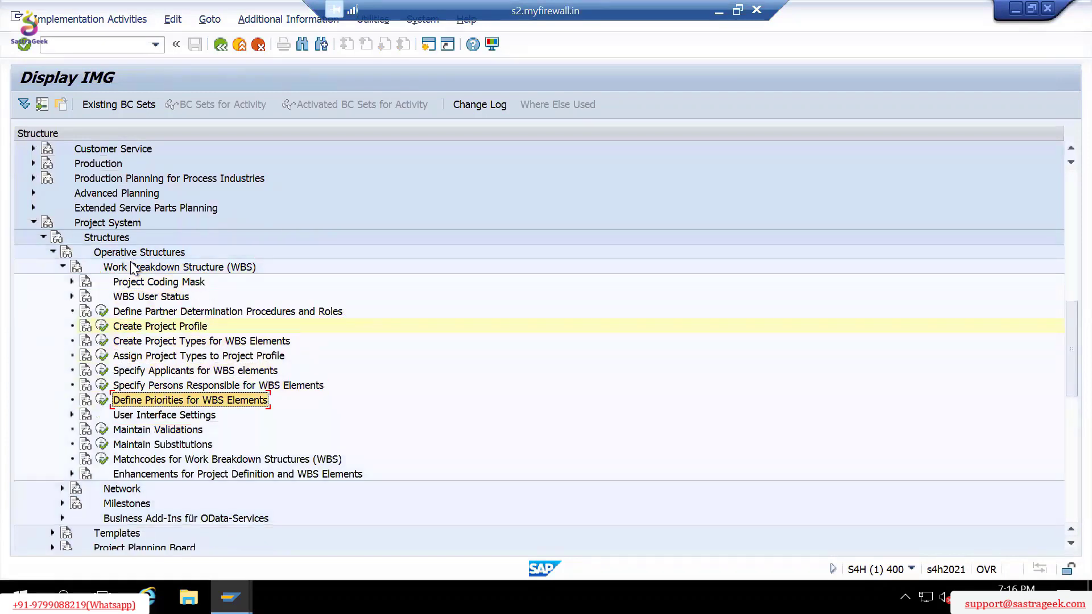
pyautogui.press('Down')
pyautogui.press('Down')
pyautogui.press('Down')
pyautogui.press('Down')
pyautogui.press('Up')
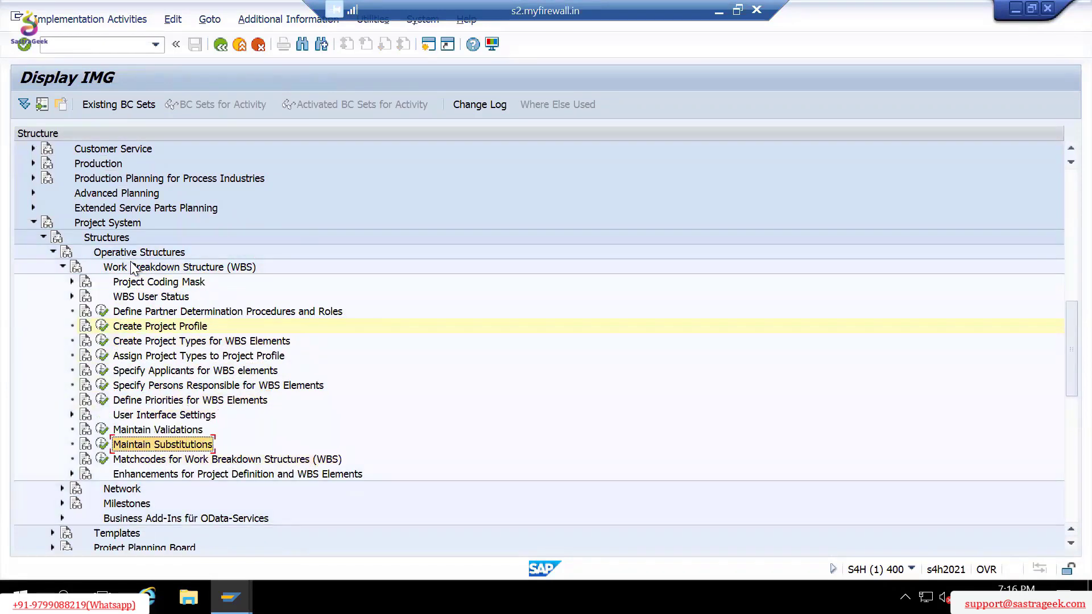
pyautogui.press('Up')
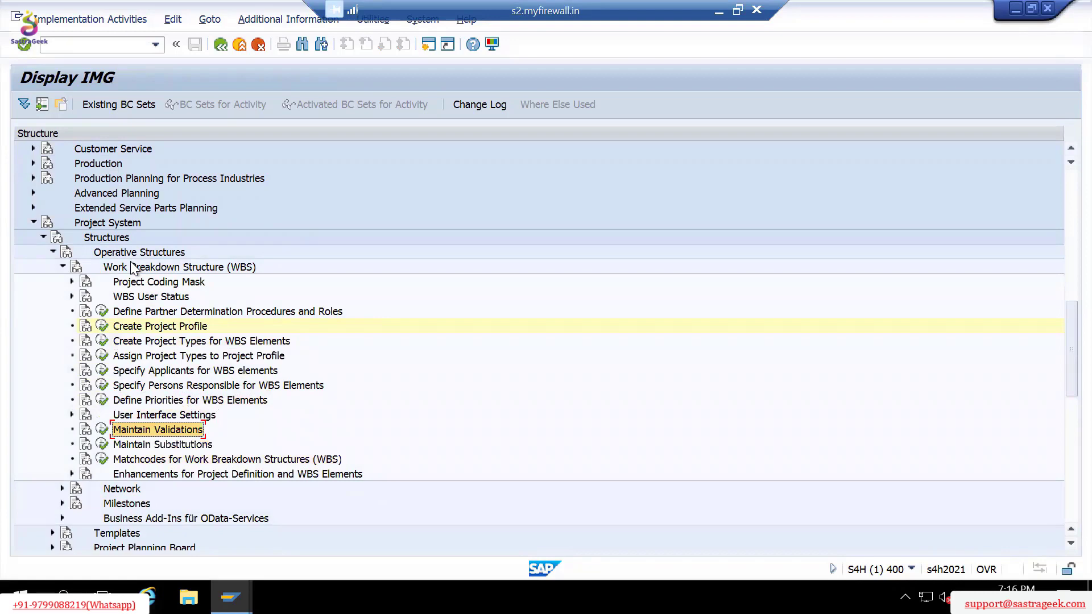
pyautogui.click(103, 430)
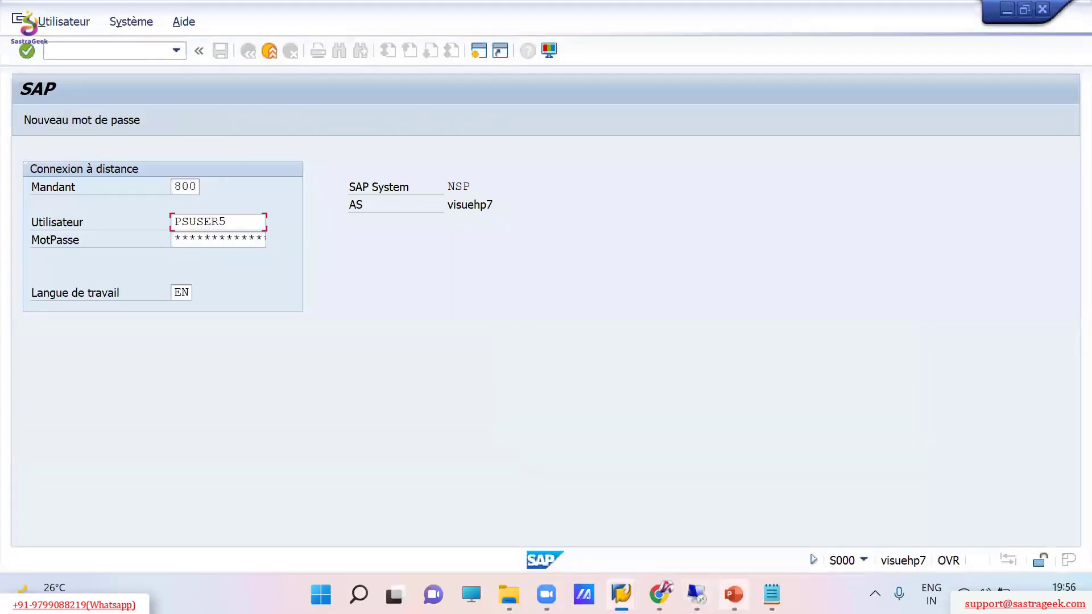
# Switch to PowerPoint and create a new blank presentation.
pyautogui.click(734, 595)
pyautogui.click(33, 41)
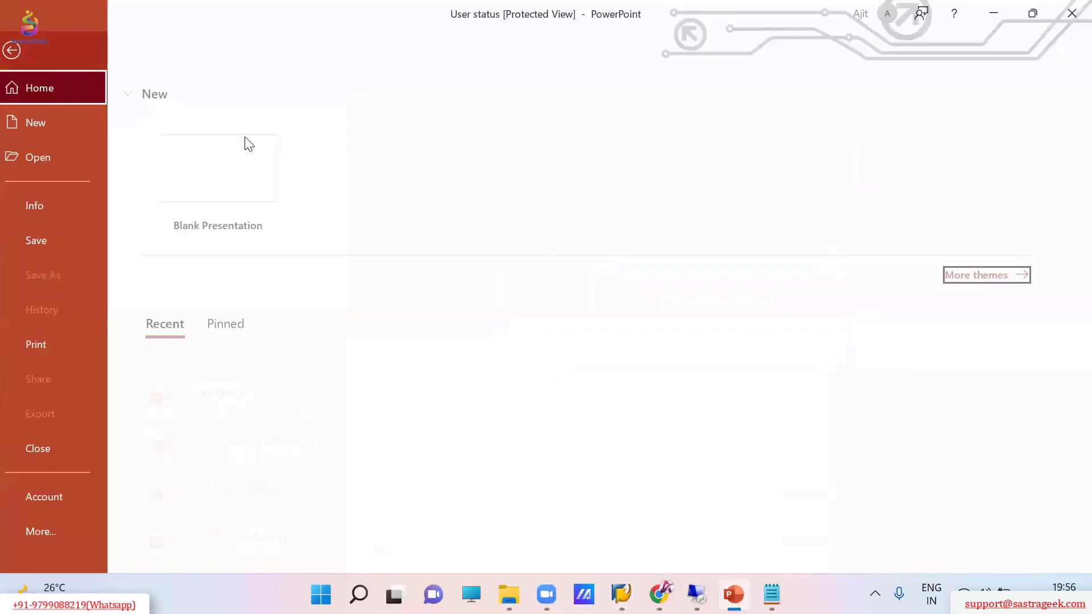
pyautogui.click(229, 175)
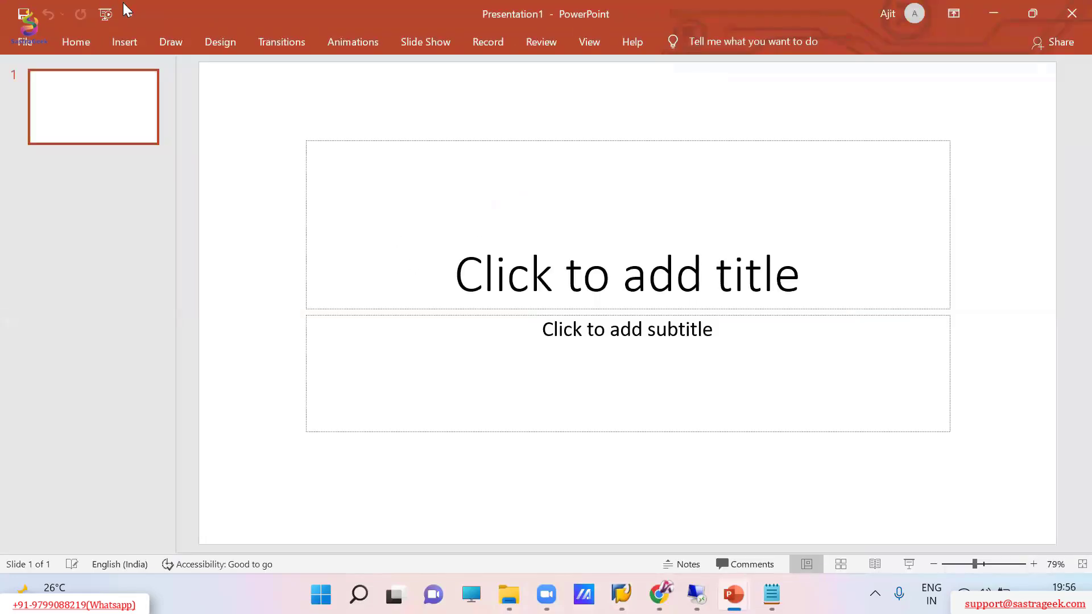
# Add a second slide with a blank layout to the new presentation.
pyautogui.click(70, 40)
pyautogui.click(105, 108)
pyautogui.click(141, 343)
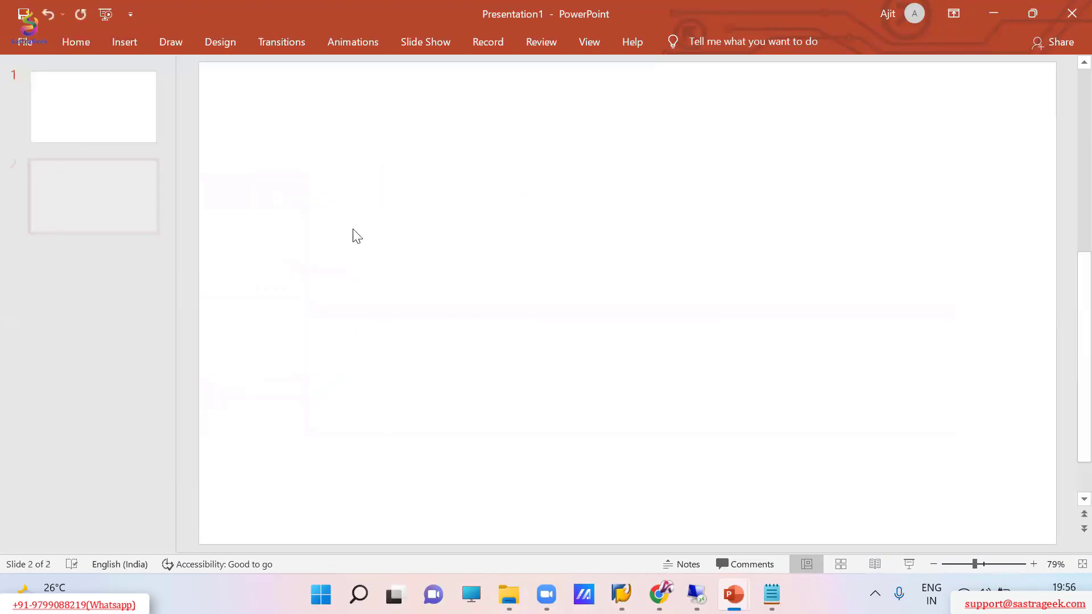
# Delete the title slide so that only the blank slide remains in the presentation.
pyautogui.rightClick(93, 116)
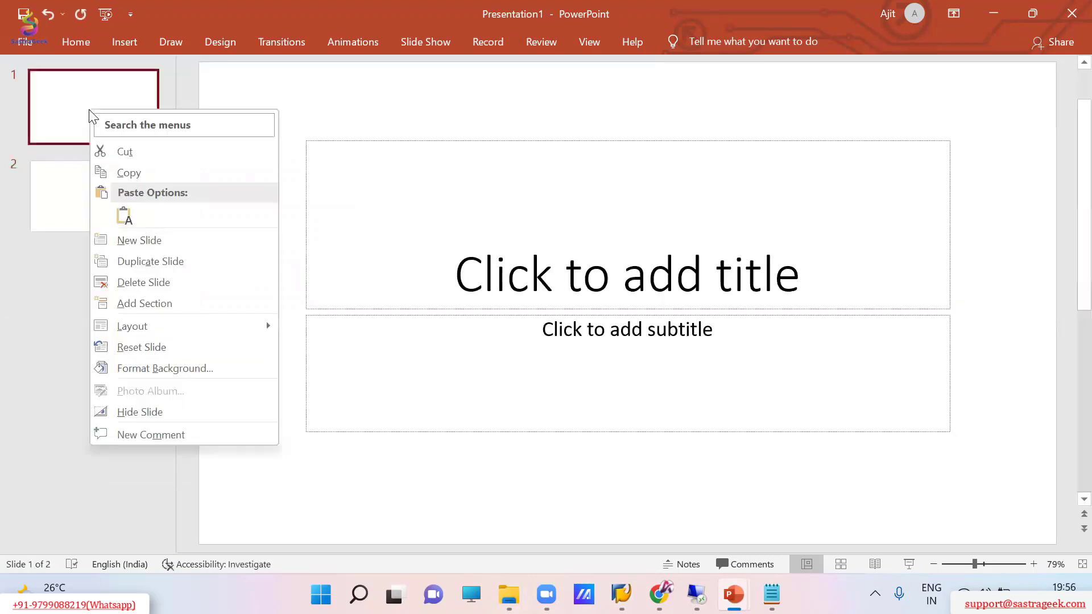
pyautogui.click(149, 284)
# Draw a rectangle labelled "Project Type" on the blank slide and place it near the slide's upper-left corner.
pyautogui.click(71, 39)
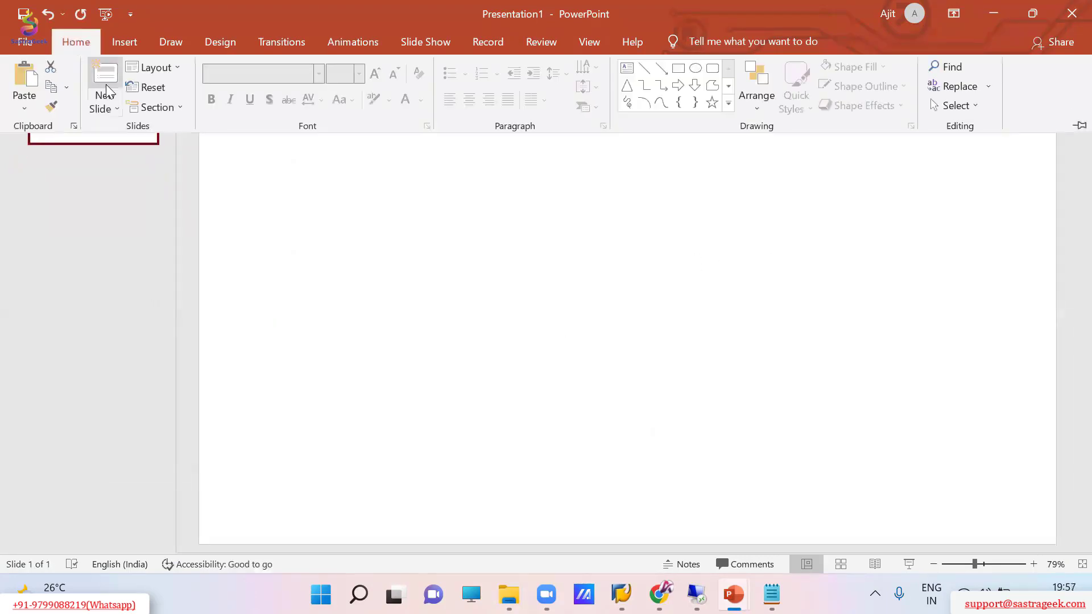
pyautogui.click(162, 42)
pyautogui.click(114, 50)
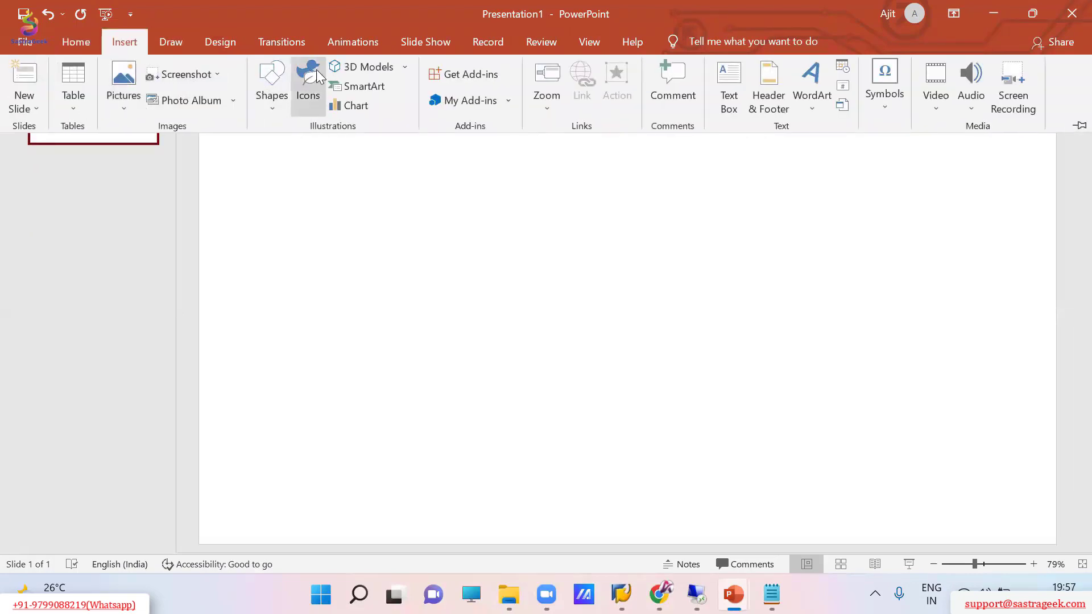
pyautogui.click(272, 94)
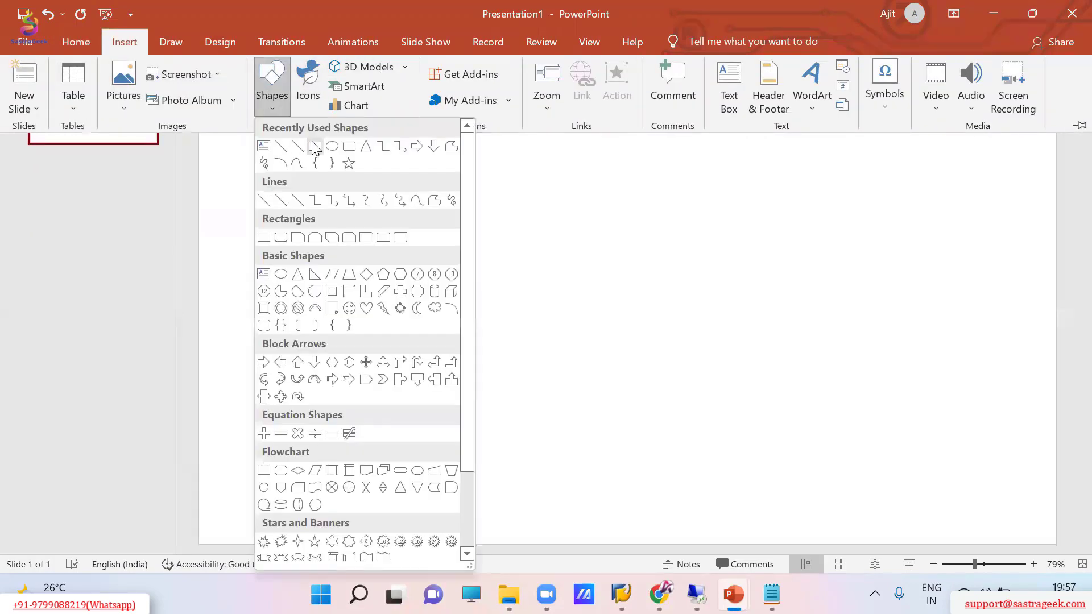
pyautogui.click(312, 143)
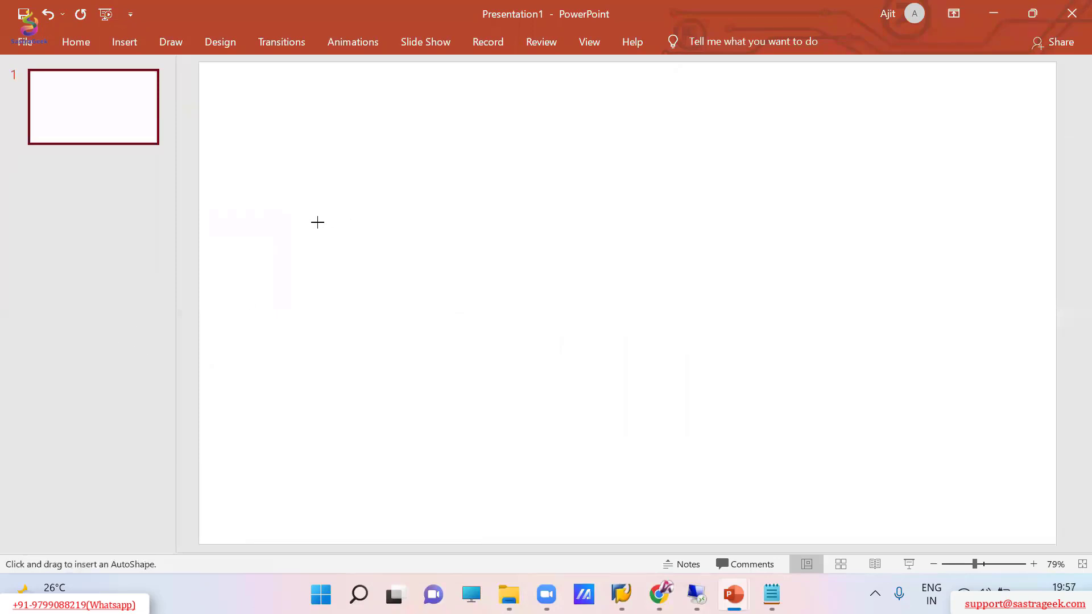
pyautogui.moveTo(267, 199); pyautogui.dragTo(462, 288)
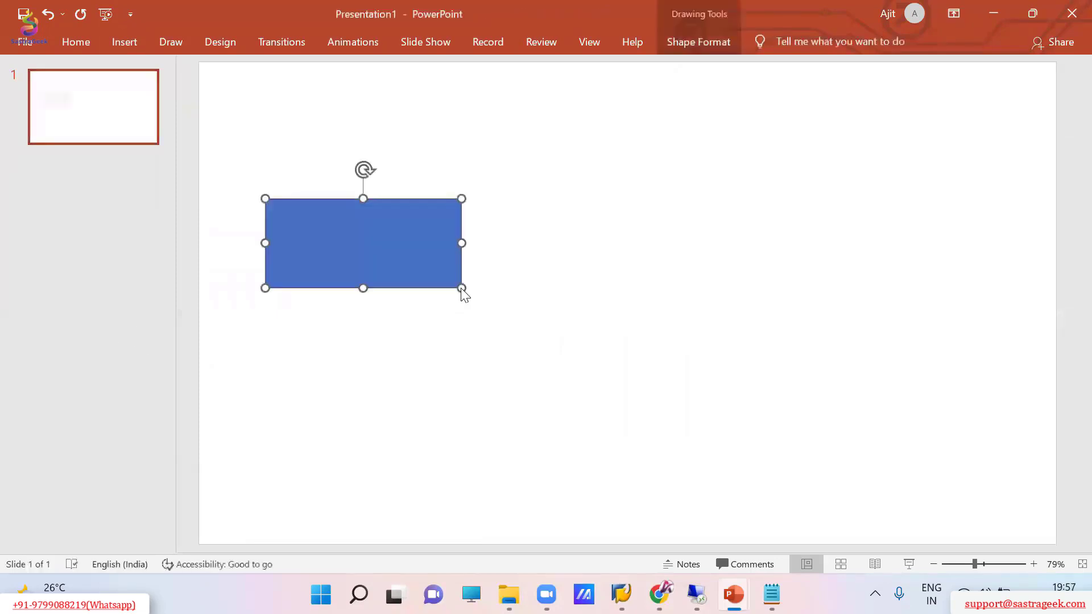
pyautogui.write('Project')
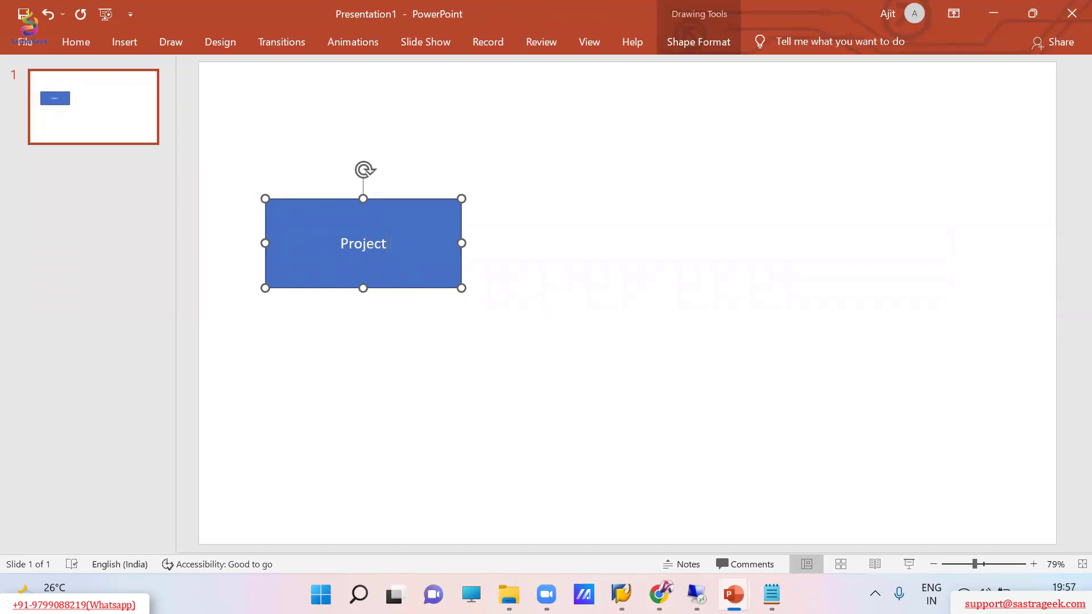
pyautogui.write('Type')
pyautogui.moveTo(389, 200); pyautogui.dragTo(381, 113)
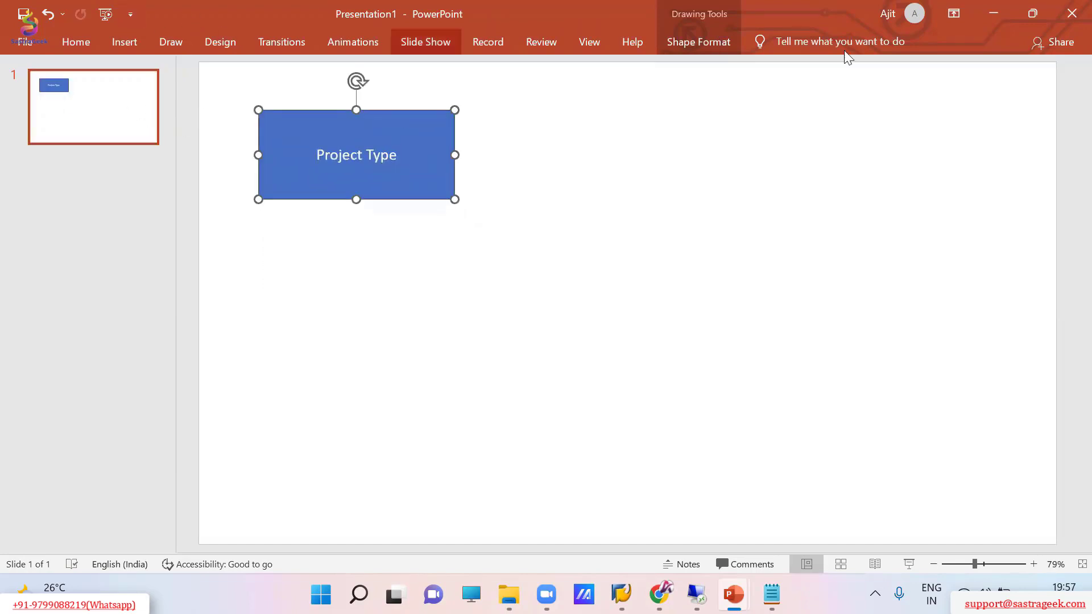
# Add a rectangle about 10.1 cm wide and 3.5 cm high, level with the Project Type box on the slide's right side, labelled "Coding mask".
pyautogui.click(697, 43)
pyautogui.click(68, 71)
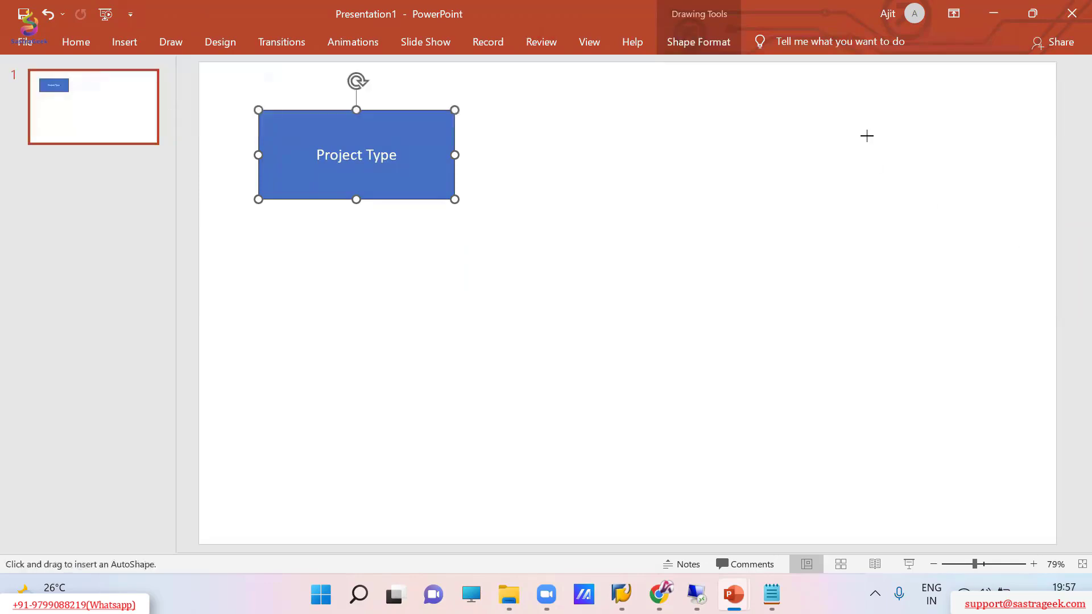
pyautogui.moveTo(689, 111); pyautogui.dragTo(944, 199)
pyautogui.write('Codin')
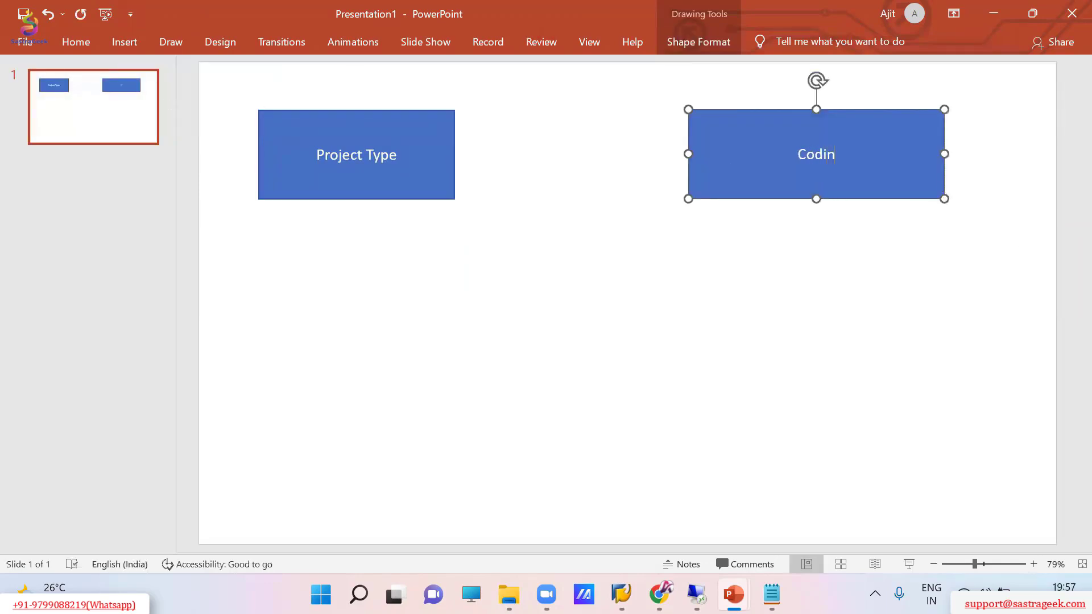
pyautogui.write('g mask')
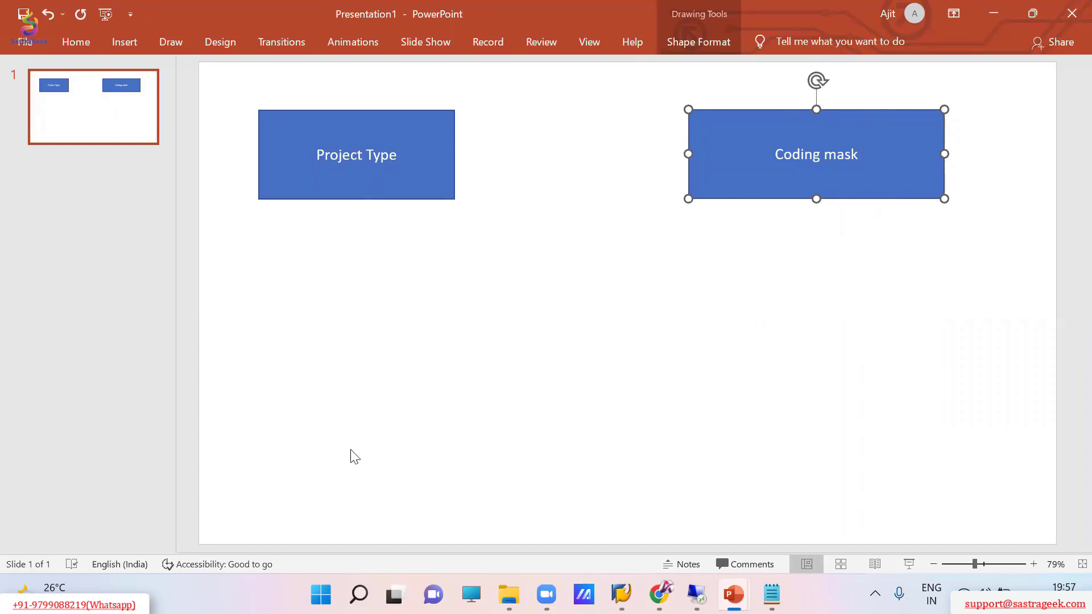
# Draw a rectangle below the Project Type box and label it "Turnkey Project".
pyautogui.click(677, 48)
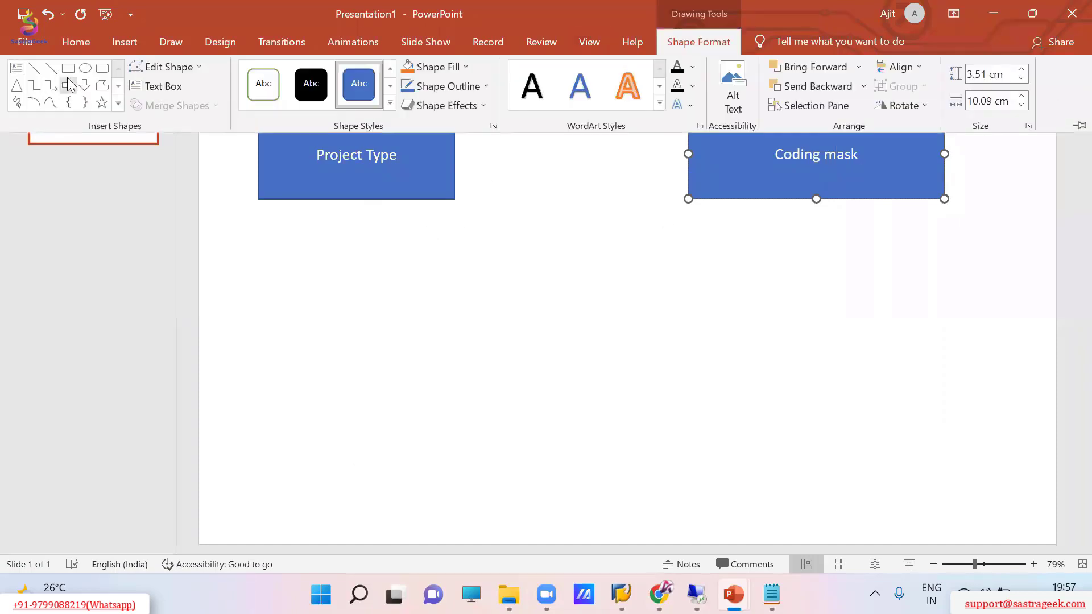
pyautogui.click(70, 86)
pyautogui.moveTo(269, 255); pyautogui.dragTo(464, 350)
pyautogui.write('Ty')
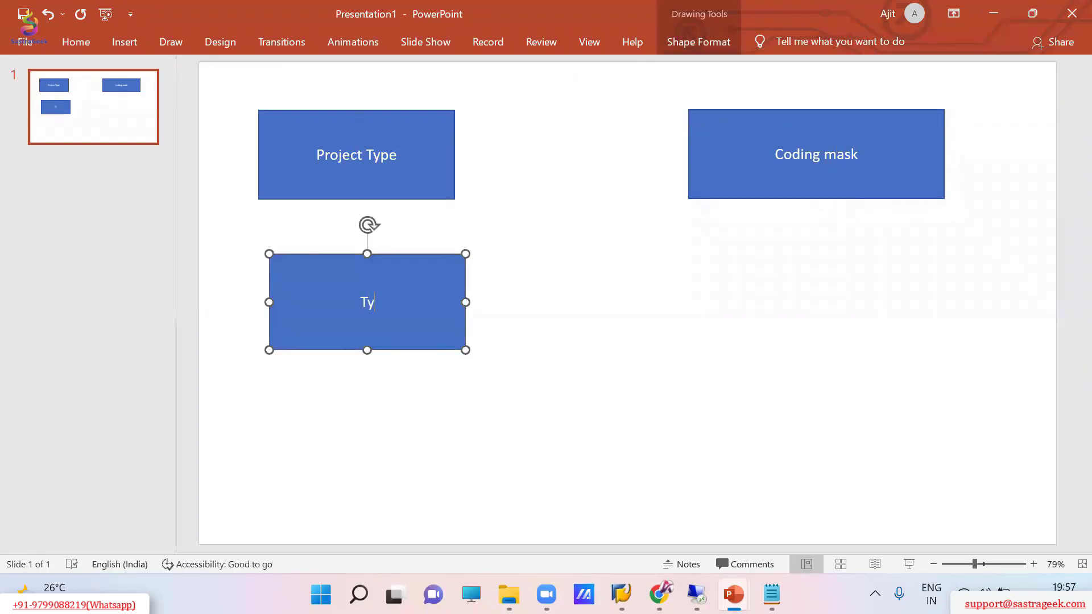
pyautogui.write('rnkey Project')
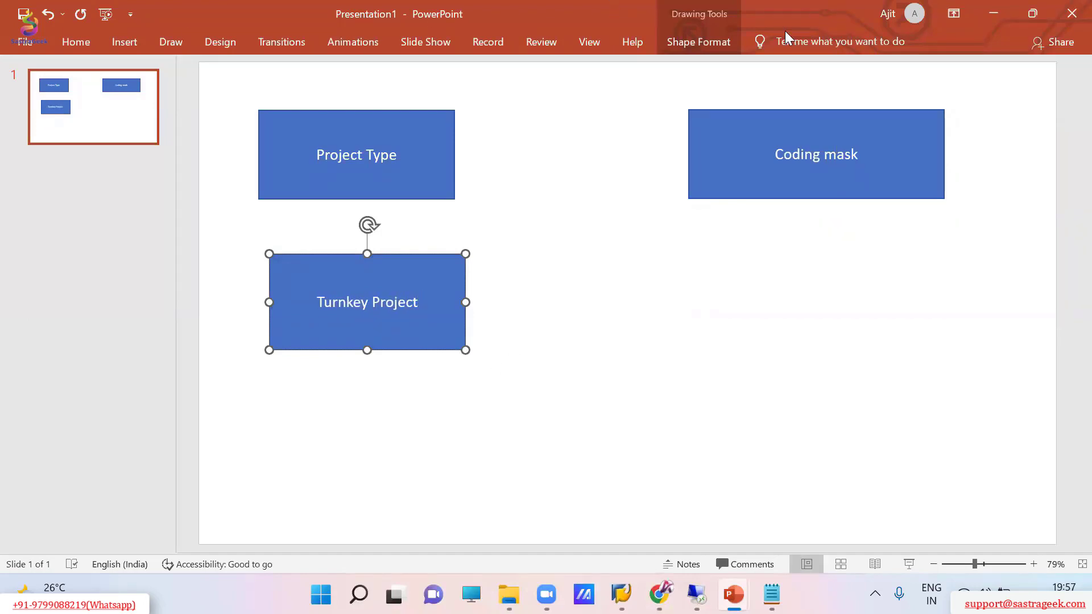
# Draw a rectangle below the Coding mask box and label it "Project Id = T".
pyautogui.click(681, 42)
pyautogui.click(68, 69)
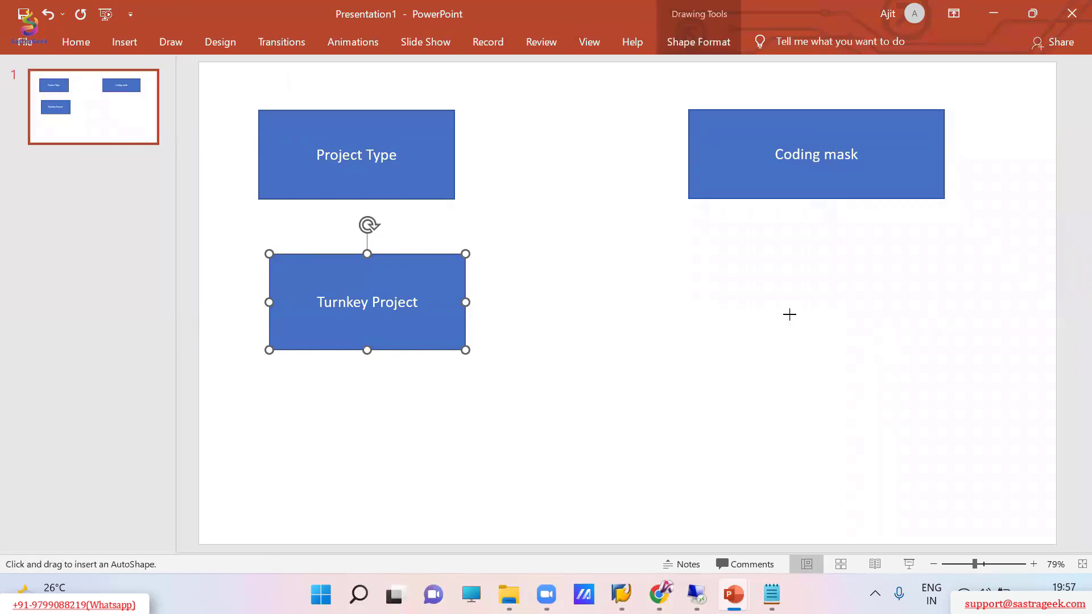
pyautogui.moveTo(685, 261); pyautogui.dragTo(936, 379)
pyautogui.write('Project Id -')
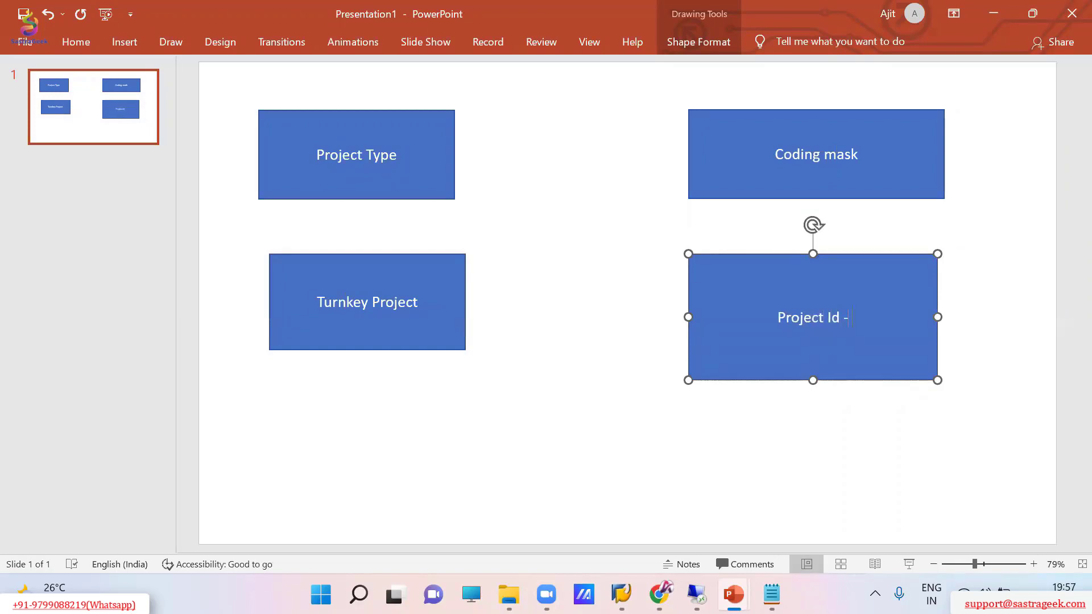
pyautogui.press('BackSpace')
pyautogui.write('= T')
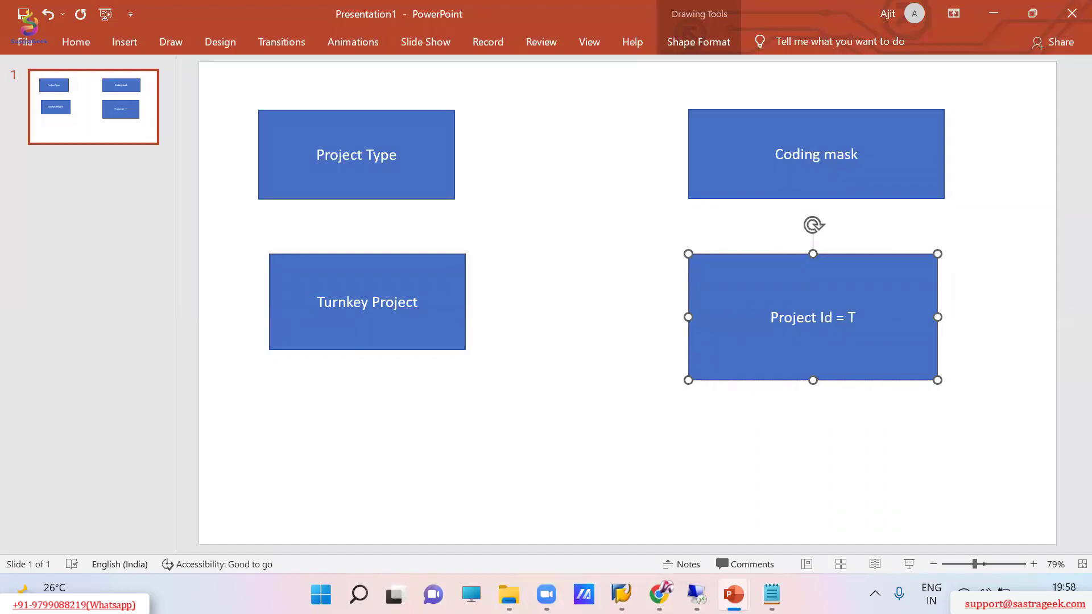
# Add a rectangle about 7.7 cm wide and 2.3 cm high below the Turnkey Project box, labelled "Capex Project".
pyautogui.click(680, 52)
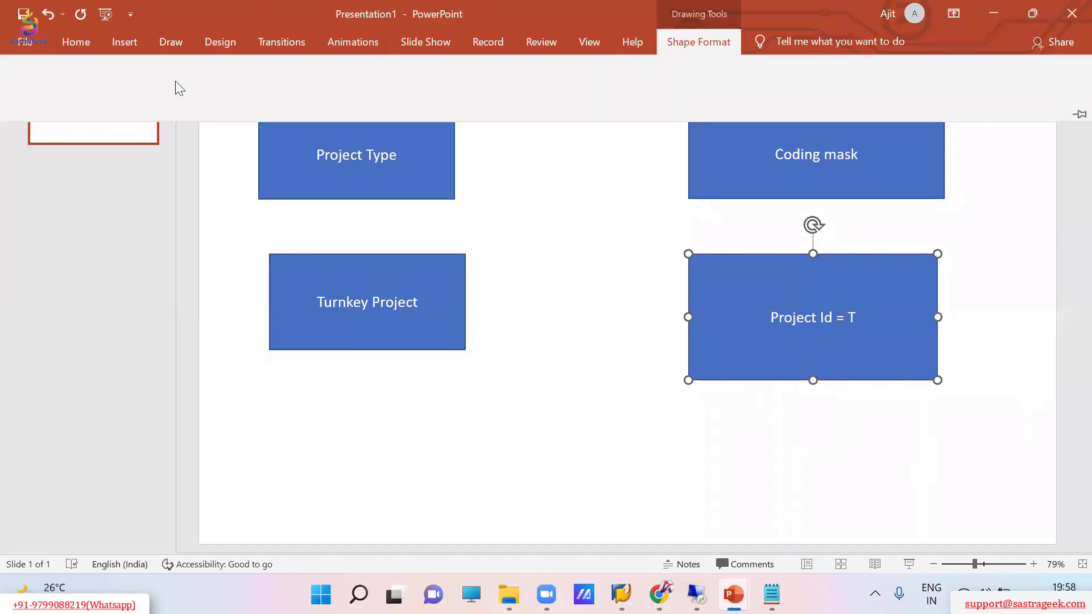
pyautogui.click(67, 70)
pyautogui.moveTo(269, 383); pyautogui.dragTo(465, 441)
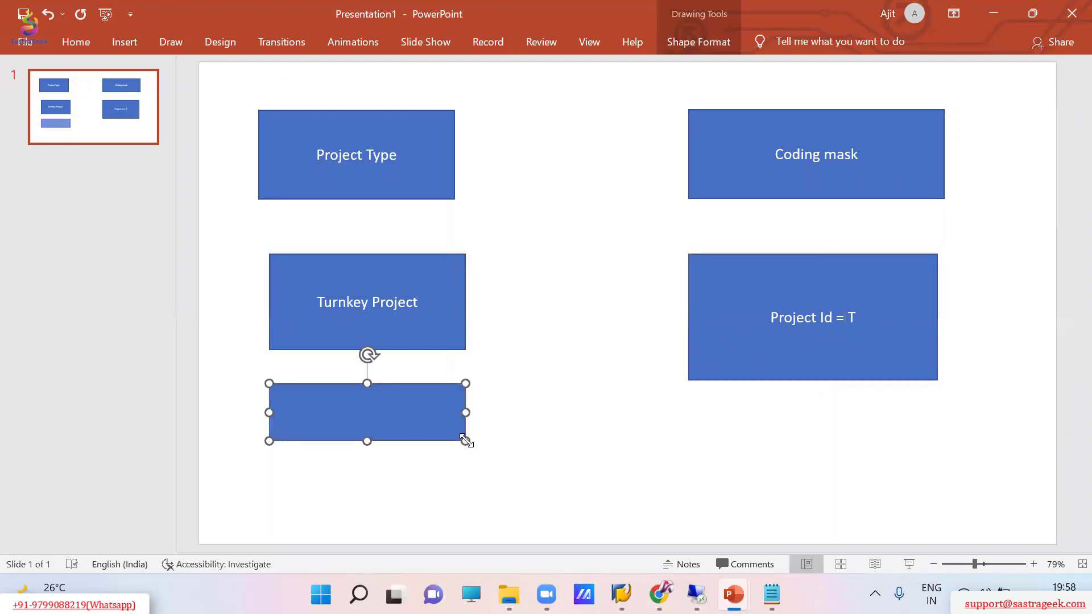
pyautogui.write('Capex Project')
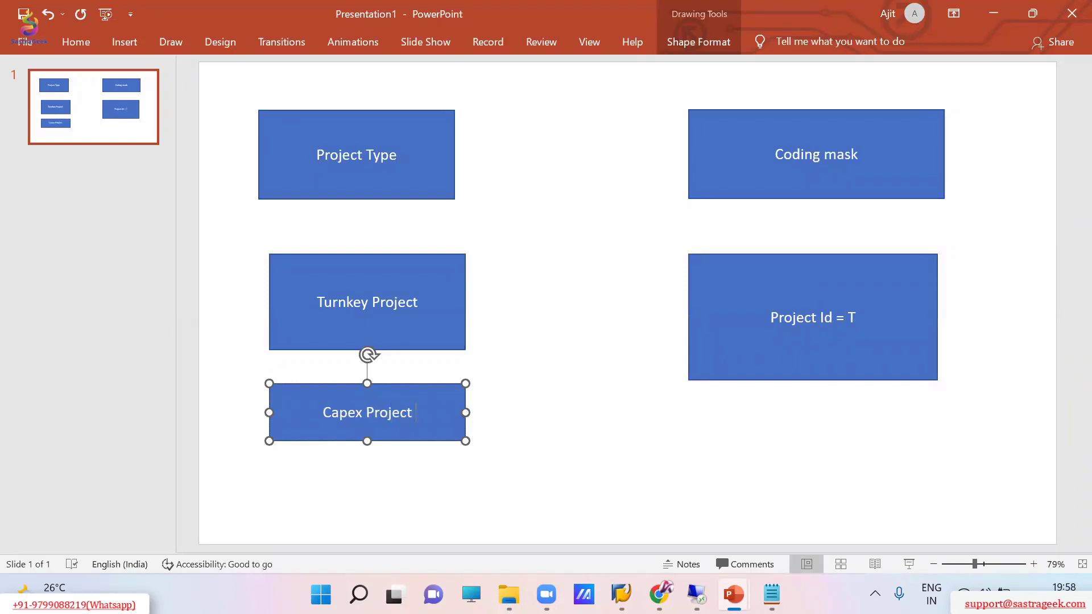
# Draw a rectangle below the "Project Id = T" box, level with Capex Project, and label it "Project ID = C".
pyautogui.click(695, 42)
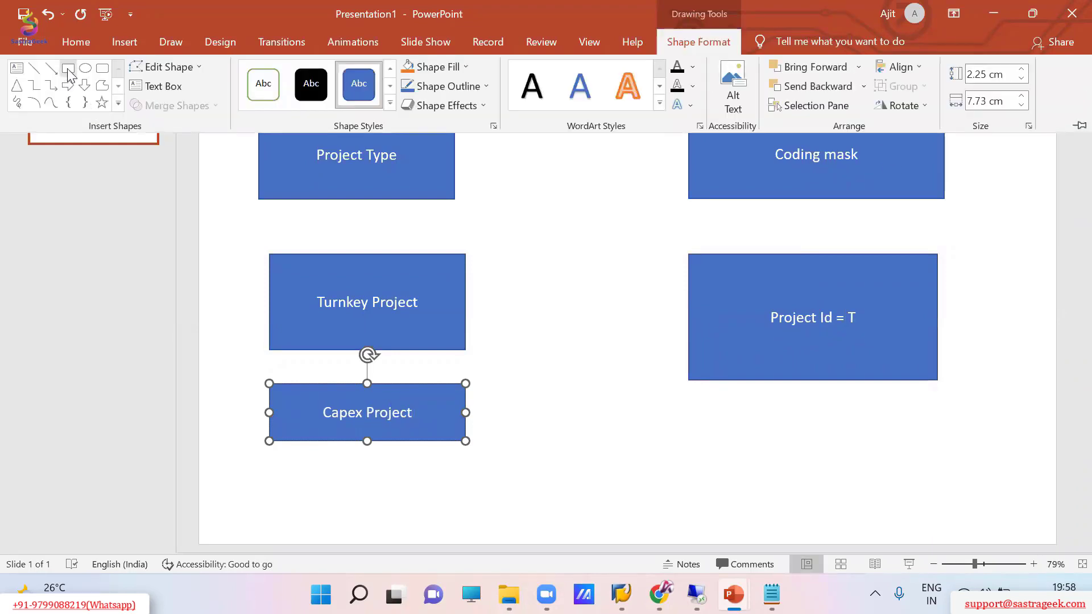
pyautogui.click(68, 69)
pyautogui.moveTo(682, 398); pyautogui.dragTo(941, 445)
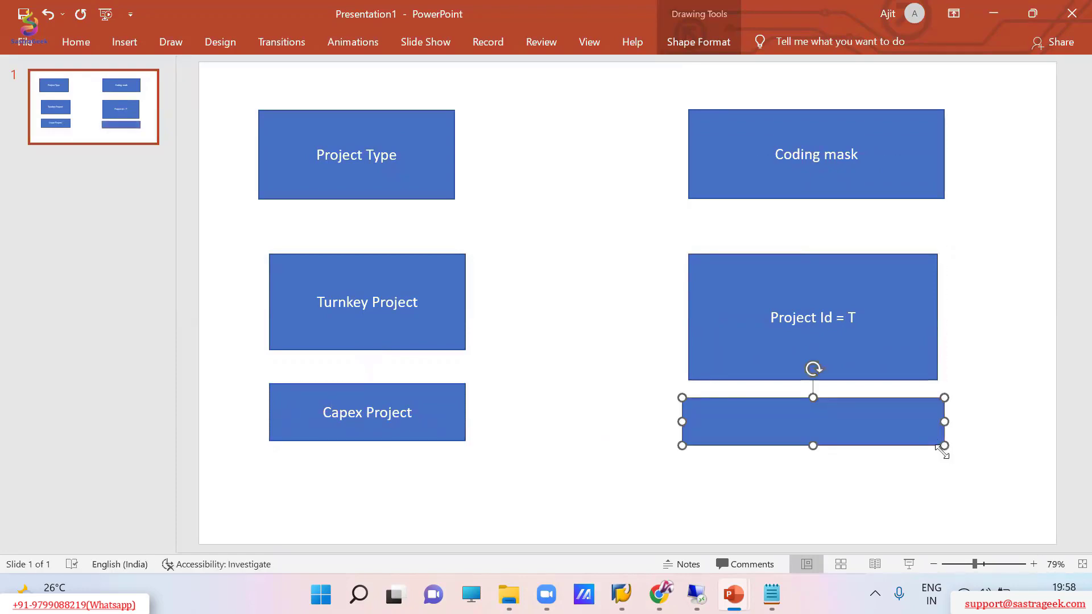
pyautogui.write('Project')
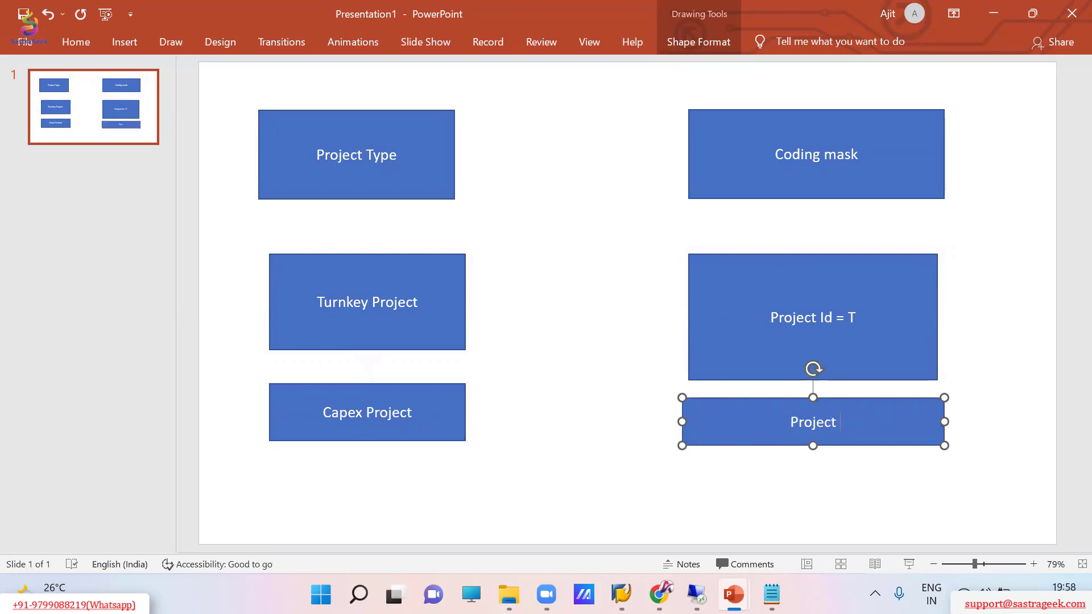
pyautogui.write(' ID = C')
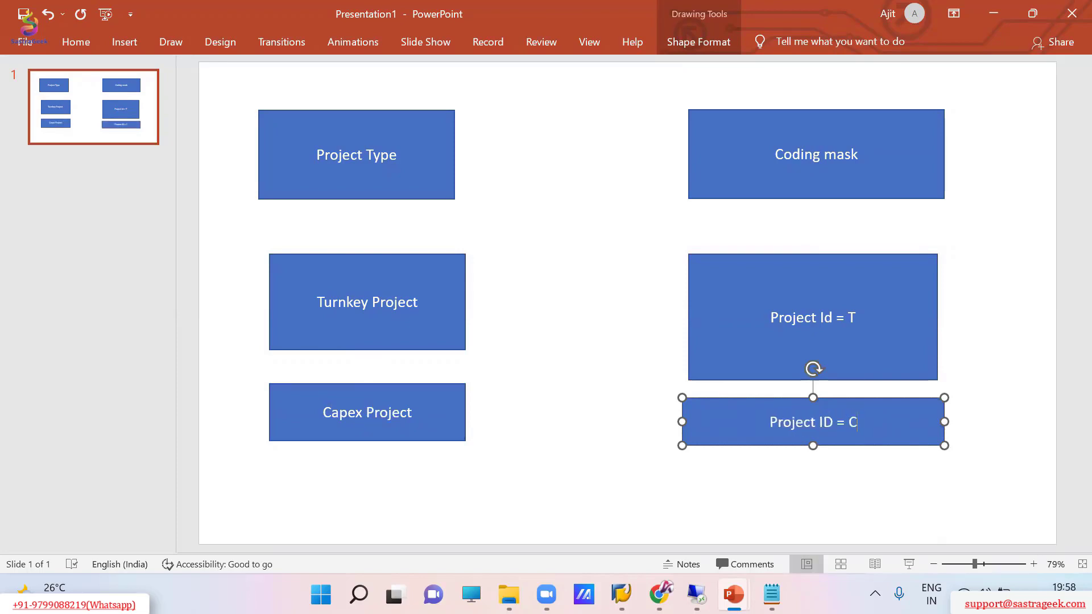
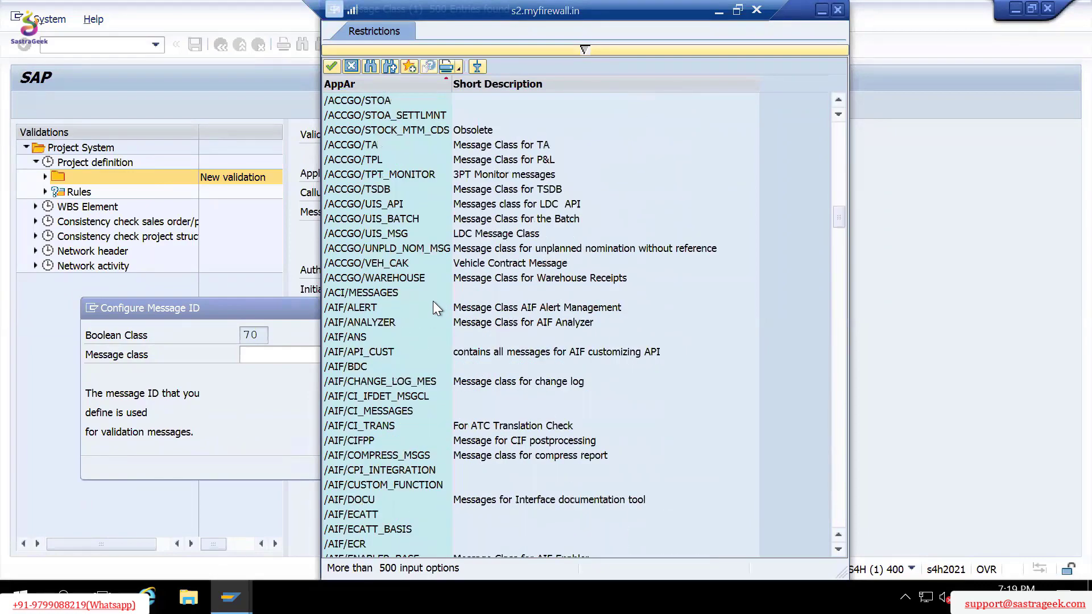
# Assign the message class with the description Master Project Alert Messages to the new project definition validation.
pyautogui.scroll(-20, 430, 307)
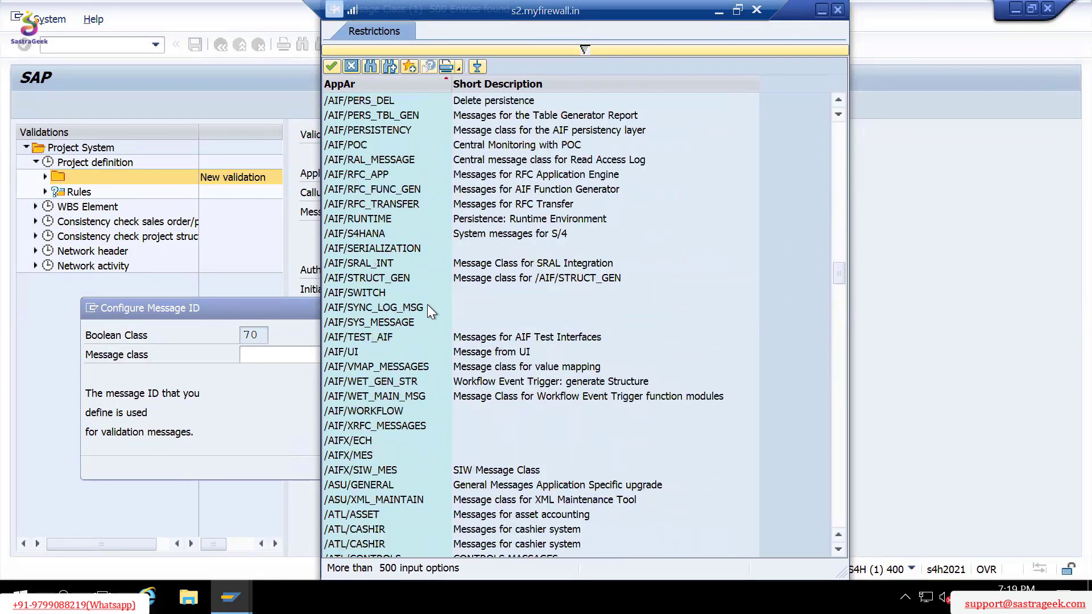
pyautogui.scroll(-18, 428, 307)
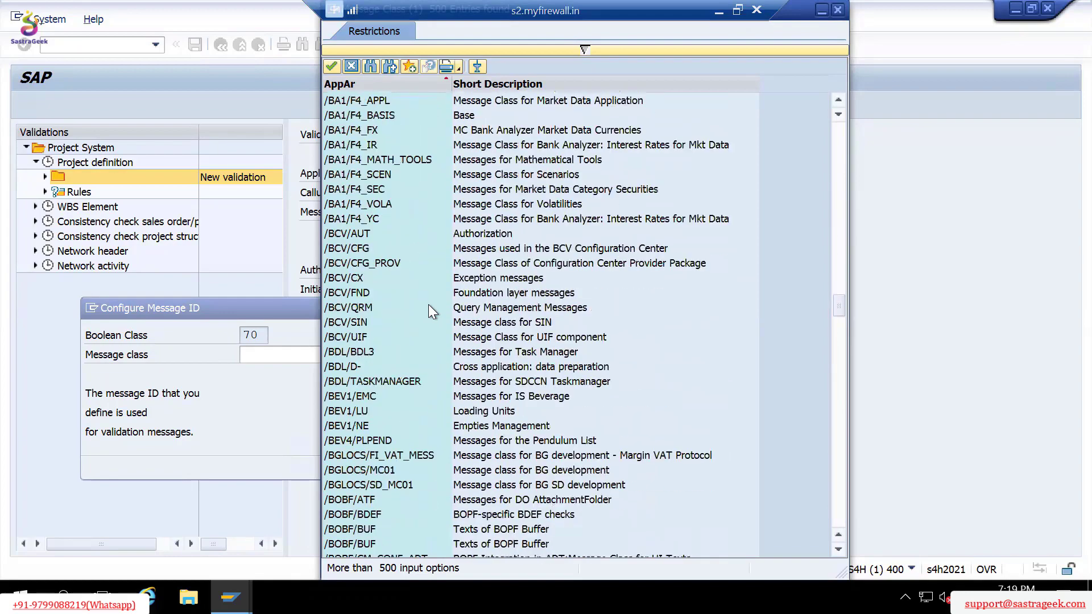
pyautogui.scroll(-20, 428, 304)
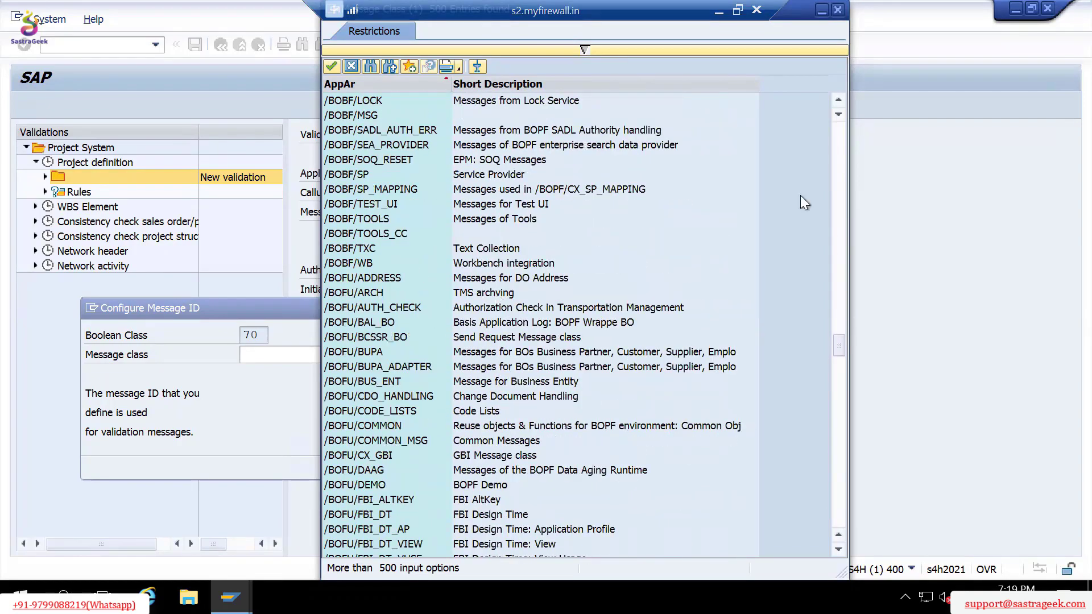
pyautogui.scroll(5, 837, 302)
pyautogui.moveTo(837, 330); pyautogui.dragTo(847, 469)
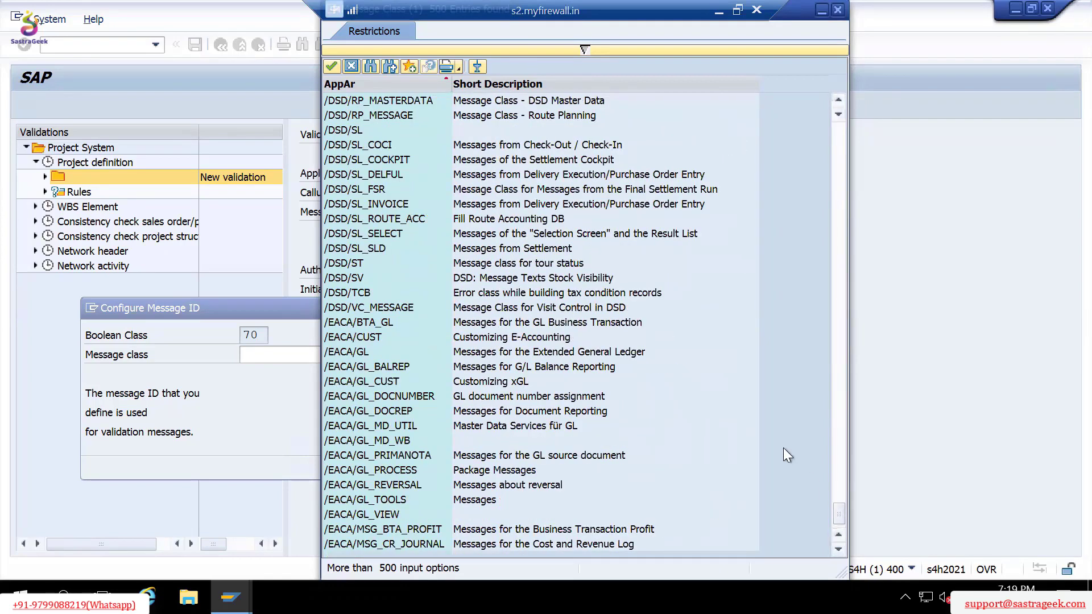
pyautogui.scroll(1, 600, 364)
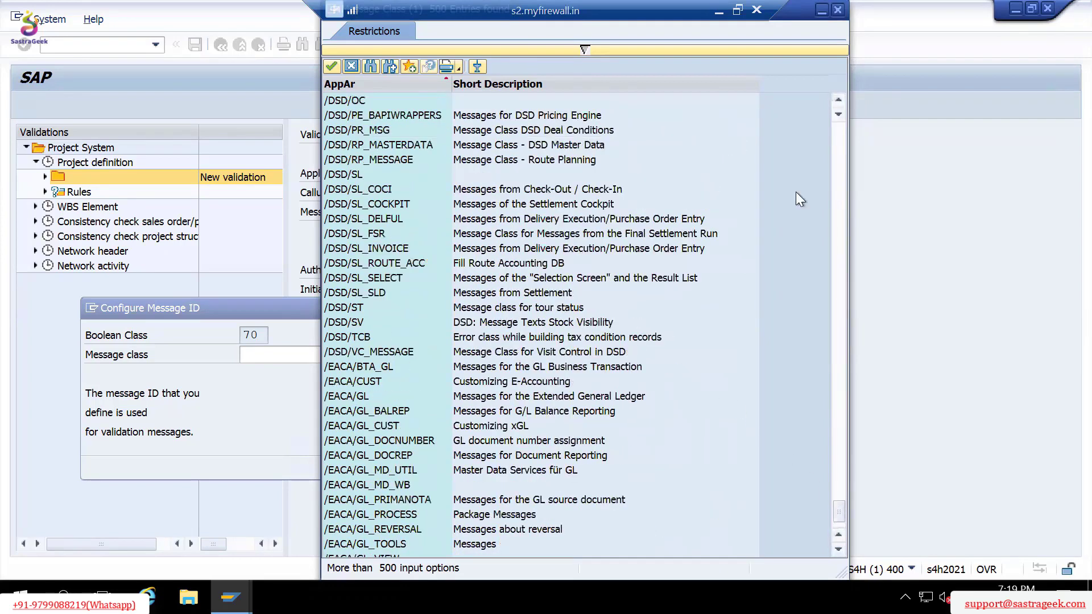
pyautogui.click(838, 145)
pyautogui.click(838, 146)
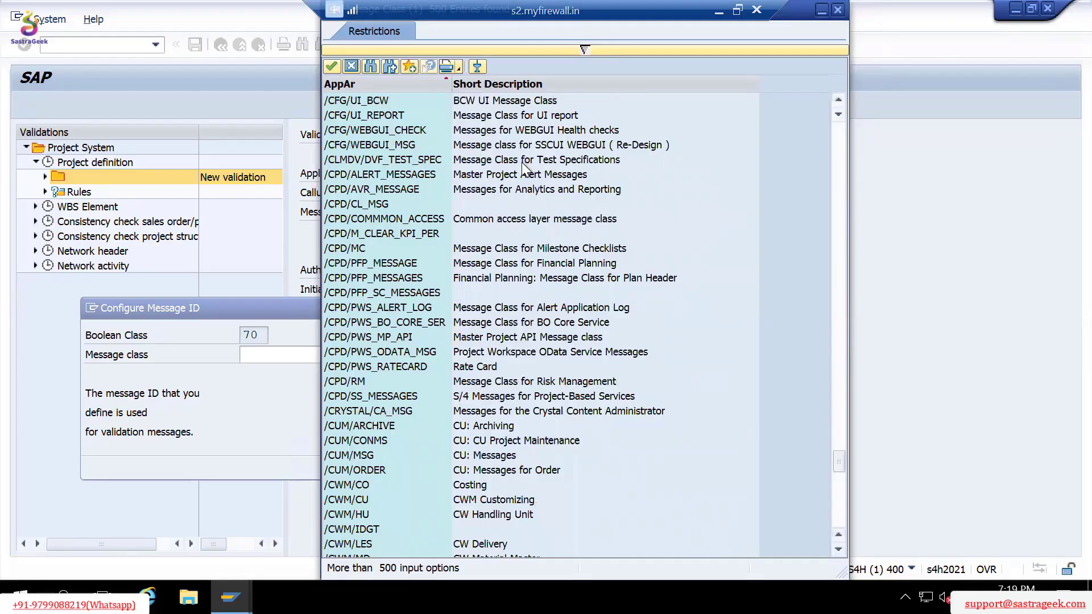
pyautogui.click(410, 176)
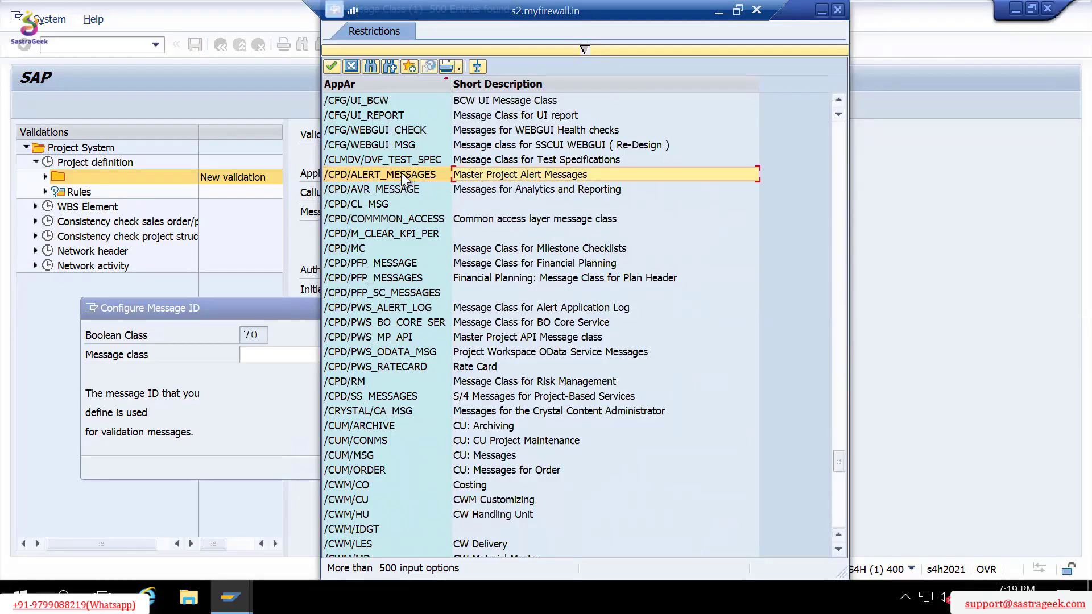
pyautogui.scroll(8, 402, 177)
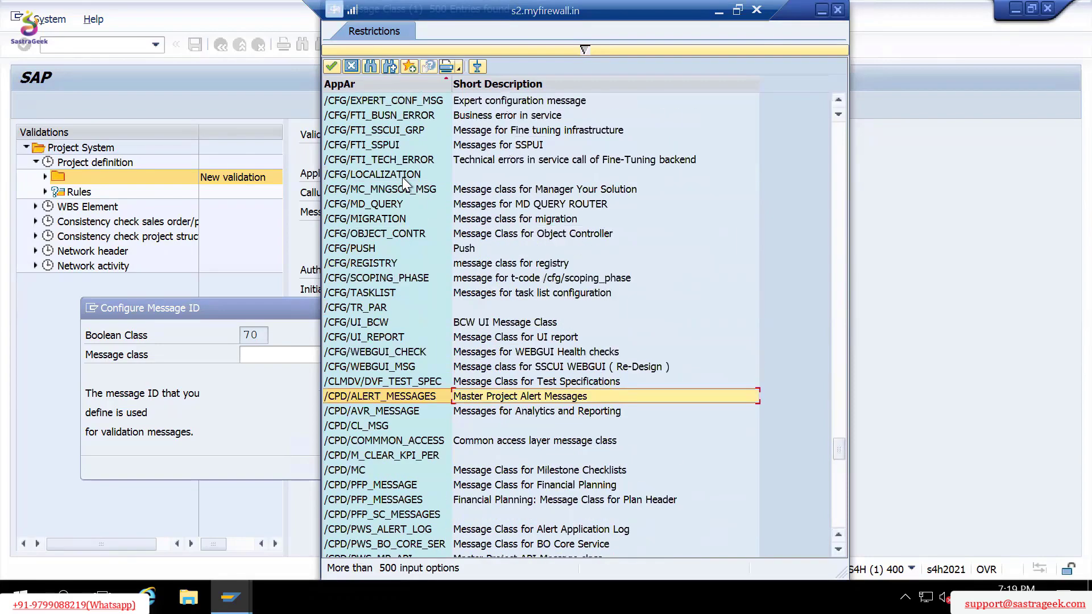
pyautogui.scroll(13, 407, 183)
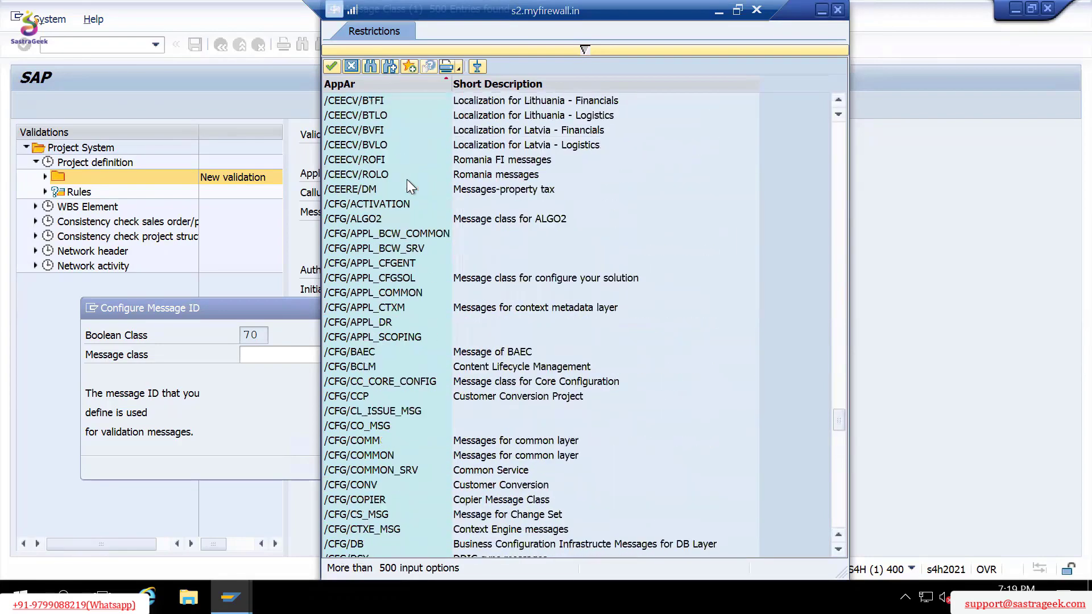
pyautogui.scroll(3, 407, 187)
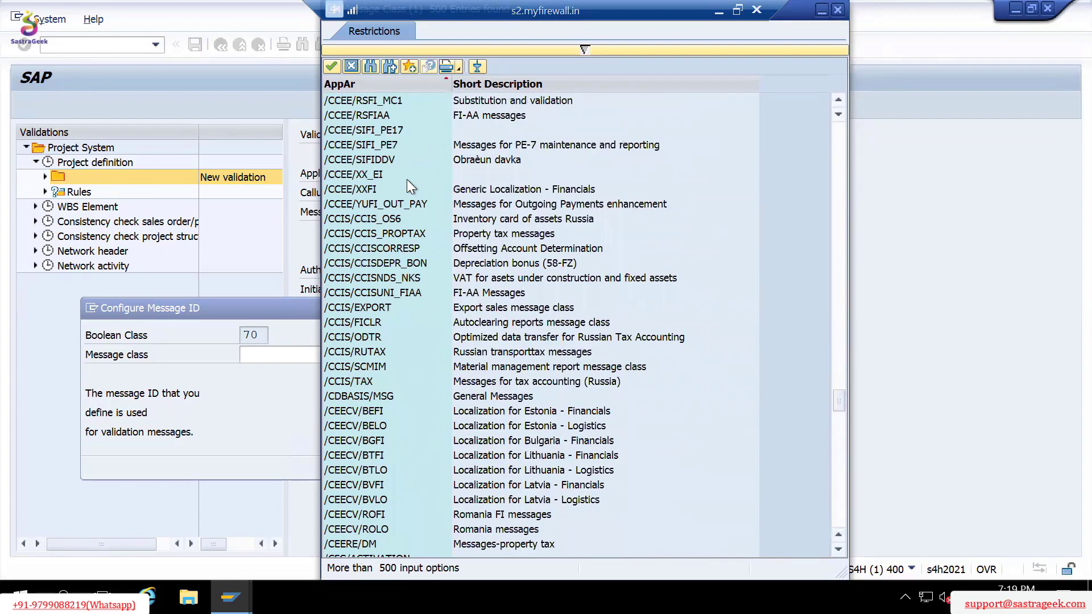
pyautogui.scroll(-9, 670, 284)
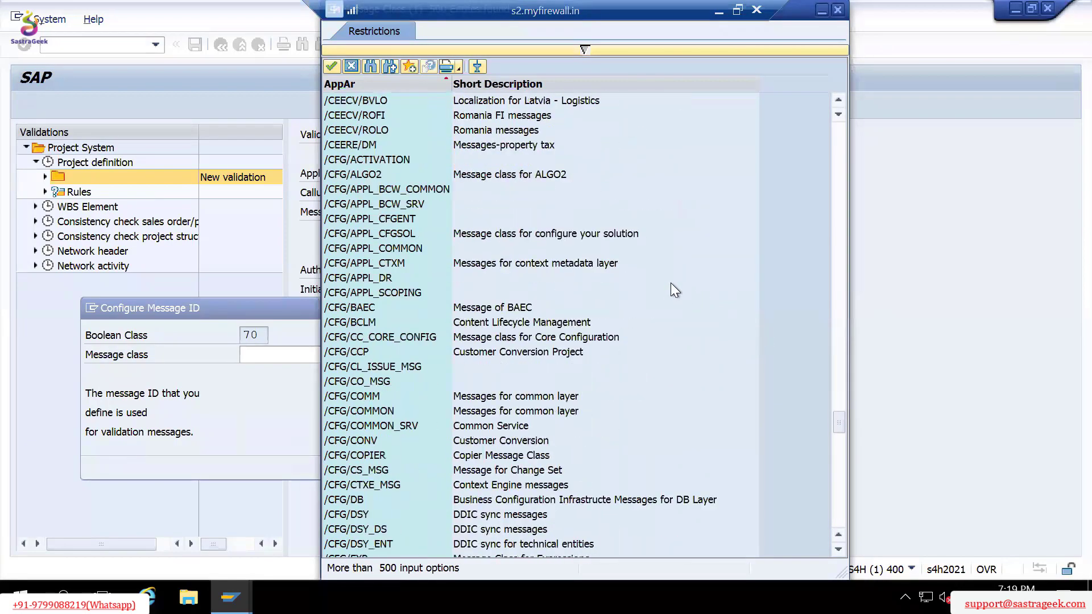
pyautogui.scroll(-16, 670, 283)
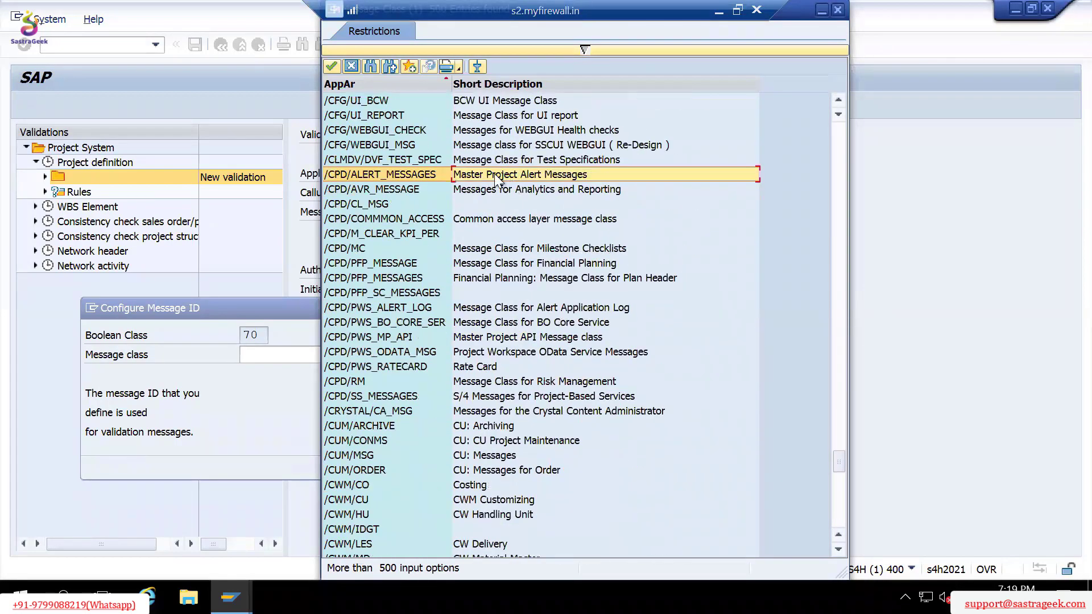
pyautogui.doubleClick(496, 176)
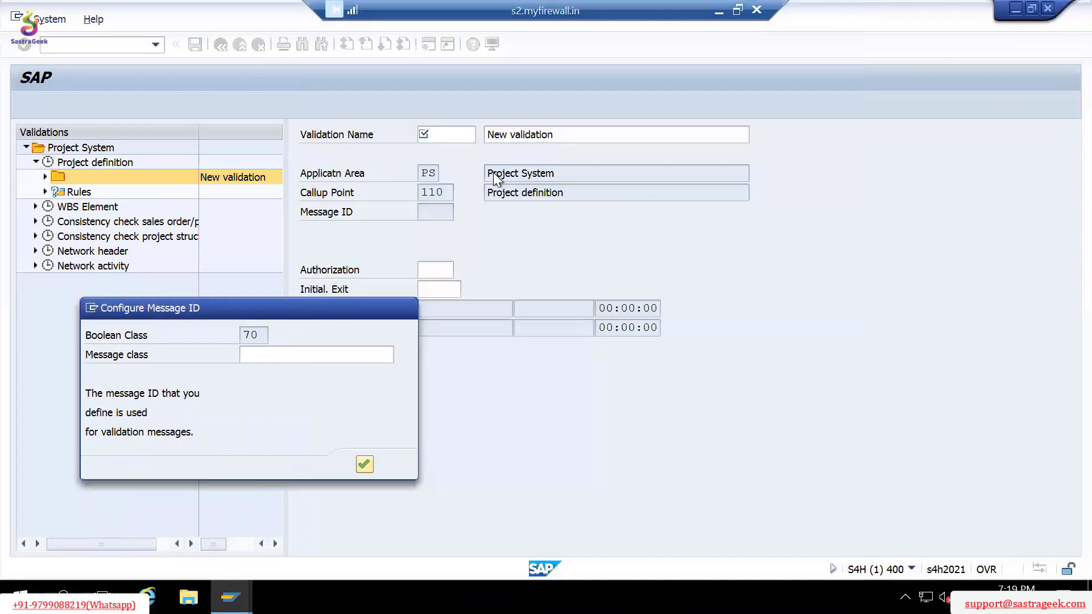
pyautogui.click(363, 465)
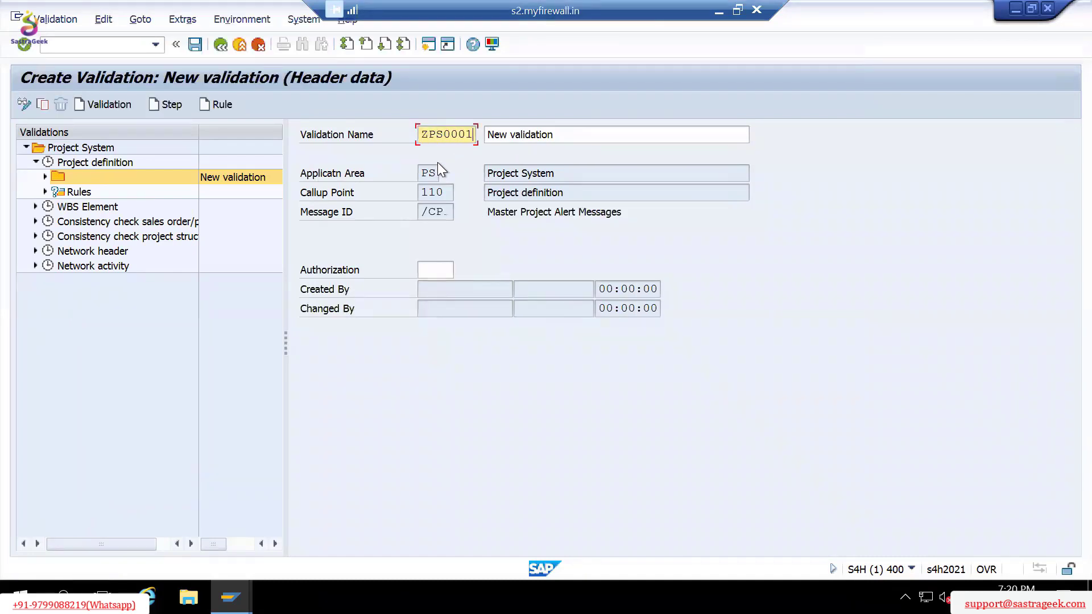
# Name the new validation ZPS0001, describe it as "Turnkey Project Validation", and save it.
pyautogui.press('Tab')
pyautogui.press('Delete')
pyautogui.write('T')
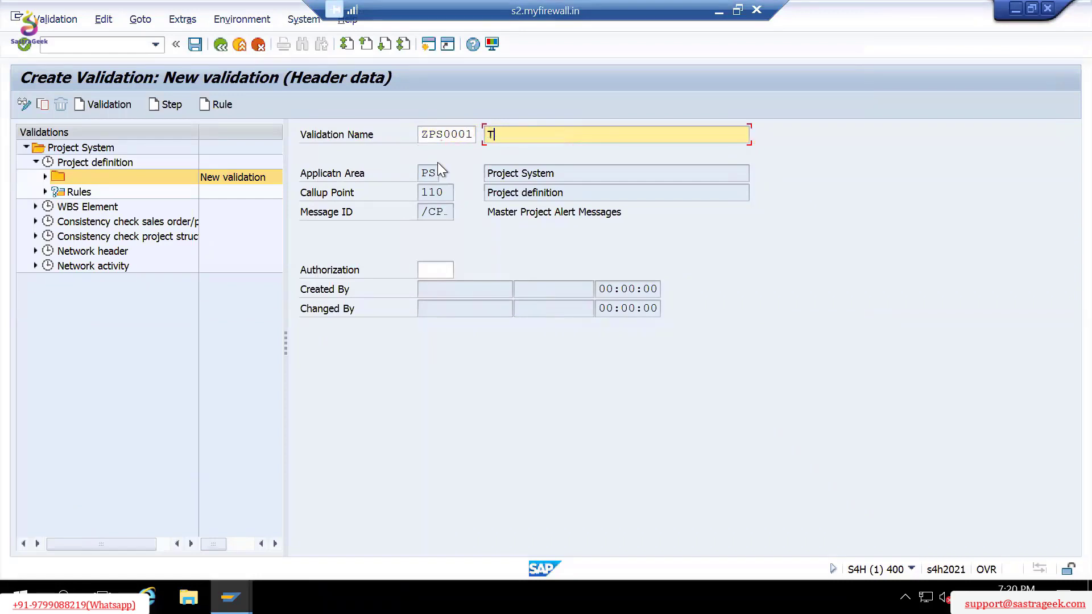
pyautogui.write('urnkey Project Validat')
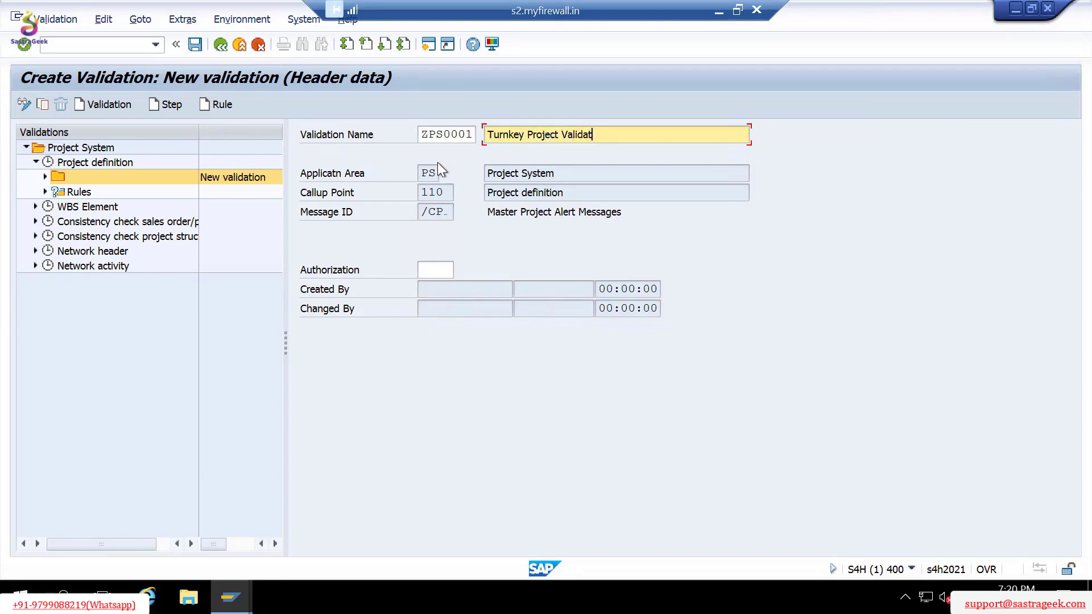
pyautogui.write('io n')
pyautogui.press('Return')
pyautogui.doubleClick(91, 162)
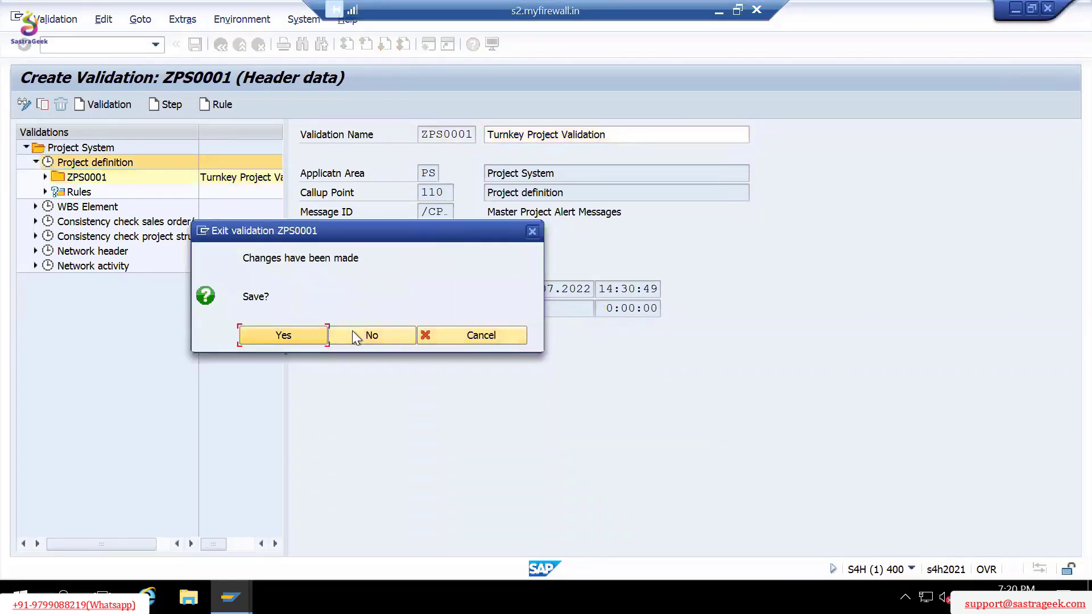
pyautogui.click(293, 334)
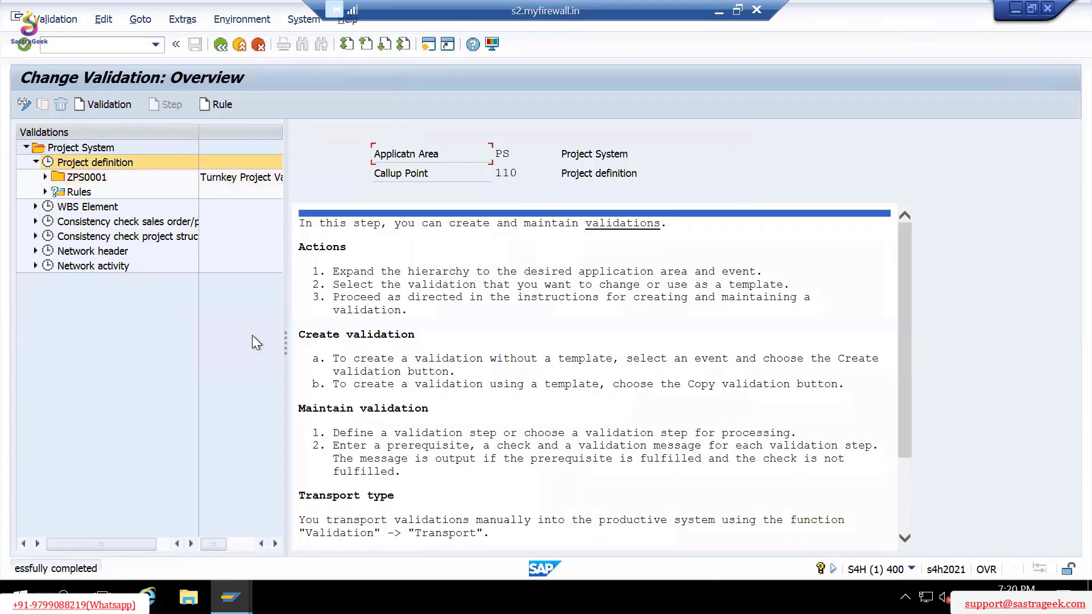
# Add a validation step to ZPS0001 with the description "check Project ID with Project Profi".
pyautogui.doubleClick(73, 177)
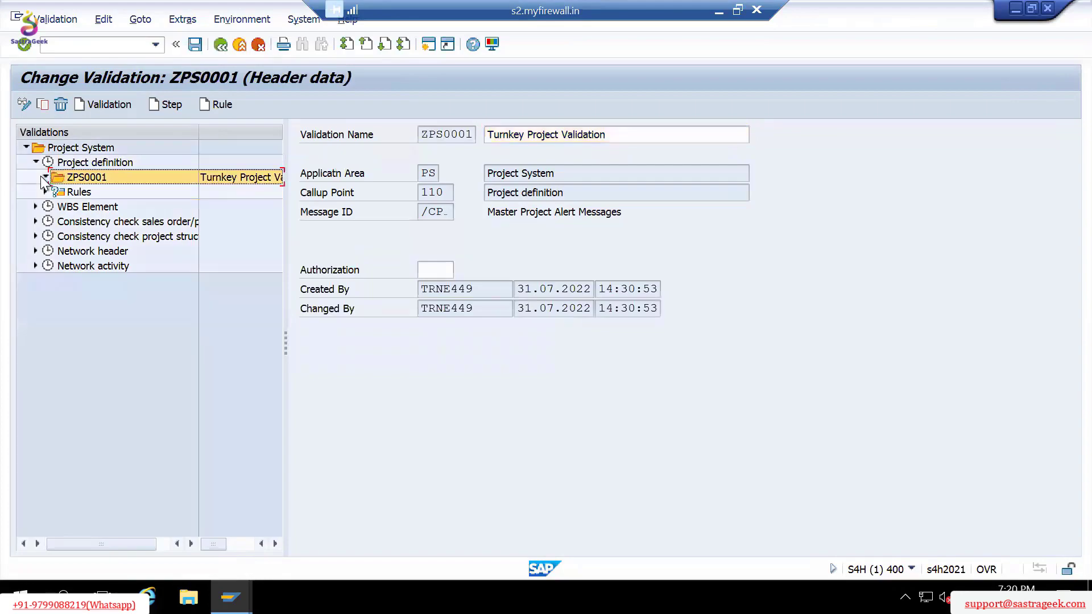
pyautogui.click(718, 11)
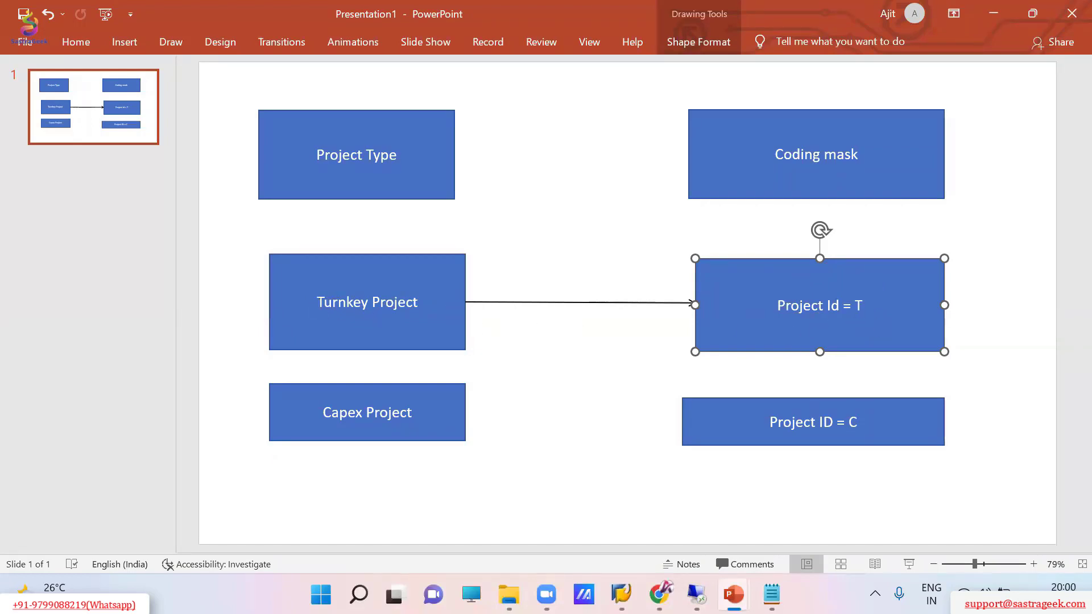
pyautogui.click(697, 594)
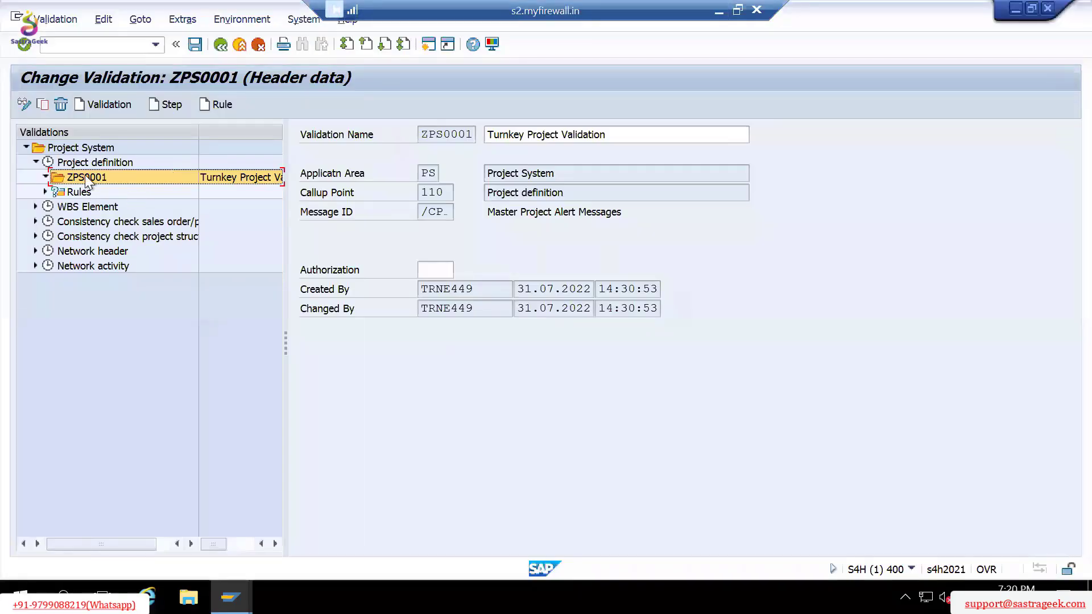
pyautogui.click(164, 105)
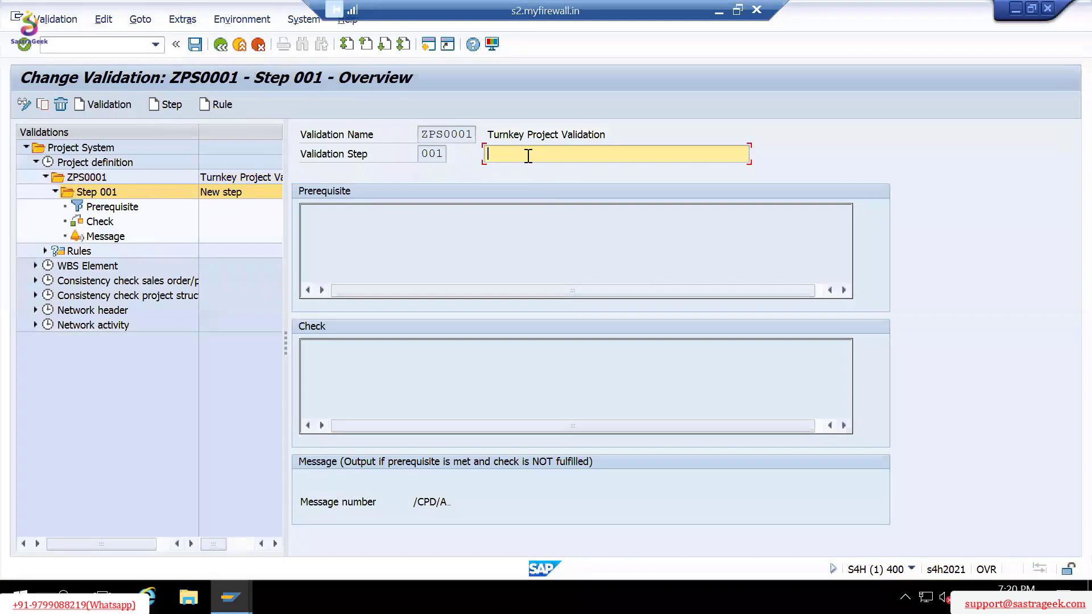
pyautogui.write('check Project ID ')
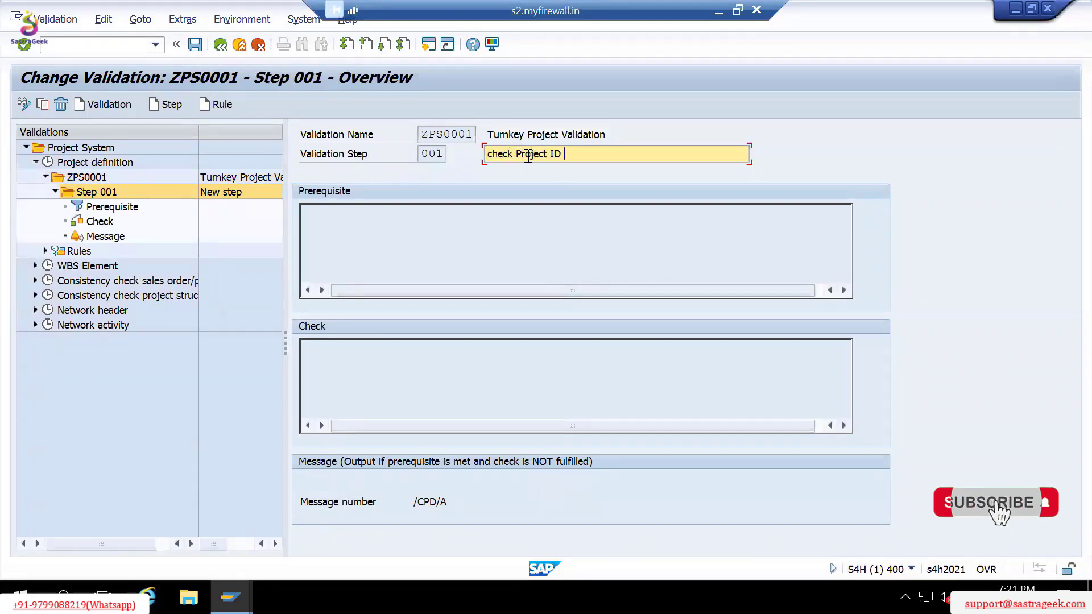
pyautogui.write('with Pro')
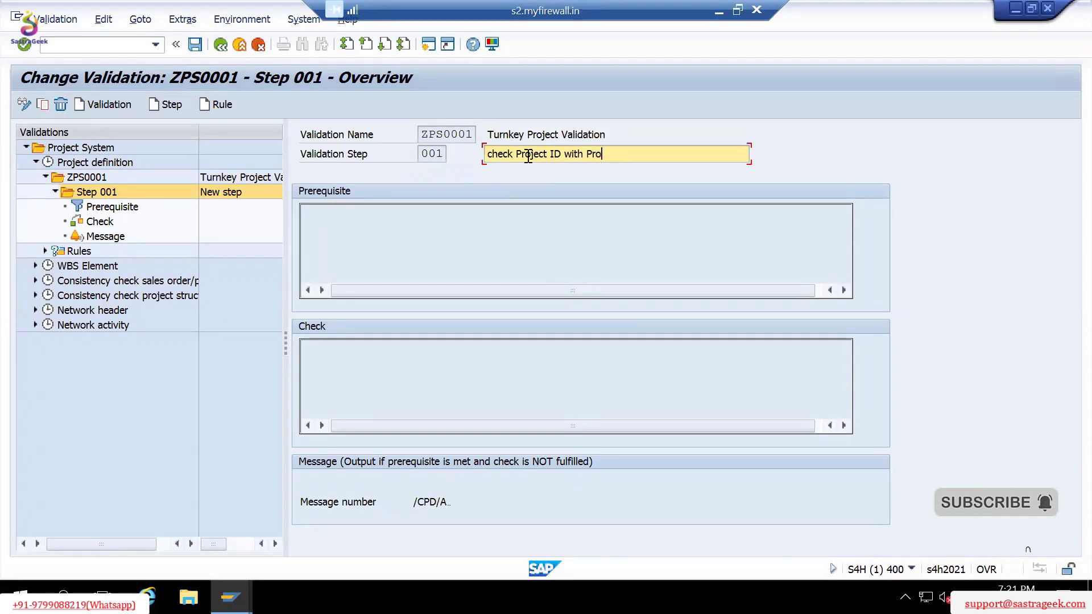
pyautogui.write('ject Profi')
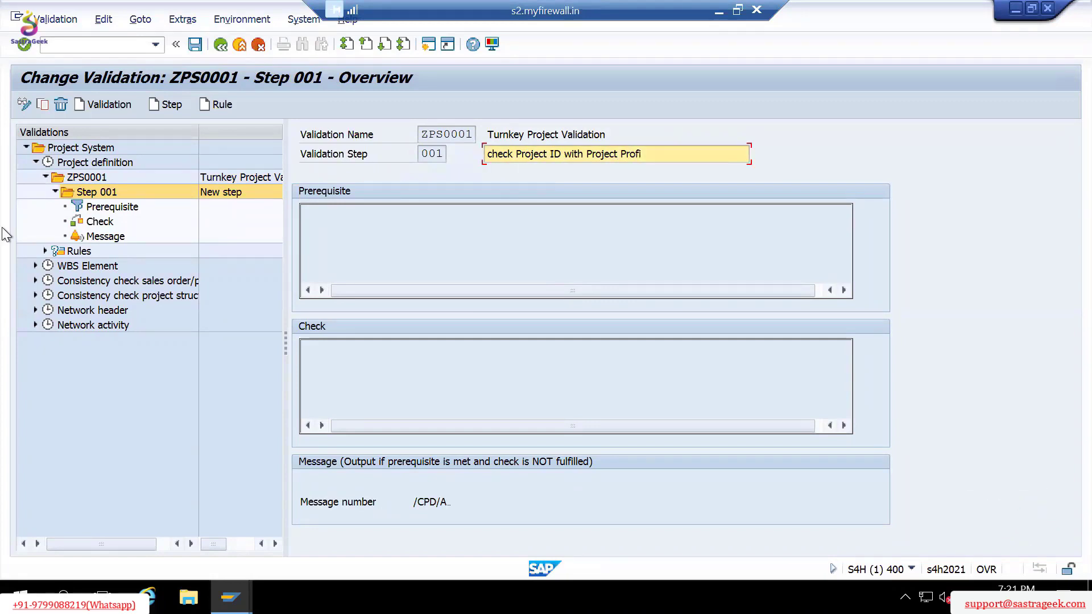
# Open the prerequisite of step 001 and list the Project definition table fields with their technical names.
pyautogui.doubleClick(83, 208)
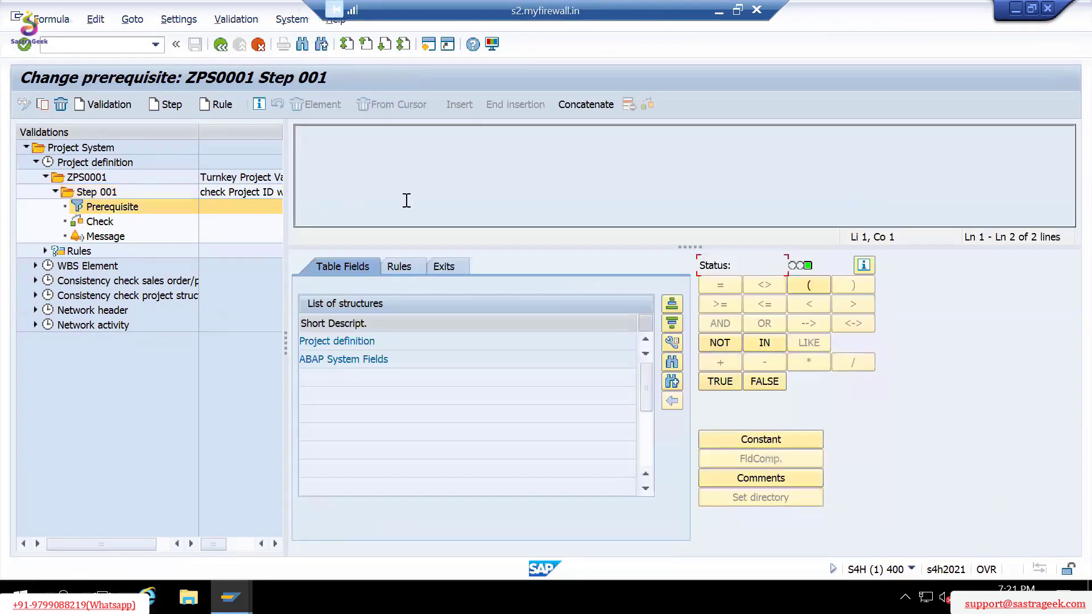
pyautogui.doubleClick(345, 341)
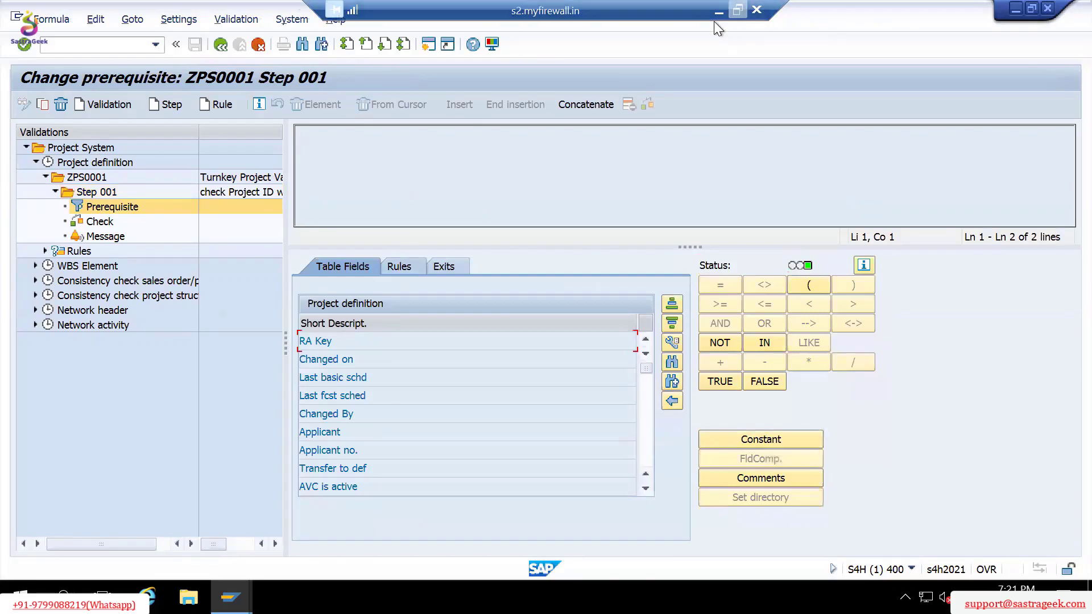
pyautogui.click(716, 13)
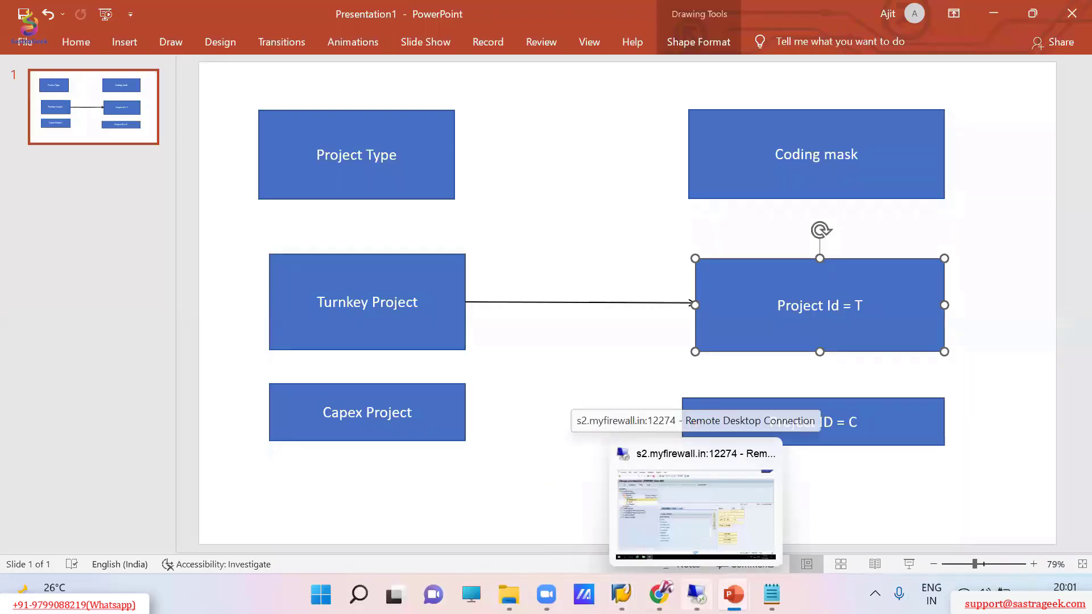
pyautogui.click(696, 594)
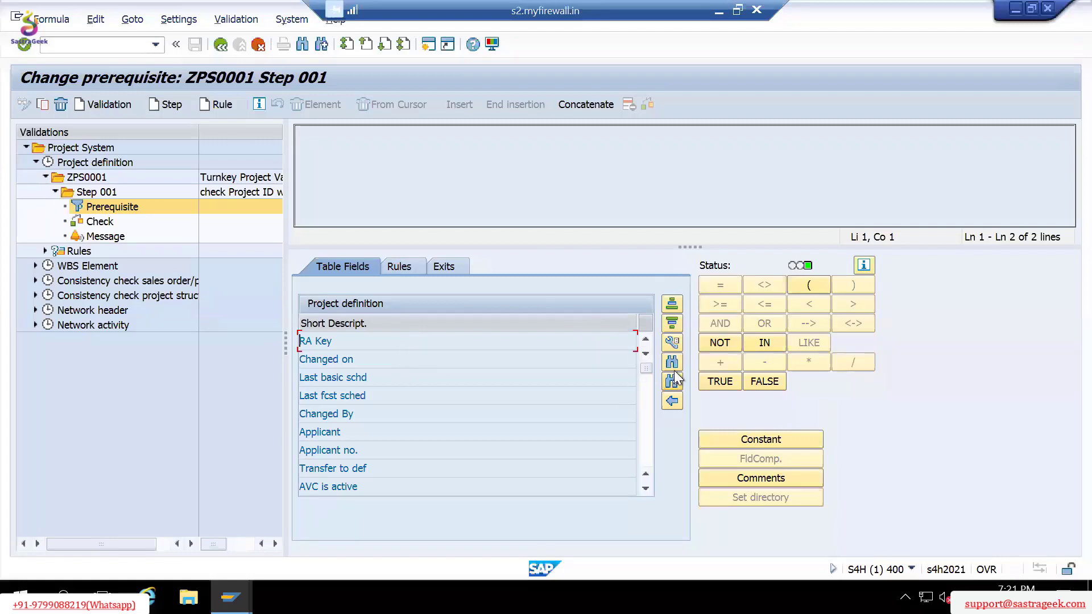
pyautogui.click(671, 343)
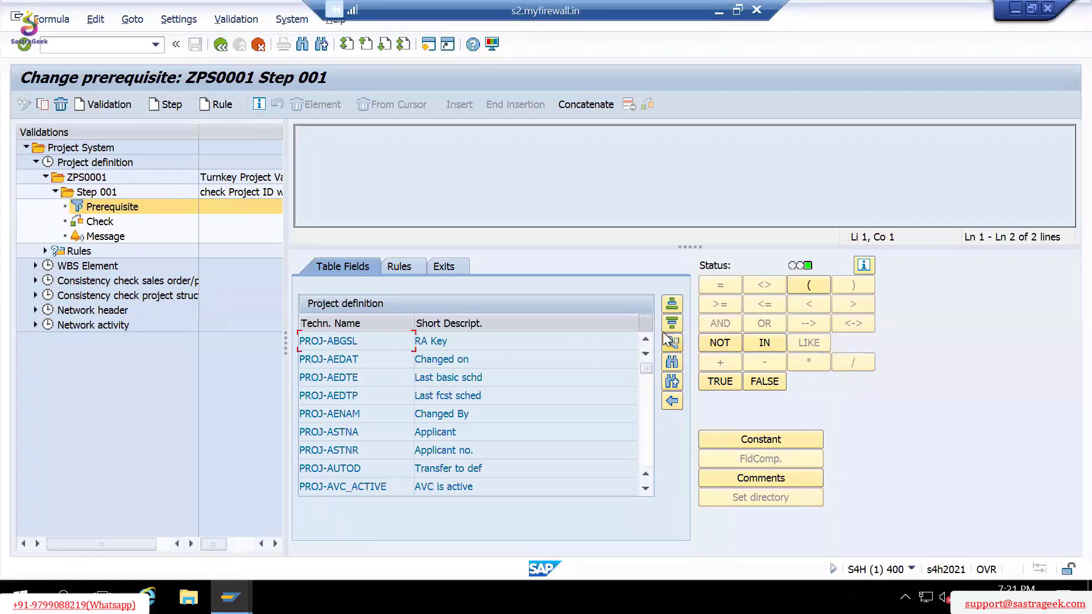
pyautogui.click(489, 396)
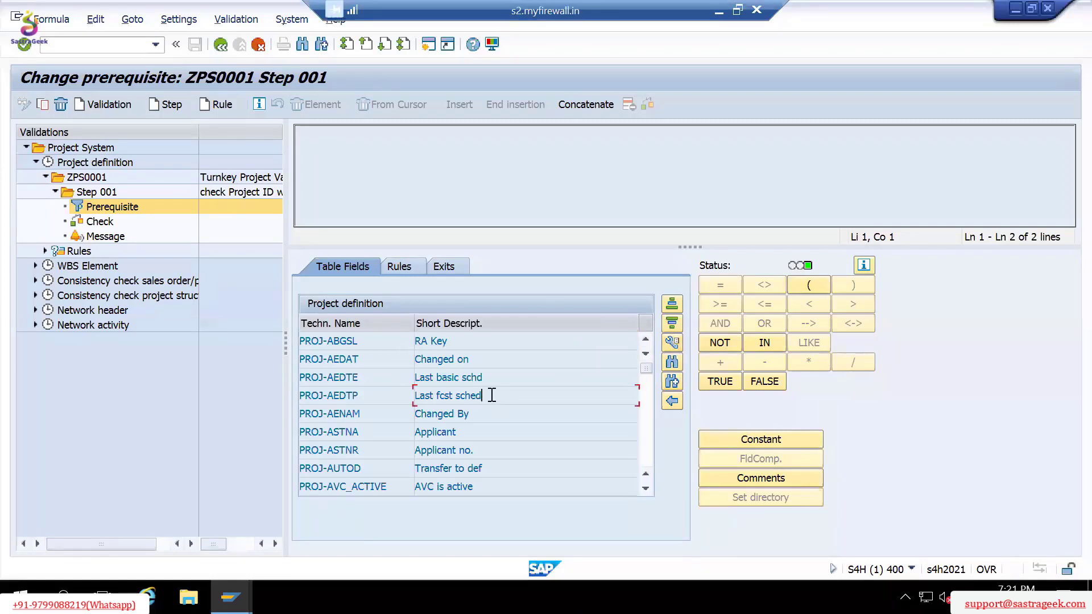
# Go back to the overview of step 001 and reopen its prerequisite editor.
pyautogui.click(89, 209)
pyautogui.click(79, 192)
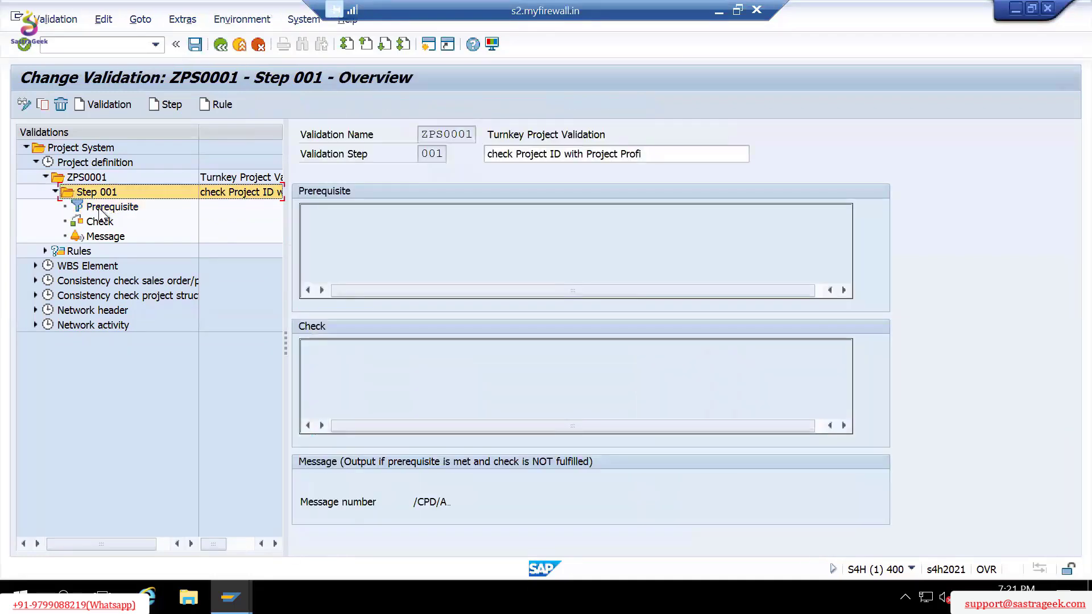
pyautogui.click(99, 209)
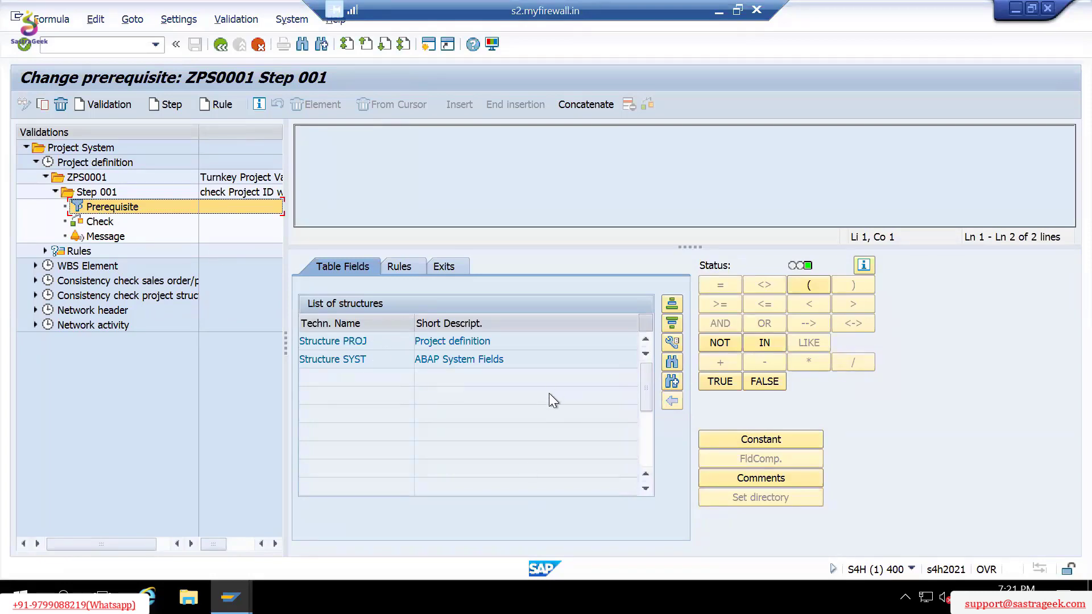
# Switch to the Project Builder, select the definition of Project A and examine the first character of its project ID.
pyautogui.hotkey('alt', 'Tab')
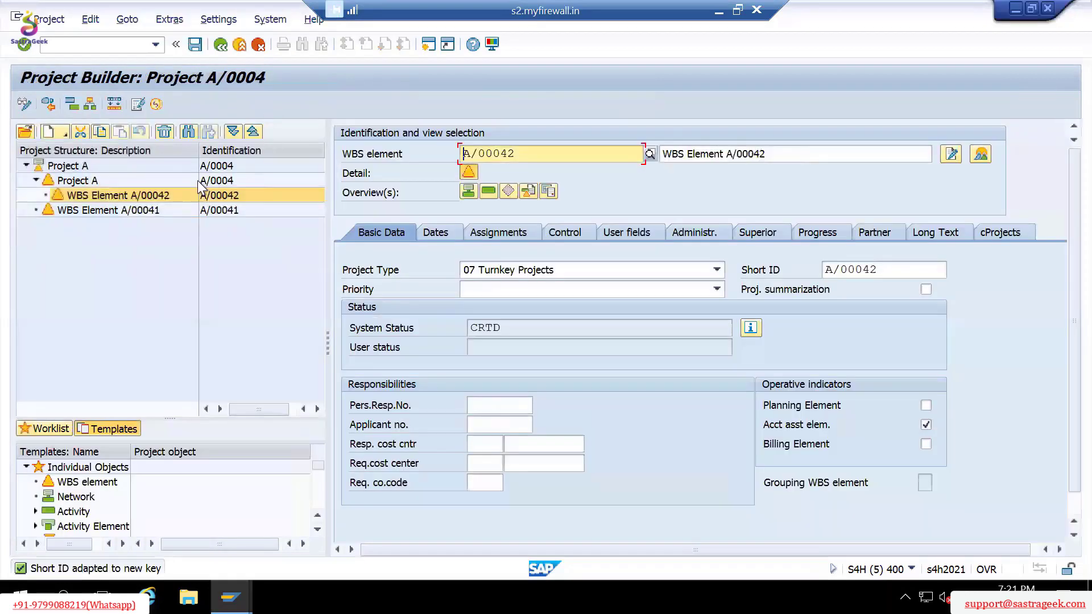
pyautogui.click(198, 165)
pyautogui.moveTo(520, 149); pyautogui.dragTo(445, 150)
pyautogui.click(467, 156)
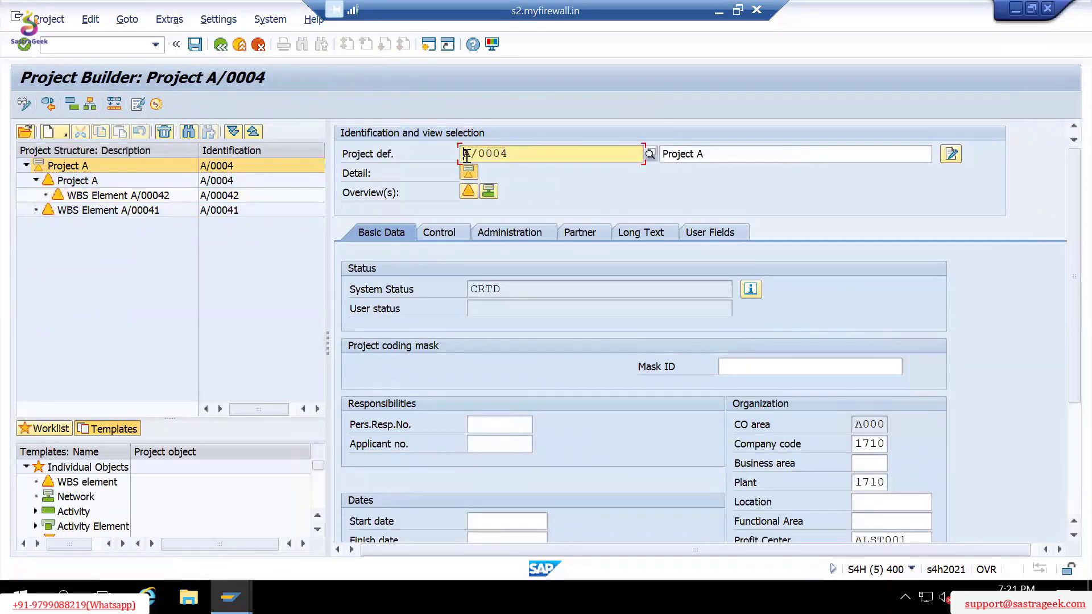
pyautogui.moveTo(471, 156); pyautogui.dragTo(459, 156)
pyautogui.click(462, 155)
pyautogui.hotkey('alt', 'Tab')
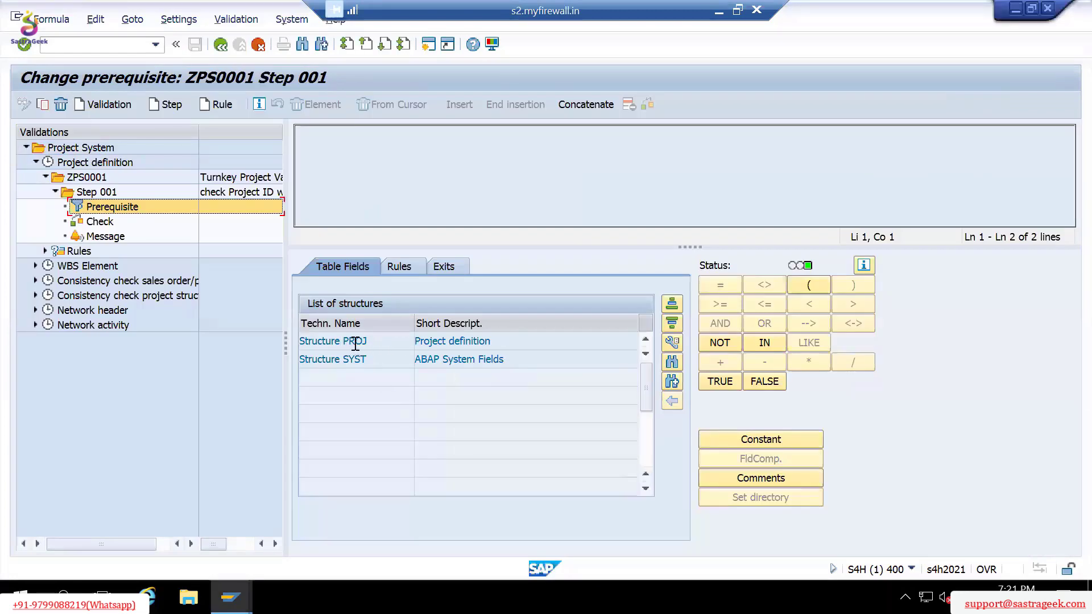
pyautogui.moveTo(375, 340); pyautogui.dragTo(290, 340)
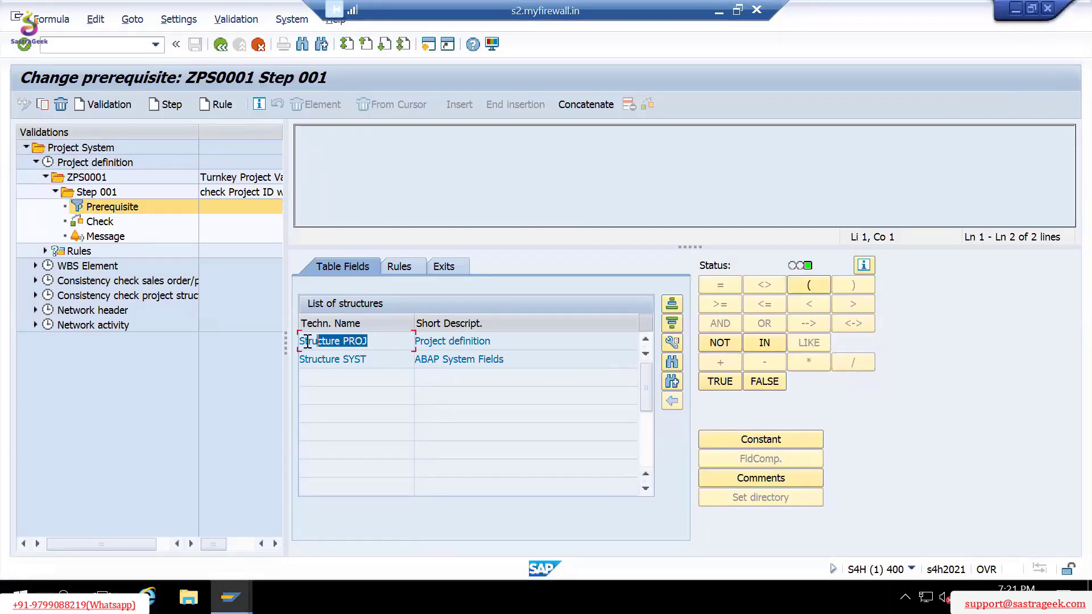
pyautogui.moveTo(387, 343); pyautogui.dragTo(342, 341)
pyautogui.click(343, 341)
pyautogui.hotkey('alt', 'Tab')
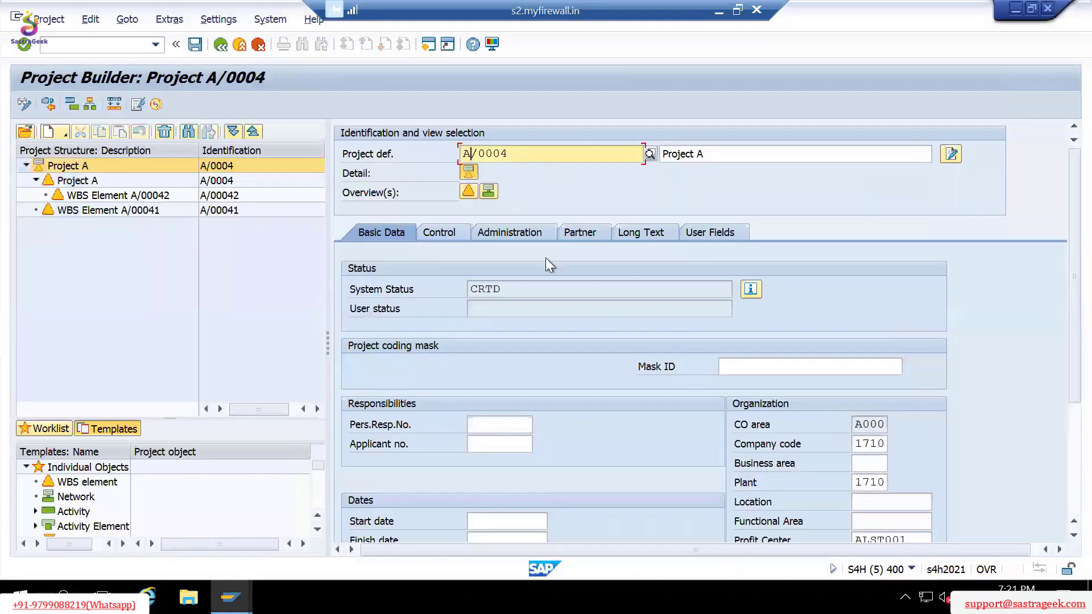
pyautogui.hotkey('alt', 'Tab')
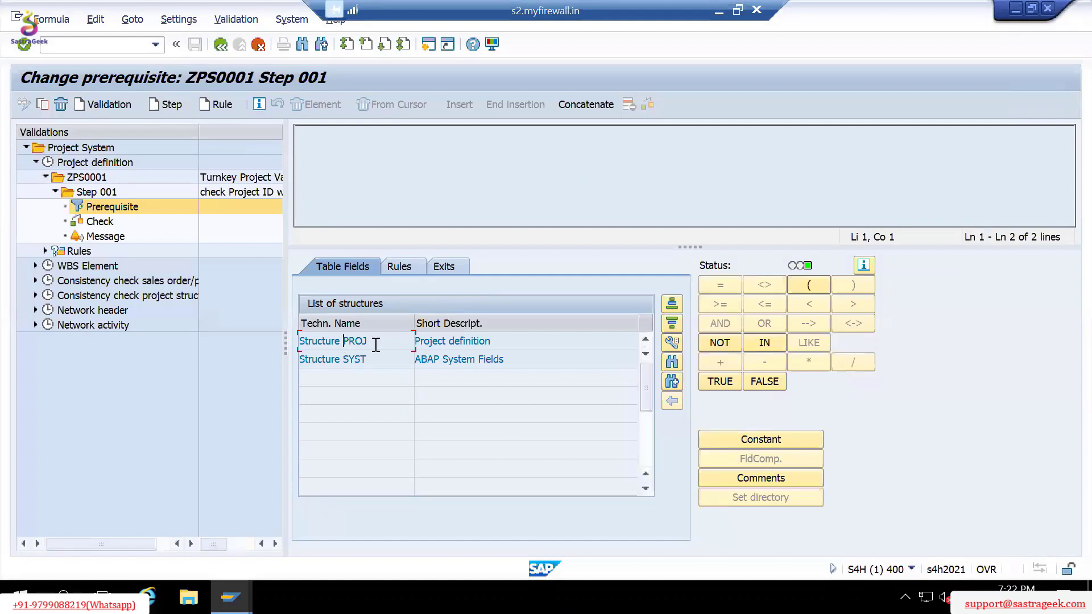
# Search the fields of structure PROJ for "Project def" and insert PROJ-PSPID into the prerequisite of step 001.
pyautogui.moveTo(368, 341); pyautogui.dragTo(342, 343)
pyautogui.click(344, 344)
pyautogui.doubleClick(355, 340)
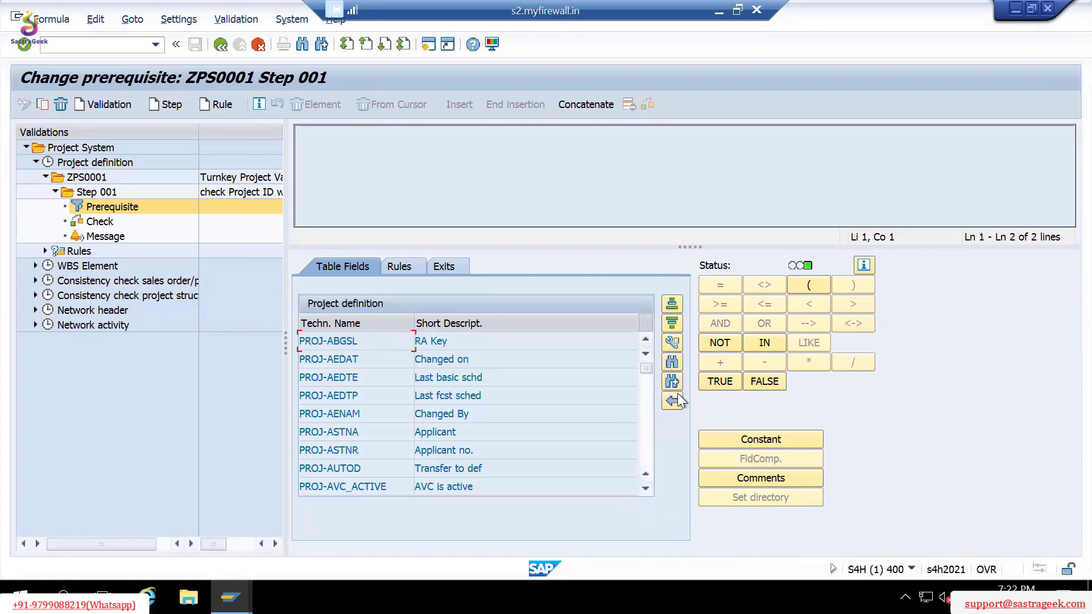
pyautogui.click(673, 364)
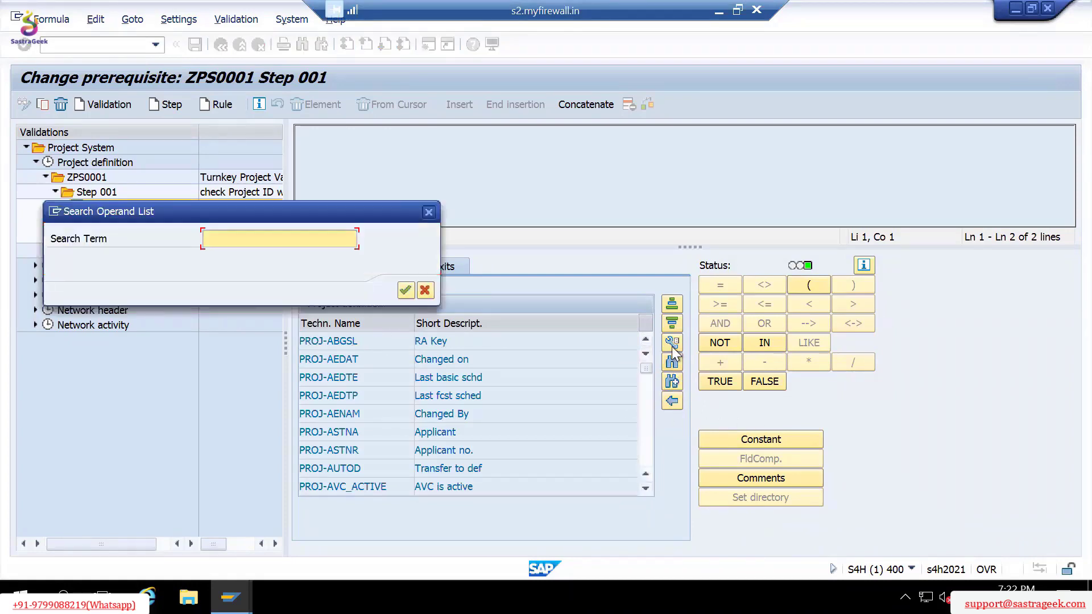
pyautogui.write('Project def')
pyautogui.press('Return')
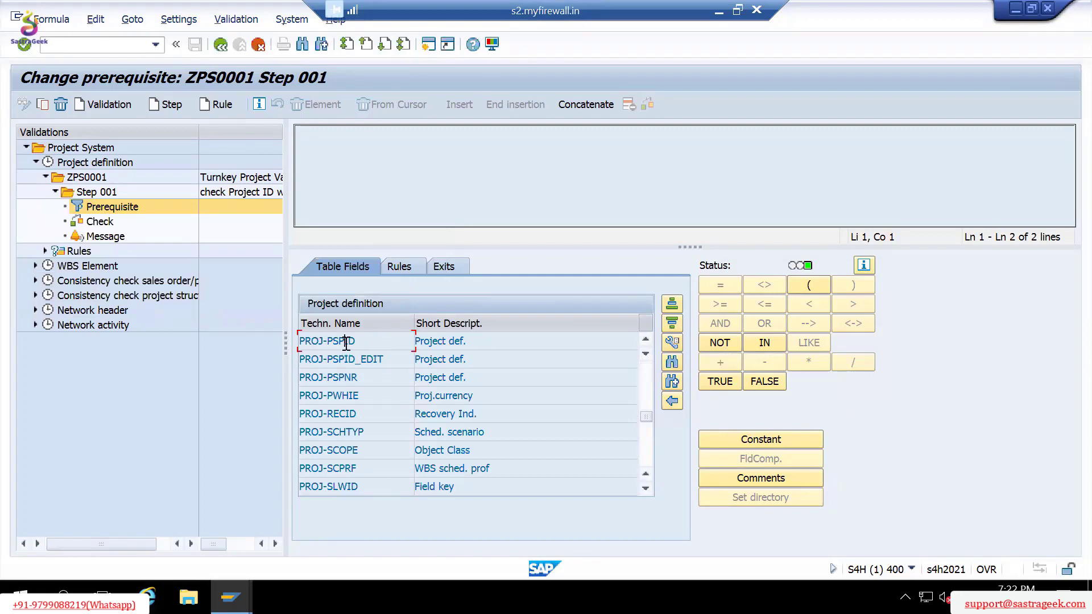
pyautogui.click(424, 341)
pyautogui.click(331, 341)
pyautogui.doubleClick(336, 340)
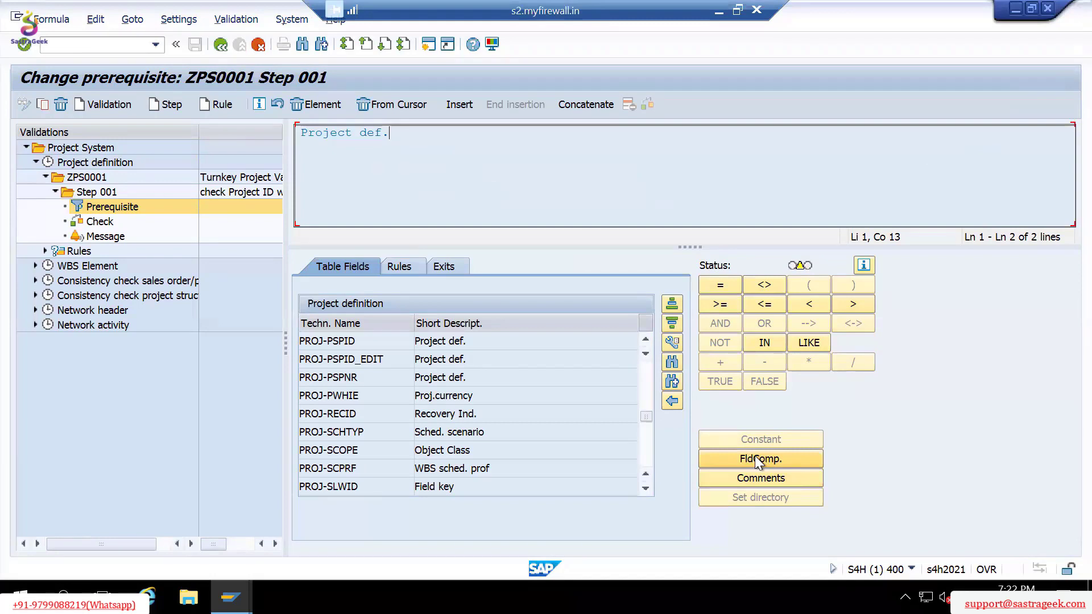
# Limit the inserted Project def. field to positions from 1 to 1, comparing this with the project ID in the Project Builder.
pyautogui.click(756, 457)
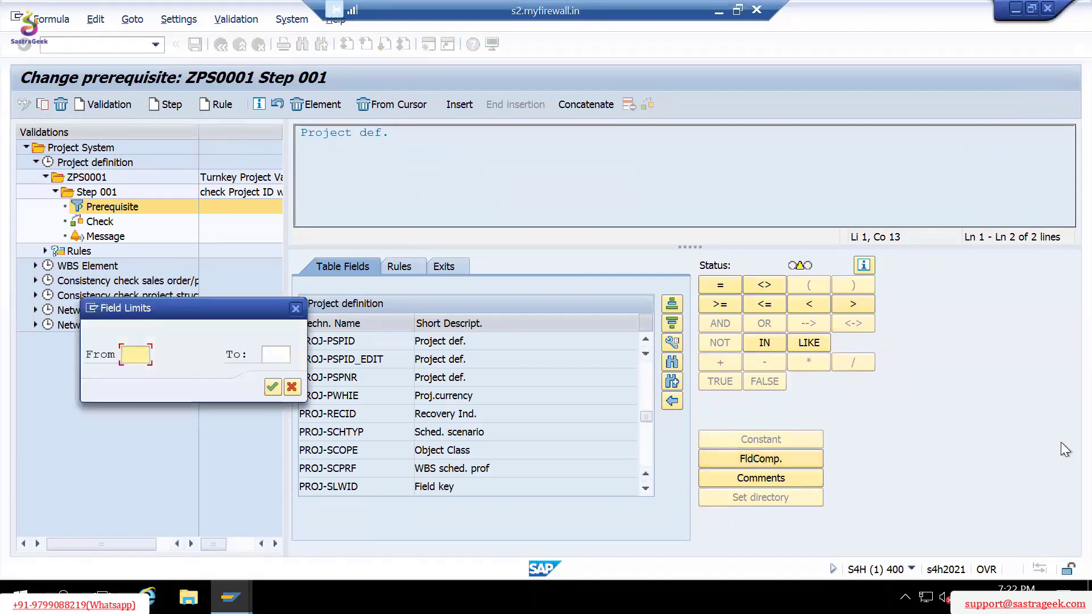
pyautogui.write('1')
pyautogui.press('Tab')
pyautogui.write('1')
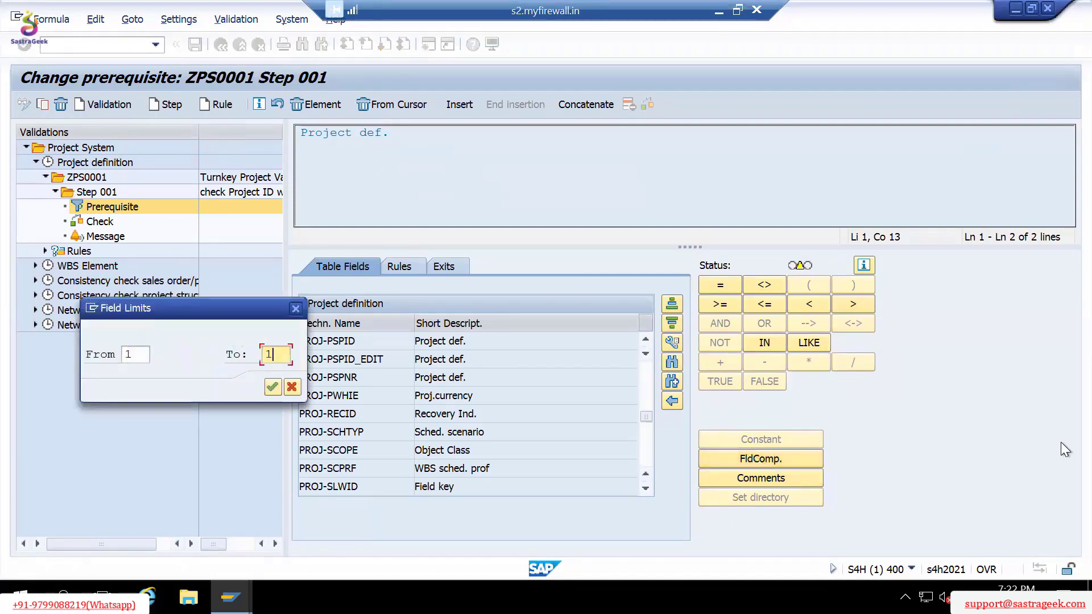
pyautogui.press('Return')
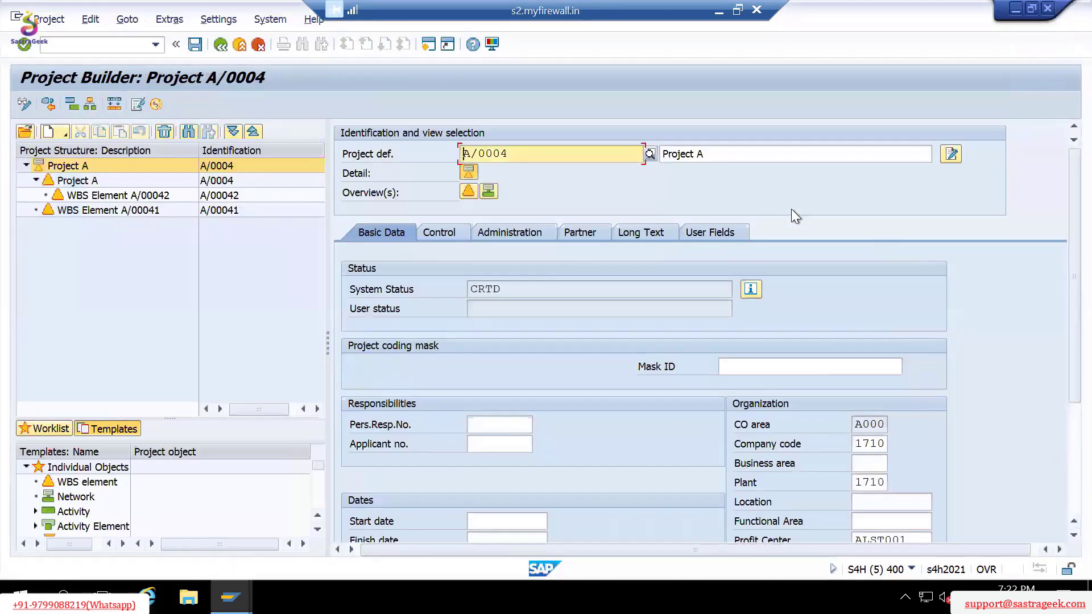
pyautogui.moveTo(465, 156); pyautogui.dragTo(469, 156)
pyautogui.hotkey('alt', 'Tab')
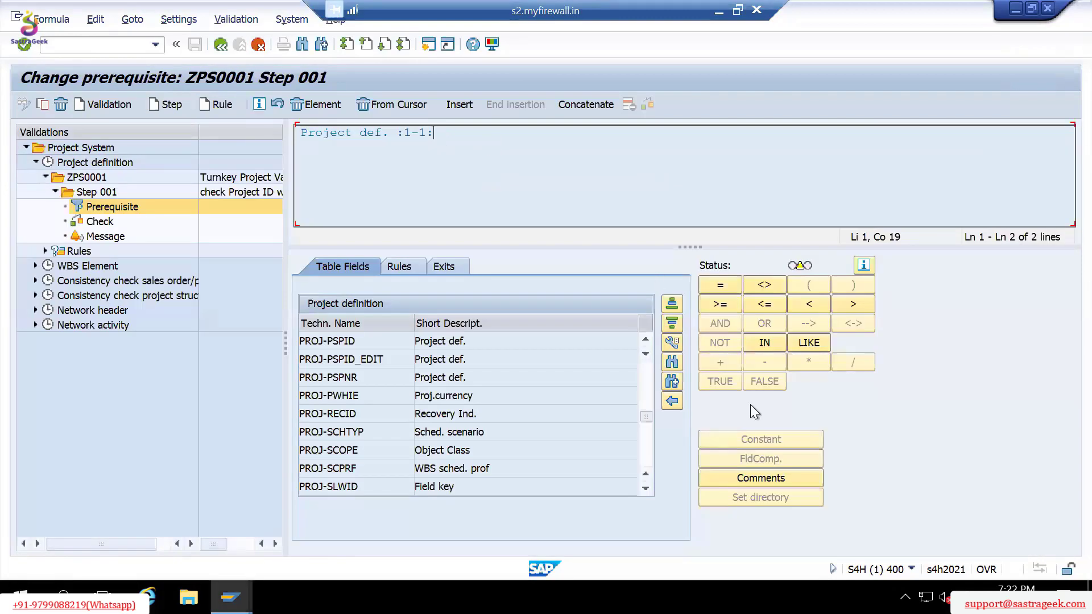
# Complete the prerequisite condition so that the limited Project def. field equals the constant T.
pyautogui.click(738, 286)
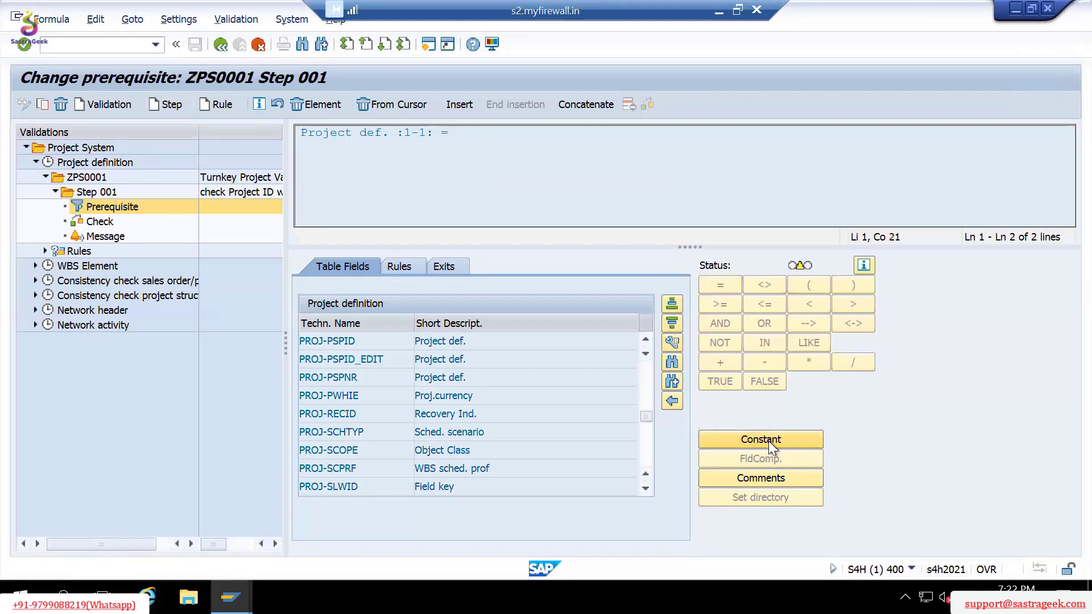
pyautogui.click(762, 439)
pyautogui.write('T')
pyautogui.press('Return')
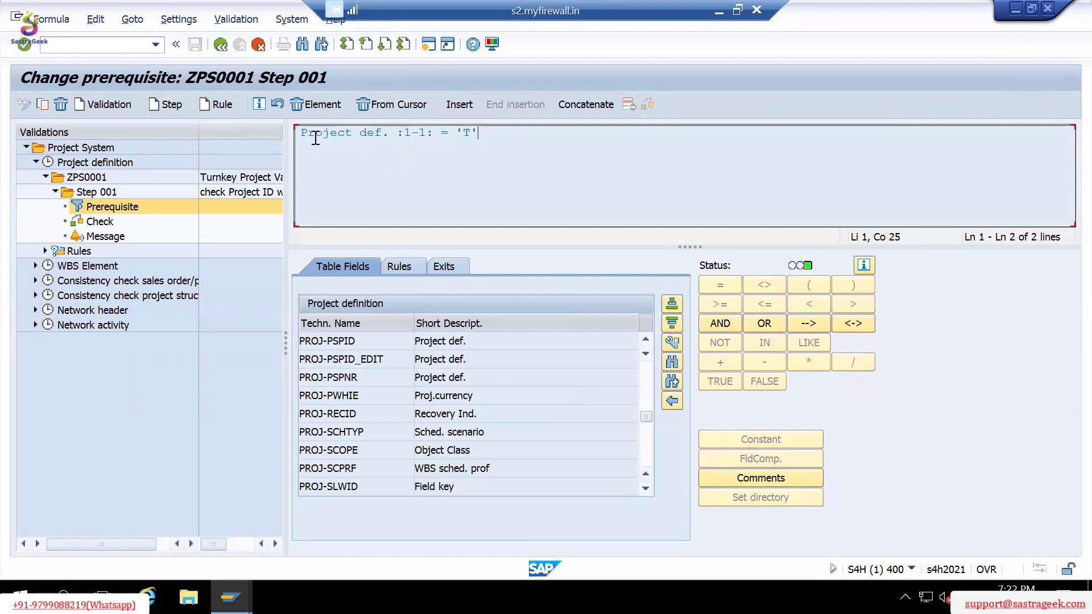
# Review the parts of the prerequisite condition and compare them with the project ID in the Project Builder.
pyautogui.moveTo(316, 133); pyautogui.dragTo(428, 133)
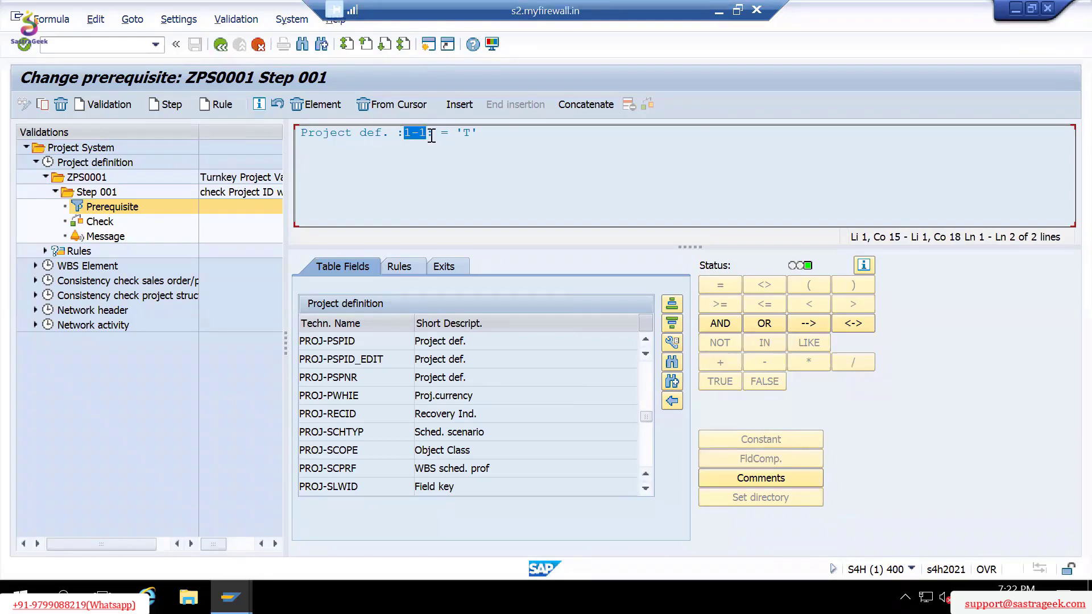
pyautogui.moveTo(406, 133); pyautogui.dragTo(430, 134)
pyautogui.click(434, 138)
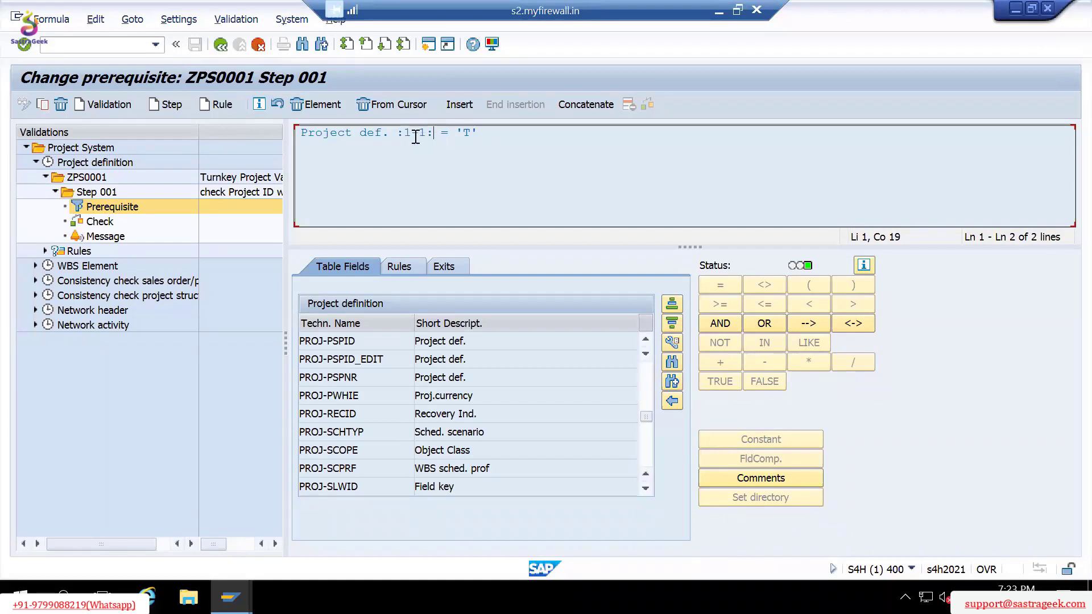
pyautogui.moveTo(406, 132); pyautogui.dragTo(424, 132)
pyautogui.click(469, 145)
pyautogui.click(346, 139)
pyautogui.moveTo(404, 136); pyautogui.dragTo(427, 136)
pyautogui.click(475, 138)
pyautogui.moveTo(324, 136); pyautogui.dragTo(502, 140)
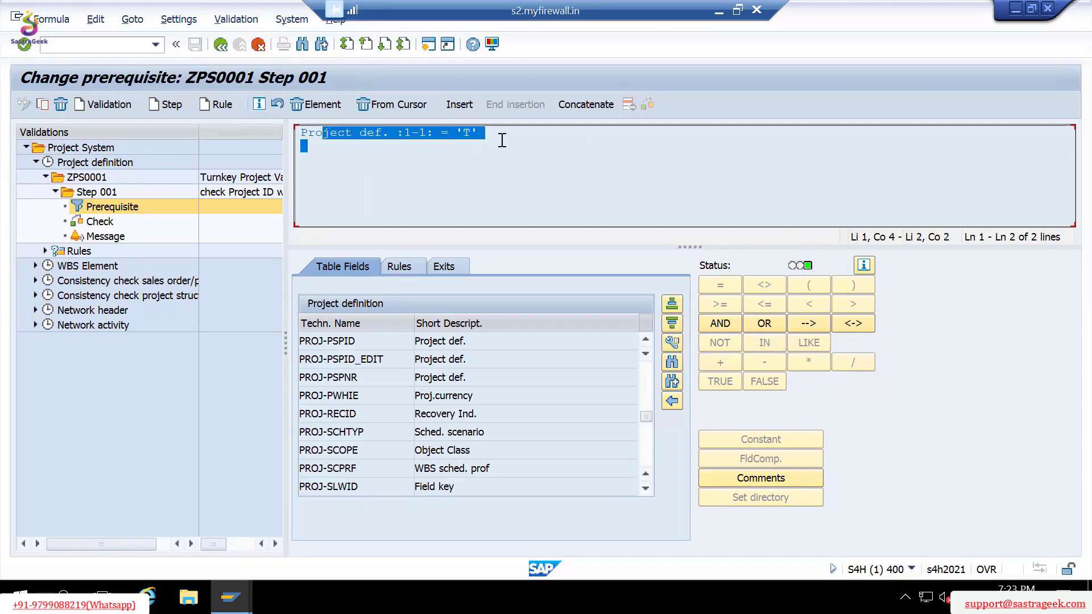
pyautogui.click(504, 134)
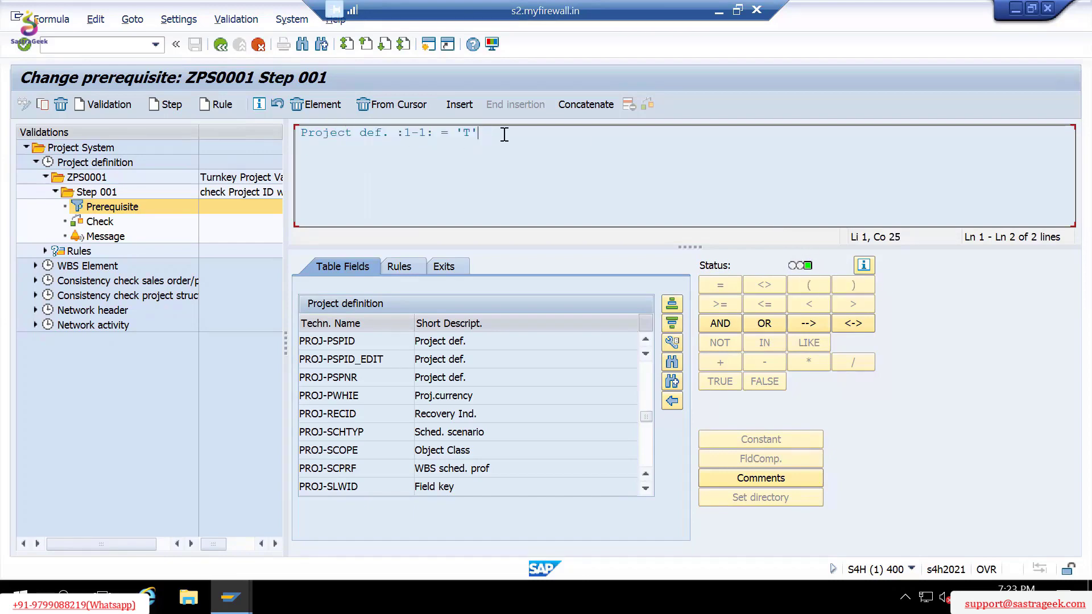
pyautogui.click(117, 208)
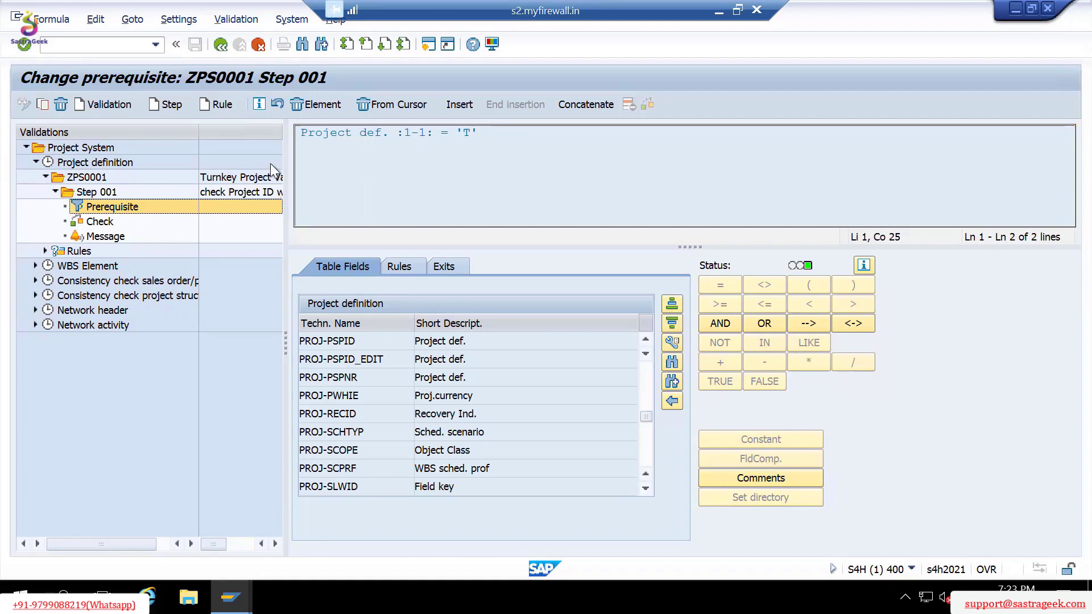
pyautogui.hotkey('alt', 'Tab')
pyautogui.moveTo(477, 158); pyautogui.dragTo(458, 158)
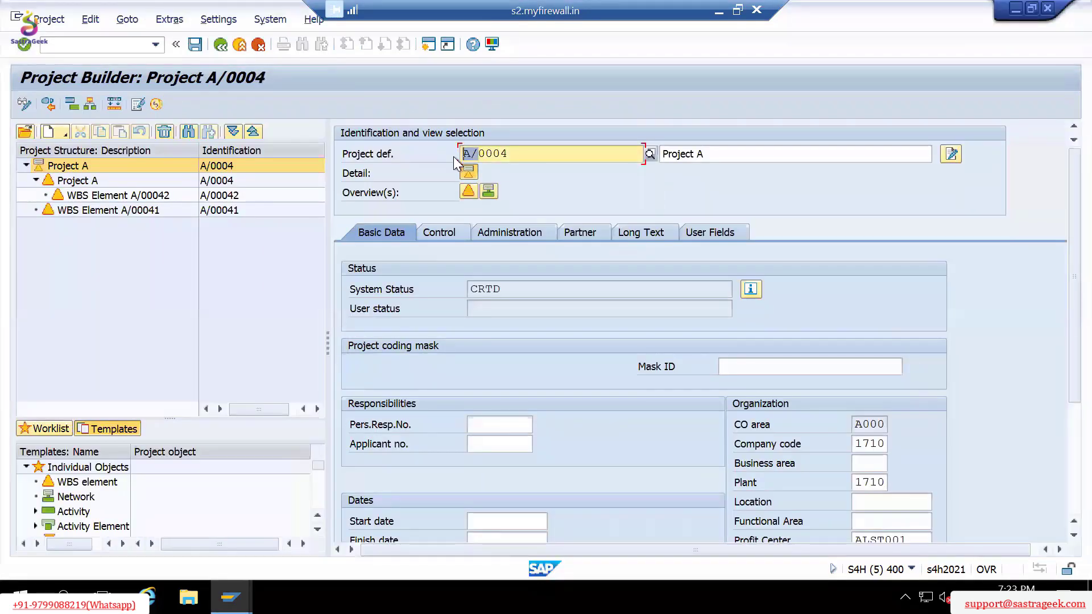
pyautogui.hotkey('alt', 'Tab')
# Open the check of step 001, search structure PROJ for "Project Profile" and insert PROJ-PROFL into the formula.
pyautogui.click(102, 222)
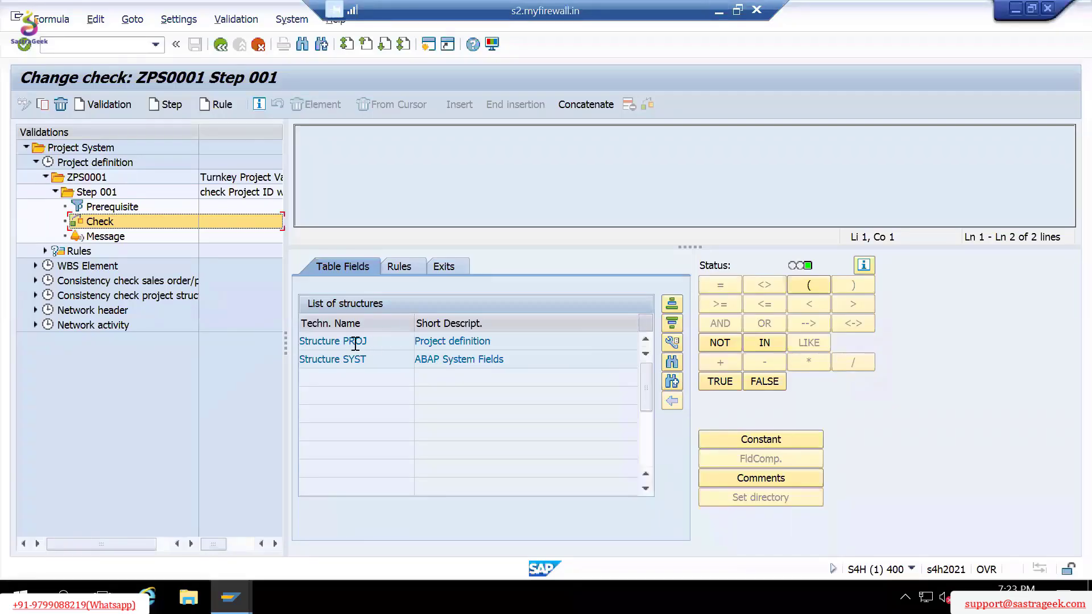
pyautogui.doubleClick(355, 341)
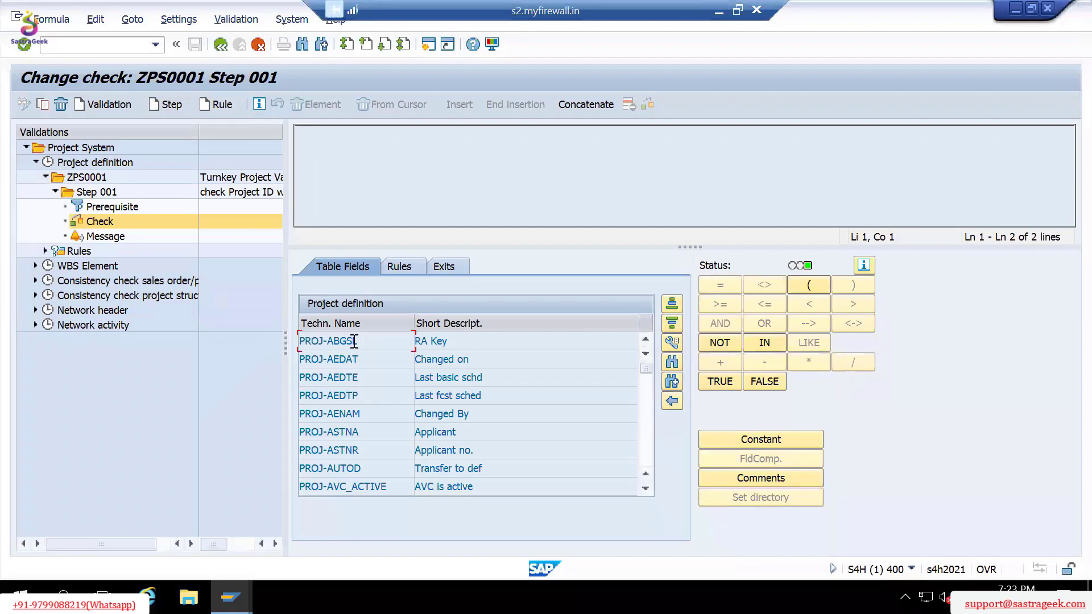
pyautogui.click(672, 362)
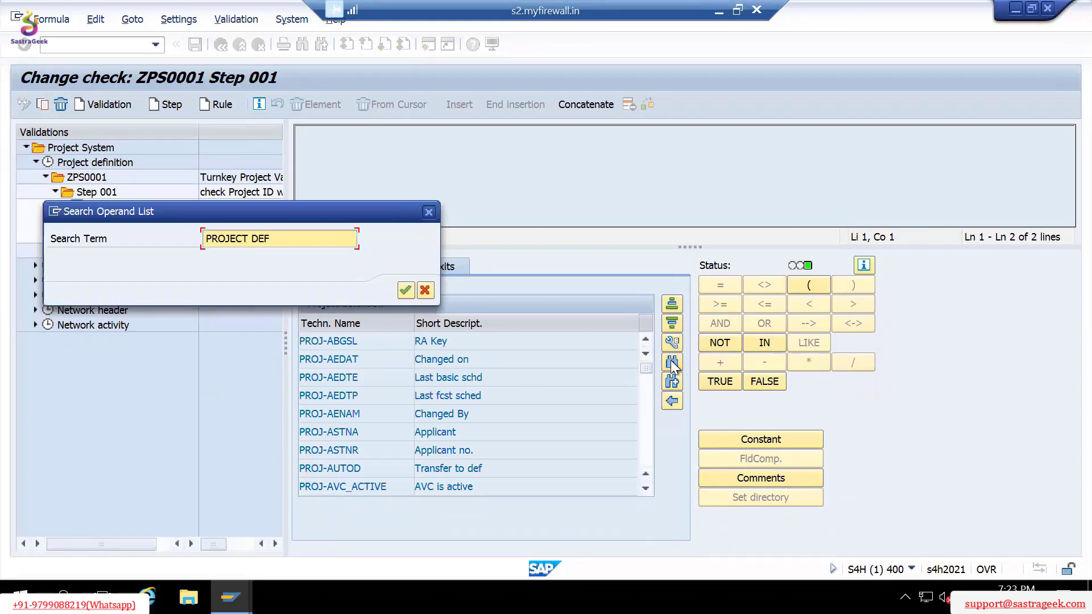
pyautogui.hotkey('ctrl', 'a')
pyautogui.write('Pro')
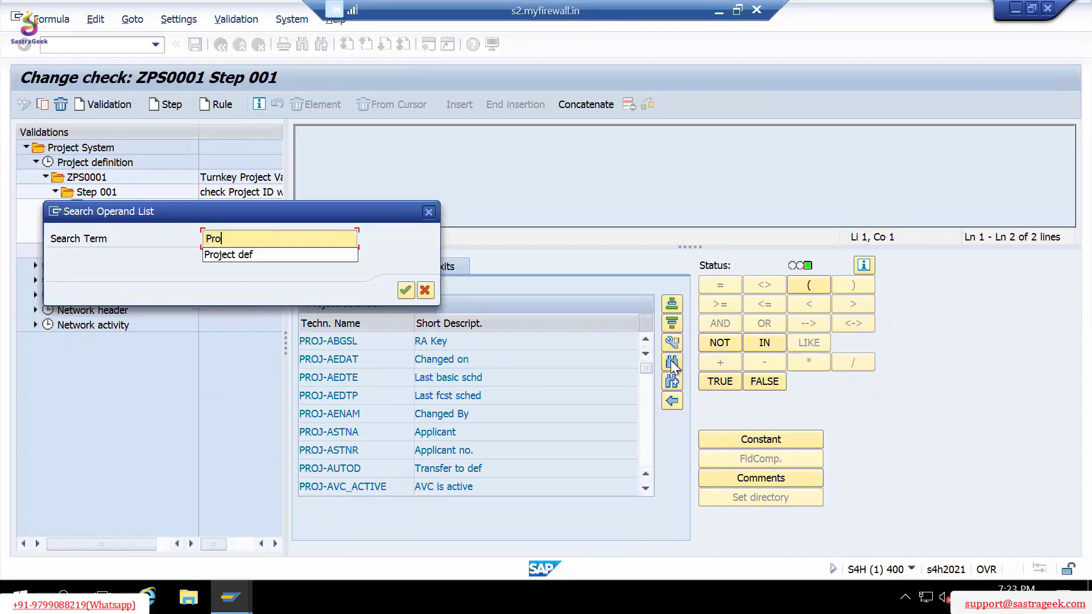
pyautogui.write('ject P')
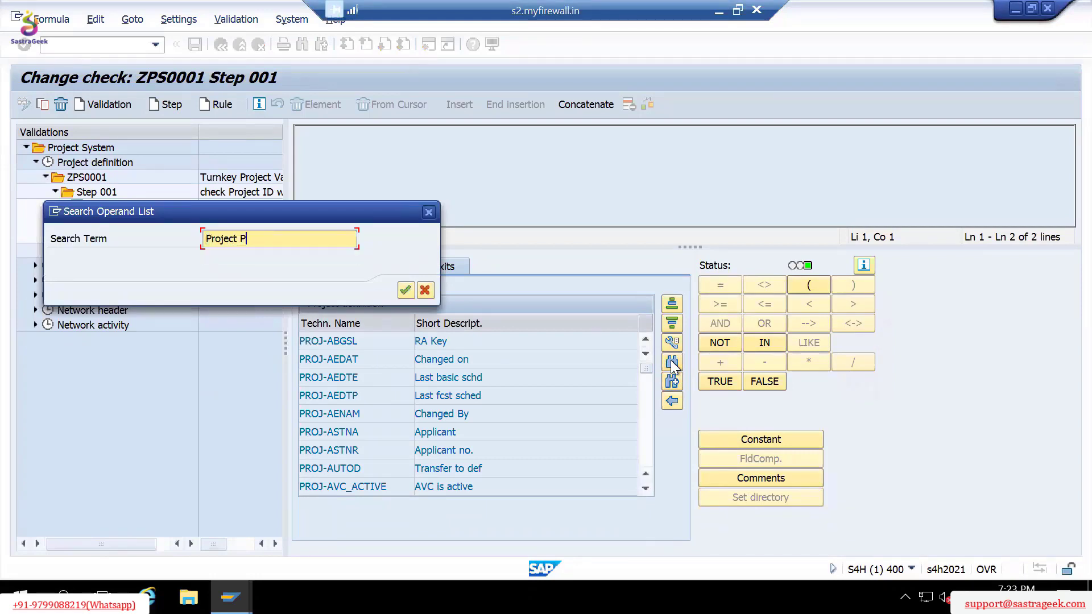
pyautogui.write('rofile')
pyautogui.press('Return')
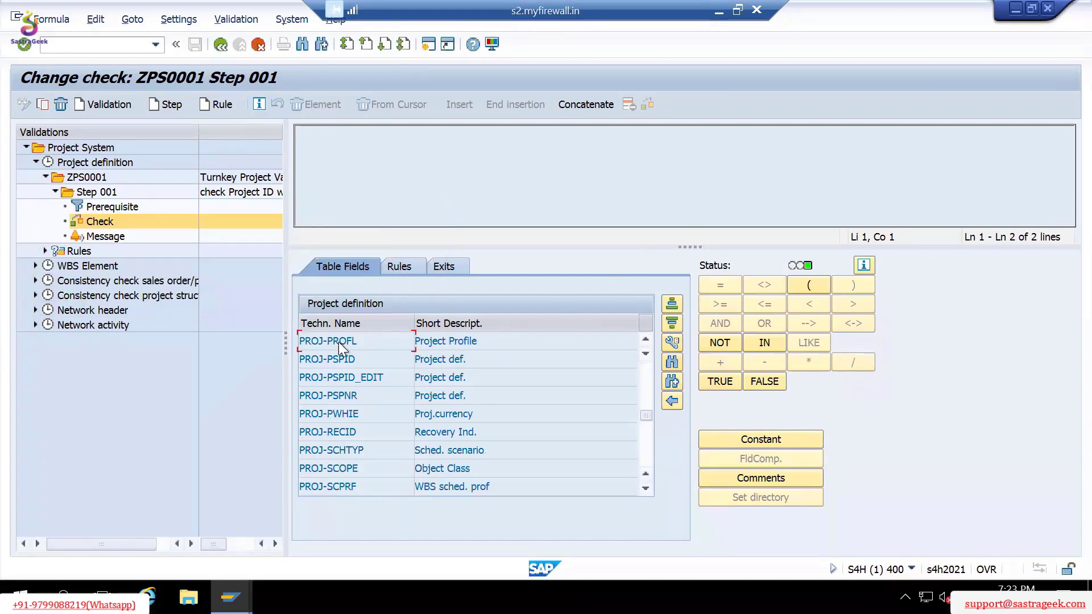
pyautogui.moveTo(305, 341); pyautogui.dragTo(358, 341)
pyautogui.doubleClick(334, 343)
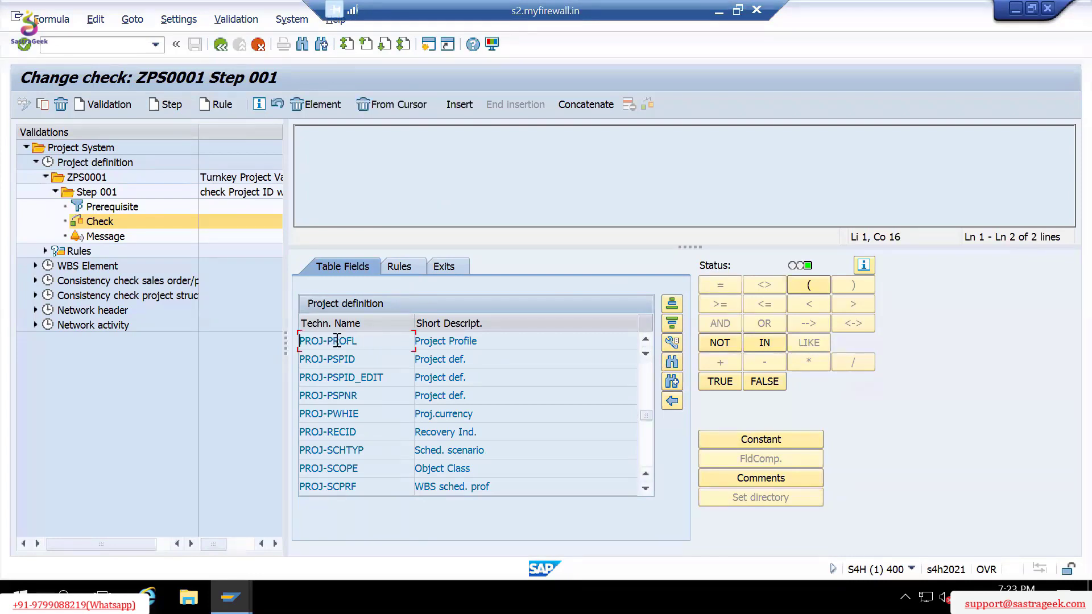
pyautogui.click(455, 136)
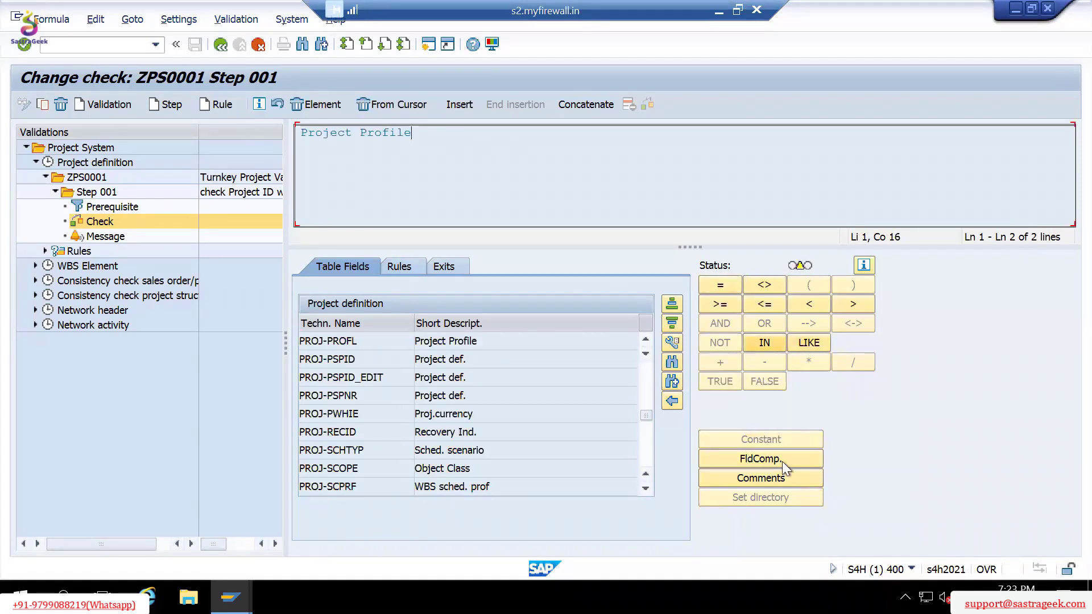
# Complete the check by setting Project Profile equal to the constant PS00001, the turnkey project profile.
pyautogui.click(719, 285)
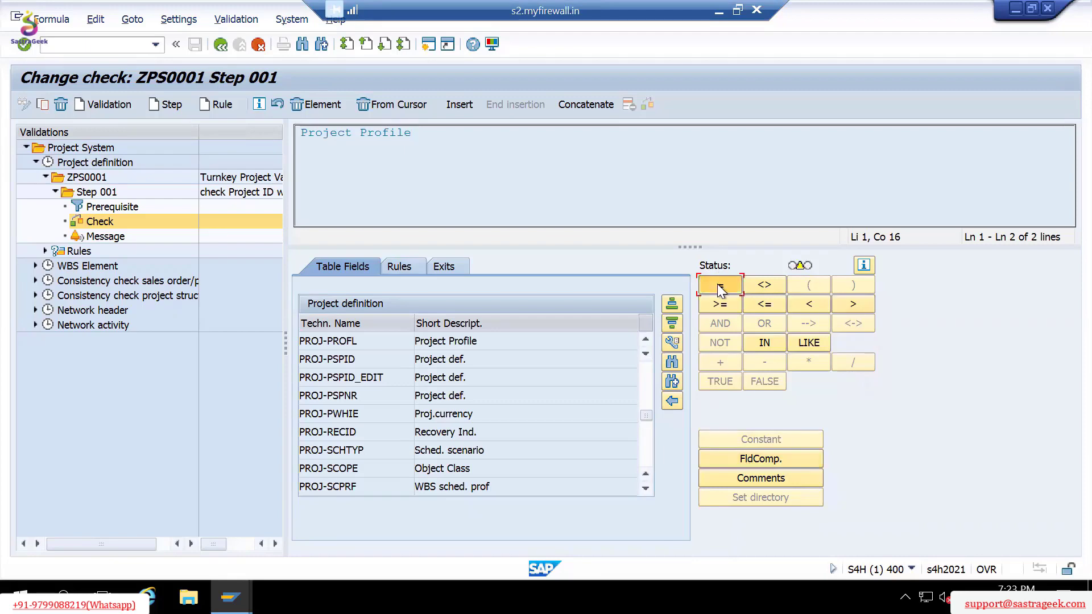
pyautogui.click(768, 438)
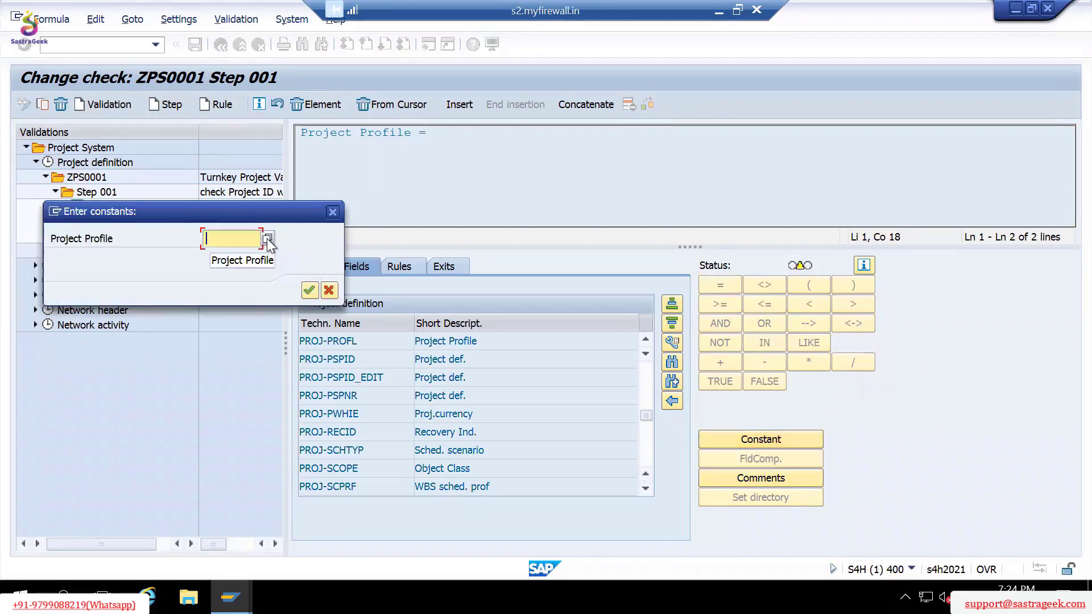
pyautogui.click(268, 238)
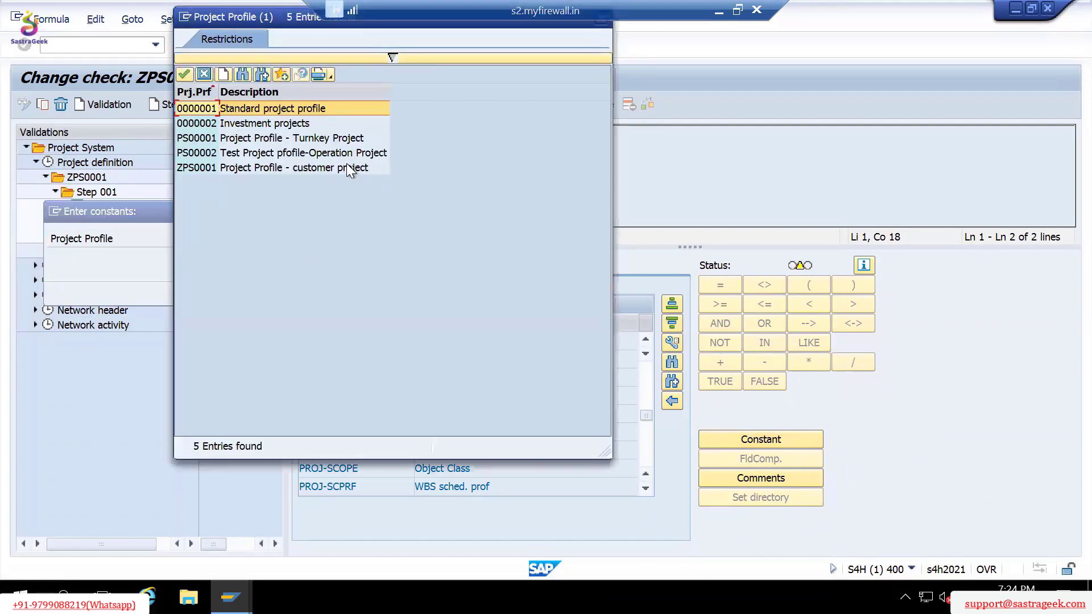
pyautogui.click(221, 140)
pyautogui.doubleClick(254, 137)
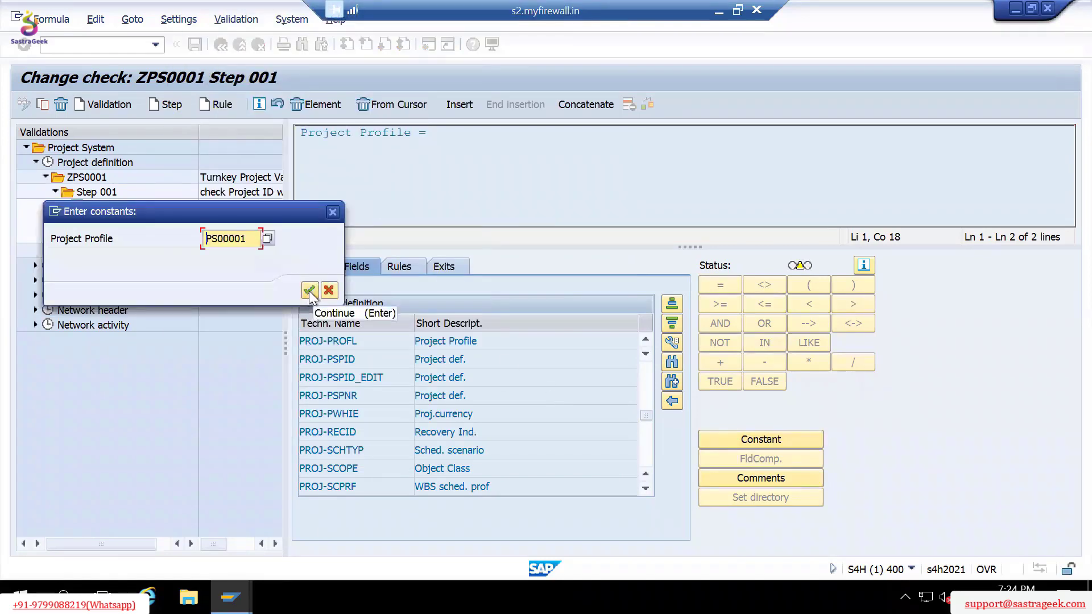
pyautogui.click(309, 291)
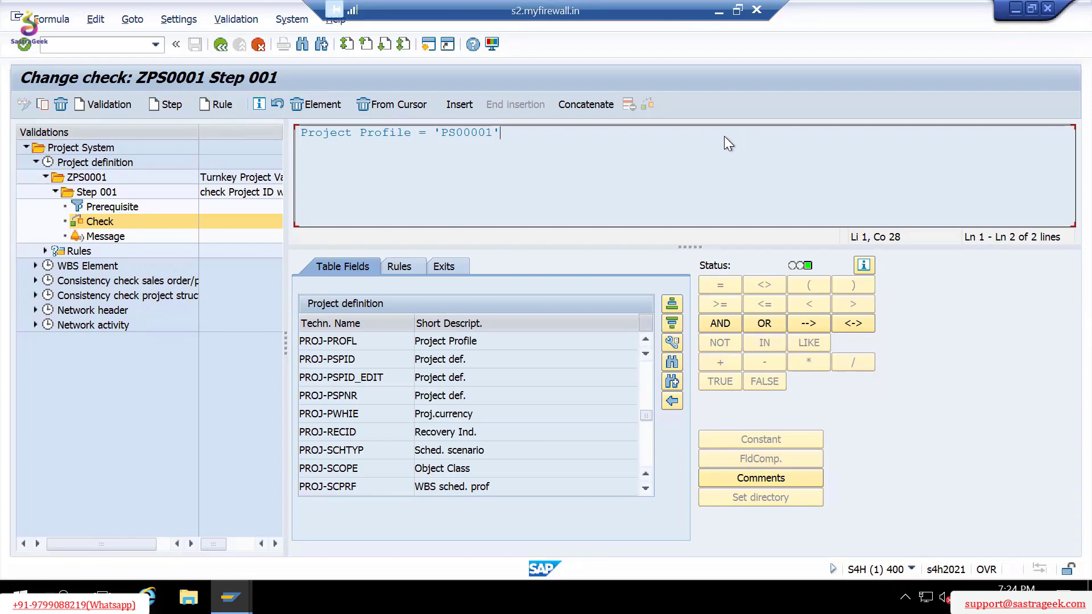
# Open the message settings of Step 001 in validation ZPS0001, ready for a message number.
pyautogui.click(512, 149)
pyautogui.click(106, 236)
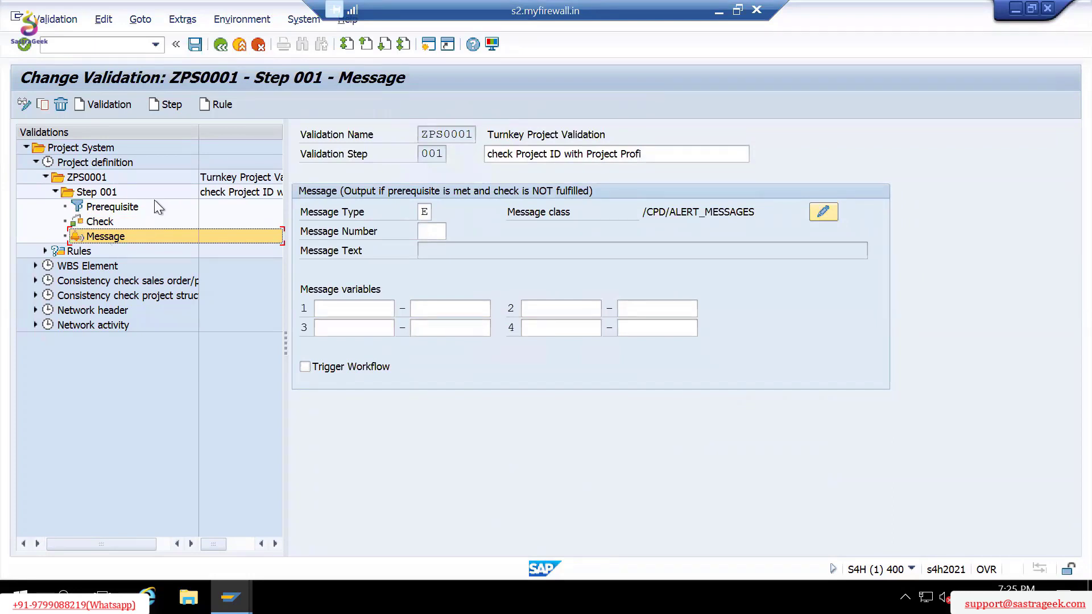
pyautogui.click(437, 232)
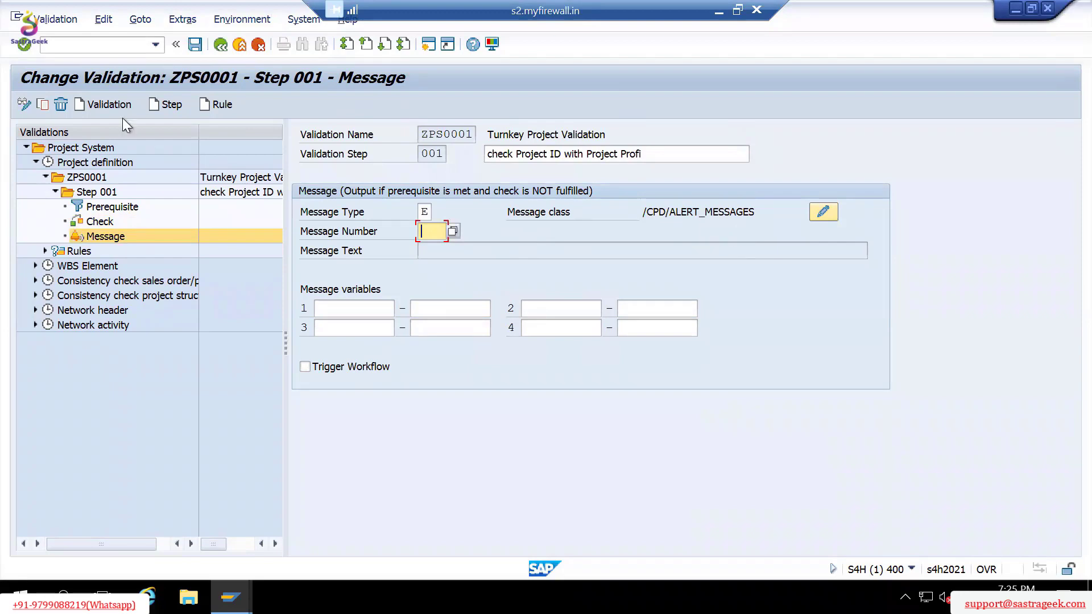
# Start transaction SE91 in a new session.
pyautogui.click(430, 45)
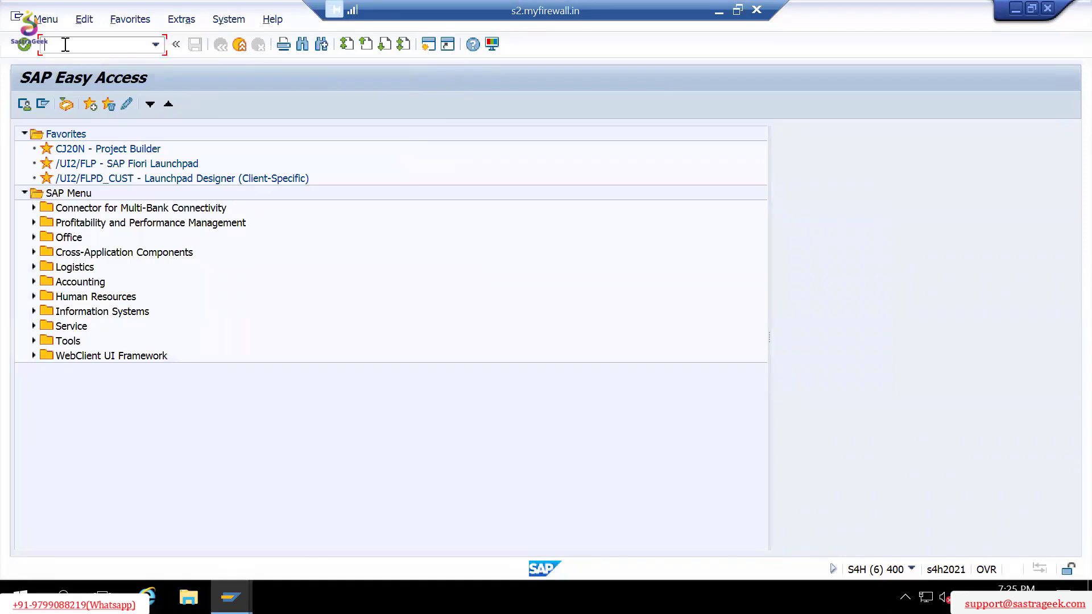
pyautogui.write('se91')
pyautogui.press('Return')
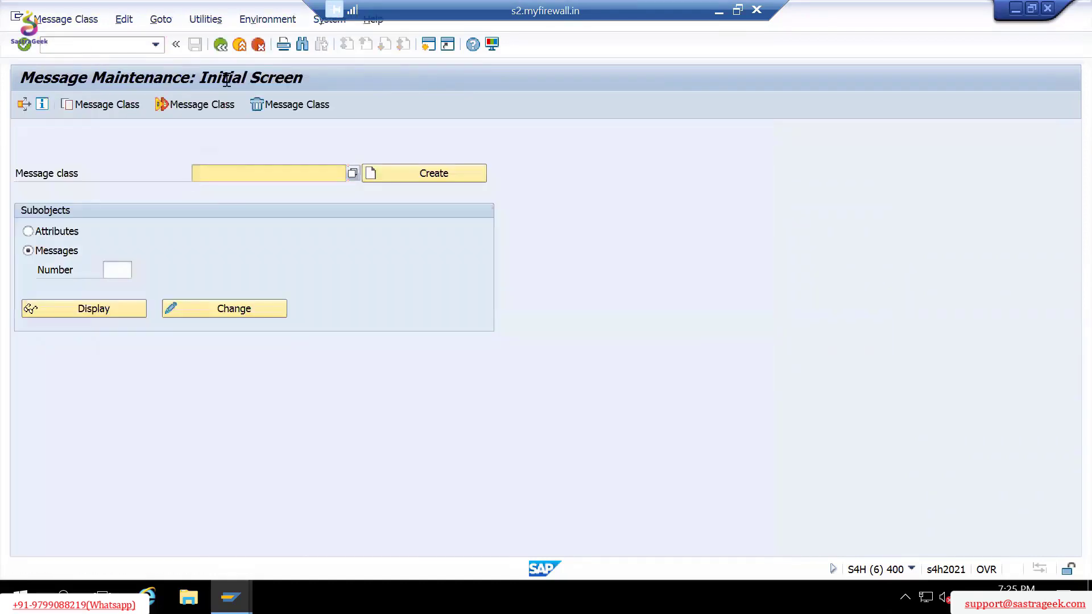
# Copy the message class name /CPD/ALERT_MESSAGES from the validation and open that class's messages for changing.
pyautogui.hotkey('alt', 'Tab')
pyautogui.moveTo(644, 216); pyautogui.dragTo(774, 214)
pyautogui.hotkey('ctrl', 'c')
pyautogui.hotkey('alt', 'Tab')
pyautogui.hotkey('ctrl', 'v')
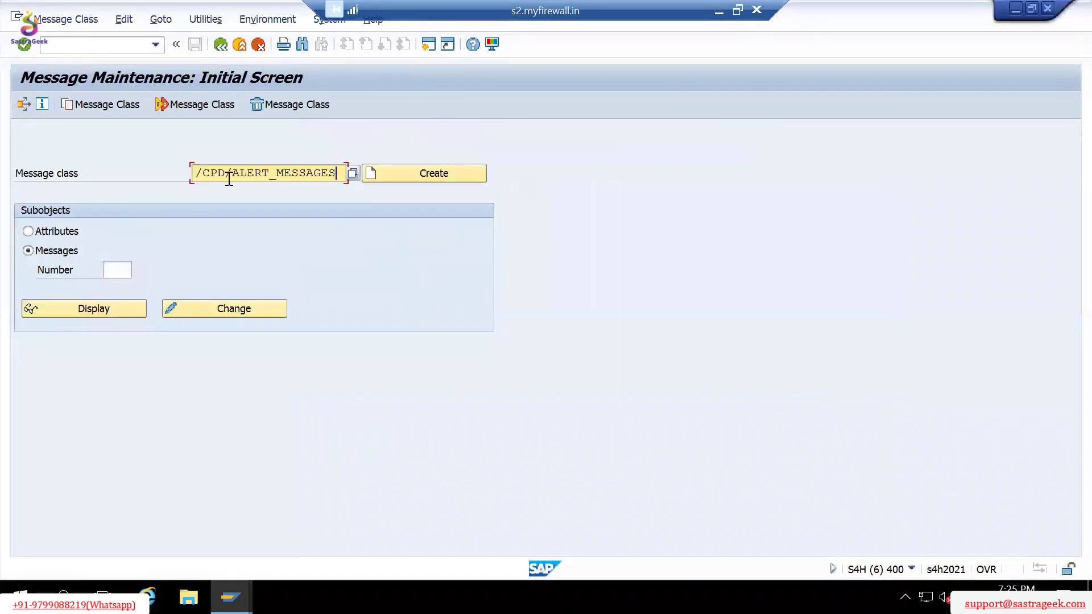
pyautogui.click(205, 305)
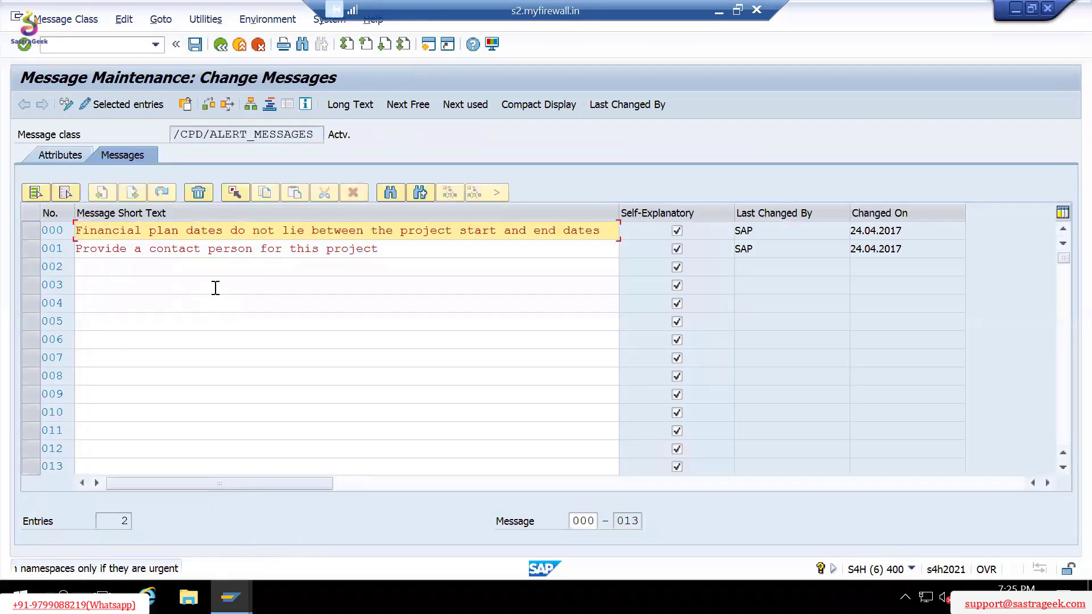
# Enter "Project ID & Project Profile" as the short text of message 002.
pyautogui.click(118, 266)
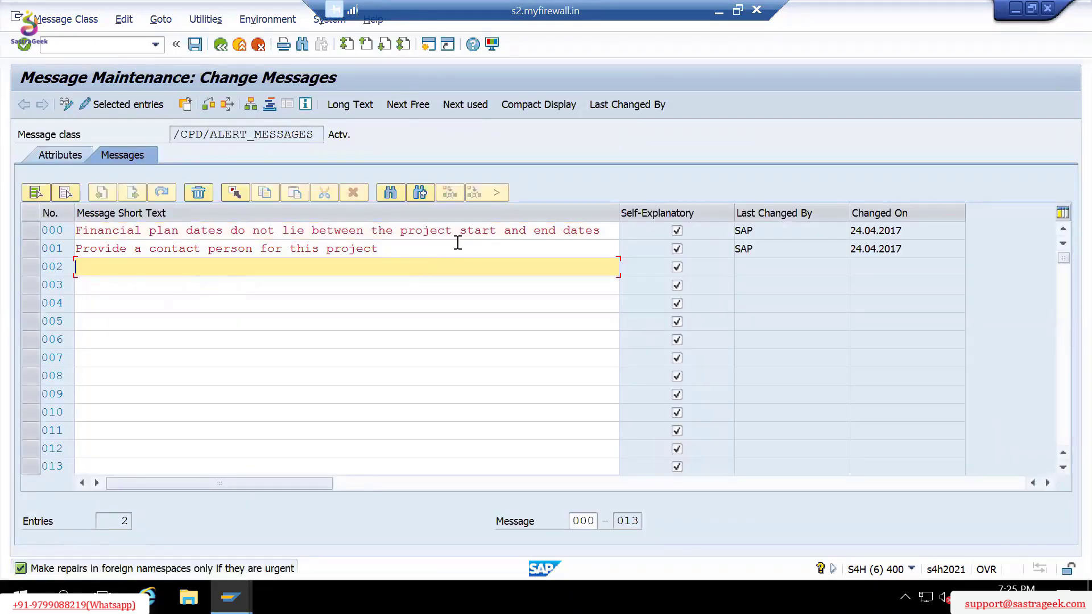
pyautogui.write('Project ID &')
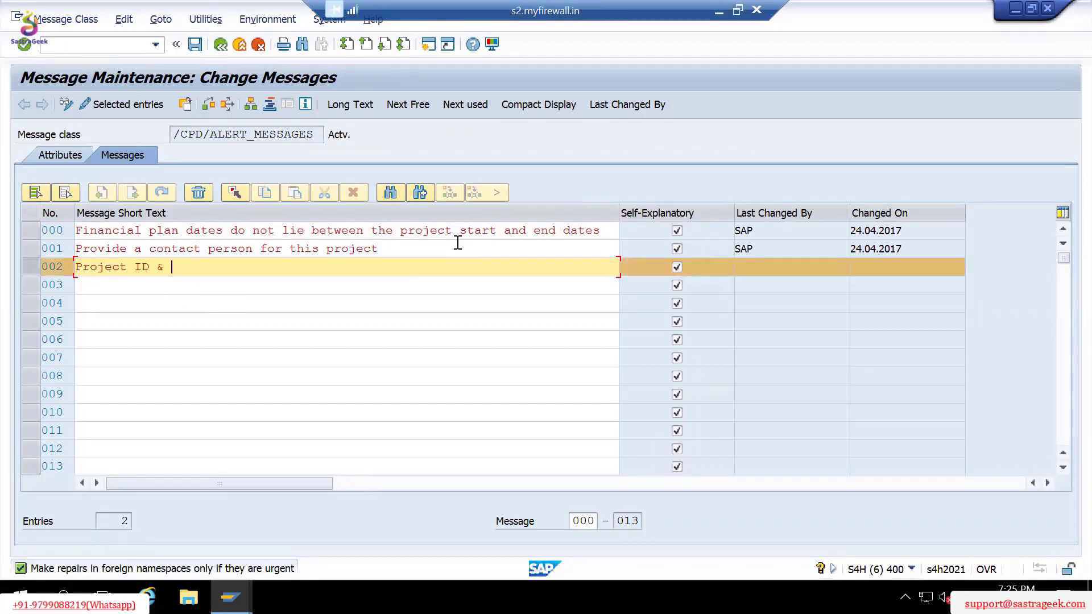
pyautogui.write(' Projecct')
pyautogui.press('BackSpace')
pyautogui.press('BackSpace')
pyautogui.press('BackSpace')
pyautogui.write('t Profile')
# Review the check condition of Step 001 in the validation session, and return to message maintenance.
pyautogui.hotkey('alt', 'Tab')
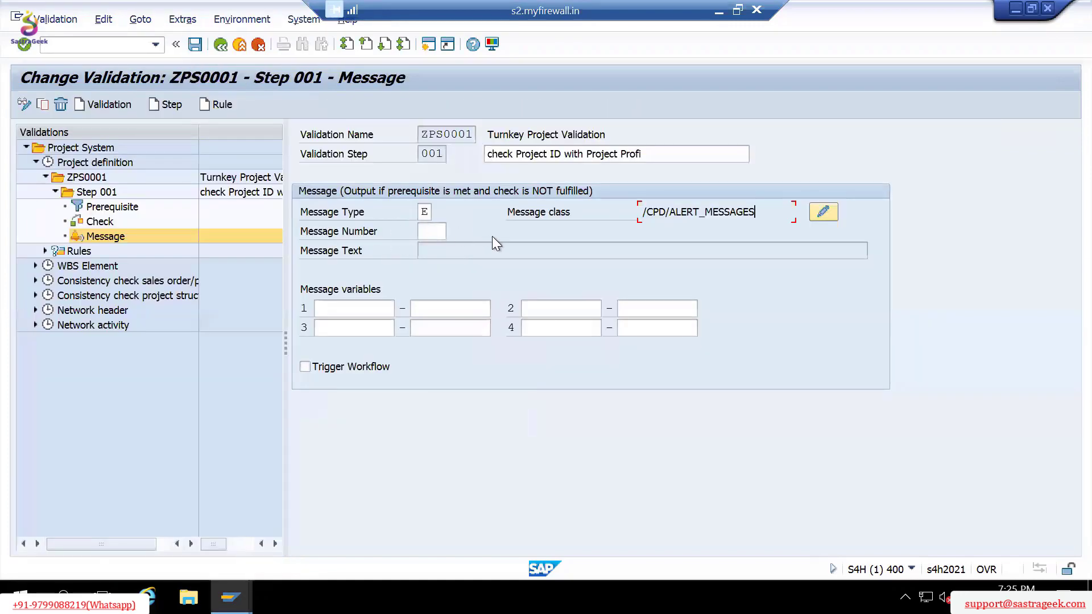
pyautogui.click(137, 207)
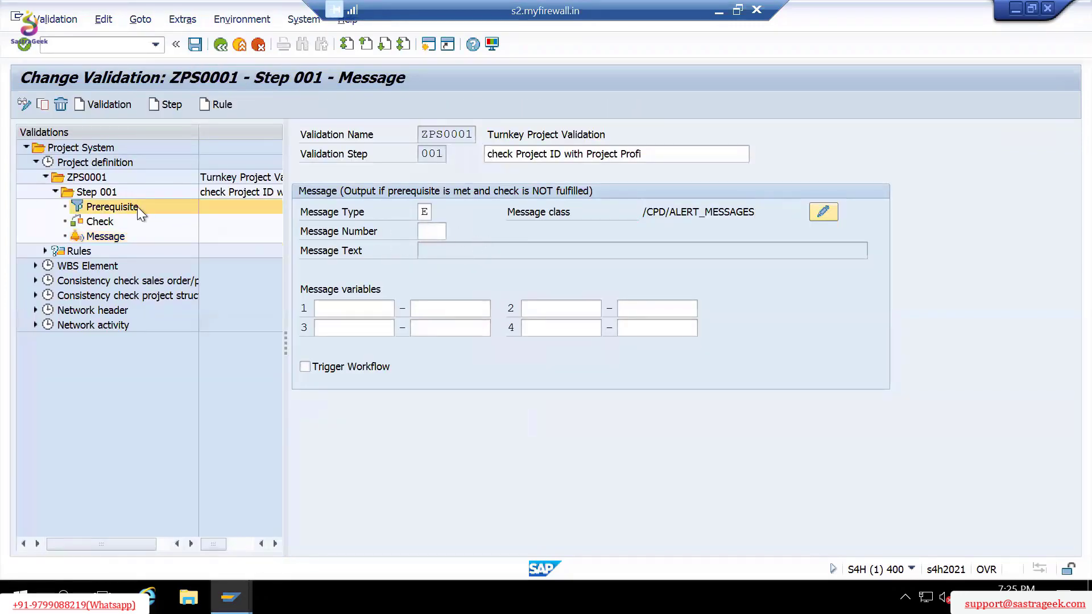
pyautogui.click(124, 223)
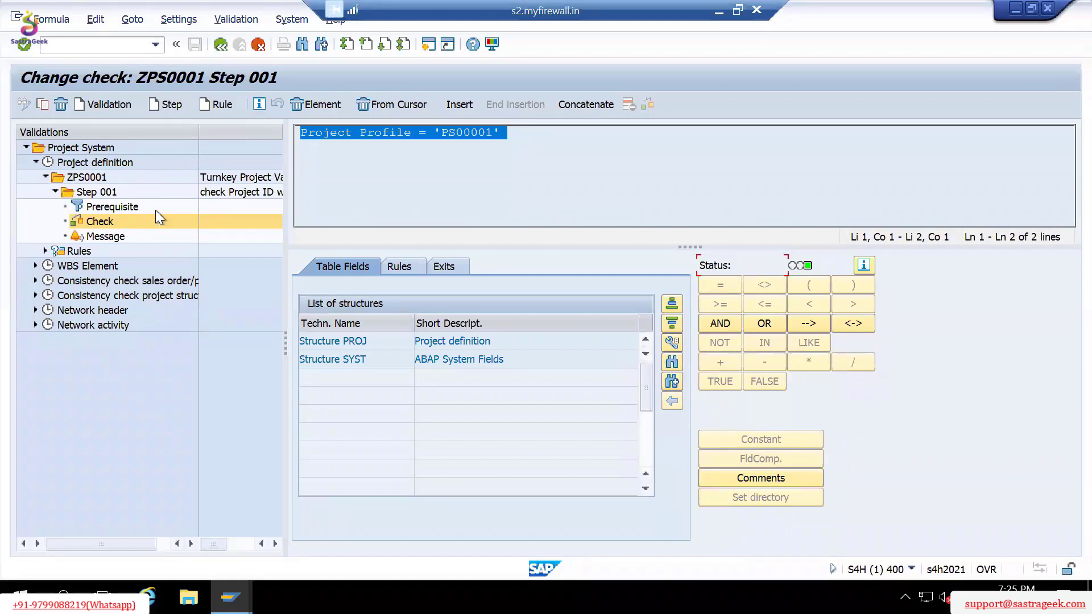
pyautogui.hotkey('alt', 'Tab')
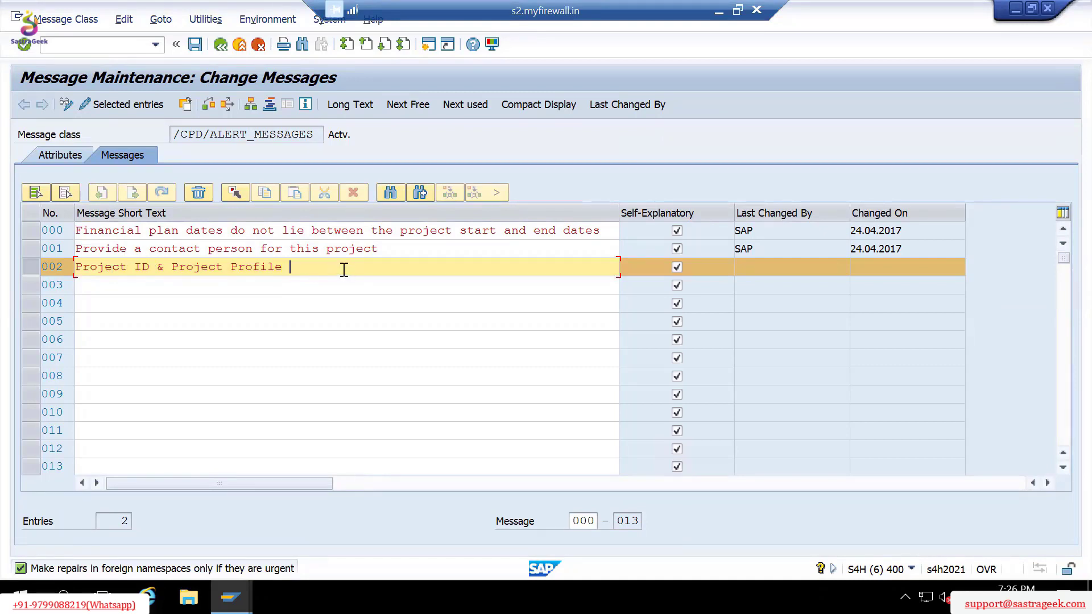
# Discard the draft wording so that the short text of message 002 is empty.
pyautogui.write('co')
pyautogui.hotkey('shift', 'Home')
pyautogui.press('BackSpace')
pyautogui.write('O')
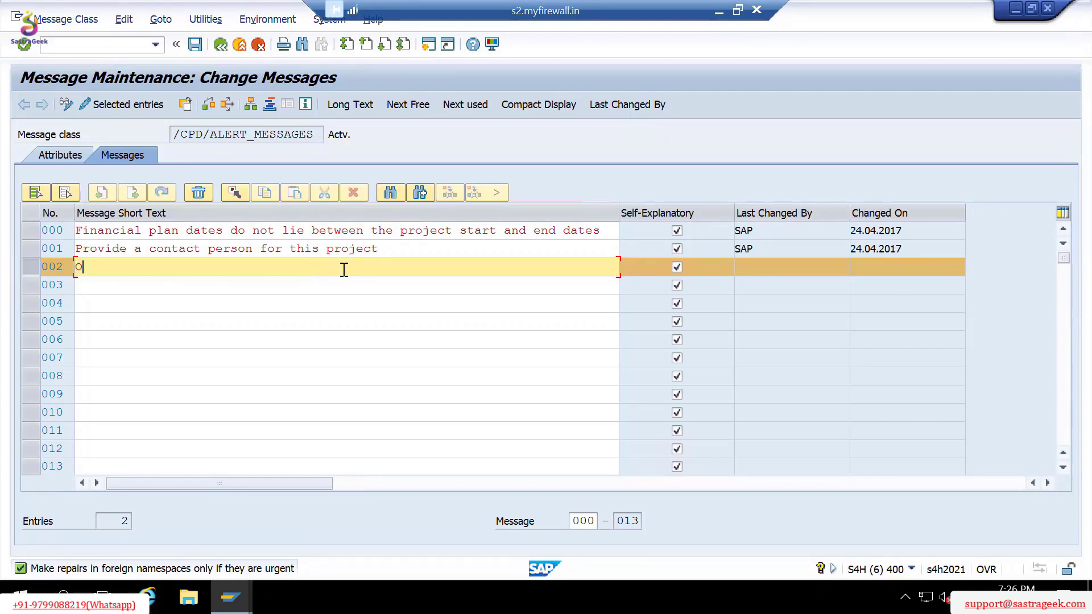
pyautogui.write('nly')
pyautogui.press('BackSpace')
pyautogui.press('BackSpace')
pyautogui.press('BackSpace')
pyautogui.press('BackSpace')
pyautogui.press('BackSpace')
# Enter "Projects should be created with T for Turnkey Project" as the short text of message 002.
pyautogui.write('Project should be created with ')
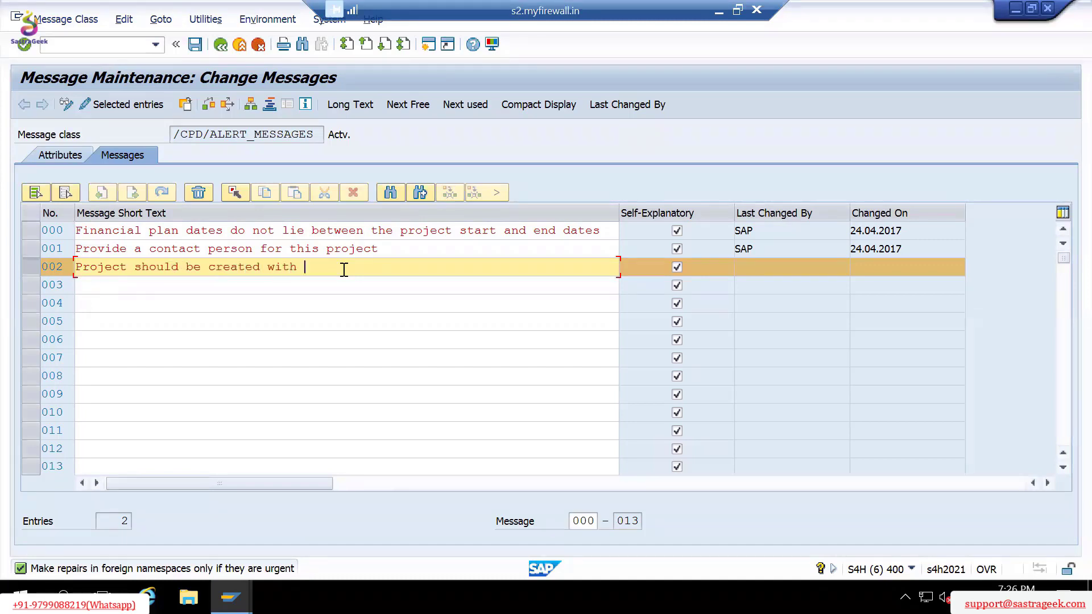
pyautogui.write('T for Turnkey Project')
pyautogui.press('Insert')
pyautogui.write('s')
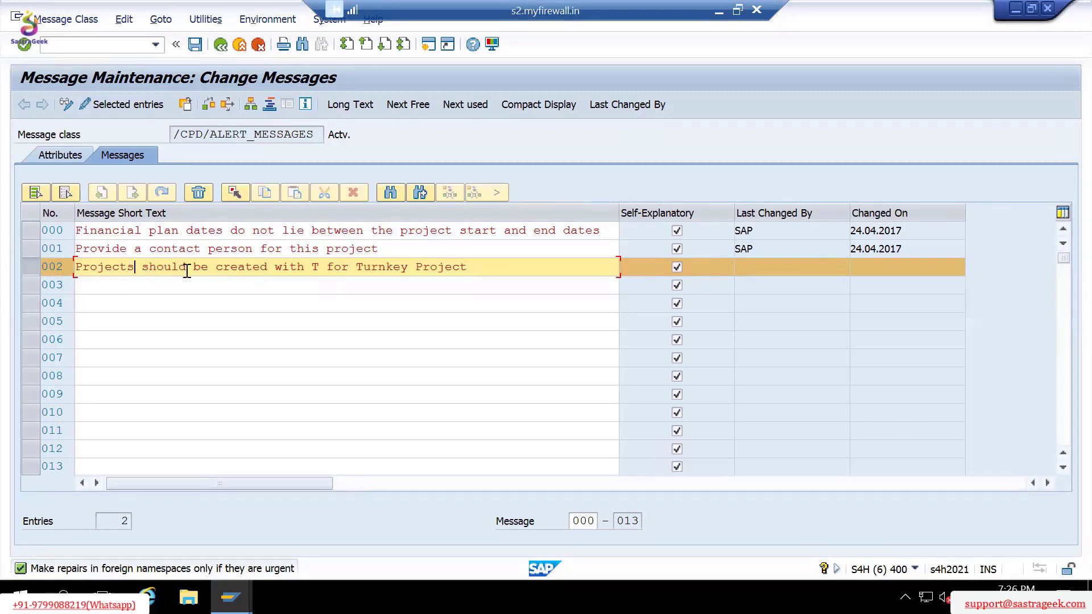
# Try the word "character" before the T in message 002's text, and remove it again.
pyautogui.click(305, 267)
pyautogui.write('character')
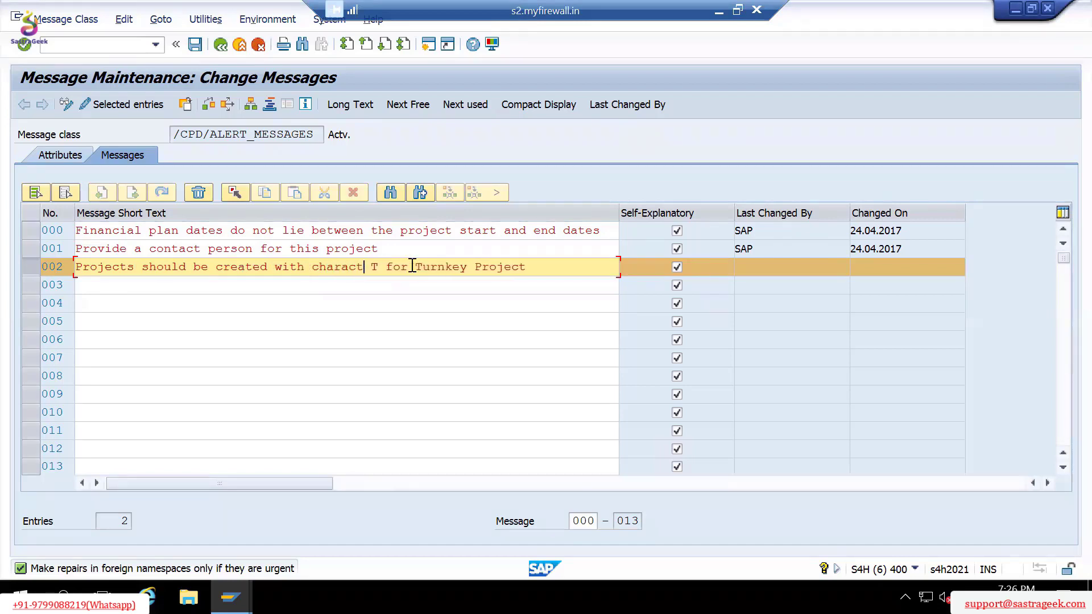
pyautogui.press('BackSpace')
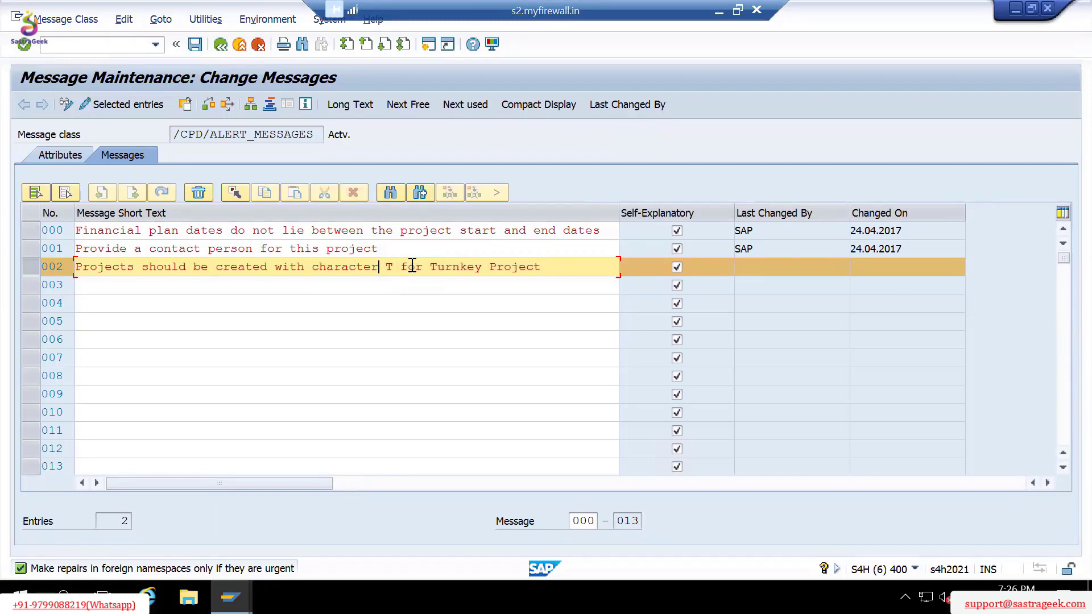
pyautogui.press('BackSpace')
pyautogui.press('BackSpace')
pyautogui.press('BackSpace')
pyautogui.press('BackSpace')
pyautogui.press('BackSpace')
pyautogui.press('BackSpace')
pyautogui.press('BackSpace')
pyautogui.press('BackSpace')
pyautogui.press('BackSpace')
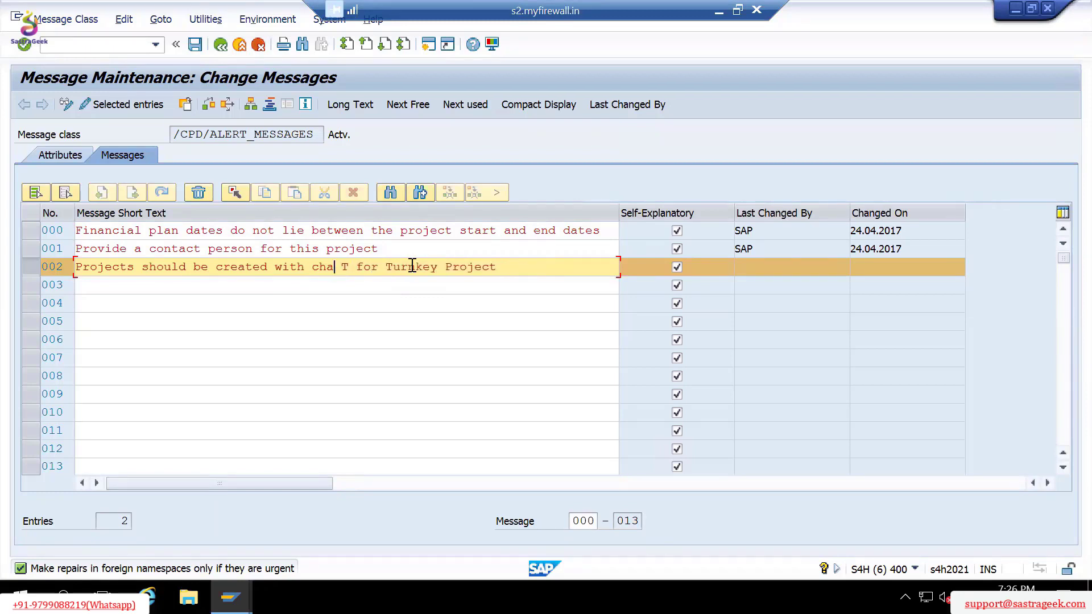
# Insert "project id" before the T in the short text of message 002.
pyautogui.write('project i')
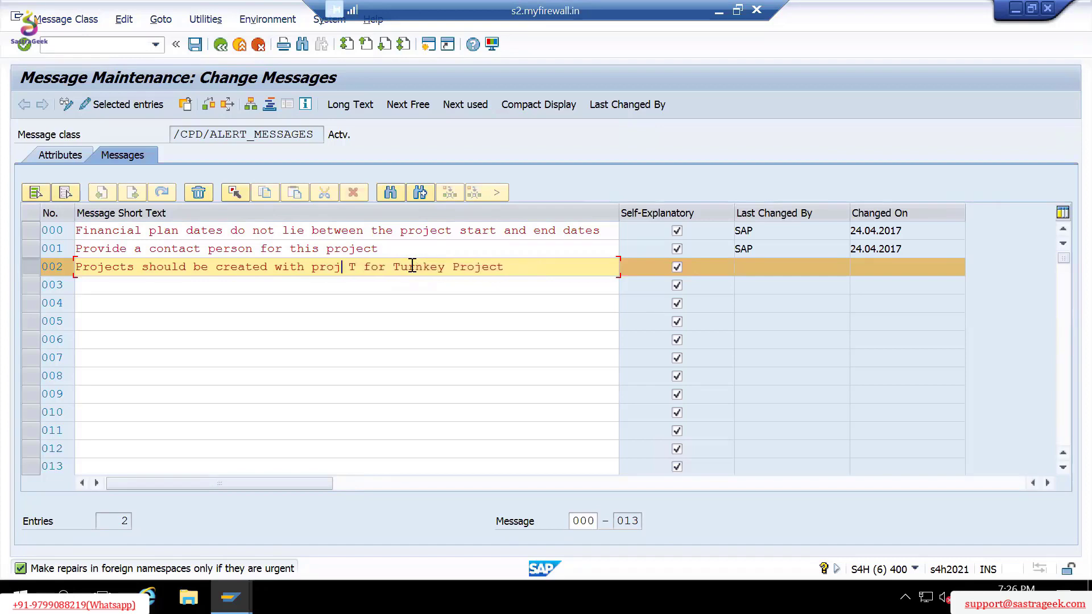
pyautogui.write('d')
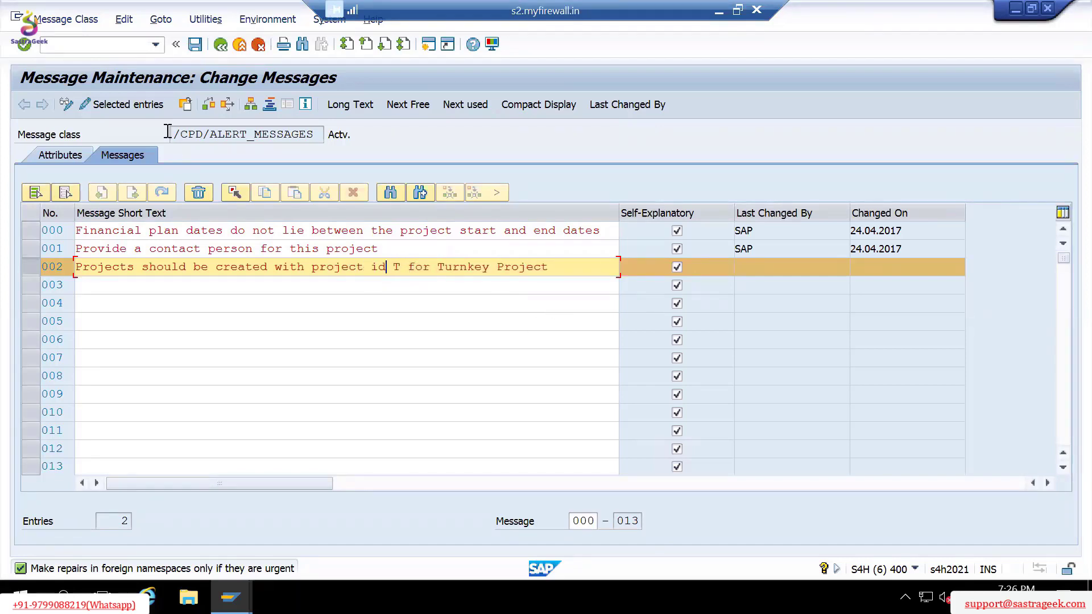
# Save message 002 under a new workbench request described as "Message", and return to the initial message maintenance screen.
pyautogui.click(195, 45)
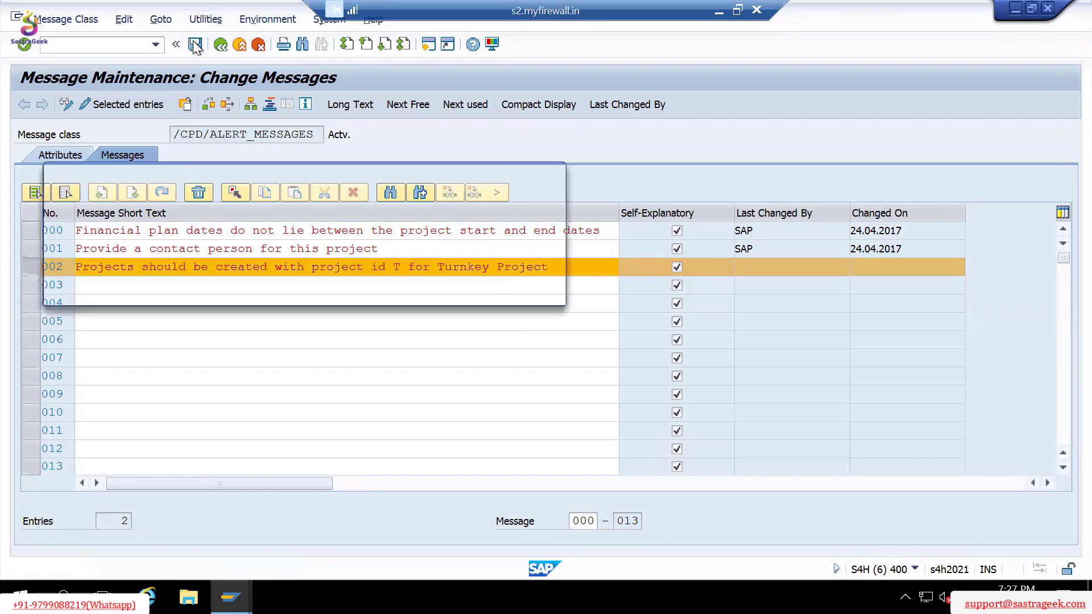
pyautogui.click(433, 291)
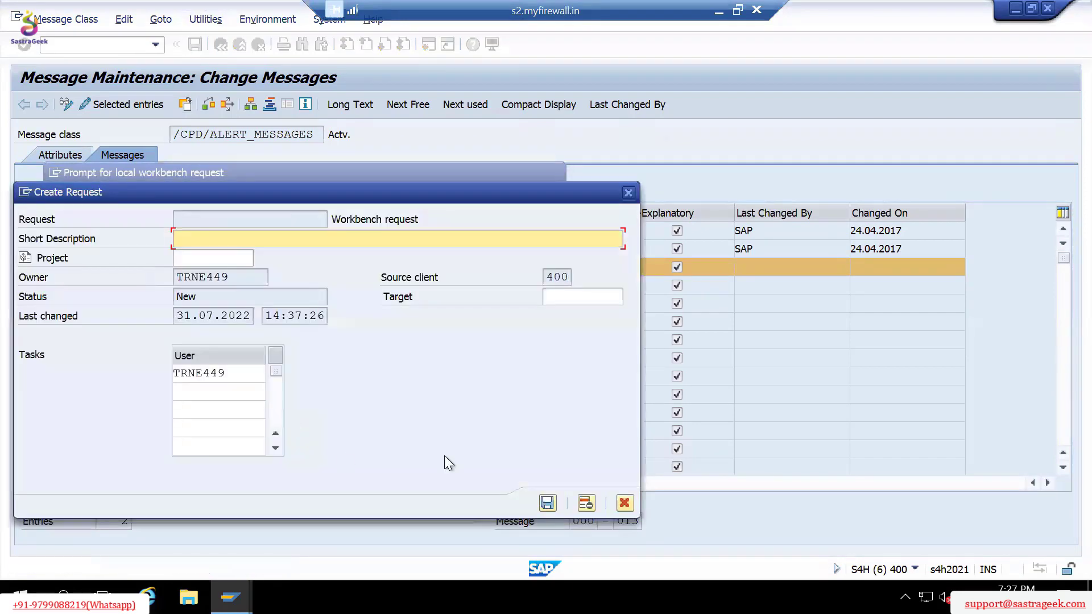
pyautogui.write('Message')
pyautogui.press('Return')
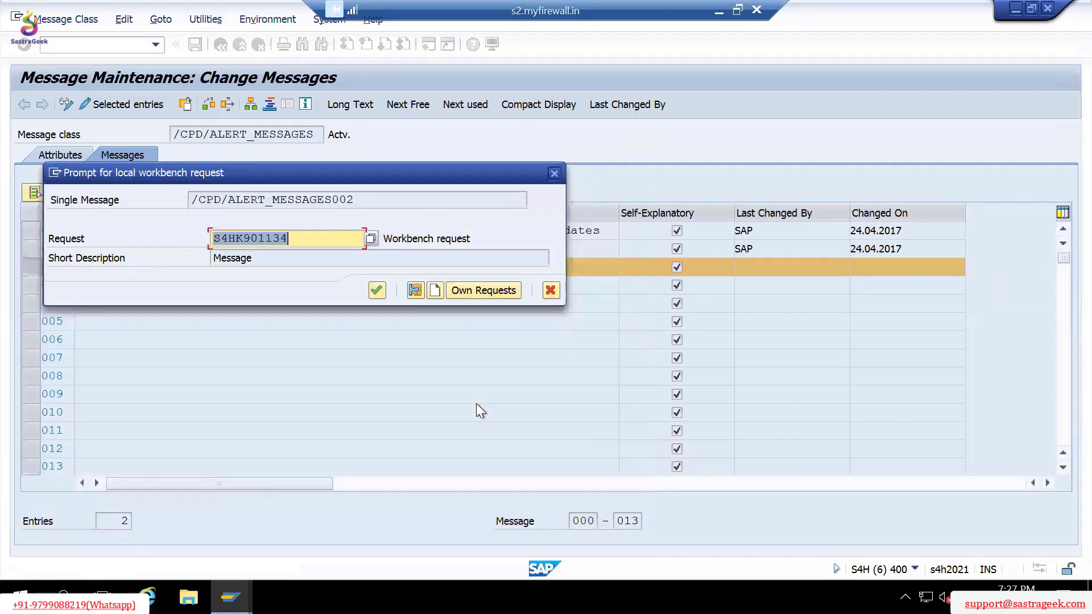
pyautogui.click(377, 291)
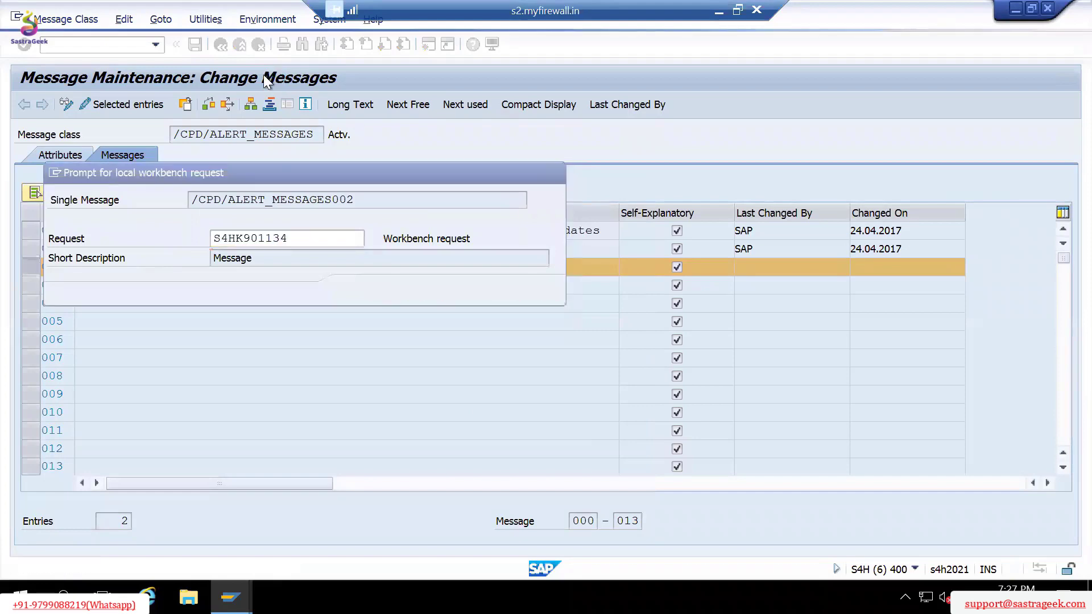
pyautogui.click(357, 290)
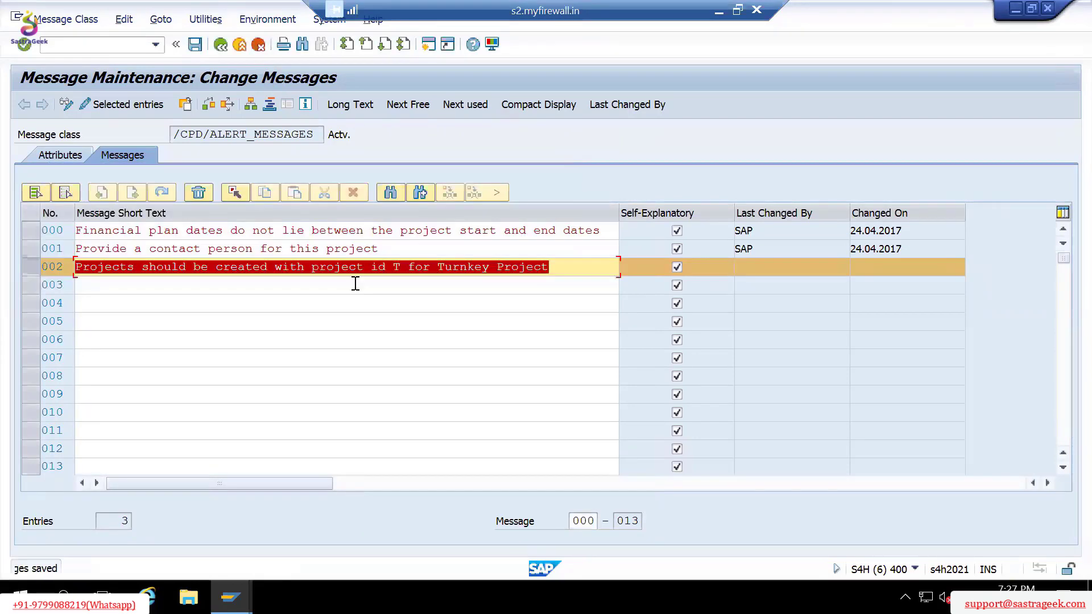
pyautogui.click(220, 44)
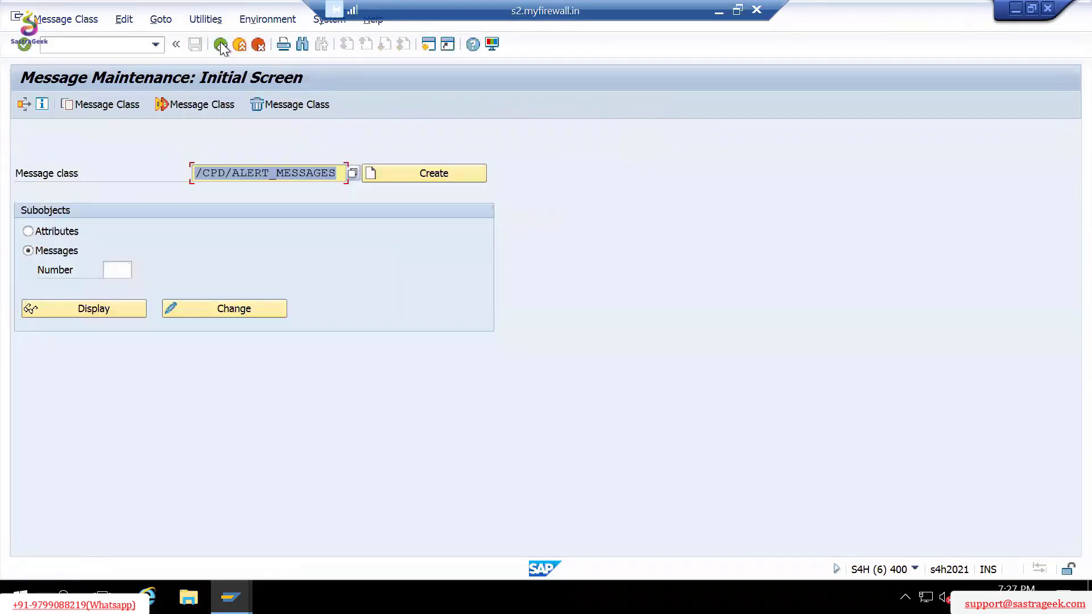
# In the validation session, assign message number 002 to the message of Step 001 and save the validation.
pyautogui.hotkey('alt', 'Tab')
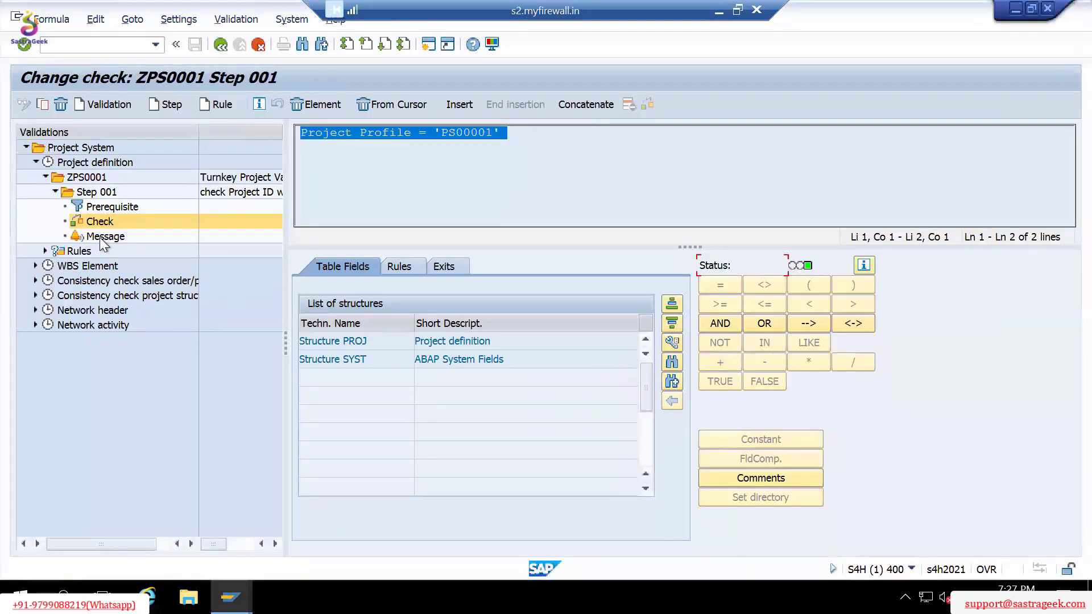
pyautogui.click(102, 236)
pyautogui.click(441, 230)
pyautogui.click(459, 233)
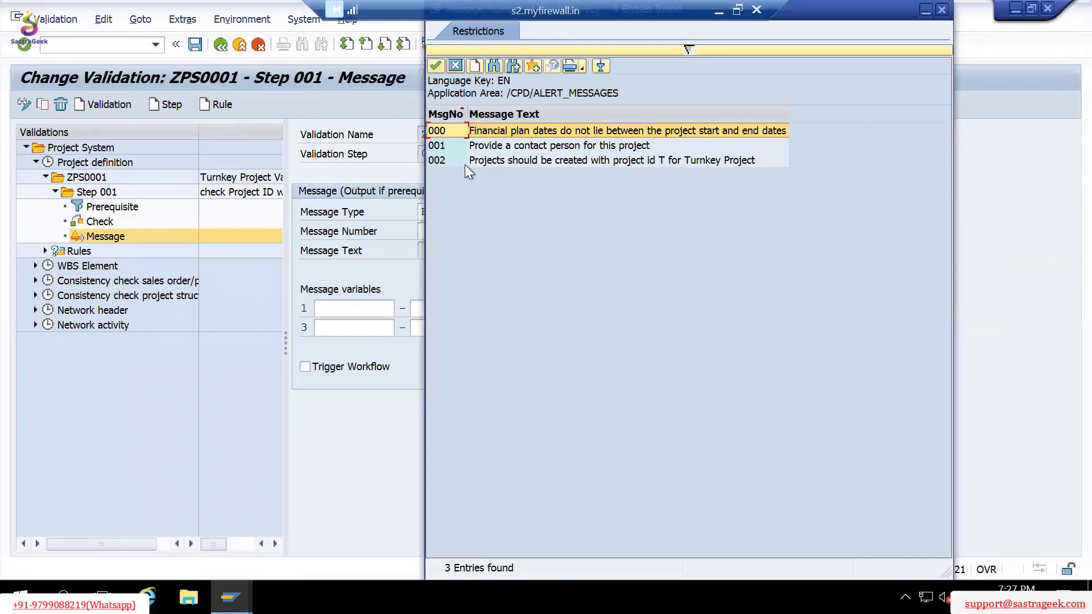
pyautogui.click(449, 161)
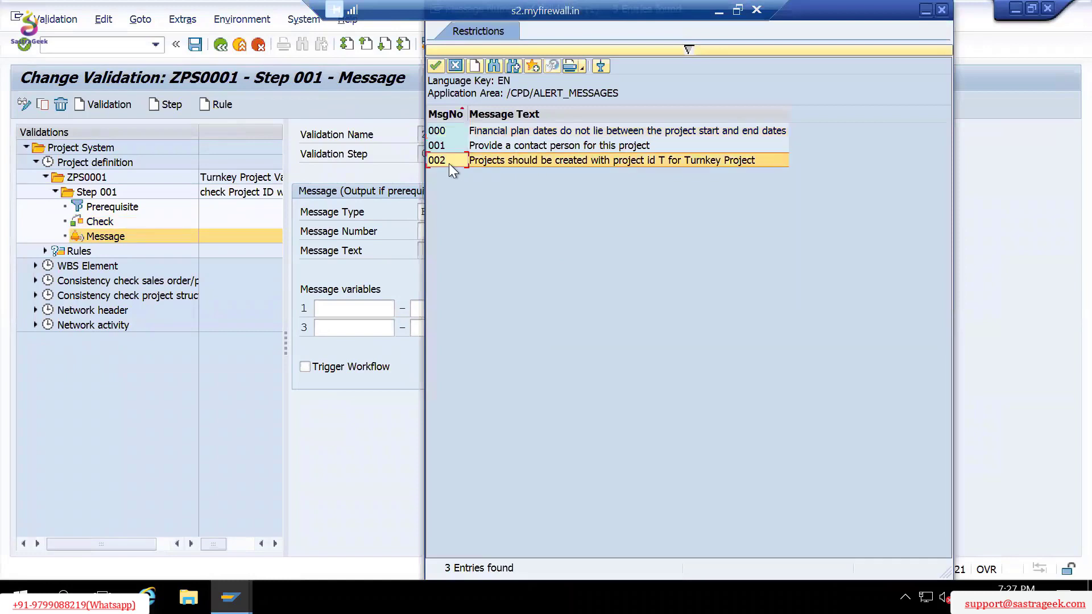
pyautogui.doubleClick(477, 162)
pyautogui.press('Return')
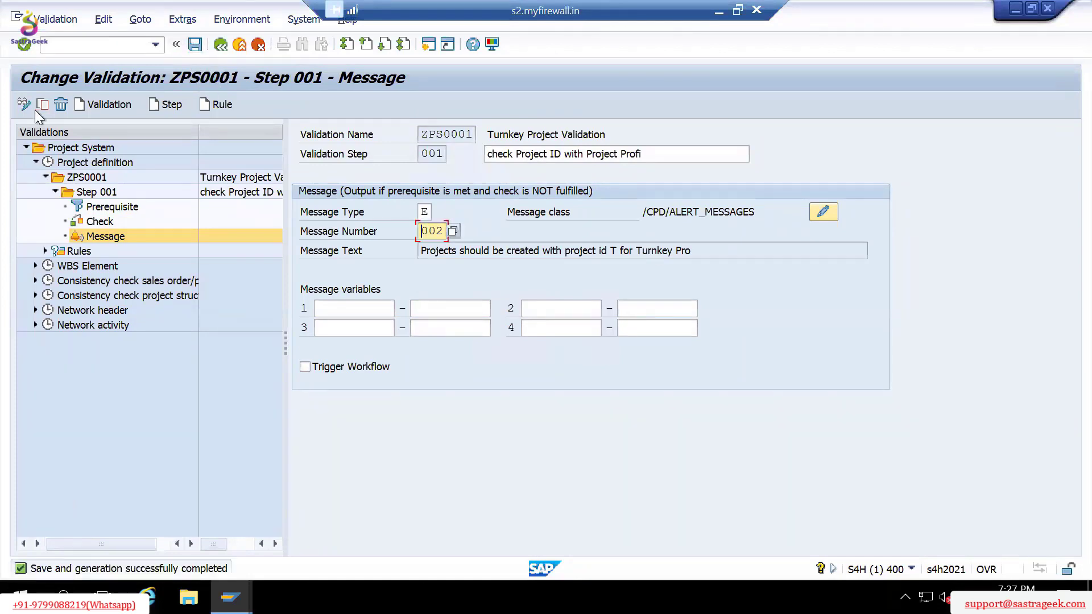
# Open the header data of validation ZPS0001 and check its validation name.
pyautogui.click(98, 178)
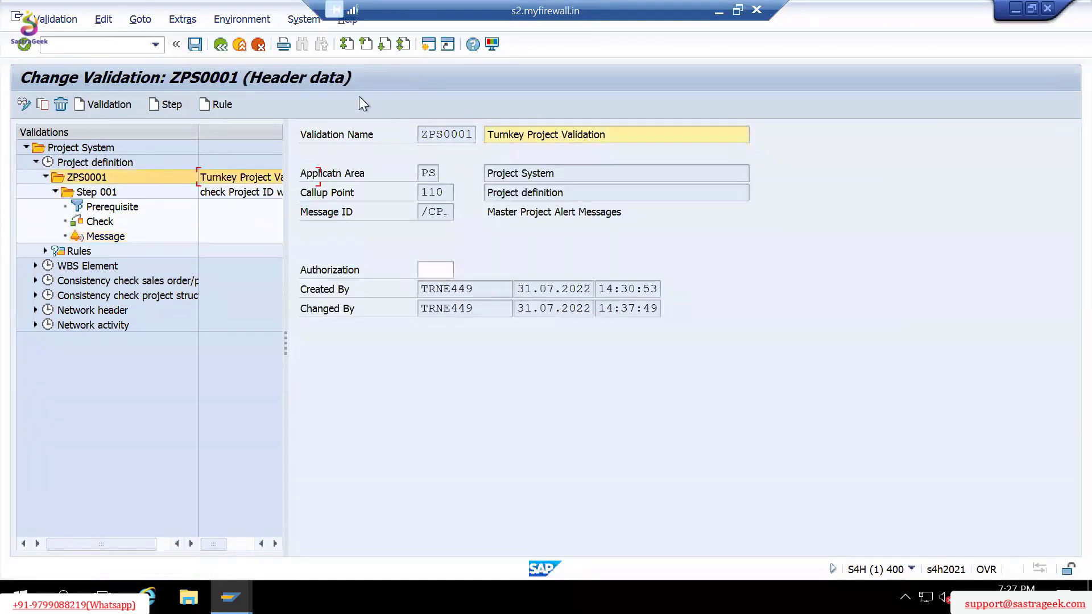
pyautogui.moveTo(421, 136); pyautogui.dragTo(473, 139)
pyautogui.click(474, 137)
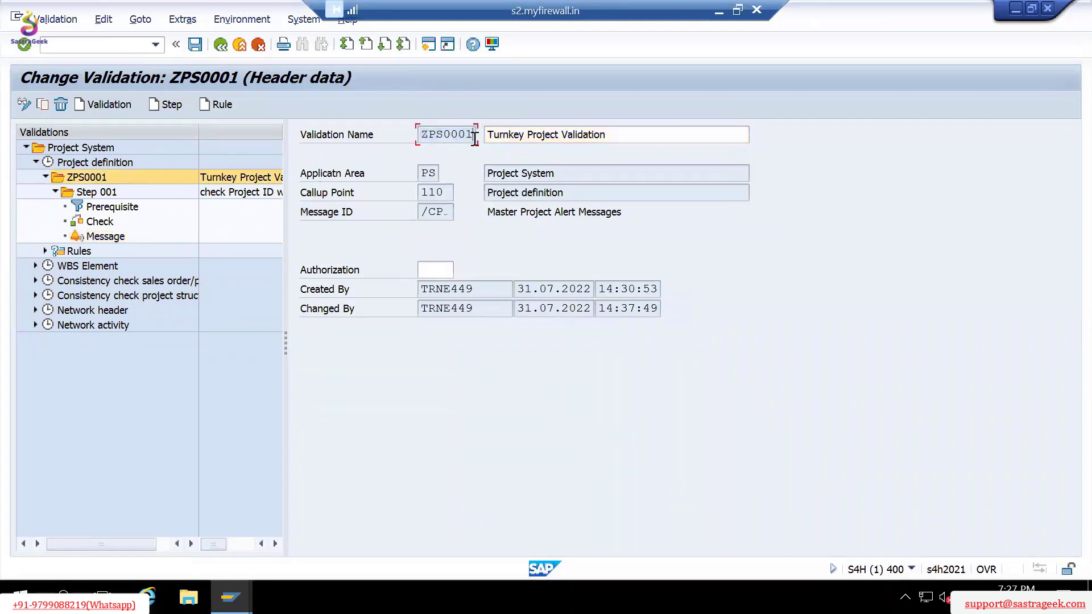
pyautogui.hotkey('alt', 'Tab')
pyautogui.hotkey('alt', 'Tab')
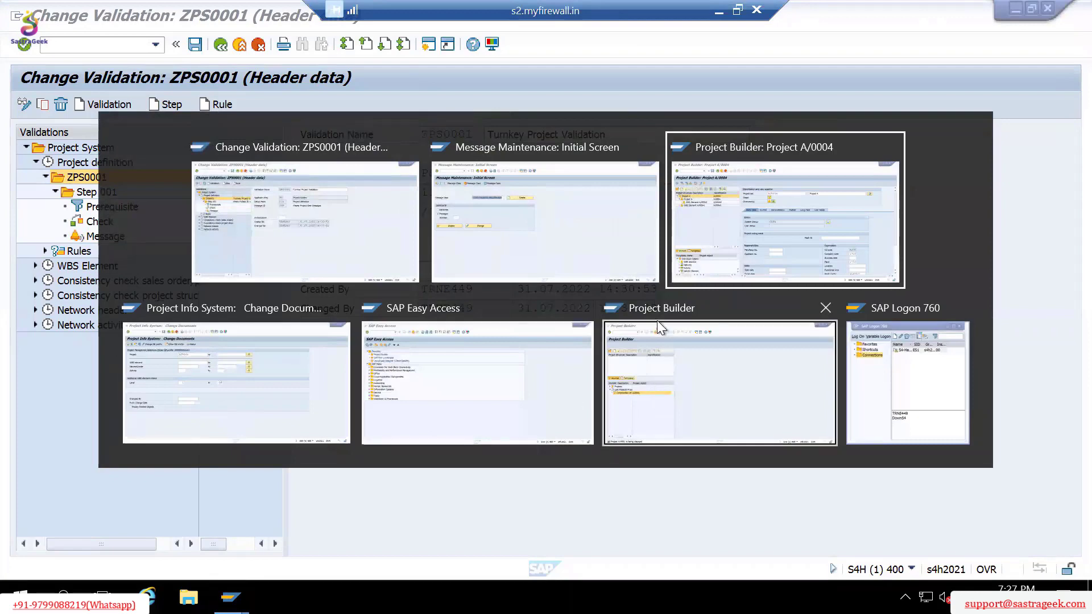
pyautogui.click(663, 350)
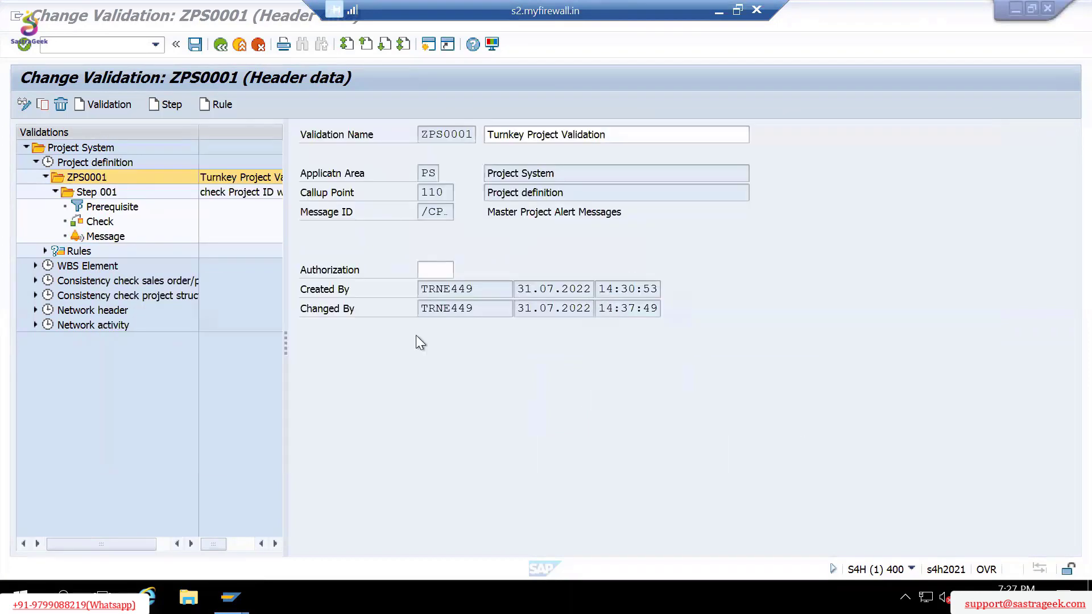
pyautogui.hotkey('alt', 'Tab')
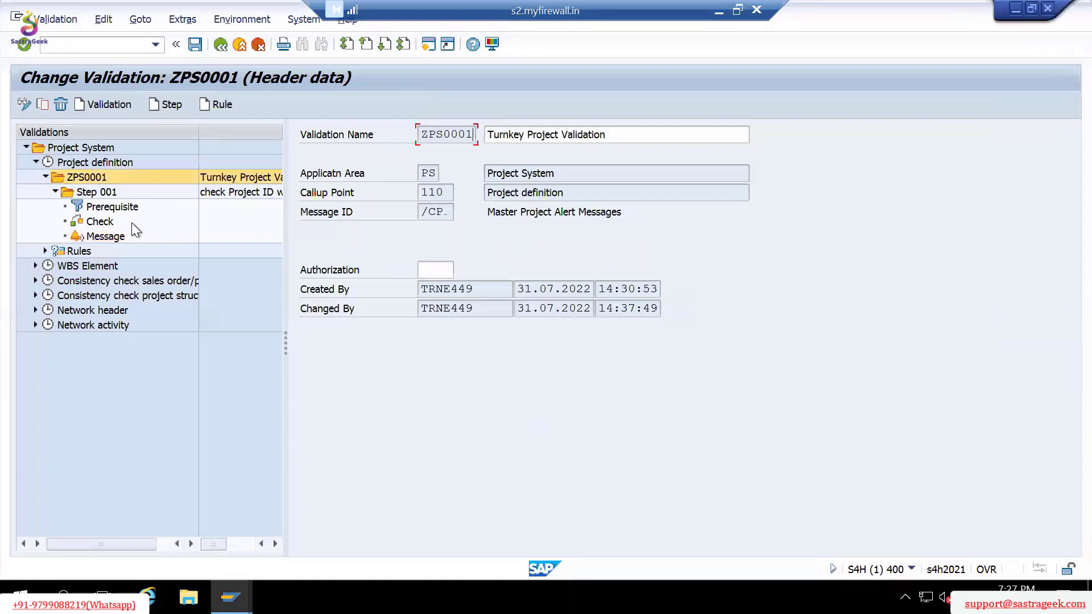
# Leave validation maintenance for the IMG and open the details of project profile PS00001, Turnkey Project.
pyautogui.doubleClick(123, 162)
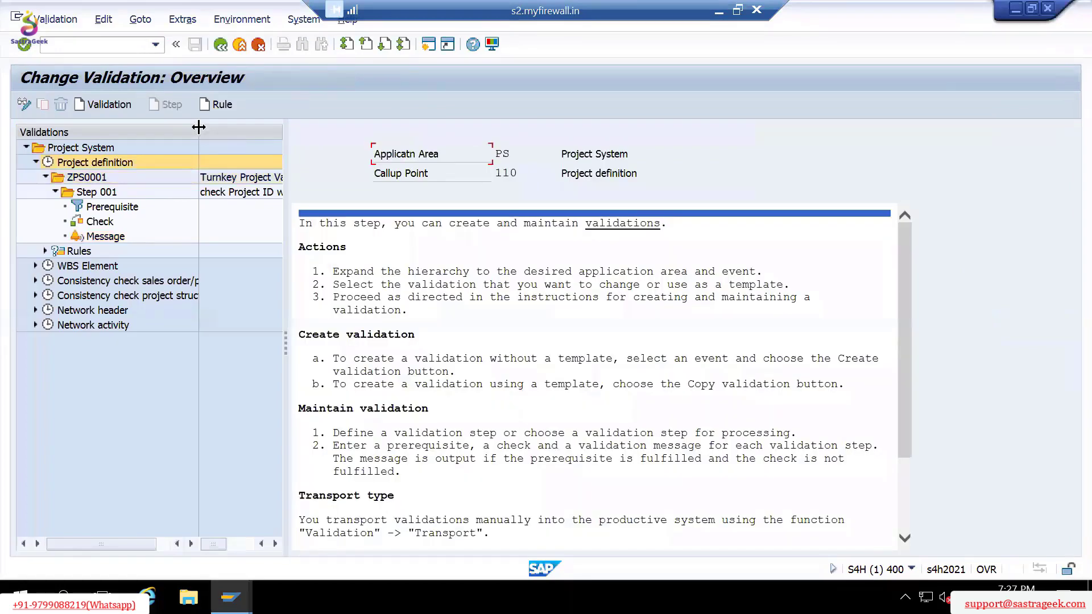
pyautogui.hotkey('alt', 'Tab')
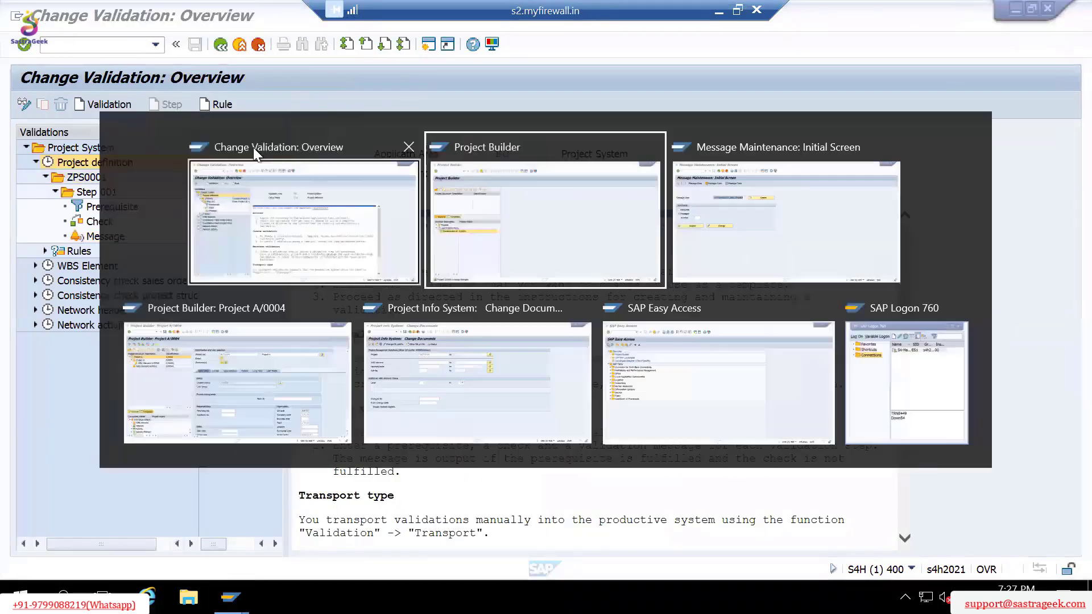
pyautogui.hotkey('alt', 'Tab')
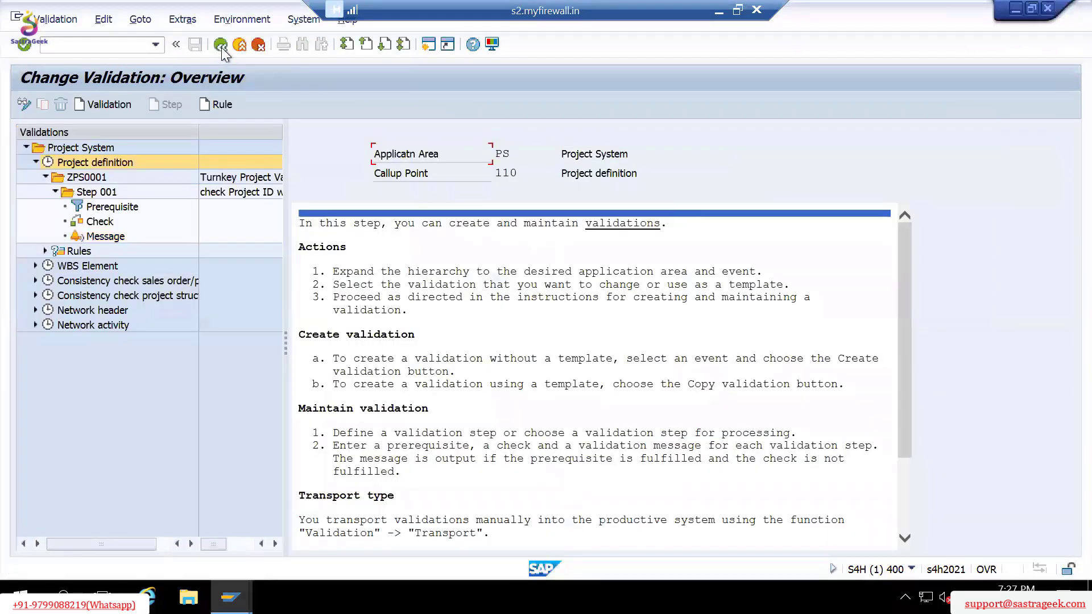
pyautogui.click(220, 45)
pyautogui.click(220, 46)
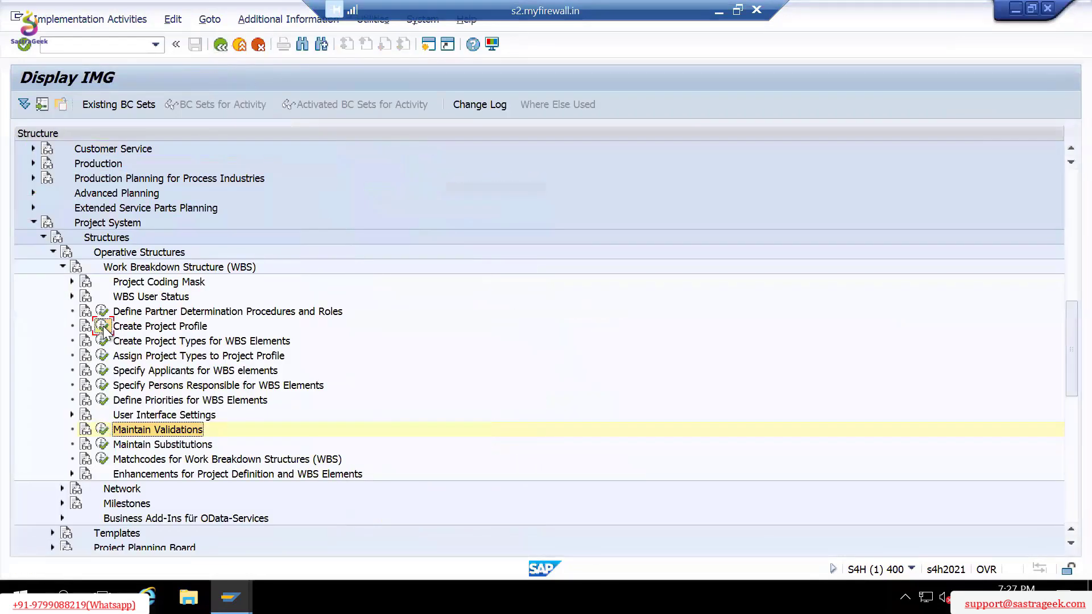
pyautogui.click(102, 326)
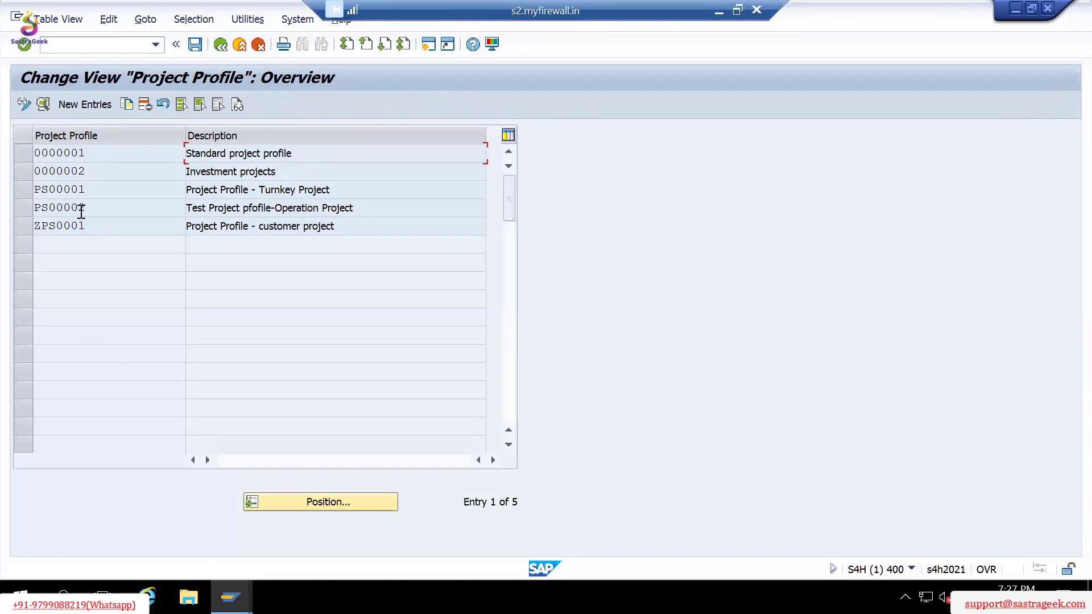
pyautogui.click(250, 209)
pyautogui.click(290, 190)
pyautogui.doubleClick(56, 191)
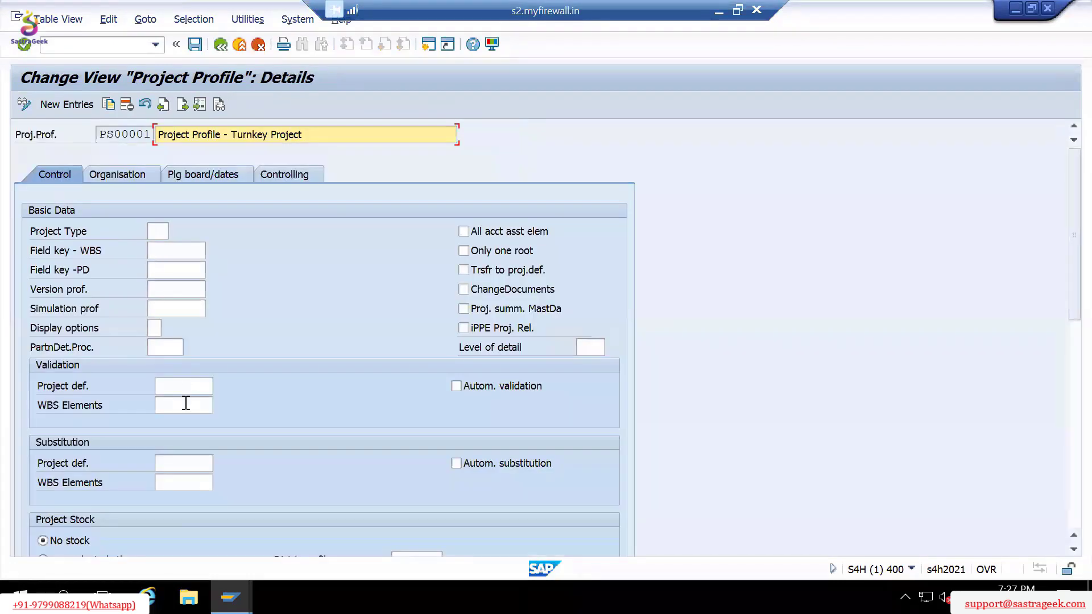
# Assign validation ZPS0001 to the project definition in the turnkey project profile and activate automatic validation.
pyautogui.click(183, 394)
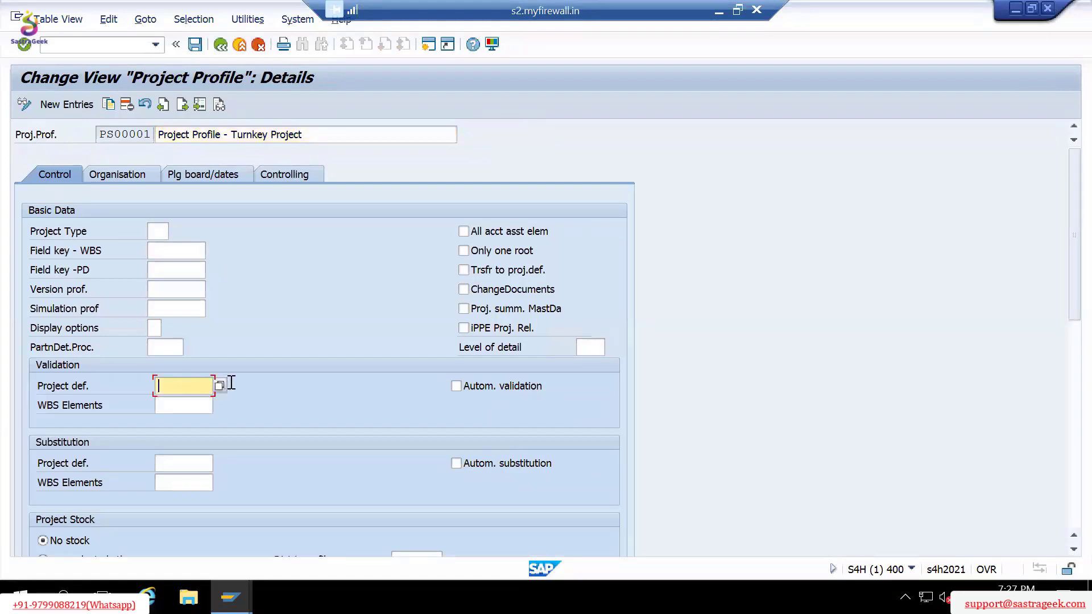
pyautogui.click(214, 386)
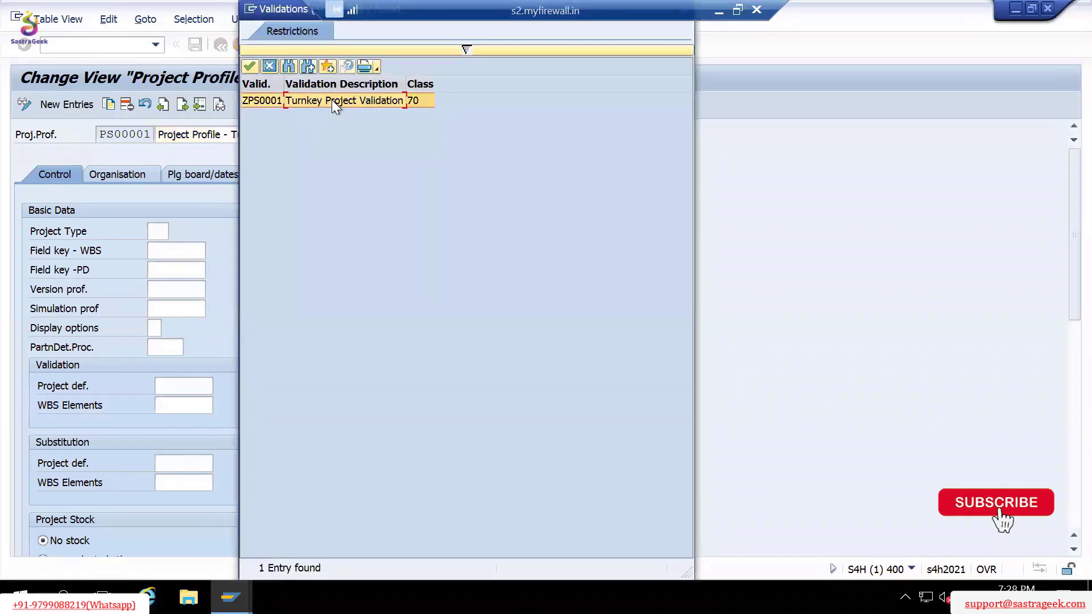
pyautogui.doubleClick(332, 101)
pyautogui.press('Return')
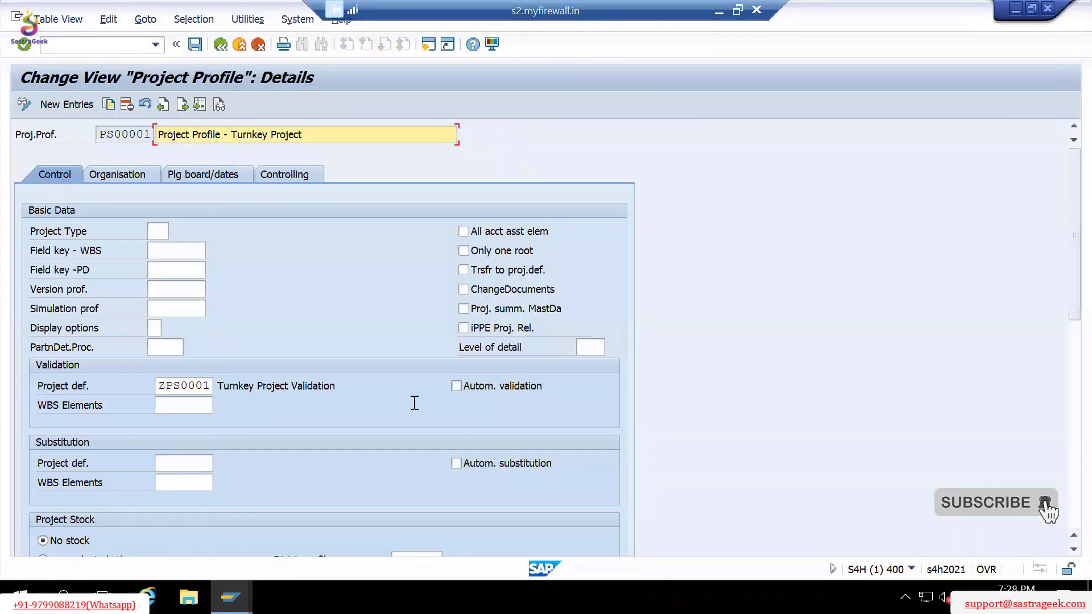
pyautogui.click(465, 386)
# Save the project profile under the customizing request "Project config" and return to the IMG structure.
pyautogui.click(195, 44)
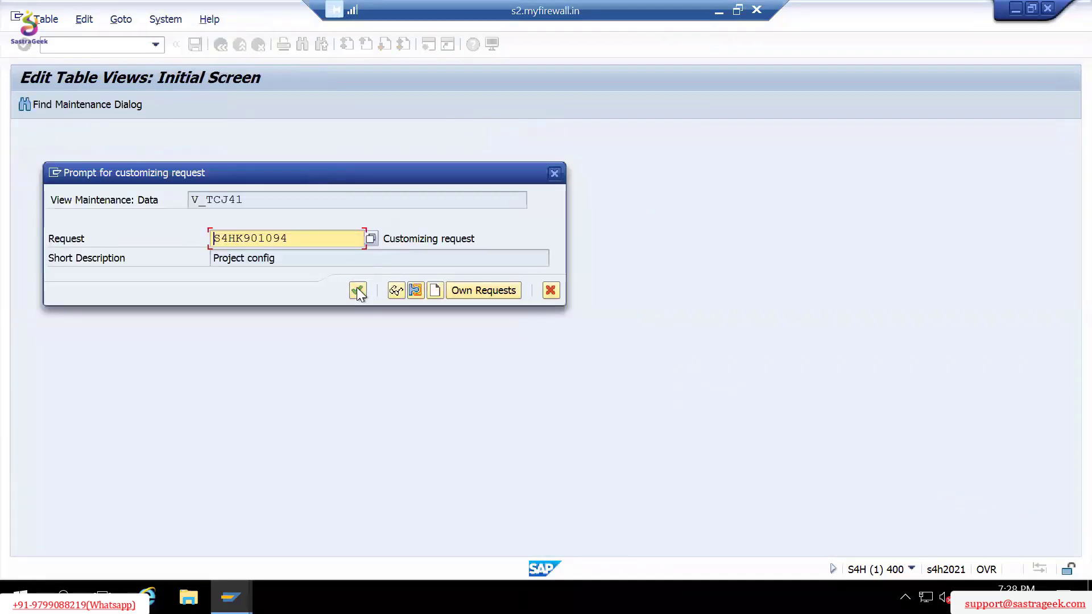
pyautogui.click(356, 288)
pyautogui.moveTo(98, 136); pyautogui.dragTo(151, 137)
pyautogui.click(152, 137)
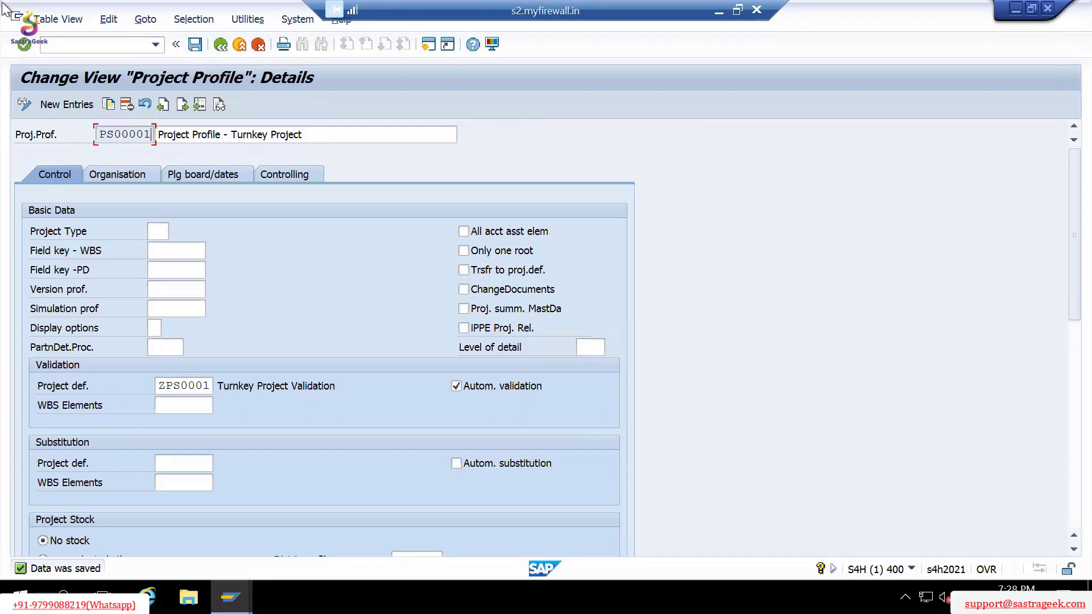
pyautogui.moveTo(100, 136); pyautogui.dragTo(156, 138)
pyautogui.click(220, 45)
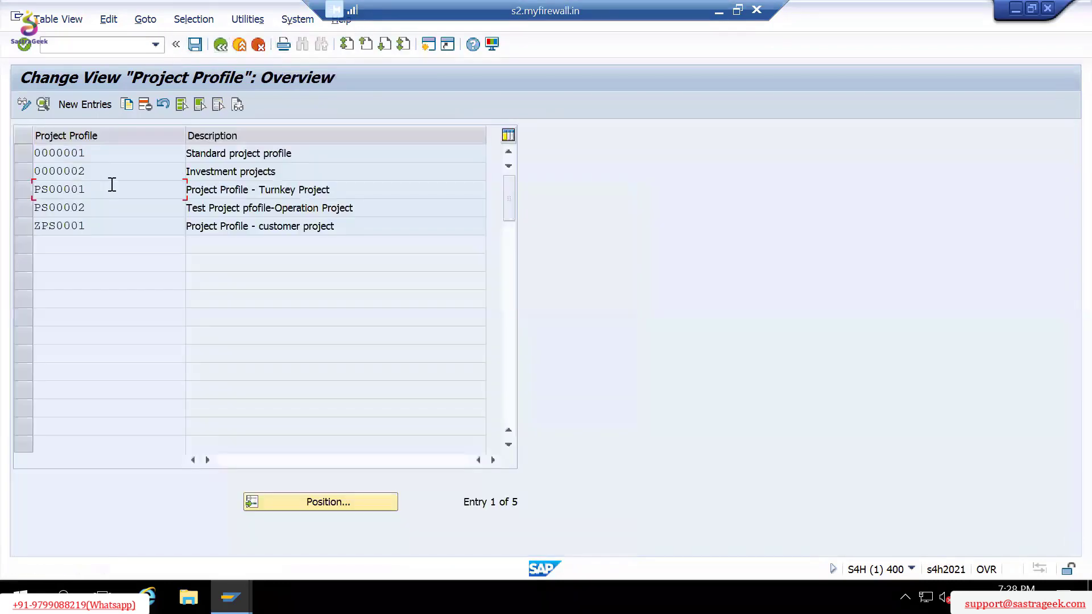
pyautogui.click(219, 45)
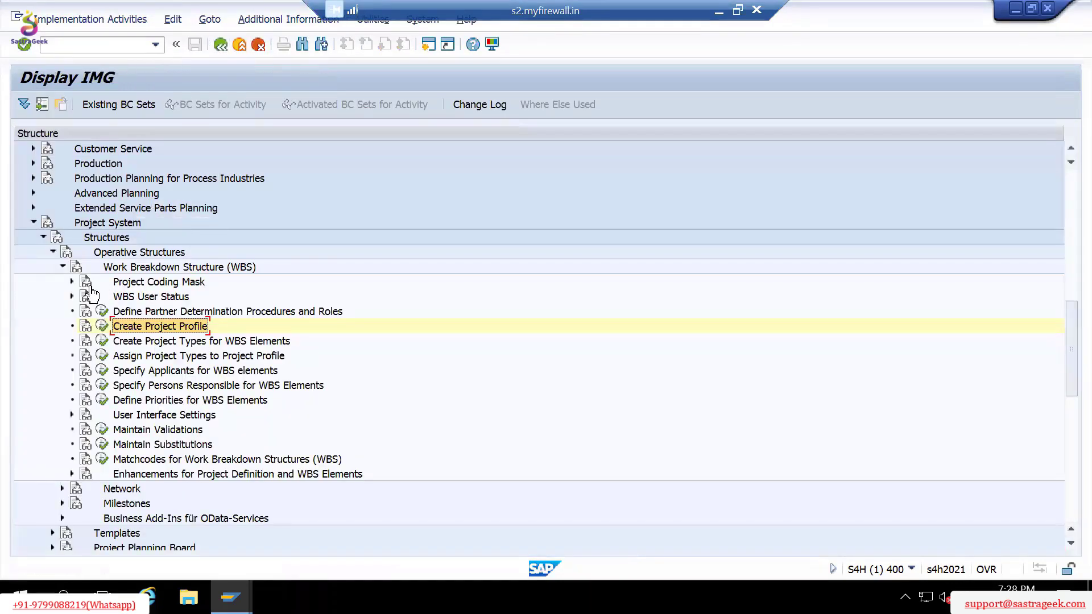
# Review the project coding mask entry for turnkey project ID T, and go back to the IMG structure.
pyautogui.click(71, 282)
pyautogui.click(112, 311)
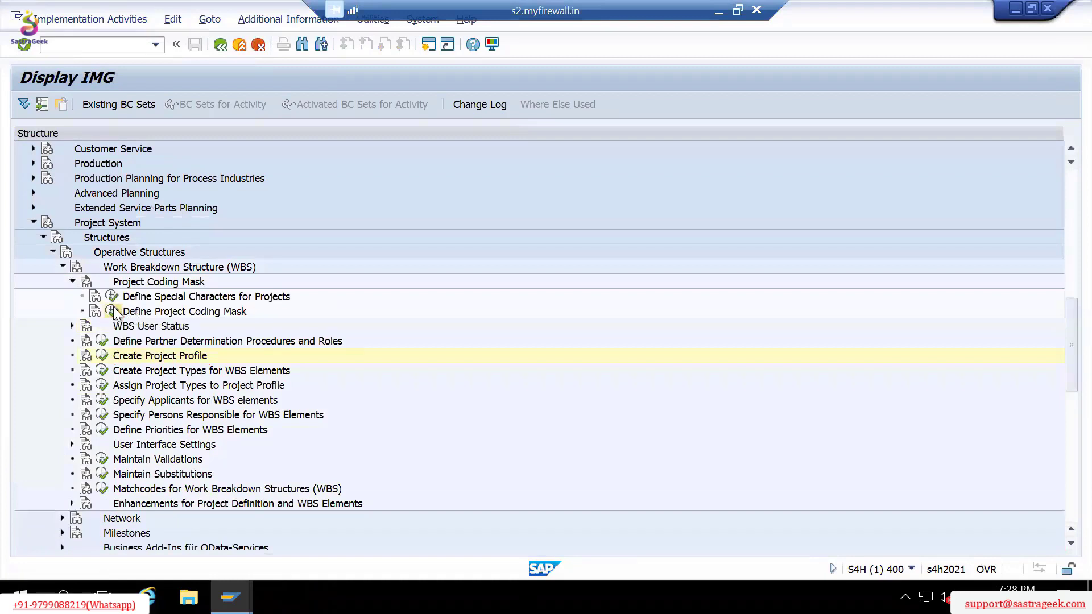
pyautogui.click(22, 153)
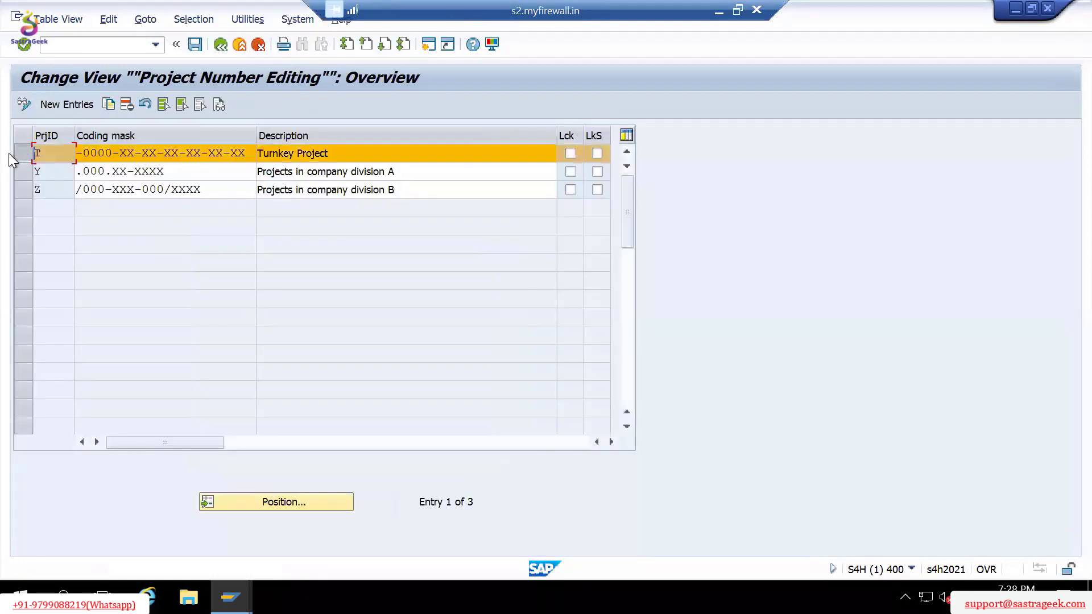
pyautogui.click(350, 157)
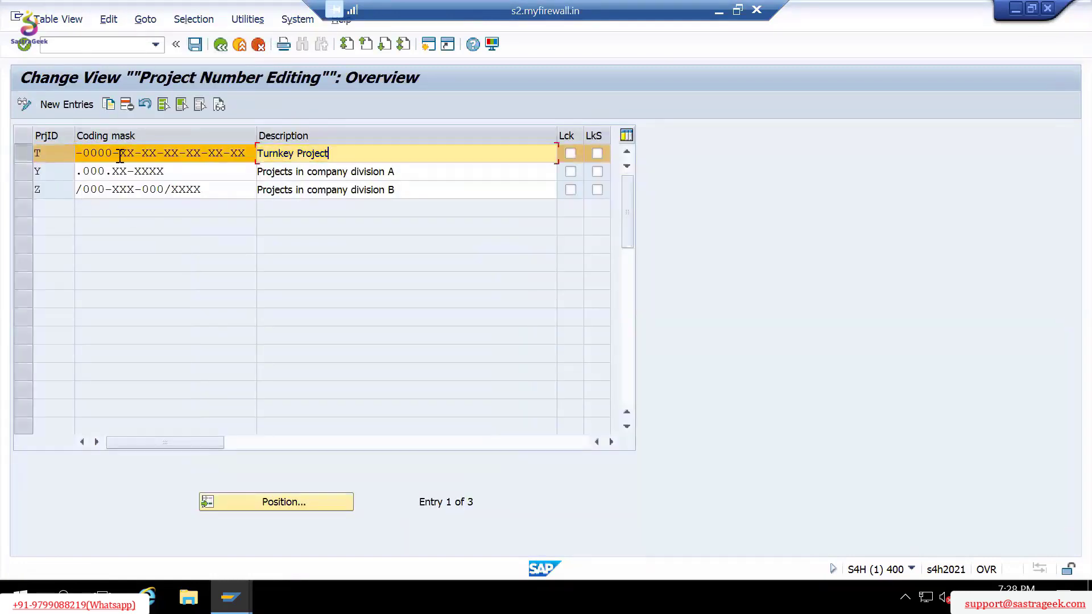
pyautogui.click(29, 154)
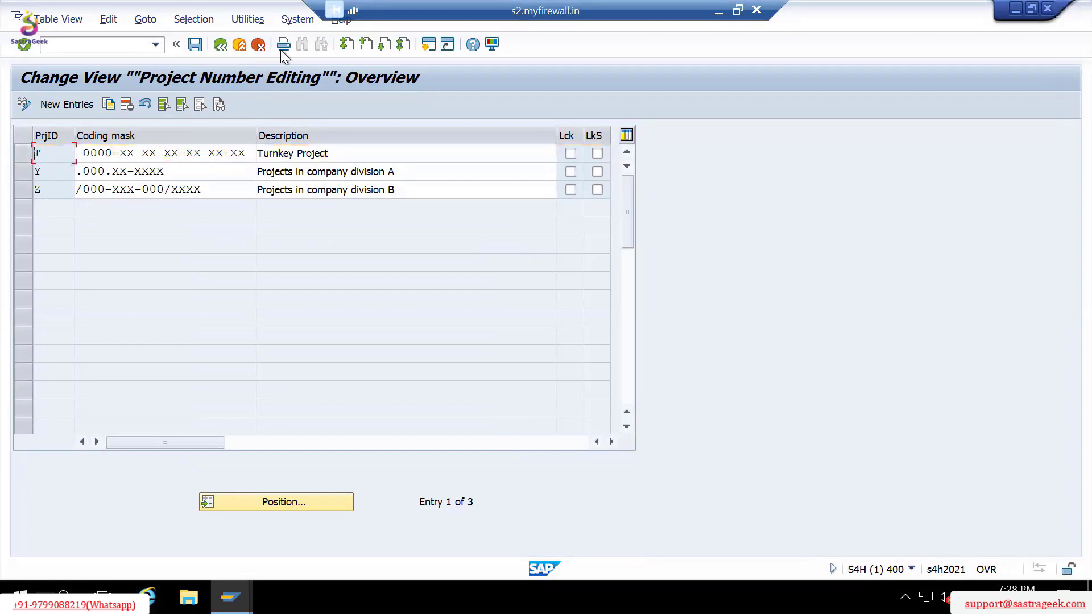
pyautogui.click(219, 44)
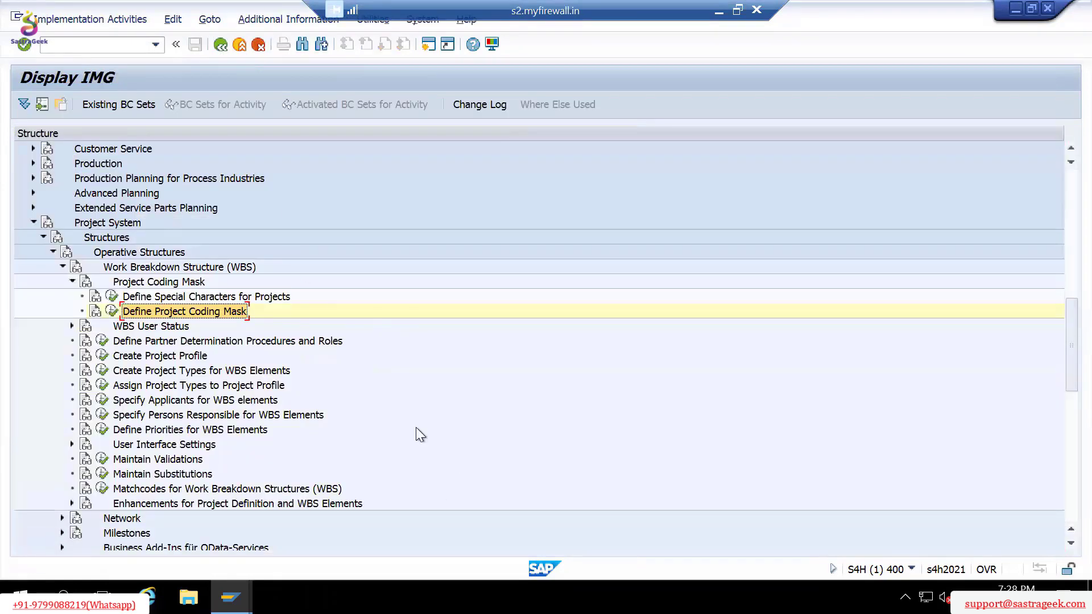
# Reopen the details of project profile PS00001 and check its automatic validation setting.
pyautogui.click(102, 355)
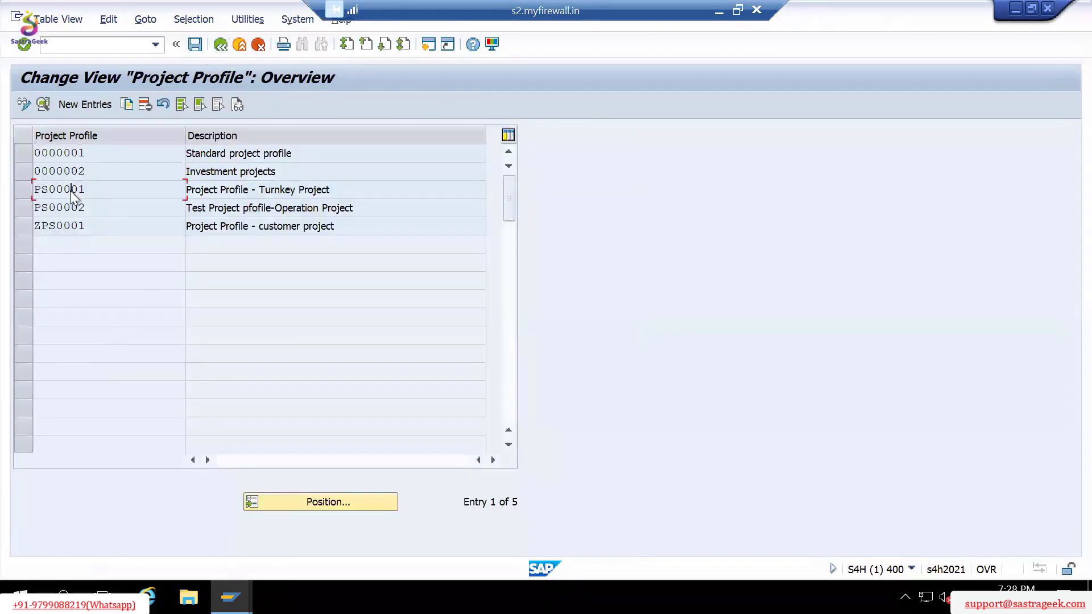
pyautogui.doubleClick(74, 187)
pyautogui.click(456, 385)
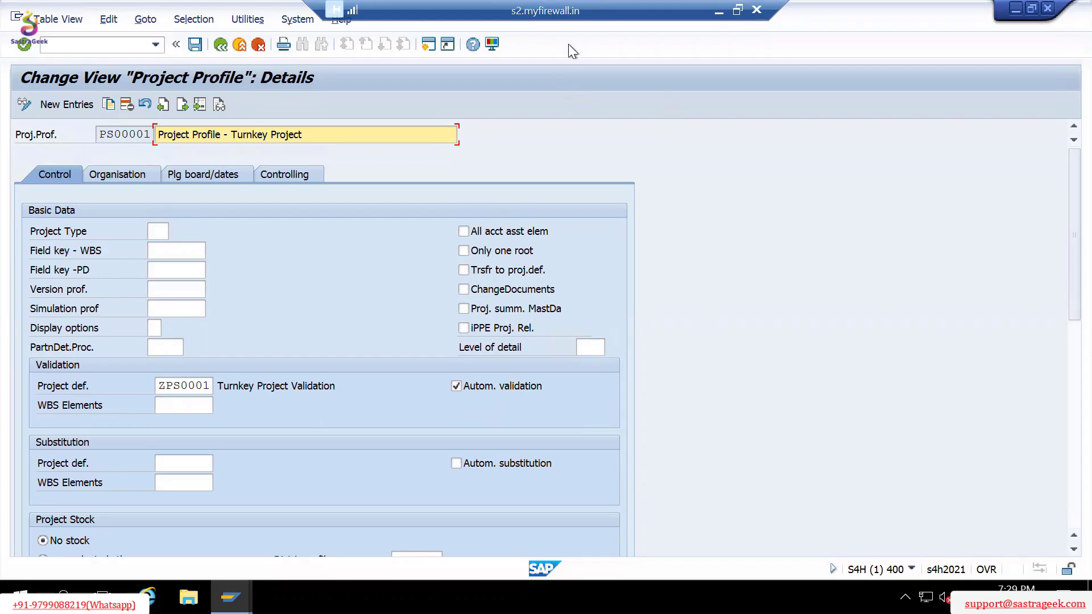
# Switch to Project Builder and review in the PowerPoint diagram which project ID belongs to turnkey projects.
pyautogui.hotkey('alt', 'Tab')
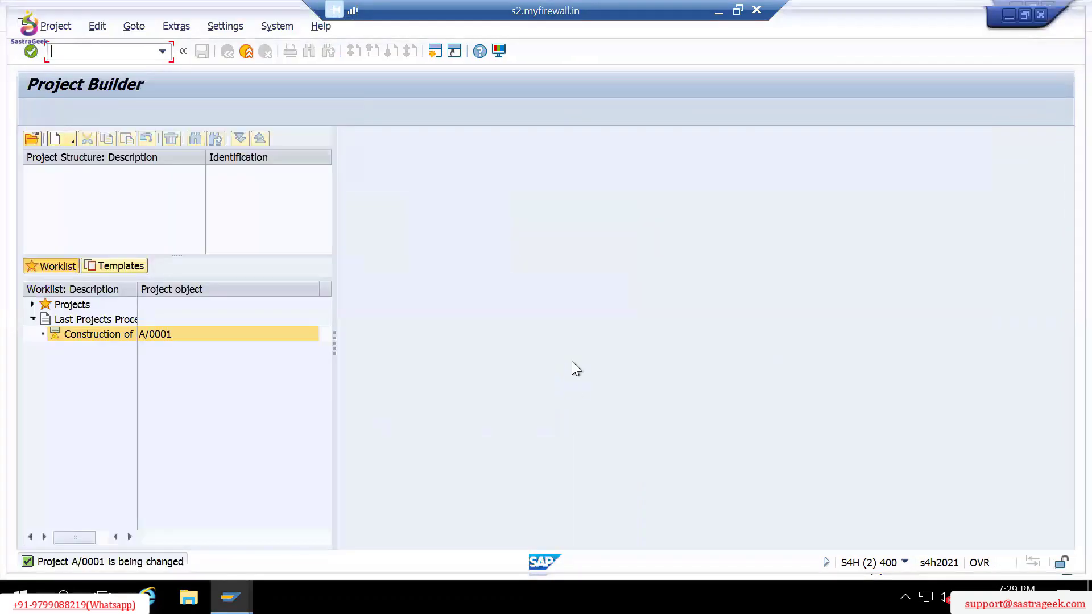
pyautogui.click(68, 140)
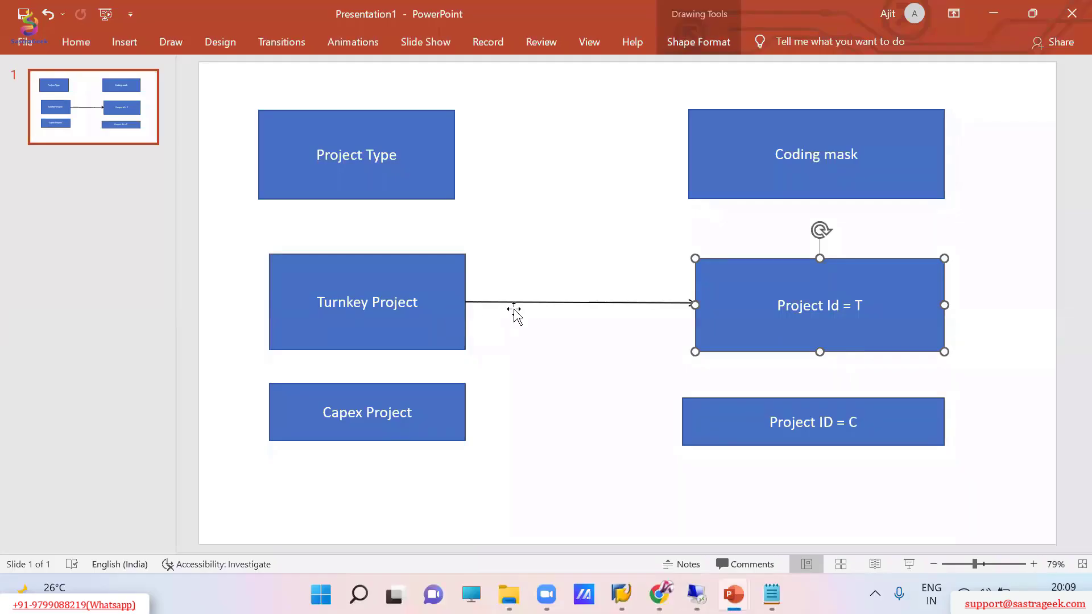
pyautogui.click(331, 294)
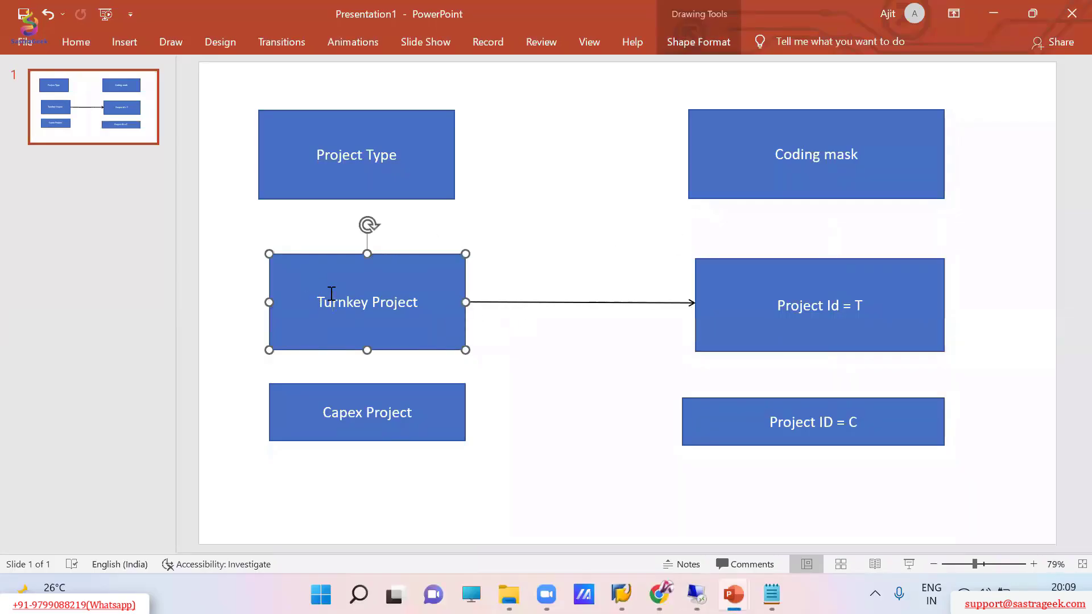
pyautogui.click(855, 305)
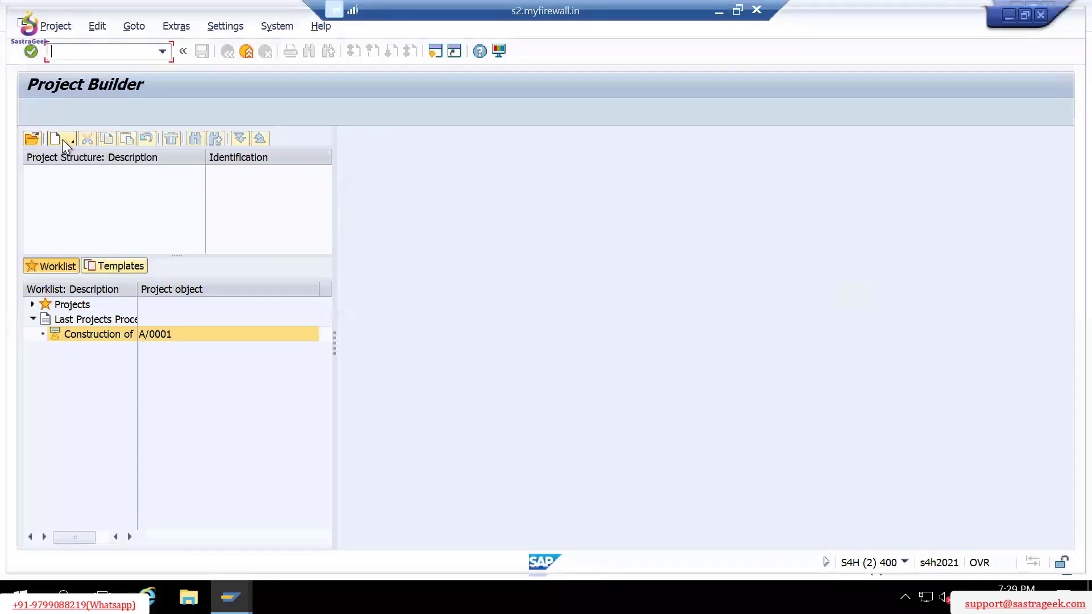
# Start a new project in Project Builder and take A/0005 as its next open project definition number.
pyautogui.click(63, 139)
pyautogui.click(80, 157)
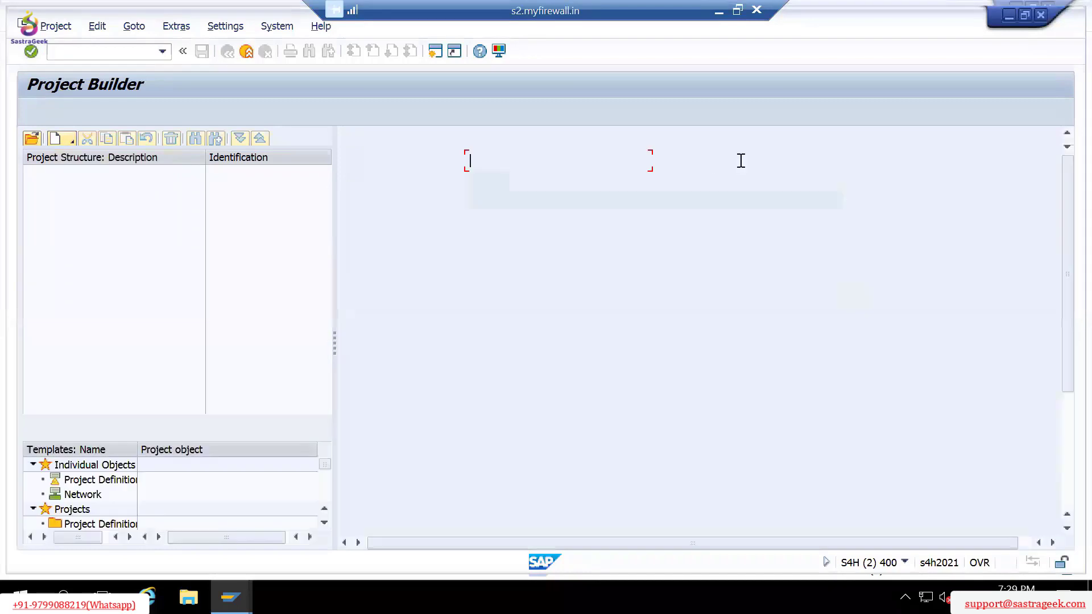
pyautogui.press('Down')
pyautogui.press('Return')
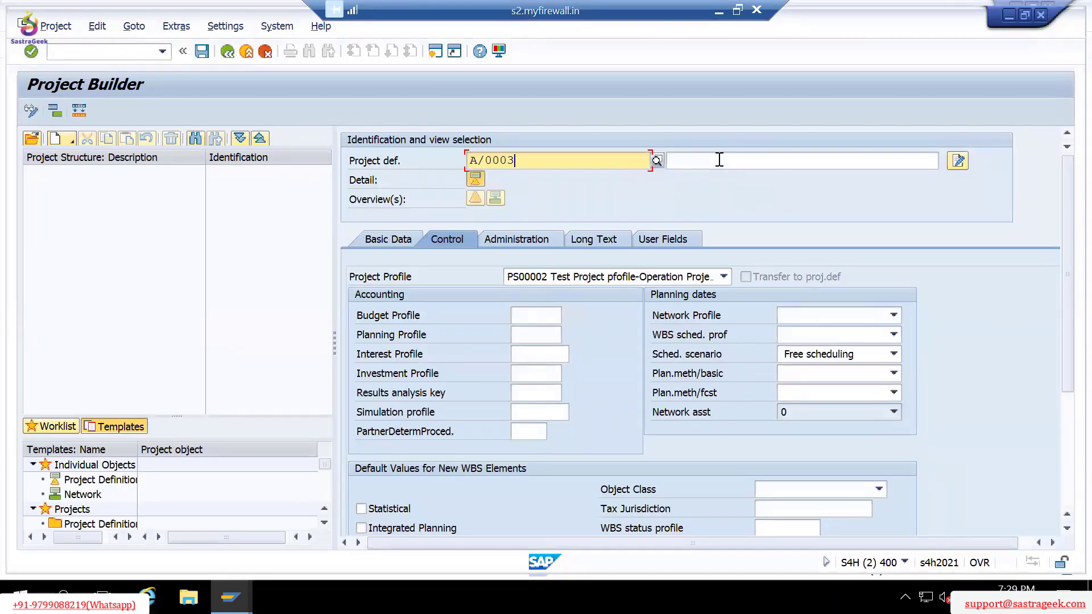
pyautogui.click(656, 162)
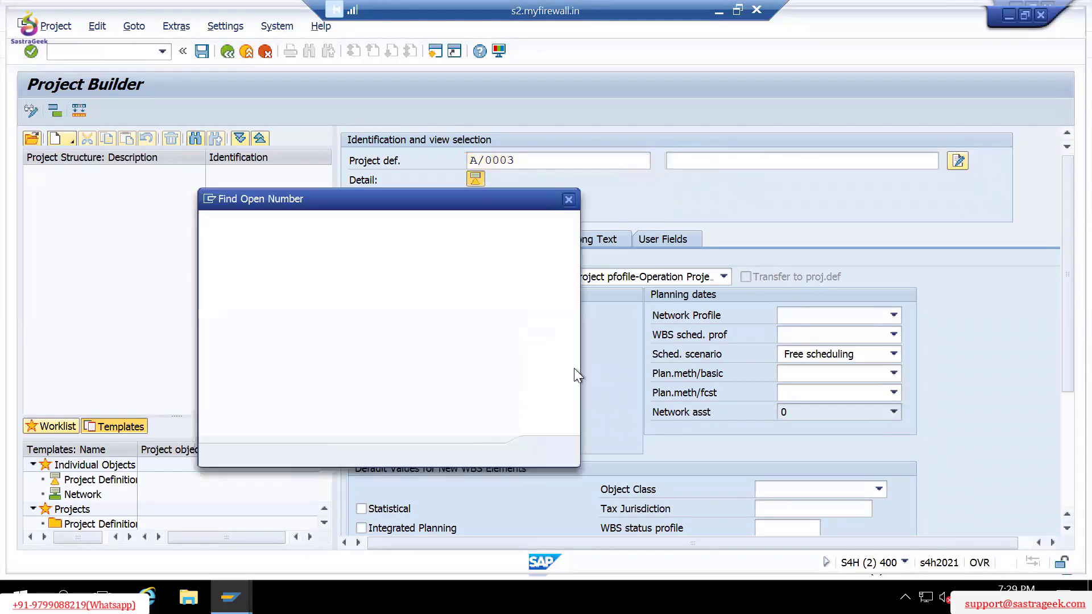
pyautogui.click(527, 452)
pyautogui.click(507, 452)
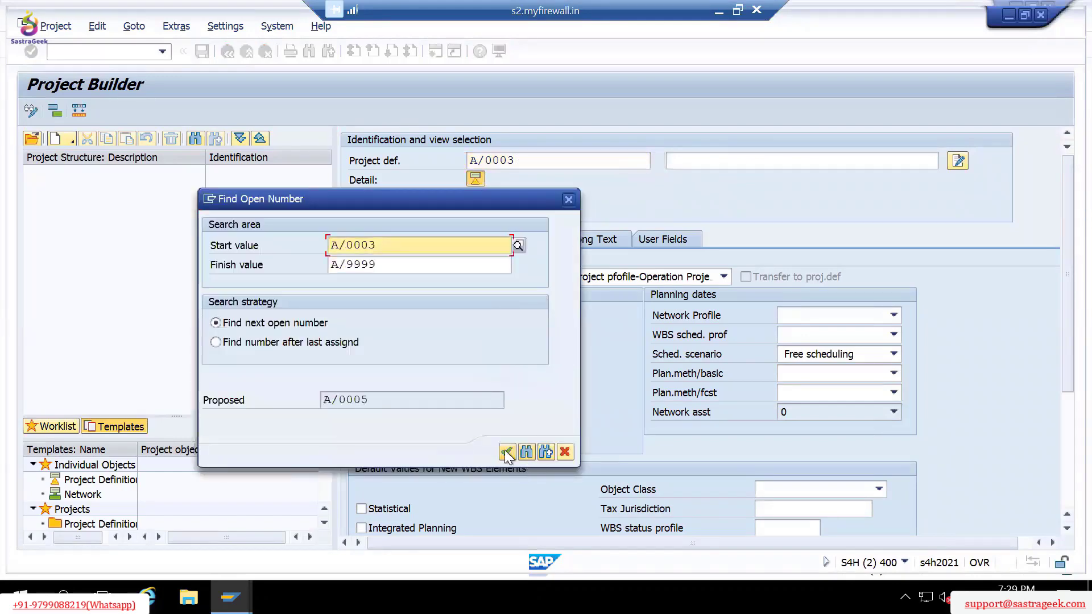
# Give the new project the profile PS00001 Project Profile - Turnkey Project and the description "Turnkey Project".
pyautogui.click(592, 275)
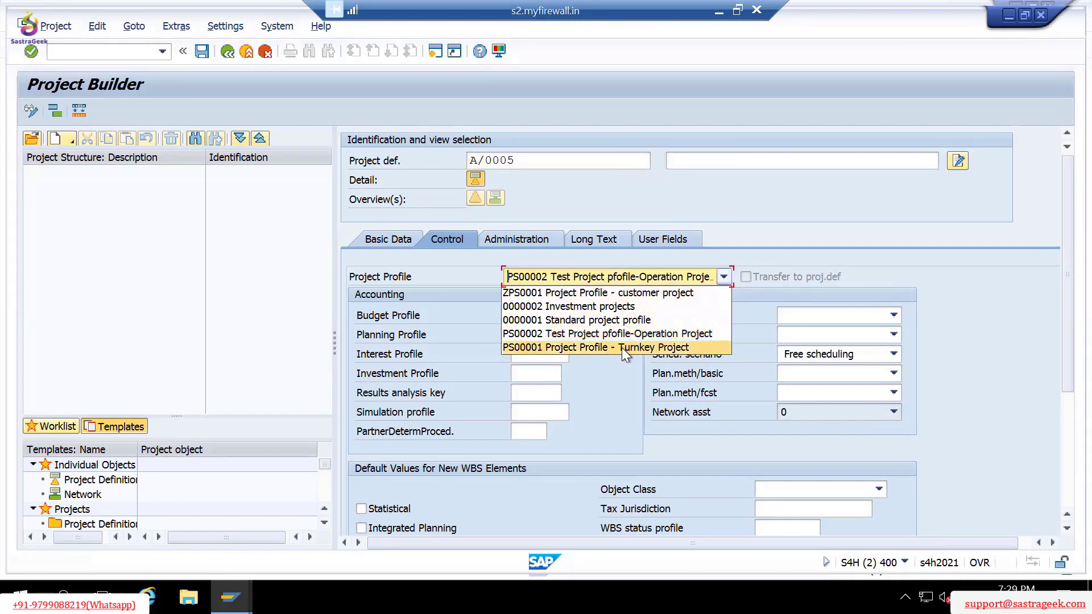
pyautogui.click(527, 346)
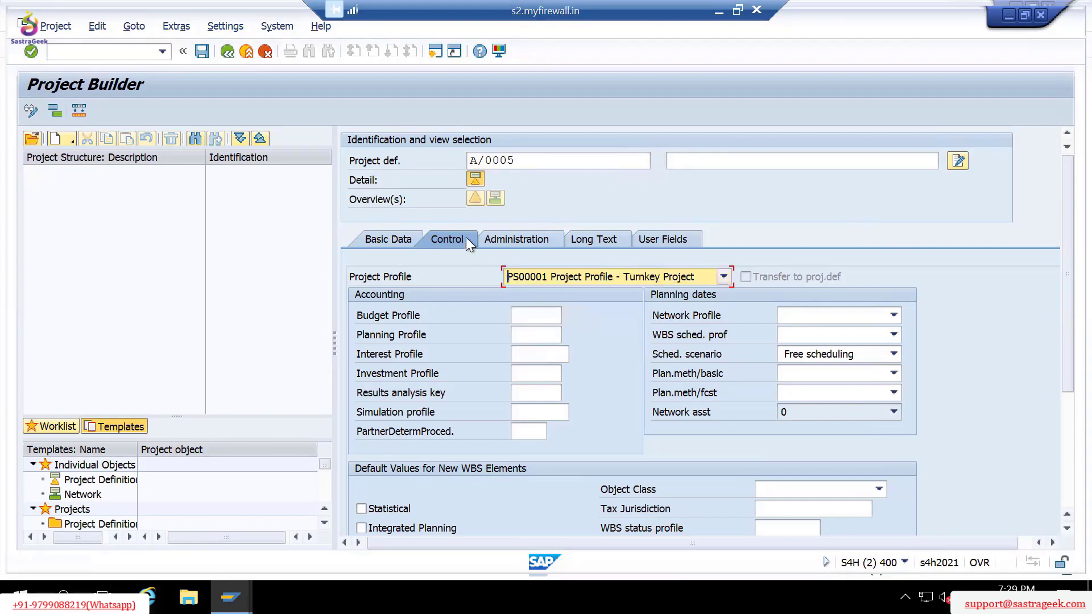
pyautogui.click(719, 163)
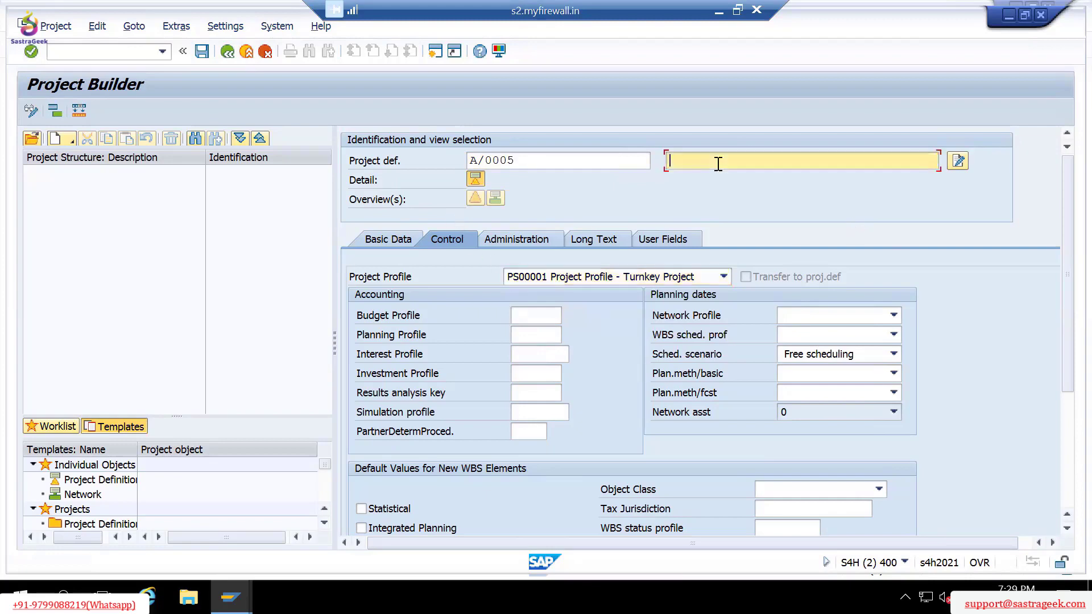
pyautogui.write('Turnkey Project')
pyautogui.press('Return')
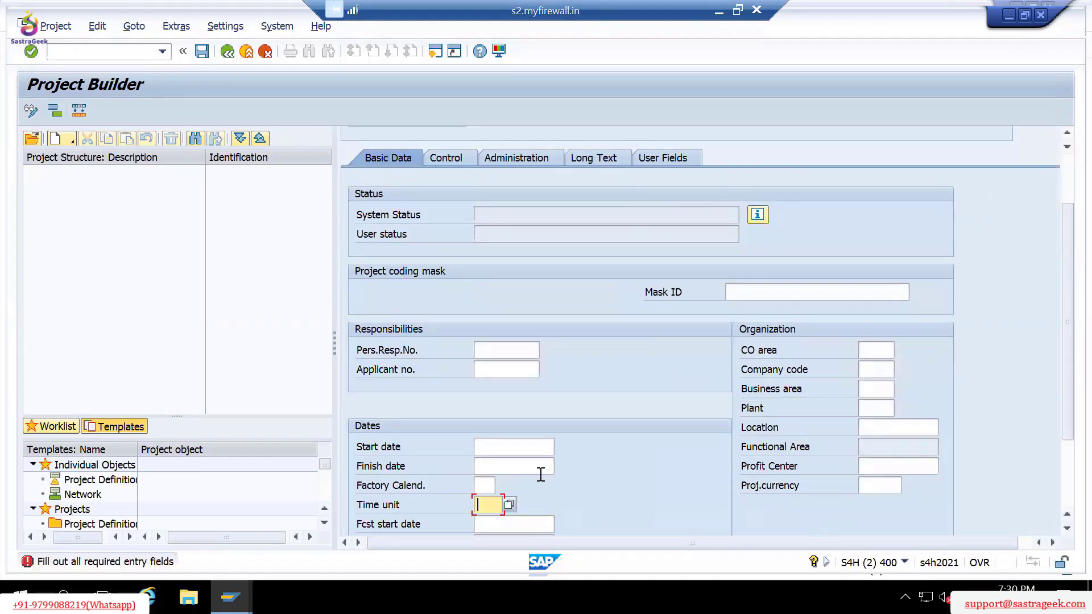
# Assign the new project A/0005 to controlling area A000 and company code 1710.
pyautogui.write('IN')
pyautogui.press('Return')
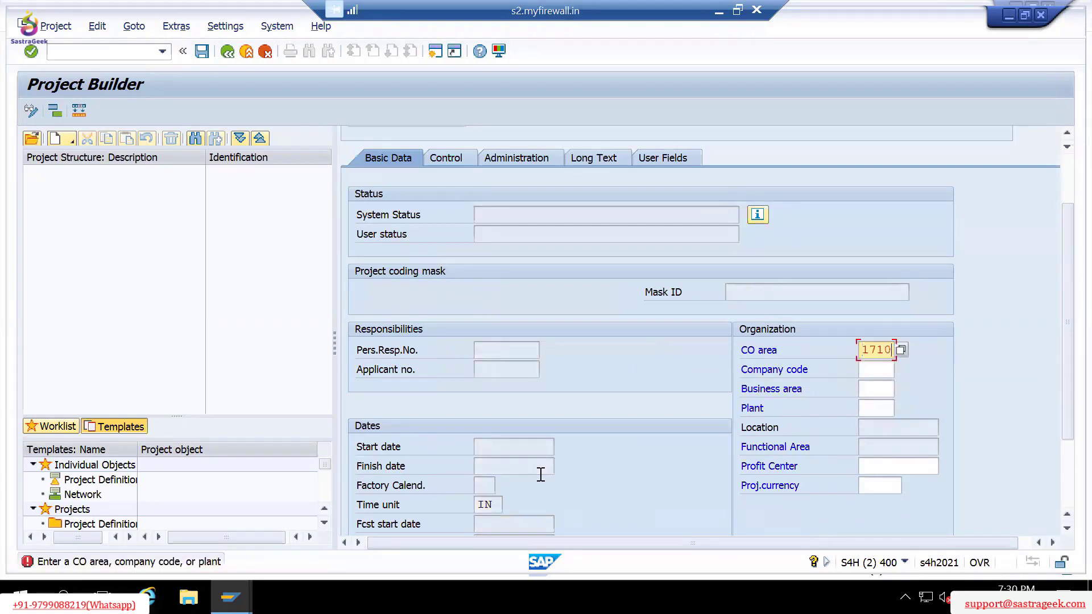
pyautogui.write('1710')
pyautogui.press('Return')
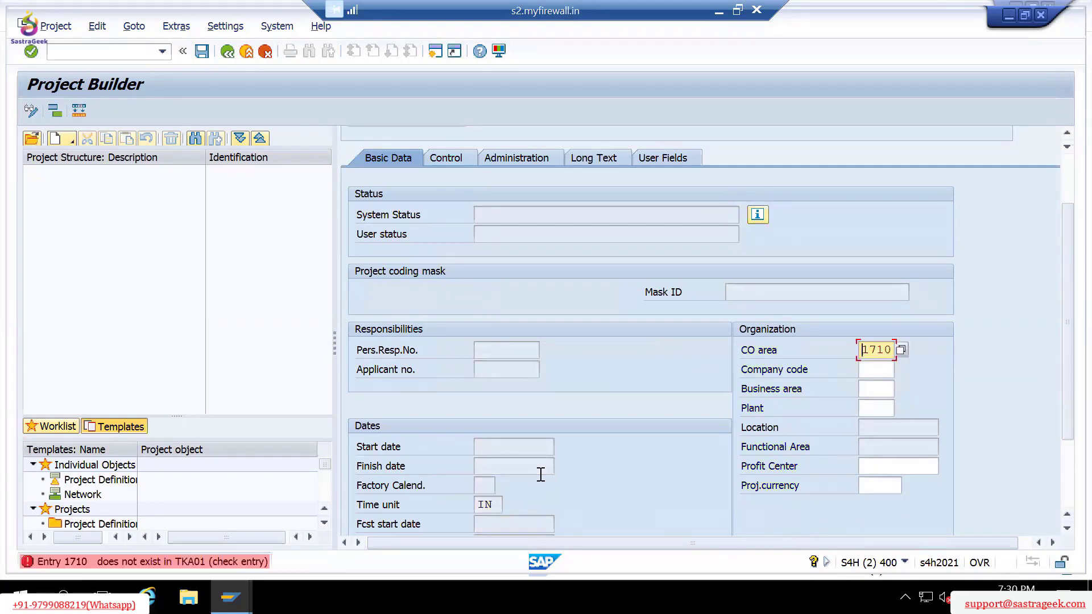
pyautogui.write('A')
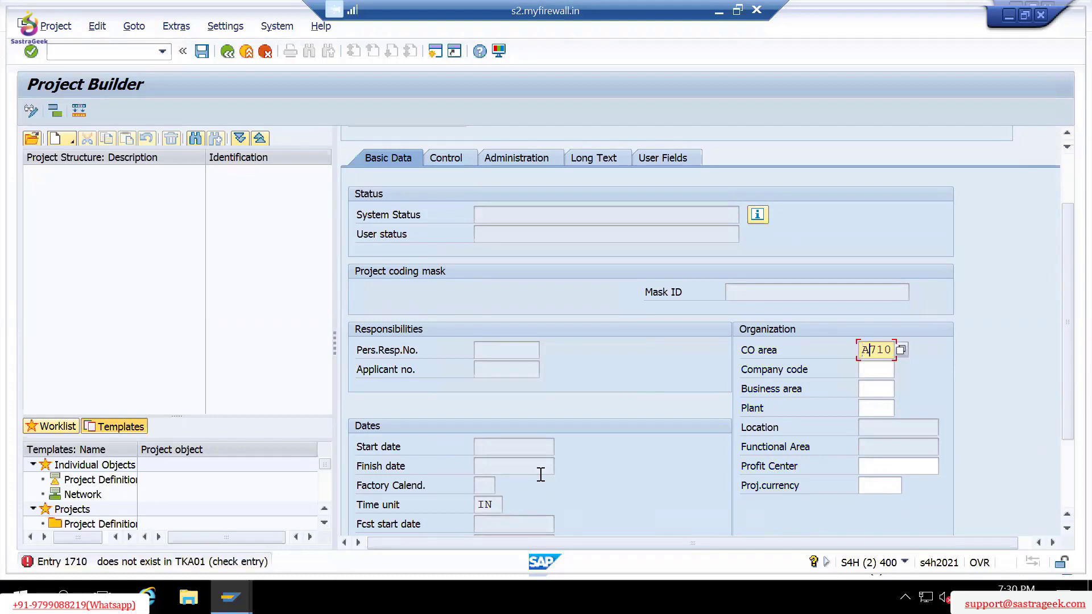
pyautogui.write('00')
pyautogui.press('Tab')
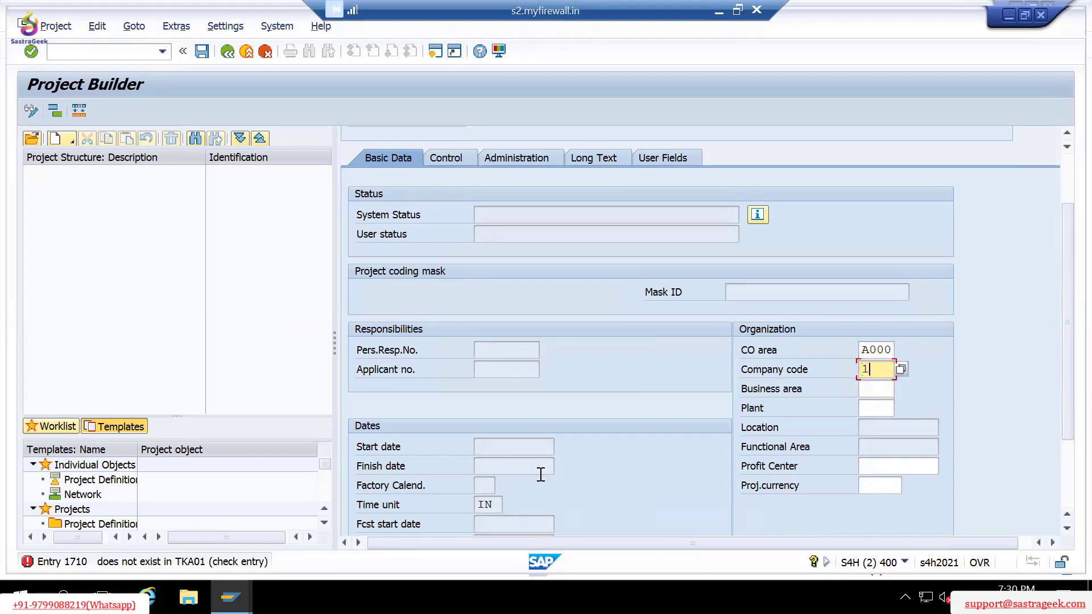
pyautogui.write('1710')
pyautogui.press('Return')
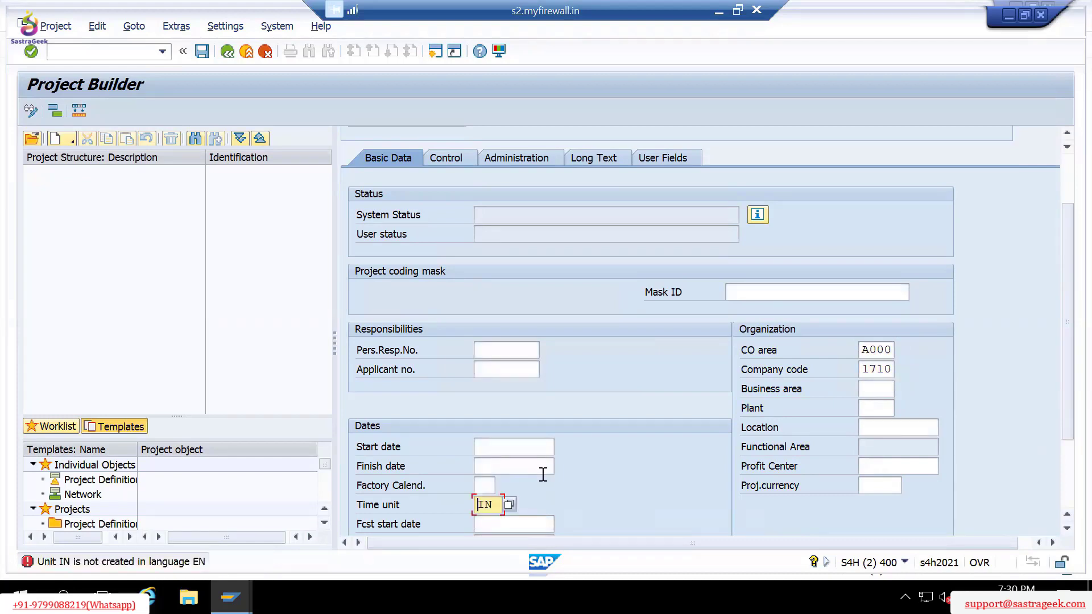
# Set the project's time unit to MSE, picking it from the list of possible units.
pyautogui.write('US')
pyautogui.press('Return')
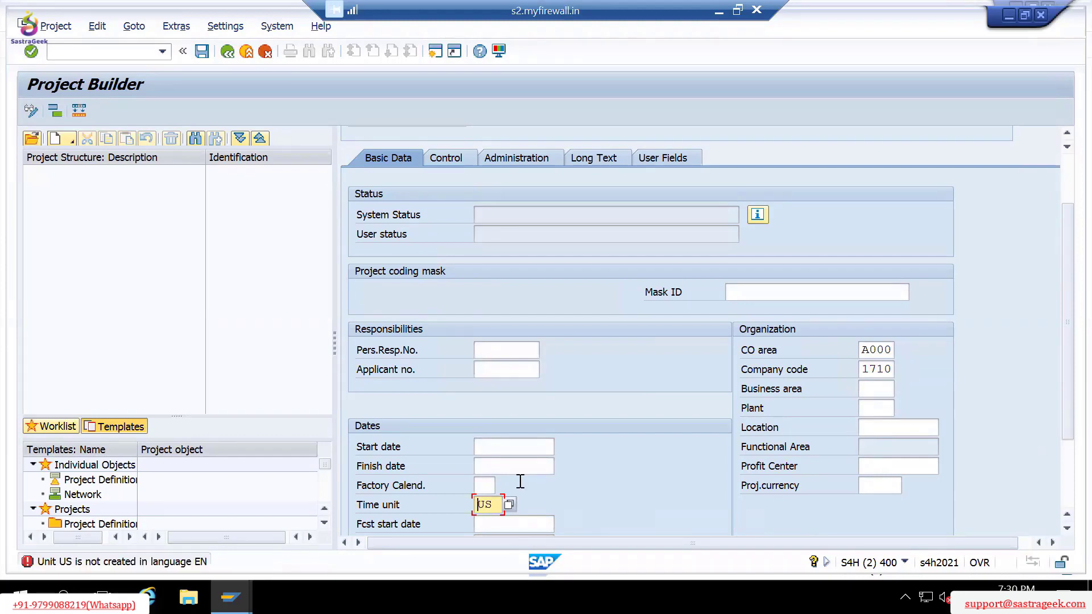
pyautogui.press('F4')
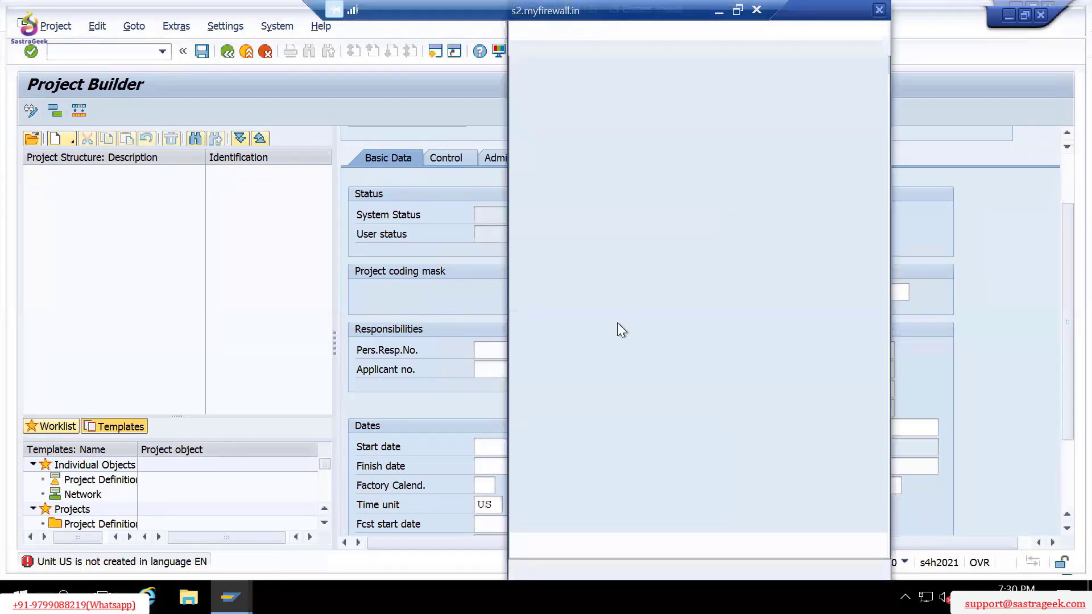
pyautogui.doubleClick(521, 218)
pyautogui.press('Return')
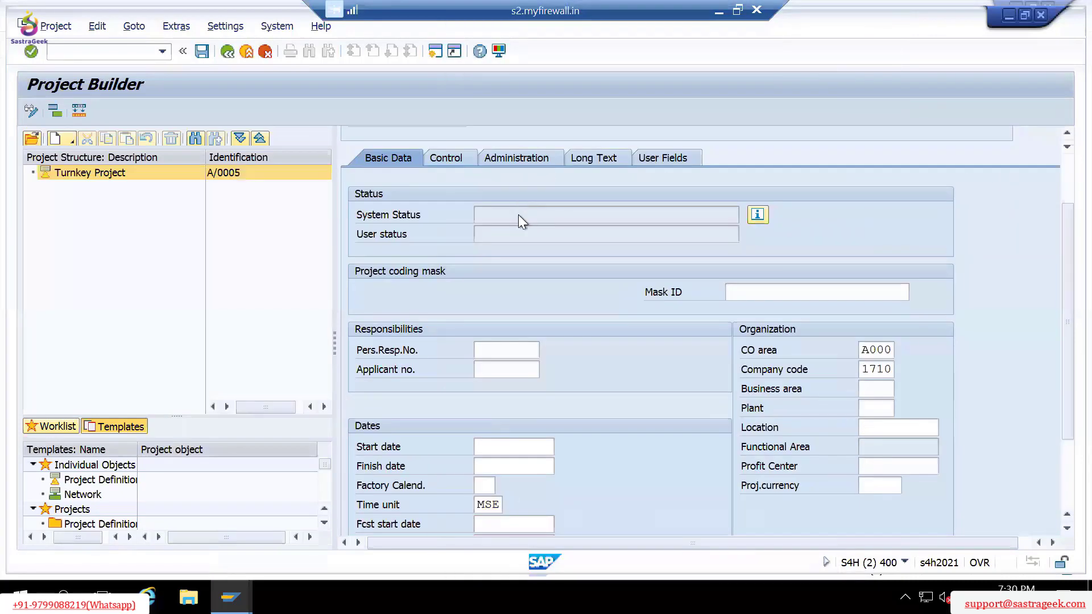
pyautogui.click(310, 246)
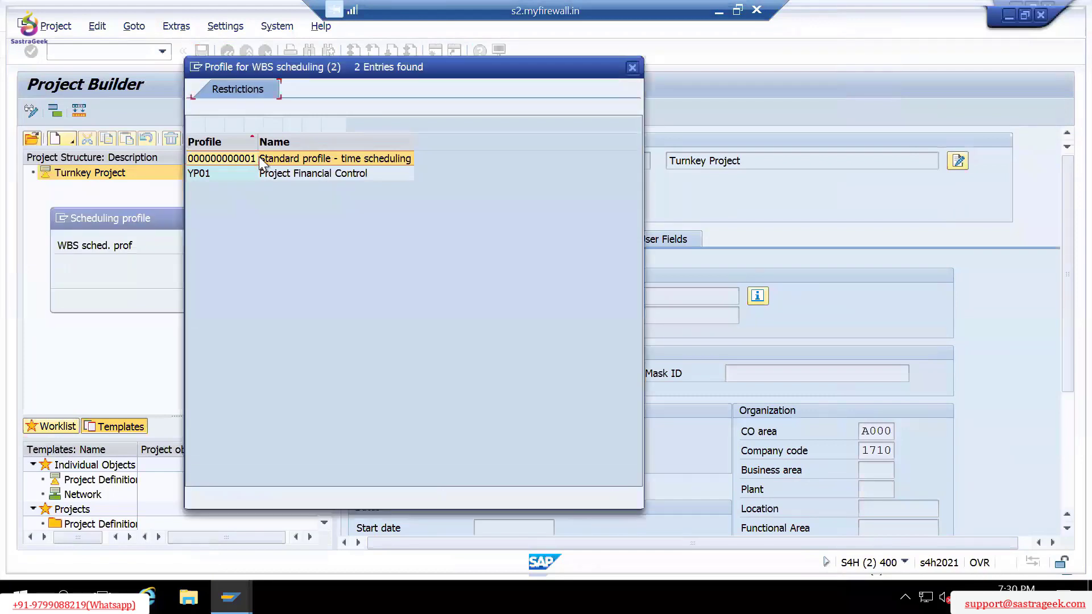
pyautogui.doubleClick(258, 156)
pyautogui.press('Return')
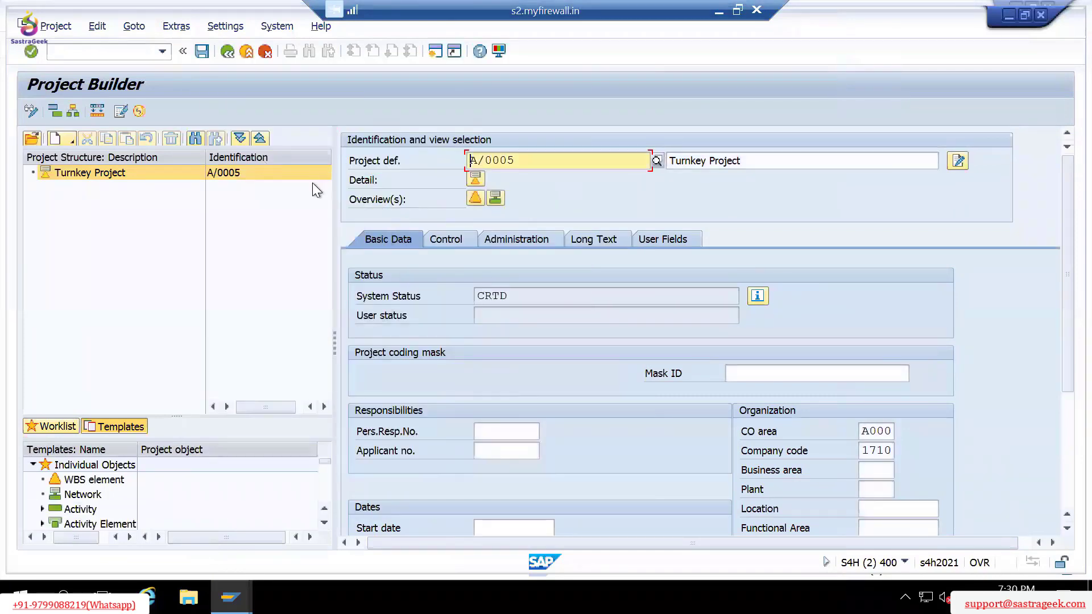
# Review the project ID of the new turnkey project and check which project profile its control data uses.
pyautogui.click(214, 261)
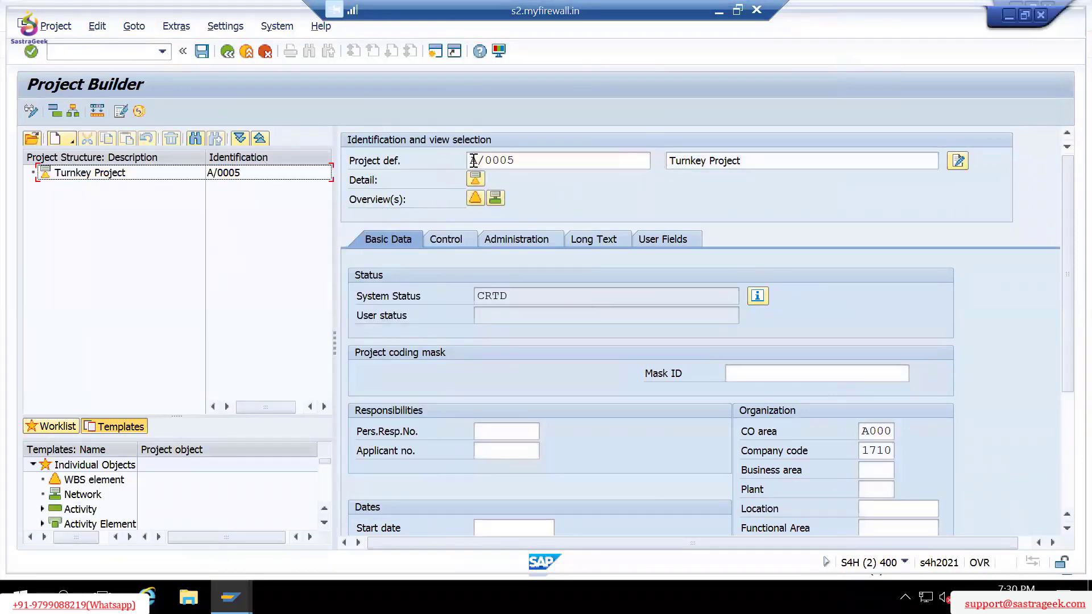
pyautogui.moveTo(473, 161); pyautogui.dragTo(519, 160)
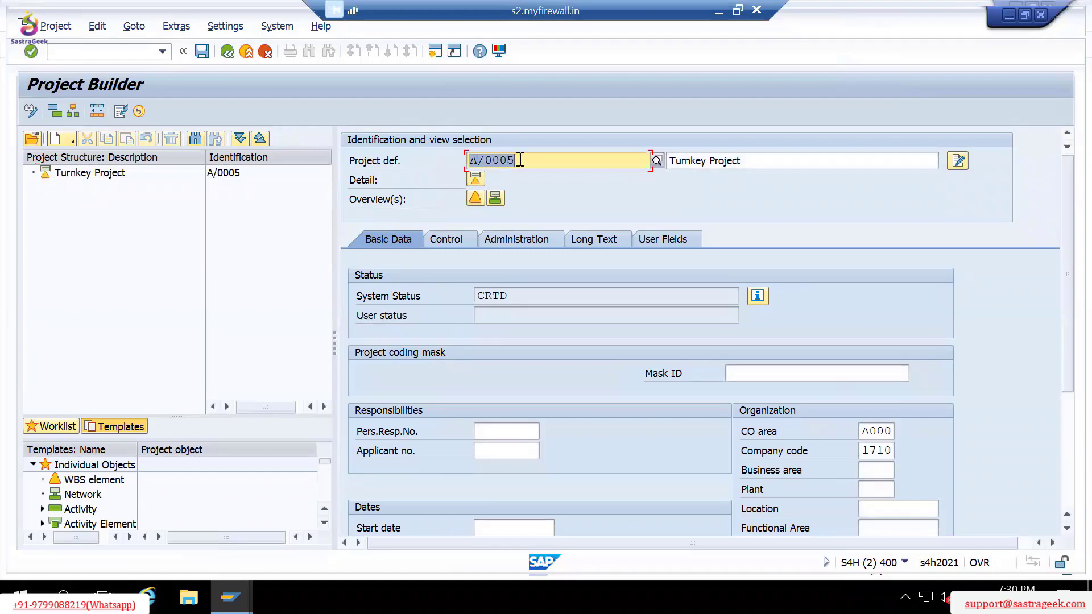
pyautogui.click(520, 160)
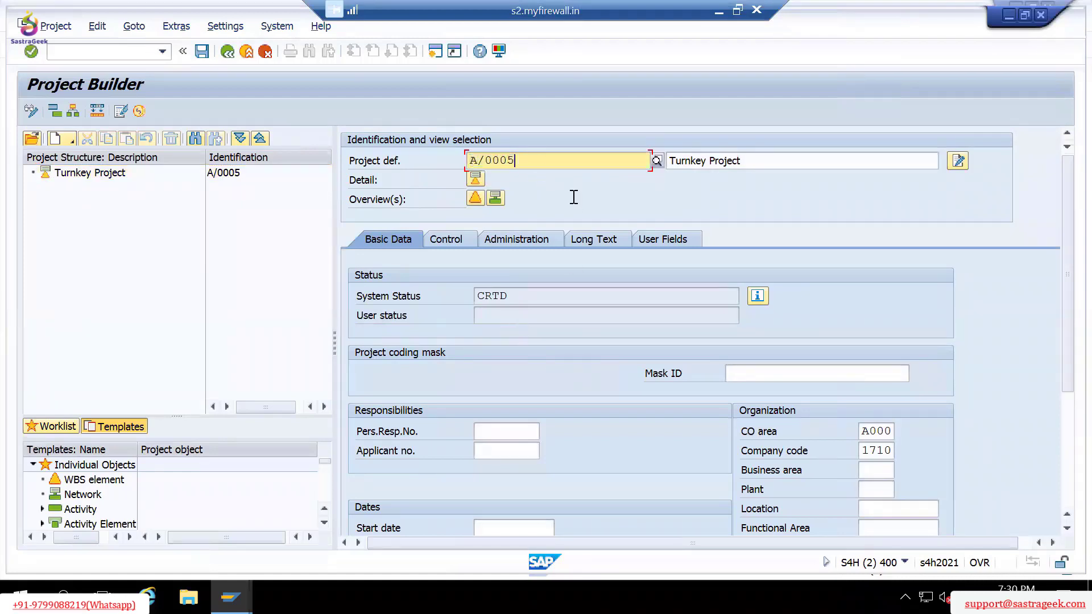
pyautogui.click(391, 234)
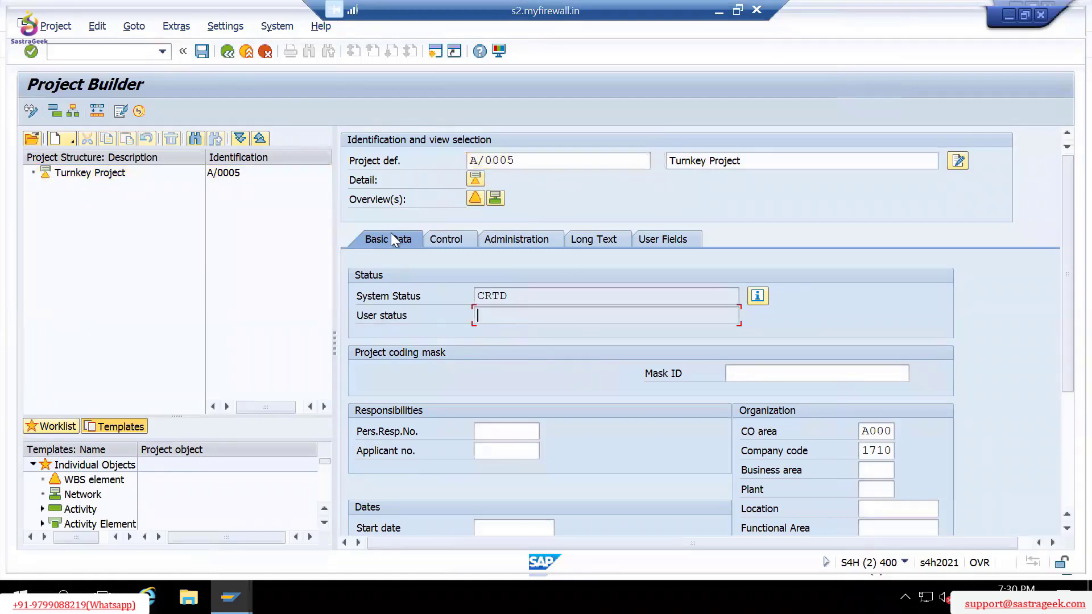
pyautogui.click(449, 243)
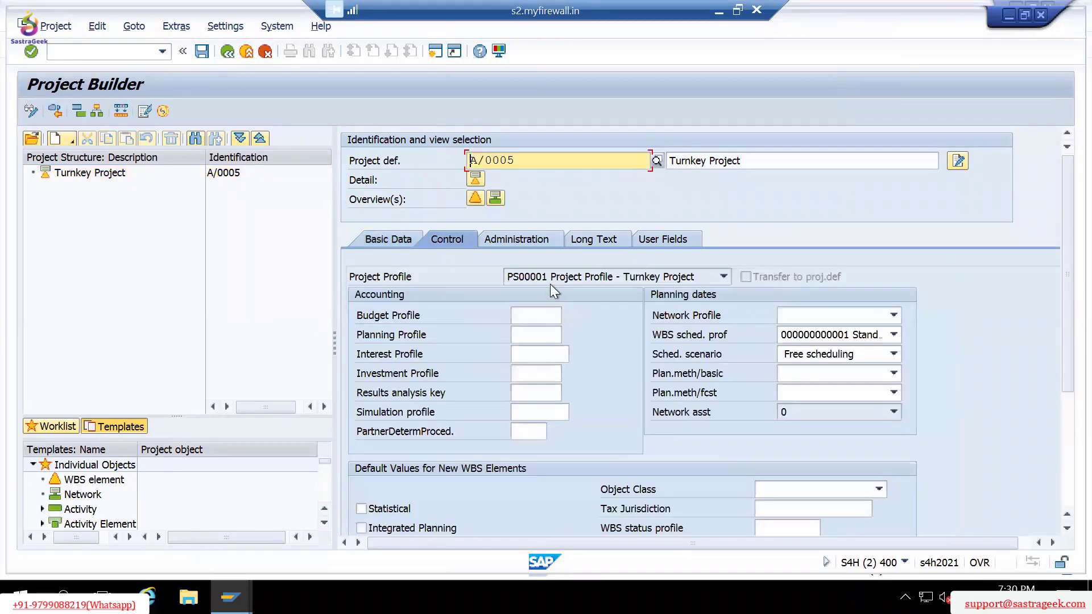
pyautogui.click(548, 282)
pyautogui.click(547, 274)
# Create a WBS element under the Turnkey Project definition A/0005, with the ID A/00051.
pyautogui.click(79, 174)
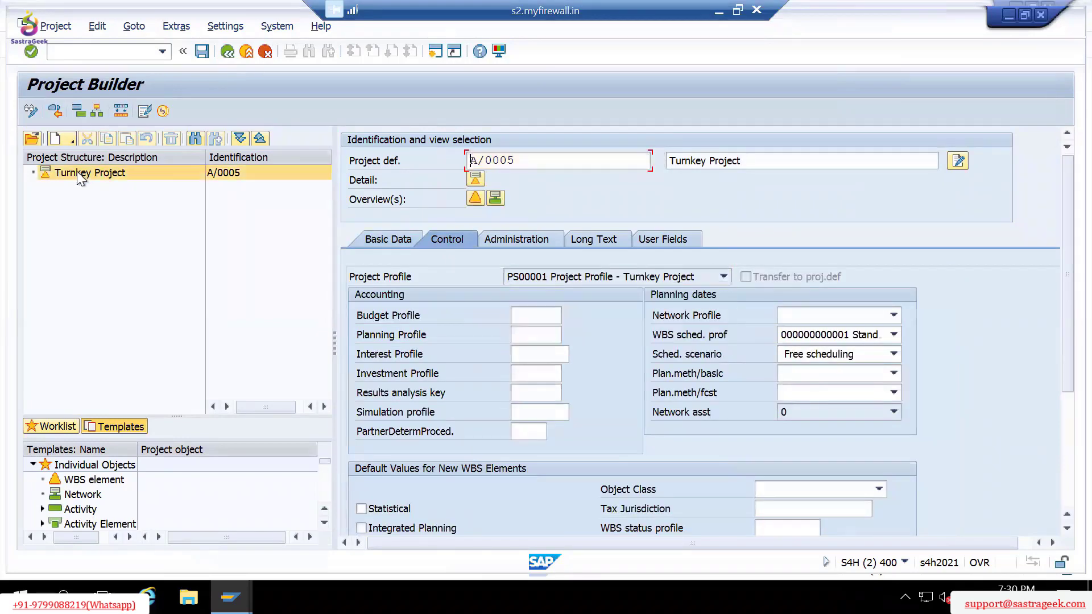
pyautogui.click(60, 140)
pyautogui.click(96, 179)
pyautogui.press('Return')
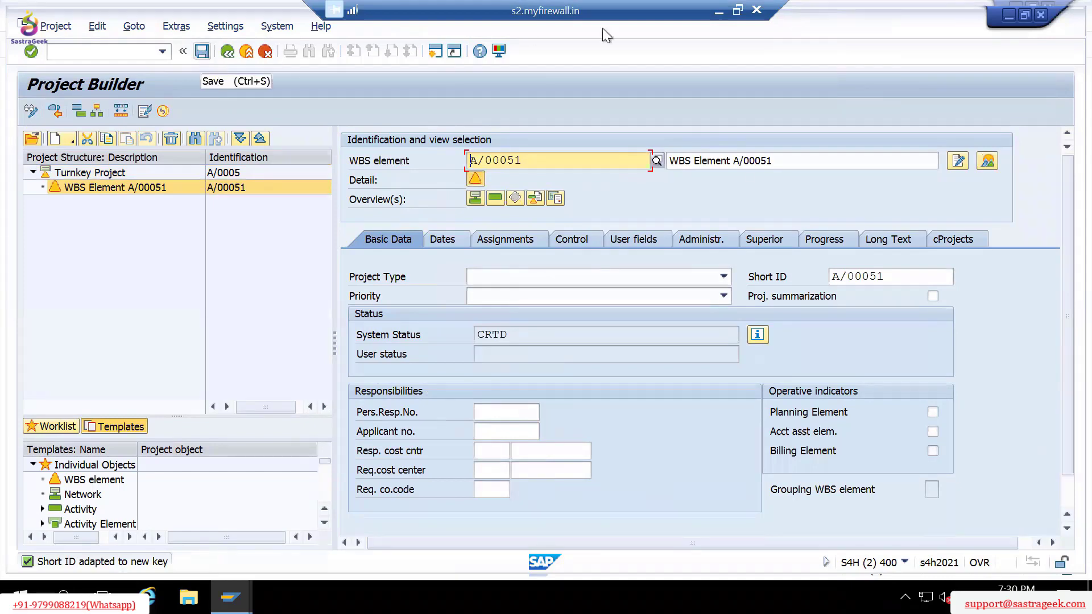
# Save the project, choosing the required object class for WBS element A/00051.
pyautogui.click(1024, 14)
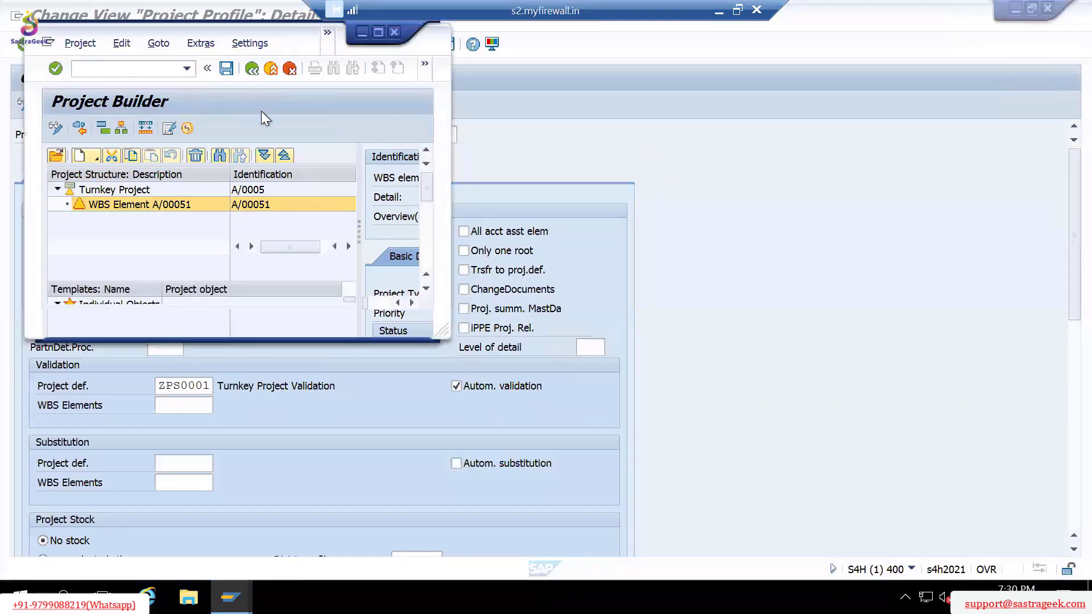
pyautogui.doubleClick(298, 33)
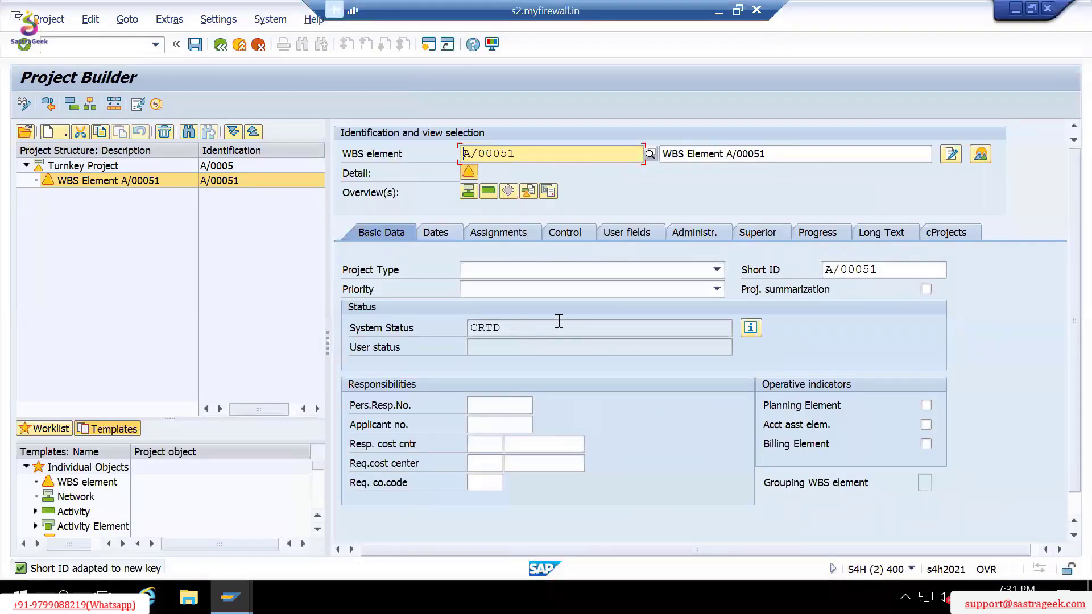
pyautogui.click(559, 321)
pyautogui.click(196, 44)
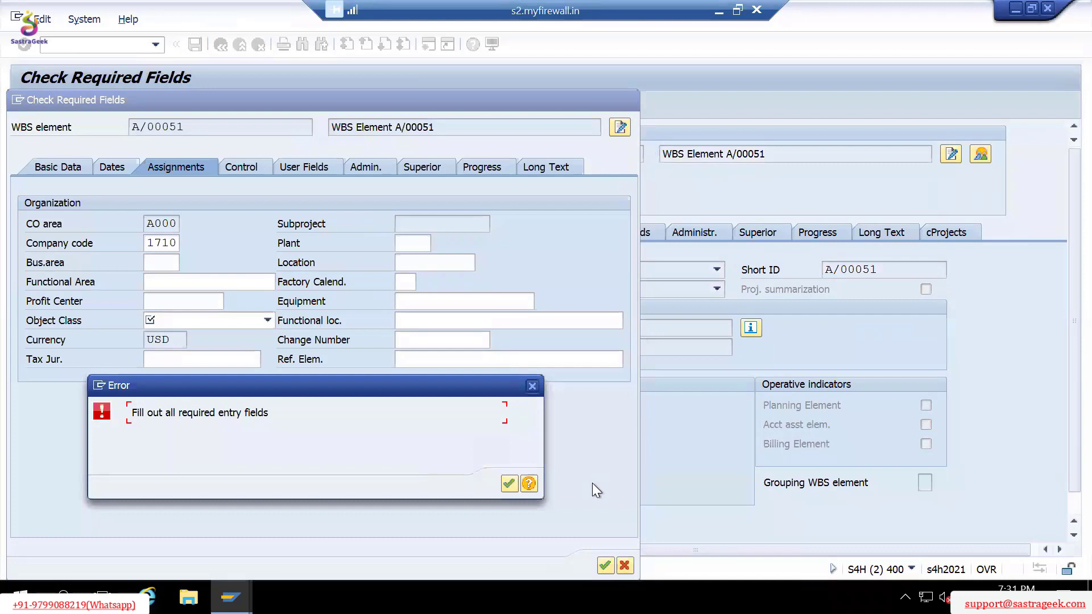
pyautogui.press('Return')
pyautogui.click(235, 323)
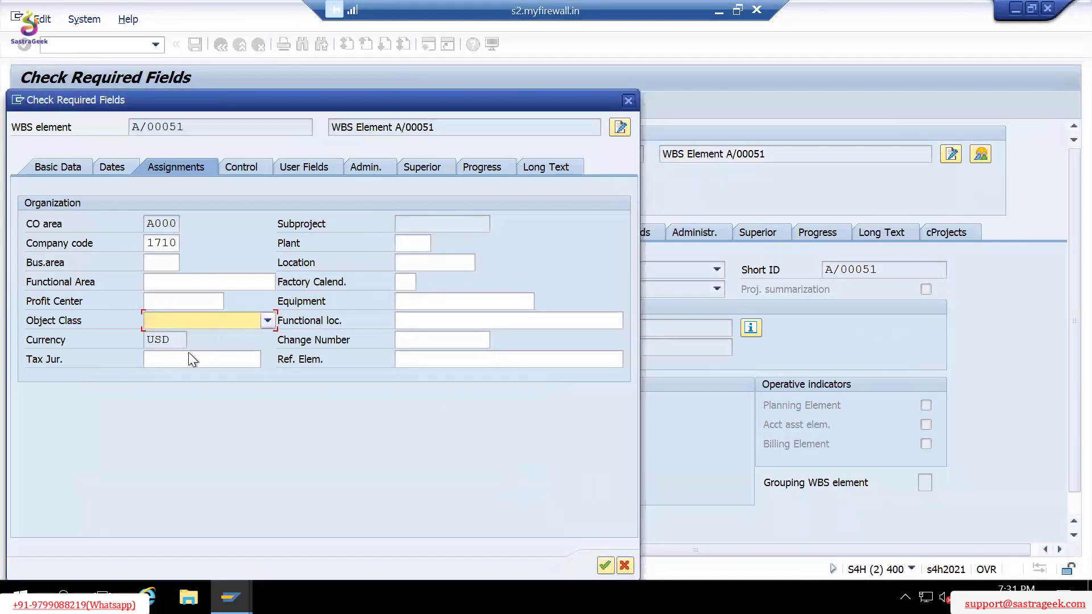
pyautogui.click(188, 350)
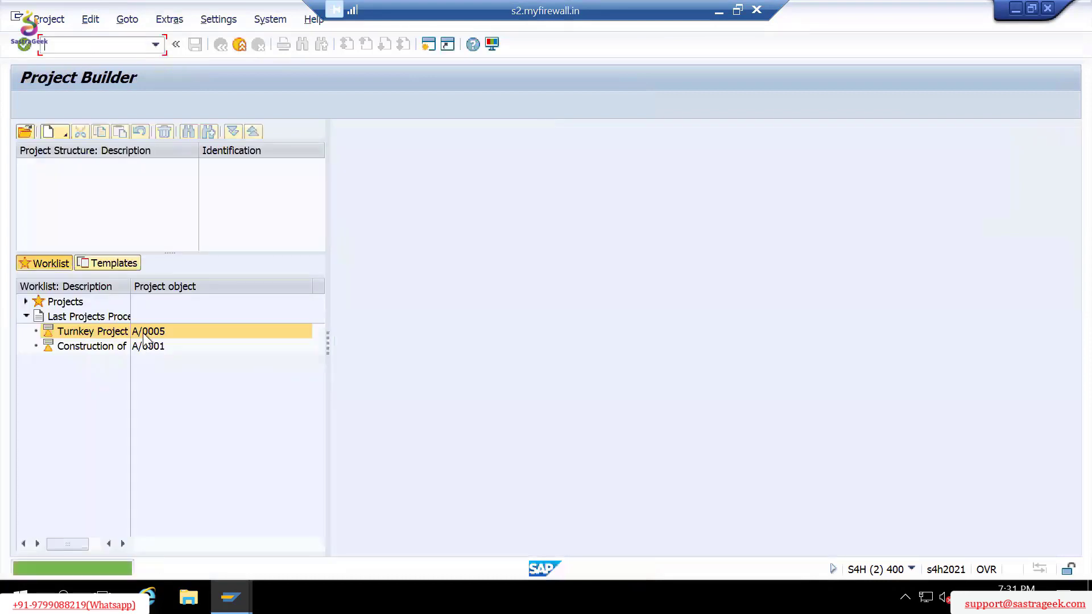
# Reopen turnkey project A/0005, check its project profile and run the validation on the project definition.
pyautogui.doubleClick(145, 334)
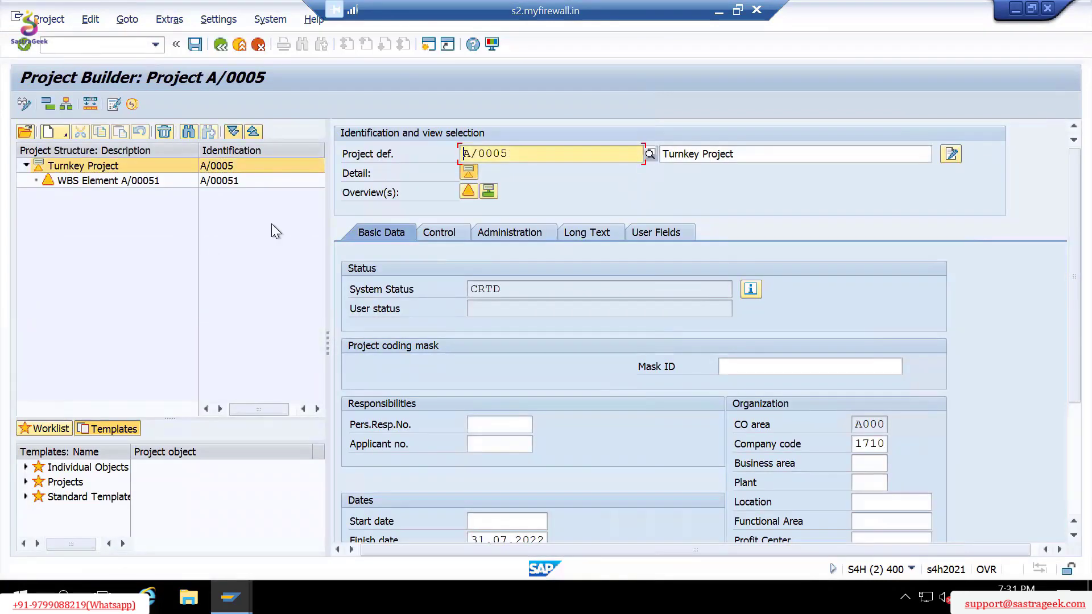
pyautogui.click(439, 232)
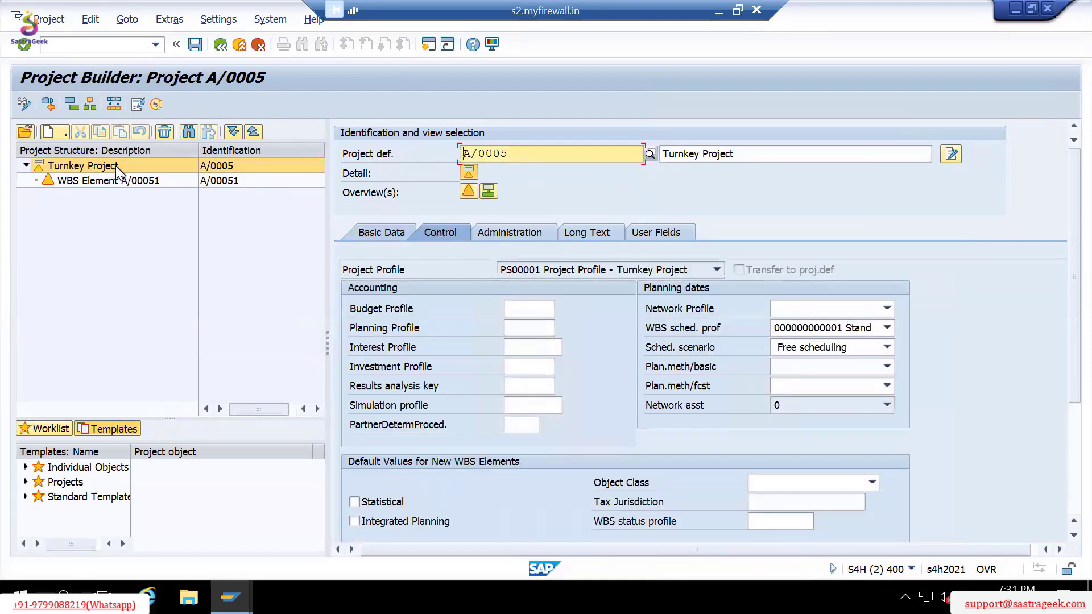
pyautogui.click(115, 167)
pyautogui.click(91, 18)
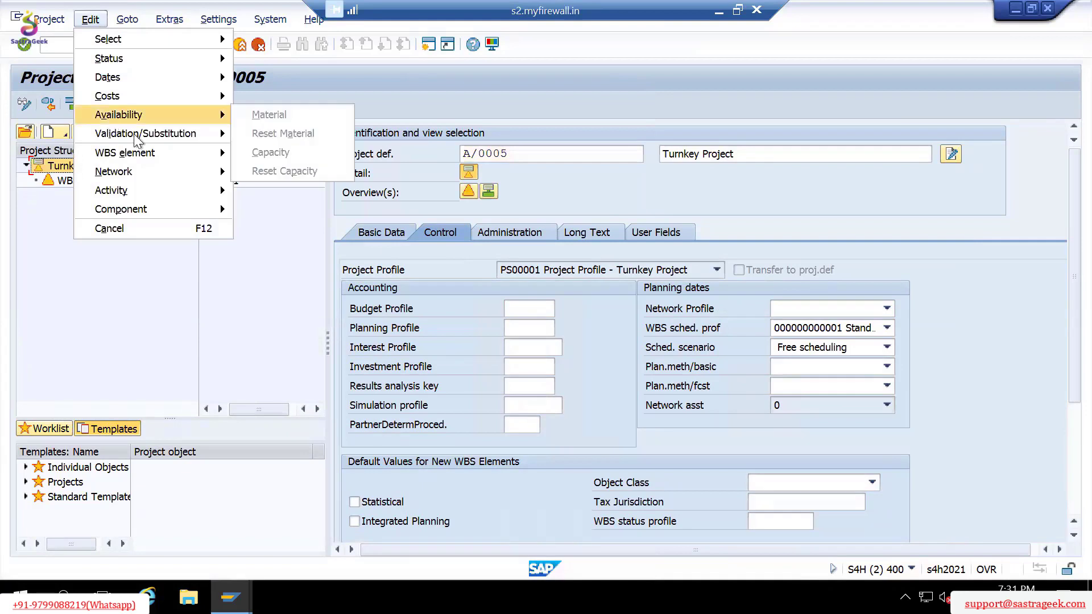
pyautogui.moveTo(136, 135)
pyautogui.click(267, 134)
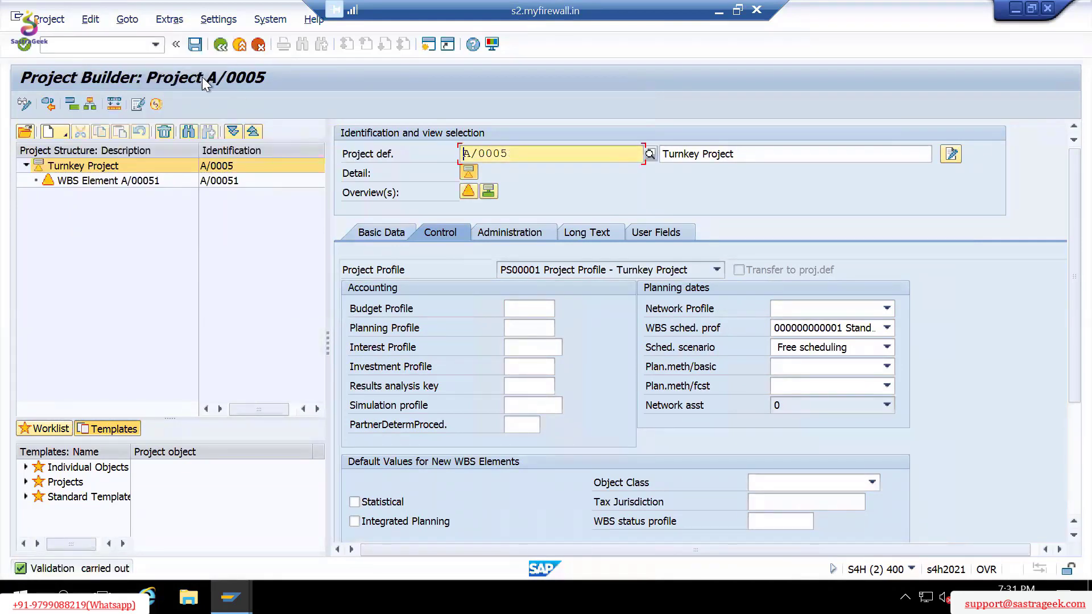
# Save project A/0005 and recheck the validation settings of project profile PS00001.
pyautogui.click(194, 45)
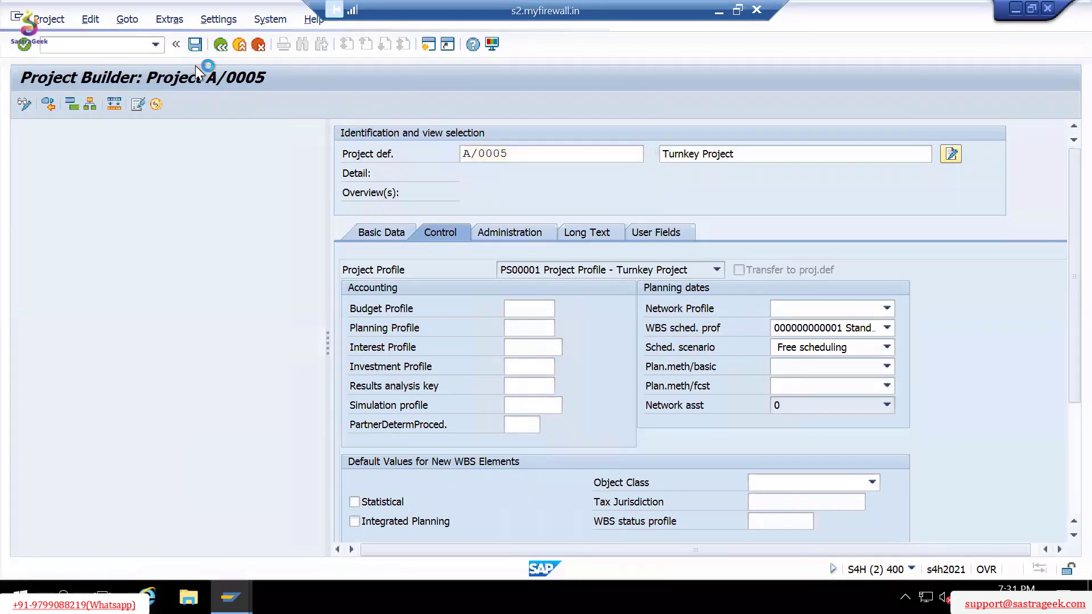
pyautogui.hotkey('alt', 'Tab')
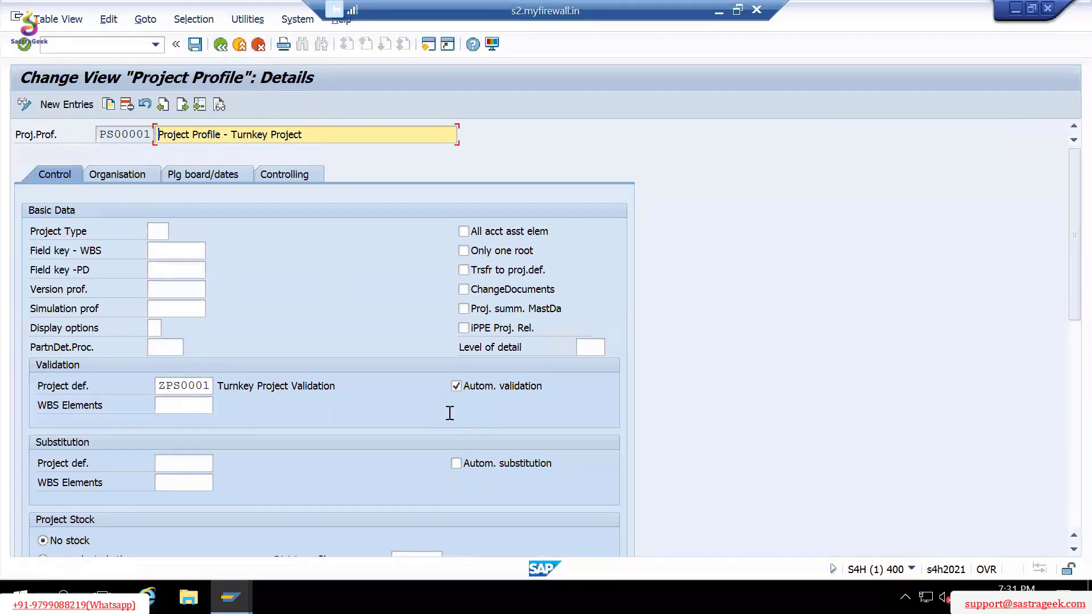
pyautogui.hotkey('alt', 'Tab')
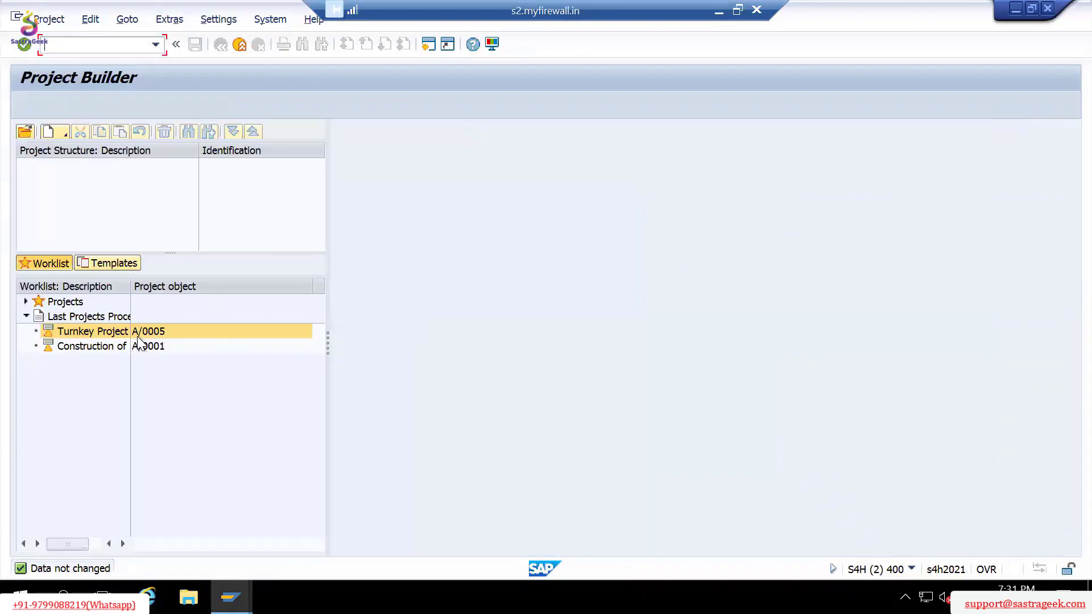
# Reopen turnkey project A/0005, rerun the validation on its project definition and save the project.
pyautogui.doubleClick(145, 332)
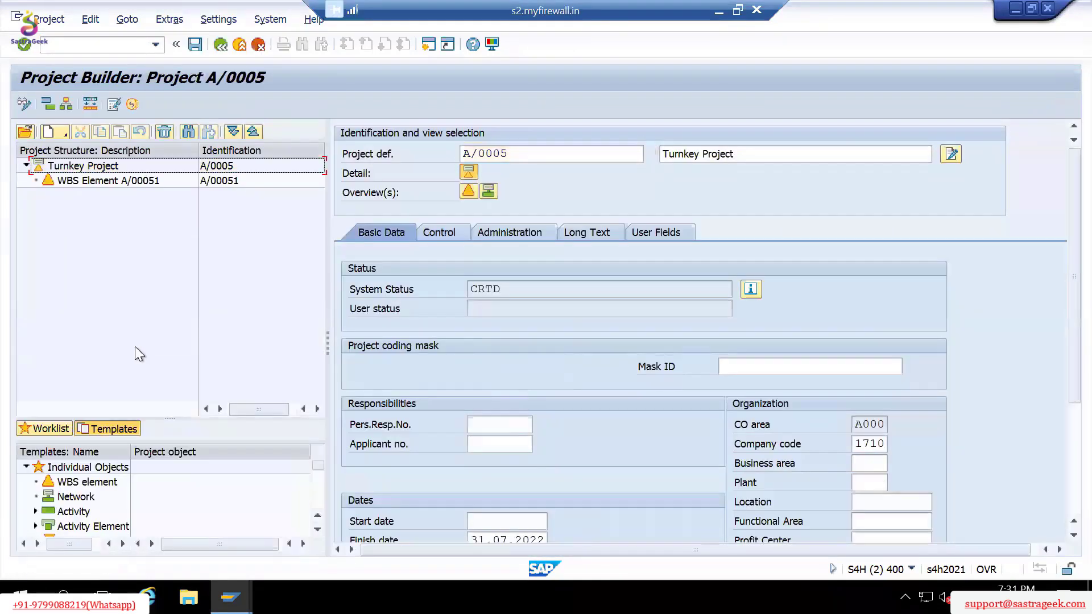
pyautogui.click(122, 181)
pyautogui.click(125, 165)
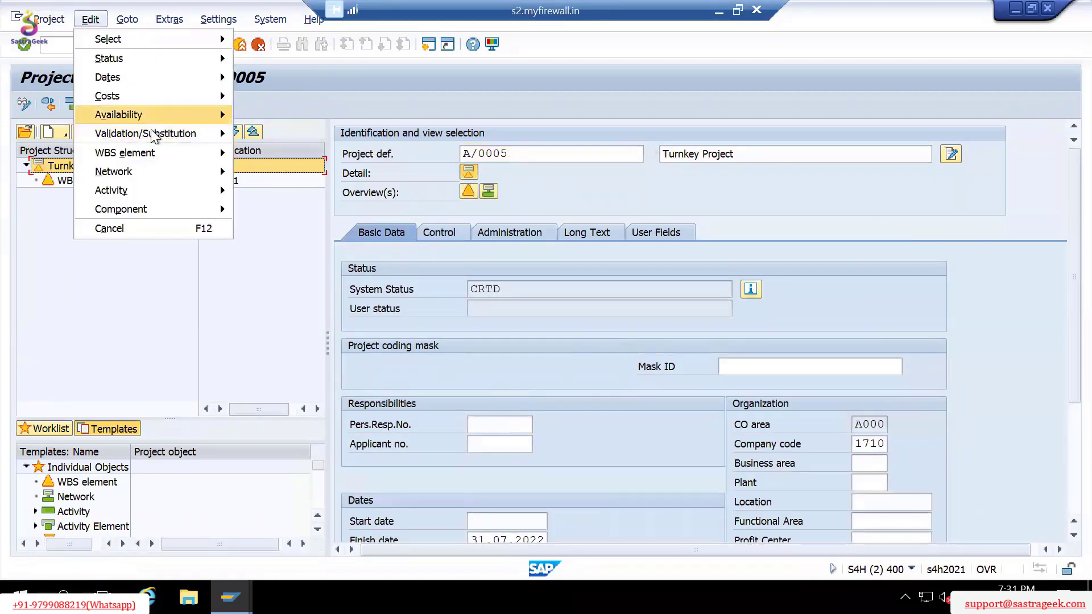
pyautogui.moveTo(170, 132)
pyautogui.click(296, 132)
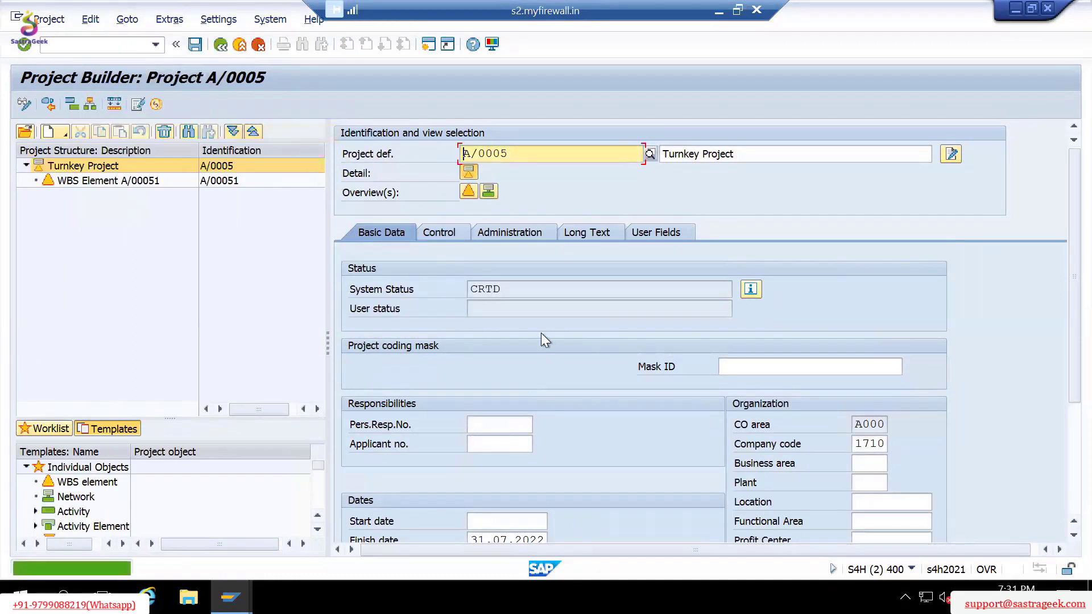
pyautogui.click(195, 46)
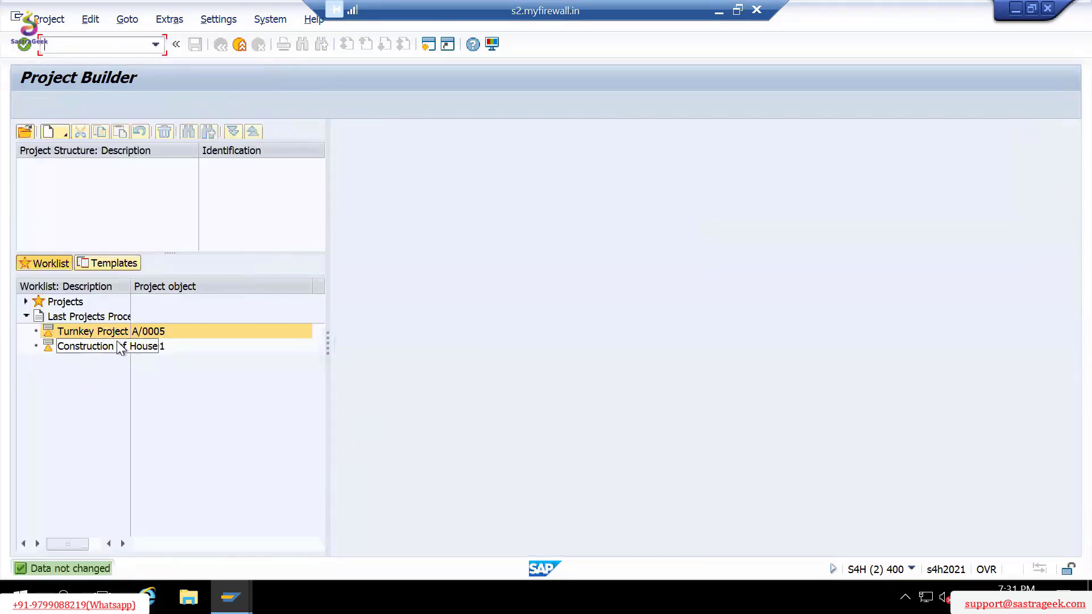
# Switch to the project profile configuration and return from the details of PS00001 to the profile overview.
pyautogui.click(142, 344)
pyautogui.hotkey('alt', 'Tab')
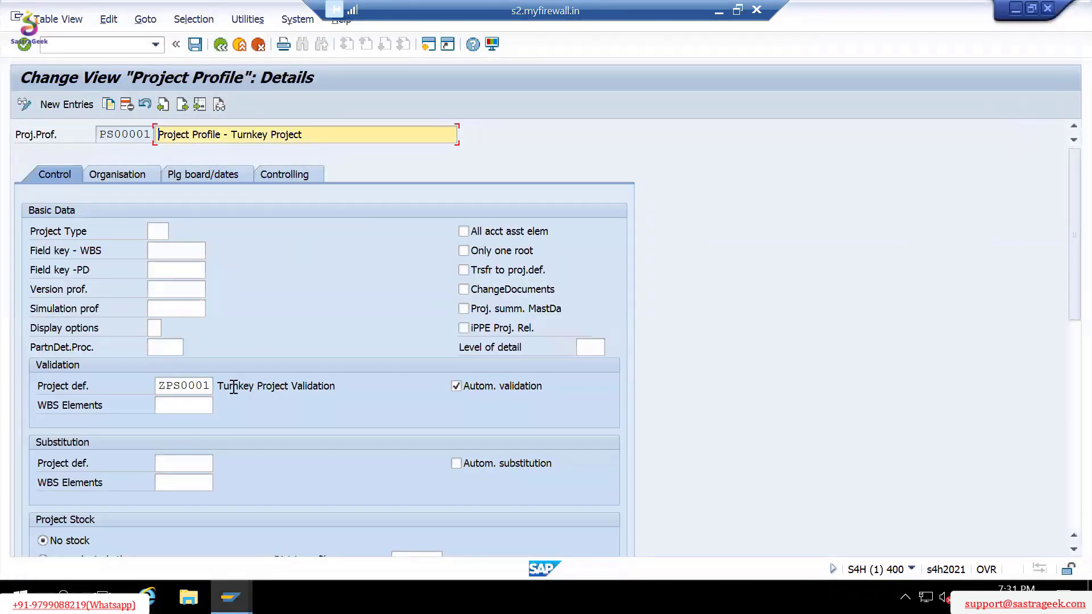
pyautogui.click(221, 45)
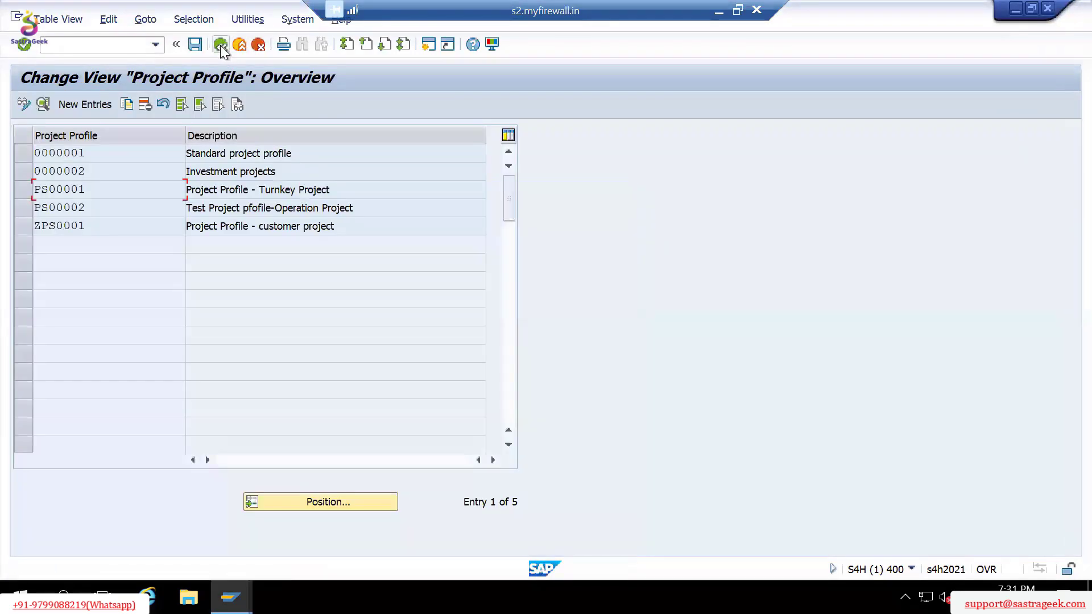
# Leave the project profile configuration and expand validation ZPS0001 under Project definition in the validation maintenance.
pyautogui.click(221, 50)
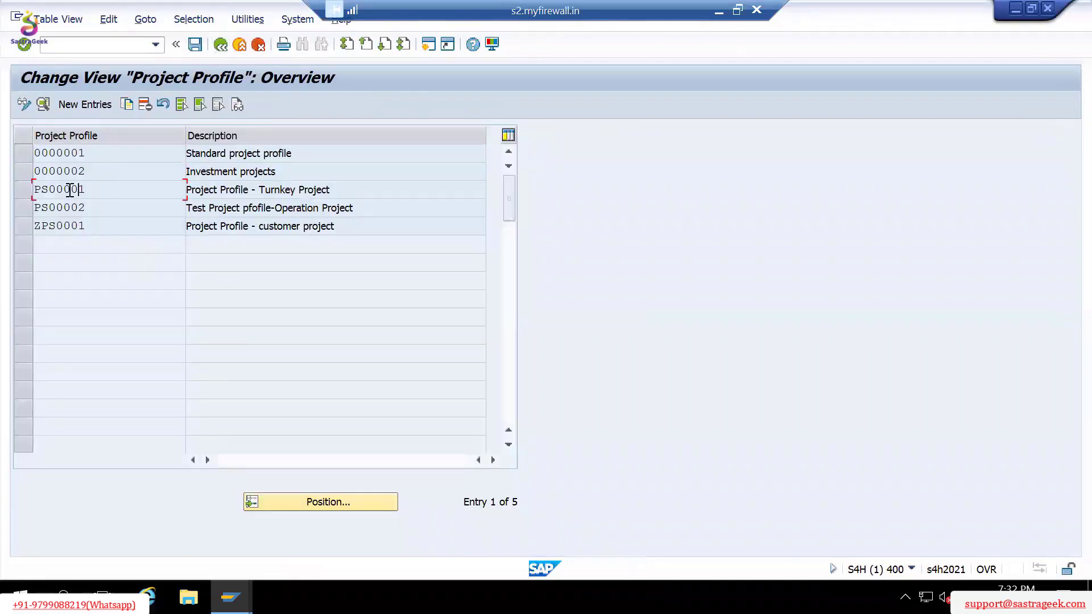
pyautogui.doubleClick(70, 190)
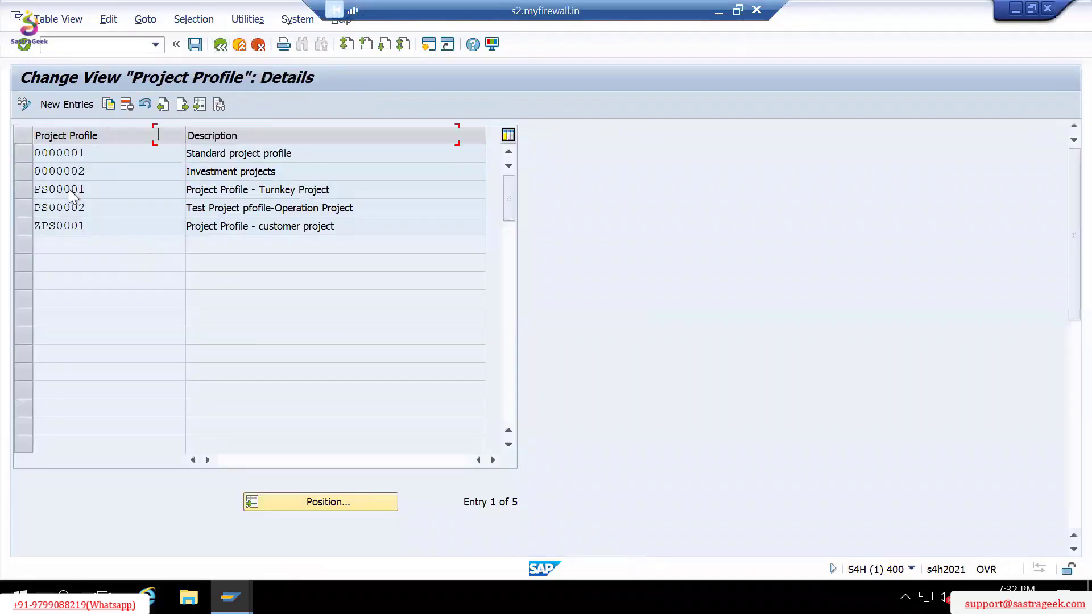
pyautogui.click(220, 45)
pyautogui.press('F3')
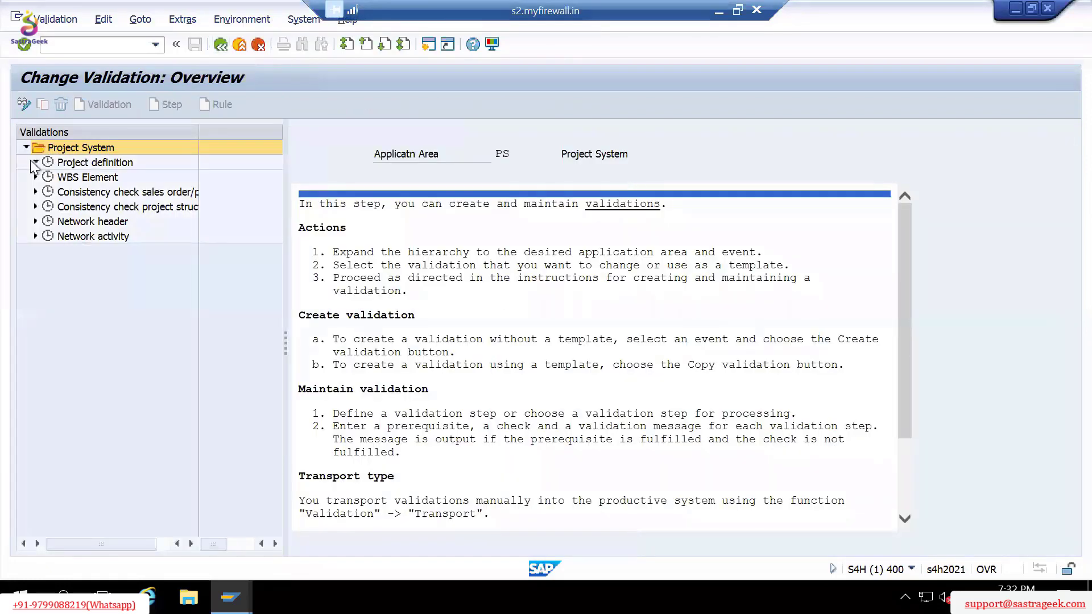
pyautogui.click(36, 162)
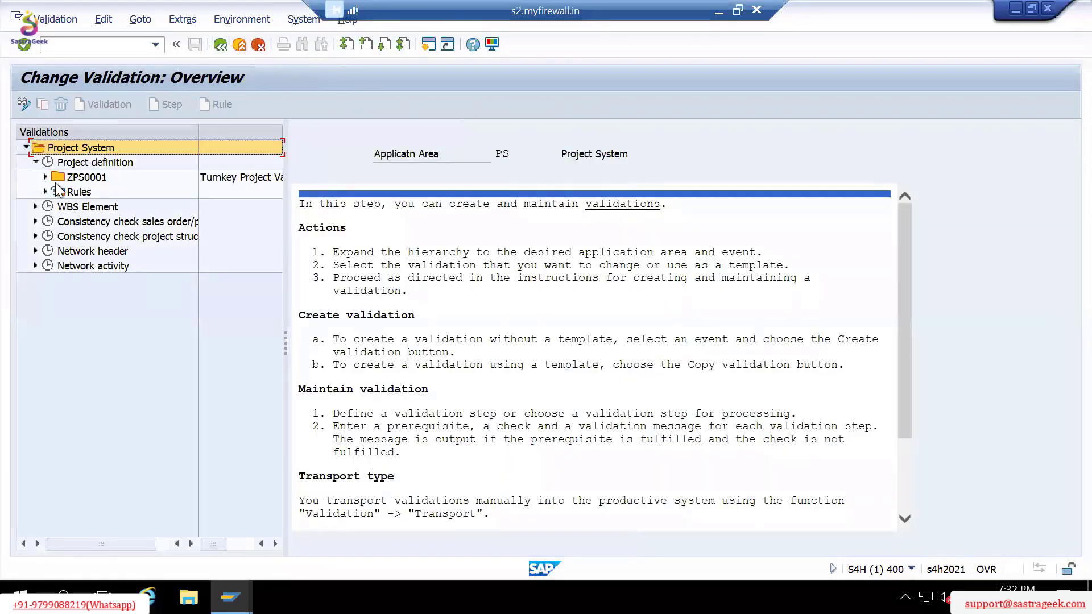
pyautogui.click(45, 177)
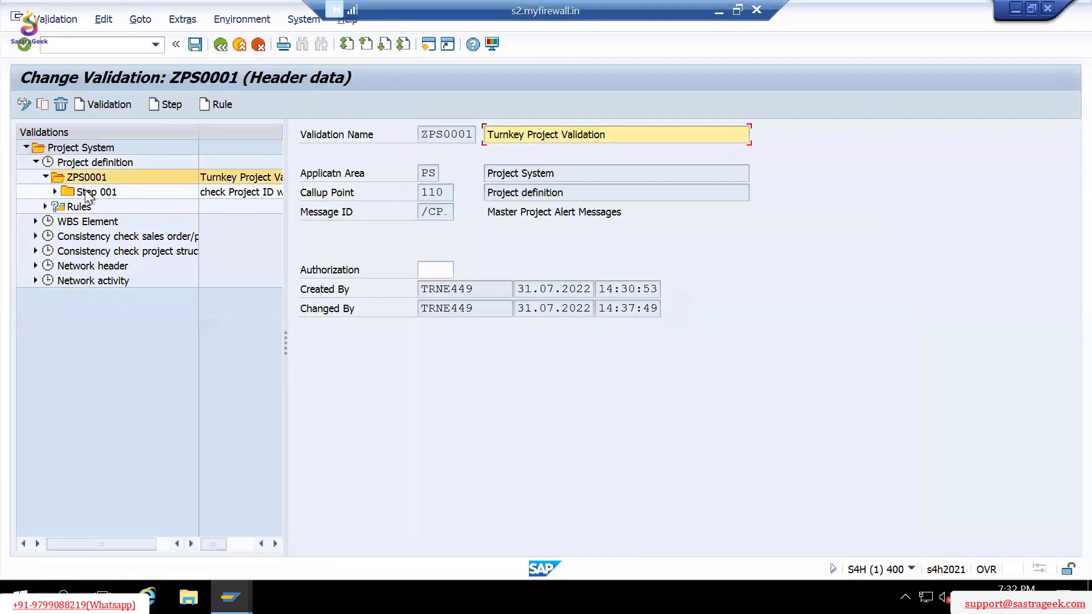
# Review the check, message and prerequisite of Step 001 in validation ZPS0001, and return to the validation overview.
pyautogui.click(85, 192)
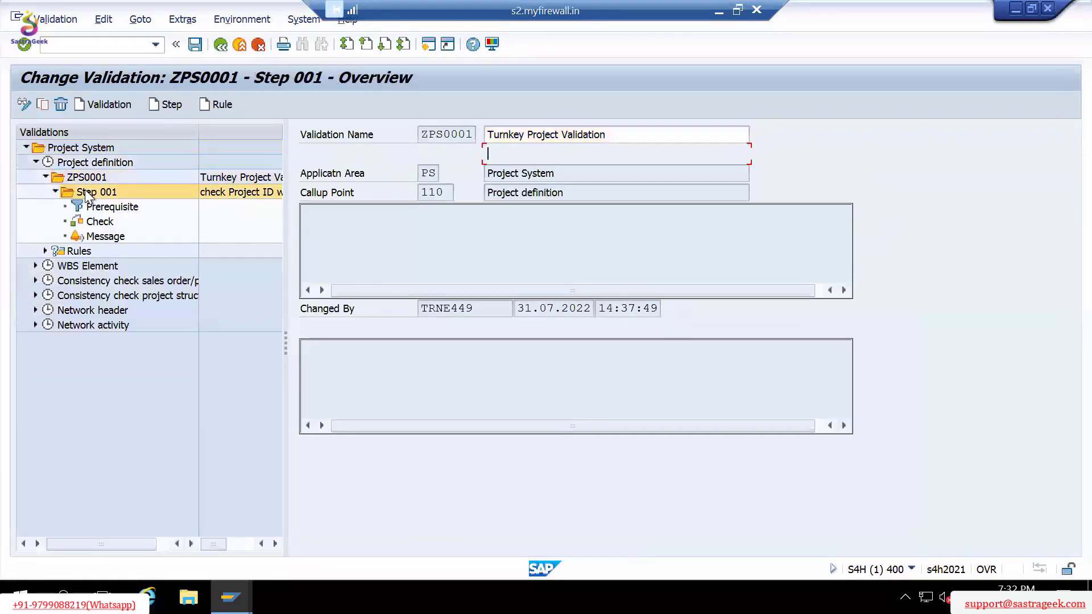
pyautogui.click(89, 222)
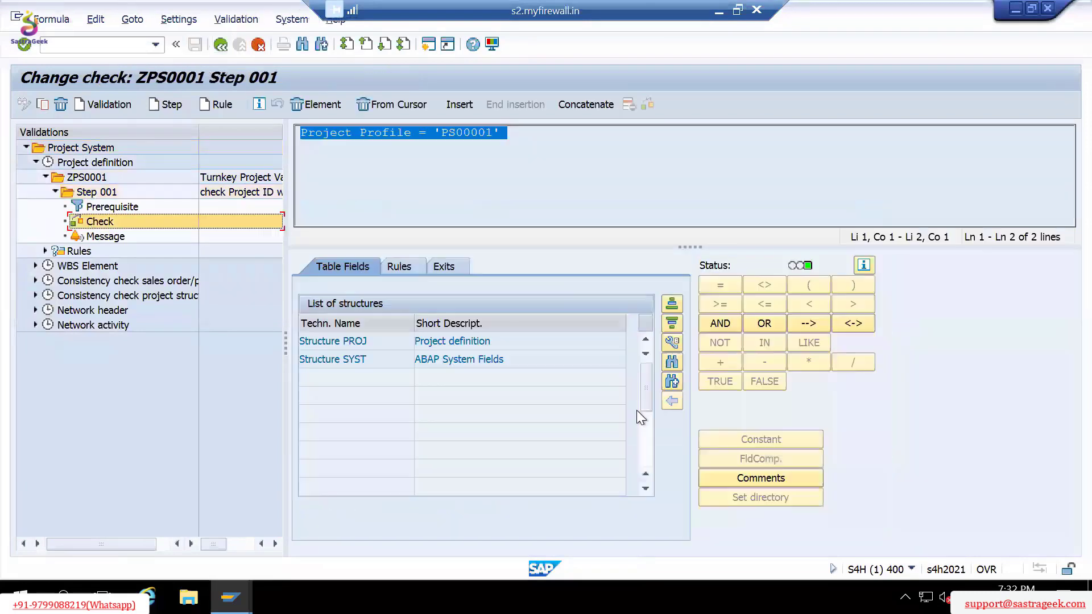
pyautogui.click(465, 133)
pyautogui.press('Left')
pyautogui.press('Left')
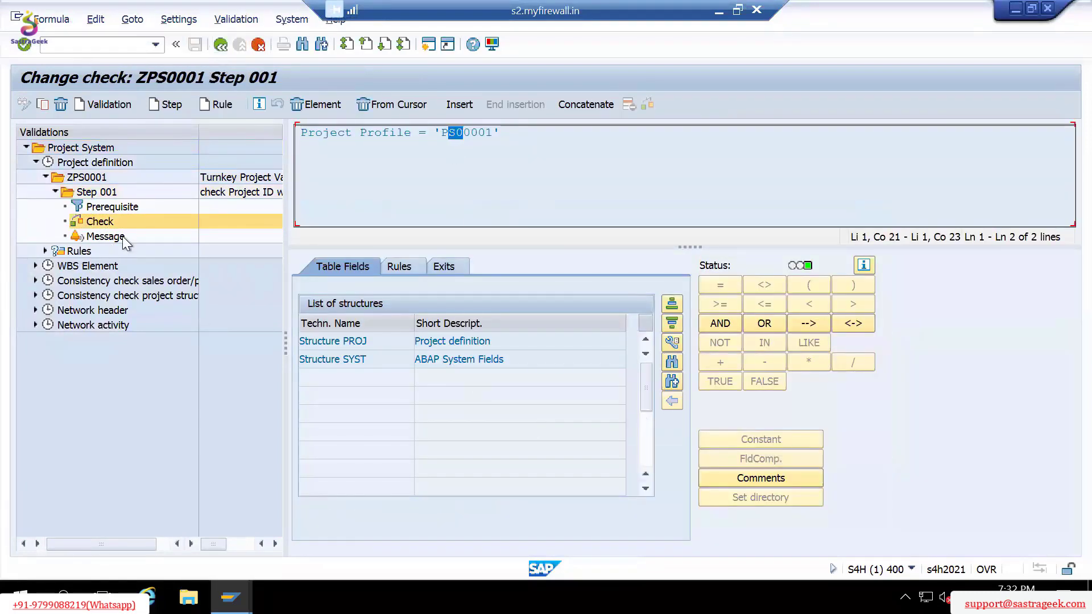
pyautogui.click(121, 236)
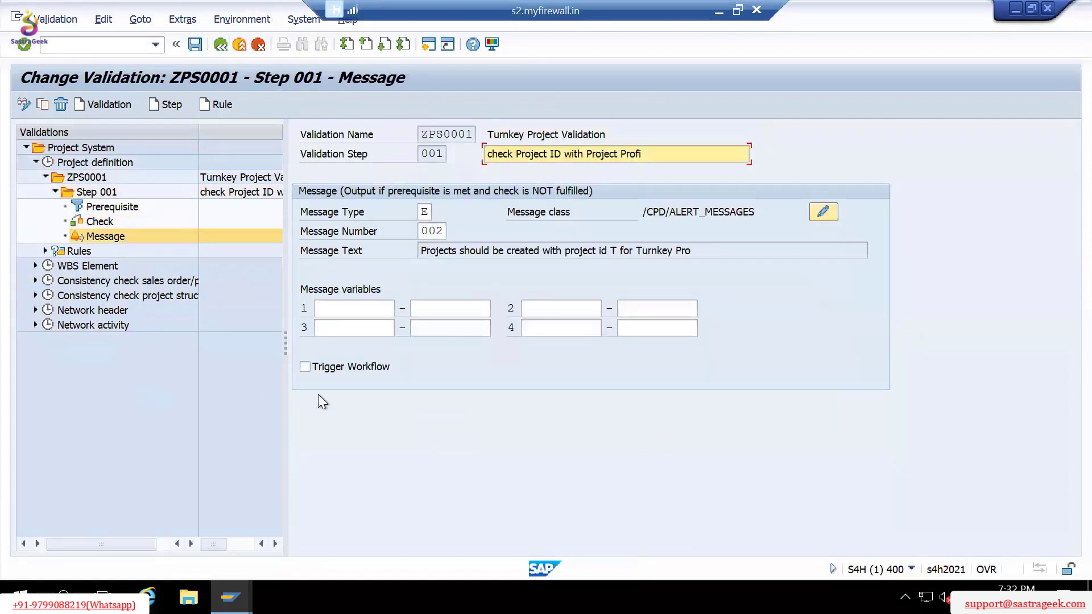
pyautogui.click(118, 220)
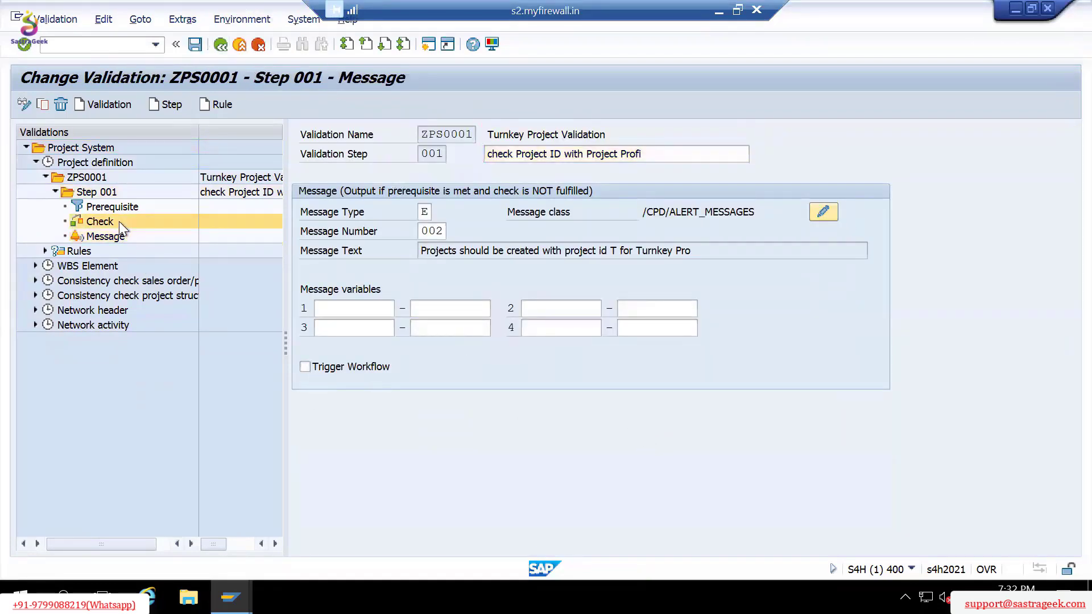
pyautogui.click(128, 202)
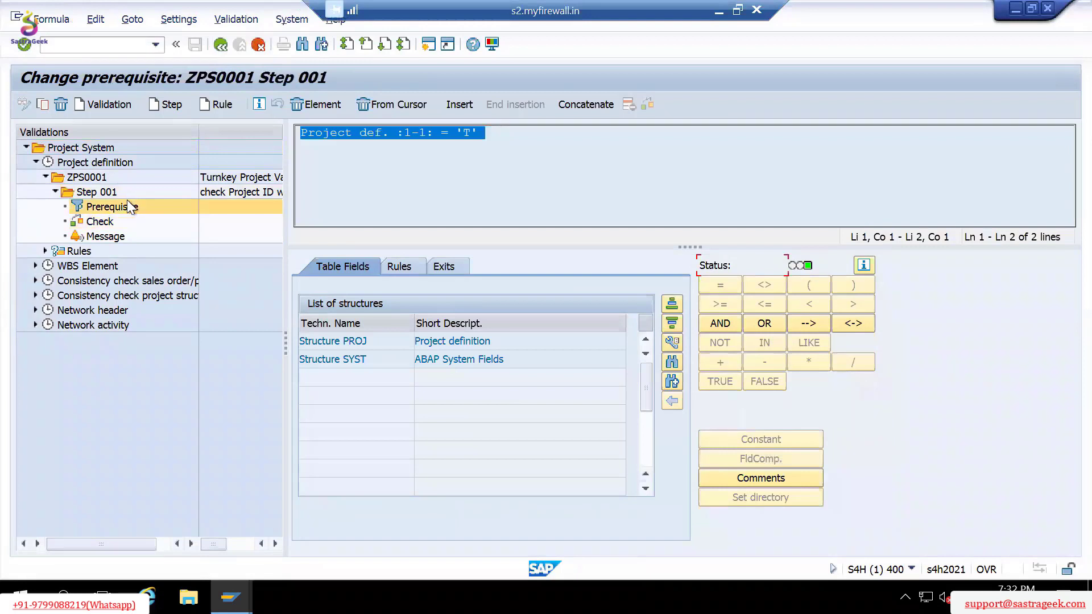
pyautogui.click(134, 202)
pyautogui.click(128, 194)
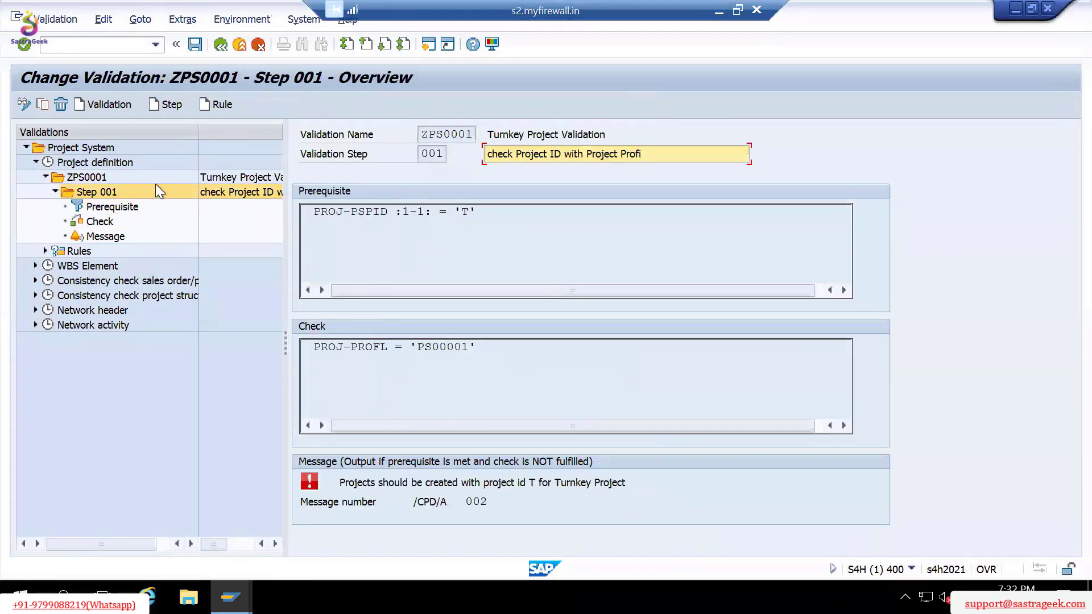
pyautogui.click(119, 174)
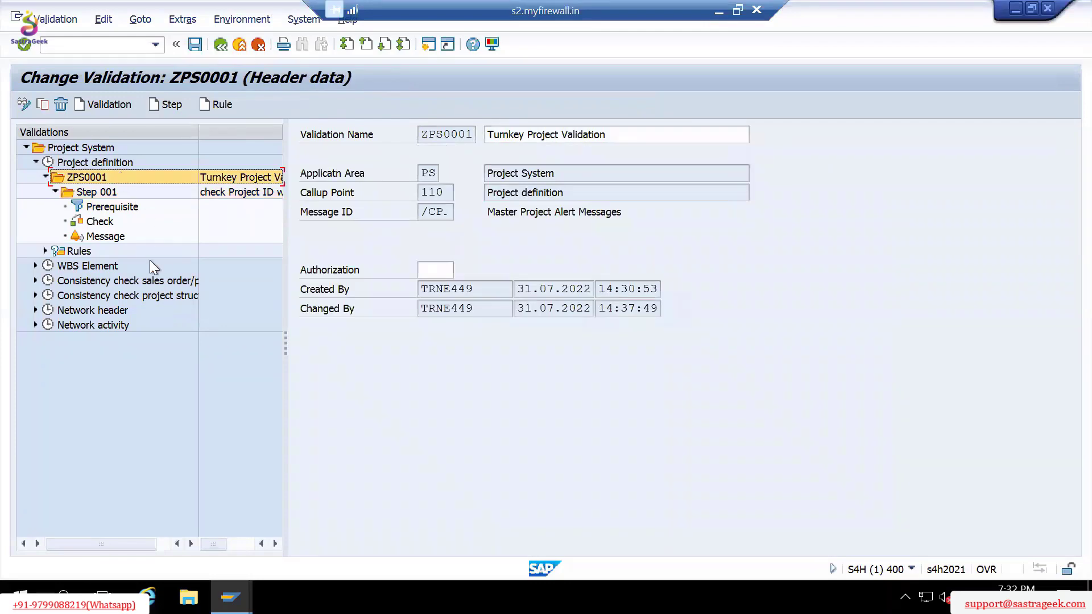
pyautogui.click(222, 46)
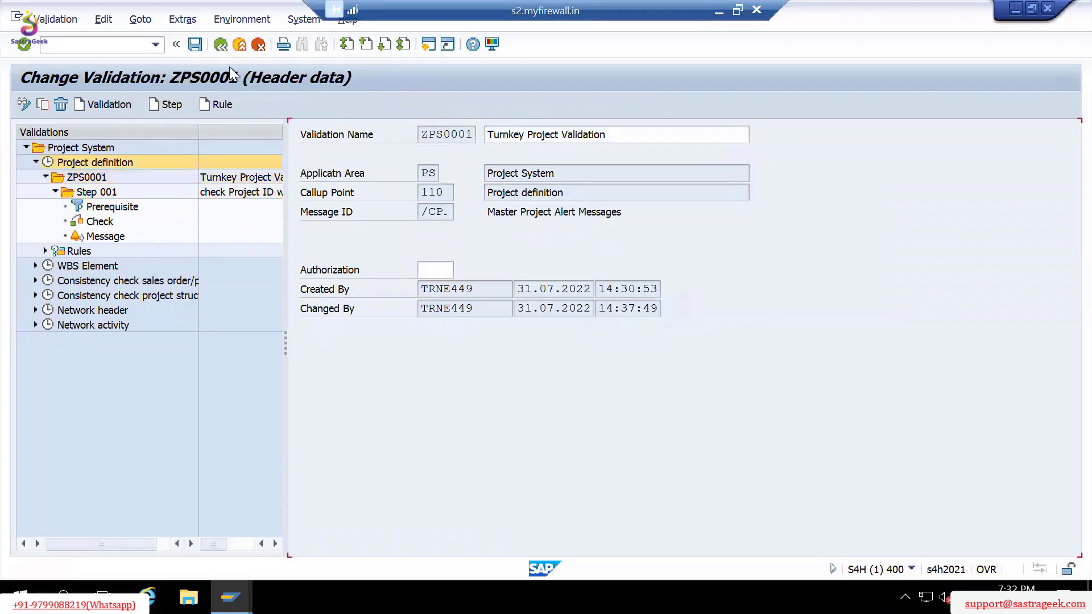
# Switch to Project Builder and reopen turnkey project A/0005 to view its WBS element and project definition.
pyautogui.hotkey('alt', 'Tab')
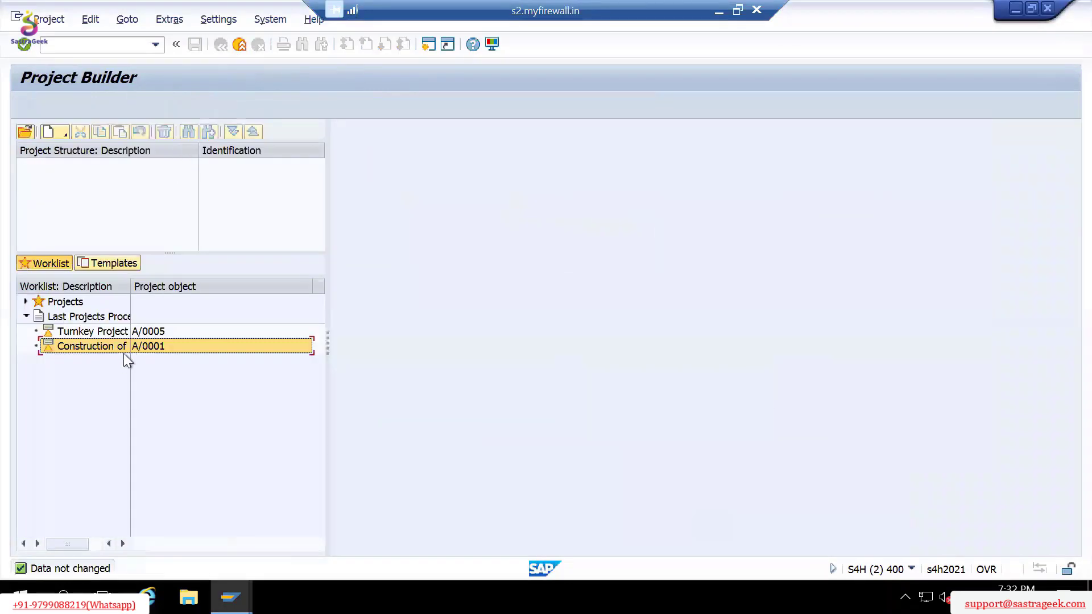
pyautogui.doubleClick(103, 331)
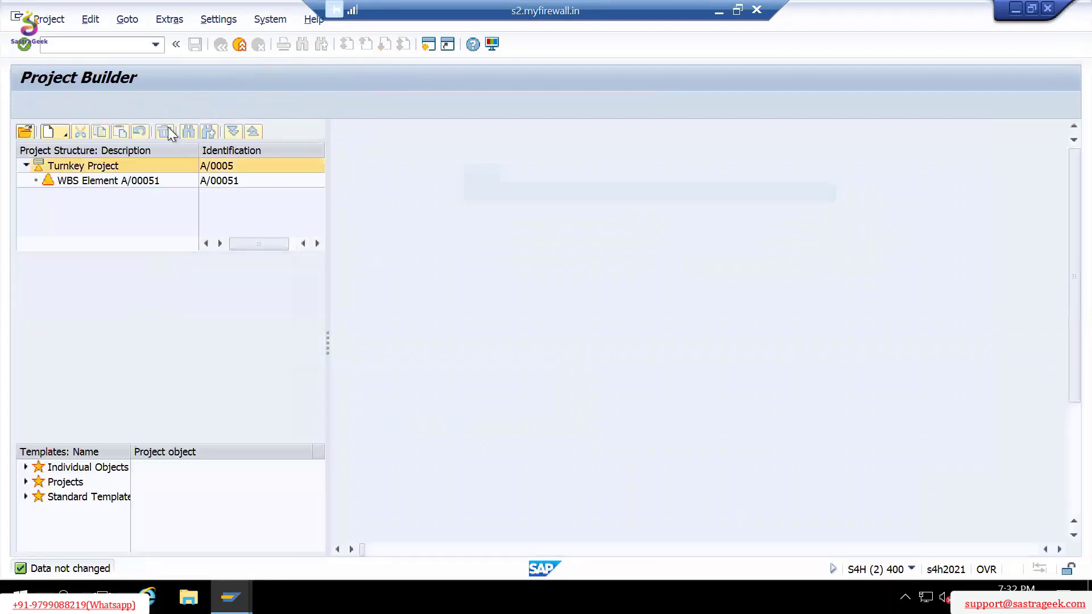
pyautogui.click(129, 175)
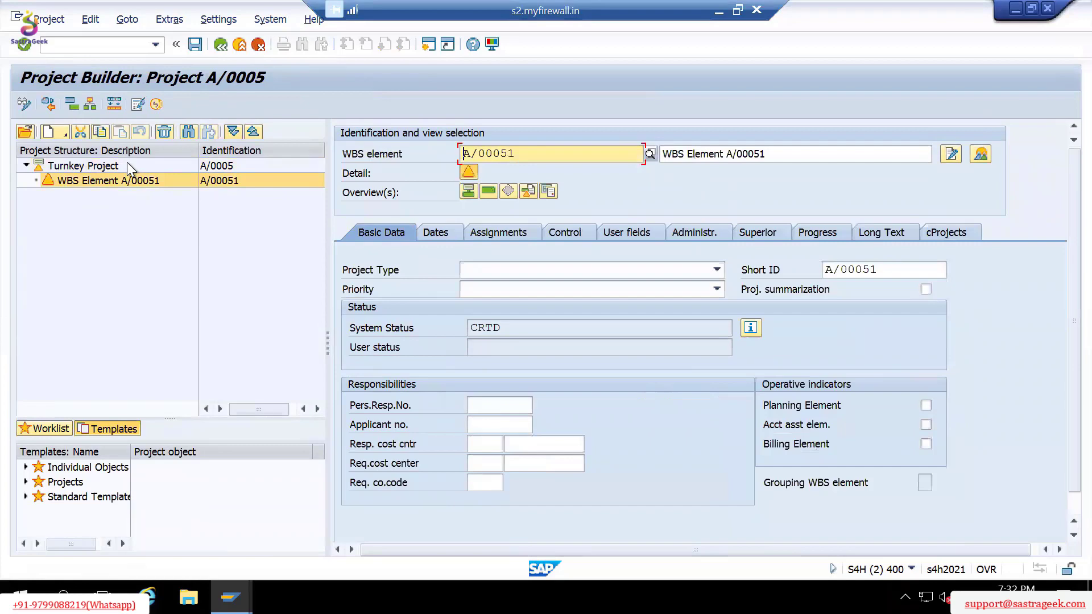
pyautogui.click(127, 163)
pyautogui.click(90, 23)
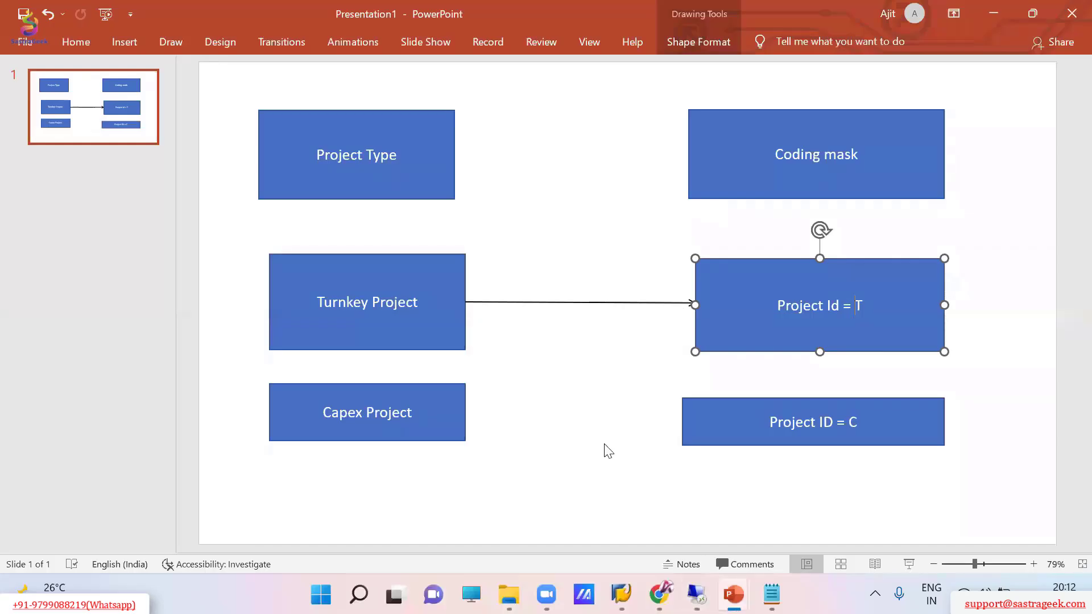
# Compare project A/0005 with the project type and coding mask diagram in PowerPoint, and close the project in SAP.
pyautogui.click(696, 594)
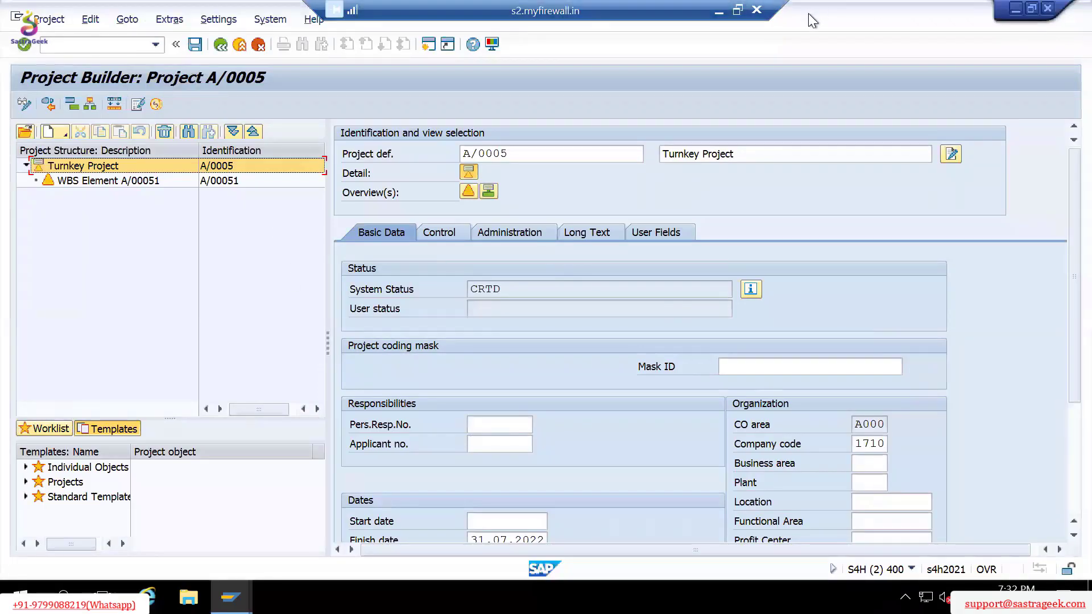
pyautogui.click(720, 14)
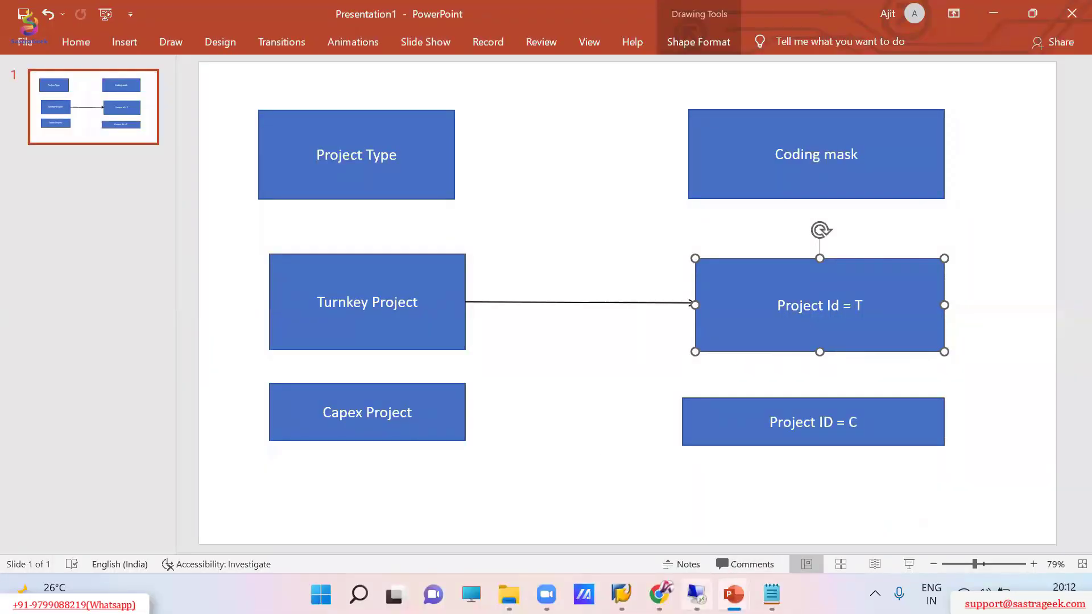
pyautogui.click(696, 594)
pyautogui.click(220, 45)
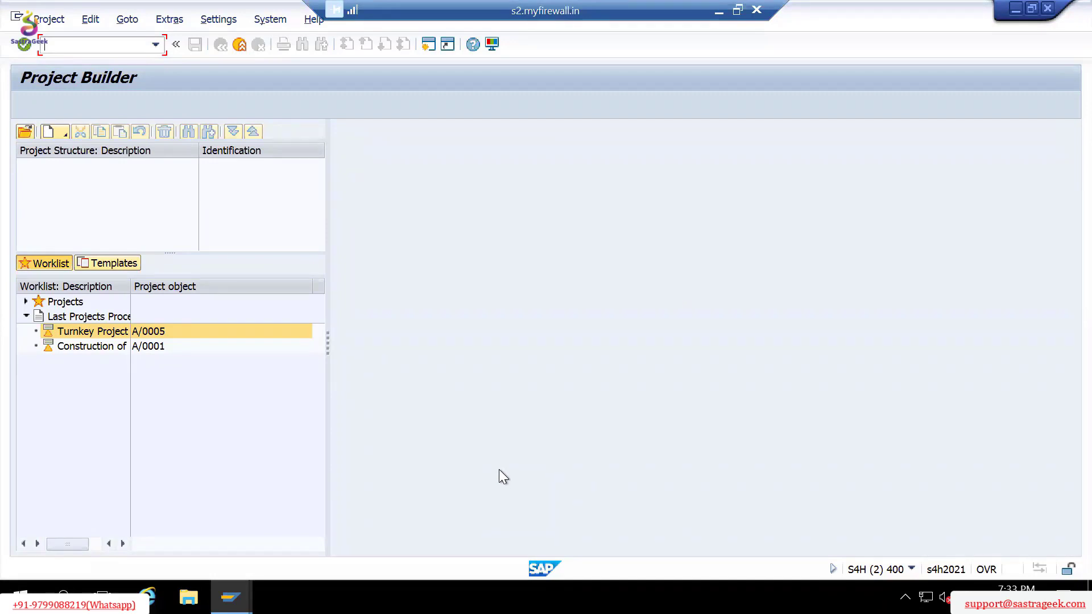
# View the project definition of A/0005 again and exit Project Builder to SAP Easy Access.
pyautogui.doubleClick(146, 331)
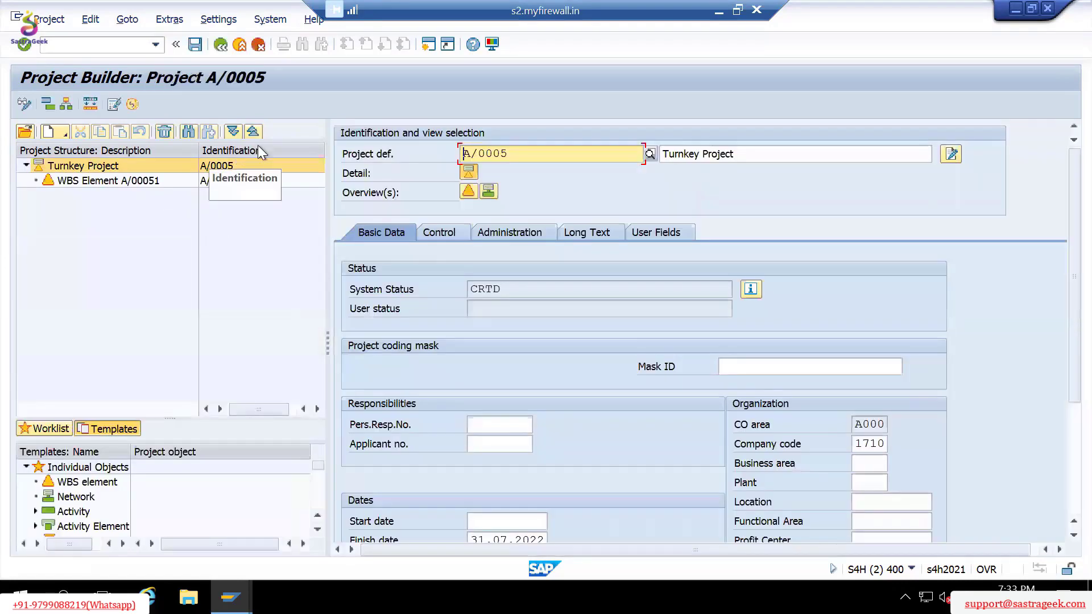
pyautogui.click(220, 44)
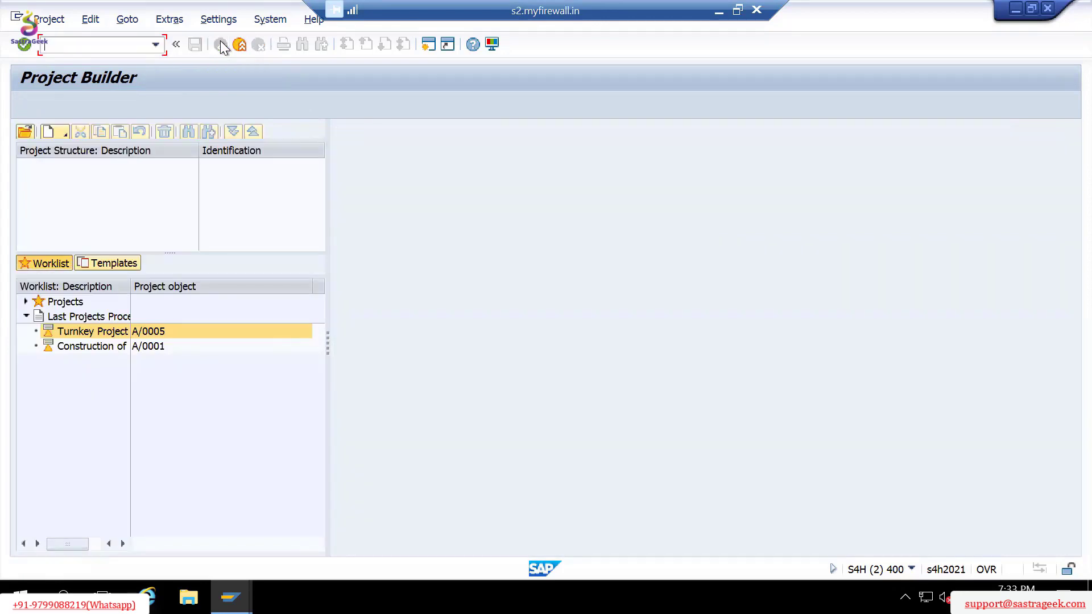
pyautogui.click(239, 45)
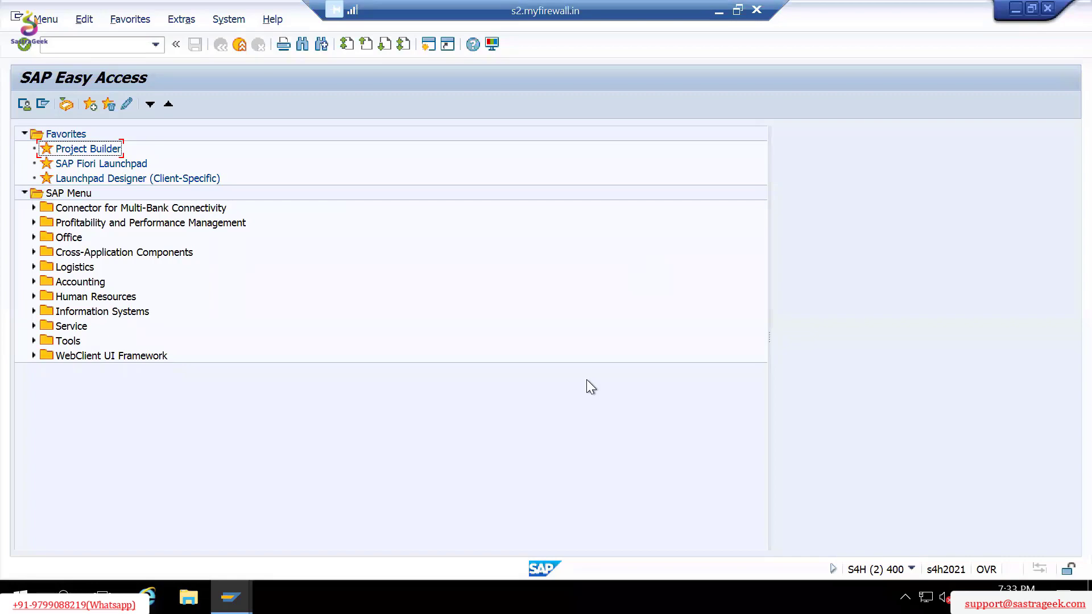
# Switch to the Change Validation session, collapse validation ZPS0001 and expand the WBS Element callup point.
pyautogui.press('super+Tab')
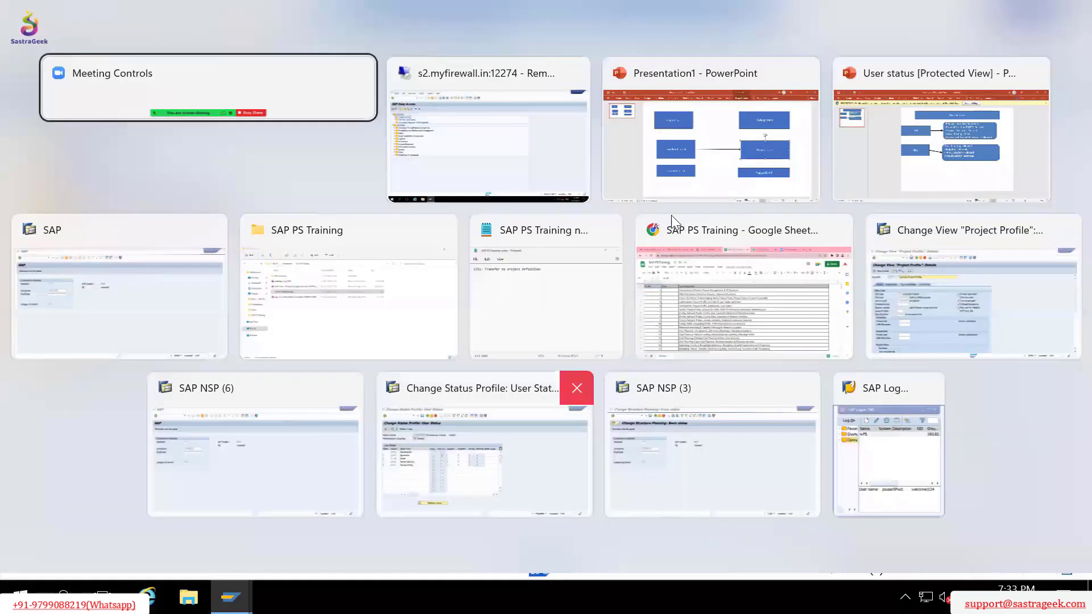
pyautogui.click(450, 160)
pyautogui.hotkey('alt', 'Tab')
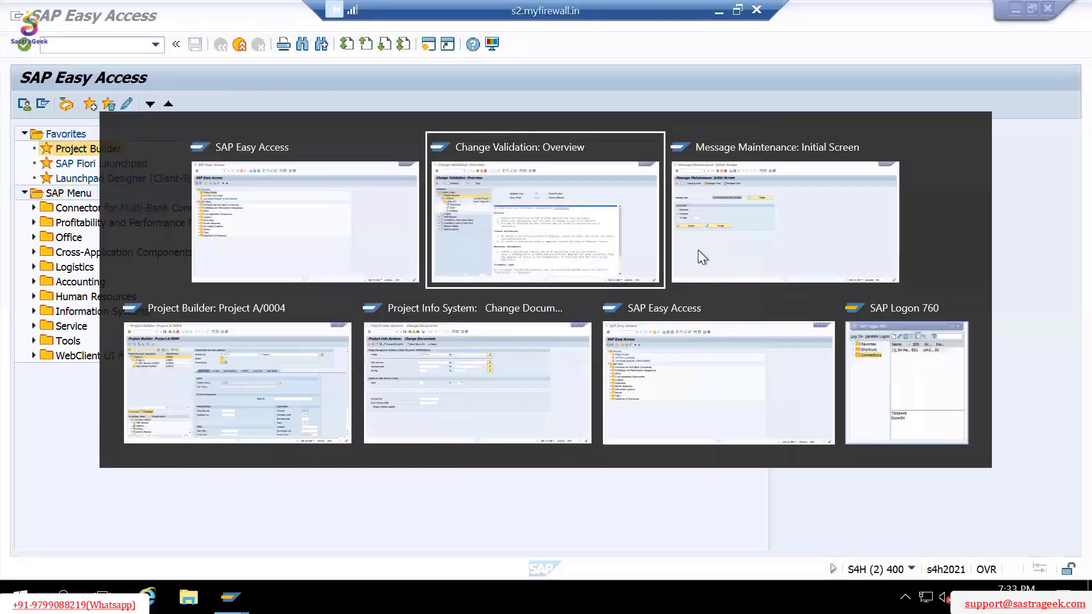
pyautogui.click(582, 241)
pyautogui.click(623, 343)
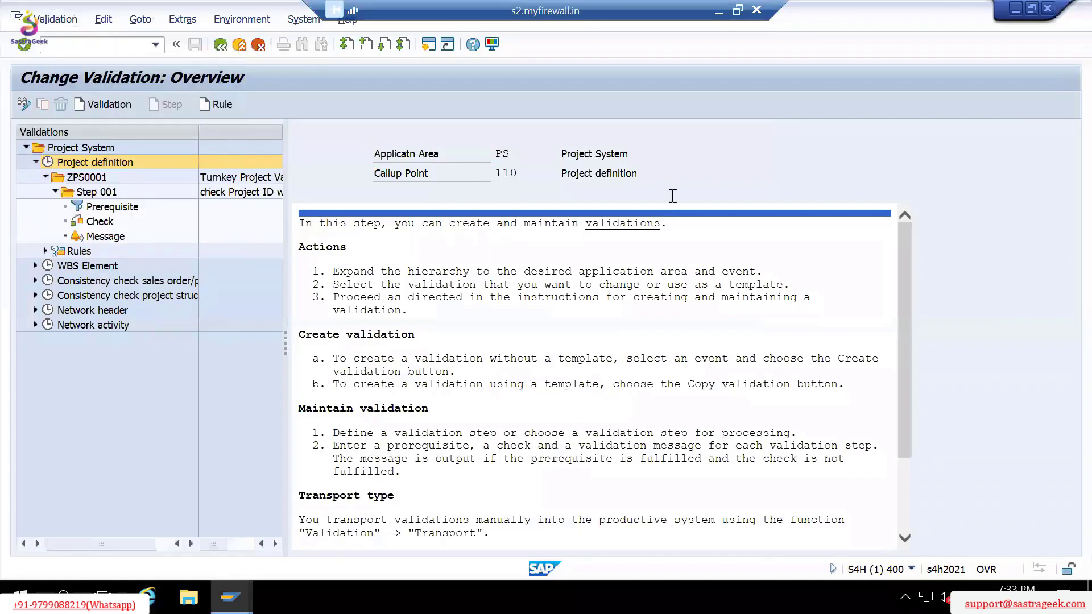
pyautogui.click(46, 178)
pyautogui.click(36, 207)
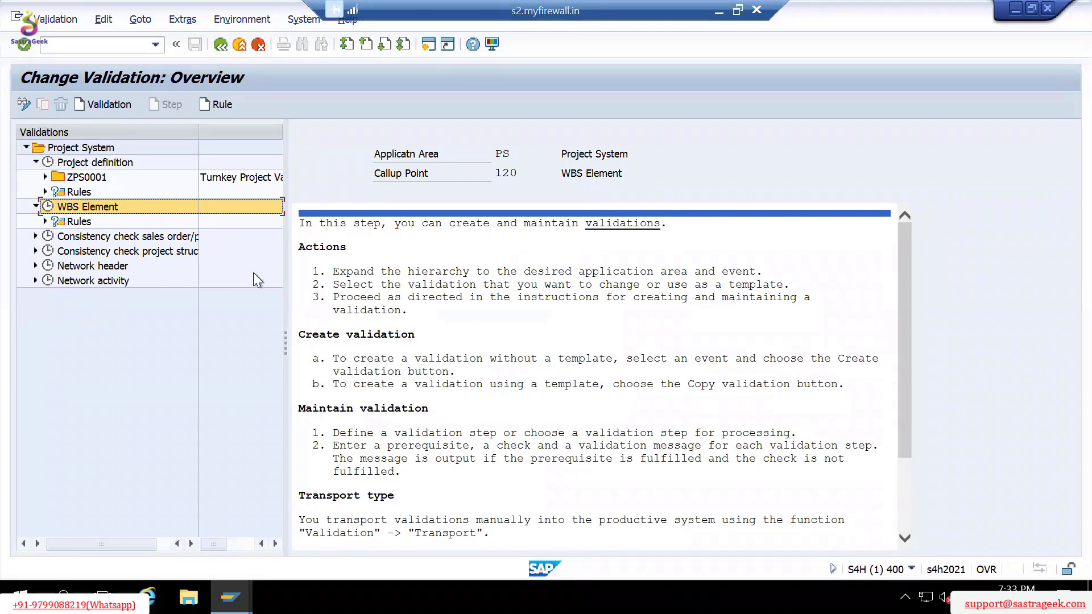
# Return to the SAP Easy Access session, start Project Builder and open the project definition of A/0005.
pyautogui.hotkey('alt', 'Tab')
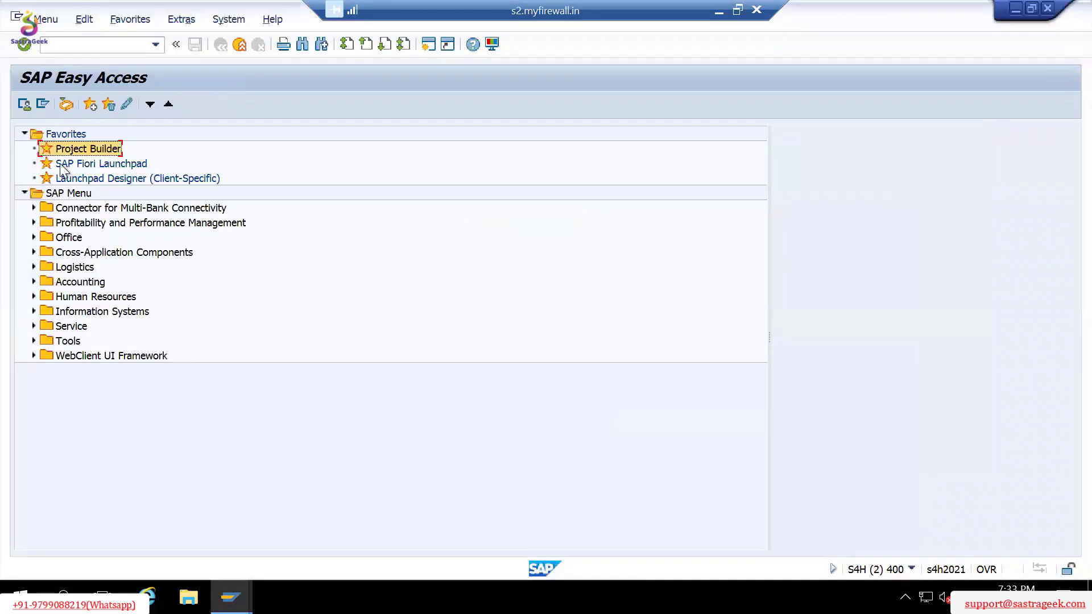
pyautogui.doubleClick(66, 149)
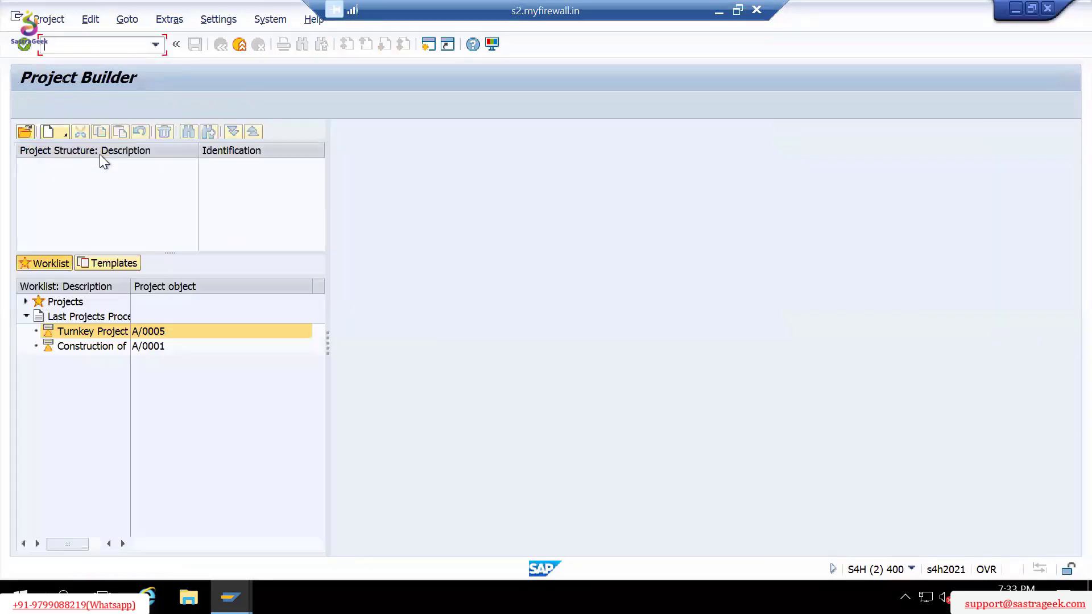
pyautogui.doubleClick(140, 331)
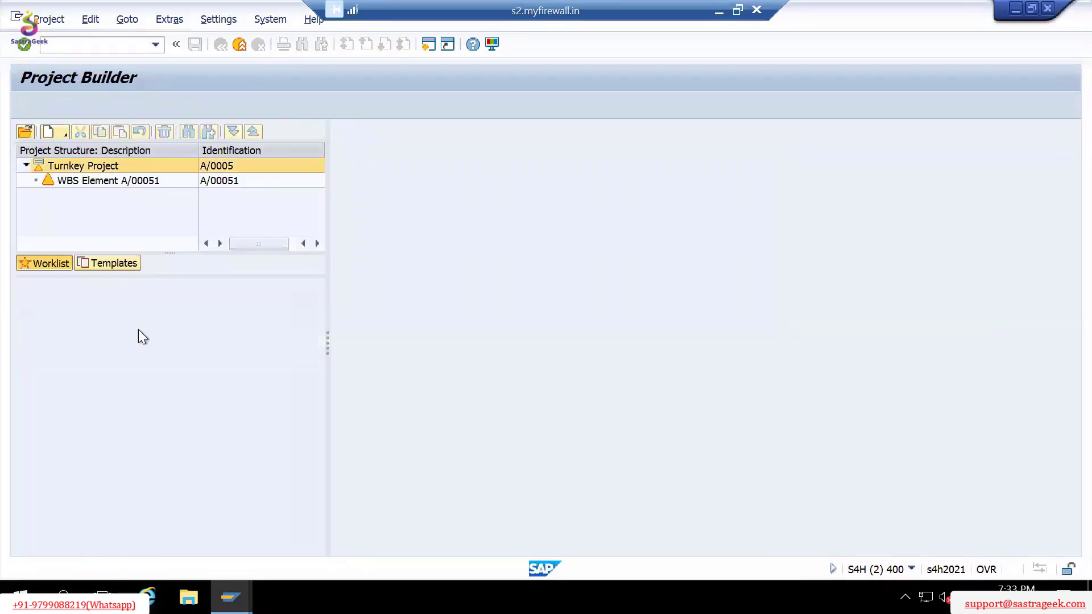
pyautogui.doubleClick(138, 166)
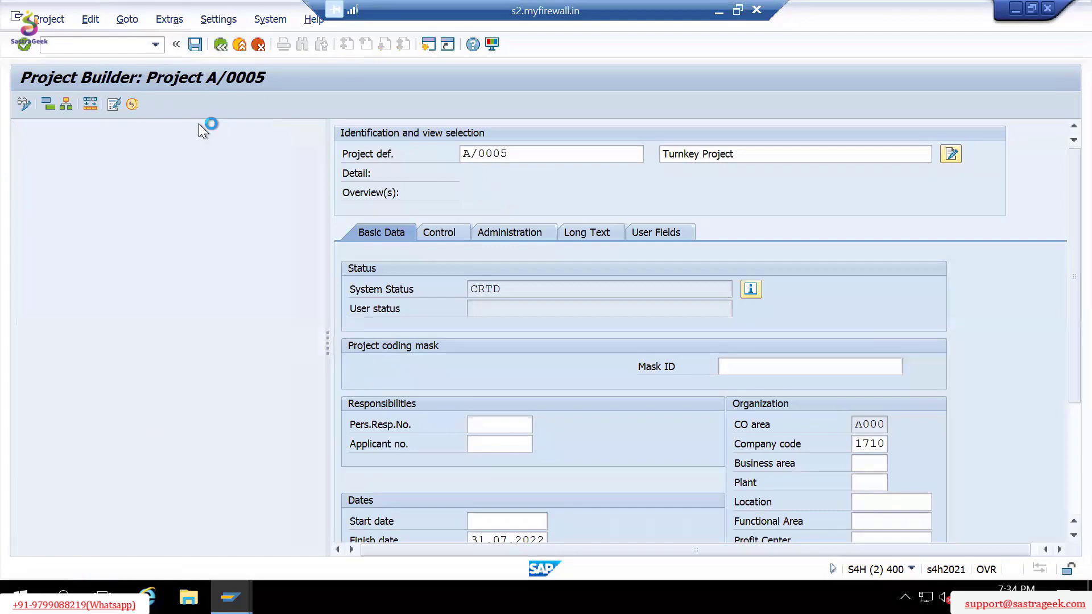
# Open project A/0001 Construction of House from the worklist and display the basic data of WBS element permits.
pyautogui.click(135, 346)
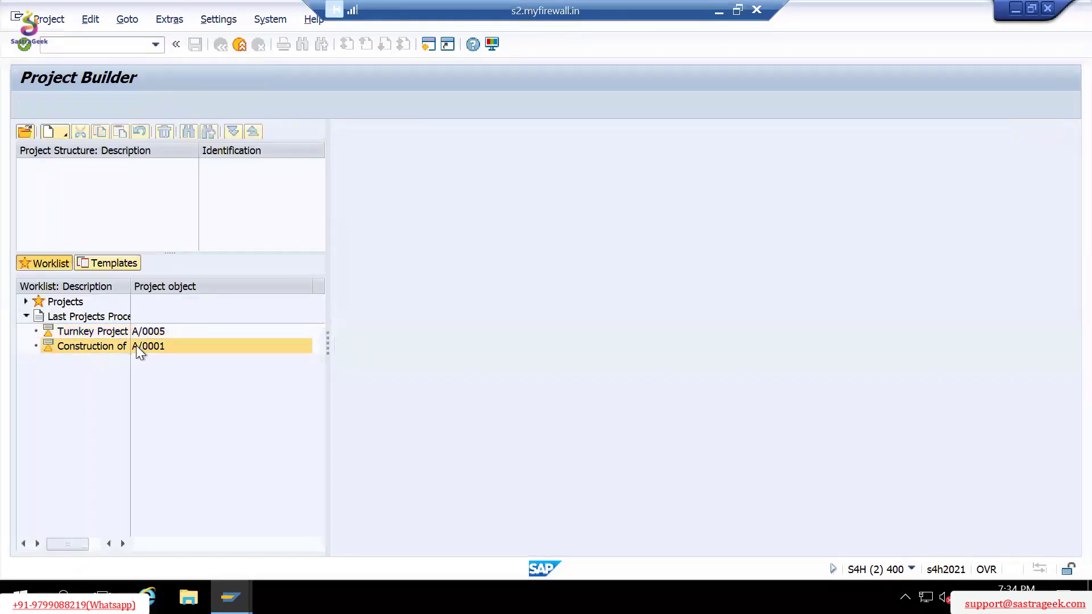
pyautogui.doubleClick(135, 346)
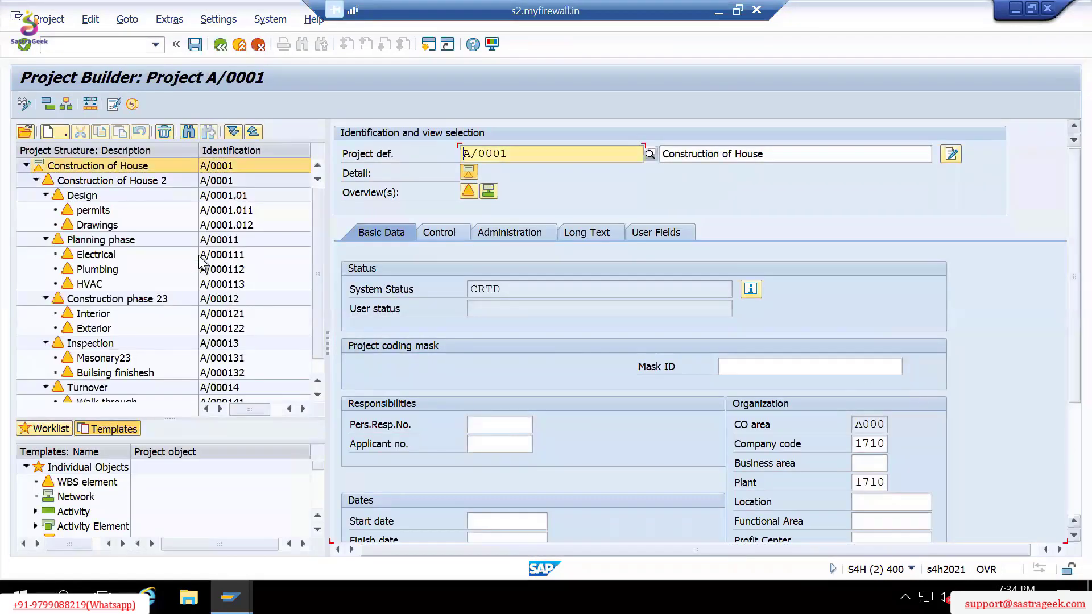
pyautogui.click(107, 207)
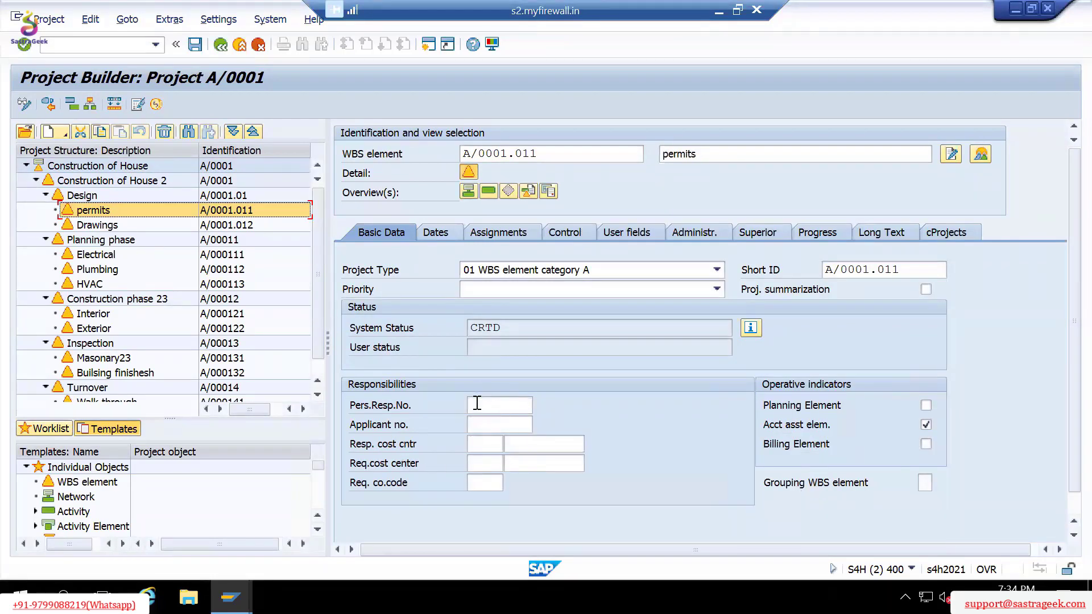
# Check the project profile in the project definition of A/0001 and view the project's hierarchy graphic.
pyautogui.click(228, 167)
pyautogui.click(445, 238)
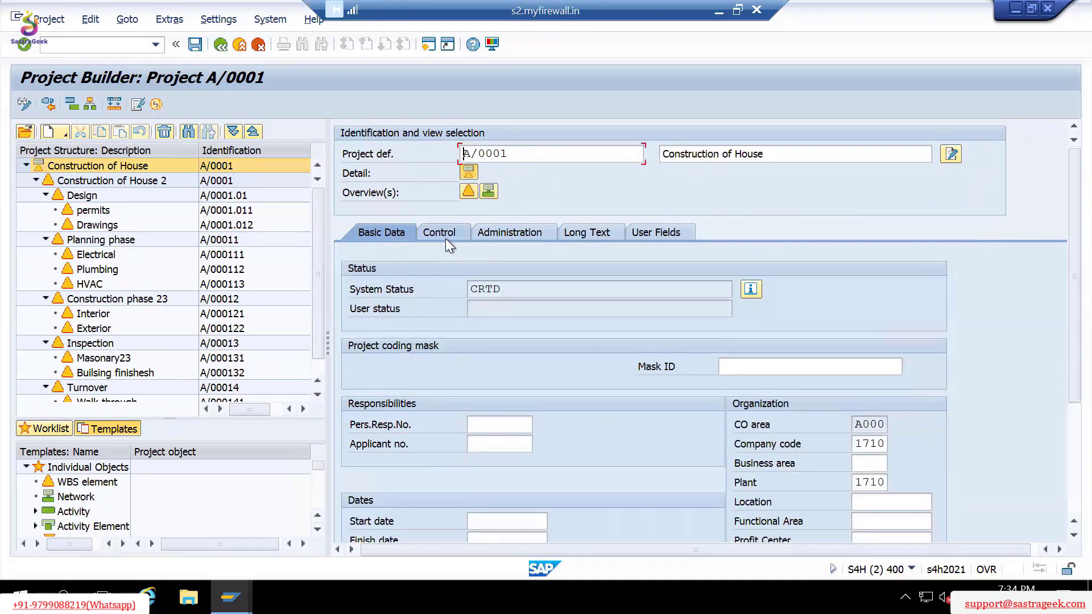
pyautogui.click(513, 270)
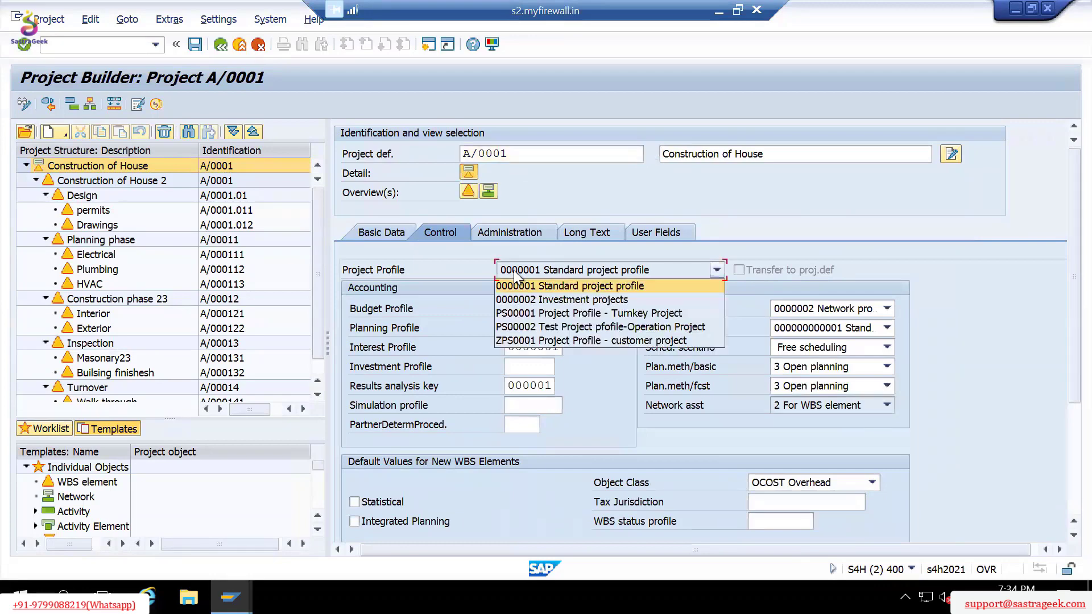
pyautogui.click(513, 272)
pyautogui.click(514, 272)
pyautogui.click(402, 233)
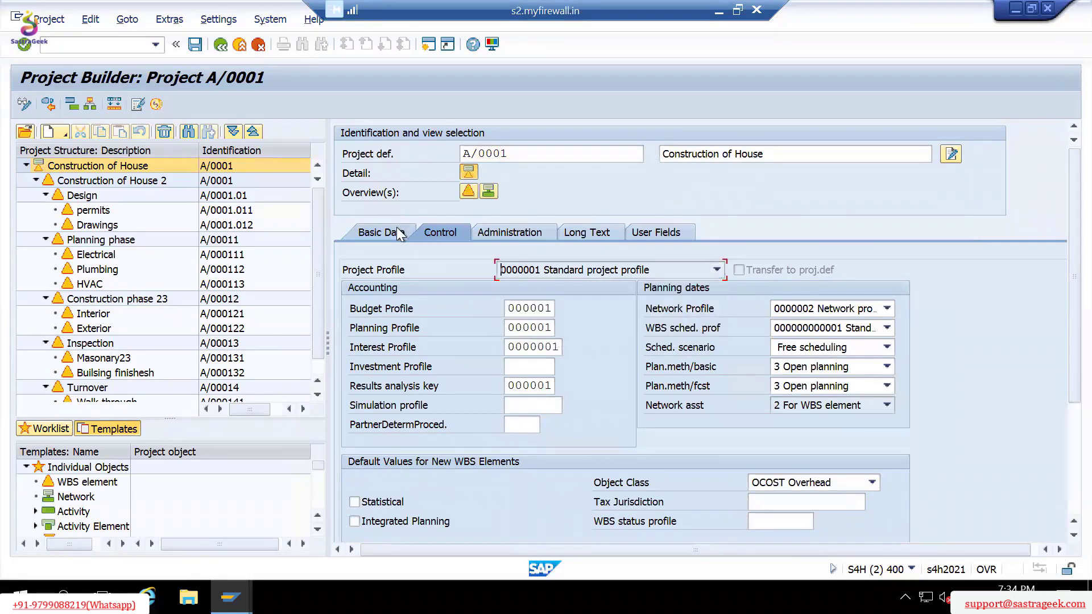
pyautogui.click(89, 104)
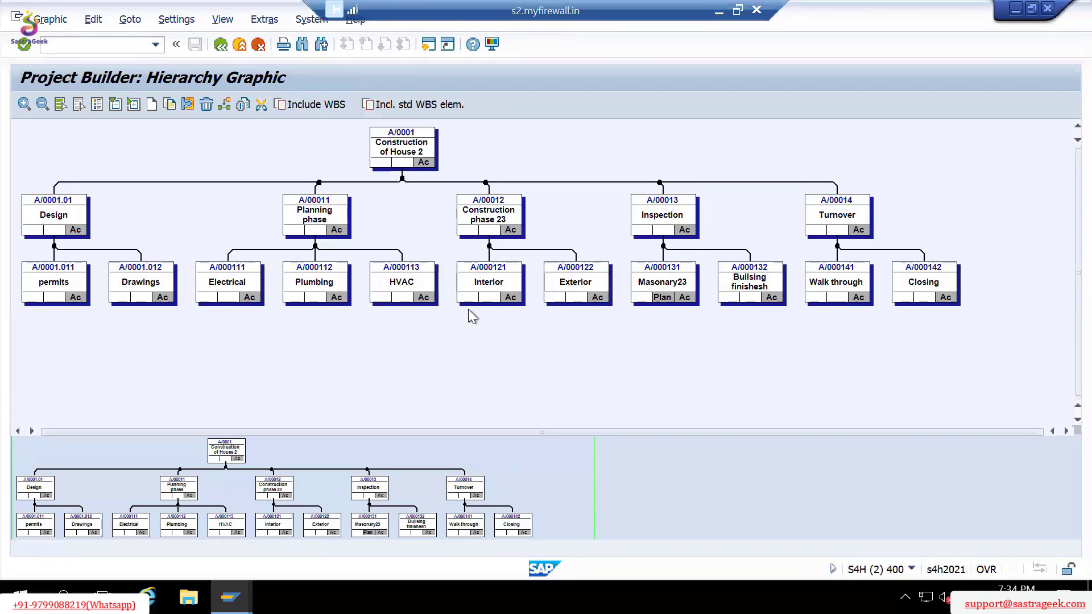
pyautogui.click(220, 44)
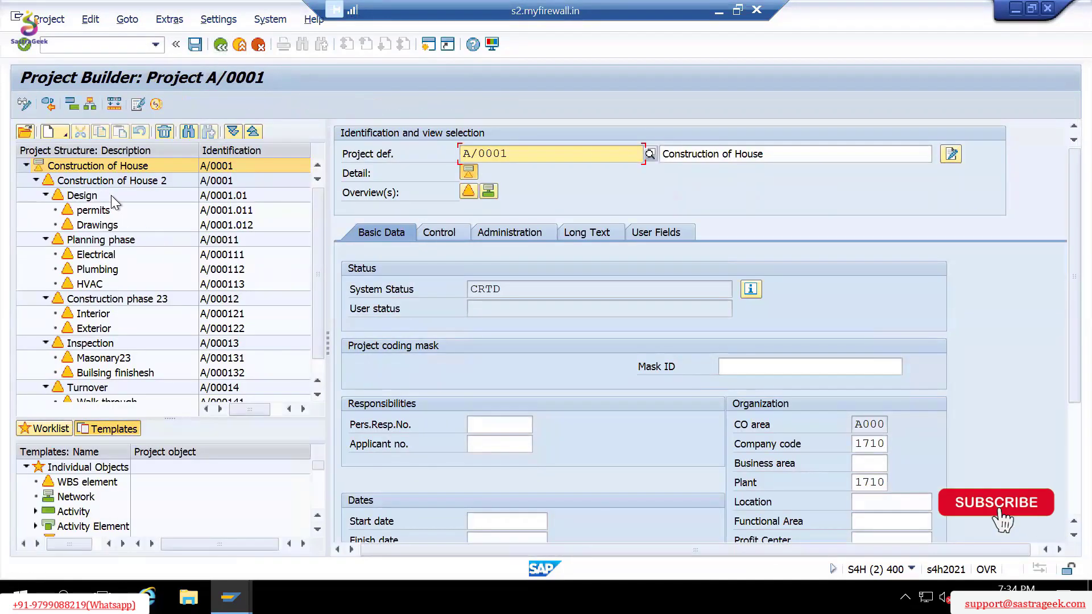
# Examine the plant and profit center assignments of WBS element Design.
pyautogui.click(111, 195)
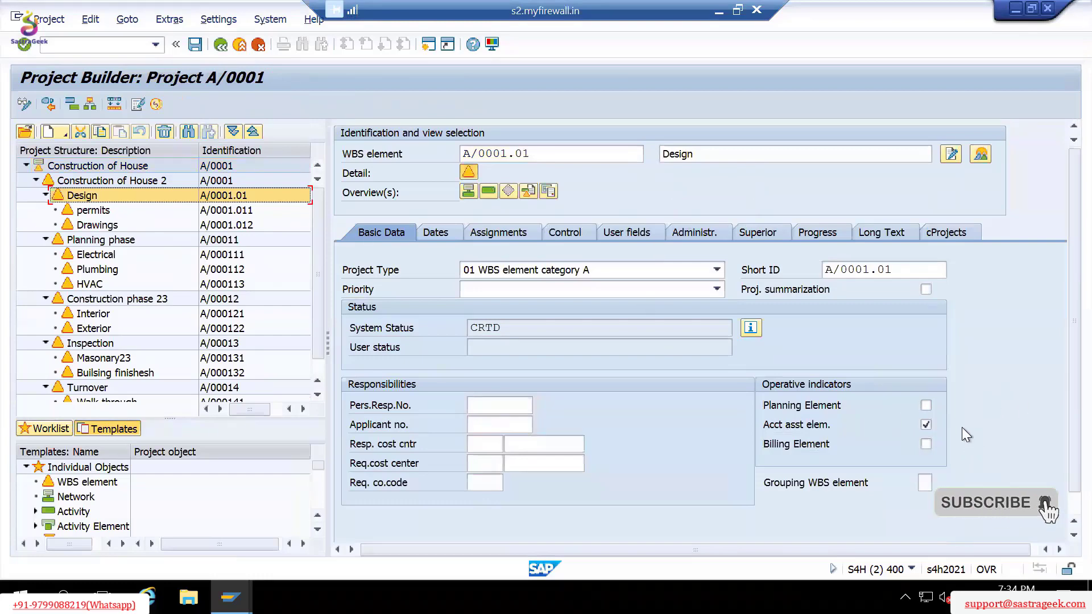
pyautogui.click(507, 232)
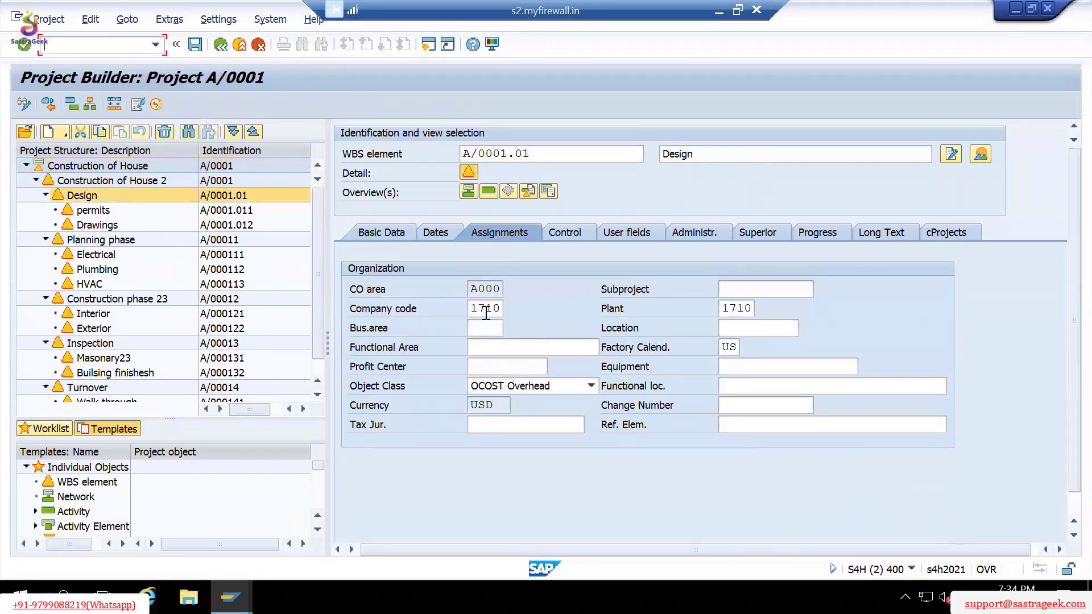
pyautogui.doubleClick(752, 308)
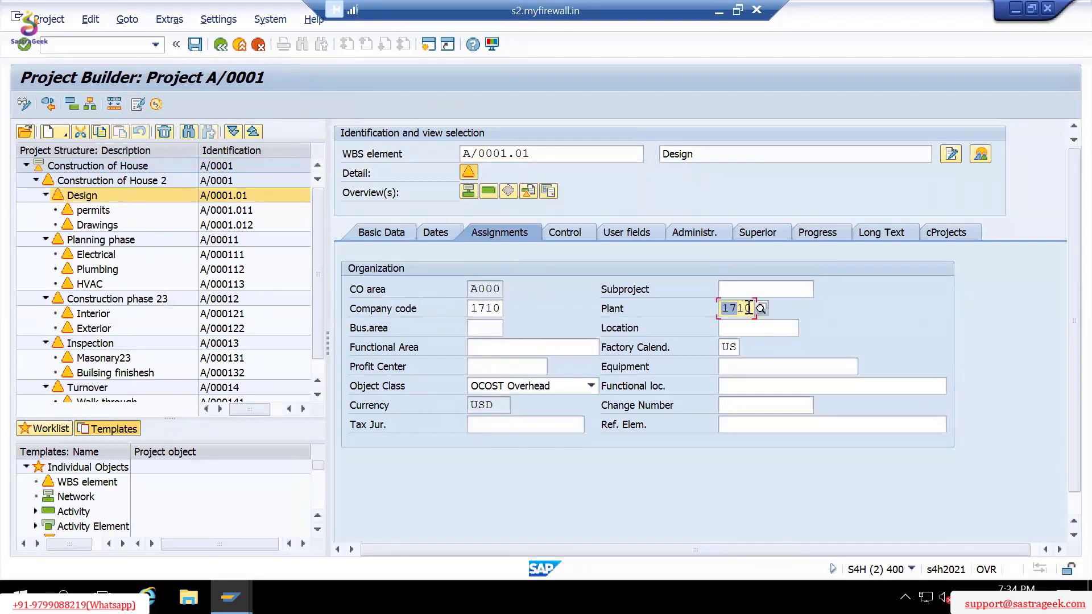
pyautogui.click(751, 308)
pyautogui.click(498, 365)
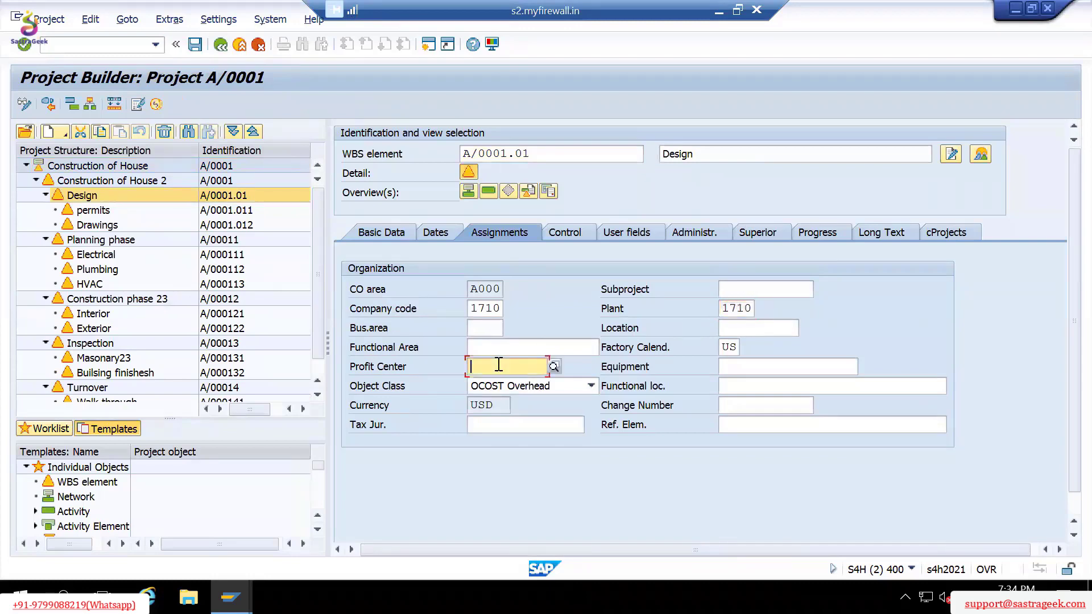
pyautogui.click(728, 308)
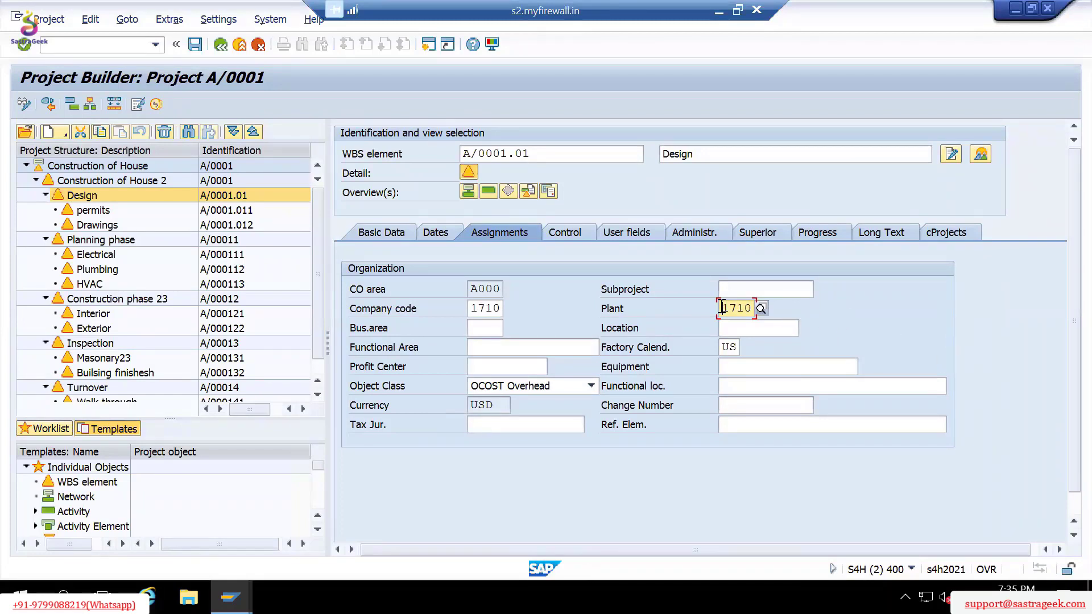
pyautogui.moveTo(721, 308); pyautogui.dragTo(762, 308)
# Switch to the Change Validation session and create a validation under WBS Element with message class /CPD/ALERT_MESSAGES.
pyautogui.hotkey('alt', 'Tab')
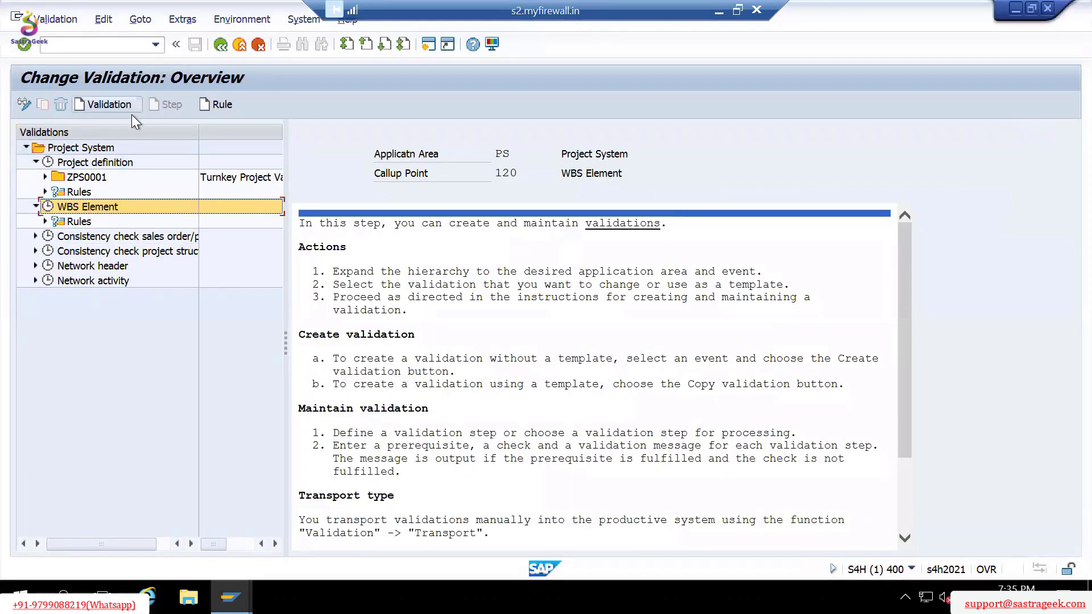
pyautogui.click(100, 108)
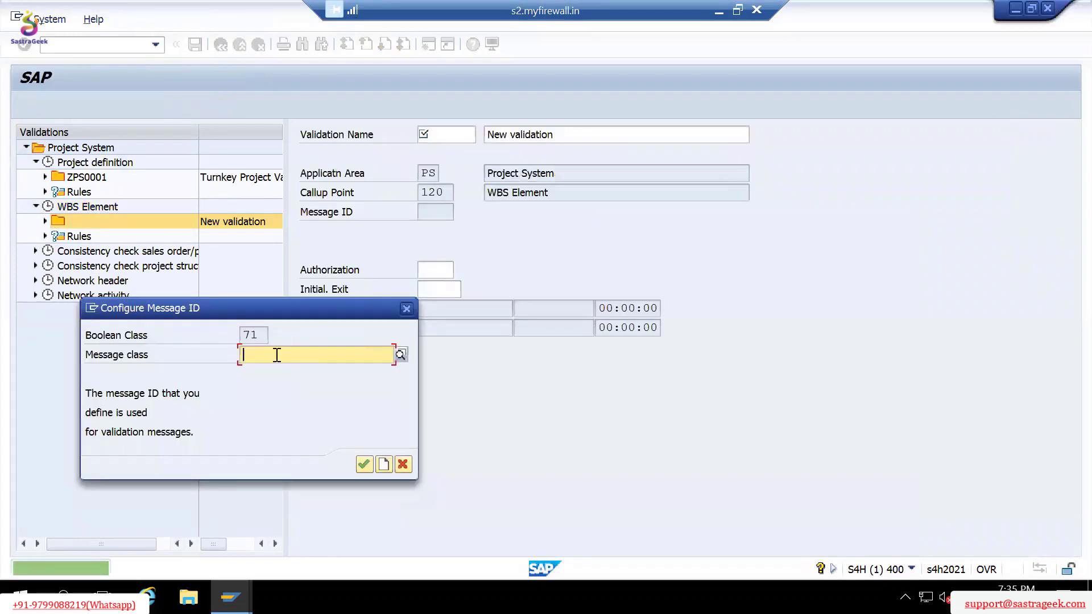
pyautogui.press('Down')
pyautogui.press('Return')
pyautogui.press('Return')
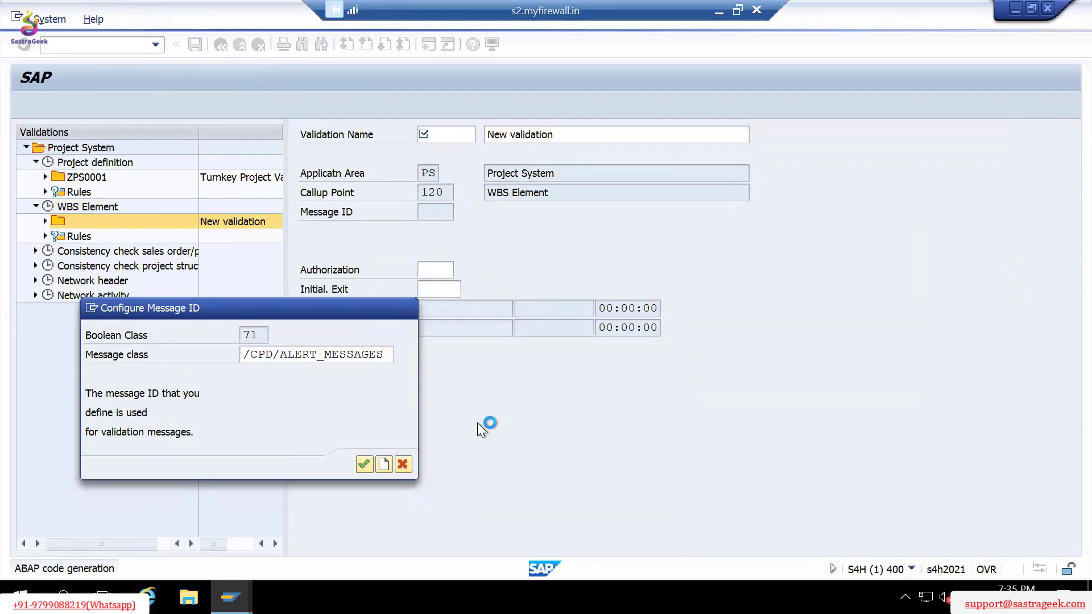
# Name the new validation ZPS0002 with the description "WBS validation".
pyautogui.click(459, 138)
pyautogui.write('ZPS000')
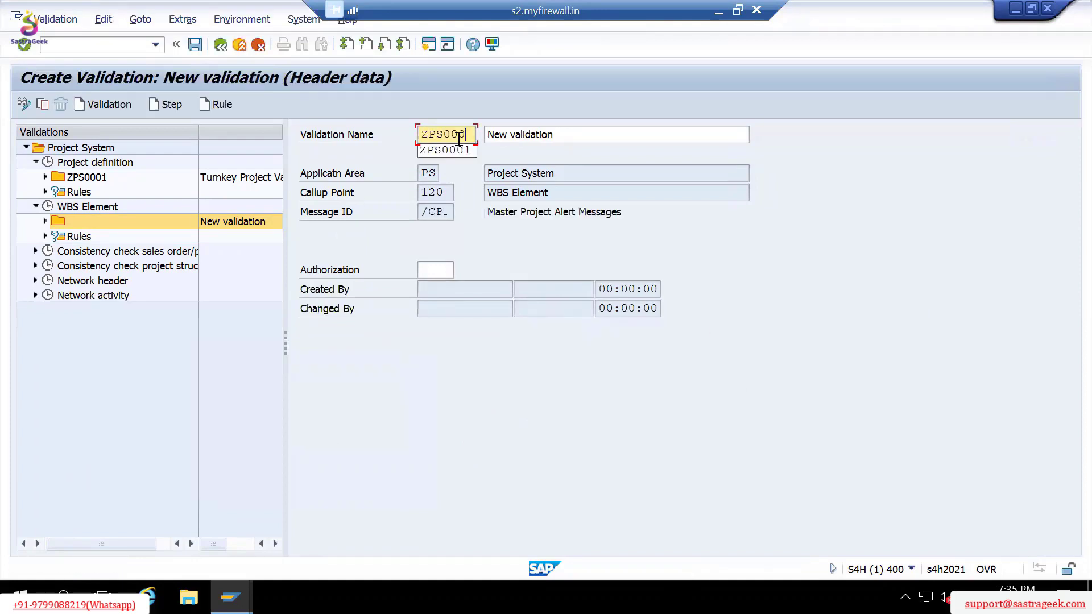
pyautogui.write('2')
pyautogui.press('Tab')
pyautogui.hotkey('shift', 'End')
pyautogui.press('Delete')
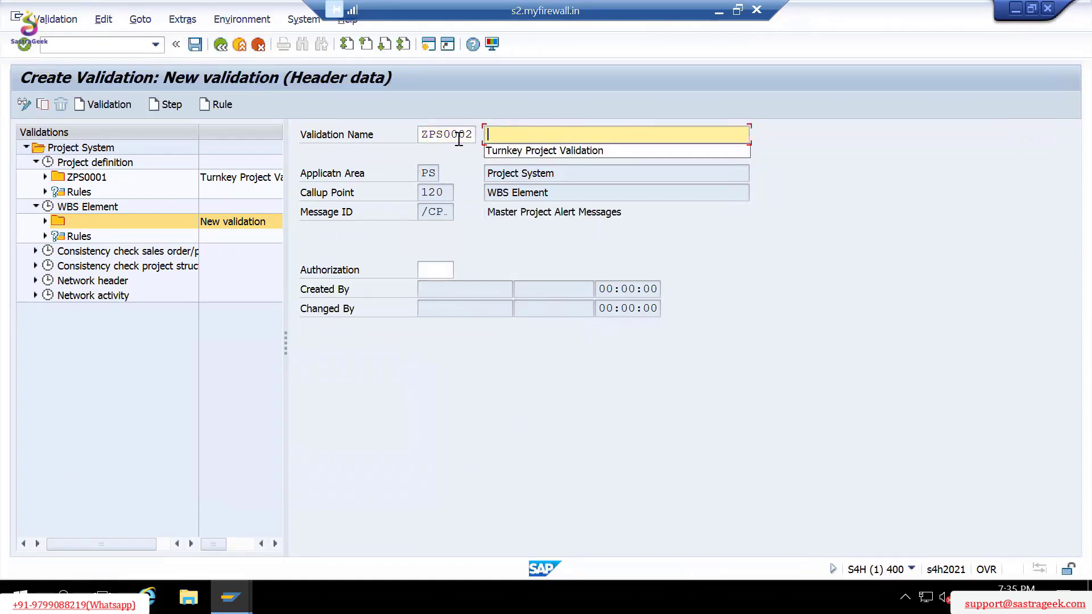
pyautogui.press('Down')
pyautogui.press('Return')
pyautogui.hotkey('shift', 'Home')
pyautogui.press('Delete')
pyautogui.write('WBS v')
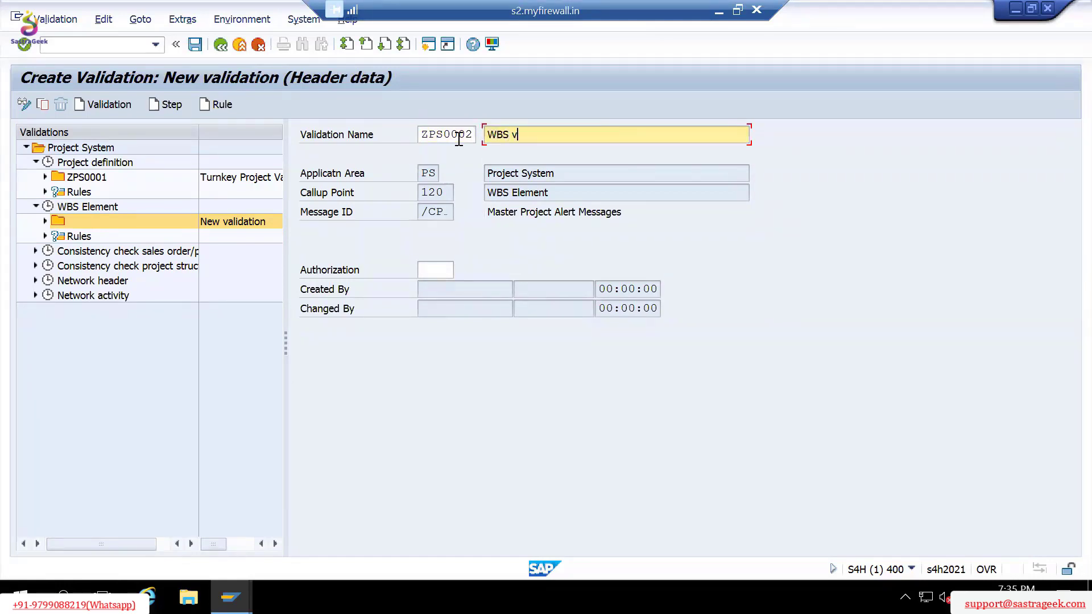
pyautogui.write('alidation')
pyautogui.press('Return')
# Add a step to validation ZPS0002 with the description "check Plant & PC combination".
pyautogui.click(165, 112)
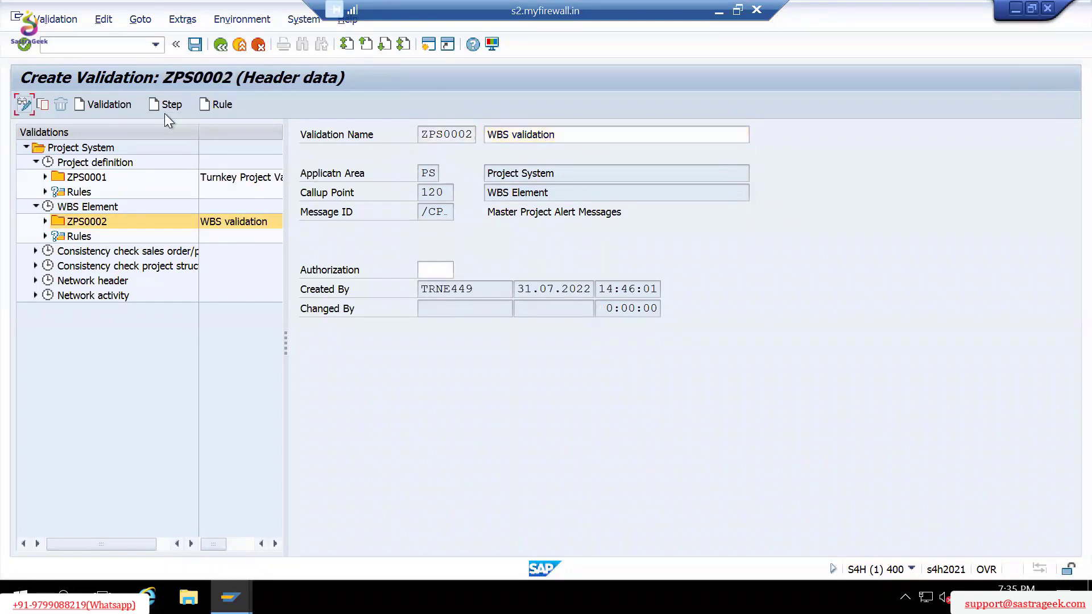
pyautogui.click(166, 104)
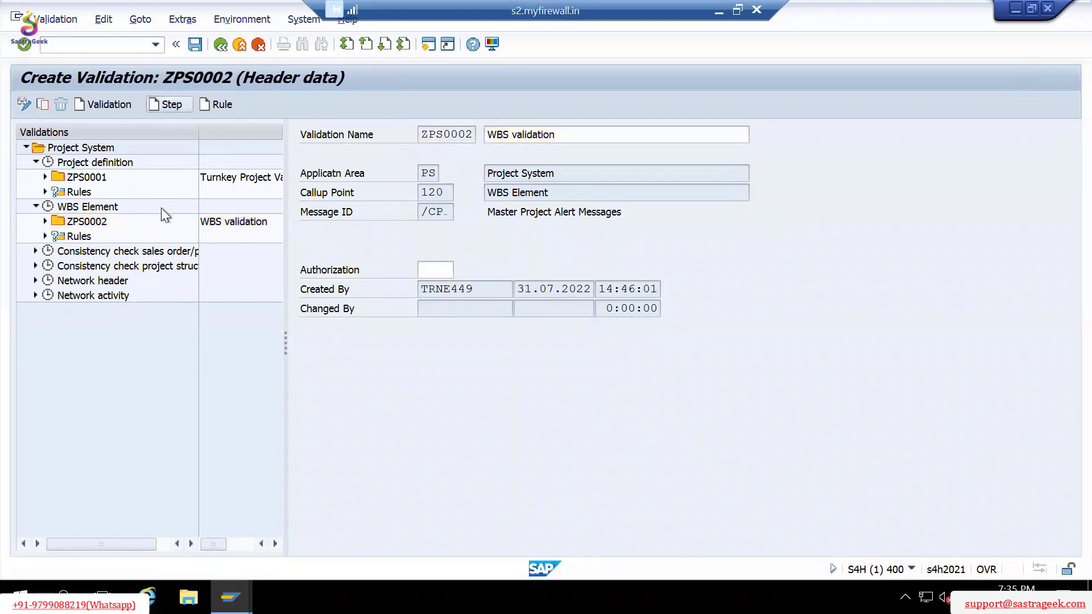
pyautogui.click(516, 154)
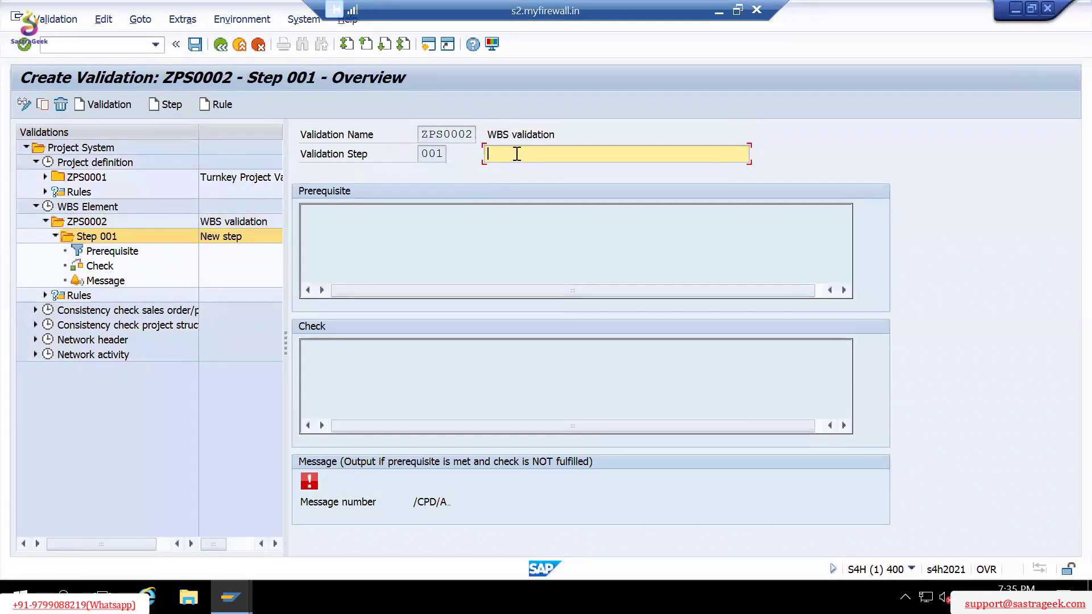
pyautogui.write('check Plant & PC combination')
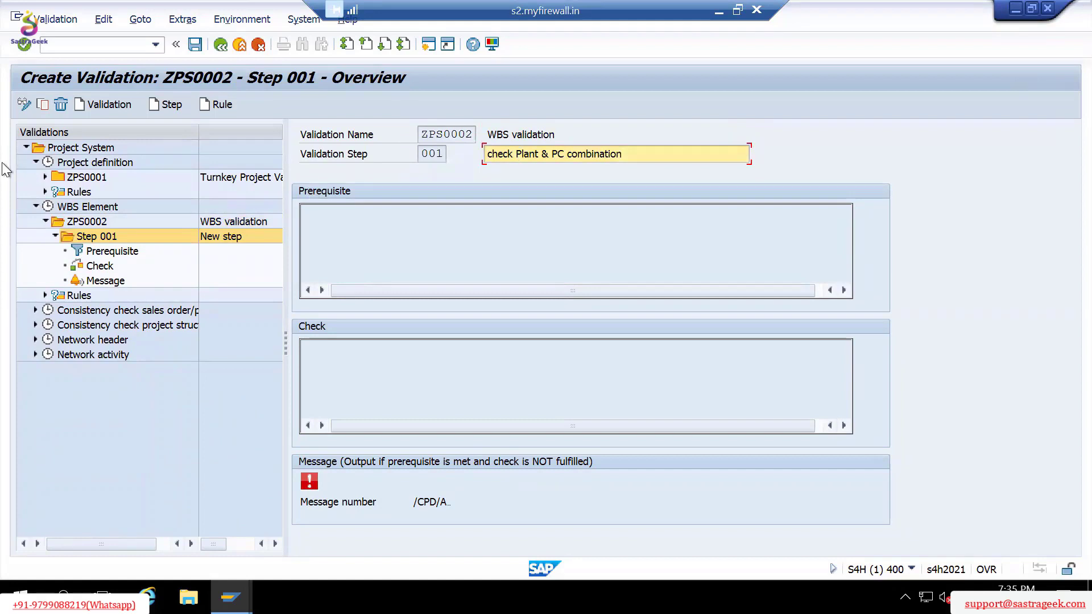
# Open the prerequisite of Step 001, search structure PRPS for Plant and insert field PRPS-WERKS.
pyautogui.doubleClick(113, 252)
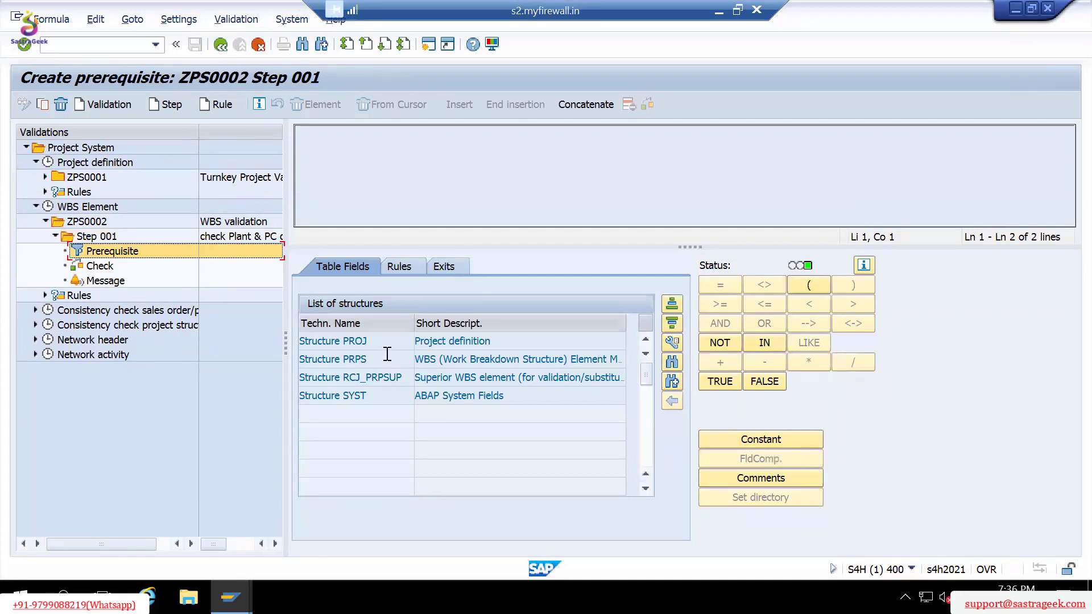
pyautogui.moveTo(375, 340); pyautogui.dragTo(326, 341)
pyautogui.click(326, 342)
pyautogui.moveTo(383, 361); pyautogui.dragTo(529, 371)
pyautogui.click(480, 359)
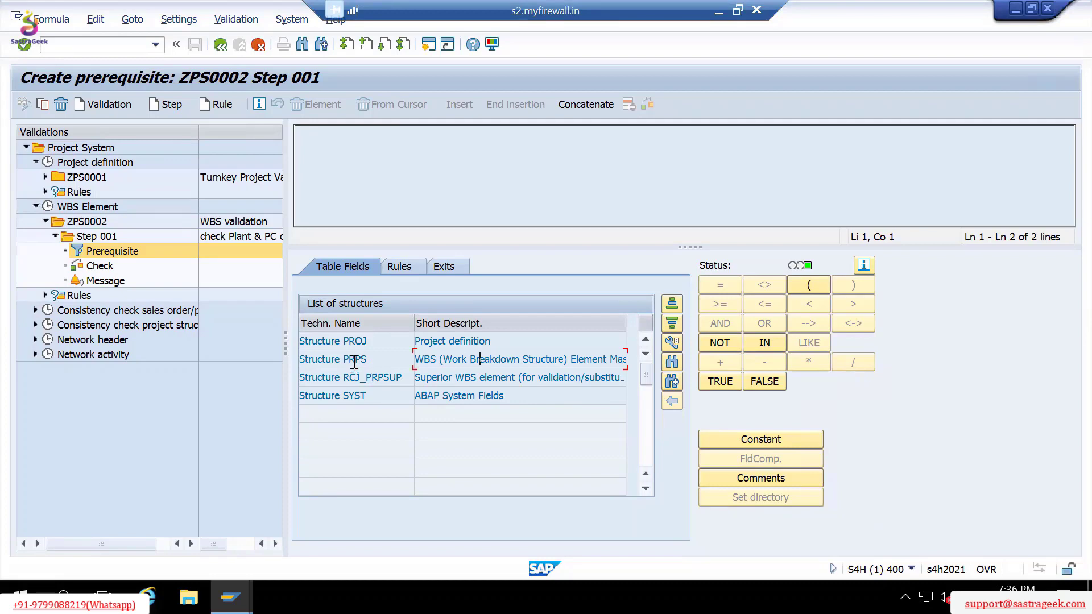
pyautogui.doubleClick(354, 359)
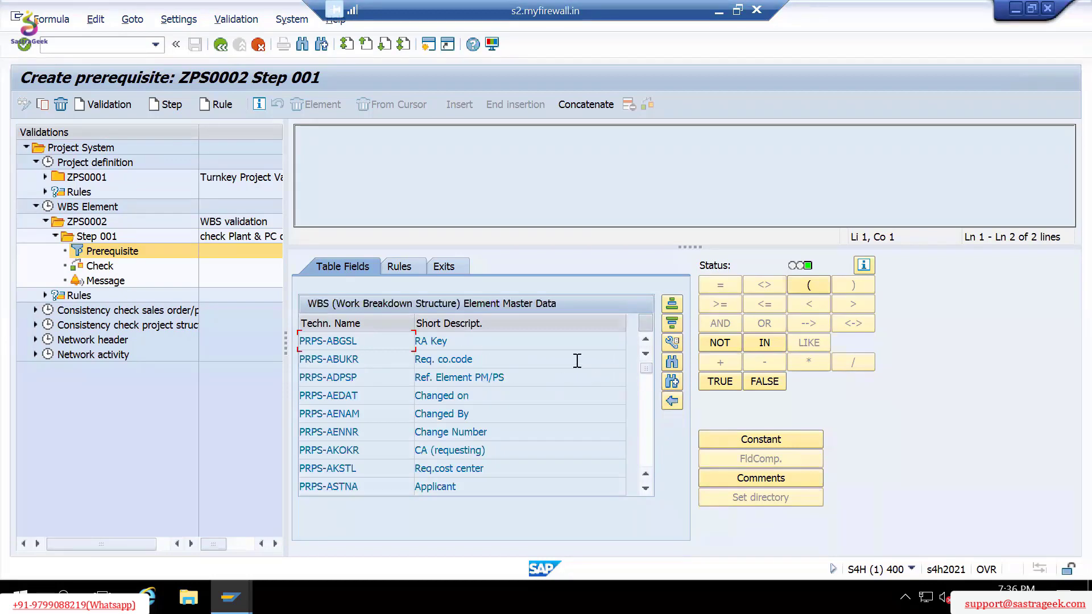
pyautogui.click(672, 363)
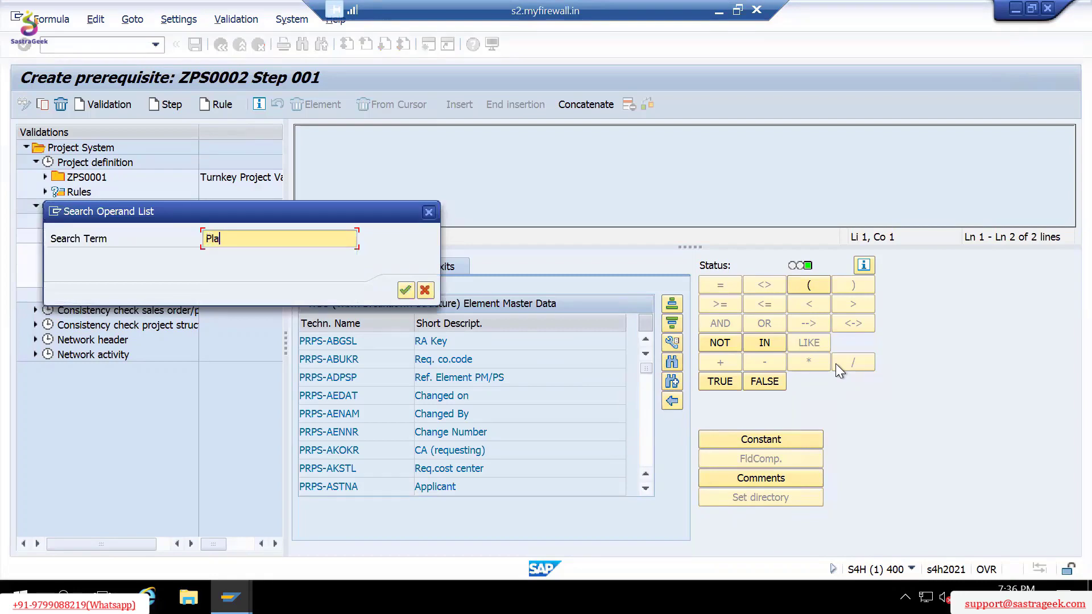
pyautogui.press('Return')
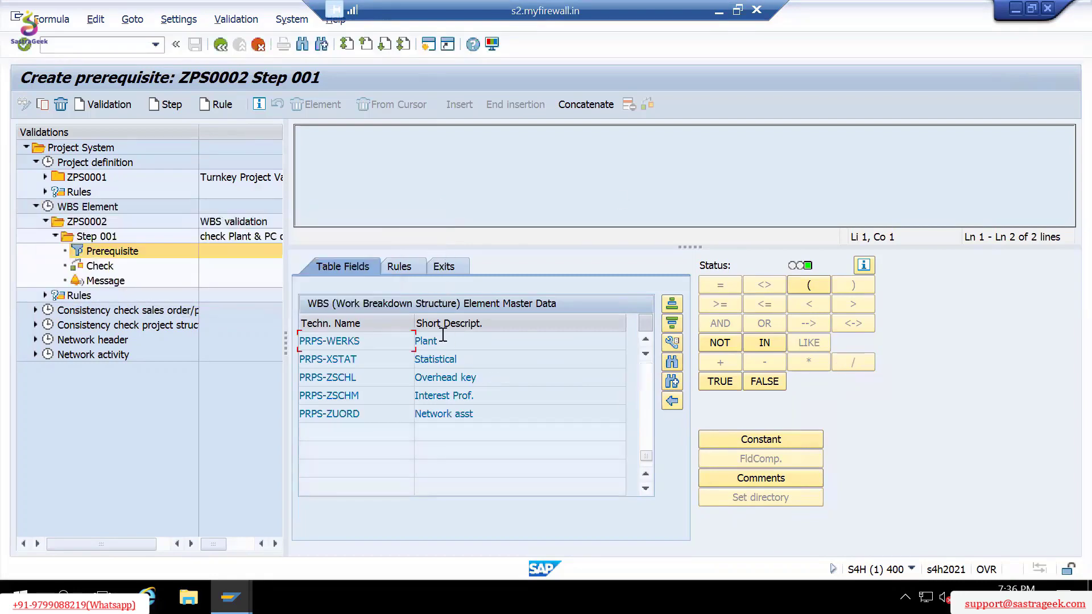
pyautogui.doubleClick(356, 341)
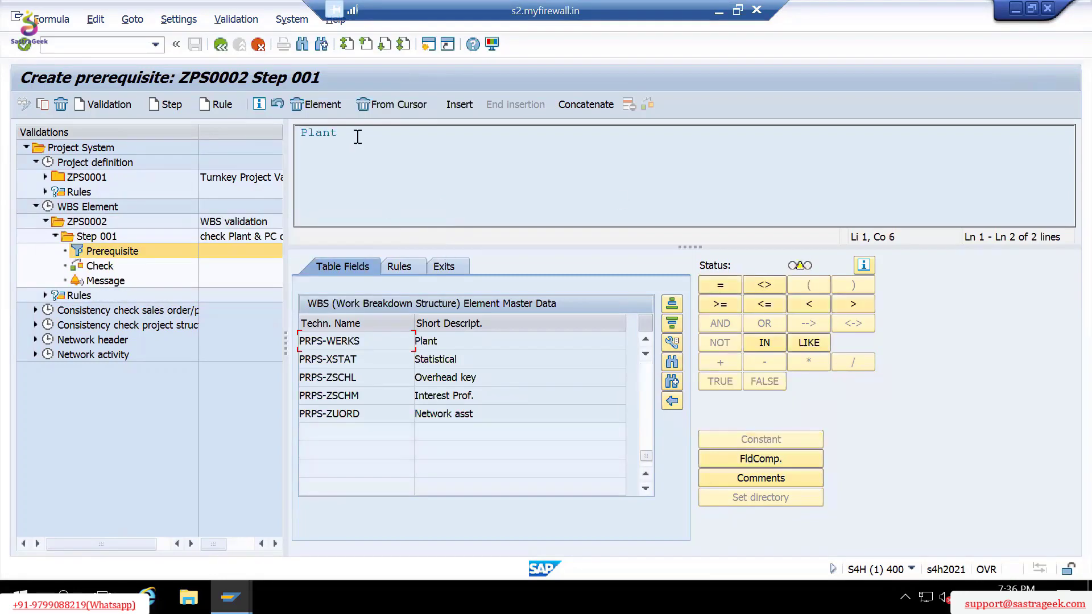
# Complete the prerequisite formula as Plant = '1710'.
pyautogui.click(721, 282)
pyautogui.click(771, 439)
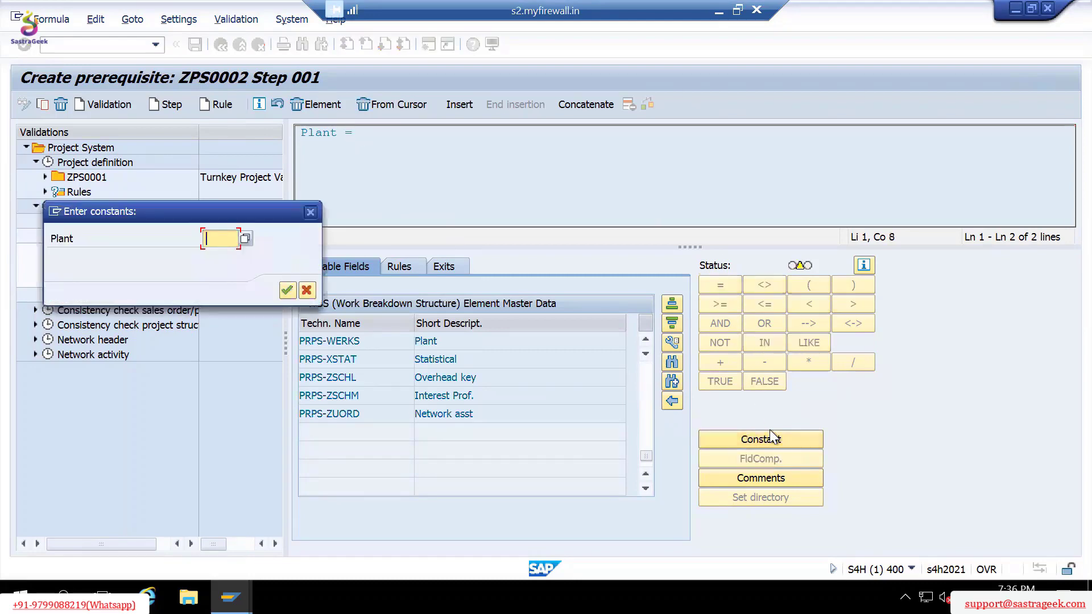
pyautogui.write('1710')
pyautogui.press('Return')
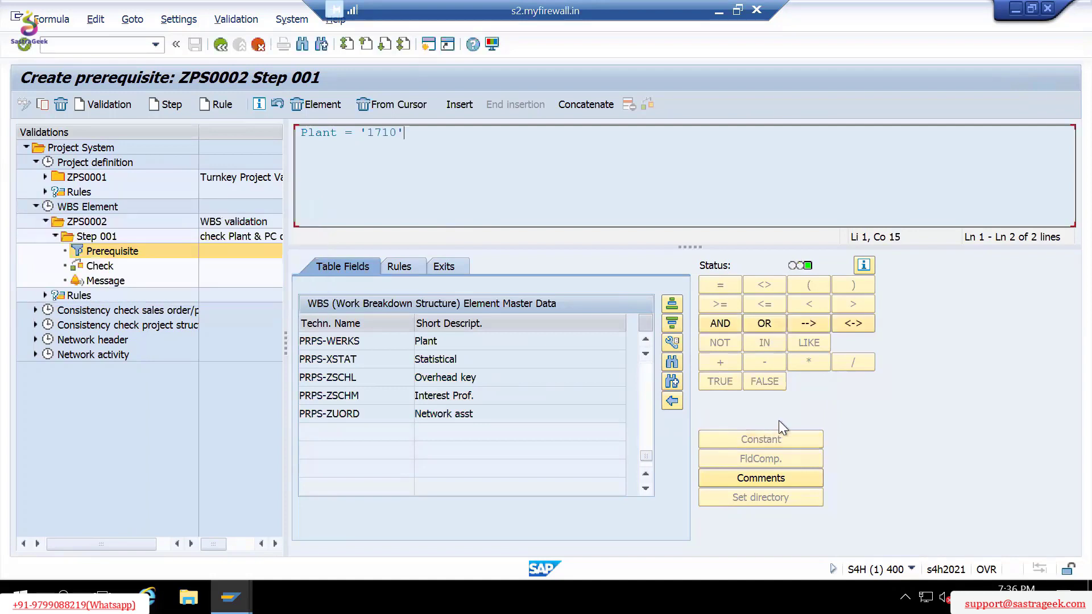
# Open the check of Step 001, search structure PRPS for "profit" and insert field PRPS-PRCTR into the formula.
pyautogui.click(99, 266)
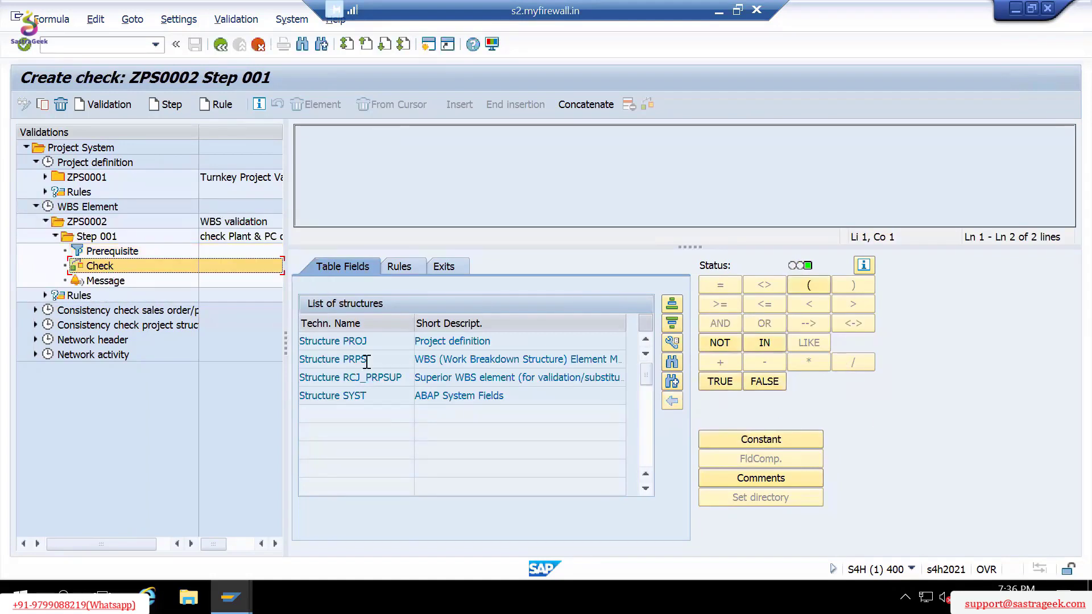
pyautogui.doubleClick(362, 359)
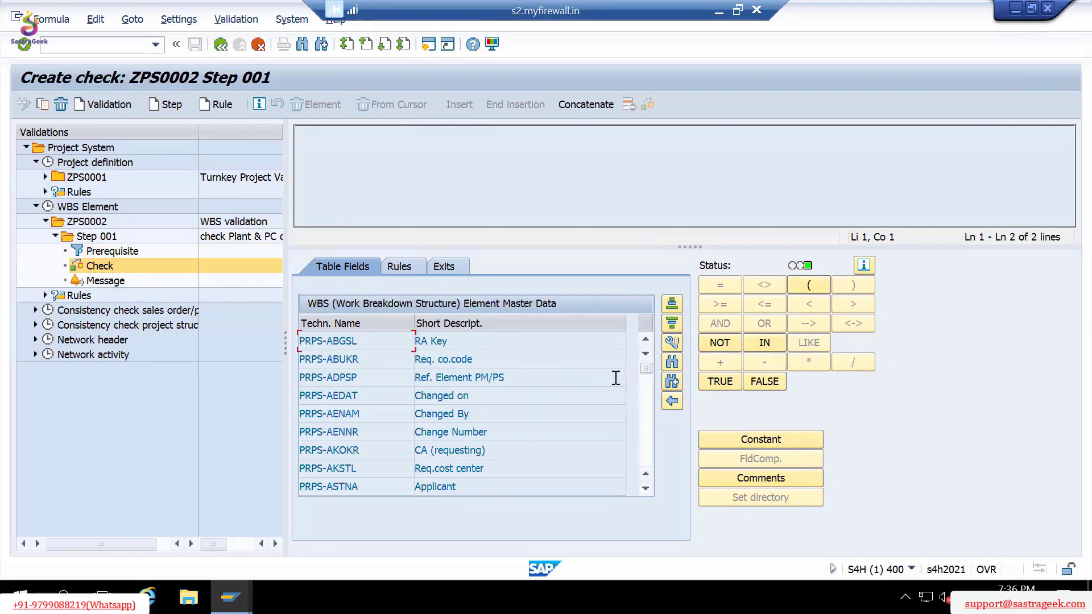
pyautogui.click(674, 343)
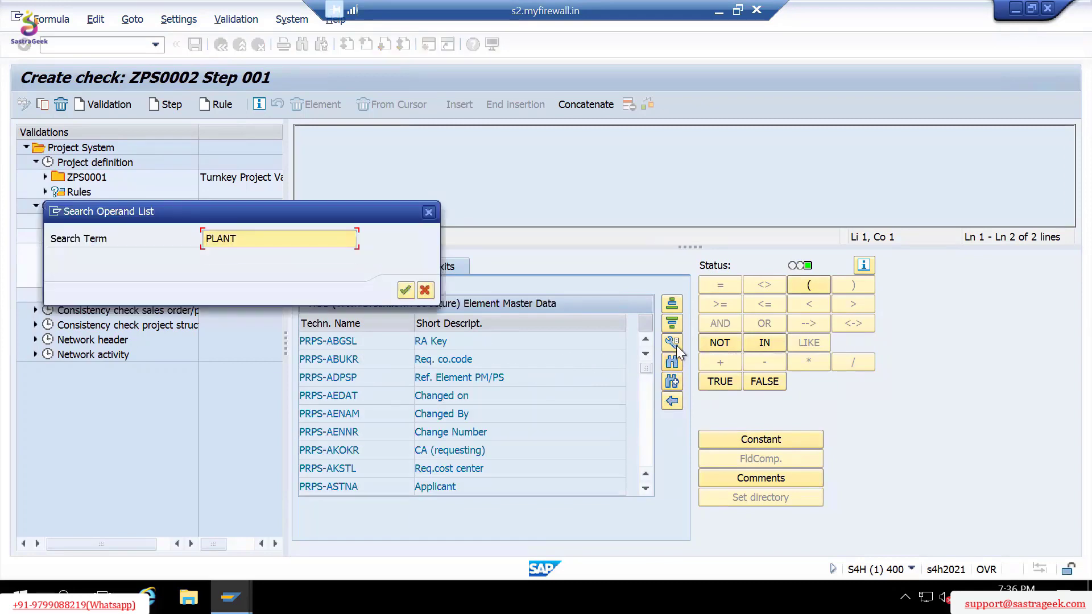
pyautogui.write('profit')
pyautogui.press('Return')
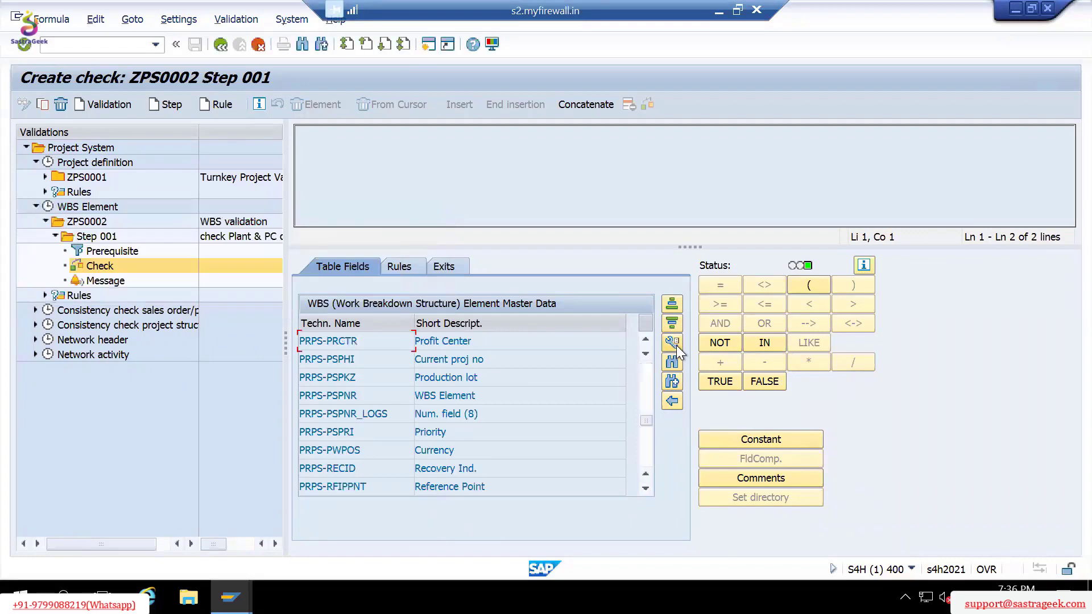
pyautogui.click(345, 342)
pyautogui.moveTo(373, 342); pyautogui.dragTo(290, 345)
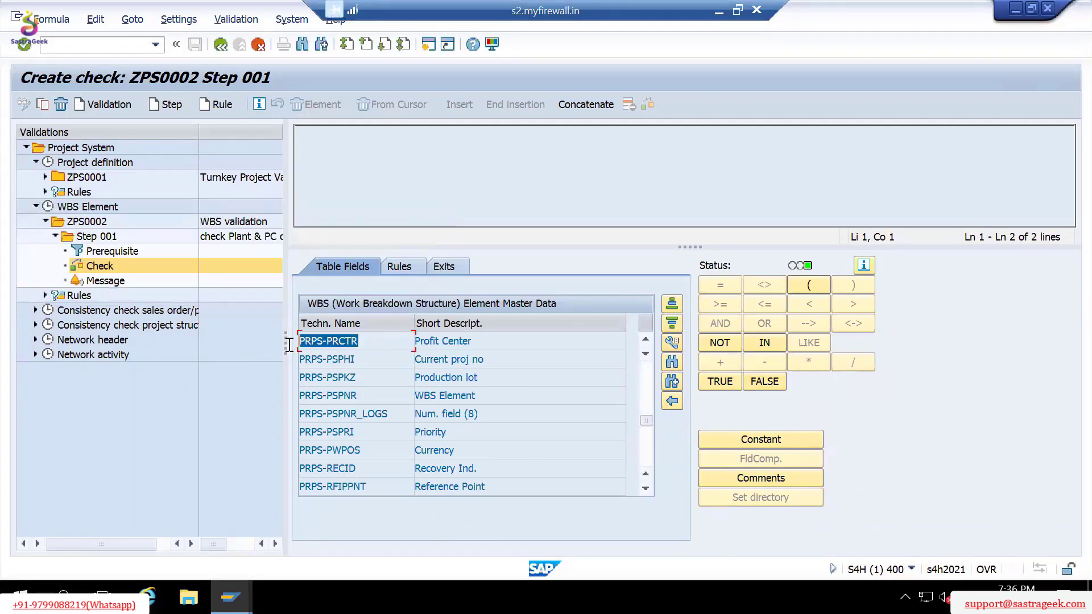
pyautogui.doubleClick(331, 342)
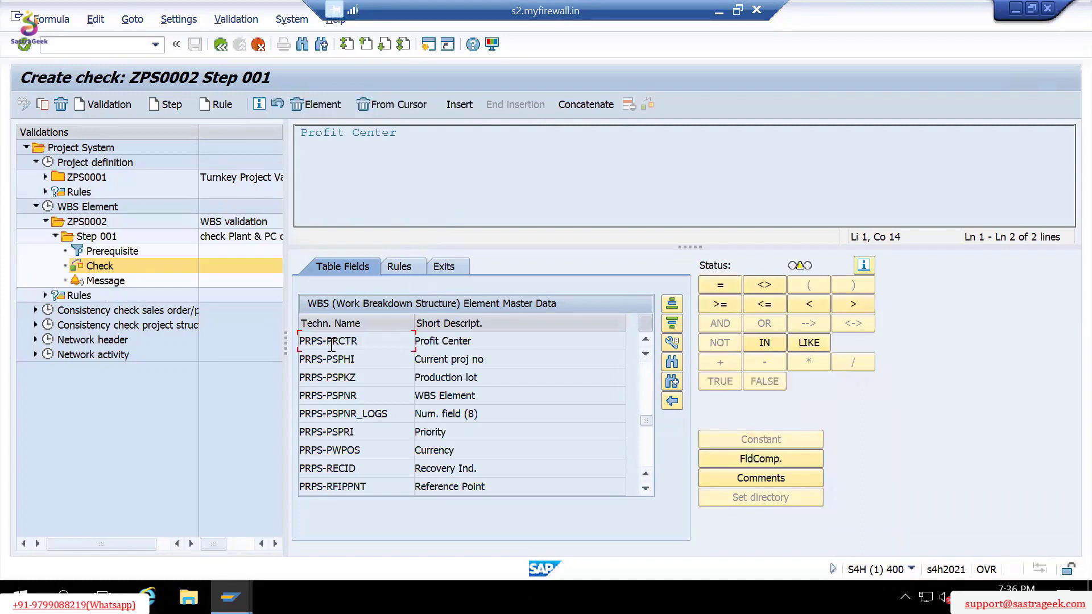
# Complete the check formula as Profit Center = 'AN0701', picking the constant from the profit centers of controlling area A000.
pyautogui.click(717, 285)
pyautogui.click(766, 442)
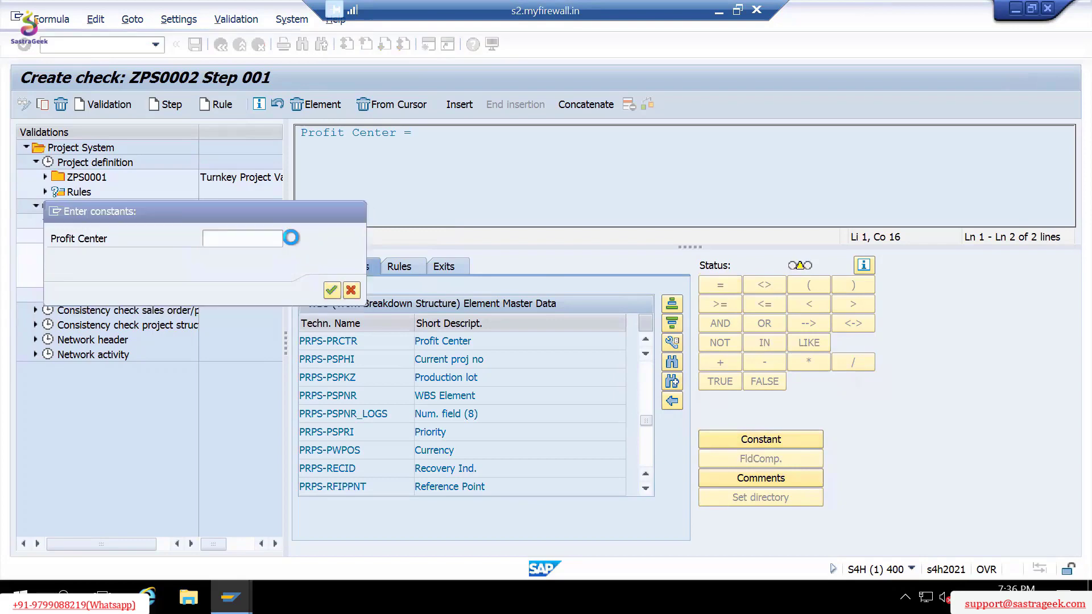
pyautogui.click(288, 238)
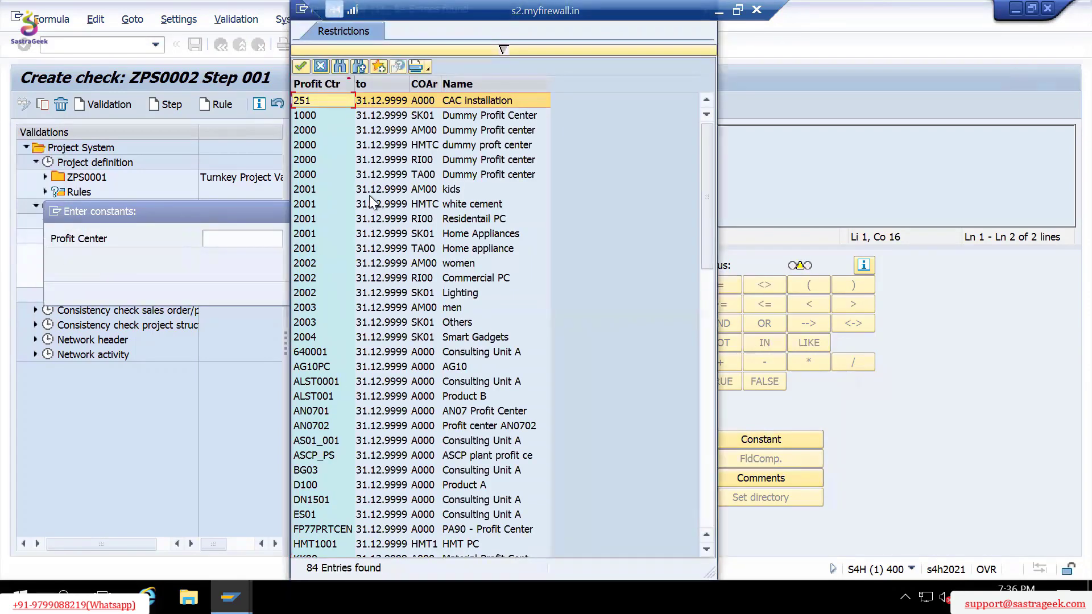
pyautogui.click(491, 47)
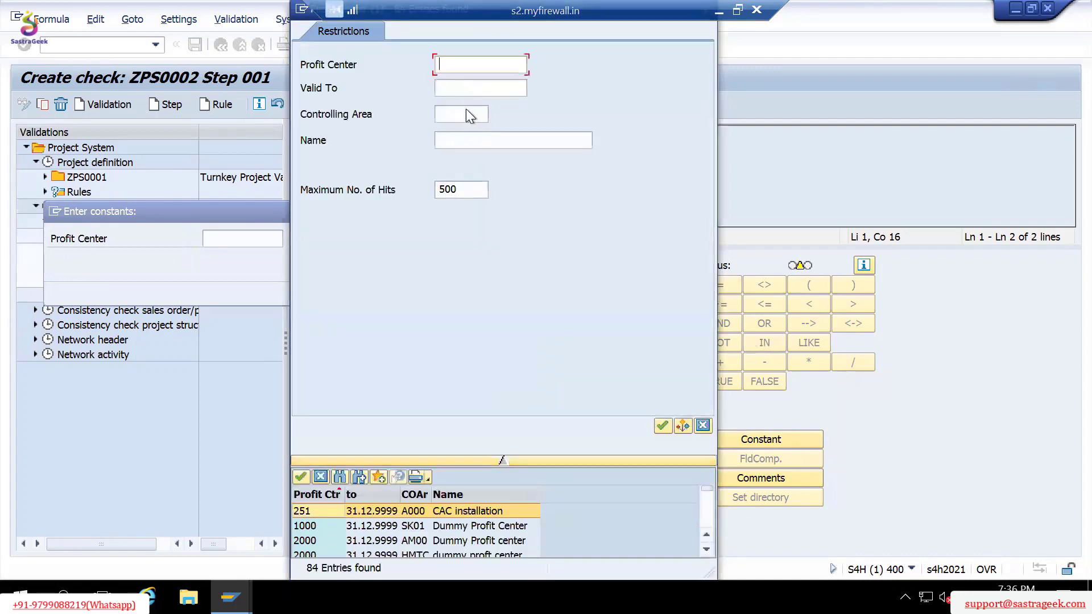
pyautogui.click(469, 116)
pyautogui.write('A')
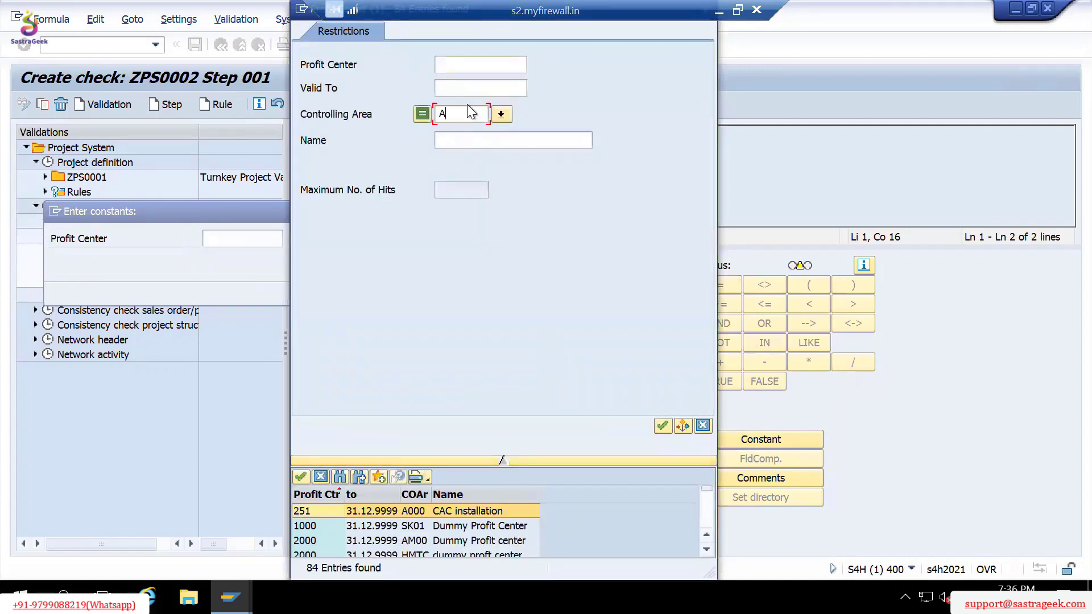
pyautogui.write('000')
pyautogui.press('Return')
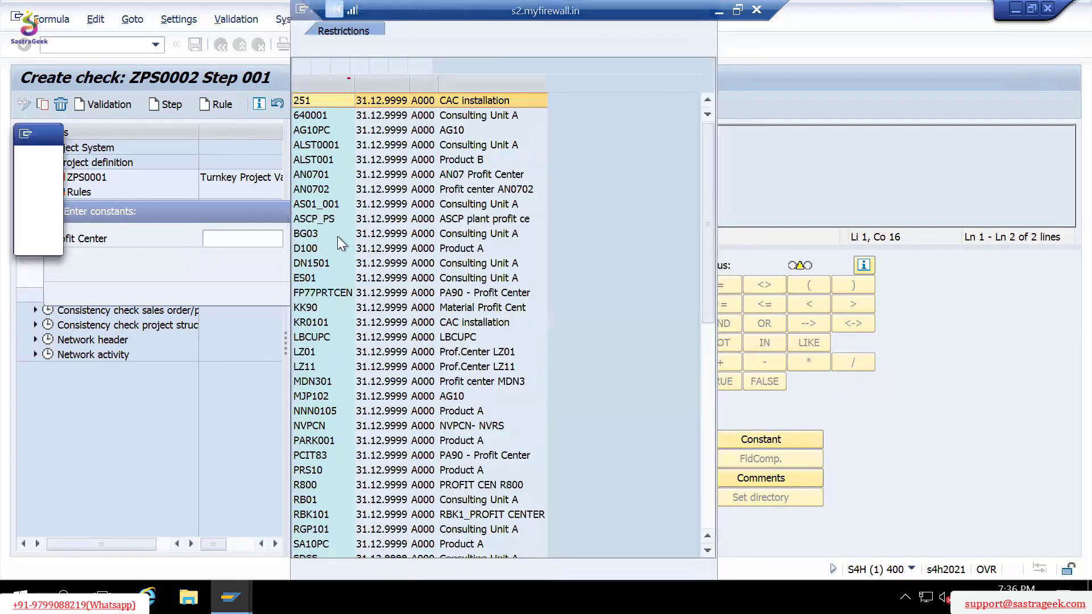
pyautogui.click(318, 177)
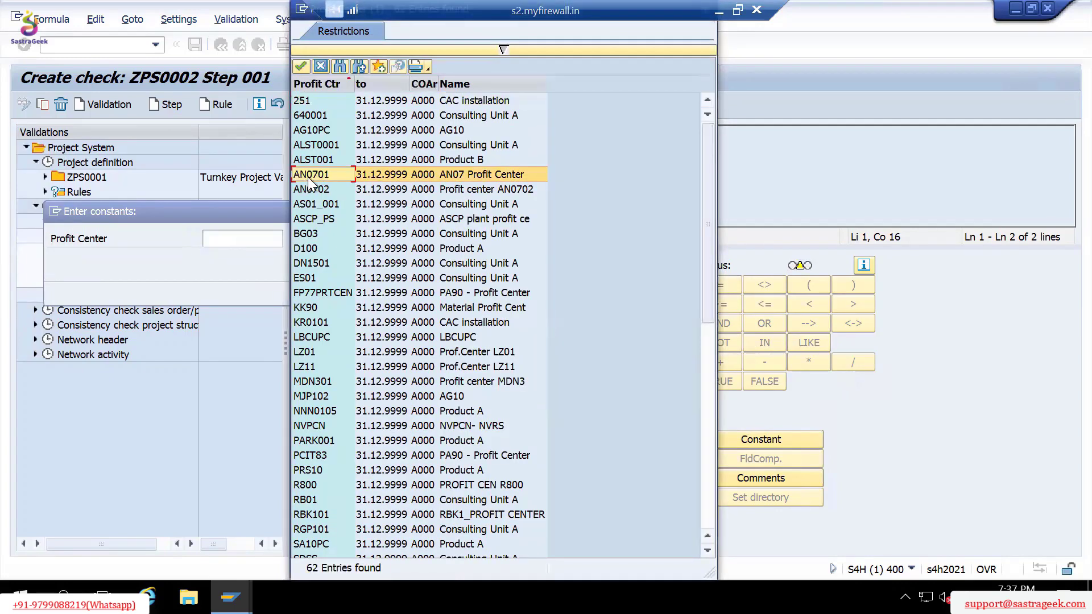
pyautogui.doubleClick(417, 174)
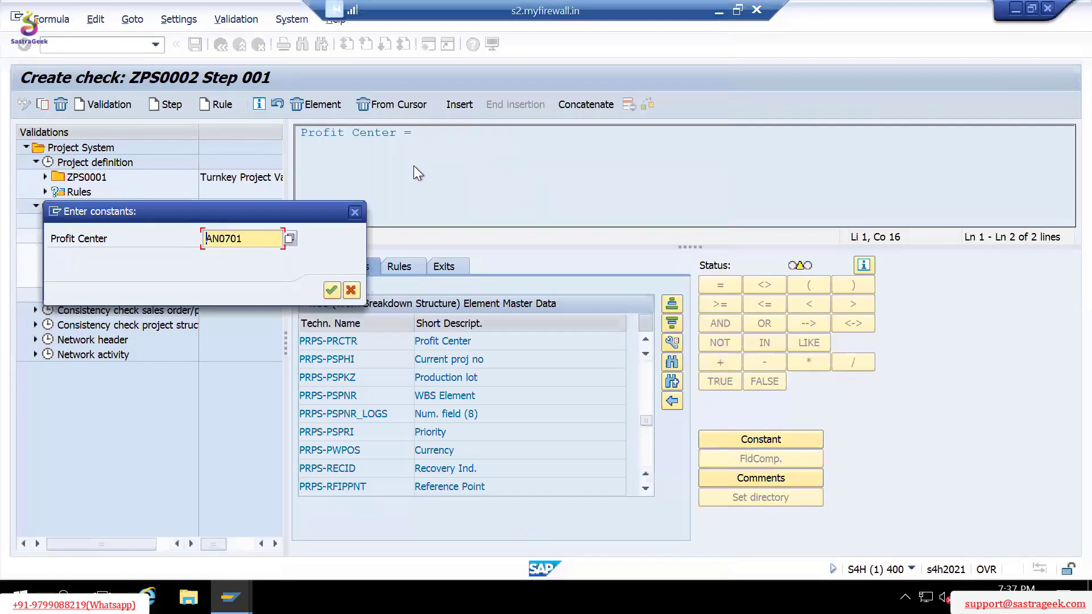
pyautogui.press('Return')
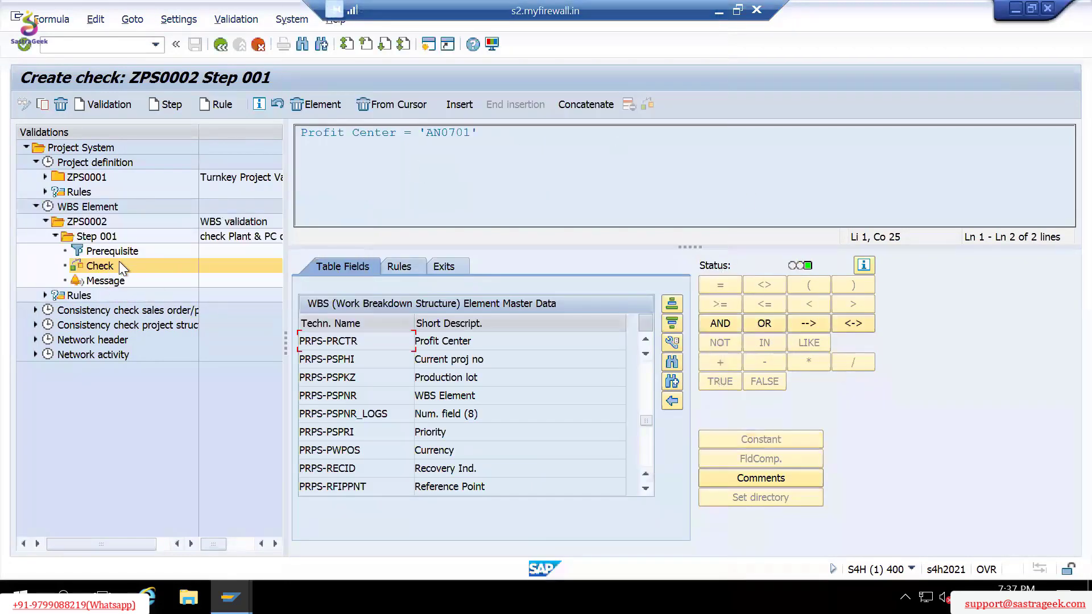
# Open the message settings of Step 001, and switch to Message Maintenance to open message class /CPD/ALERT_MESSAGES for changing.
pyautogui.doubleClick(107, 280)
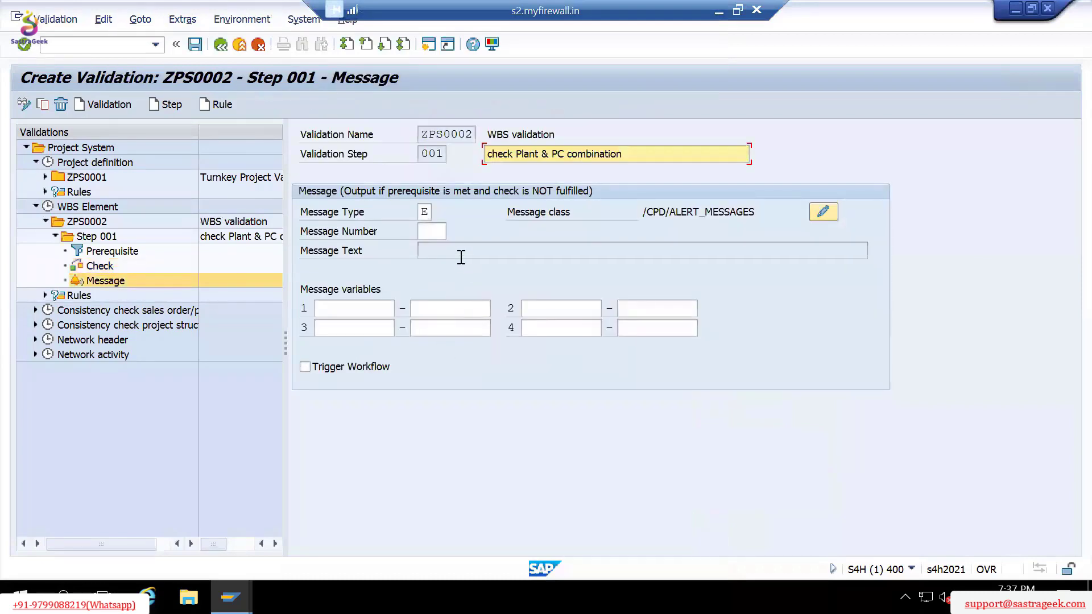
pyautogui.press('alt')
pyautogui.press('alt')
pyautogui.hotkey('alt', 'Tab')
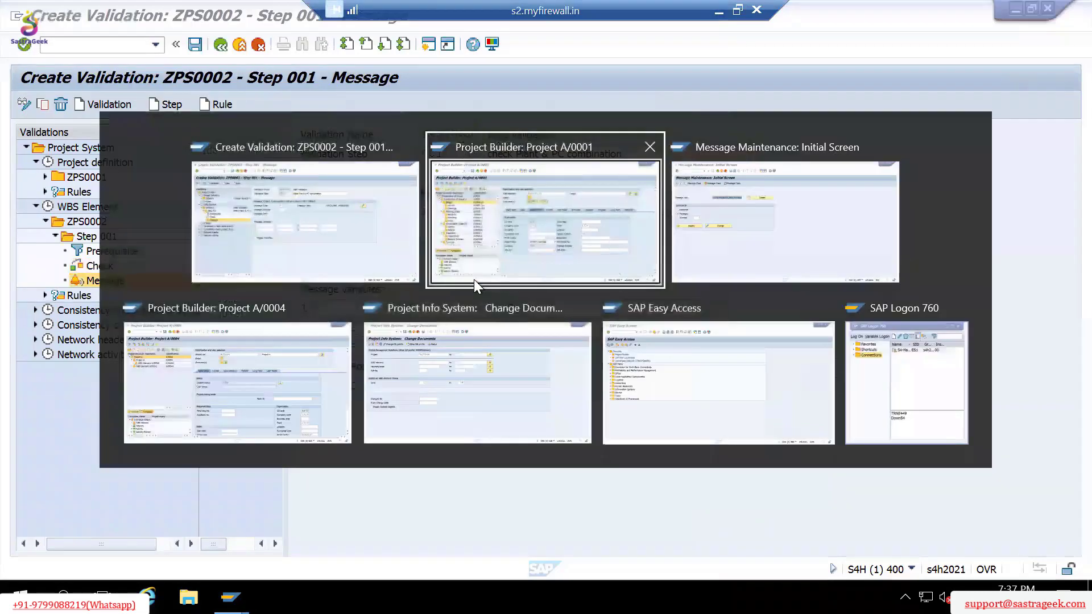
pyautogui.hotkey('alt', 'Tab')
pyautogui.click(238, 306)
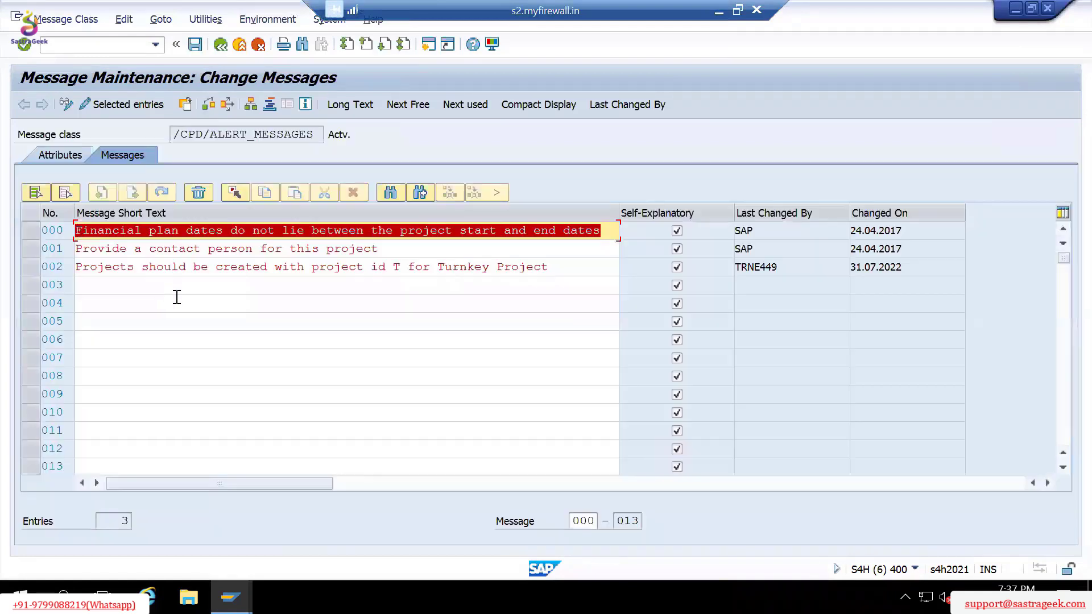
# Enter "Please check Plant & profit center combination" as message 003 and save it under the proposed workbench request.
pyautogui.click(154, 286)
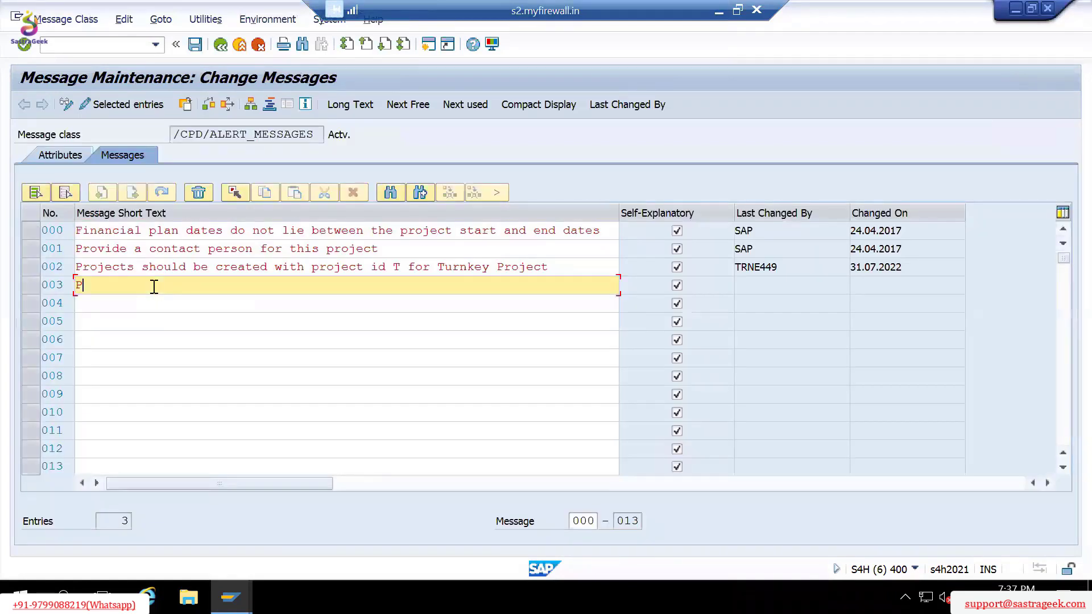
pyautogui.write('Plant &')
pyautogui.hotkey('shift', 'space')
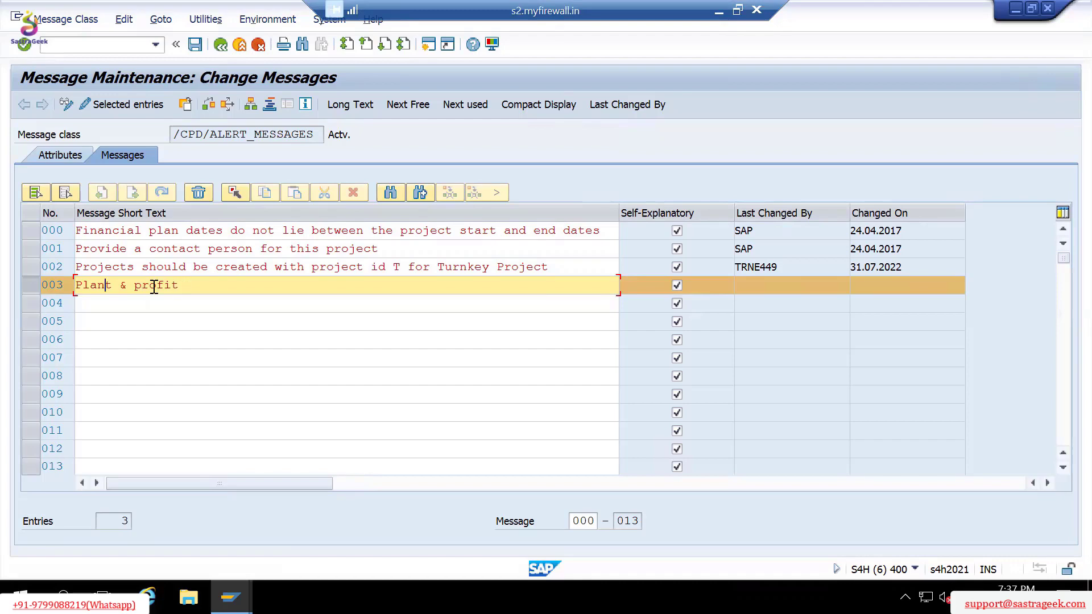
pyautogui.write('Please chge')
pyautogui.press('BackSpace')
pyautogui.press('BackSpace')
pyautogui.press('BackSpace')
pyautogui.press('BackSpace')
pyautogui.write('check')
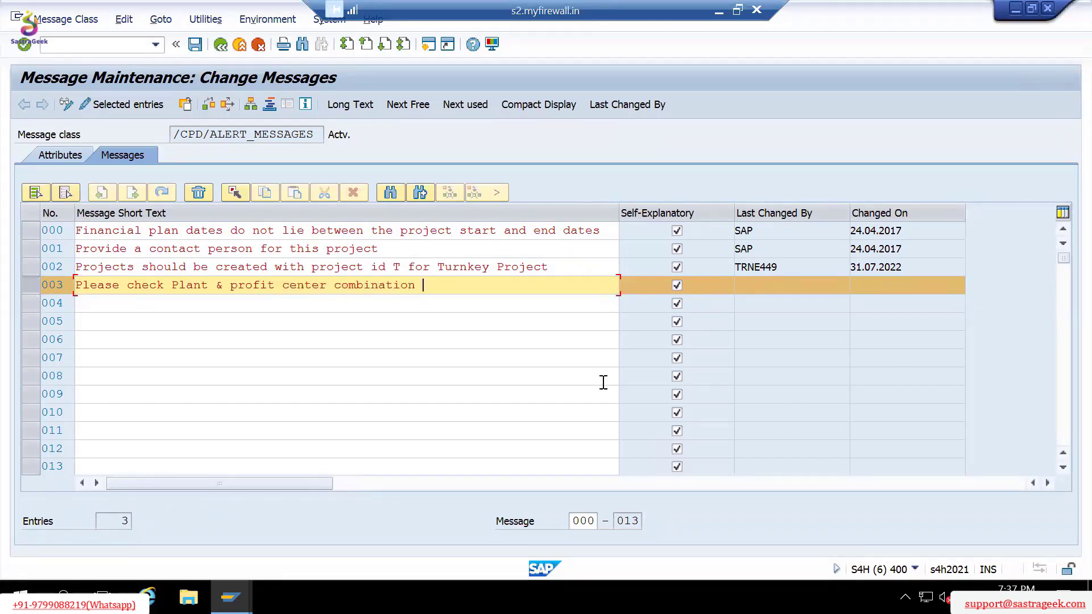
pyautogui.click(196, 44)
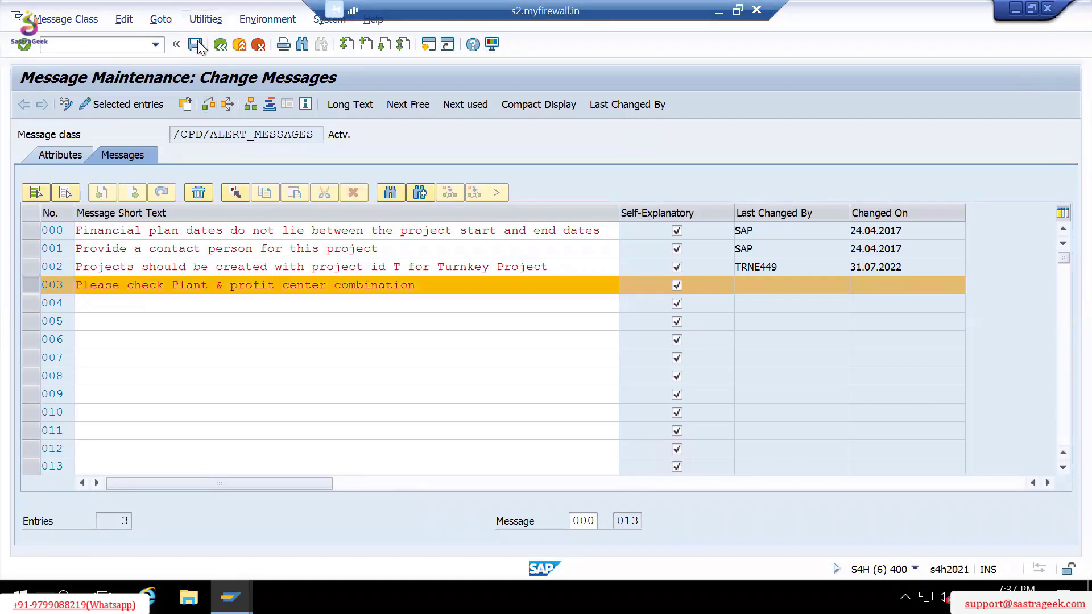
pyautogui.click(377, 291)
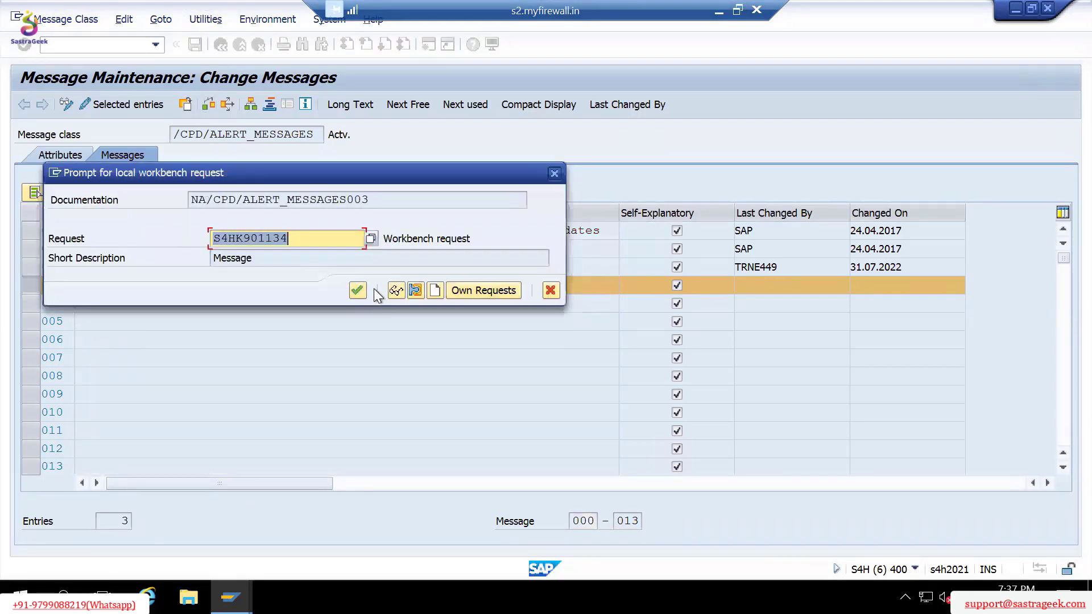
pyautogui.click(358, 290)
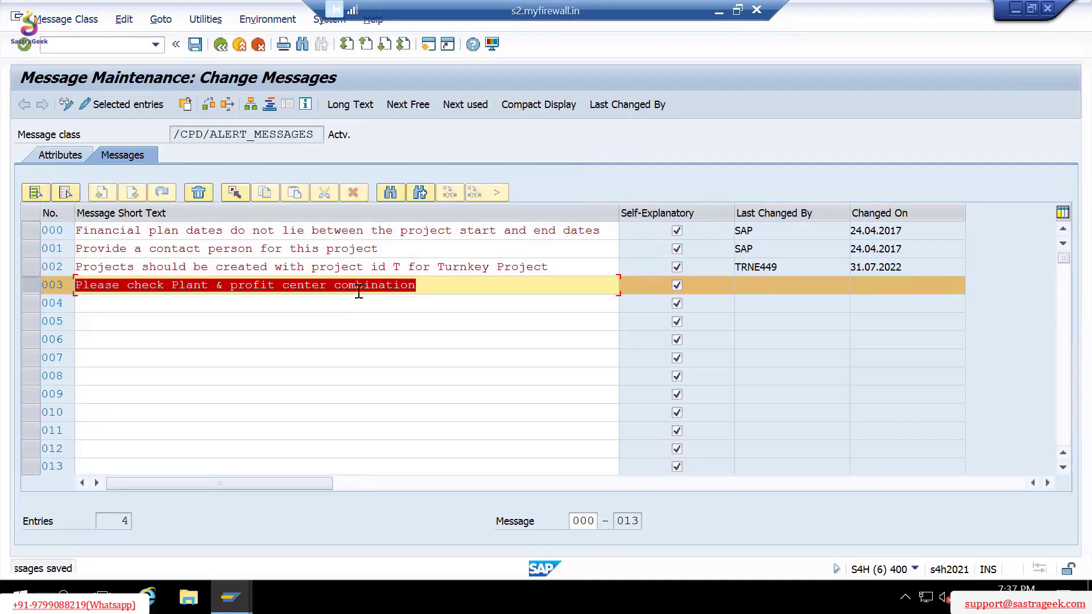
# Return to validation ZPS0002, assign message number 003 to Step 001 and save the validation.
pyautogui.hotkey('alt', 'Tab')
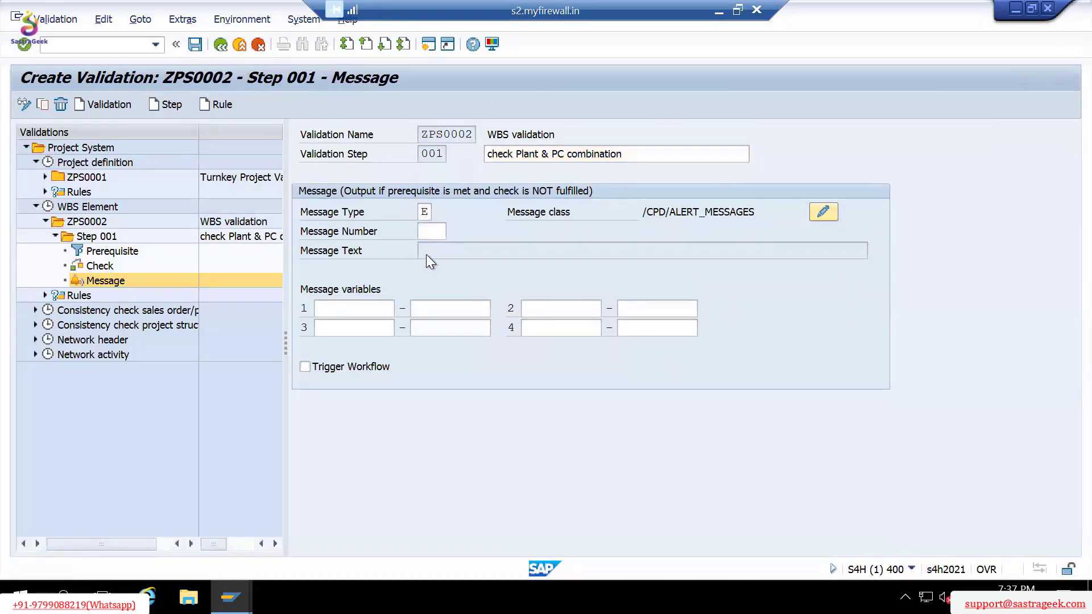
pyautogui.click(427, 236)
pyautogui.press('F4')
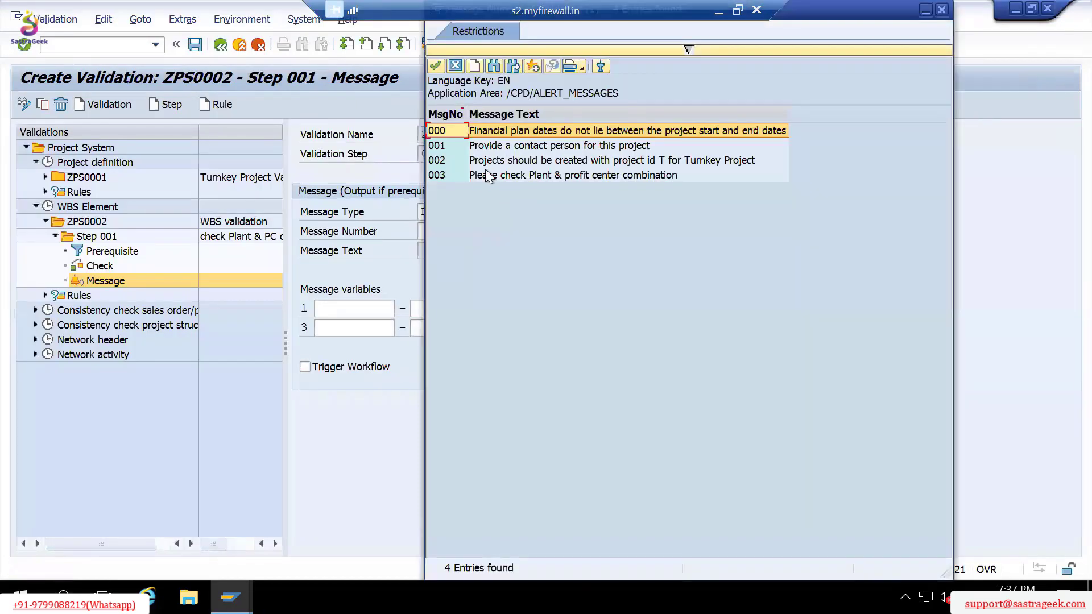
pyautogui.click(478, 176)
pyautogui.press('Return')
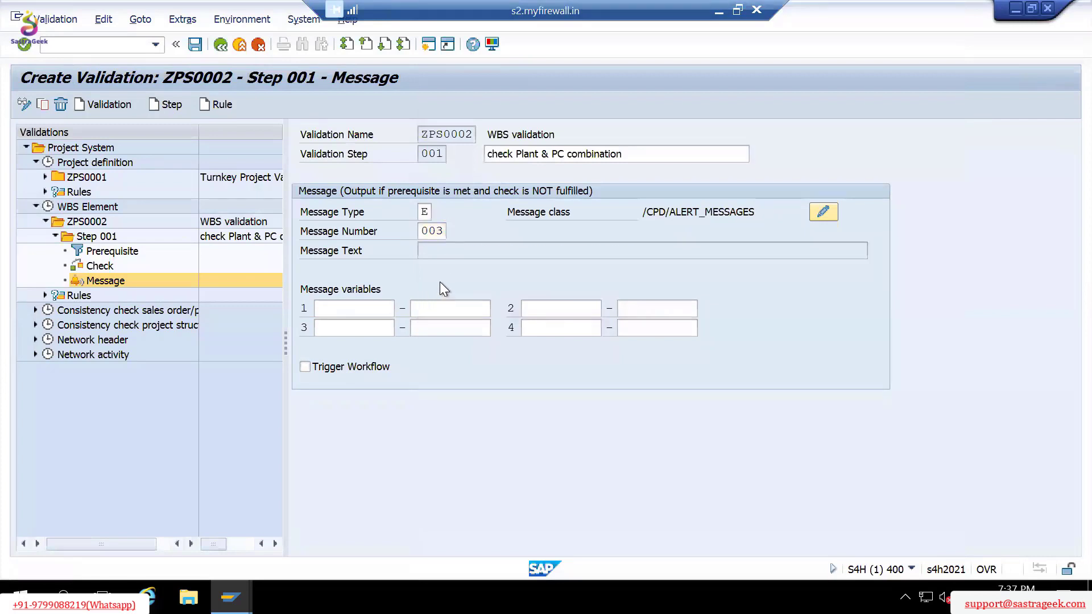
pyautogui.click(195, 46)
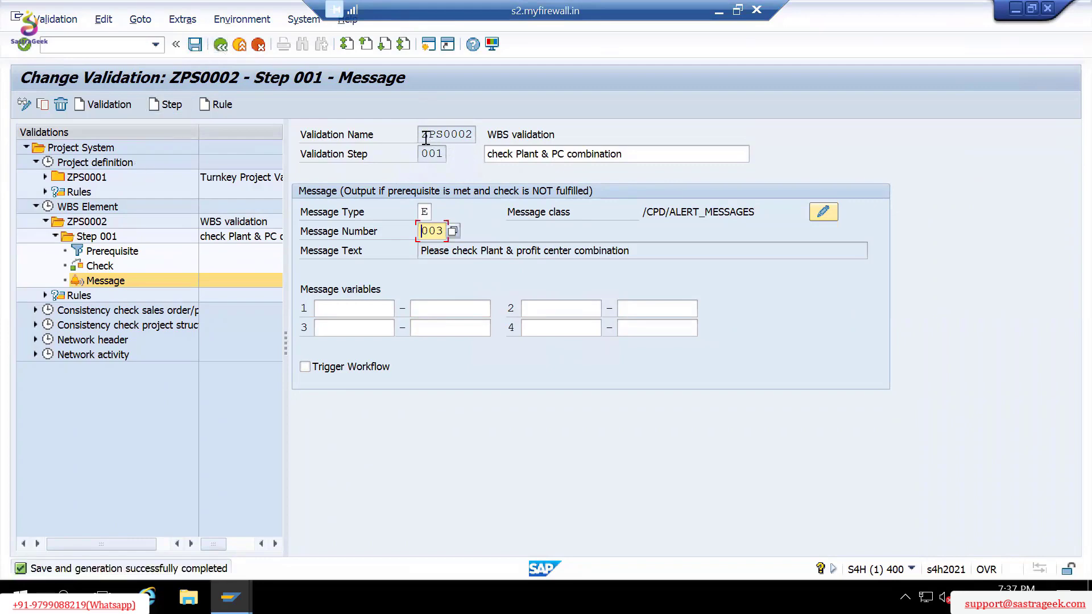
# Copy the validation name ZPS0002 and leave validation maintenance for the IMG structure.
pyautogui.moveTo(422, 135); pyautogui.dragTo(482, 135)
pyautogui.hotkey('ctrl', 'c')
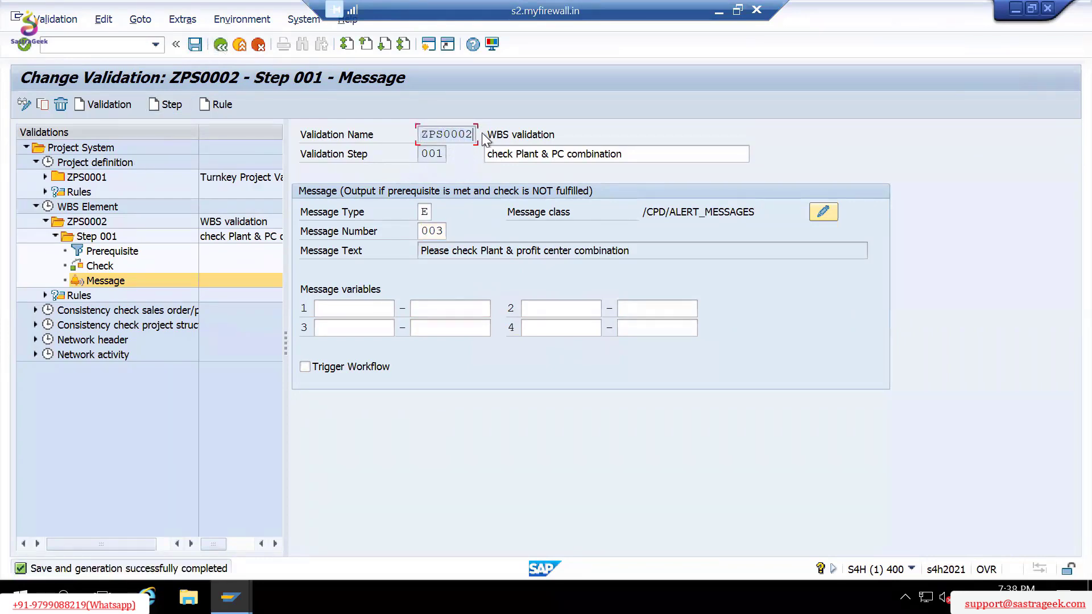
pyautogui.click(219, 50)
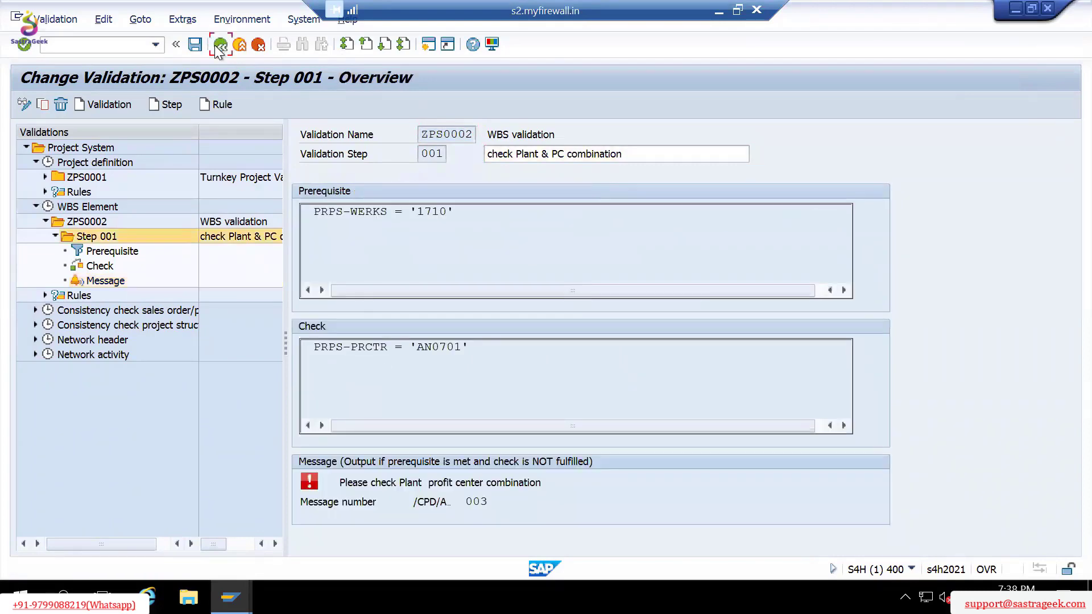
pyautogui.click(220, 47)
pyautogui.click(222, 46)
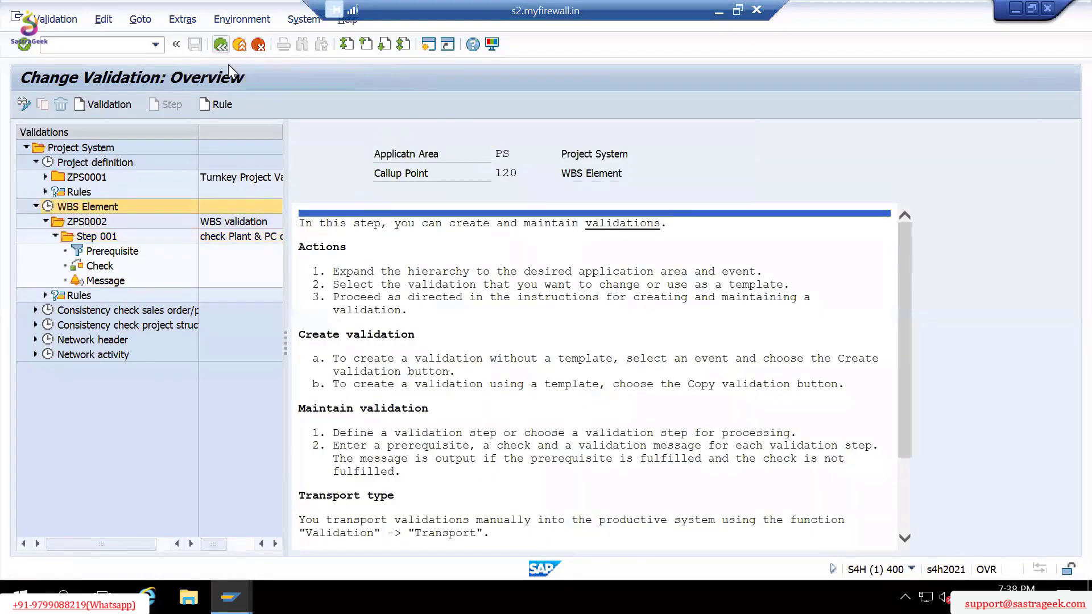
pyautogui.click(221, 45)
pyautogui.click(221, 46)
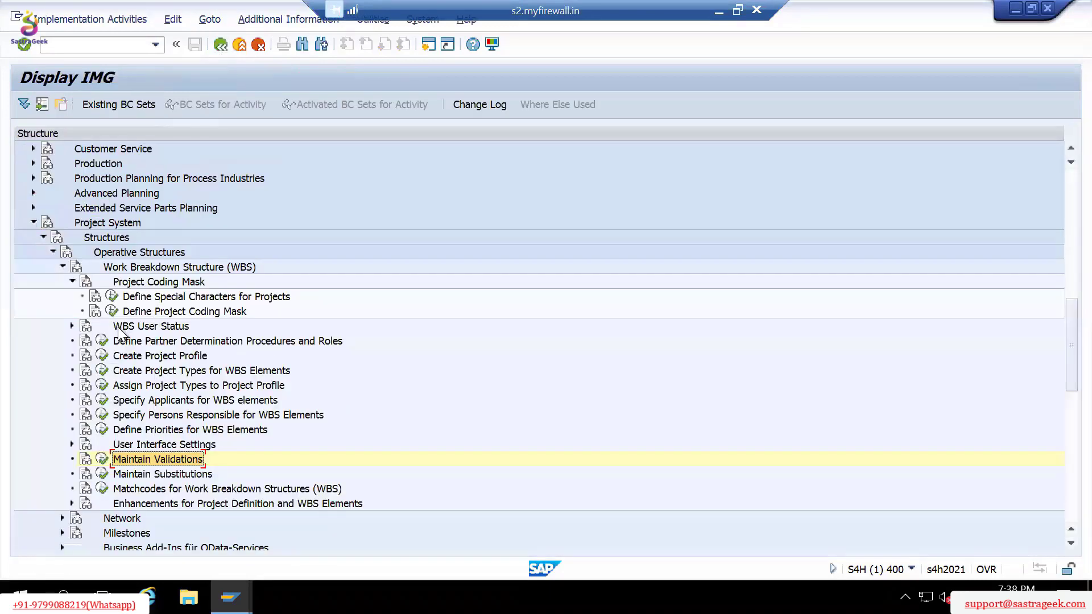
# In project profile PS00002, assign ZPS0002 as the WBS elements validation and enable automatic validation.
pyautogui.click(108, 356)
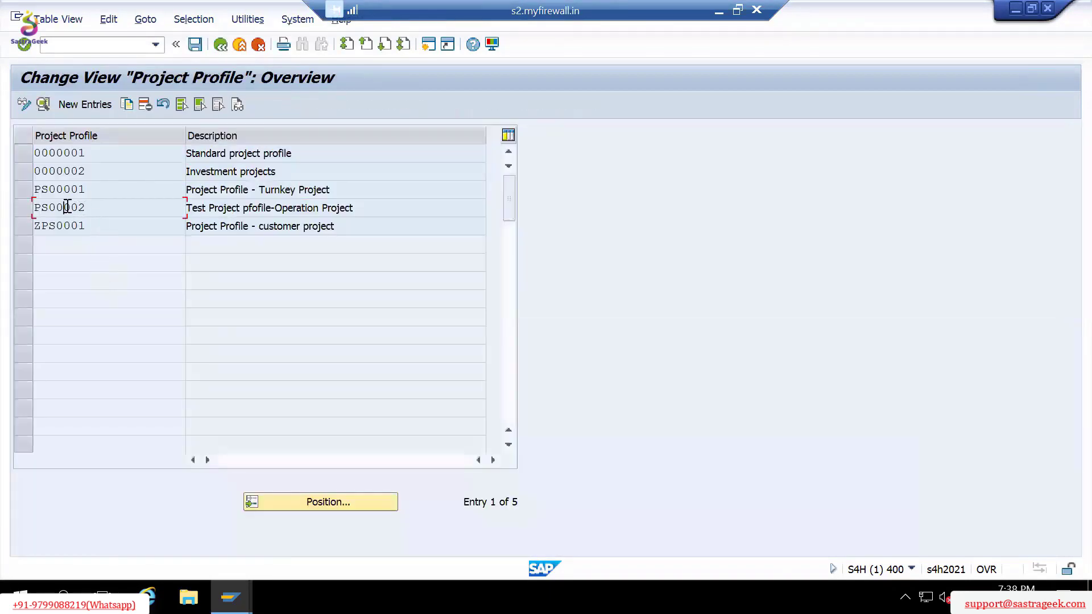
pyautogui.doubleClick(60, 206)
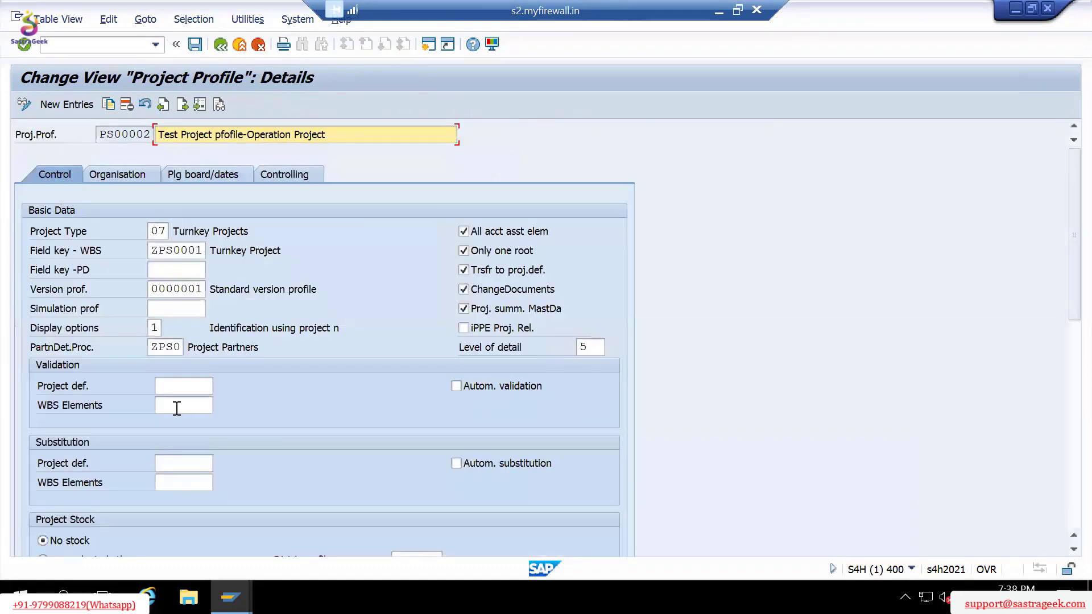
pyautogui.click(177, 409)
pyautogui.hotkey('ctrl', 'v')
pyautogui.click(538, 386)
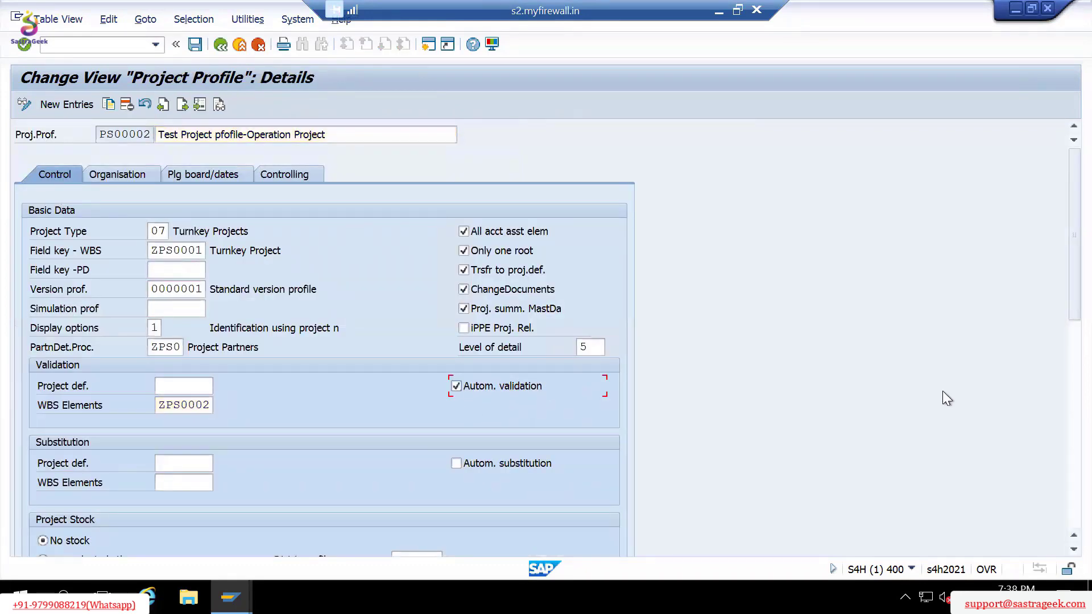
pyautogui.press('Return')
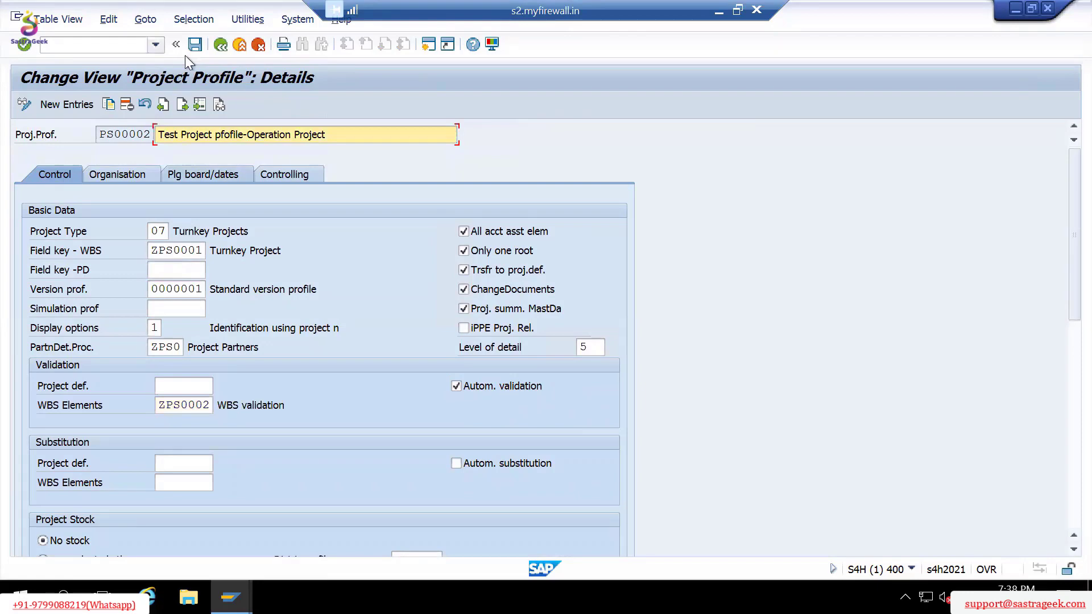
# Save project profile PS00002 under the proposed customizing request and close project A/0001 in Project Builder.
pyautogui.click(200, 46)
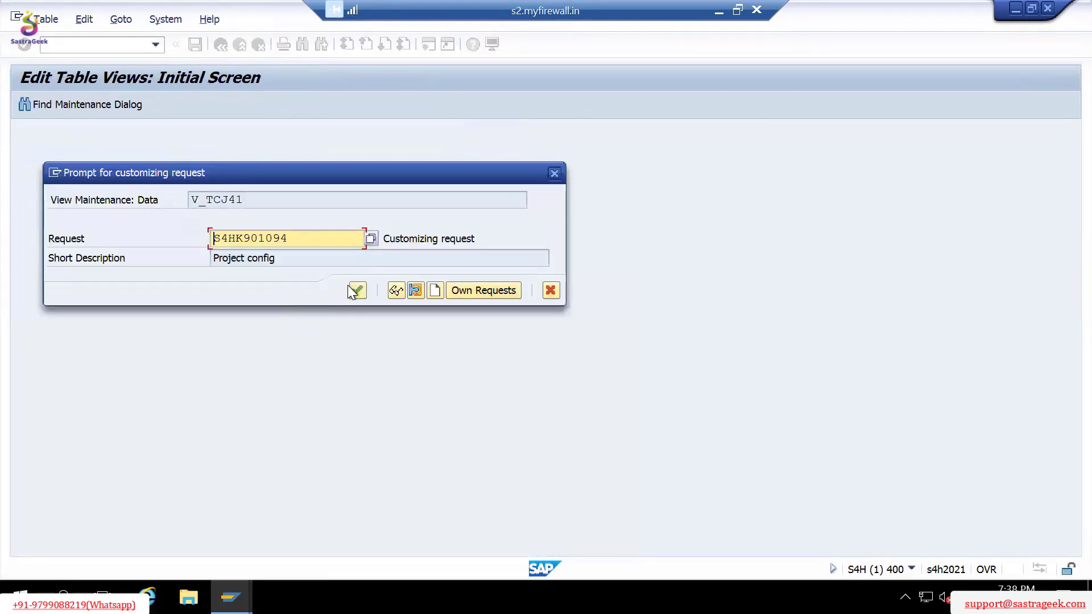
pyautogui.click(357, 291)
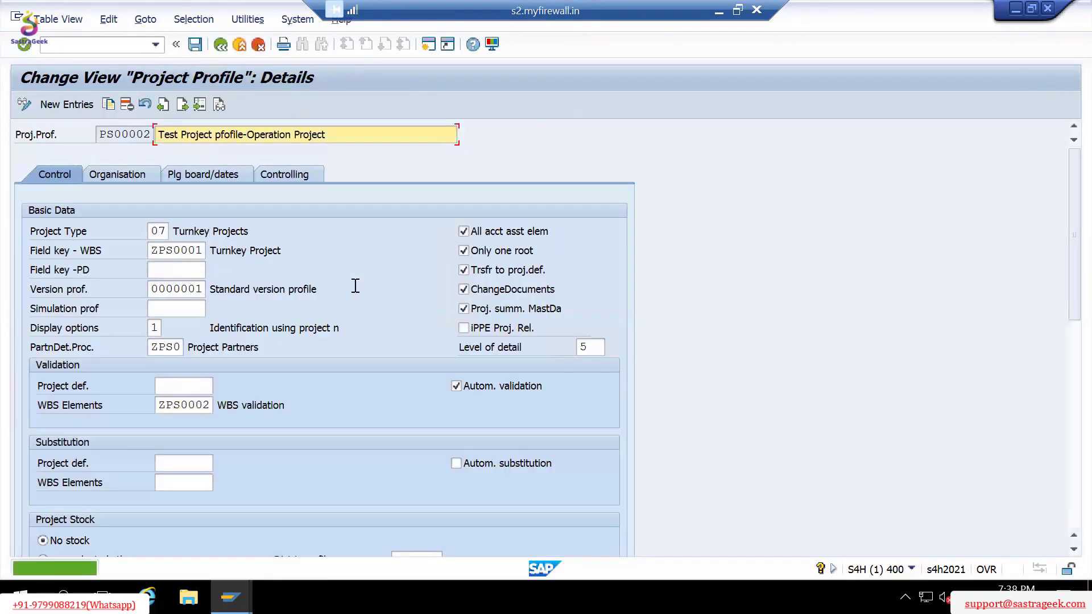
pyautogui.hotkey('alt', 'Tab')
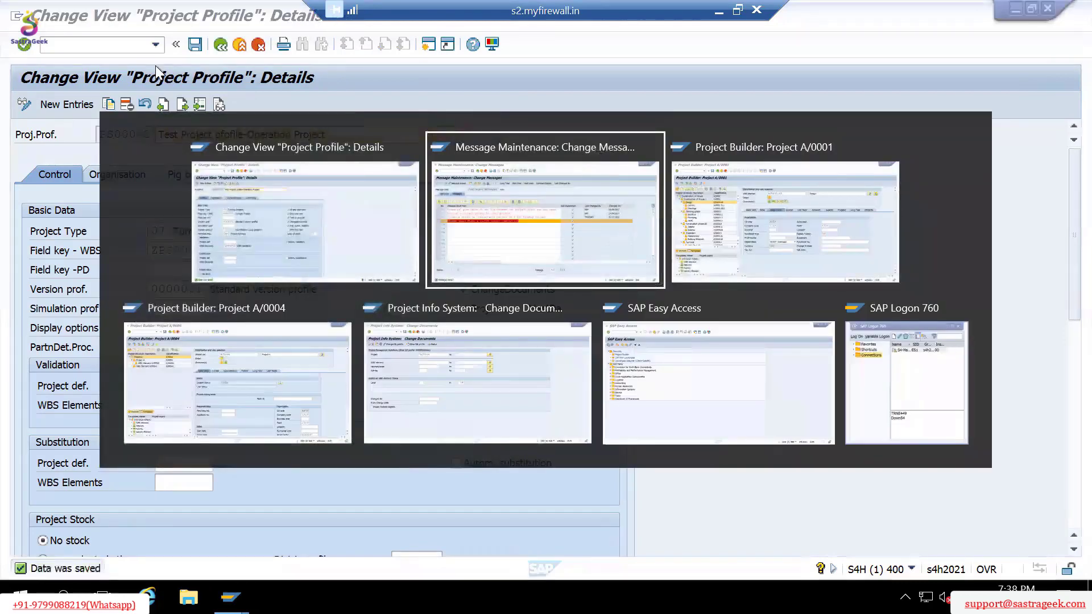
pyautogui.hotkey('alt', 'Tab')
pyautogui.click(223, 45)
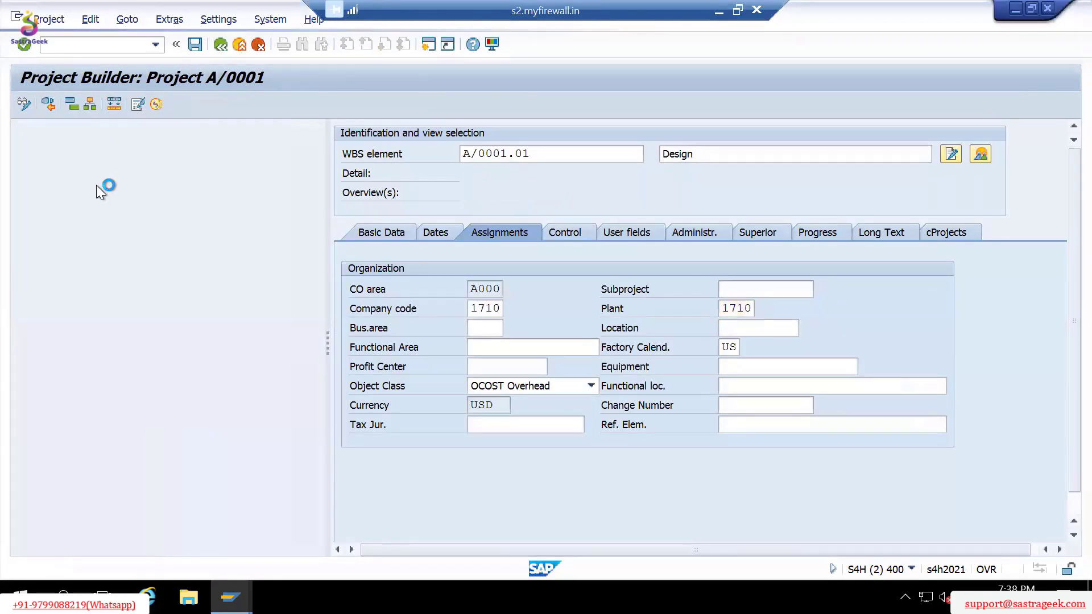
pyautogui.hotkey('alt', 'Tab')
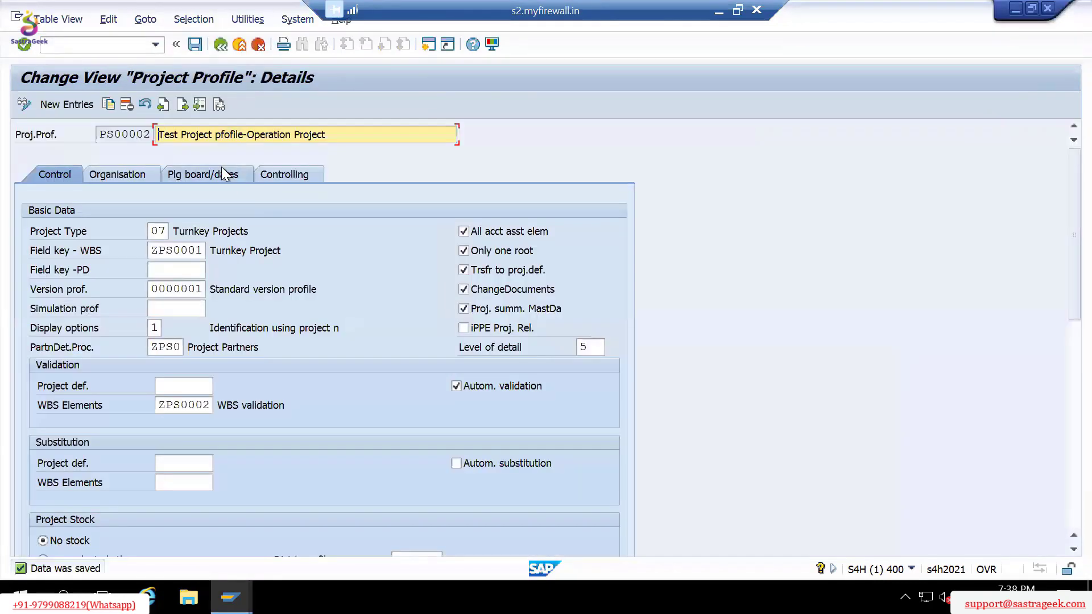
pyautogui.hotkey('alt', 'Tab')
# Start a new project with definition A/0006 and the description "Test Validation".
pyautogui.click(59, 136)
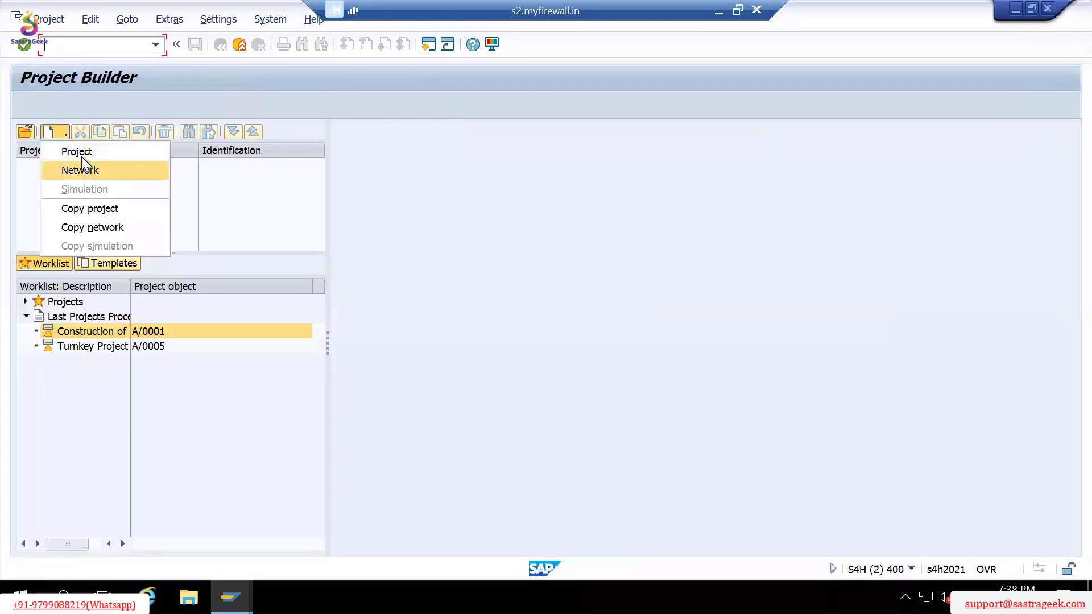
pyautogui.click(79, 170)
pyautogui.write('A/0005')
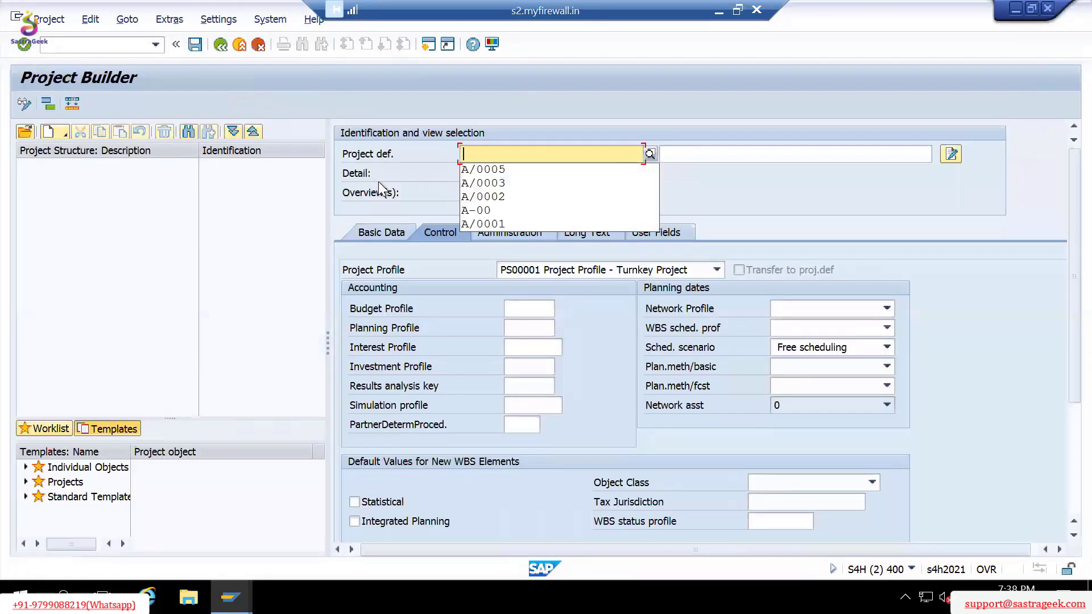
pyautogui.press('BackSpace')
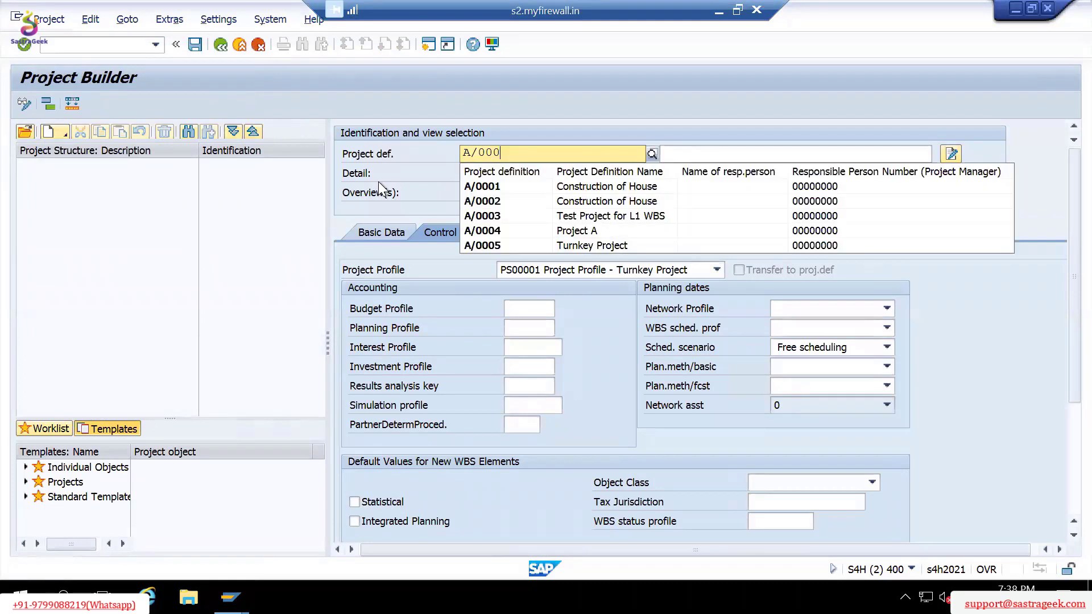
pyautogui.write('6')
pyautogui.press('Return')
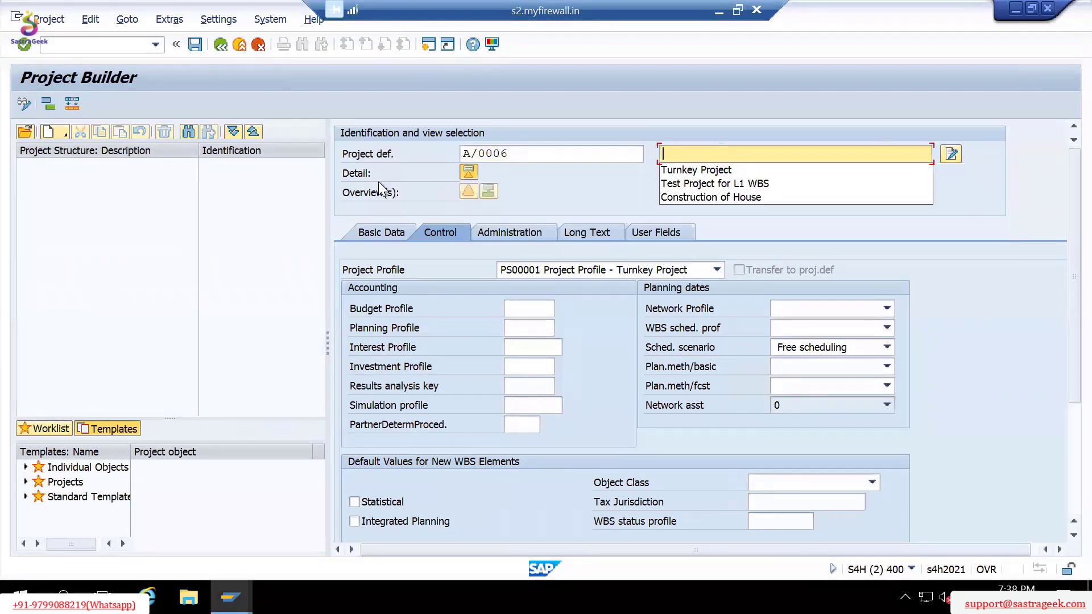
pyautogui.write('Test ')
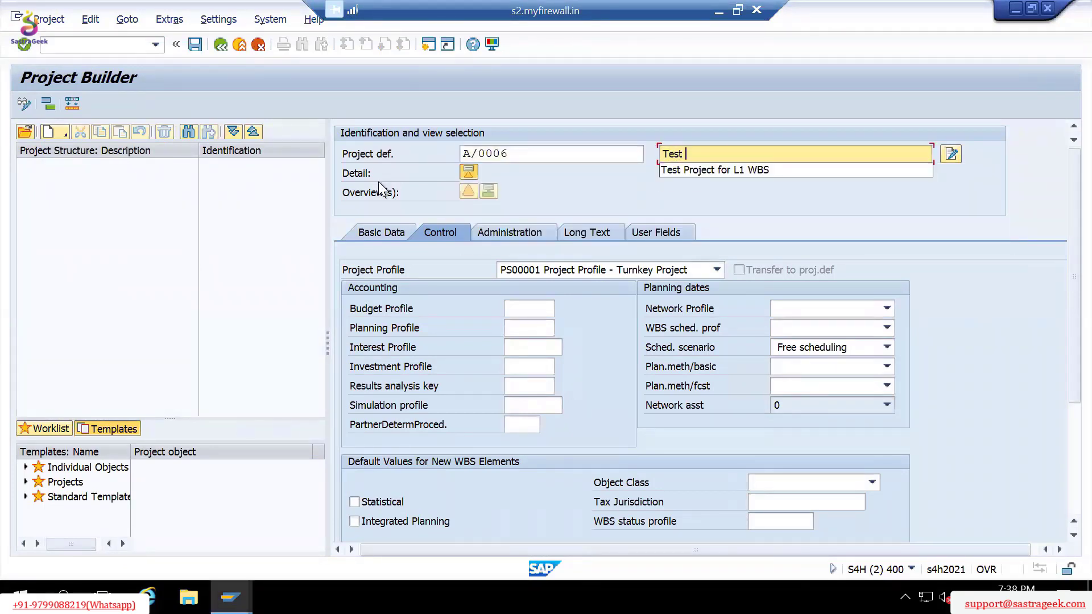
pyautogui.write('Validation')
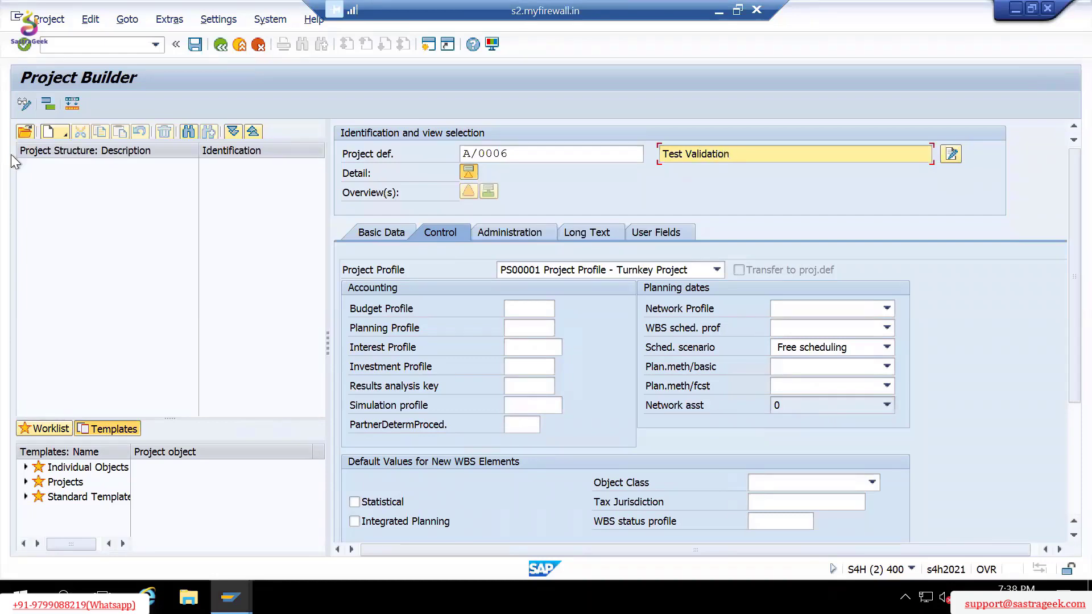
# Assign project profile PS00002 Test Project pfofile-Operation Project to project A/0006 and accept the non-working-day information.
pyautogui.hotkey('alt', 'Tab')
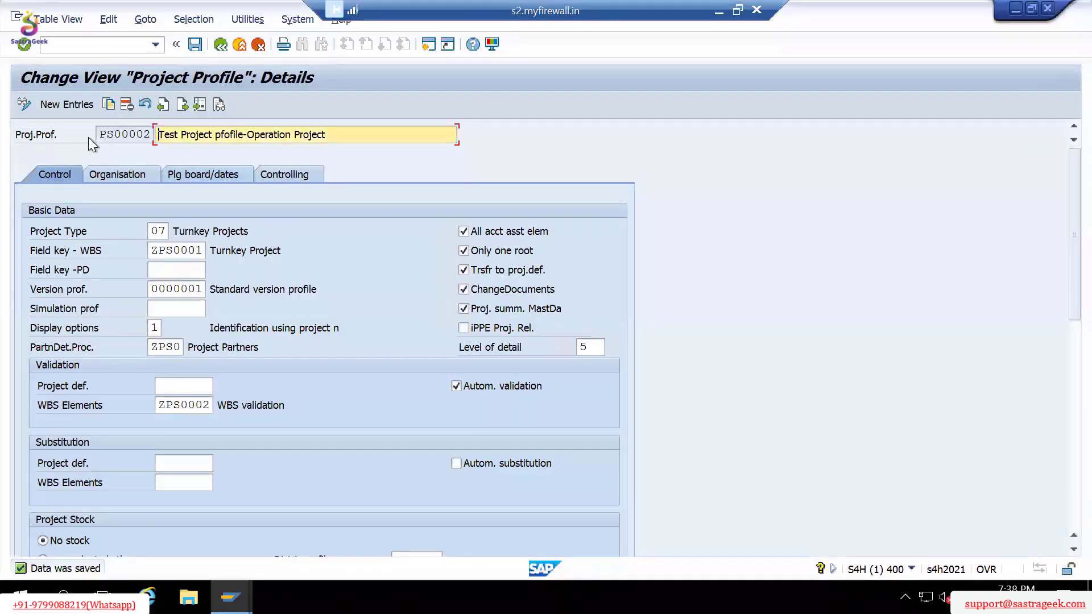
pyautogui.moveTo(100, 136); pyautogui.dragTo(153, 134)
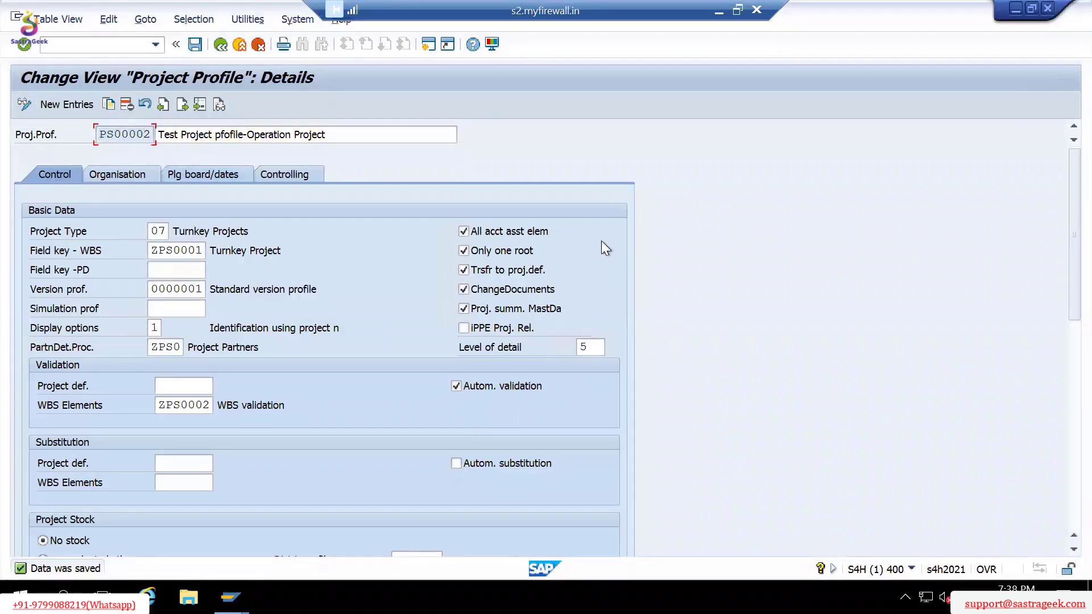
pyautogui.hotkey('alt', 'Tab')
pyautogui.click(636, 265)
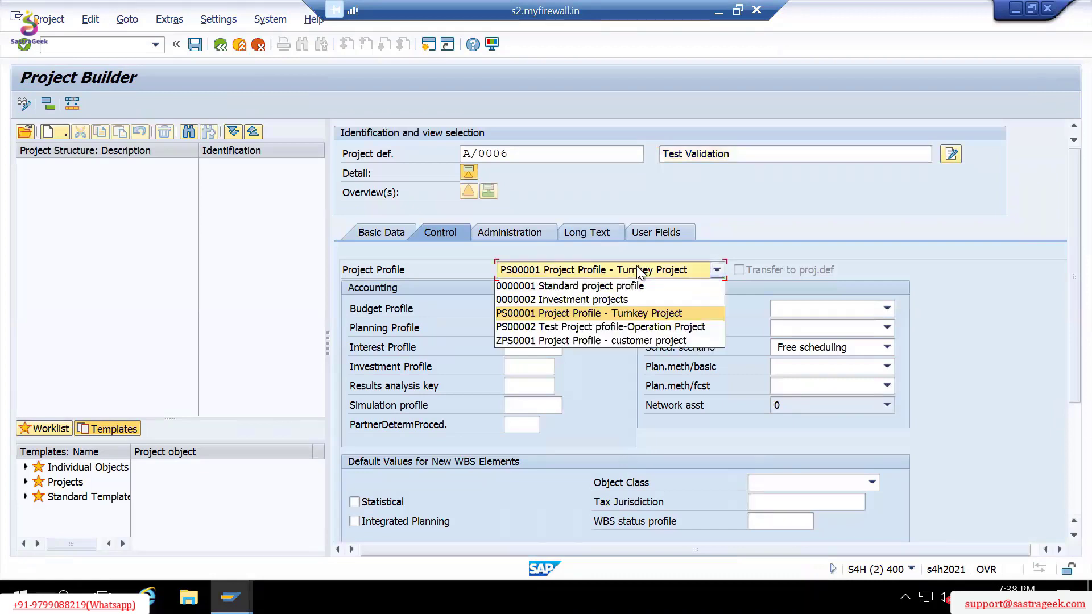
pyautogui.click(655, 327)
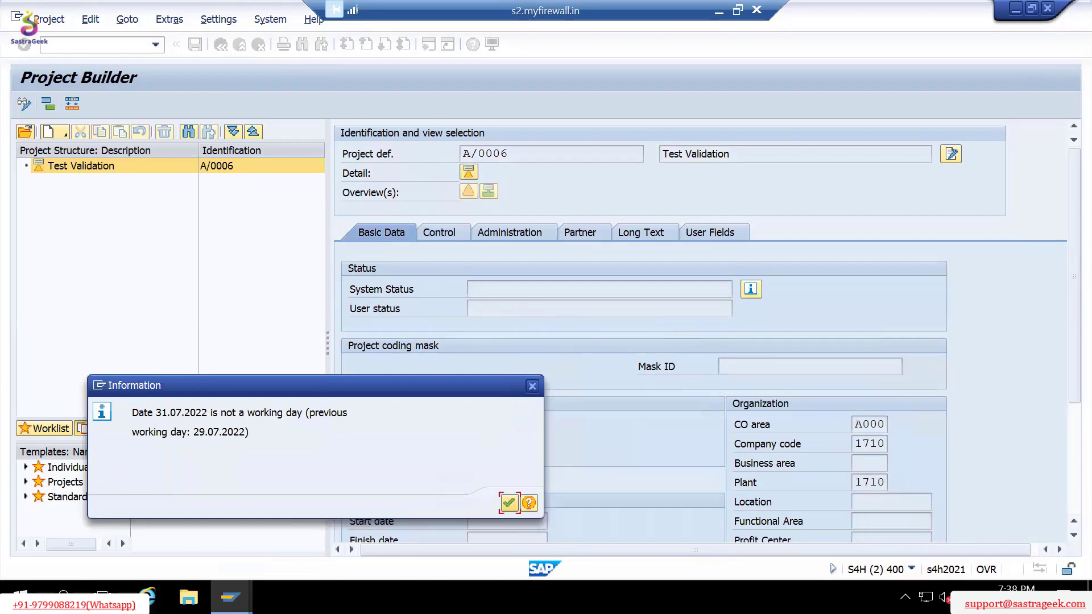
pyautogui.click(510, 503)
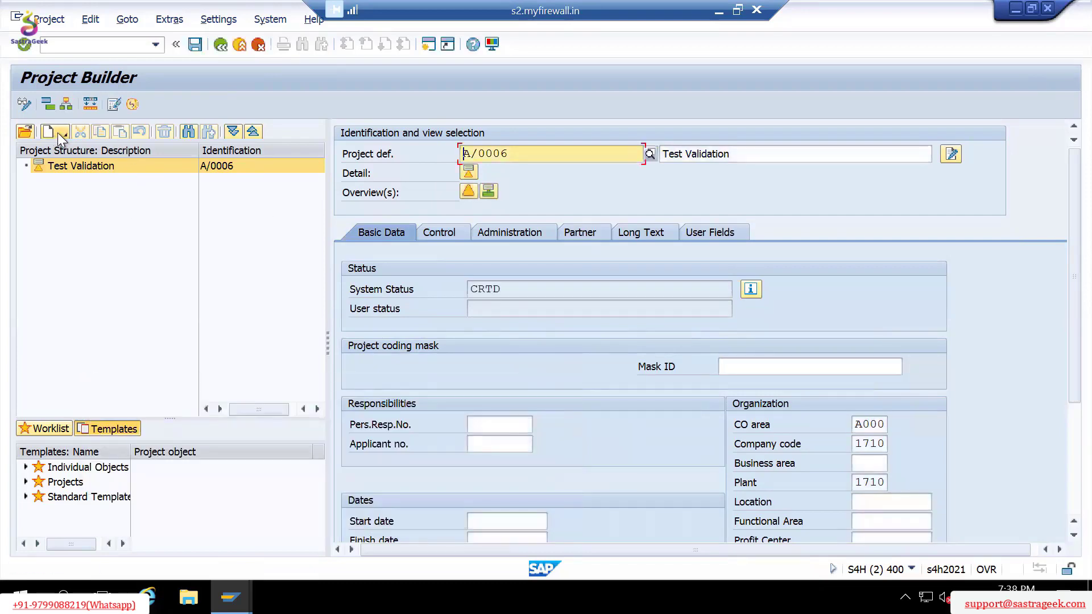
# Add level 1 WBS element A/0006 with the description "Test WBS Validation" in the project's WBS overview.
pyautogui.click(470, 190)
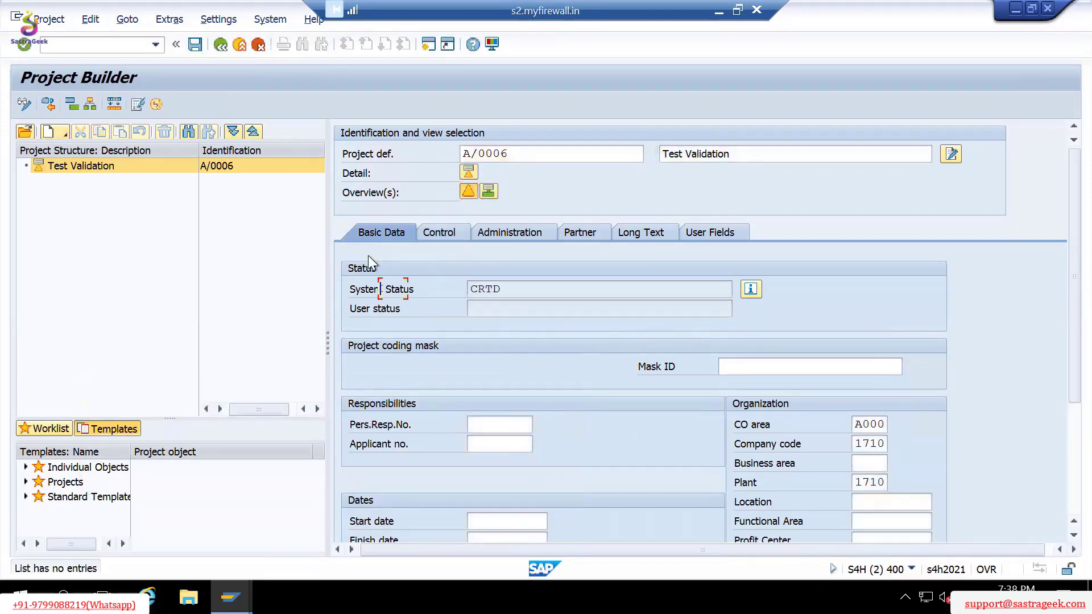
pyautogui.moveTo(461, 154); pyautogui.dragTo(431, 154)
pyautogui.click(430, 154)
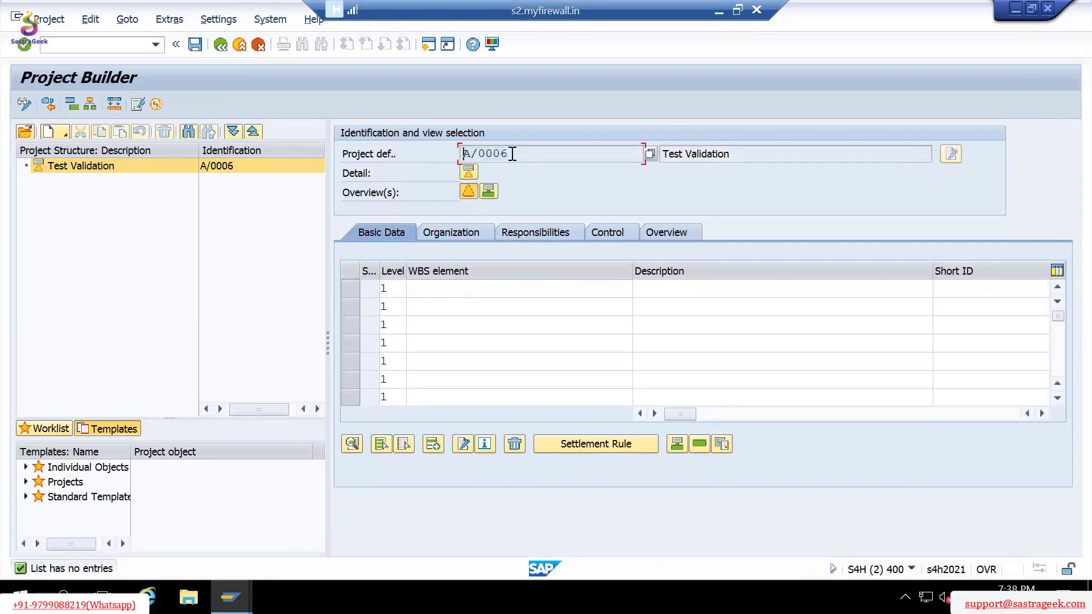
pyautogui.moveTo(512, 154); pyautogui.dragTo(460, 154)
pyautogui.hotkey('ctrl', 'c')
pyautogui.click(435, 290)
pyautogui.hotkey('ctrl', 'v')
pyautogui.click(771, 284)
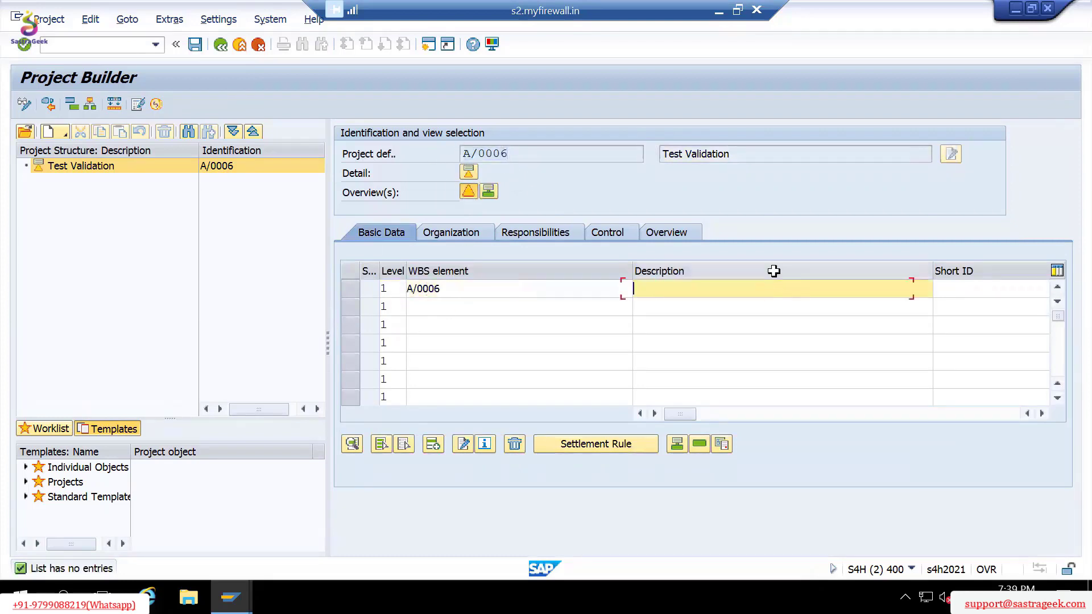
pyautogui.write('Test WBS')
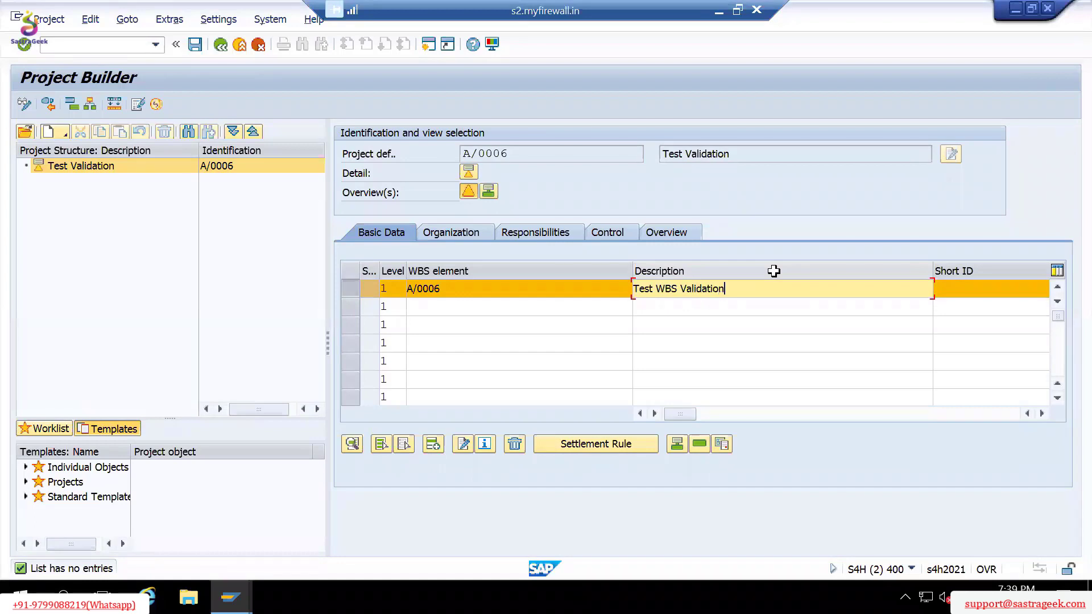
pyautogui.write(' Validation')
pyautogui.press('Return')
# Open the organizational assignments of WBS element A/0006.
pyautogui.click(105, 178)
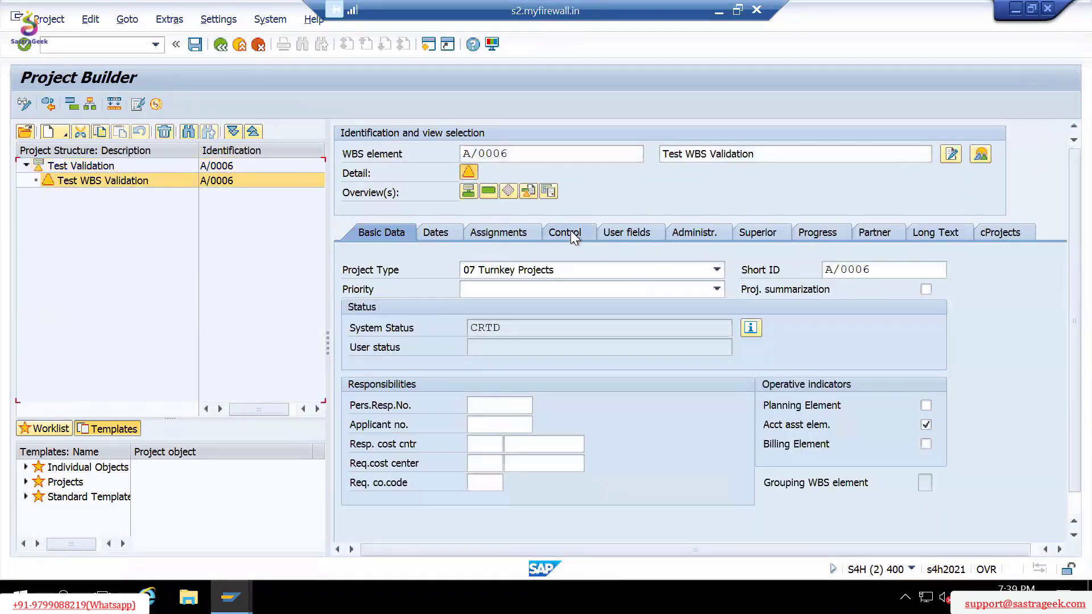
pyautogui.click(570, 231)
pyautogui.click(486, 224)
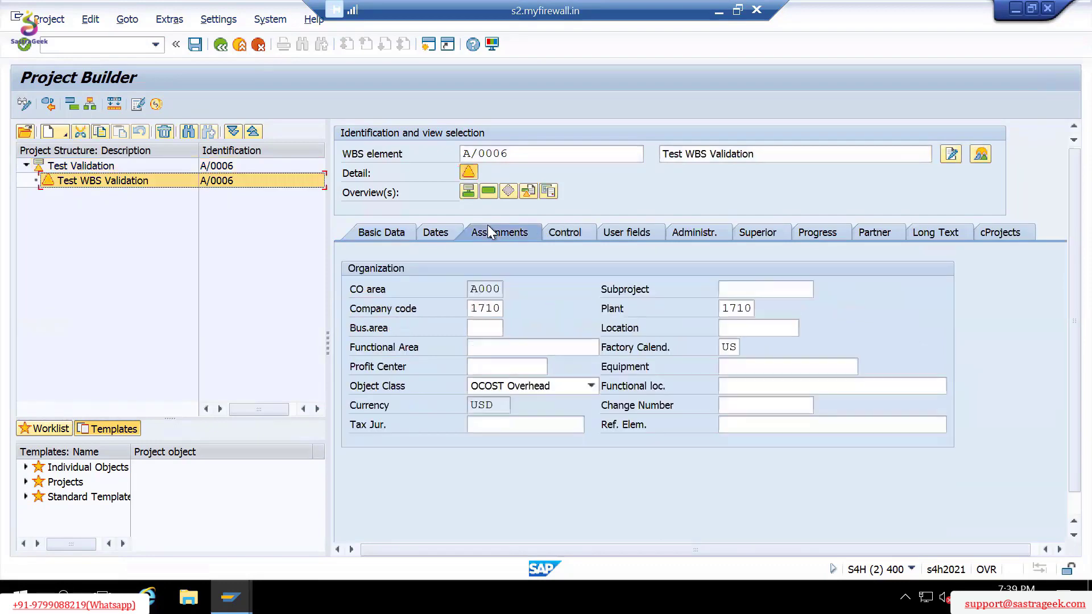
# Reopen Step 001 of WBS-element validation ZPS0002 in the IMG to review its prerequisite, check and message.
pyautogui.hotkey('alt', 'Tab')
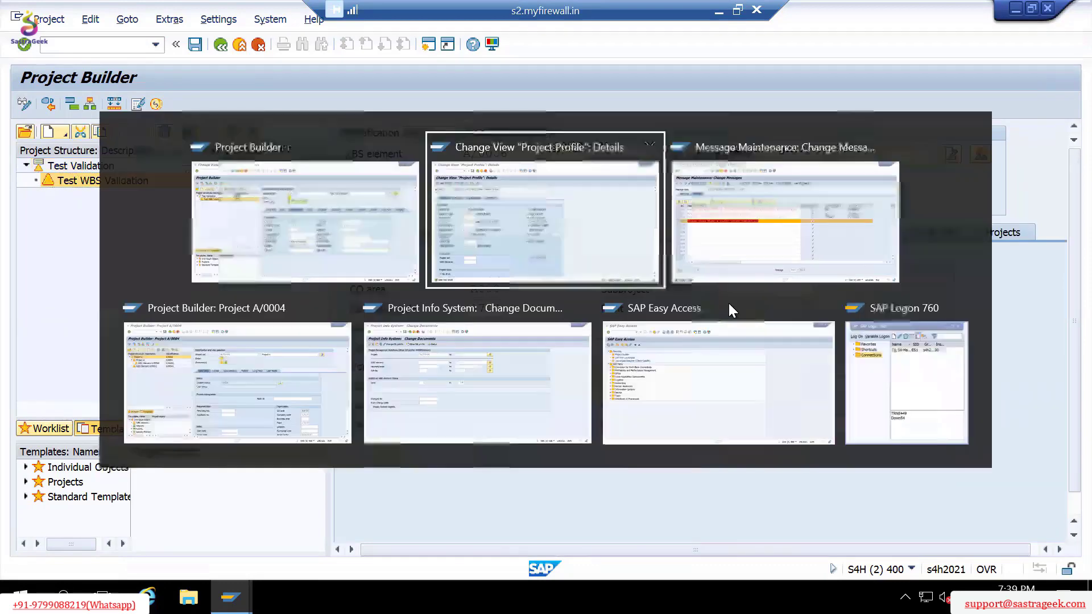
pyautogui.hotkey('alt', 'Tab')
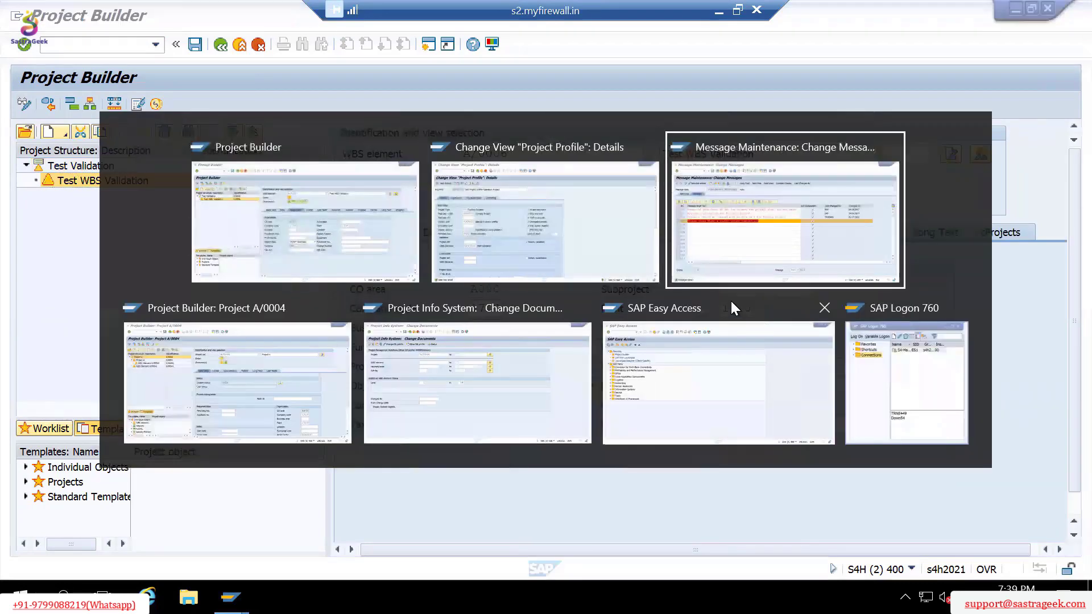
pyautogui.click(524, 244)
pyautogui.click(227, 46)
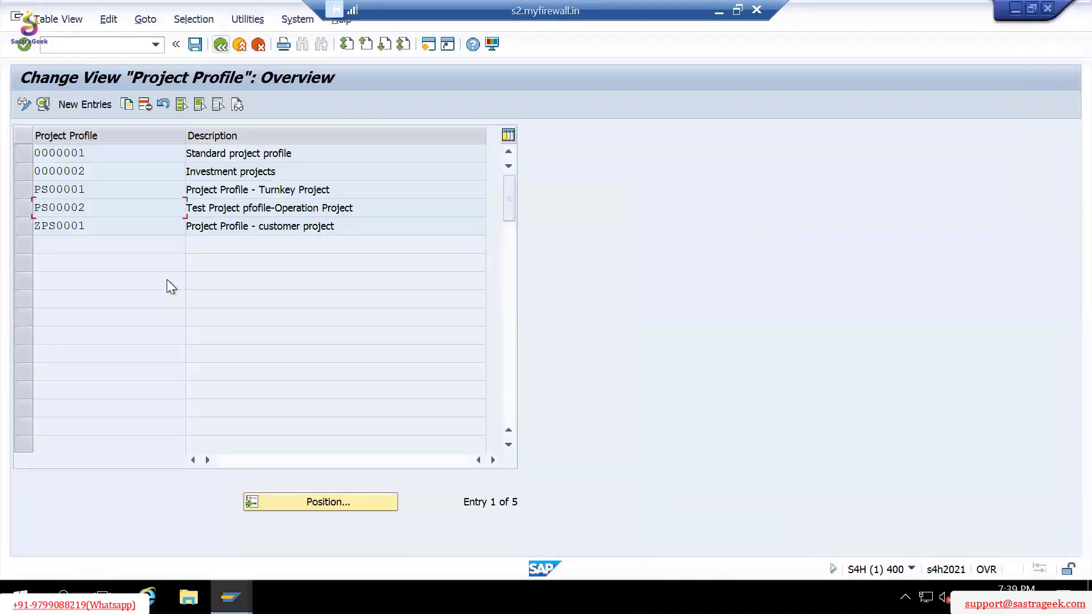
pyautogui.press('F3')
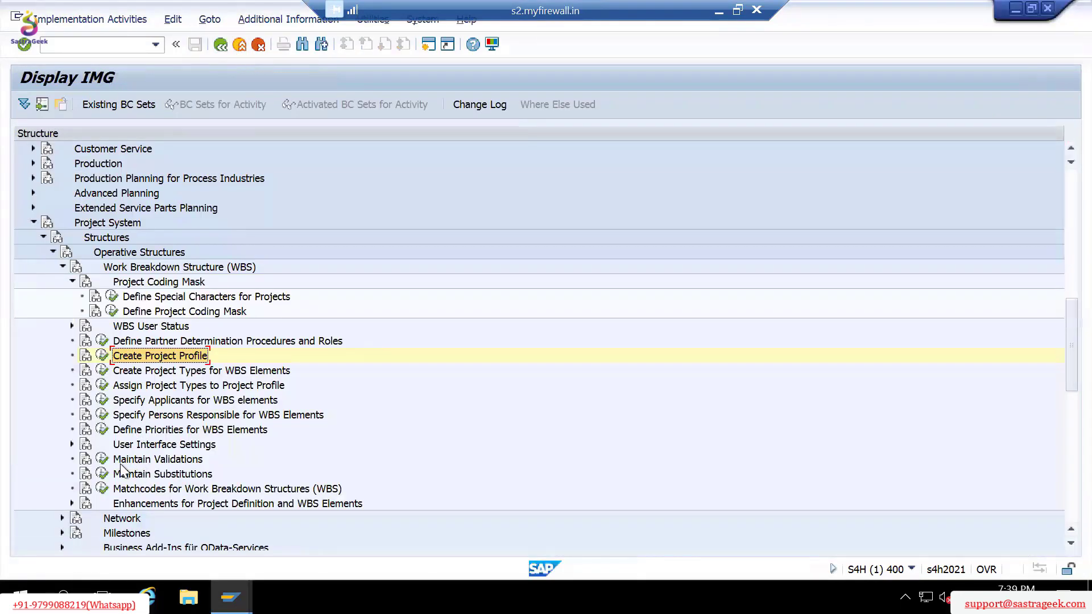
pyautogui.click(102, 459)
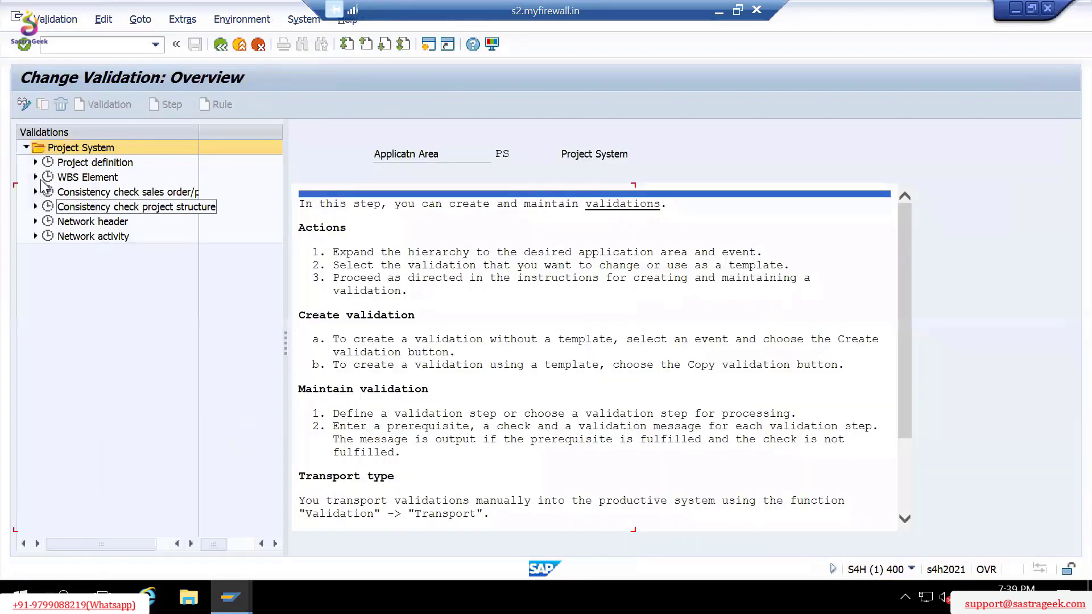
pyautogui.click(36, 177)
pyautogui.click(70, 191)
pyautogui.click(45, 192)
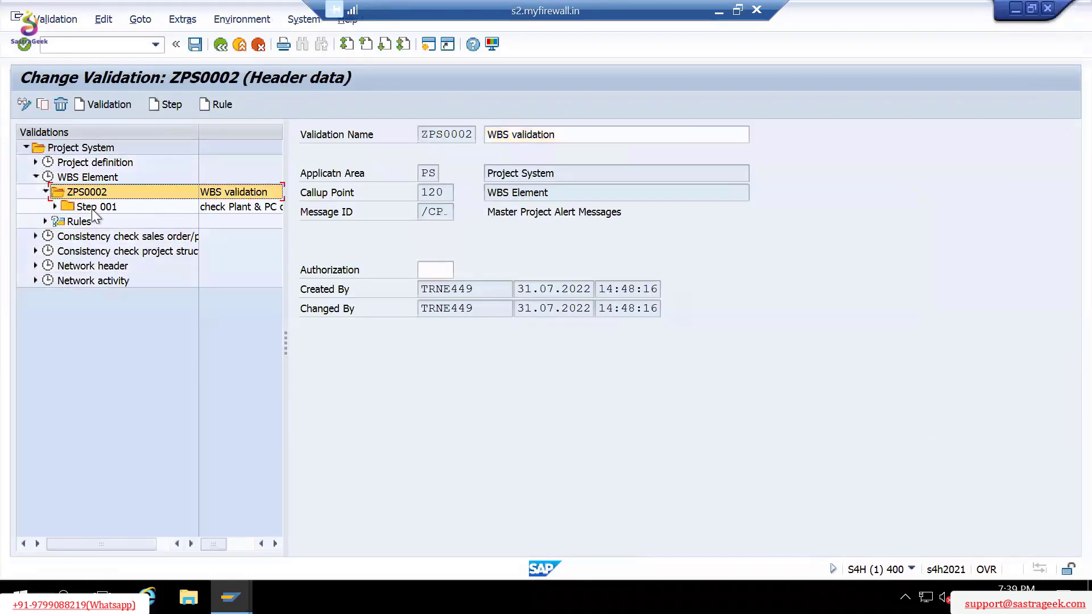
pyautogui.doubleClick(100, 208)
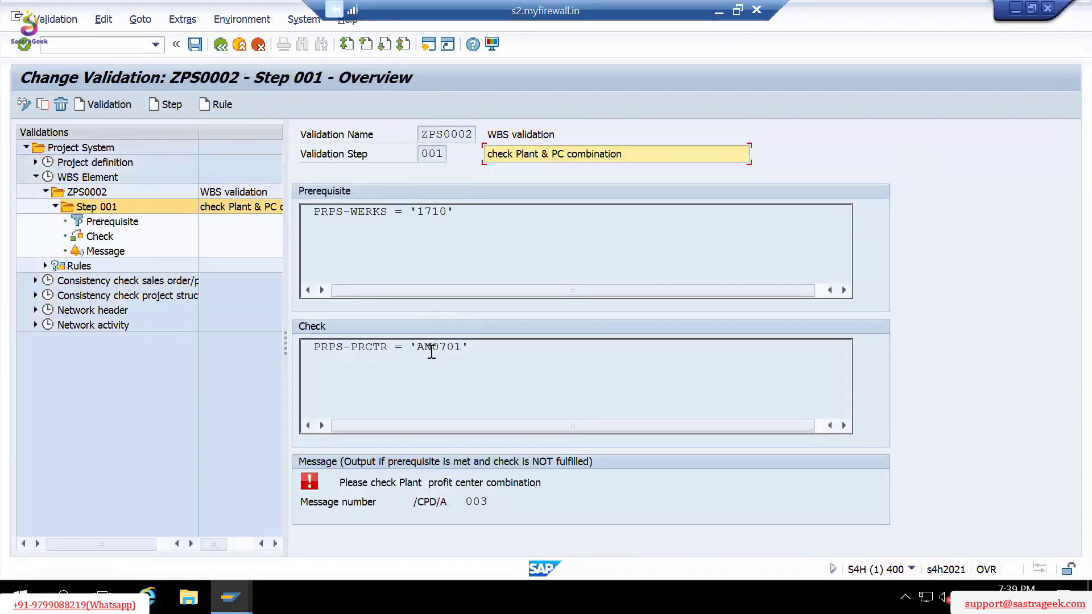
# Return to WBS element A/0006 and search for profit centers by company code A000, closing the search without choosing one.
pyautogui.hotkey('alt', 'Tab')
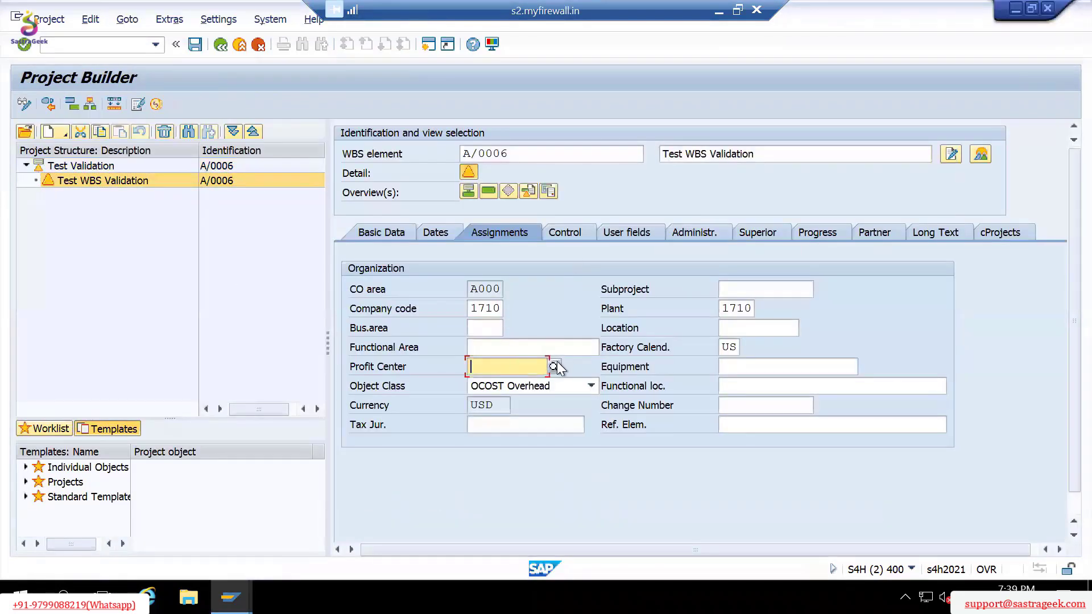
pyautogui.click(555, 367)
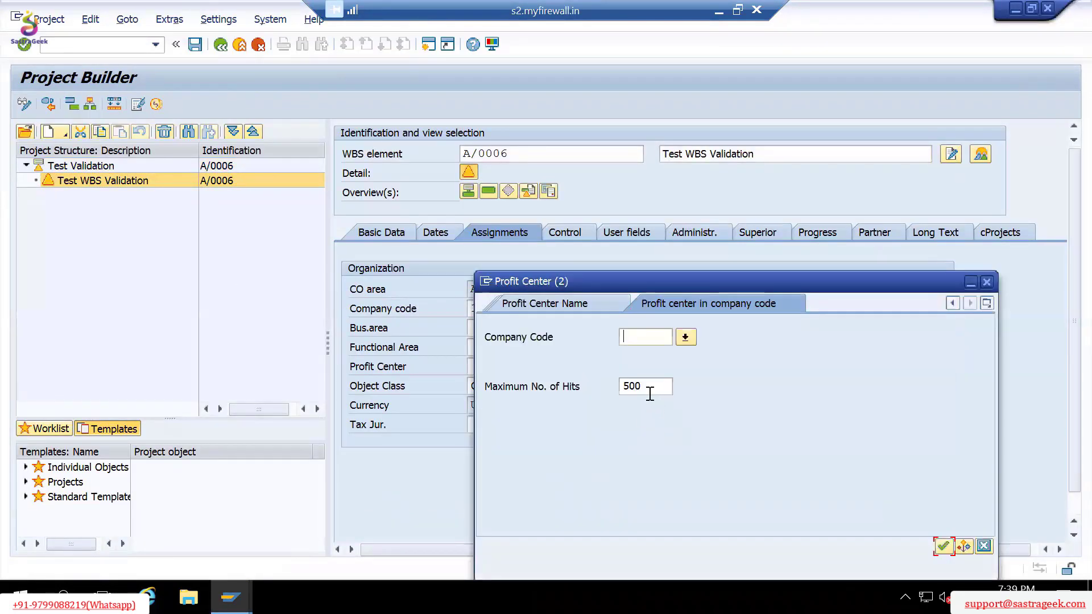
pyautogui.write('A000')
pyautogui.press('Escape')
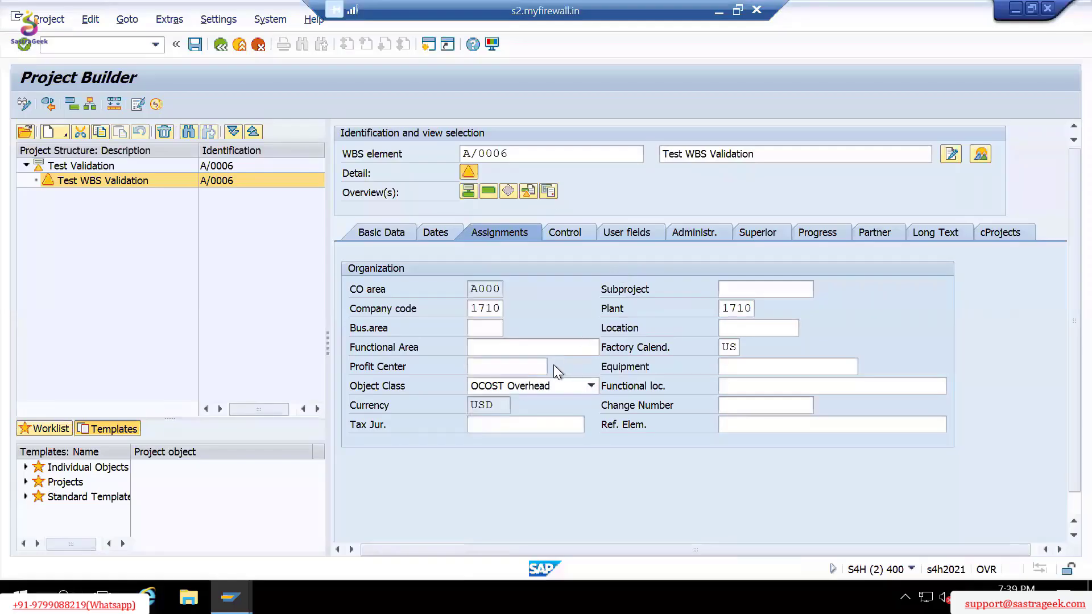
pyautogui.click(553, 366)
pyautogui.write('A000')
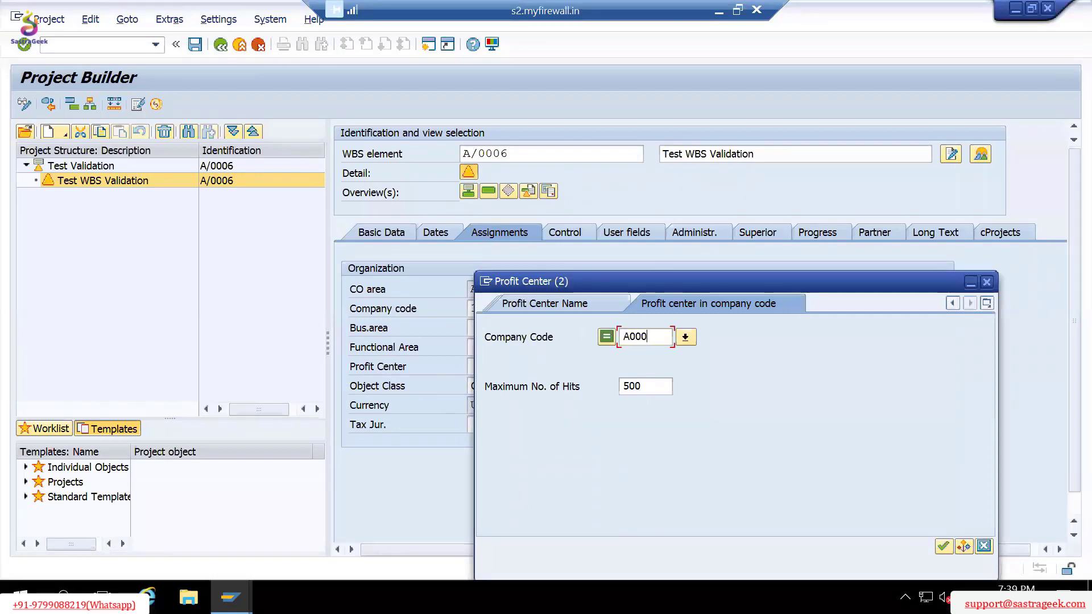
pyautogui.press('Escape')
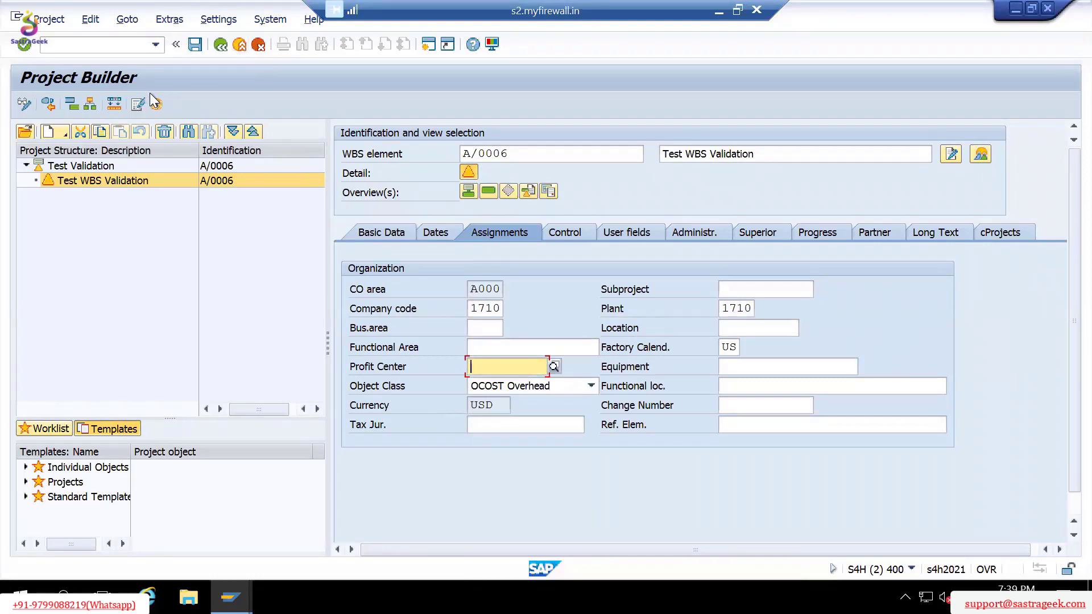
# Run the validation on WBS element A/0006 with its profit center left blank.
pyautogui.click(233, 132)
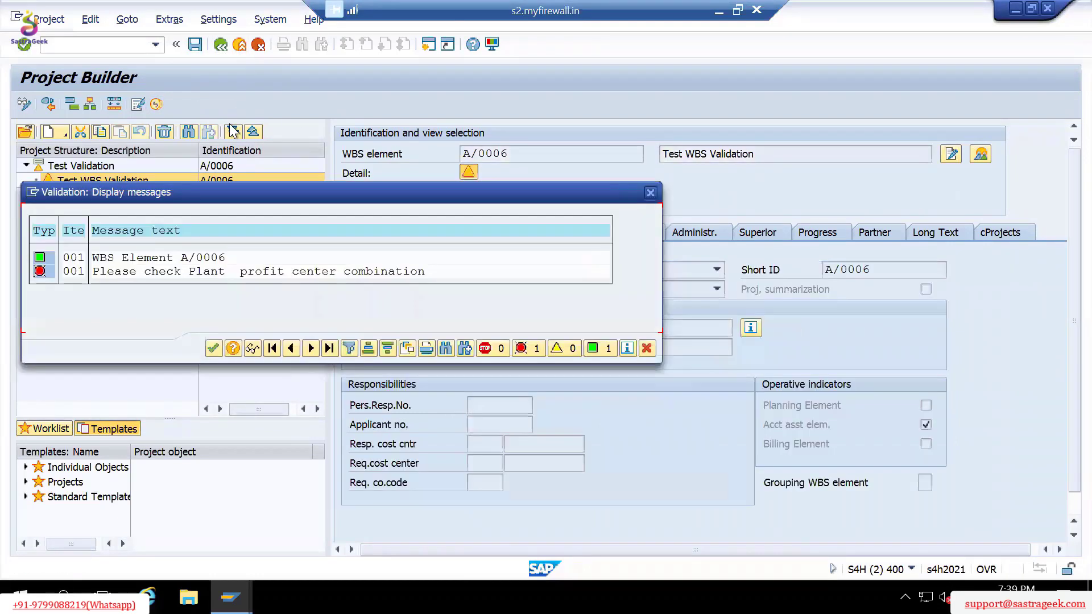
# Search for profit centers in company code 1710 for WBS element A/0006 and highlight AN0702 in the hit list.
pyautogui.click(213, 348)
pyautogui.click(484, 367)
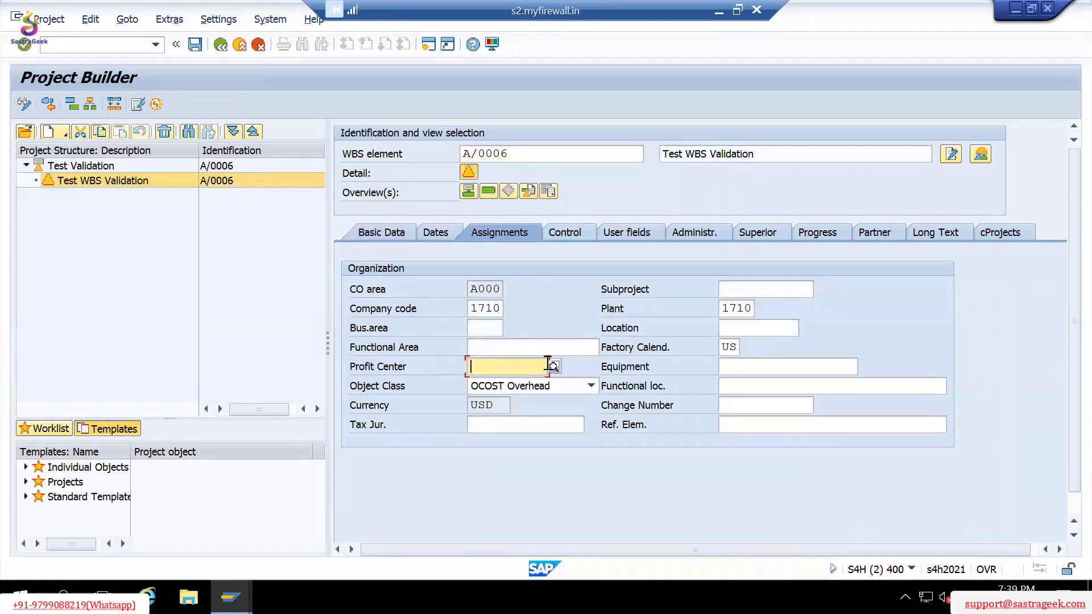
pyautogui.click(554, 363)
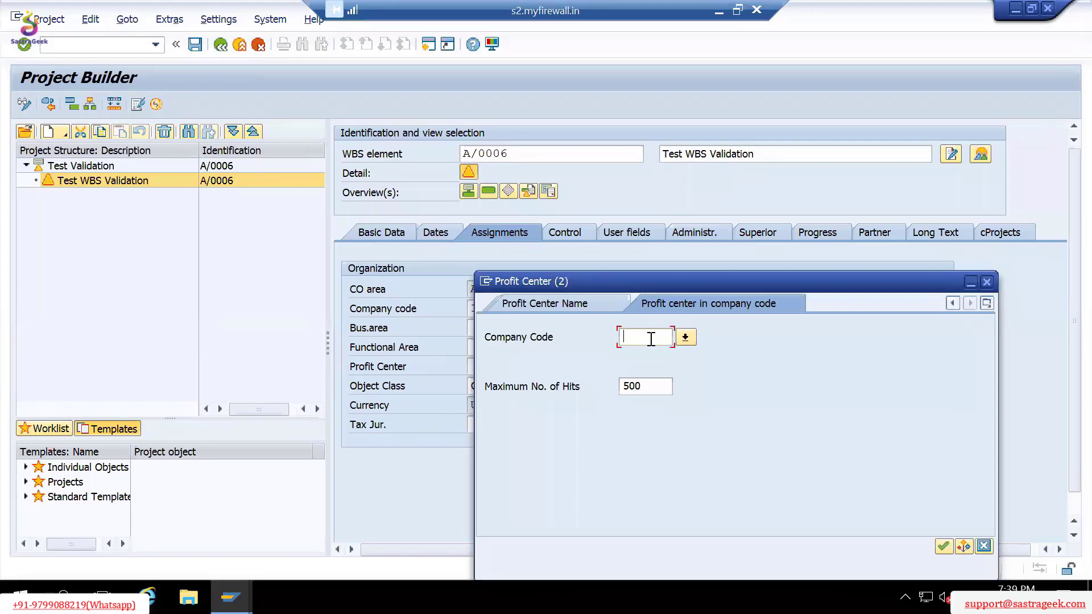
pyautogui.write('1710')
pyautogui.press('Return')
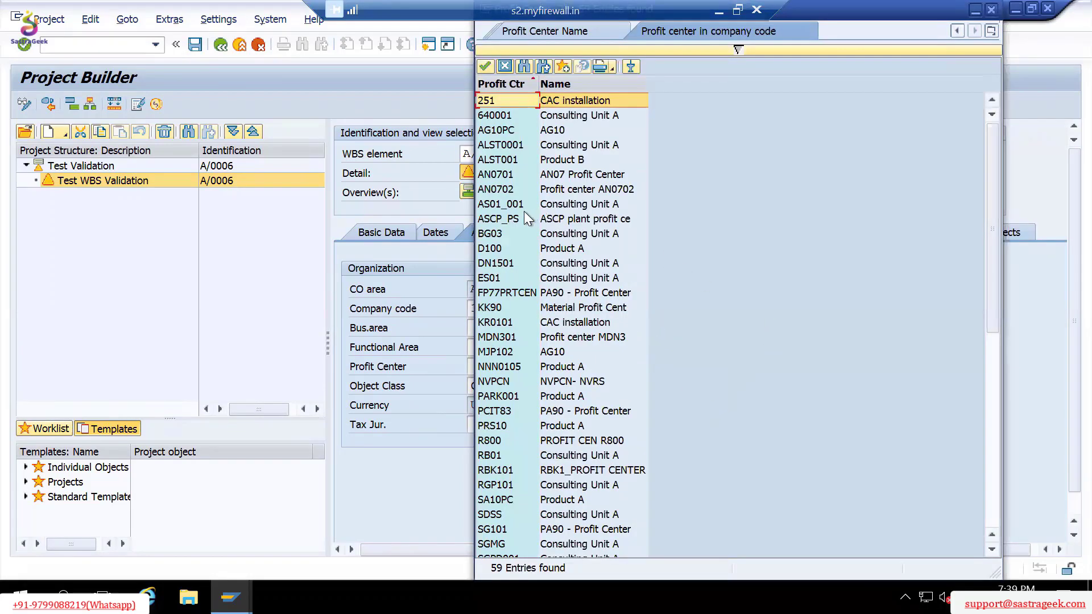
pyautogui.click(511, 191)
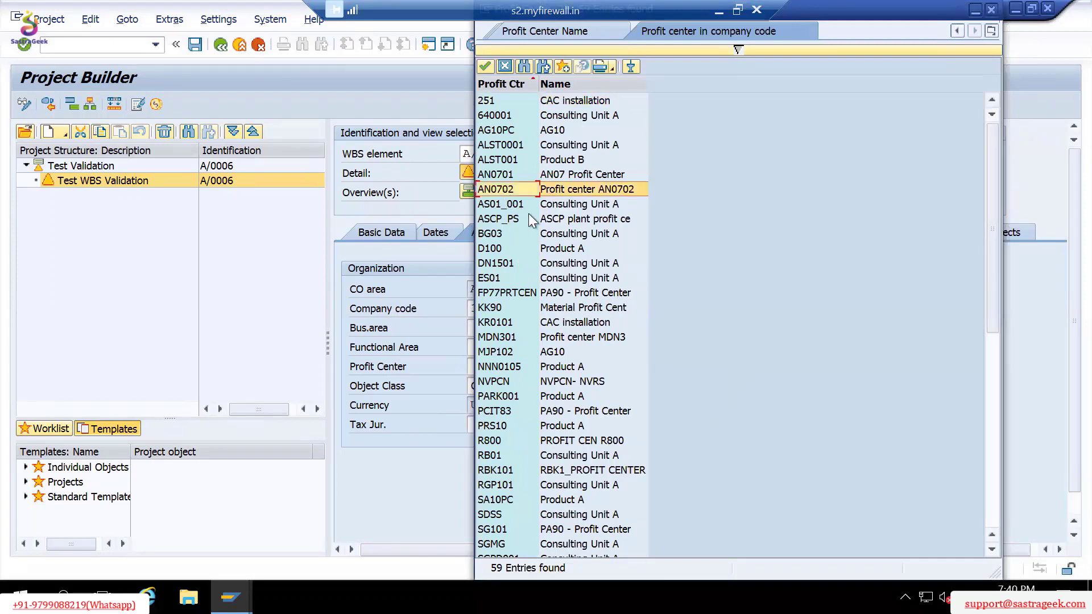
# Review the prerequisite, check and message of validation ZPS0002 Step 001 in the other session, and return to the profit center list.
pyautogui.hotkey('alt', 'Tab')
pyautogui.hotkey('alt', 'Tab')
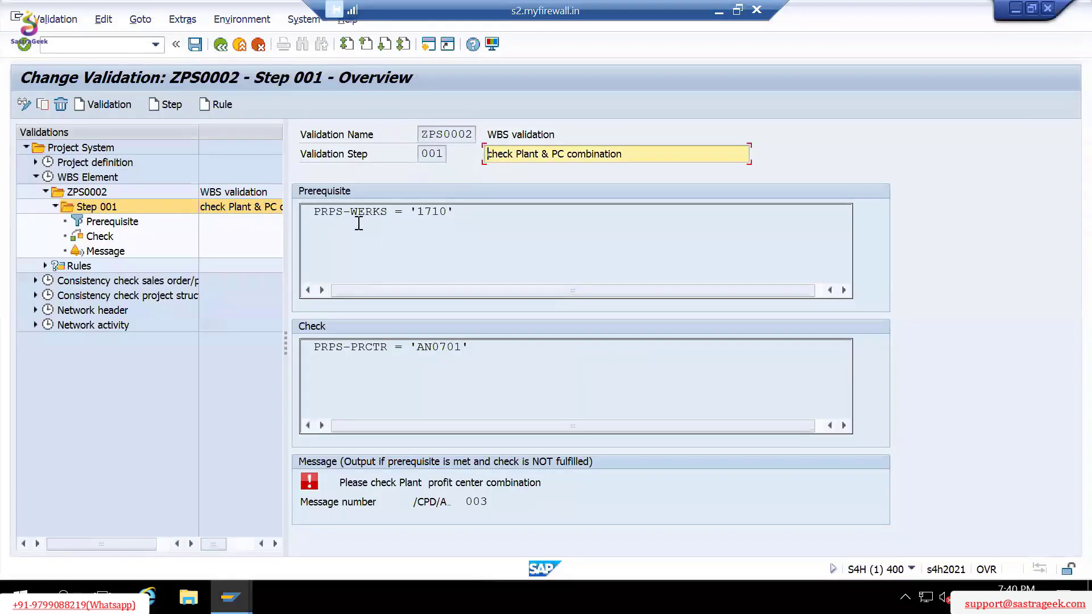
pyautogui.moveTo(314, 211); pyautogui.dragTo(461, 214)
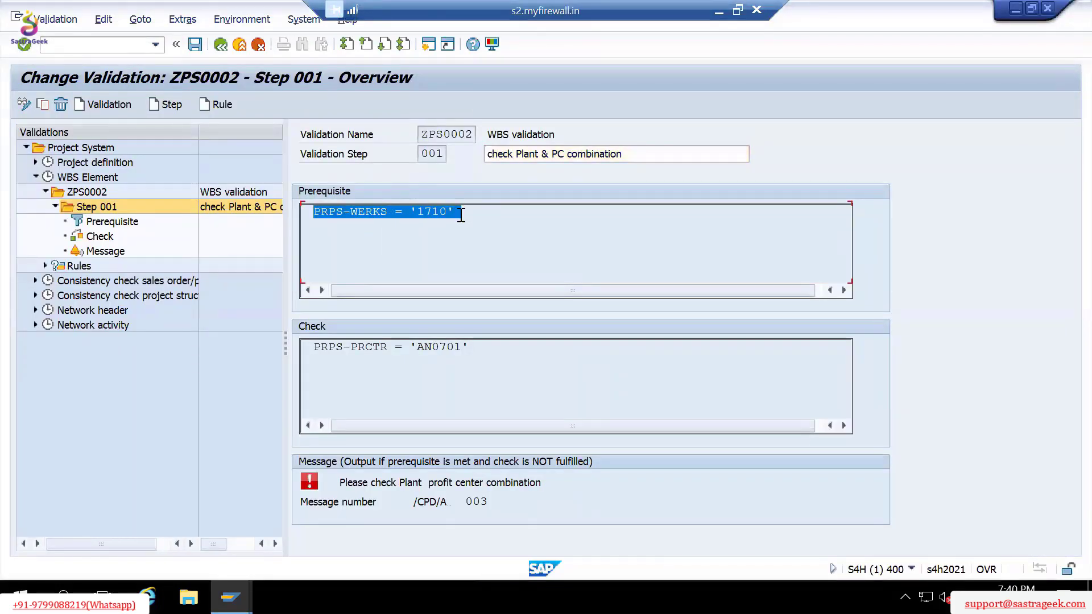
pyautogui.click(431, 214)
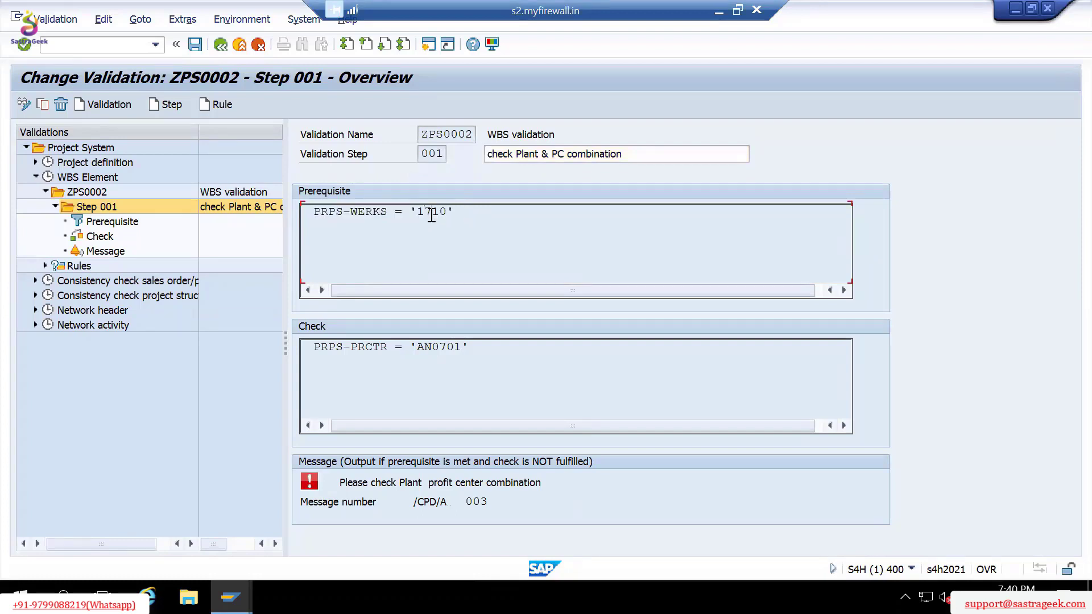
pyautogui.click(418, 211)
pyautogui.moveTo(313, 353); pyautogui.dragTo(464, 351)
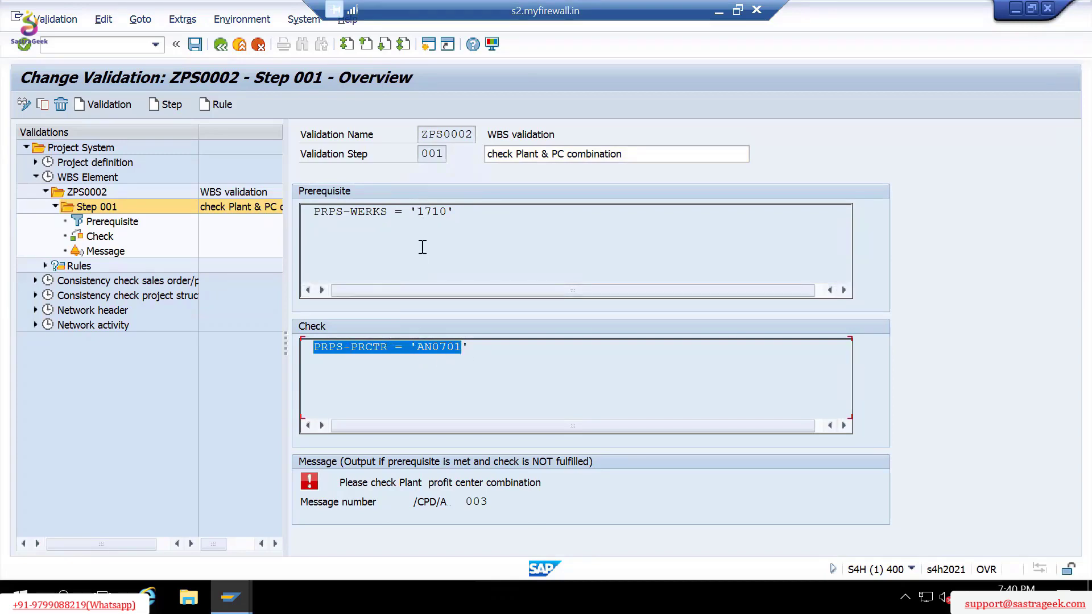
pyautogui.click(520, 398)
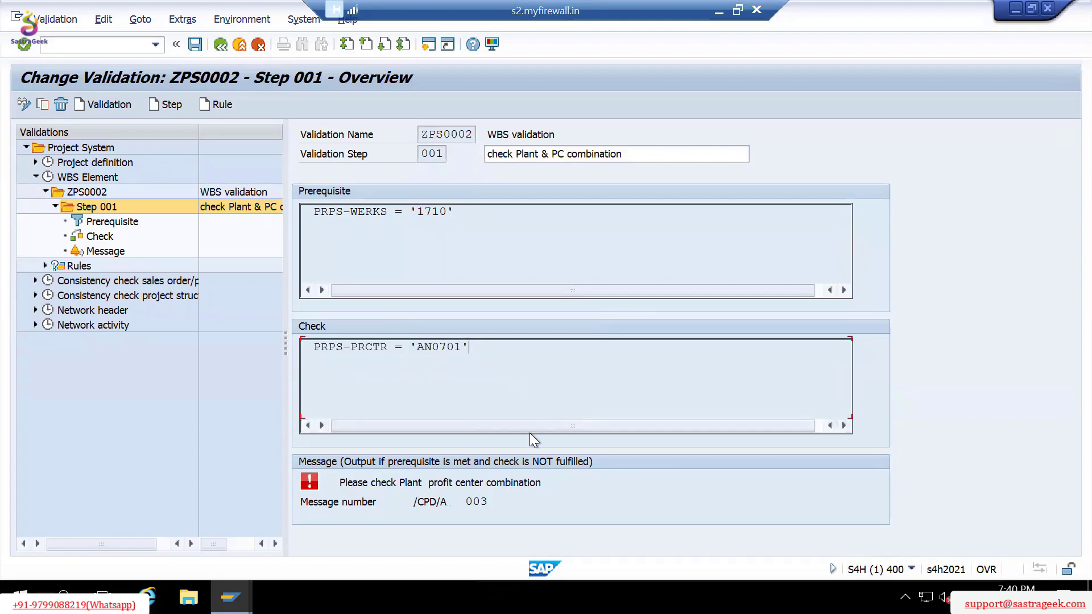
pyautogui.click(513, 477)
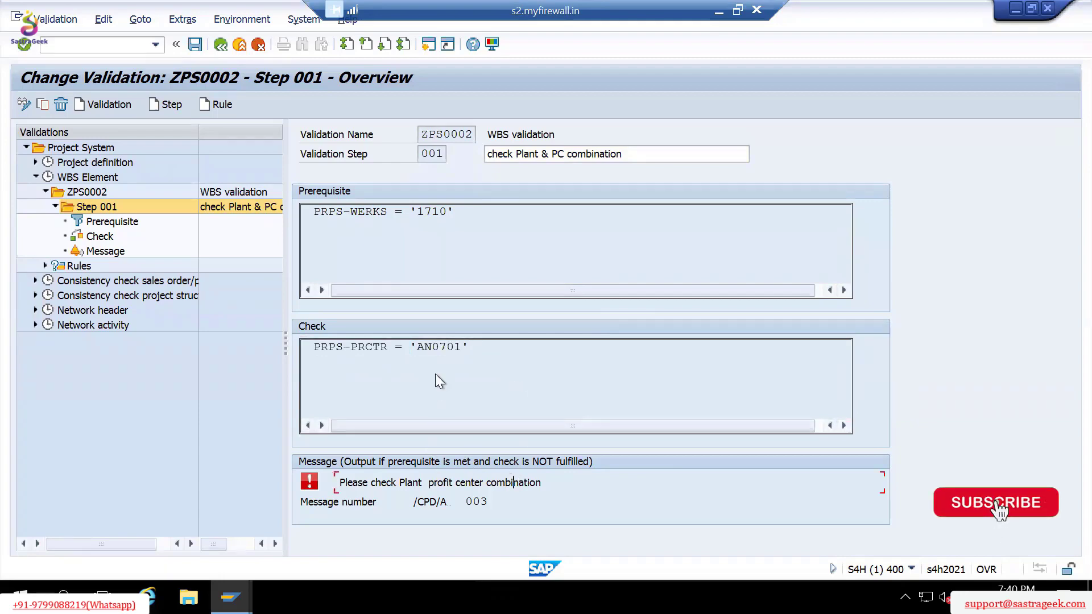
pyautogui.hotkey('alt', 'Tab')
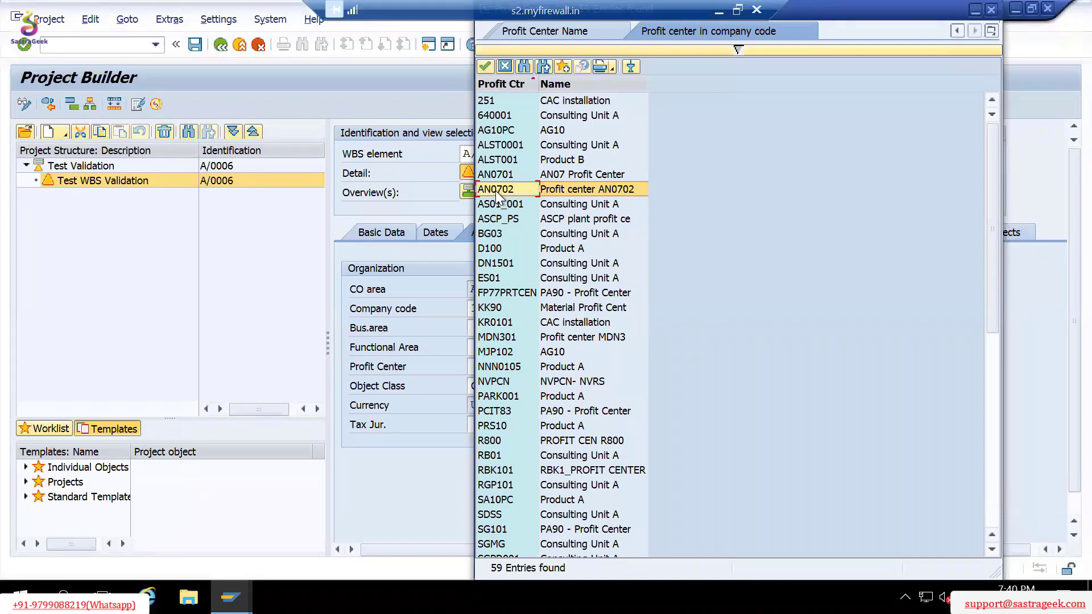
# Assign profit center AN0702 to WBS element A/0006 and try to save, reading and closing the validation messages.
pyautogui.doubleClick(494, 190)
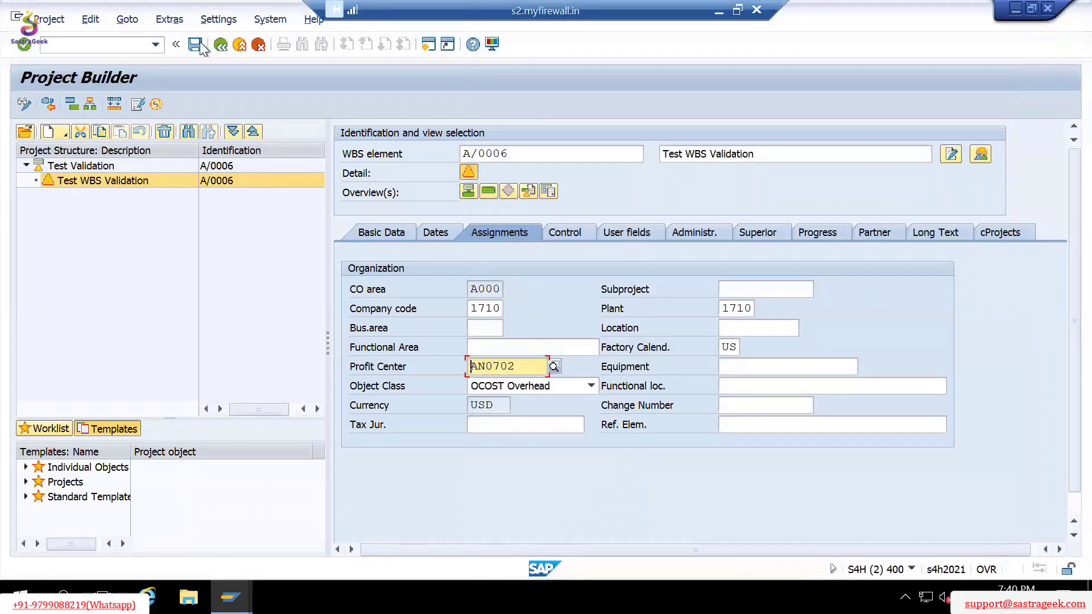
pyautogui.hotkey('ctrl', 's')
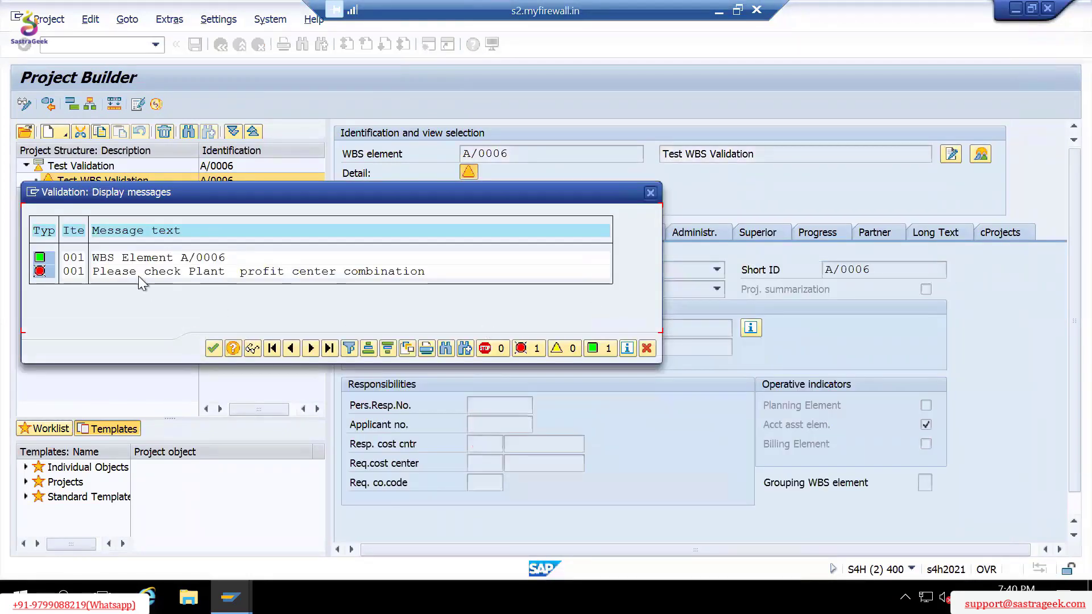
pyautogui.moveTo(138, 275); pyautogui.dragTo(434, 271)
pyautogui.click(169, 271)
pyautogui.click(214, 348)
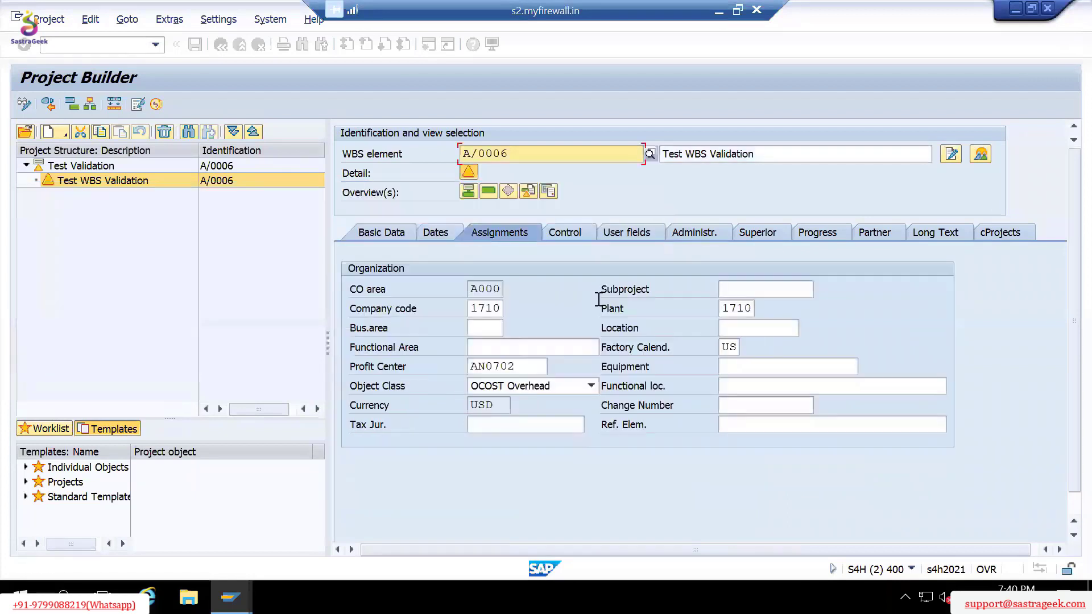
# Set the profit center of WBS element A/0006 to AN0701 and save the project.
pyautogui.click(518, 358)
pyautogui.press('BackSpace')
pyautogui.write('1')
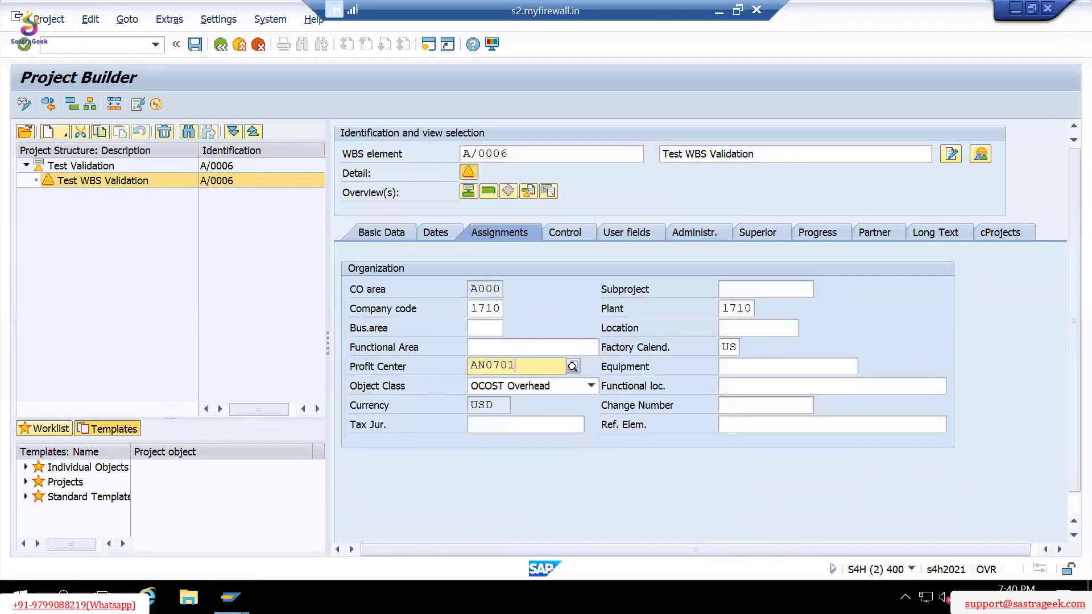
pyautogui.press('Down')
pyautogui.press('Return')
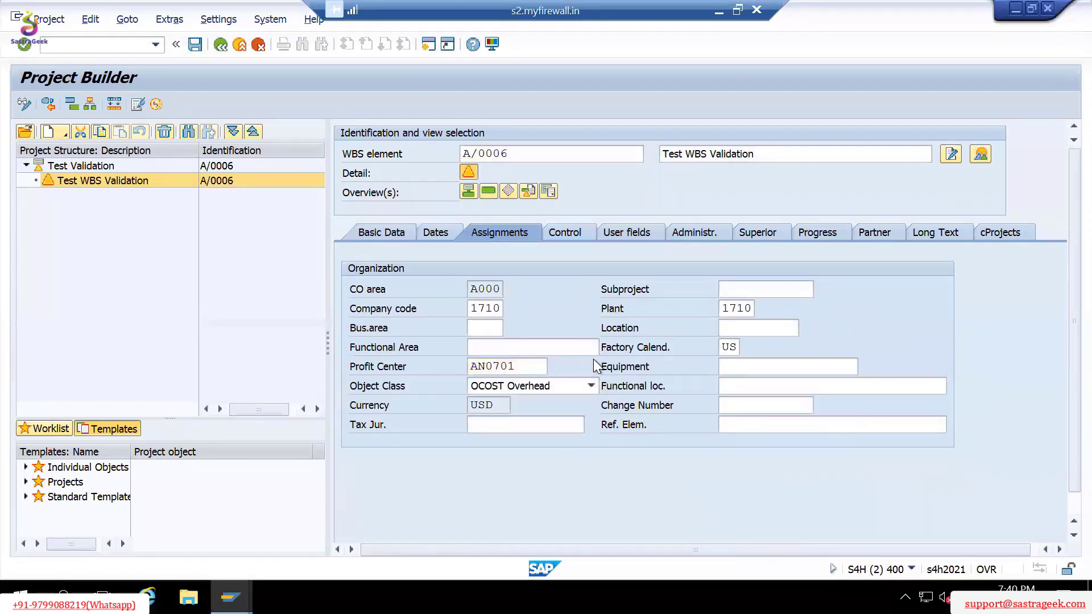
pyautogui.click(195, 44)
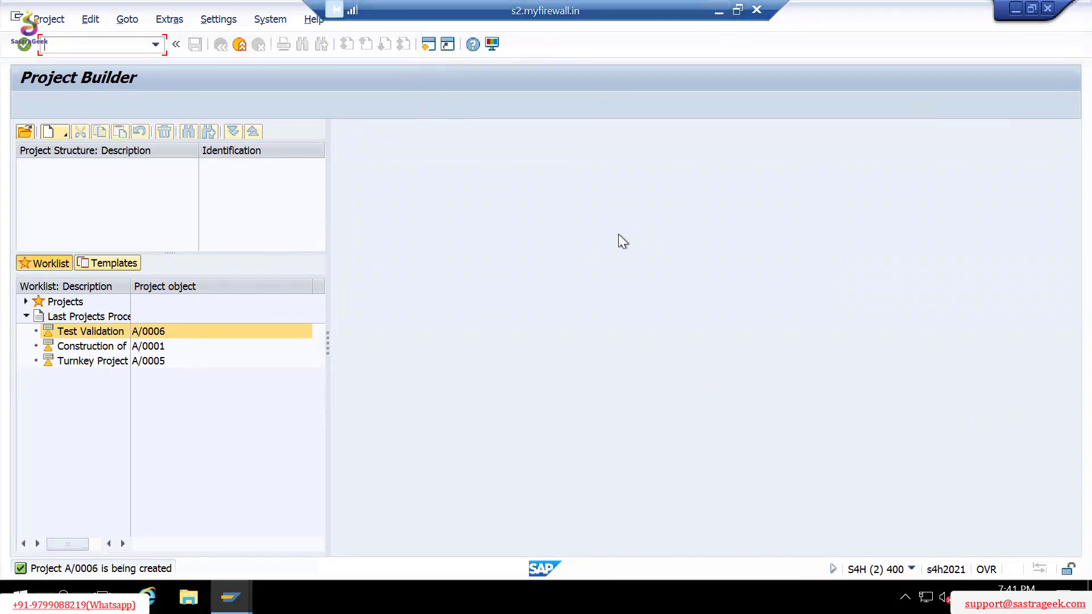
# Examine the Network header and Network activity callup points in the validation overview, with the WBS Element branch collapsed.
pyautogui.hotkey('alt', 'Tab')
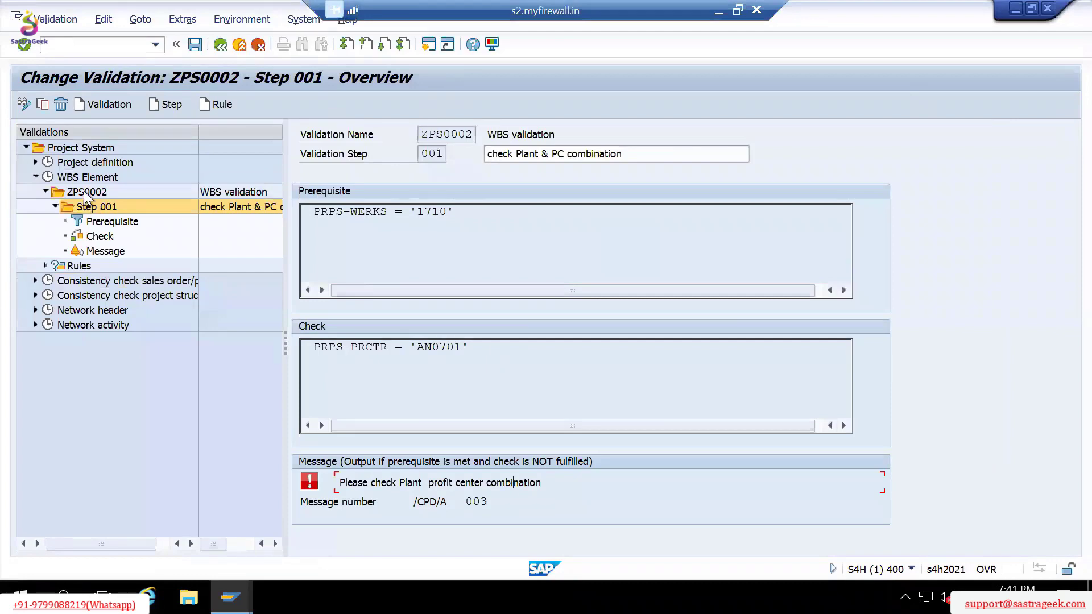
pyautogui.click(35, 177)
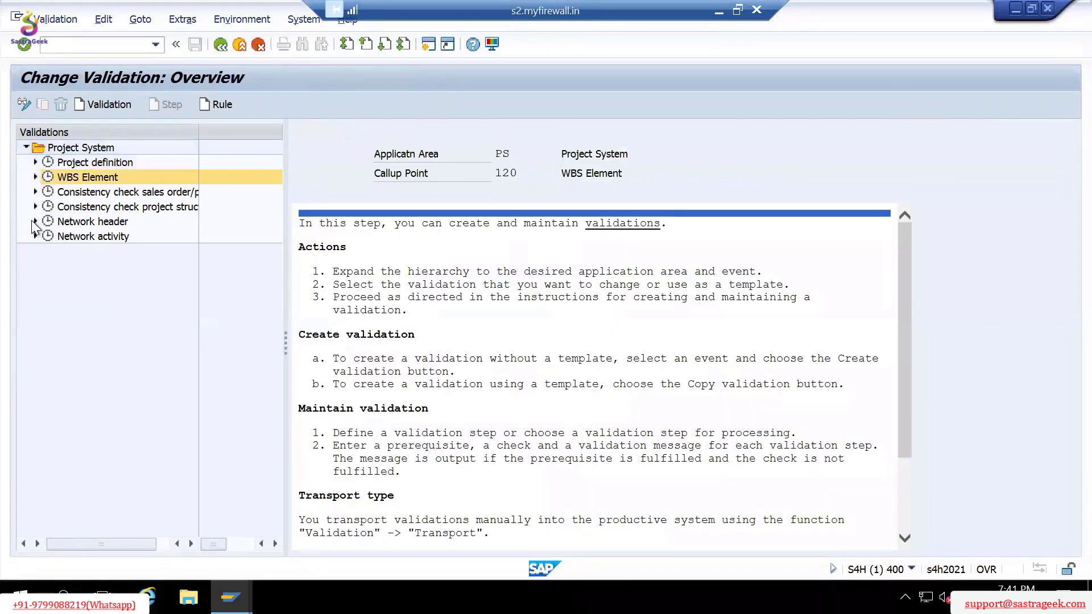
pyautogui.click(35, 222)
pyautogui.click(87, 221)
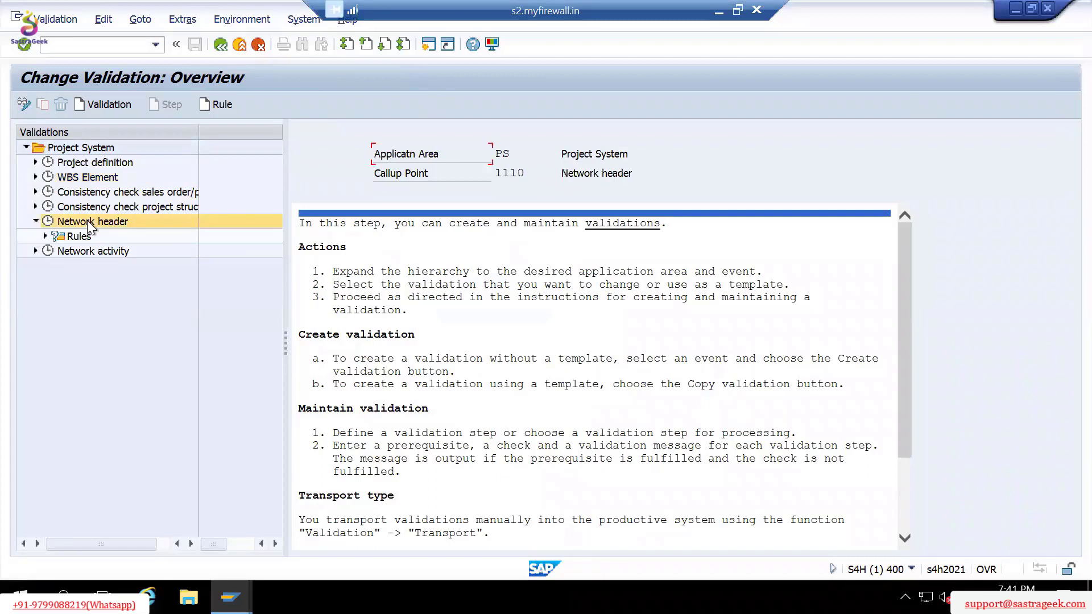
pyautogui.click(34, 251)
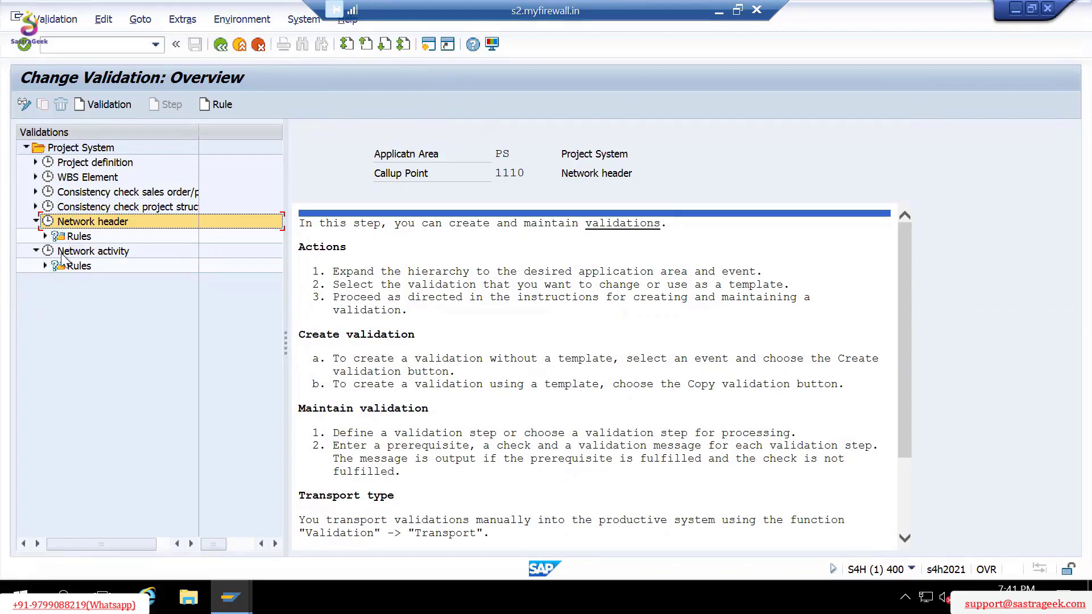
pyautogui.click(124, 377)
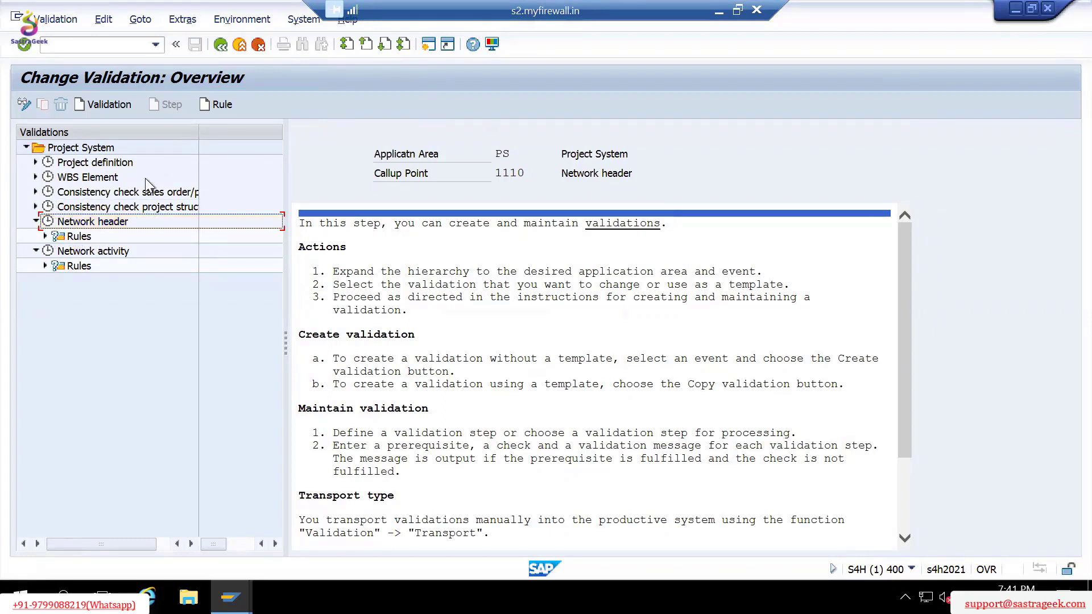
pyautogui.hotkey('alt', 'Tab')
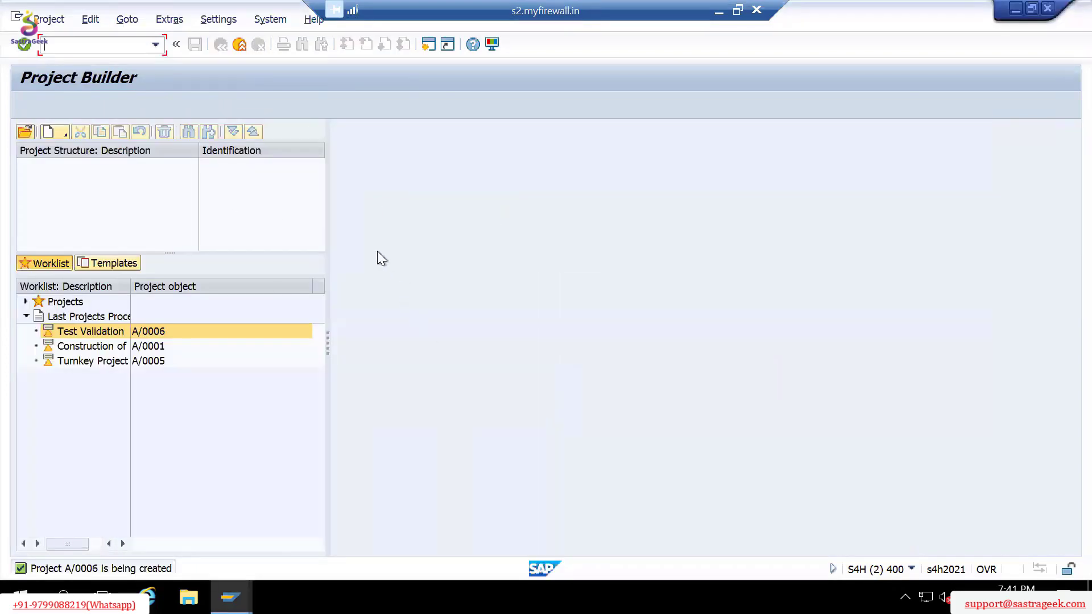
pyautogui.hotkey('alt', 'Tab')
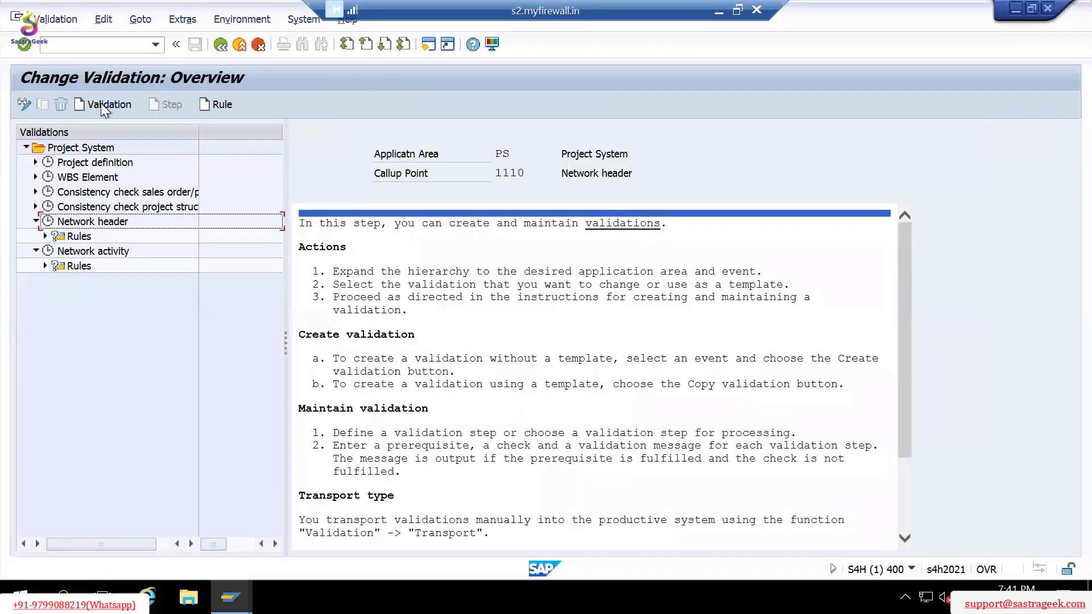
# Leave validation maintenance and open Maintain Substitutions for the Work Breakdown Structure in the IMG.
pyautogui.click(222, 44)
pyautogui.click(223, 47)
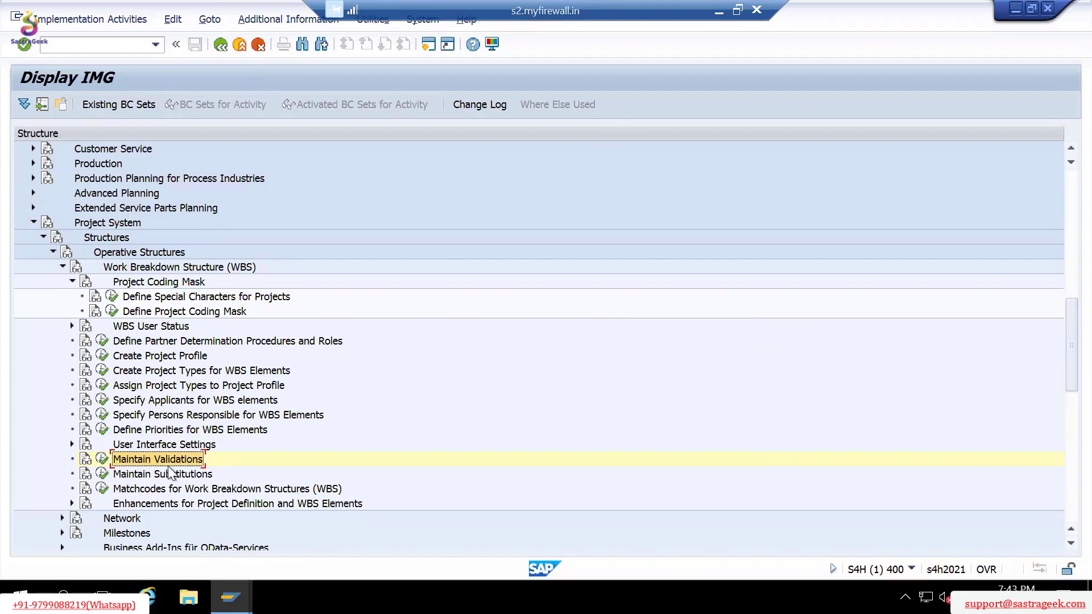
pyautogui.click(162, 475)
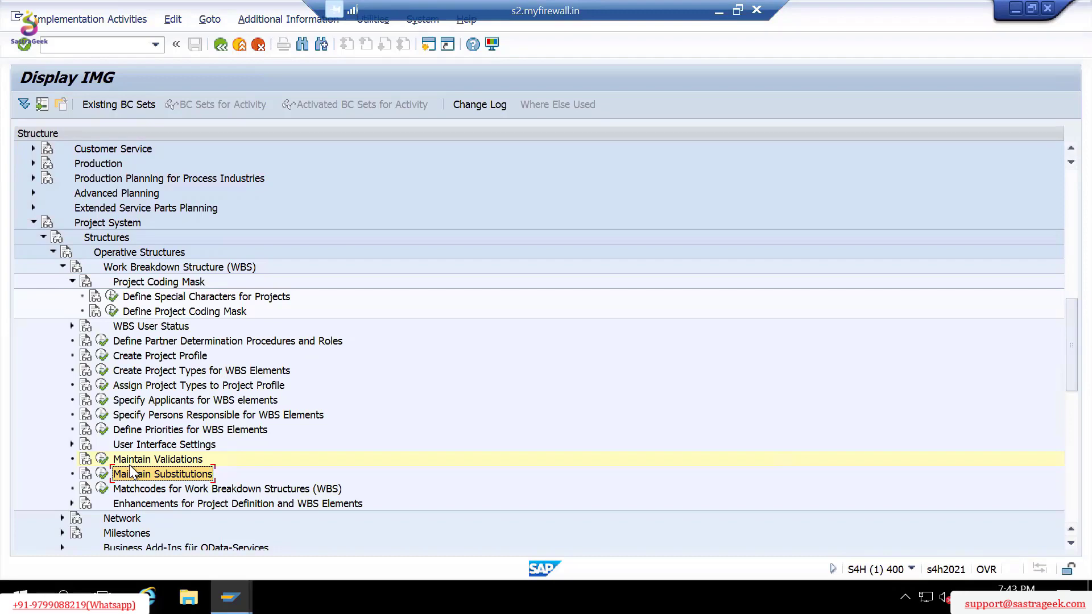
pyautogui.click(102, 474)
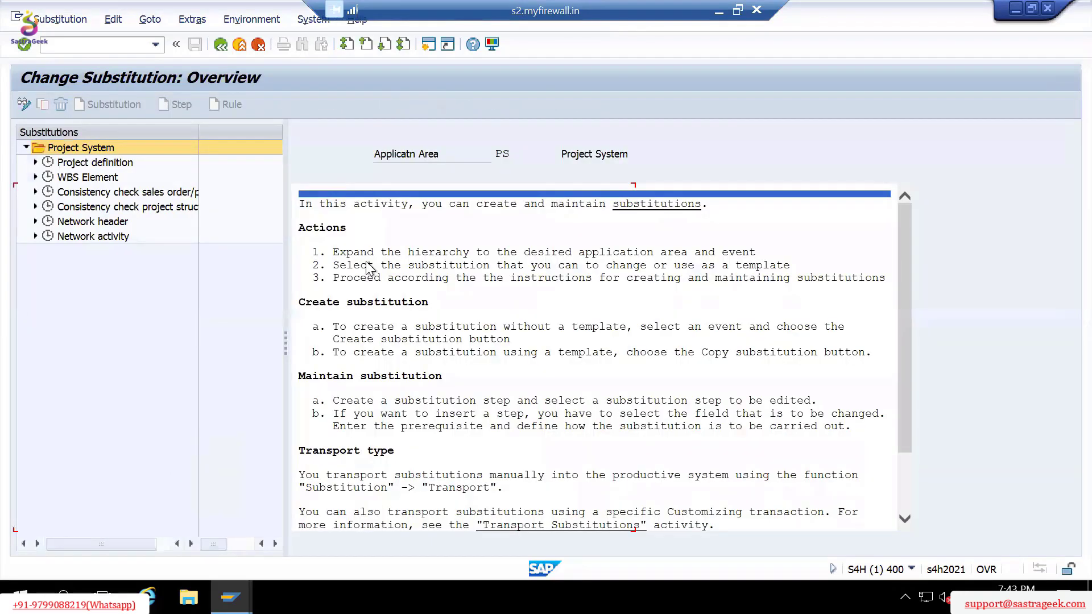
# Create substitution ZPS0003 with the description "Substitution" under the Project definition callup point and save it.
pyautogui.click(35, 163)
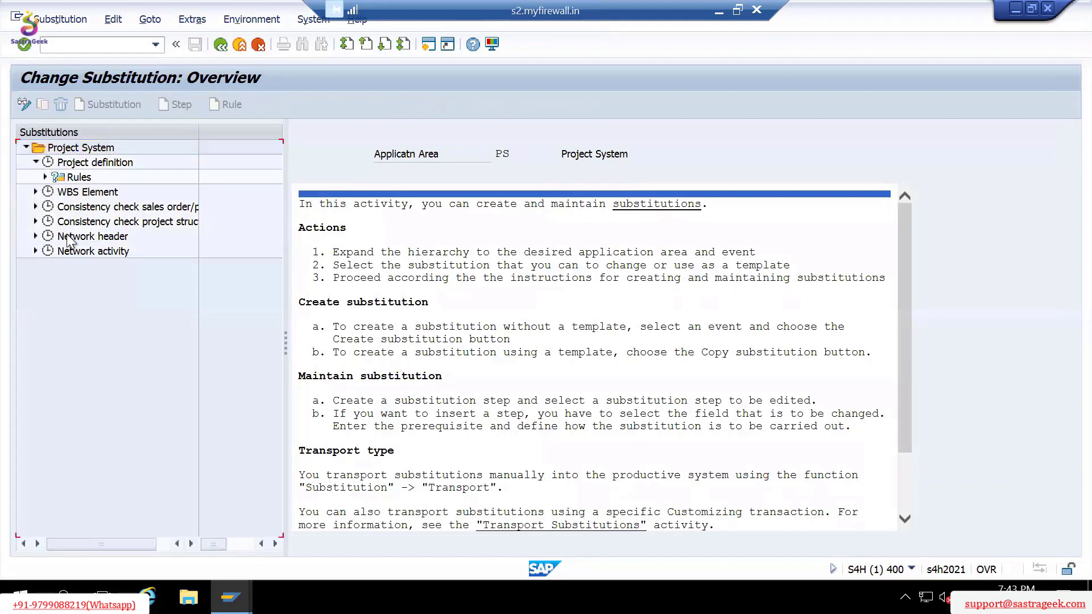
pyautogui.click(73, 165)
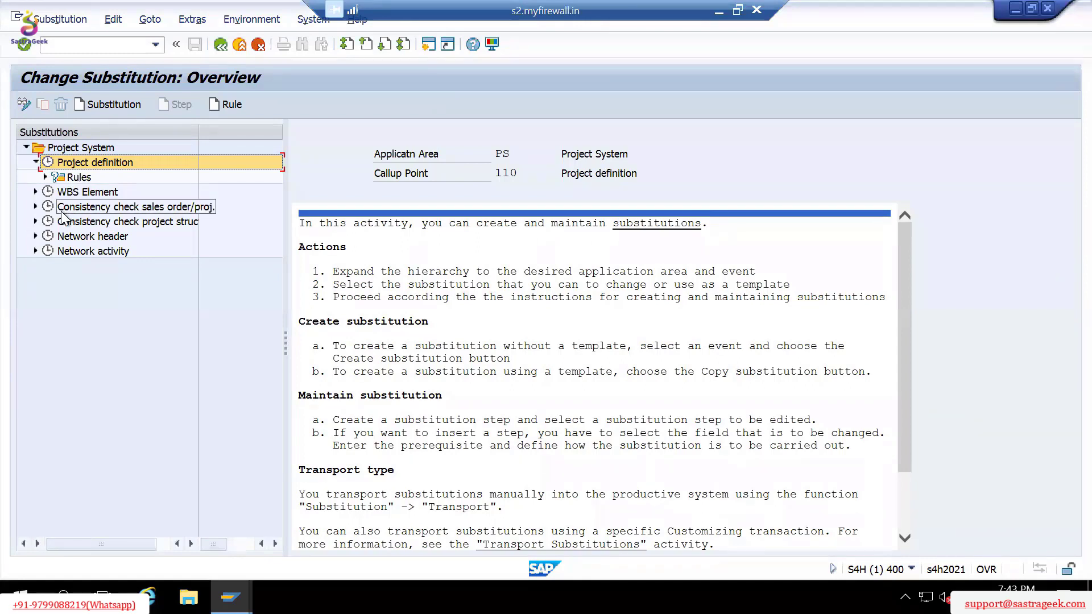
pyautogui.click(99, 104)
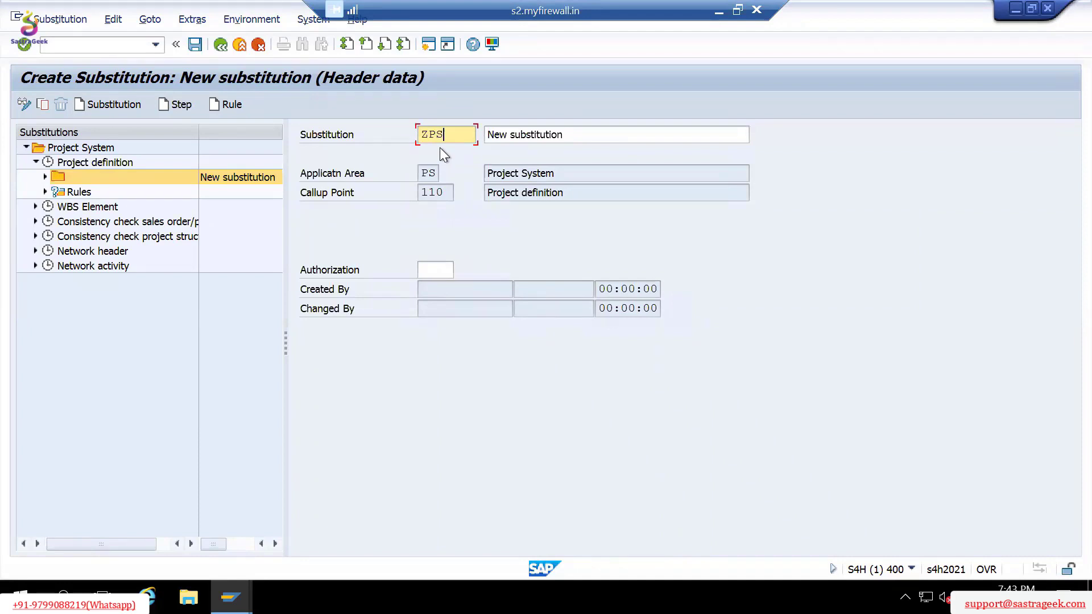
pyautogui.write('ZPS0003')
pyautogui.press('Tab')
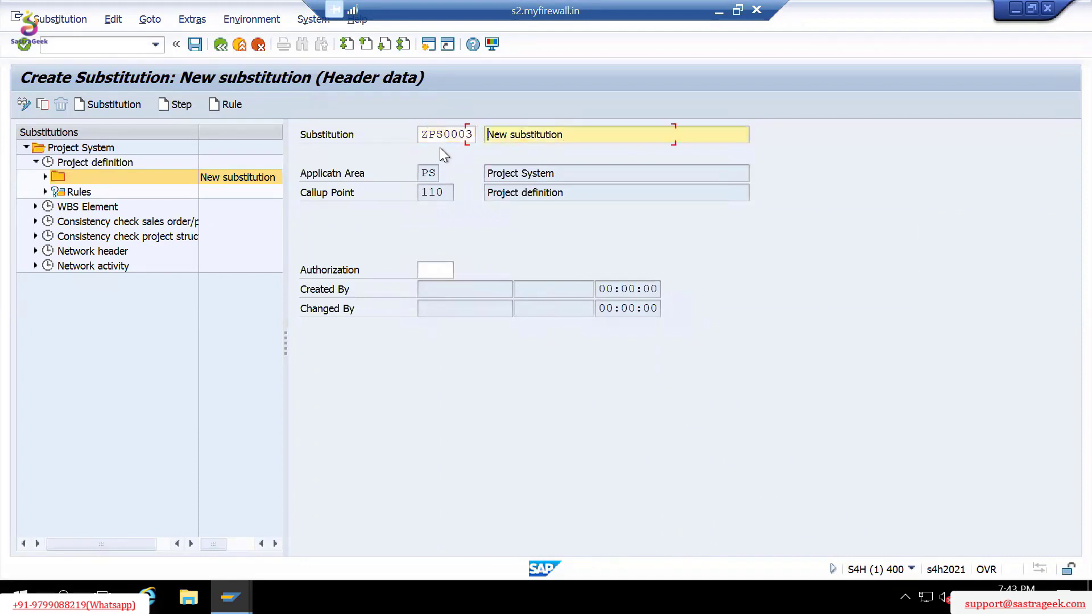
pyautogui.hotkey('shift', 'End')
pyautogui.press('Delete')
pyautogui.write('Substitution')
pyautogui.hotkey('ctrl', 's')
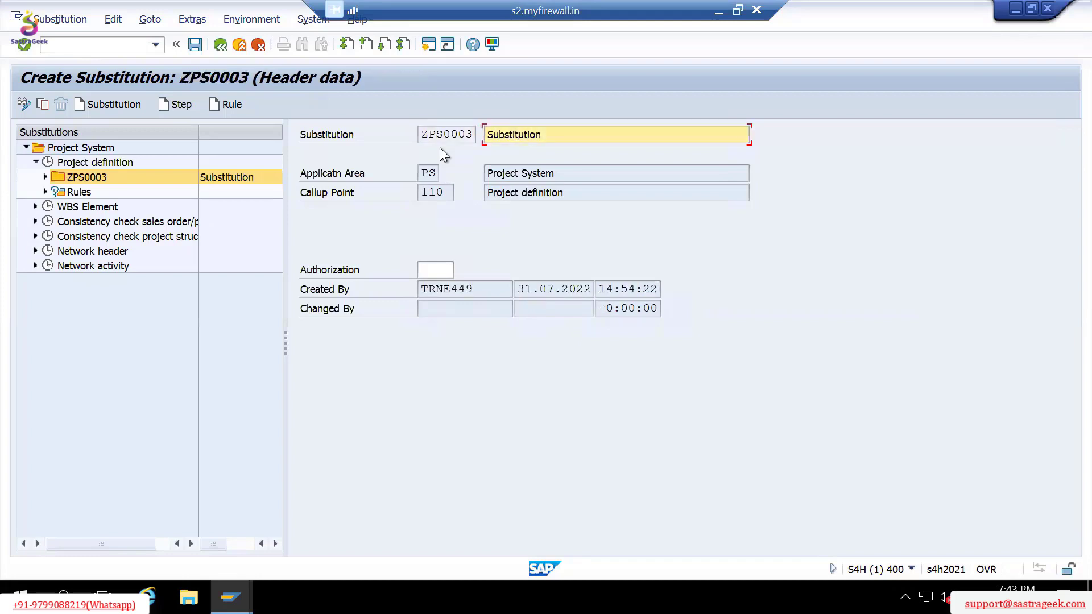
# Start a substitution step under ZPS0003, and open project A/0006 in Project Builder to check its plant and the available responsible persons.
pyautogui.click(175, 107)
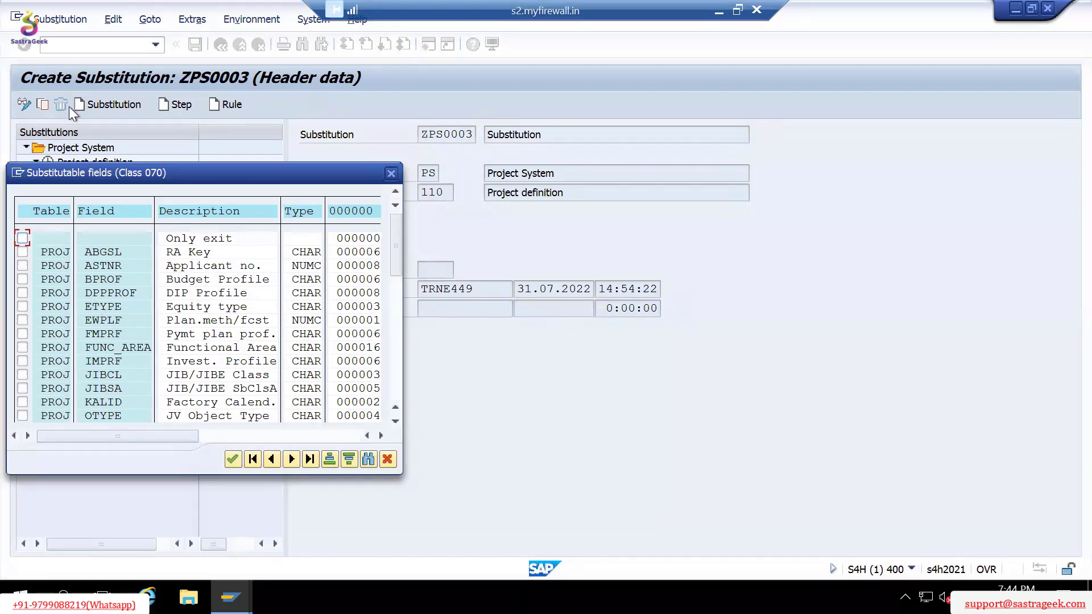
pyautogui.hotkey('alt', 'Tab')
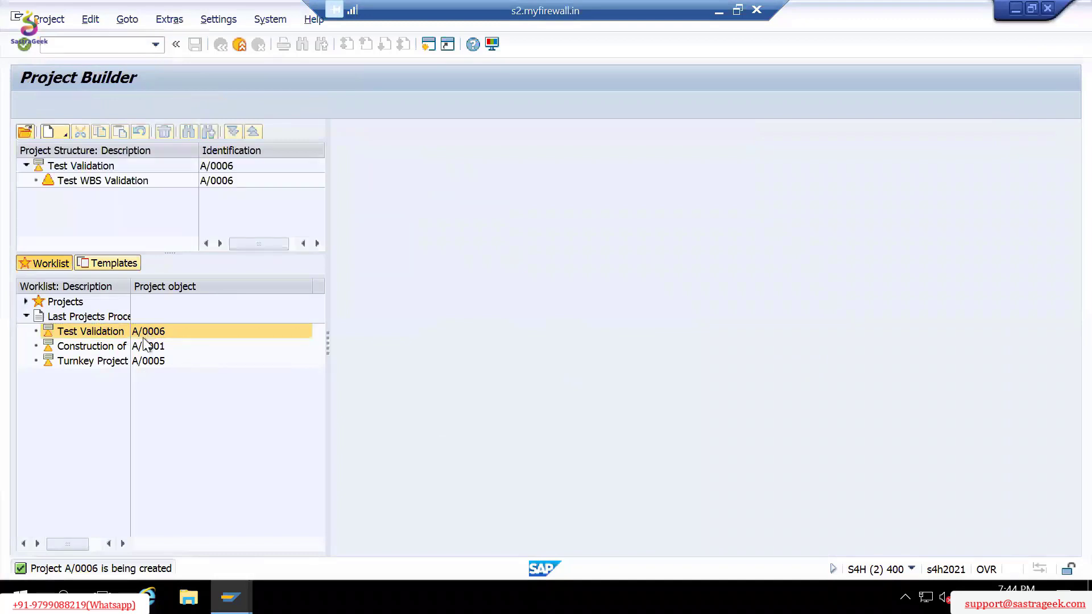
pyautogui.doubleClick(144, 337)
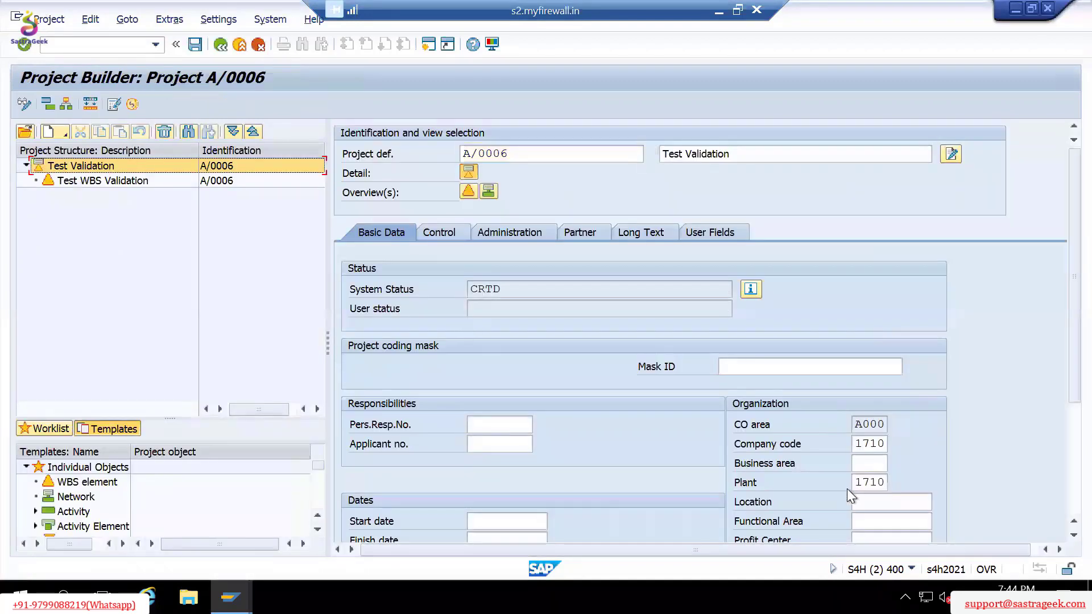
pyautogui.click(853, 482)
pyautogui.moveTo(853, 482); pyautogui.dragTo(888, 482)
pyautogui.click(489, 425)
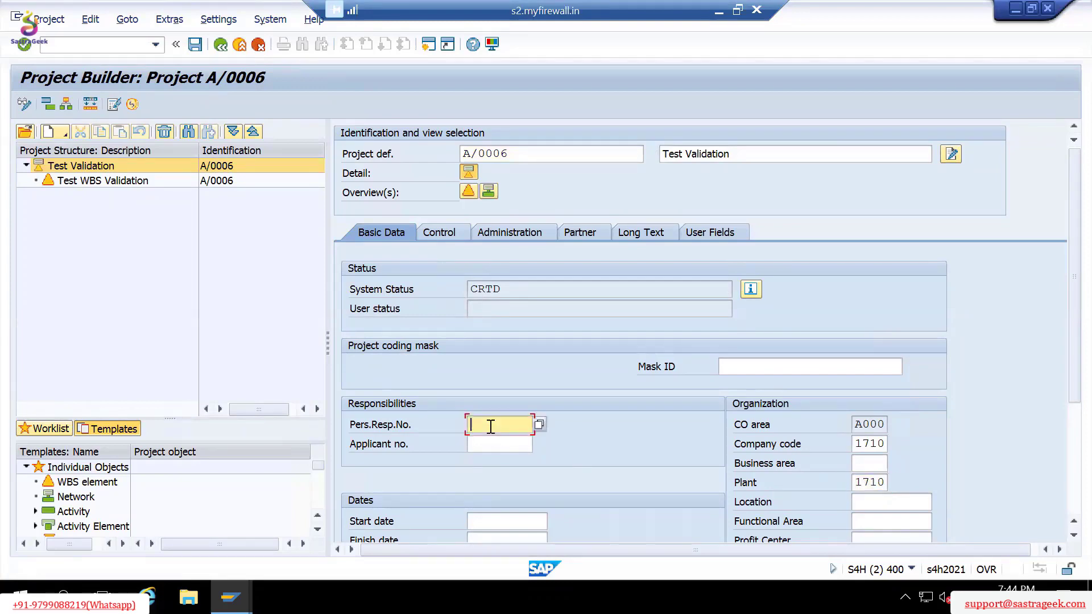
pyautogui.click(539, 425)
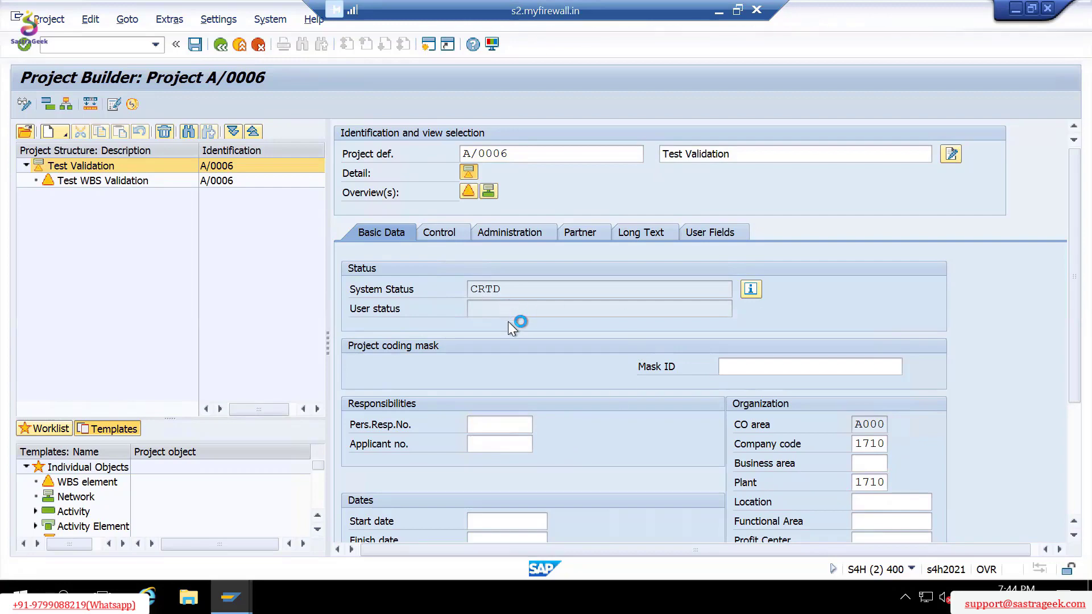
# Switch to the Change Documents session and open the person-responsible maintenance view with transaction OPS6.
pyautogui.hotkey('alt', 'Tab')
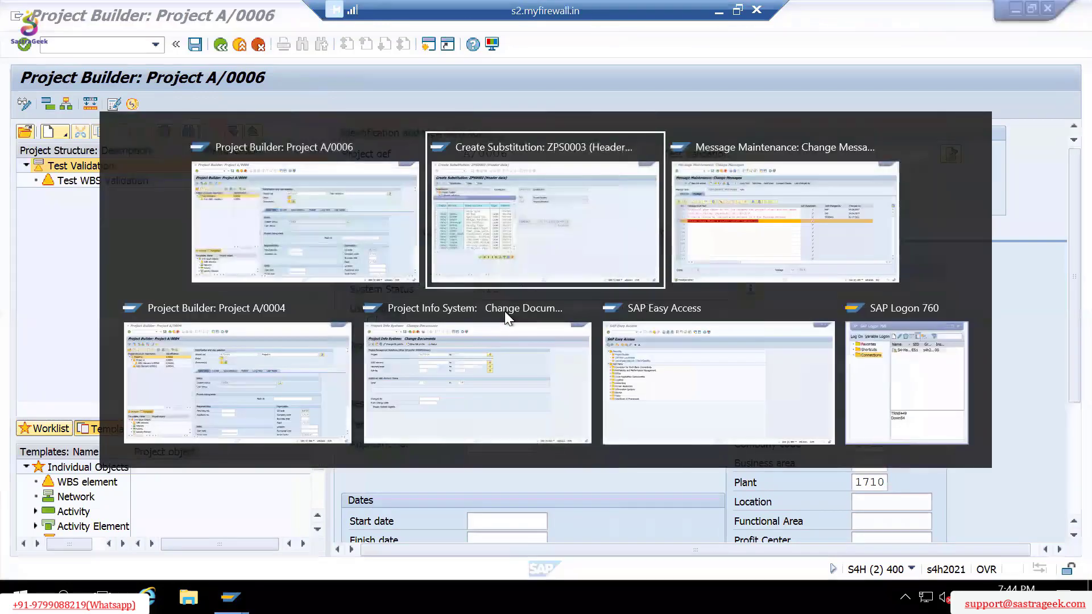
pyautogui.hotkey('alt', 'Tab')
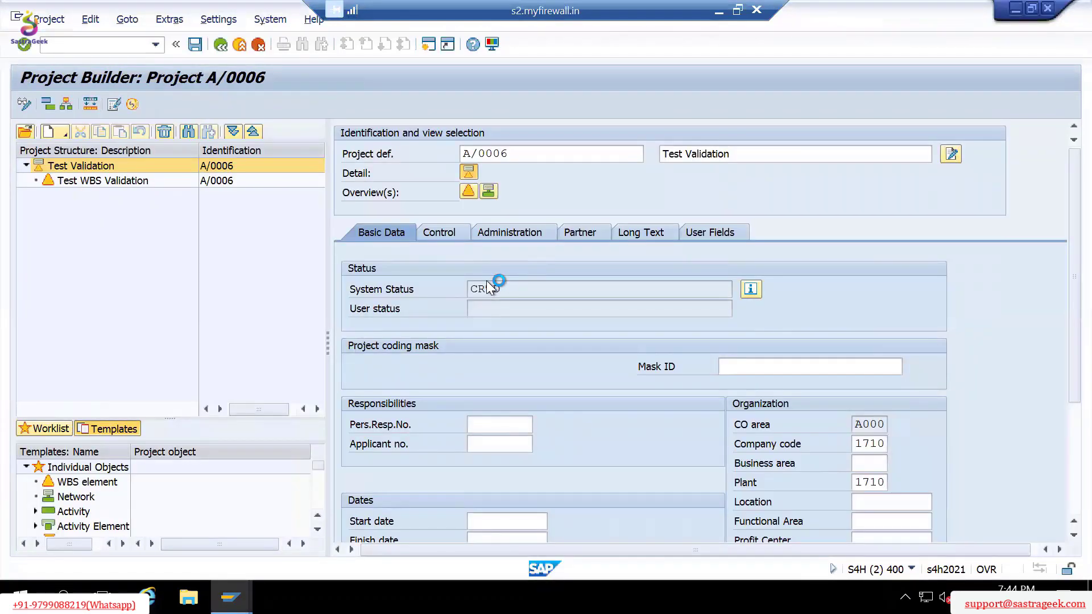
pyautogui.hotkey('alt', 'Tab')
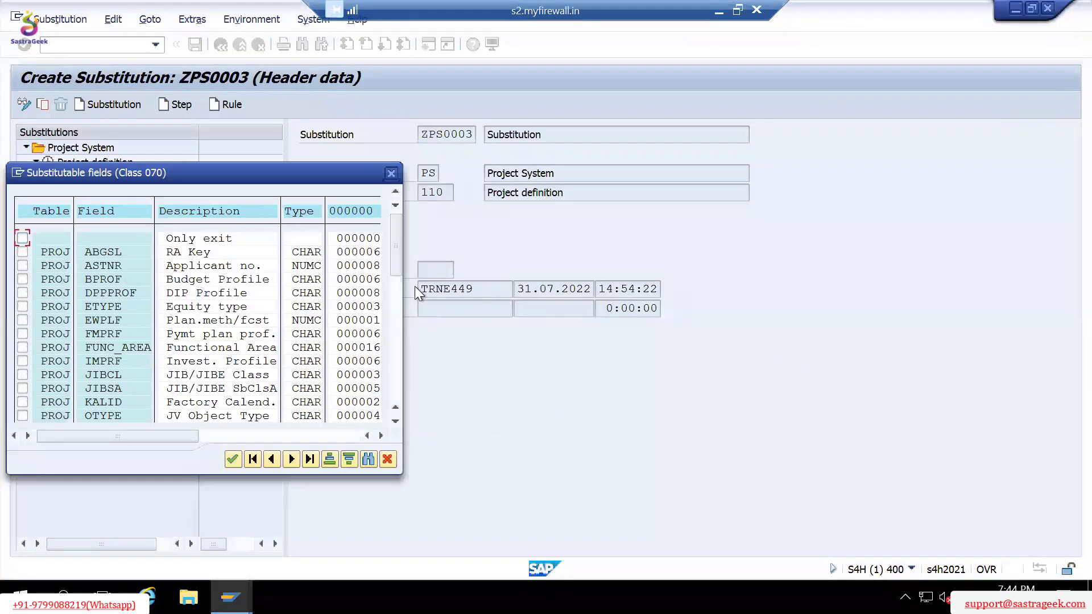
pyautogui.hotkey('alt', 'Tab')
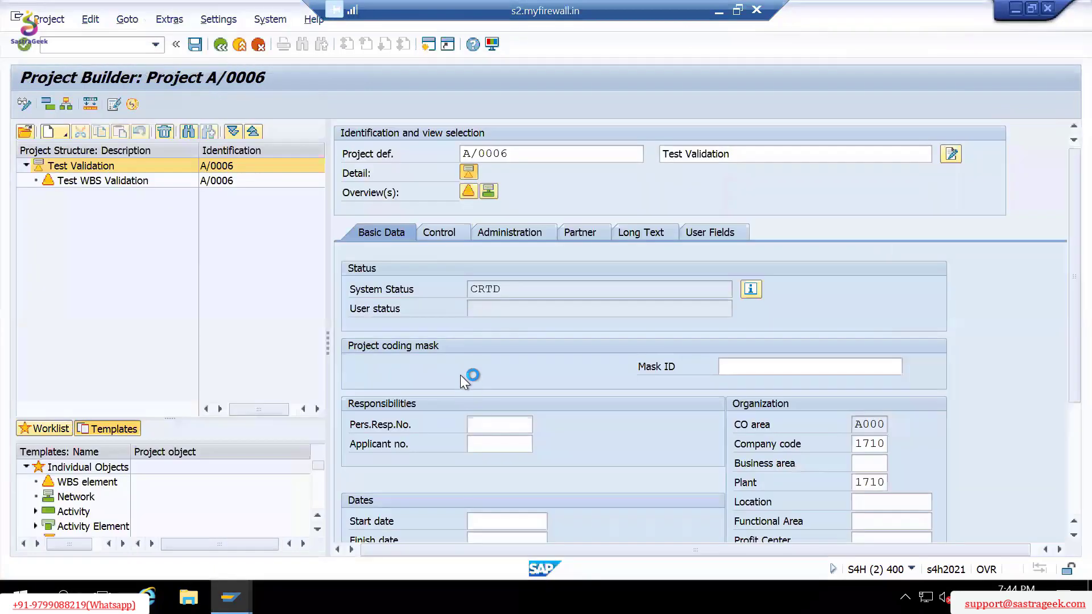
pyautogui.hotkey('alt', 'Tab')
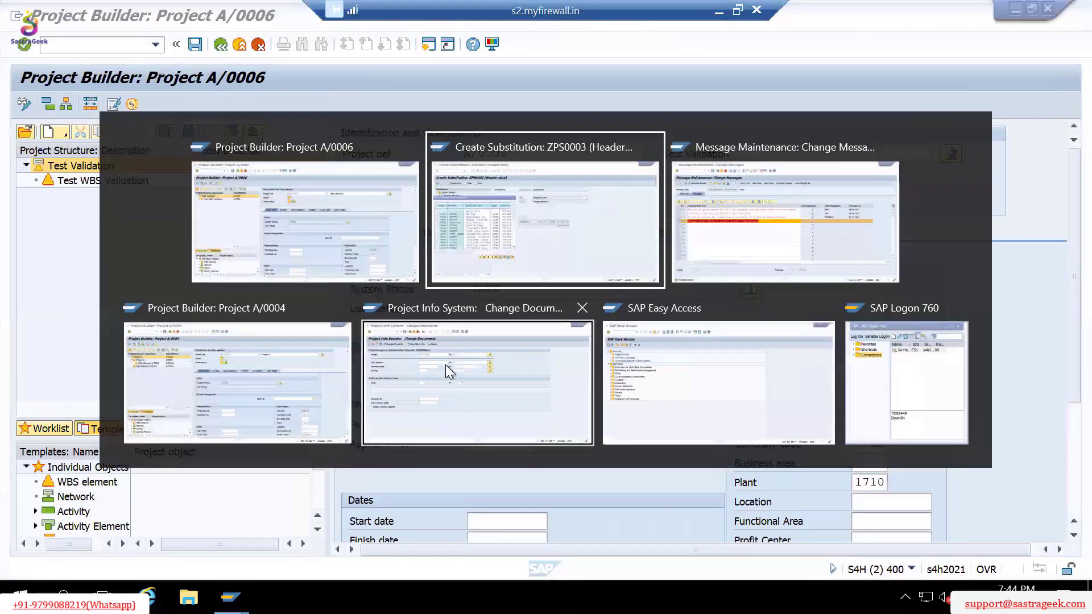
pyautogui.click(445, 363)
pyautogui.click(57, 19)
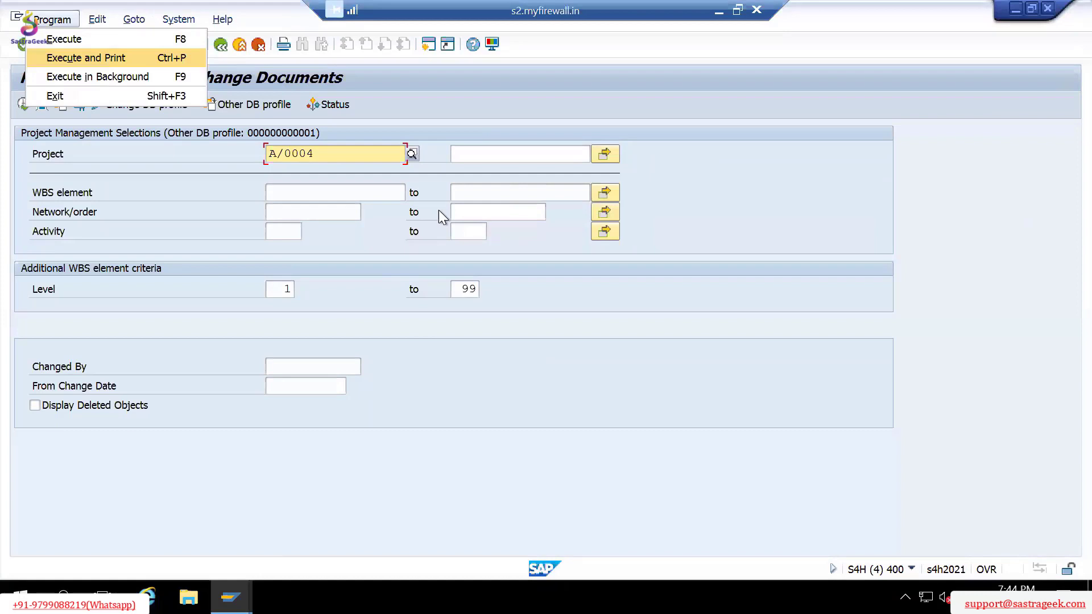
pyautogui.click(478, 94)
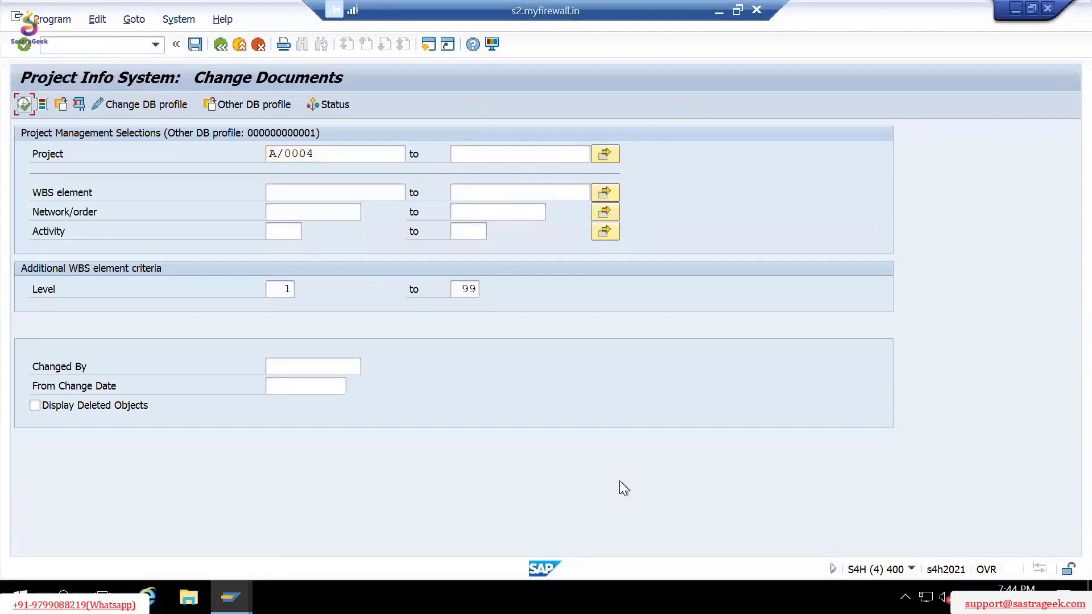
pyautogui.click(85, 45)
pyautogui.write('/nops6')
pyautogui.press('Return')
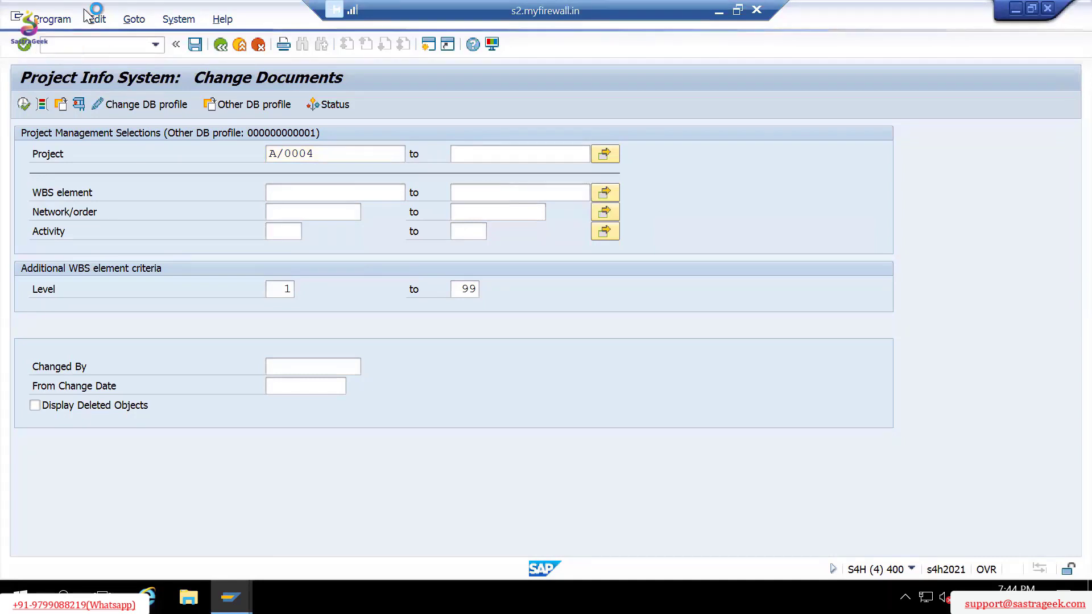
# Copy person-responsible entry 1 as number 3 and replace the copied name with the new responsible person's name.
pyautogui.click(26, 152)
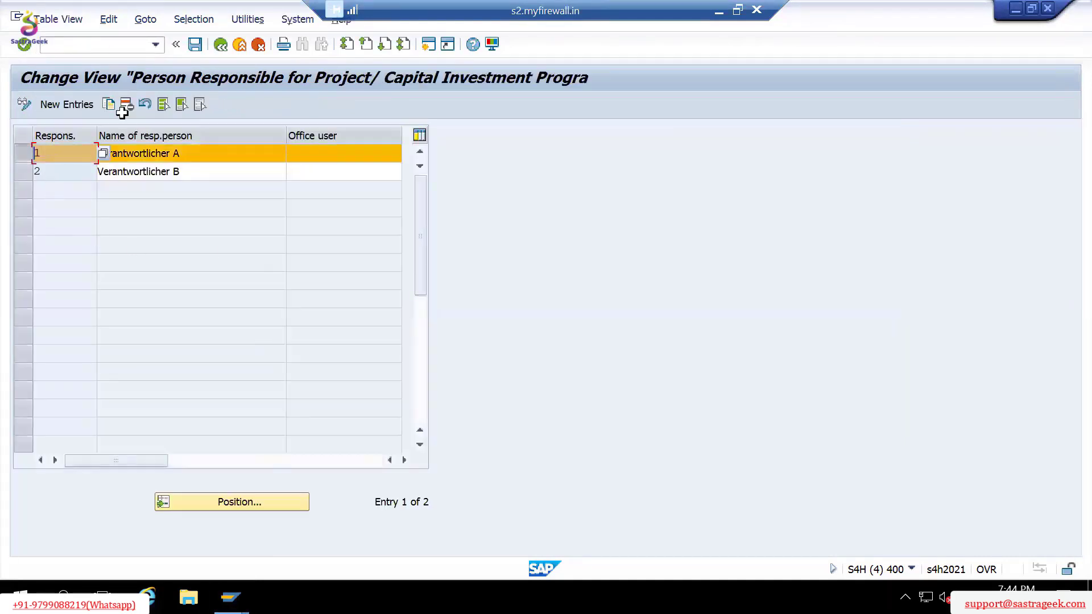
pyautogui.click(109, 105)
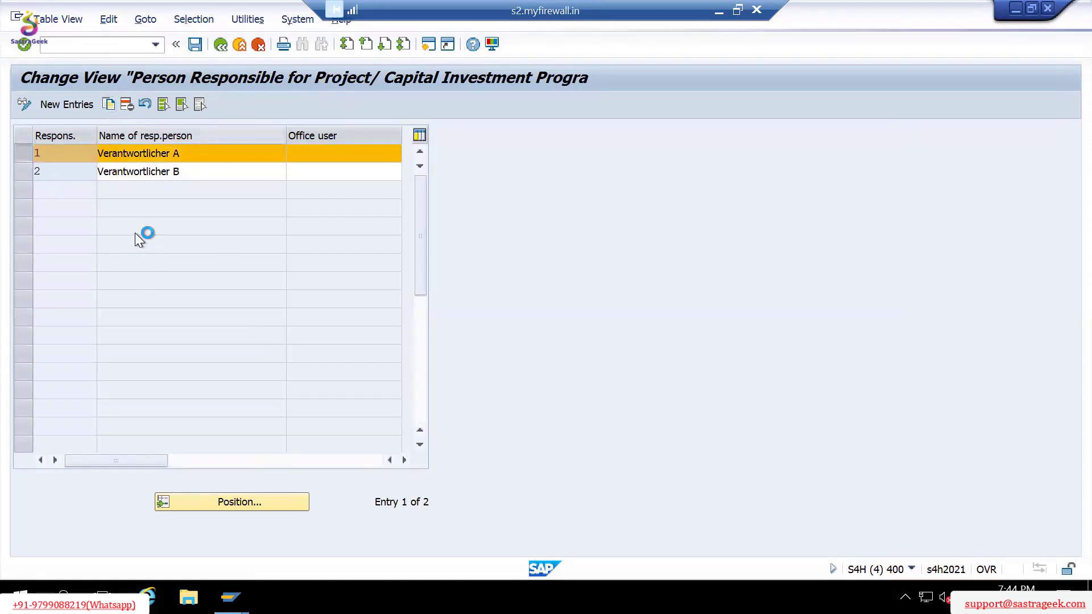
pyautogui.write('3')
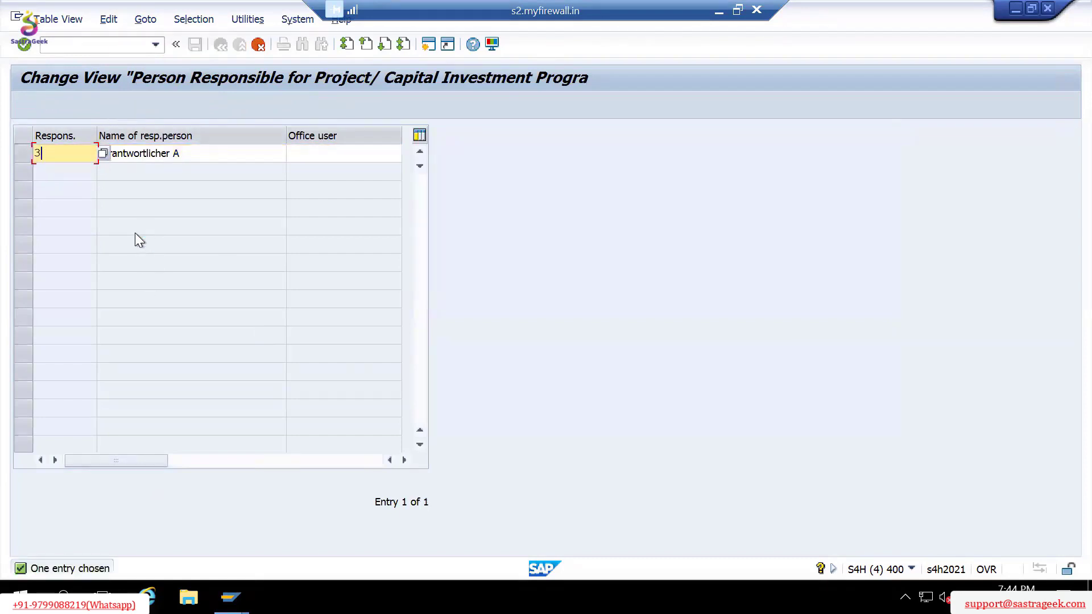
pyautogui.press('Tab')
pyautogui.press('Delete')
pyautogui.press('BackSpace')
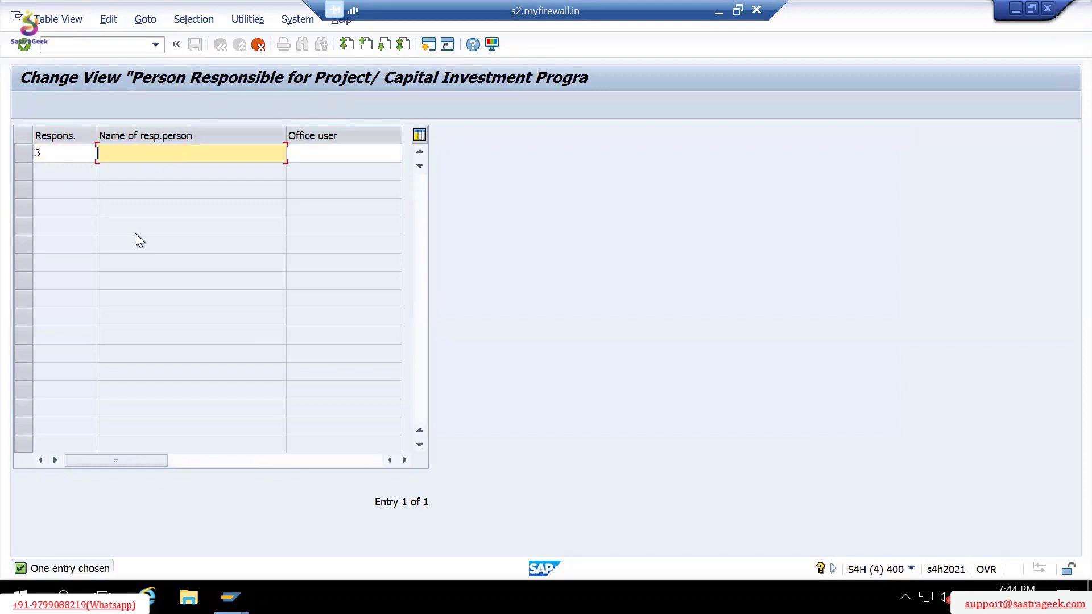
pyautogui.write('Robart')
pyautogui.press('BackSpace')
pyautogui.press('BackSpace')
pyautogui.press('BackSpace')
pyautogui.write('ert')
# Look up the logon user in the system information, enter the office user ID for entry 3 and confirm the copy.
pyautogui.press('Tab')
pyautogui.write('PM')
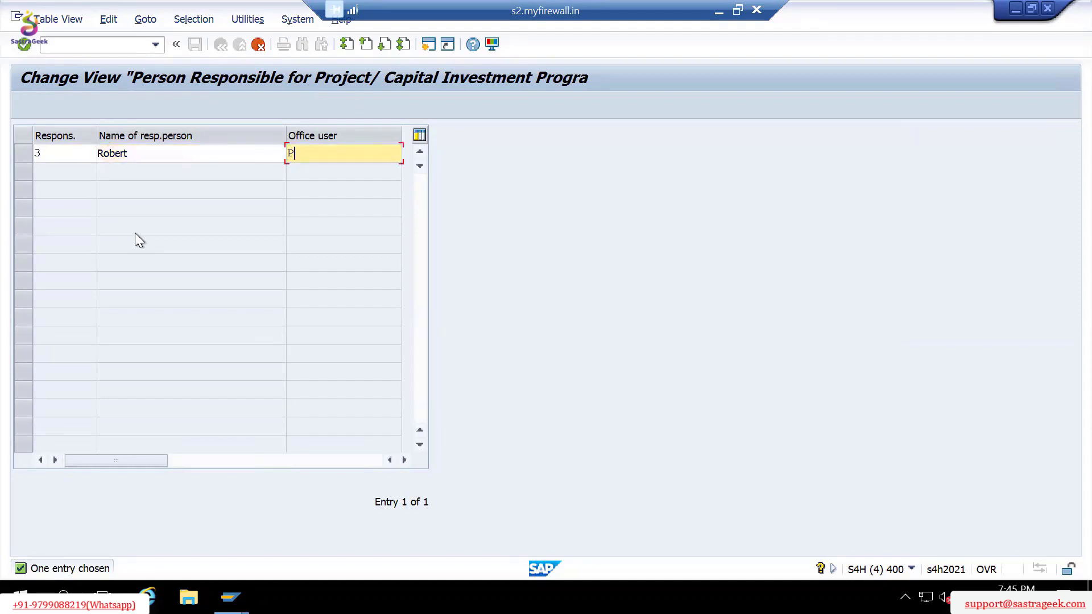
pyautogui.press('BackSpace')
pyautogui.press('BackSpace')
pyautogui.click(912, 569)
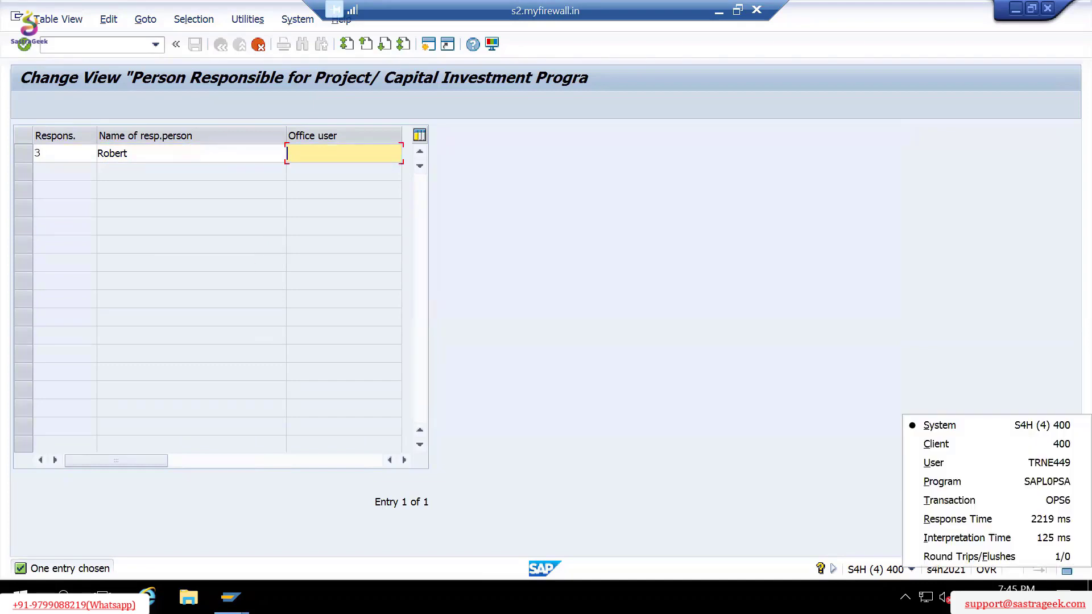
pyautogui.click(921, 558)
pyautogui.click(911, 569)
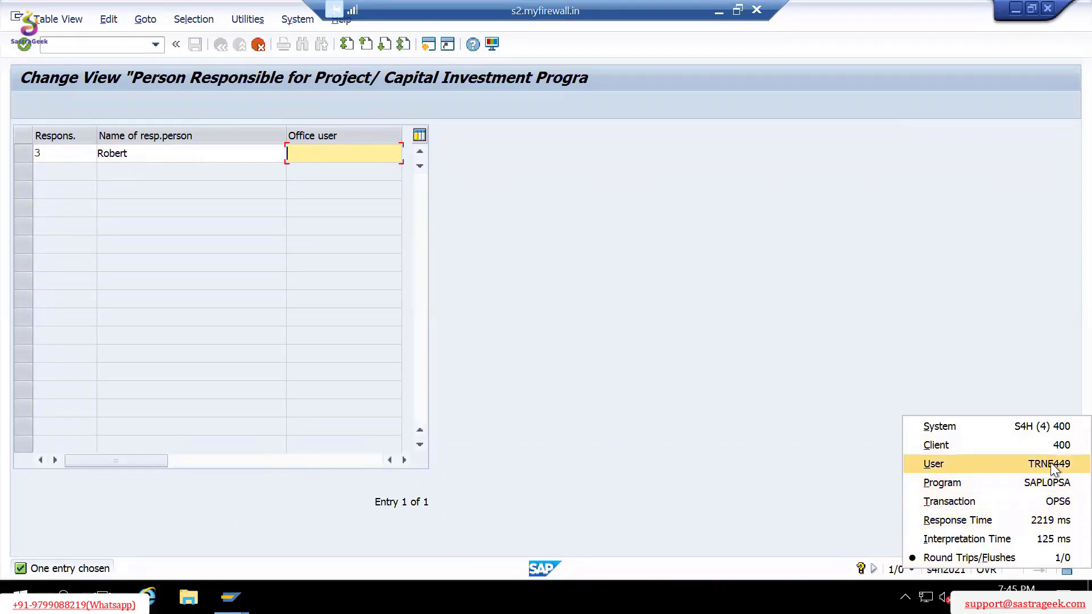
pyautogui.click(301, 157)
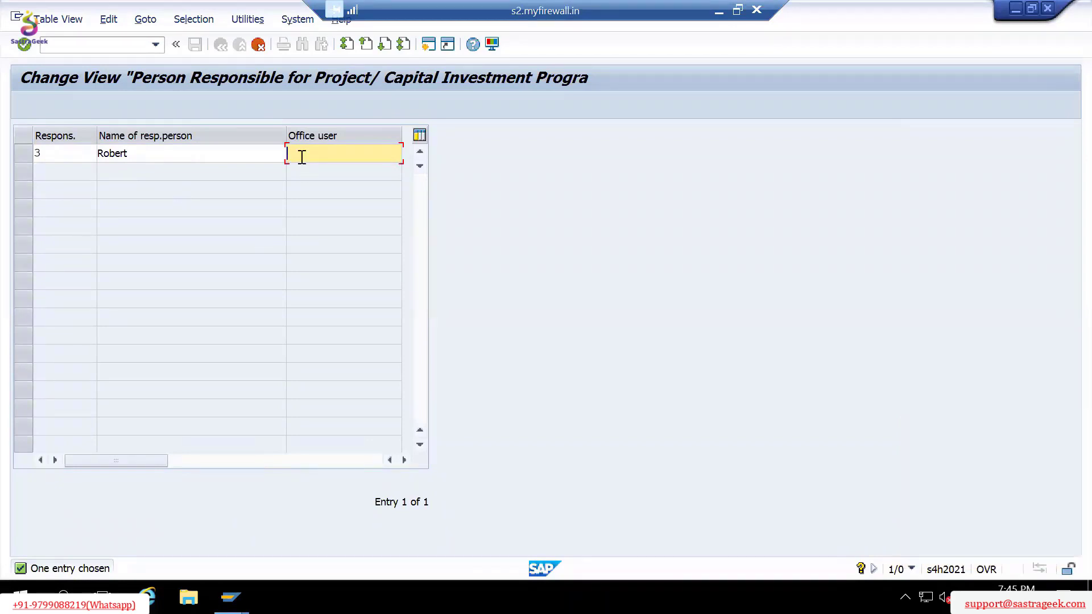
pyautogui.write('TRNE445')
pyautogui.press('Return')
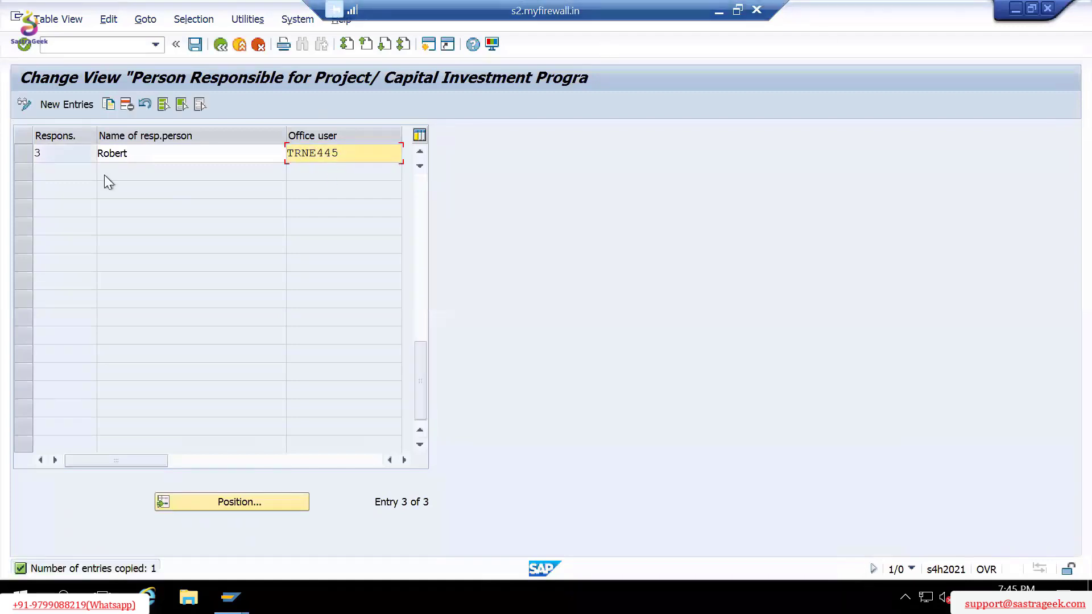
# Review entry 3 and save the person-responsible table to customizing request S4HK901094.
pyautogui.moveTo(46, 152); pyautogui.dragTo(26, 154)
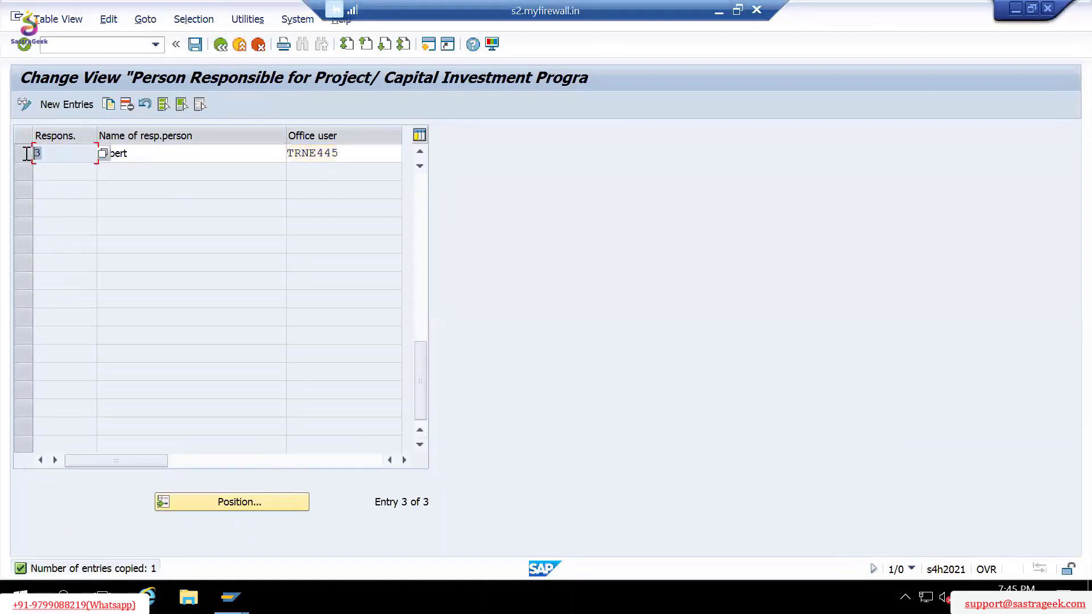
pyautogui.click(142, 155)
pyautogui.moveTo(142, 156); pyautogui.dragTo(87, 156)
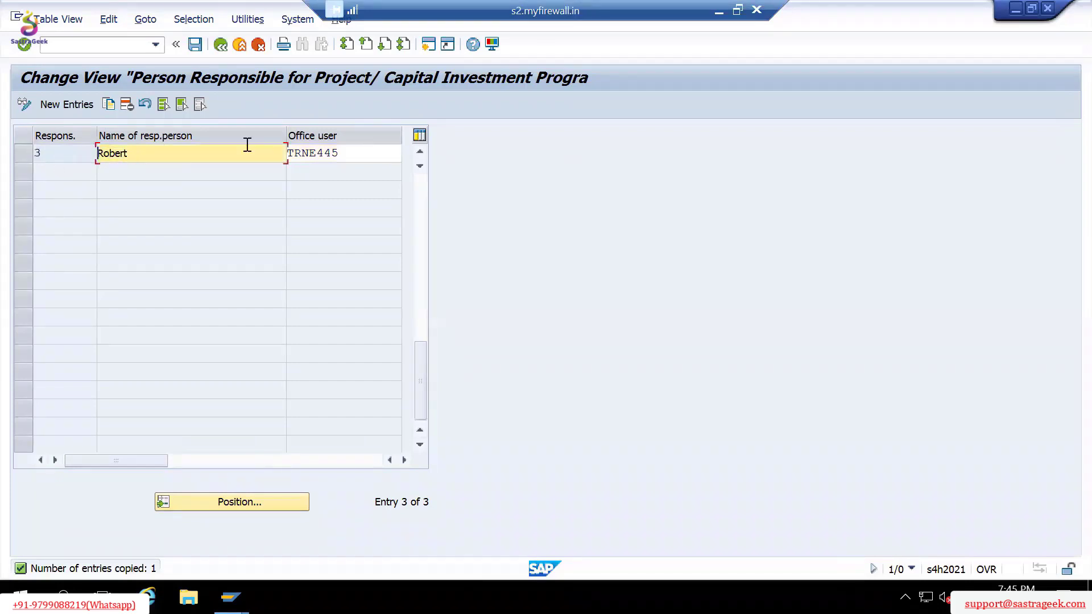
pyautogui.moveTo(351, 155); pyautogui.dragTo(282, 159)
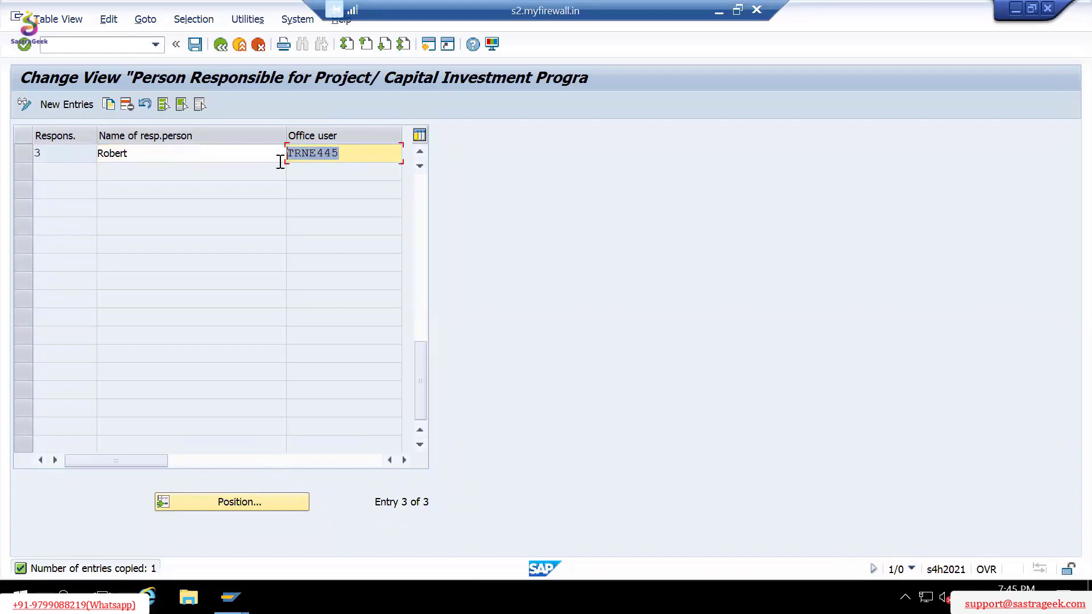
pyautogui.click(283, 160)
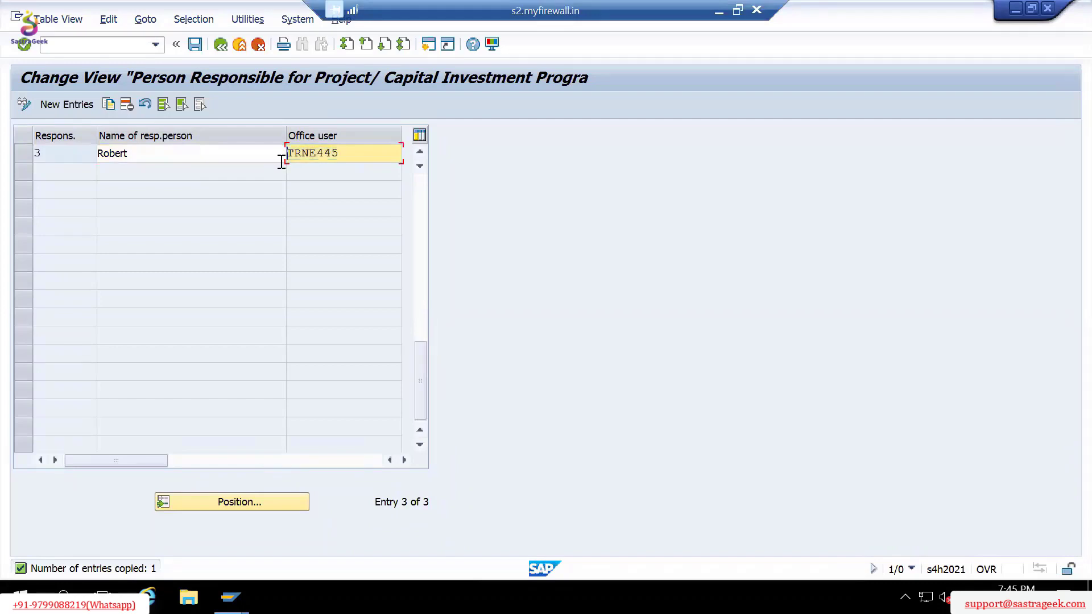
pyautogui.click(194, 45)
pyautogui.click(354, 291)
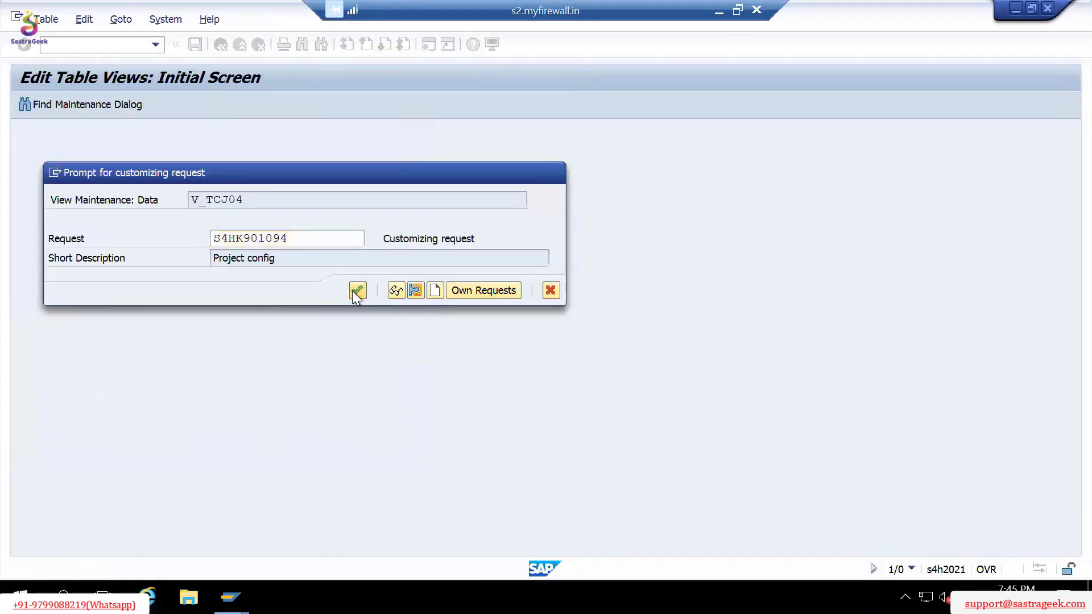
# Compare the Plant and Pers.Resp.No. fields of project A/0006 with person-responsible entry 3.
pyautogui.hotkey('alt', 'Tab')
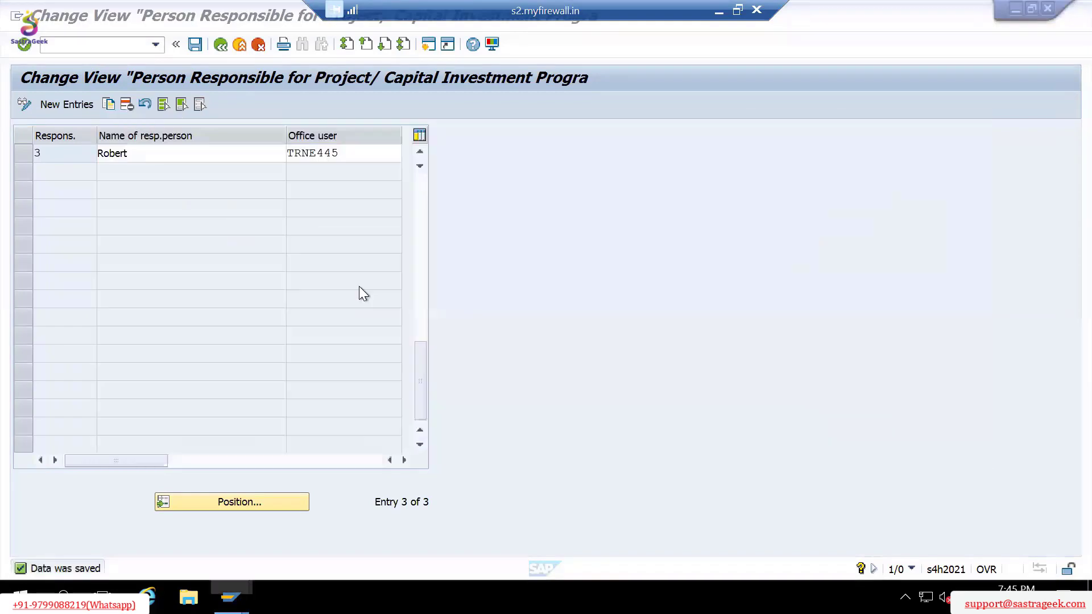
pyautogui.press('Escape')
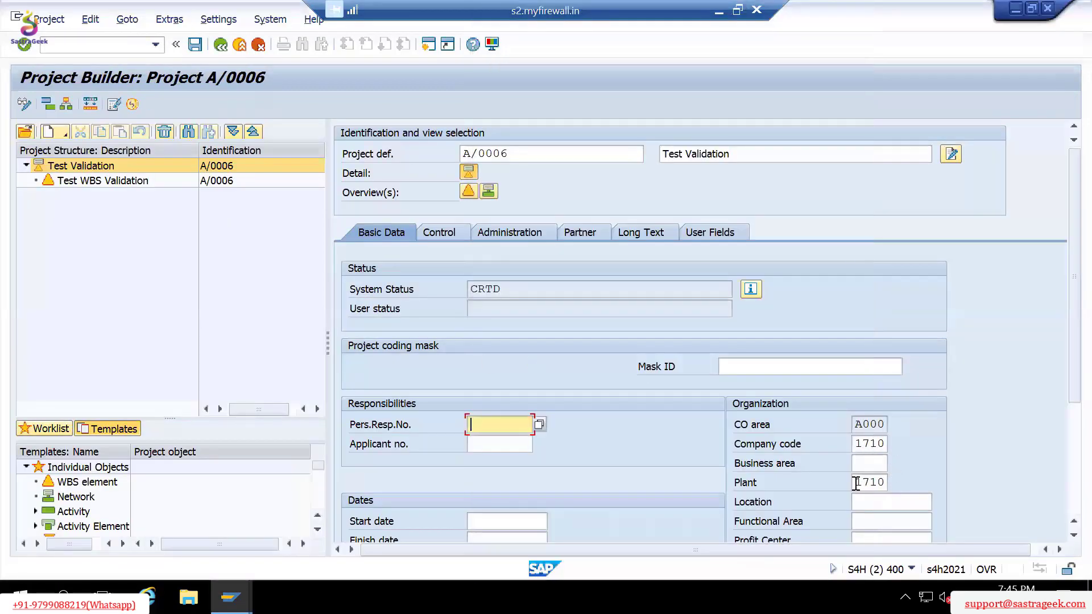
pyautogui.moveTo(854, 482); pyautogui.dragTo(888, 482)
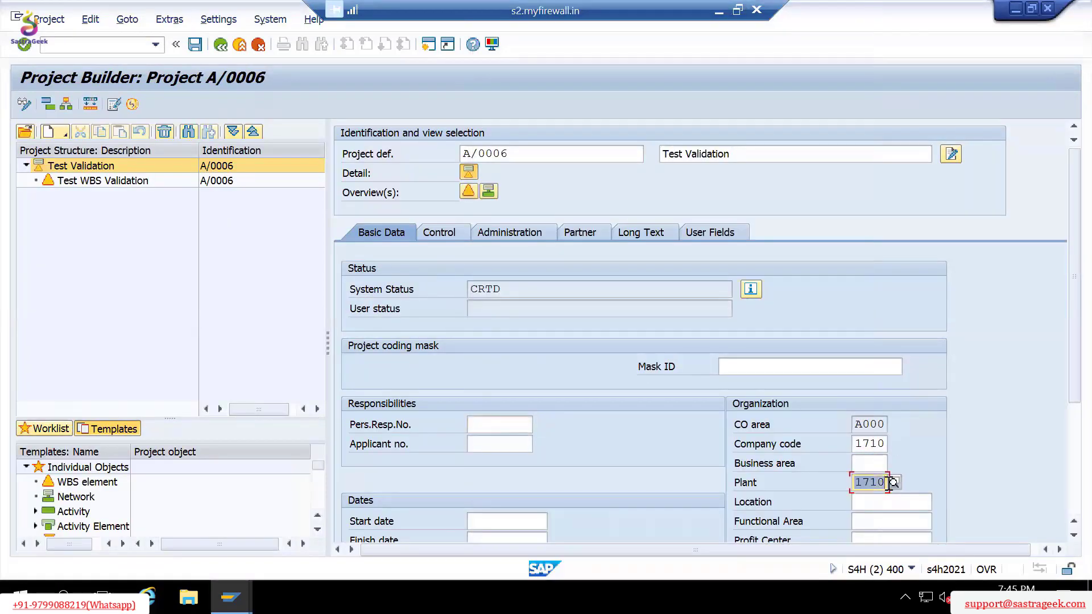
pyautogui.click(889, 482)
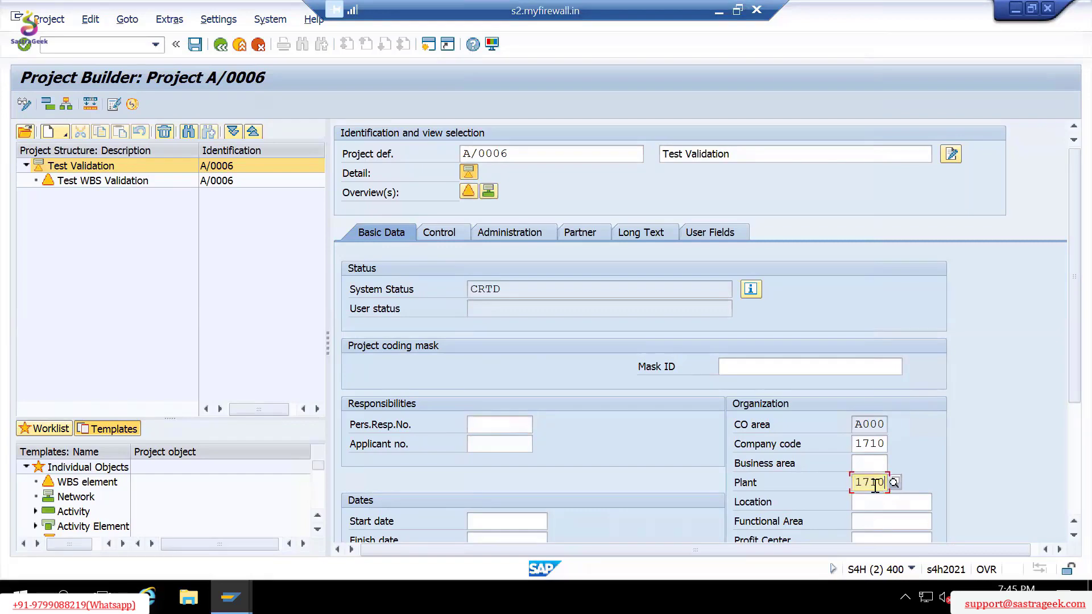
pyautogui.click(489, 424)
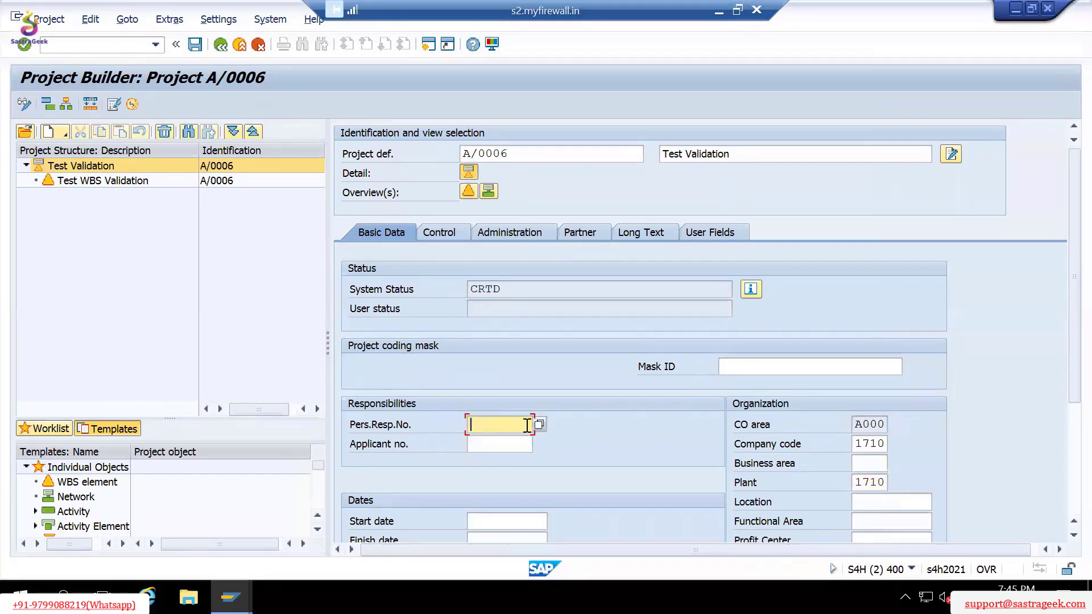
pyautogui.hotkey('alt', 'Tab')
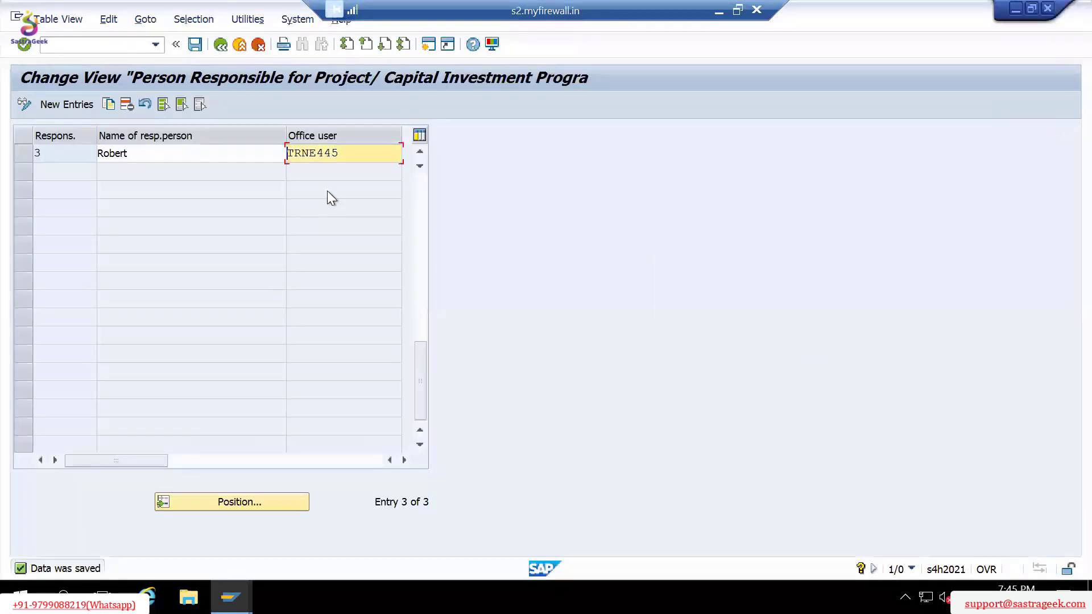
pyautogui.click(45, 154)
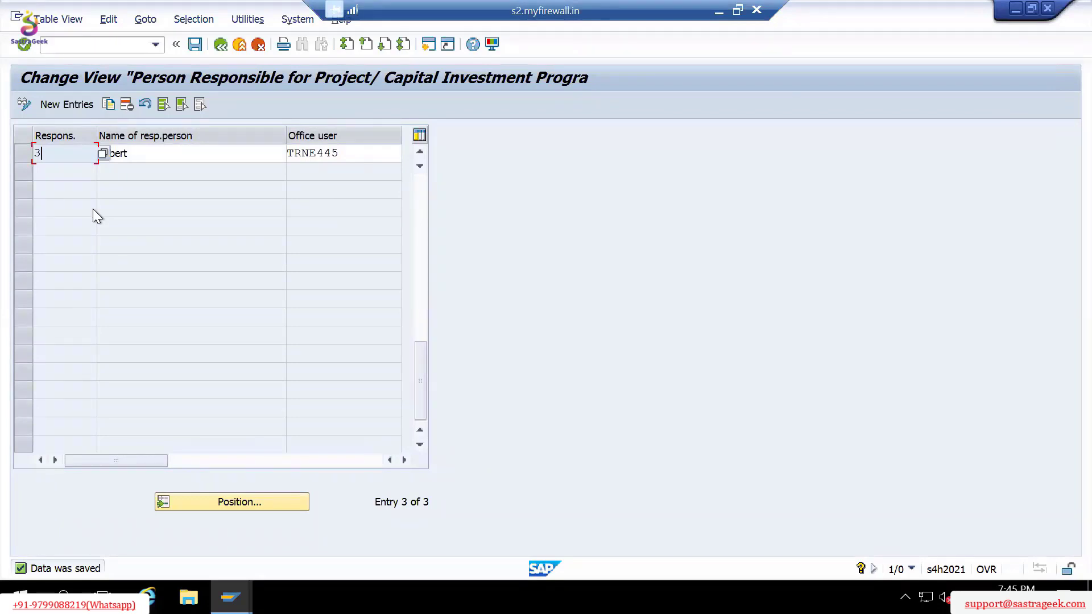
pyautogui.hotkey('alt', 'Tab')
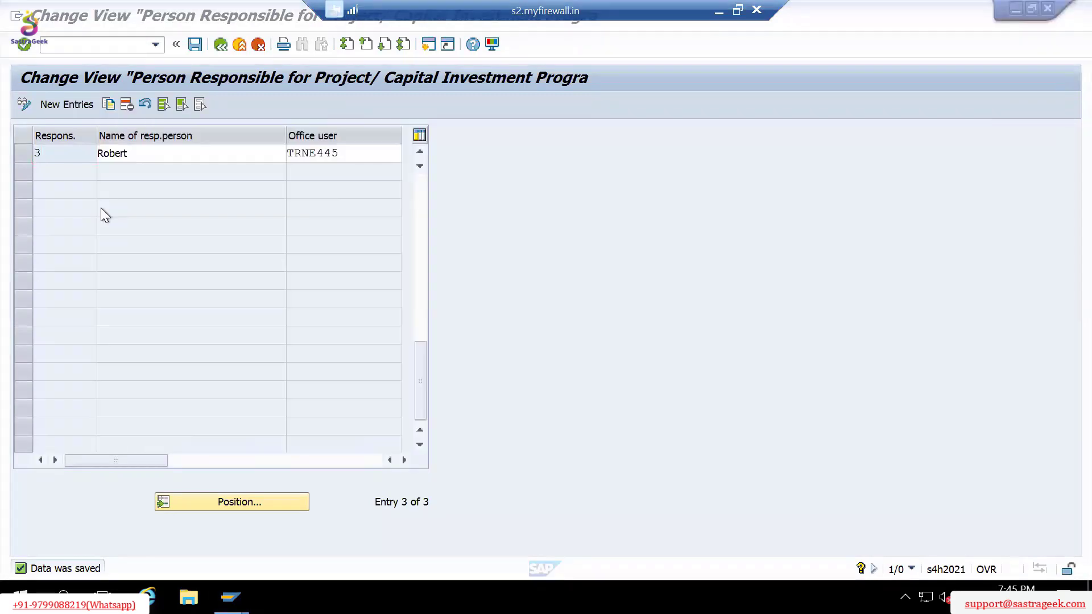
# Return to the substitutable fields of substitution ZPS0003, search for "no" and jump to the Pers.Resp.No. field PROJ-VERNR.
pyautogui.hotkey('alt', 'Tab')
pyautogui.hotkey('alt', 'Tab')
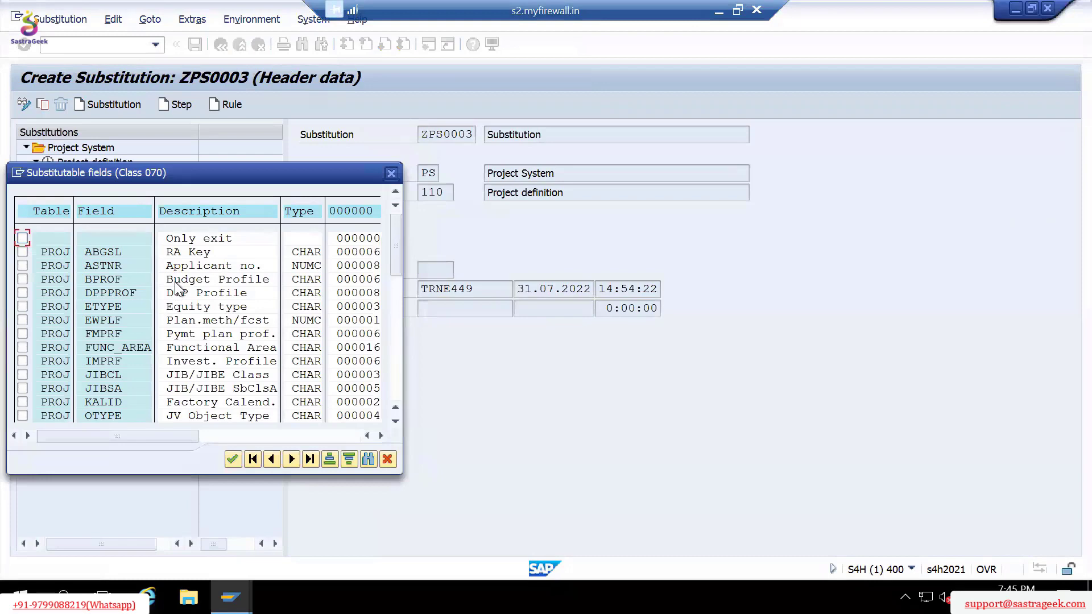
pyautogui.hotkey('ctrl', 'f')
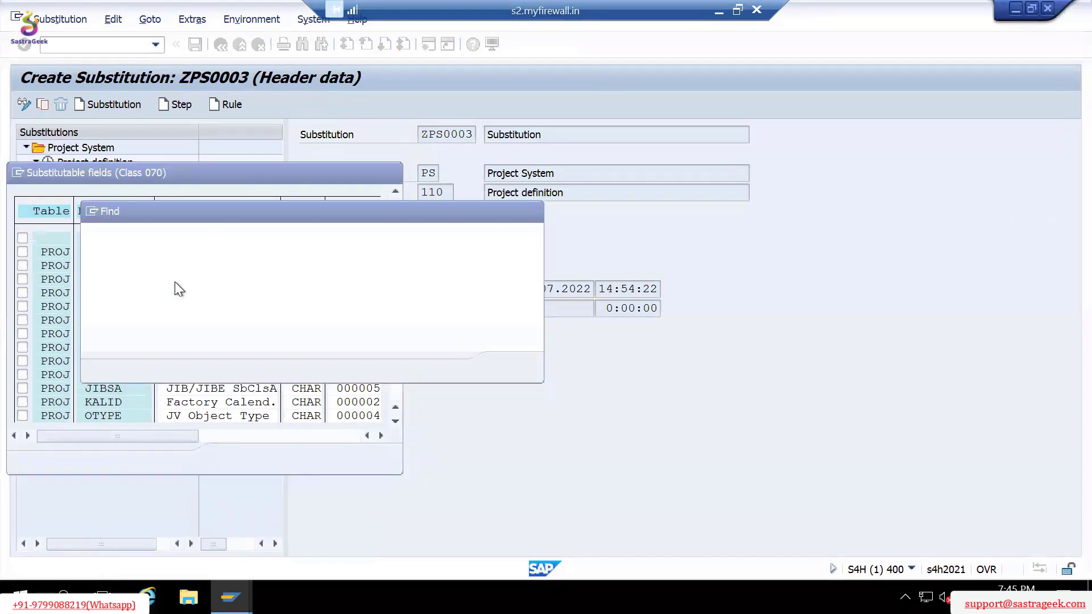
pyautogui.write('pro')
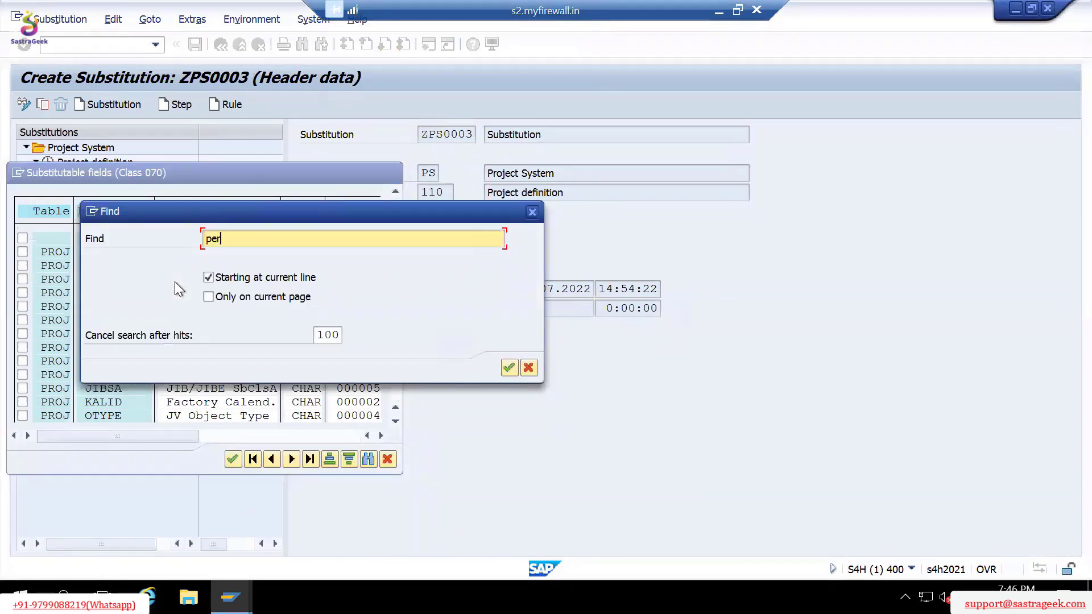
pyautogui.press('BackSpace')
pyautogui.press('BackSpace')
pyautogui.press('BackSpace')
pyautogui.write('no')
pyautogui.press('Return')
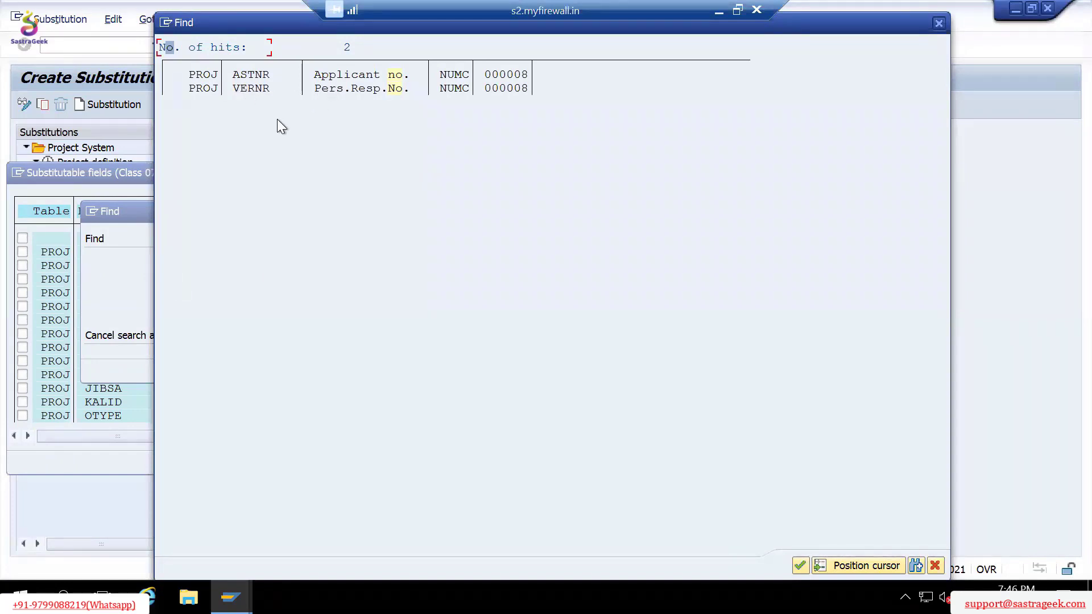
pyautogui.doubleClick(333, 91)
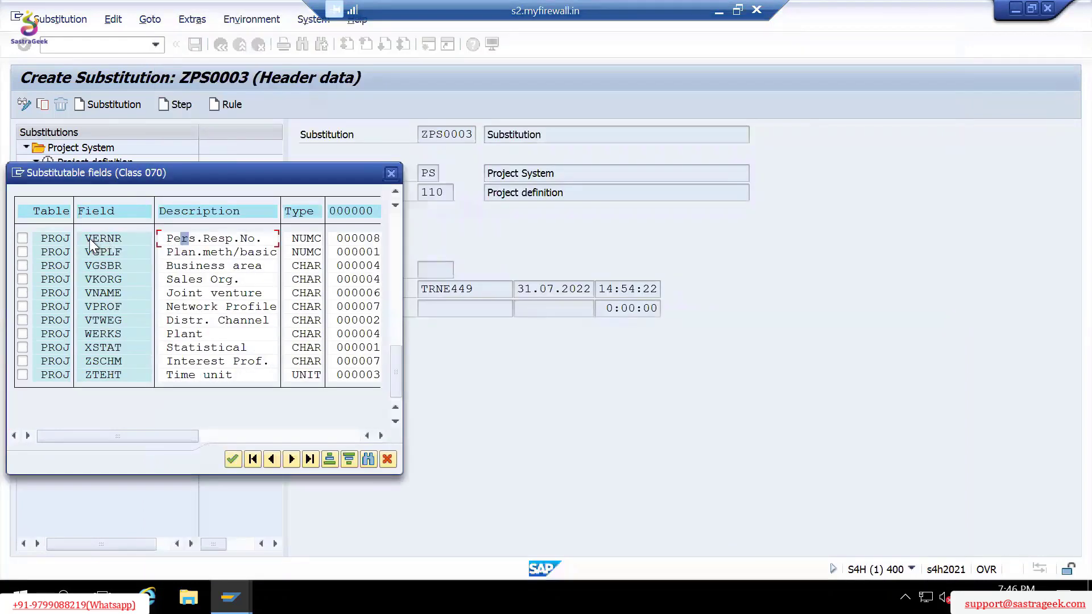
# Select Pers.Resp.No. (VERNR) as the field to substitute and choose Constant value as its substitution method.
pyautogui.doubleClick(92, 242)
pyautogui.moveTo(164, 239); pyautogui.dragTo(269, 241)
pyautogui.click(23, 238)
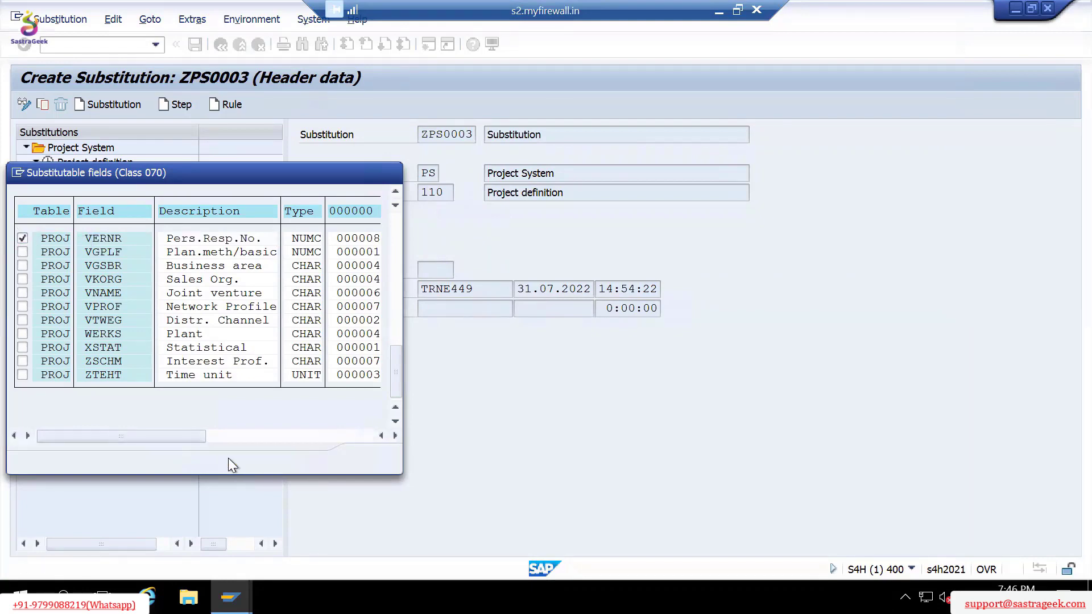
pyautogui.click(228, 458)
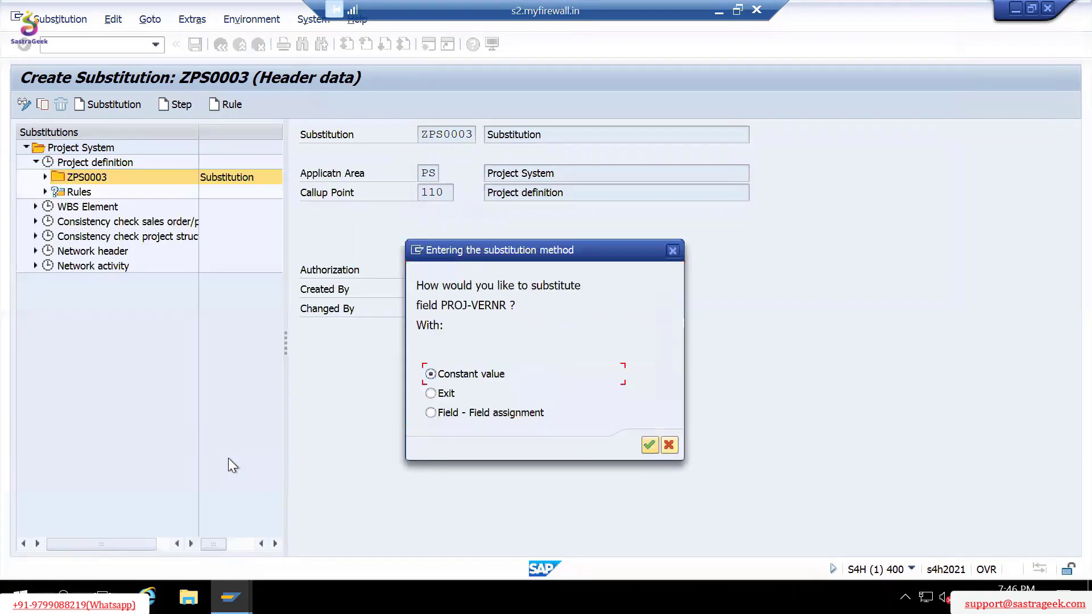
pyautogui.click(445, 395)
pyautogui.click(439, 414)
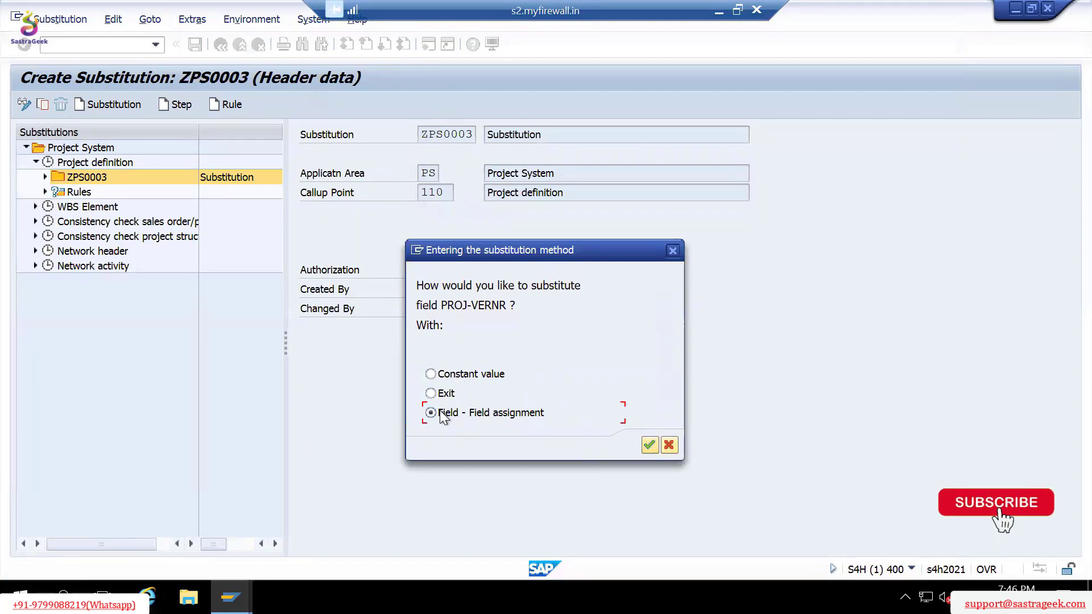
pyautogui.click(431, 375)
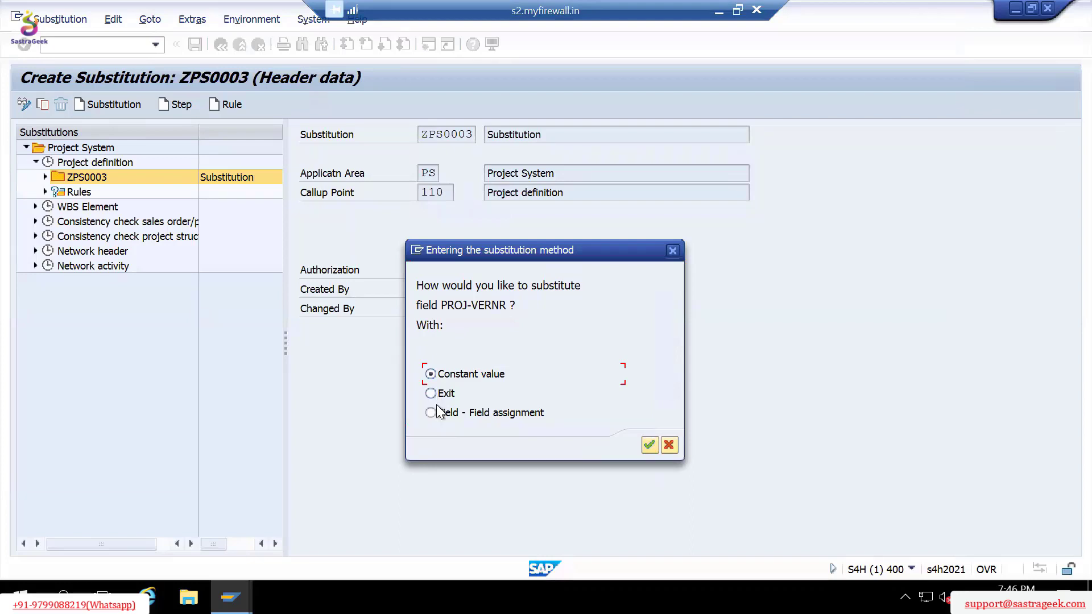
pyautogui.click(650, 444)
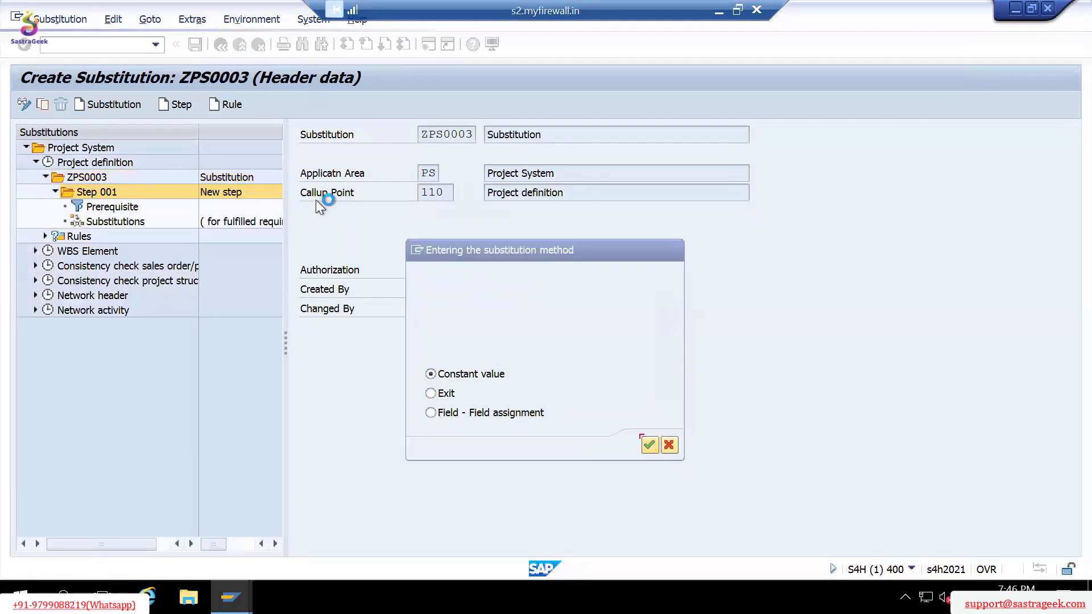
# Open the prerequisite of step 001 and find the Plant field in the project definition structure.
pyautogui.doubleClick(136, 206)
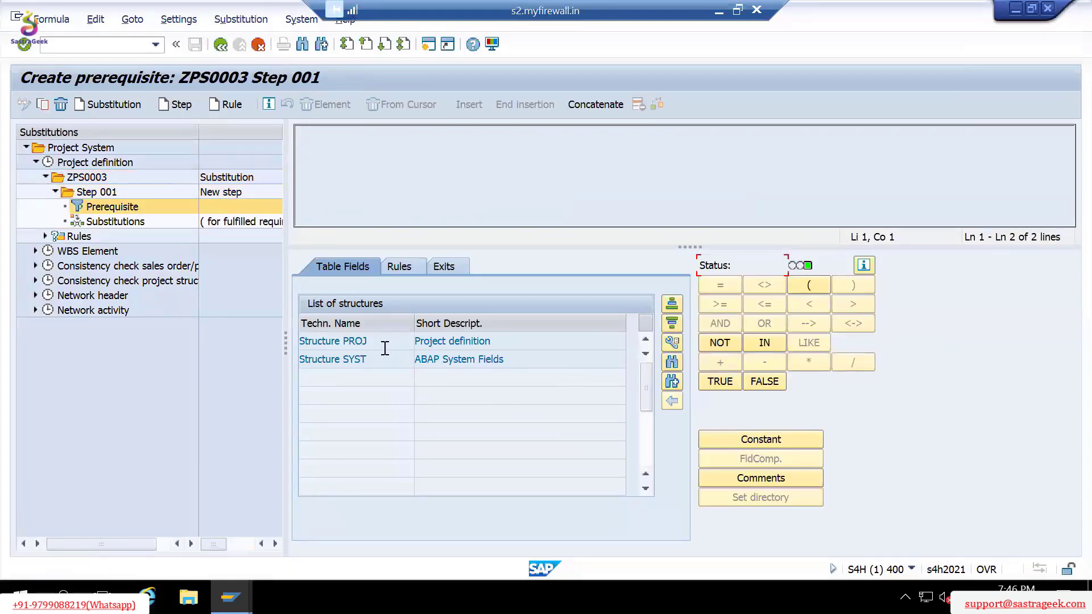
pyautogui.doubleClick(365, 338)
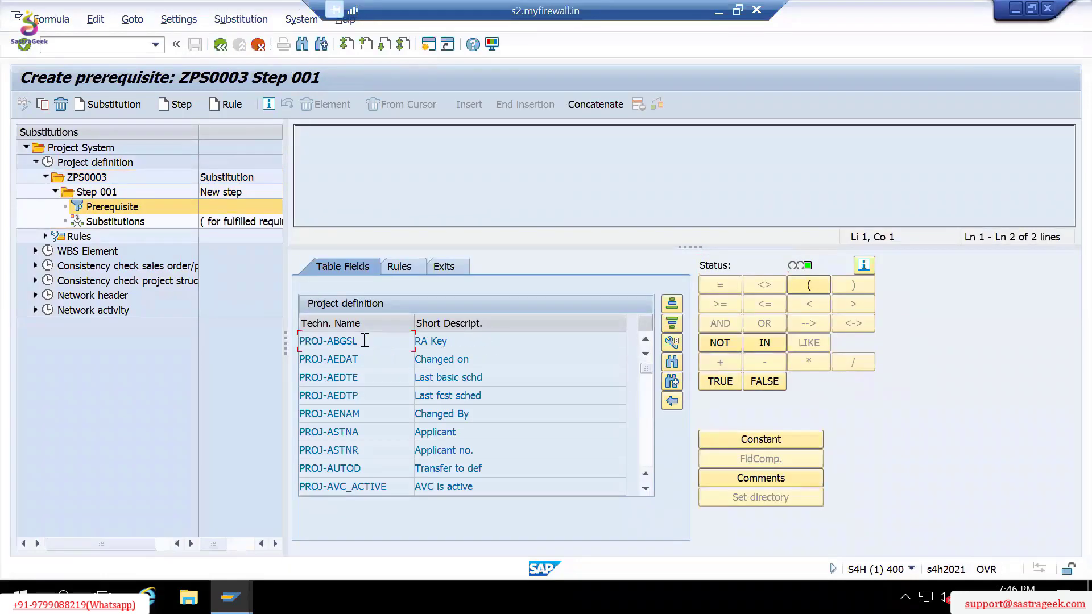
pyautogui.click(671, 362)
pyautogui.write('Pl')
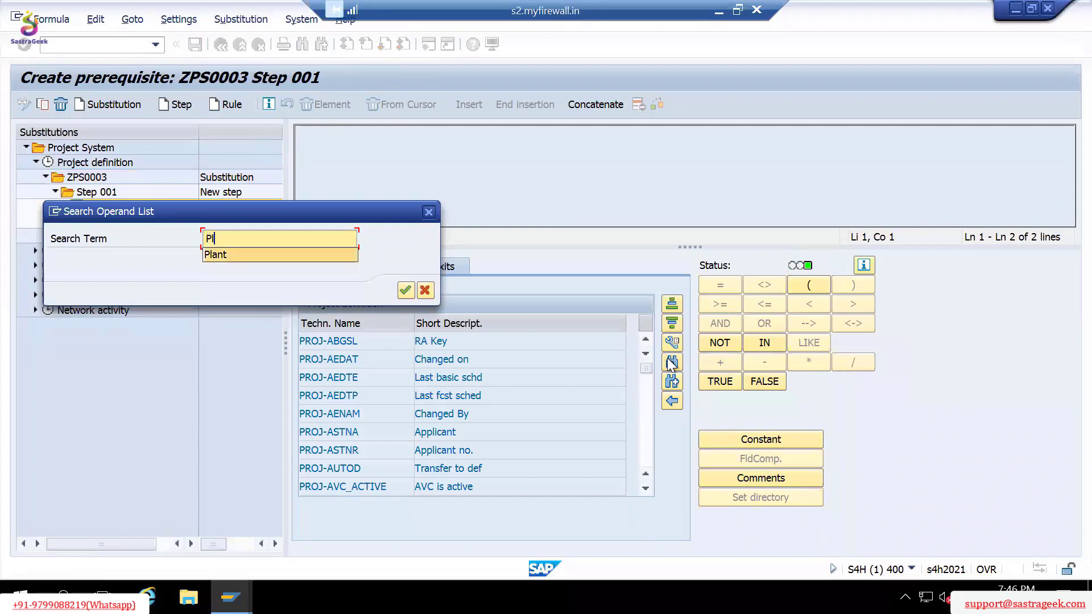
pyautogui.write('ant')
pyautogui.press('Return')
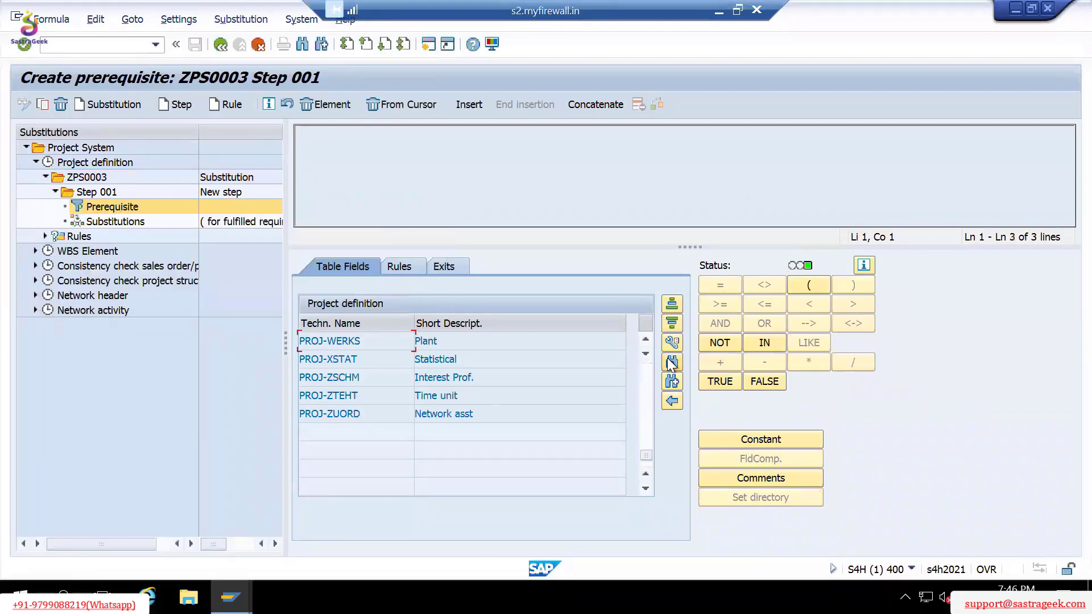
# Define the step 001 prerequisite as Plant = '1710'.
pyautogui.doubleClick(346, 342)
pyautogui.click(716, 287)
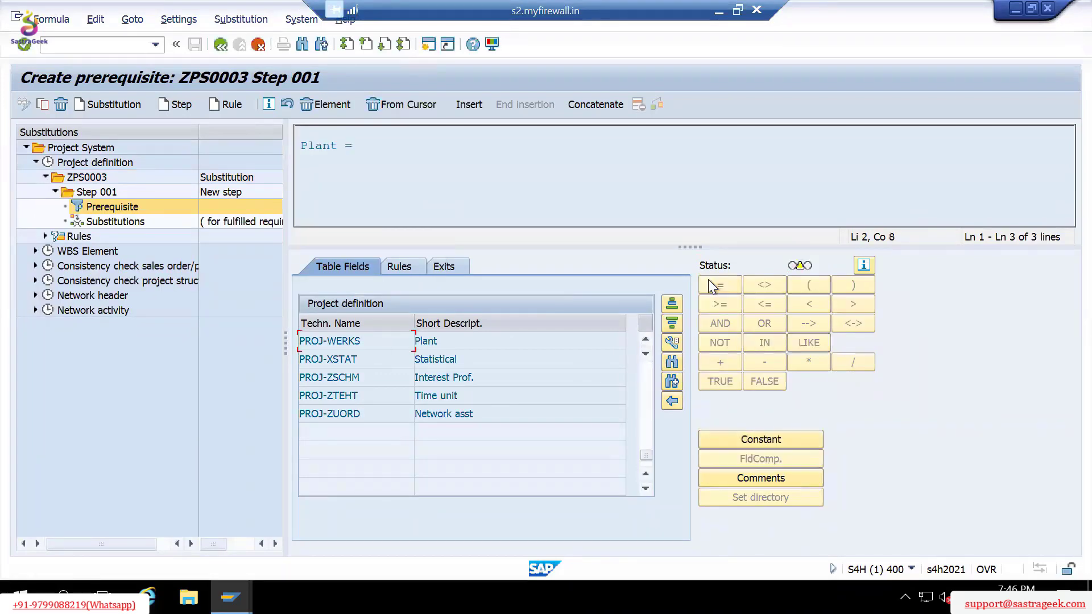
pyautogui.click(758, 438)
pyautogui.write('1')
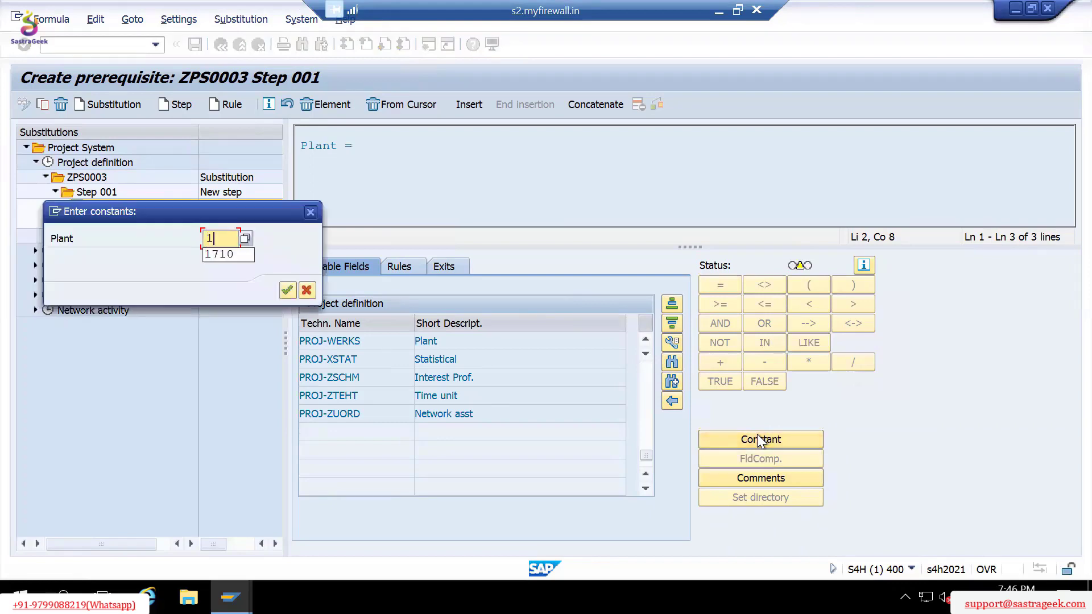
pyautogui.press('Down')
pyautogui.press('Return')
pyautogui.press('Return')
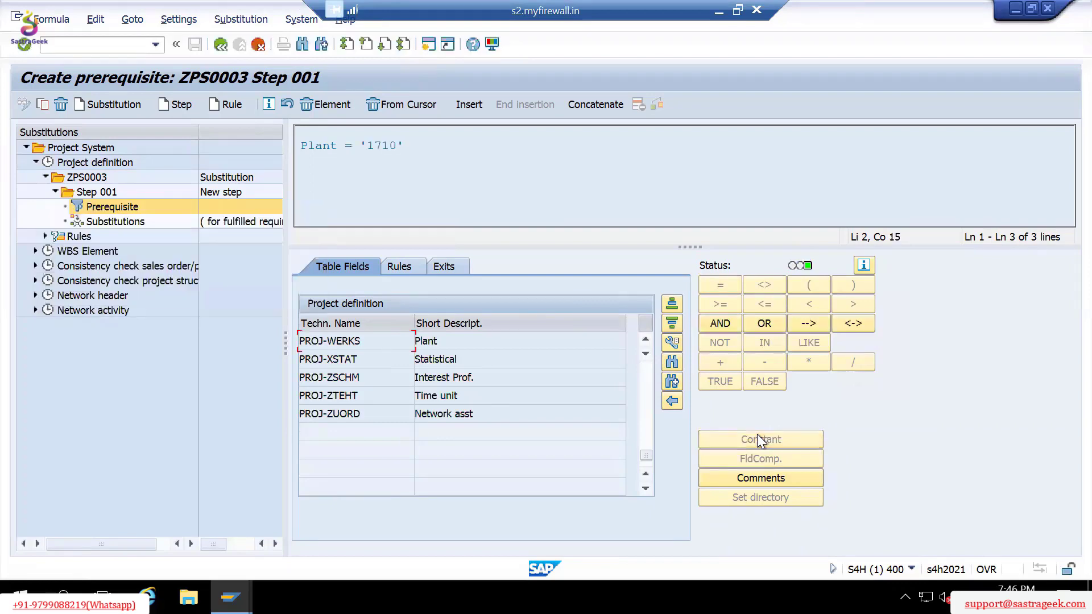
# Set the constant value for Pers.Resp.No. in step 001 to 00000003 and save the substitution.
pyautogui.doubleClick(162, 219)
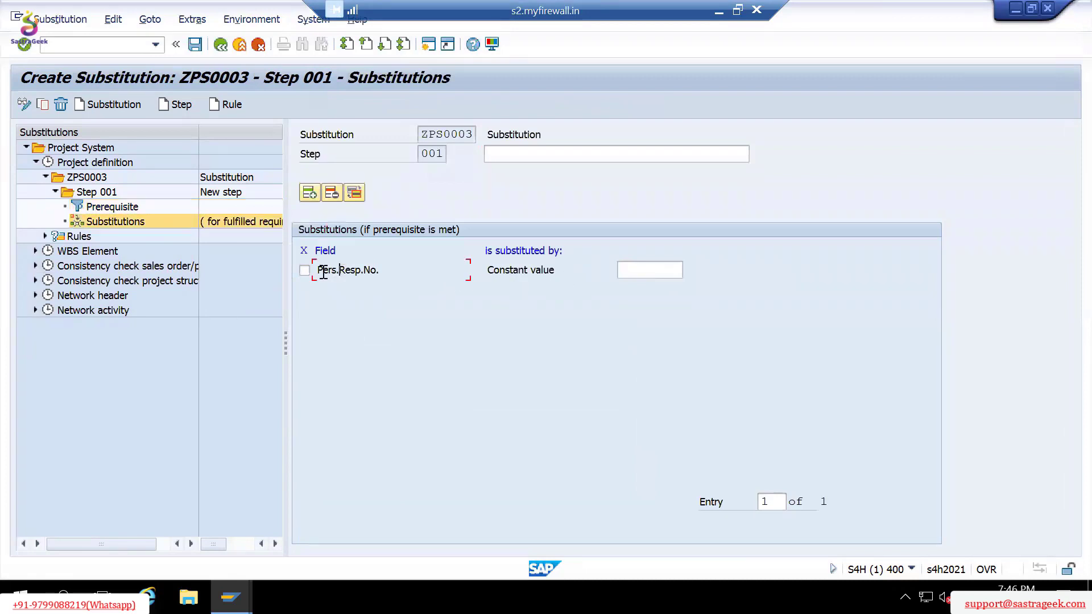
pyautogui.click(664, 272)
pyautogui.click(689, 269)
pyautogui.doubleClick(690, 131)
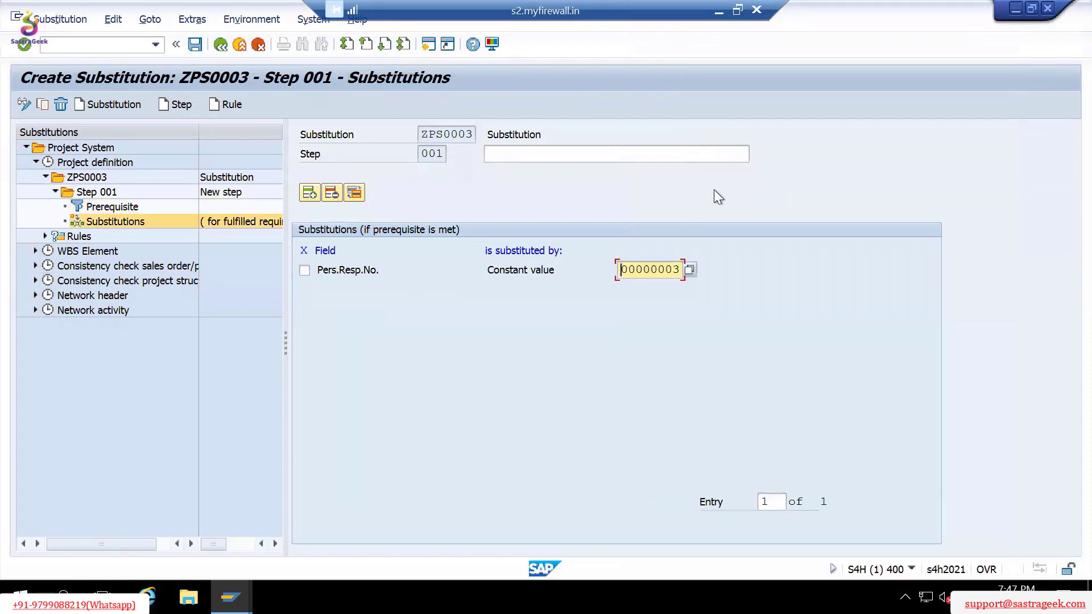
pyautogui.press('Return')
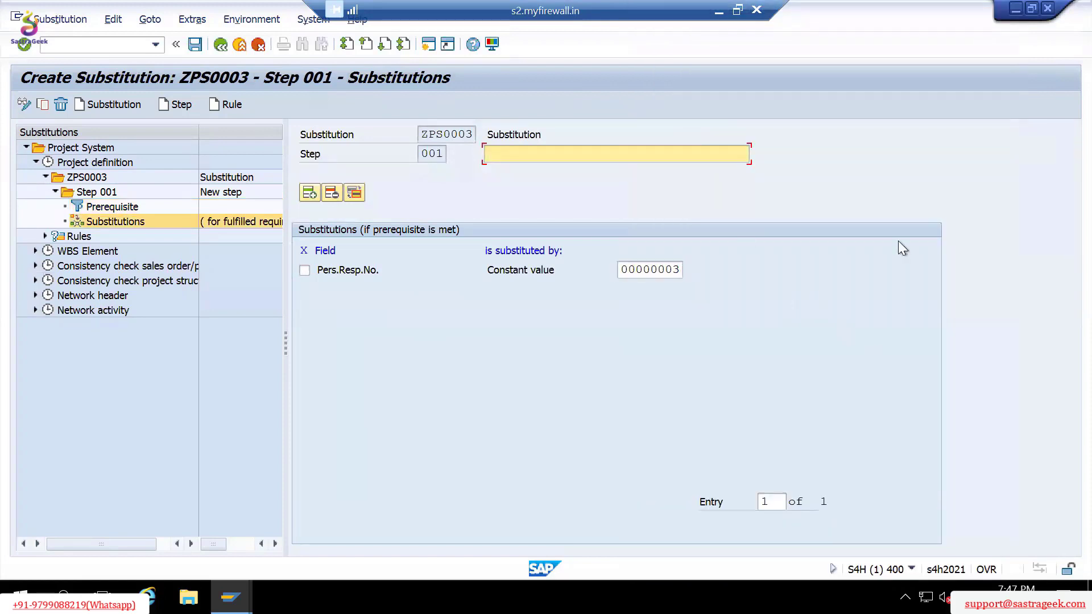
pyautogui.click(195, 43)
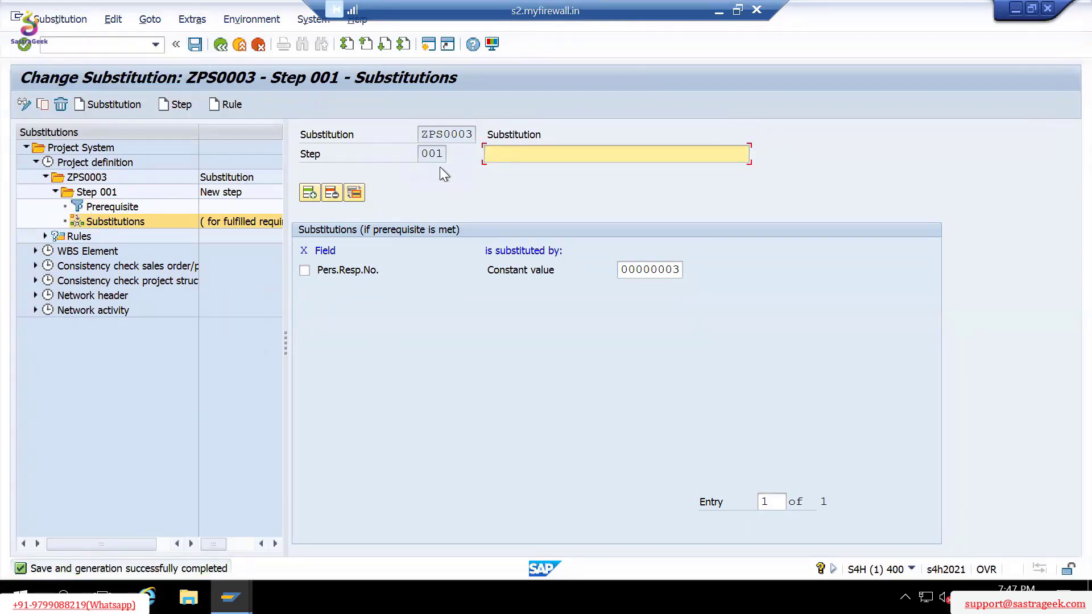
# Copy the substitution ID ZPS0003, leave substitution maintenance and open the details of project profile PS00002.
pyautogui.moveTo(421, 134); pyautogui.dragTo(476, 136)
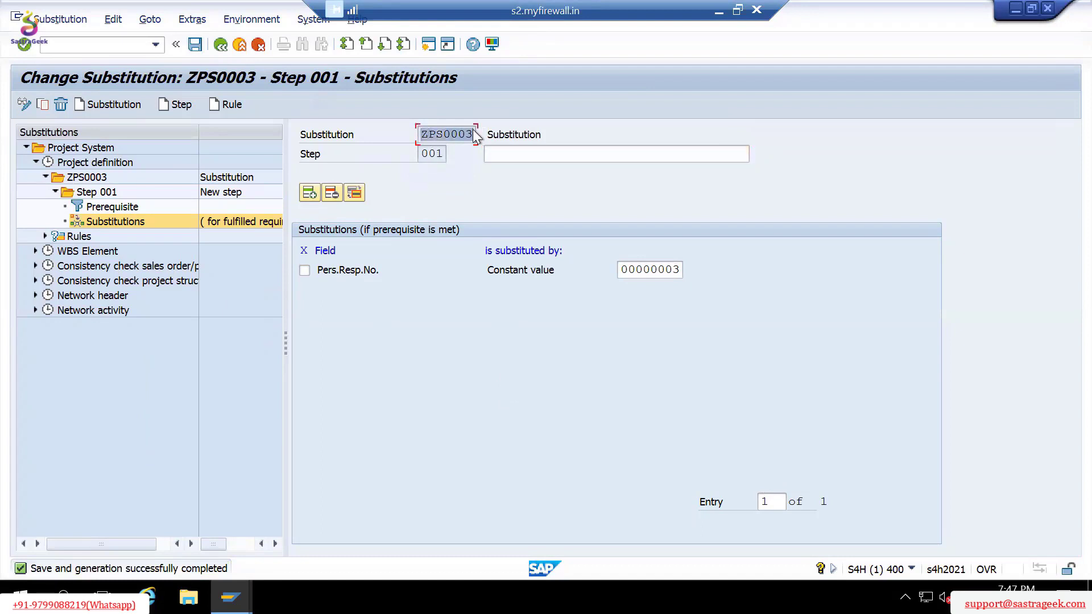
pyautogui.click(220, 45)
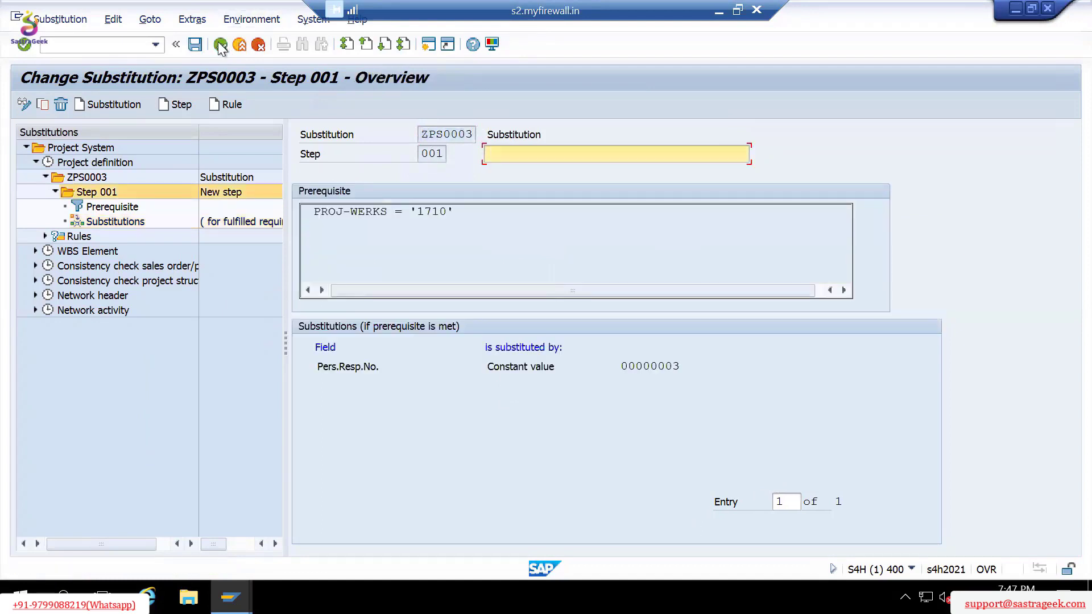
pyautogui.click(220, 45)
pyautogui.click(220, 45)
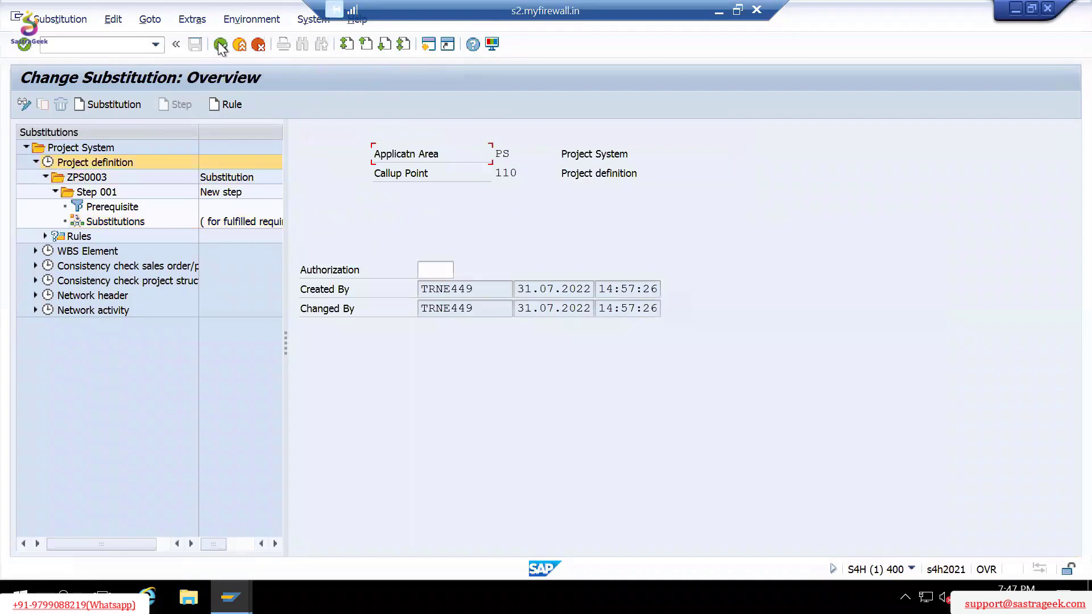
pyautogui.click(220, 45)
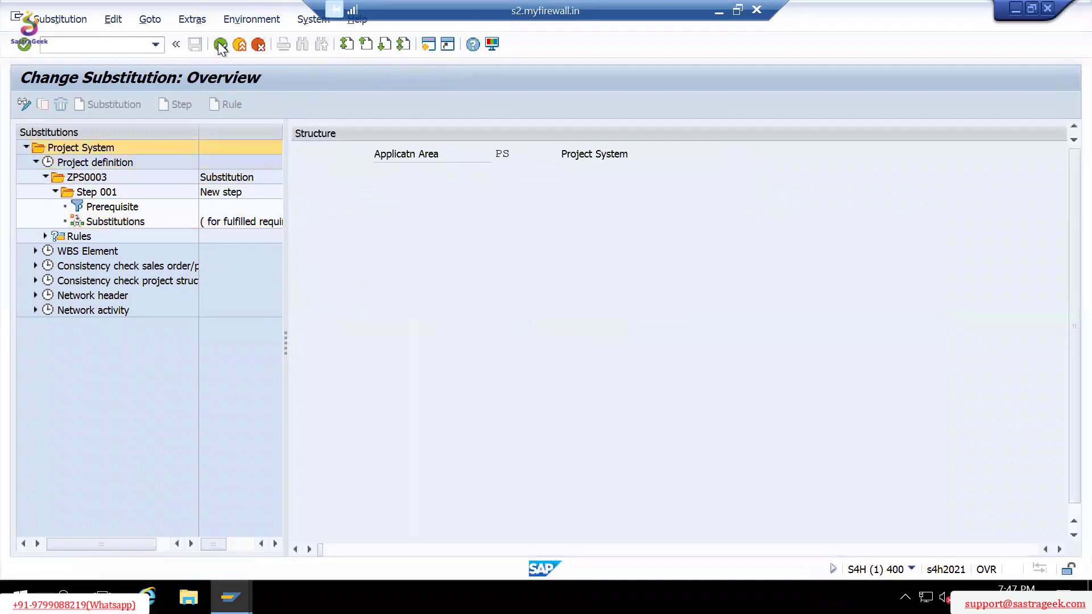
pyautogui.click(220, 45)
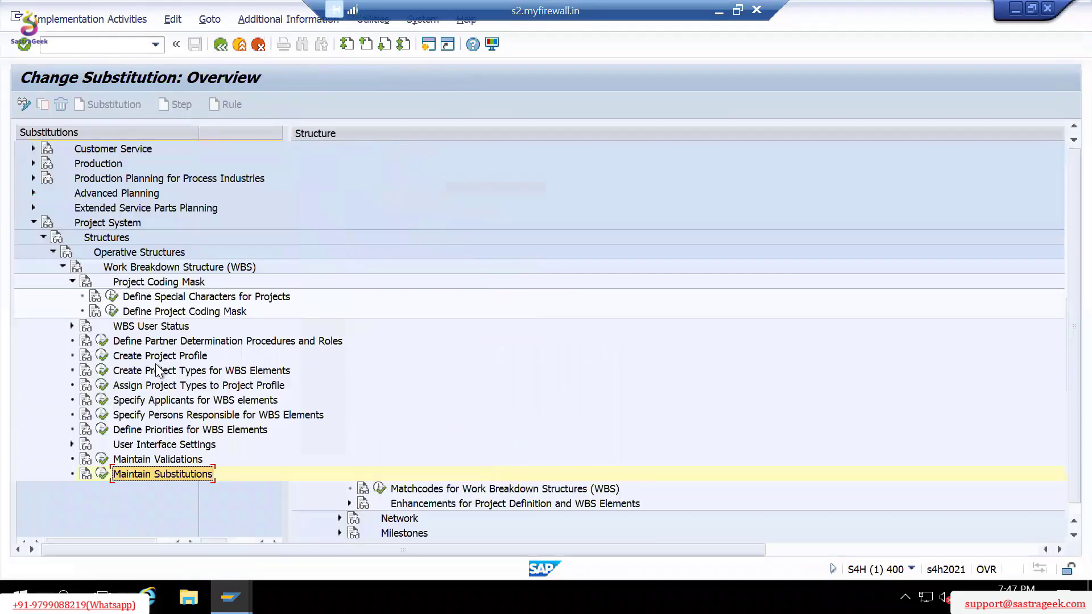
pyautogui.click(108, 357)
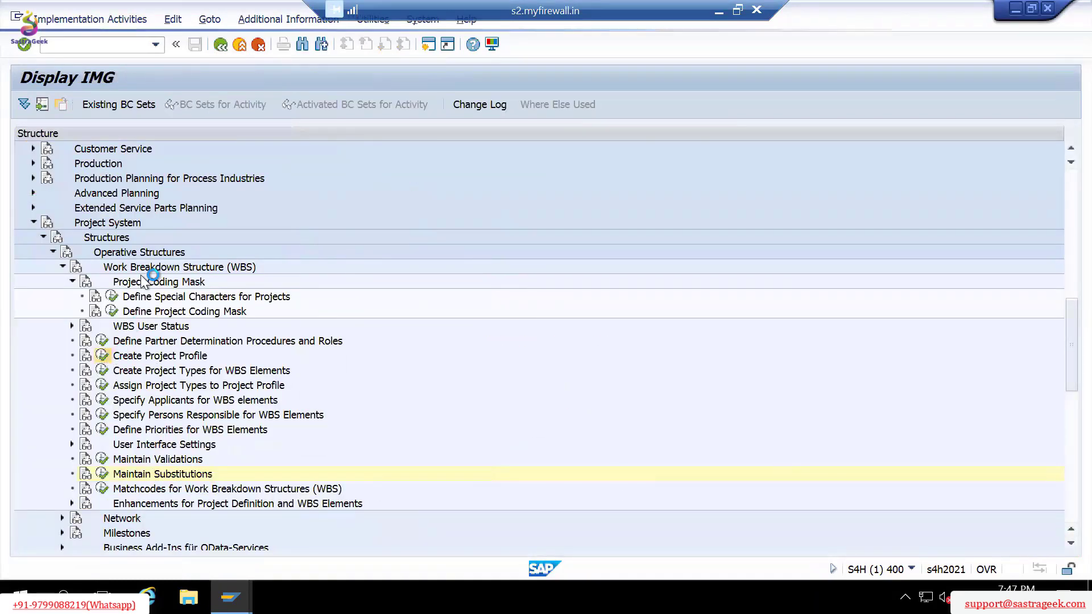
pyautogui.doubleClick(66, 207)
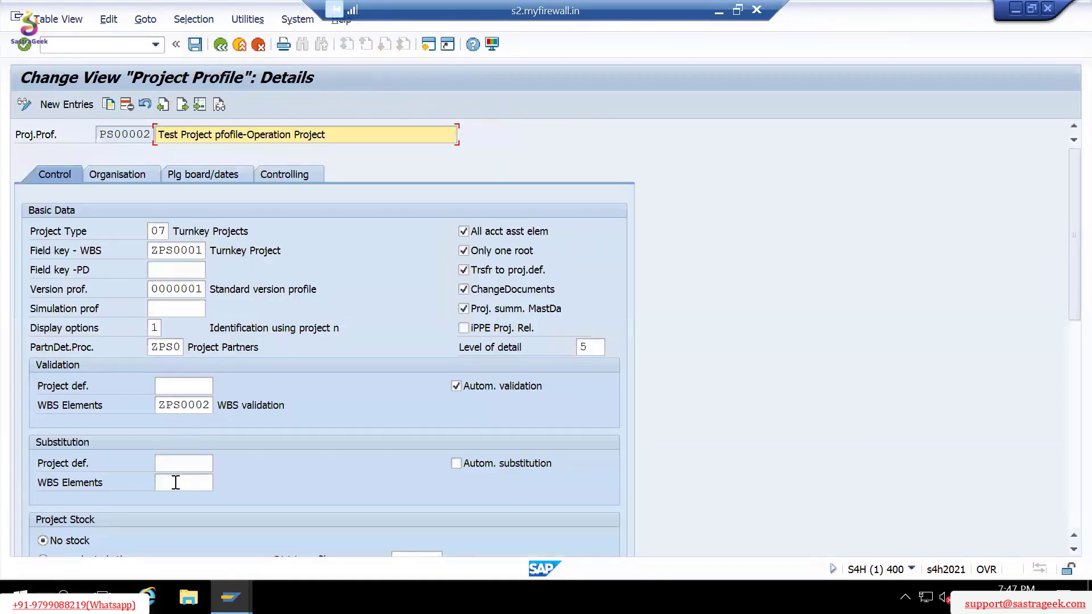
# Assign ZPS0003 as the profile's project definition substitution, enable automatic substitution and save to customizing request S4HK901094.
pyautogui.click(175, 462)
pyautogui.write('ZPS0003')
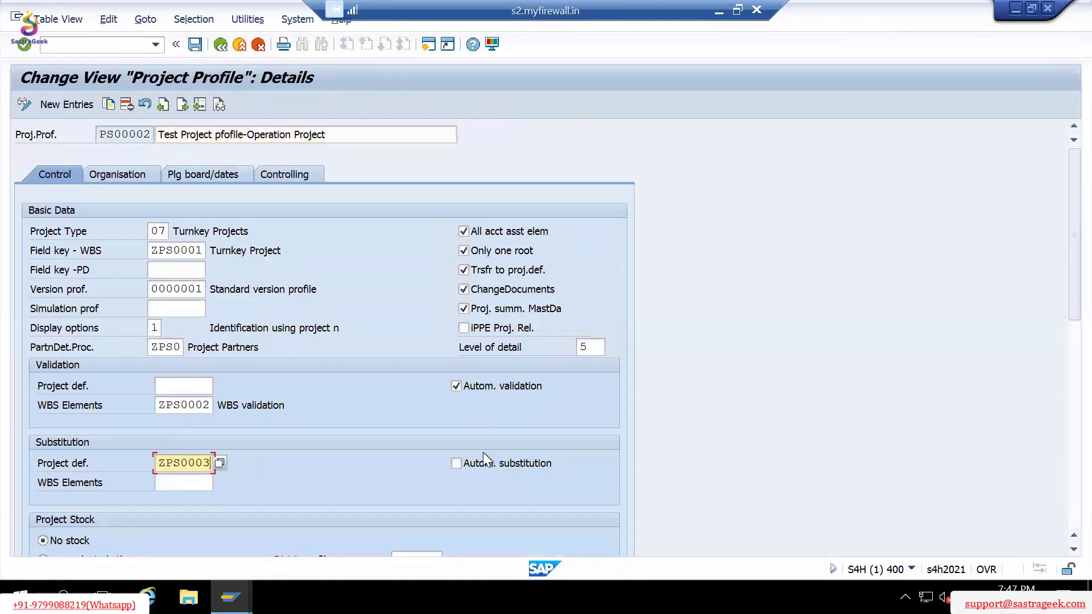
pyautogui.click(462, 464)
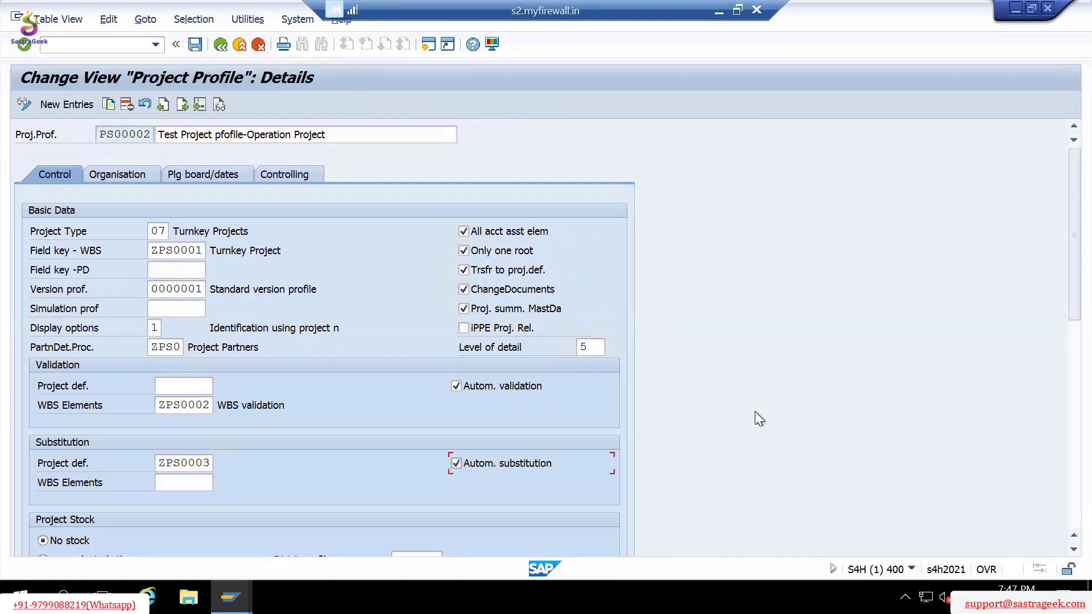
pyautogui.click(197, 43)
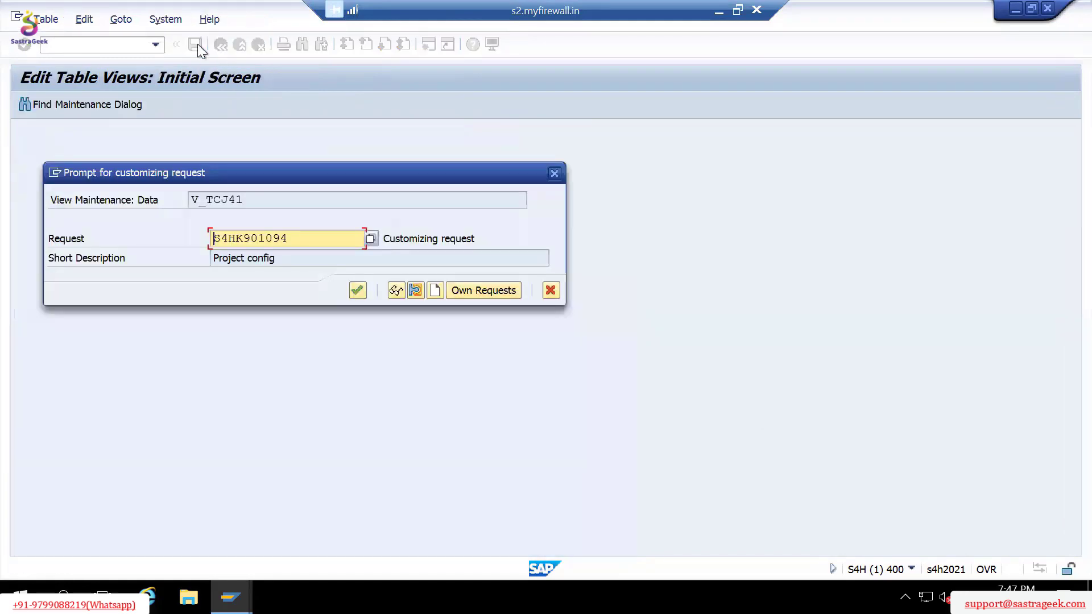
pyautogui.click(357, 289)
# Save project A/0006 in Project Builder, reopen it and check the project profile in its control data.
pyautogui.hotkey('alt', 'Tab')
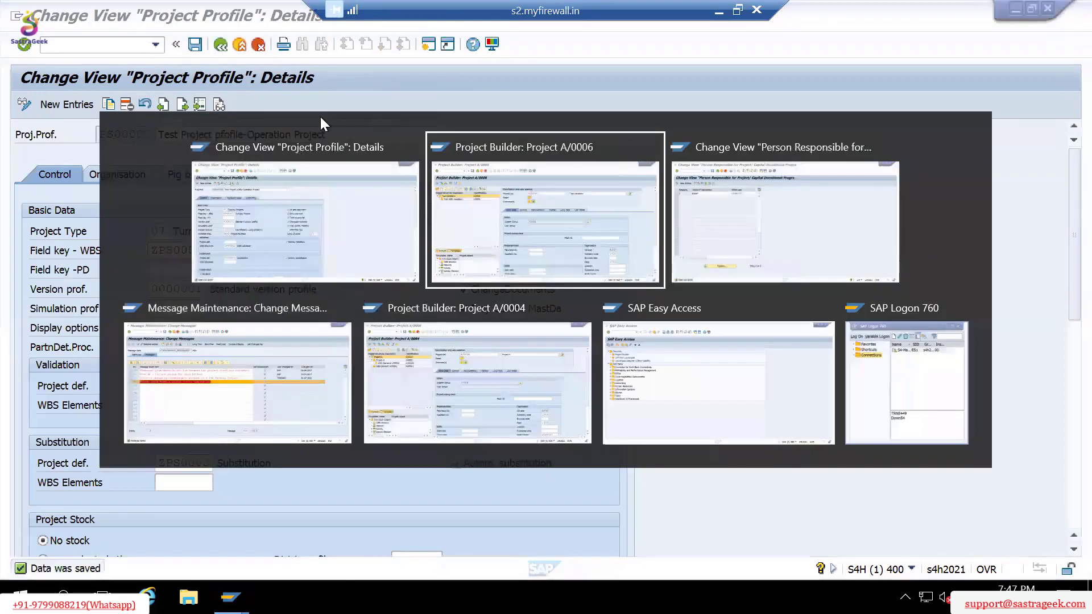
pyautogui.click(195, 44)
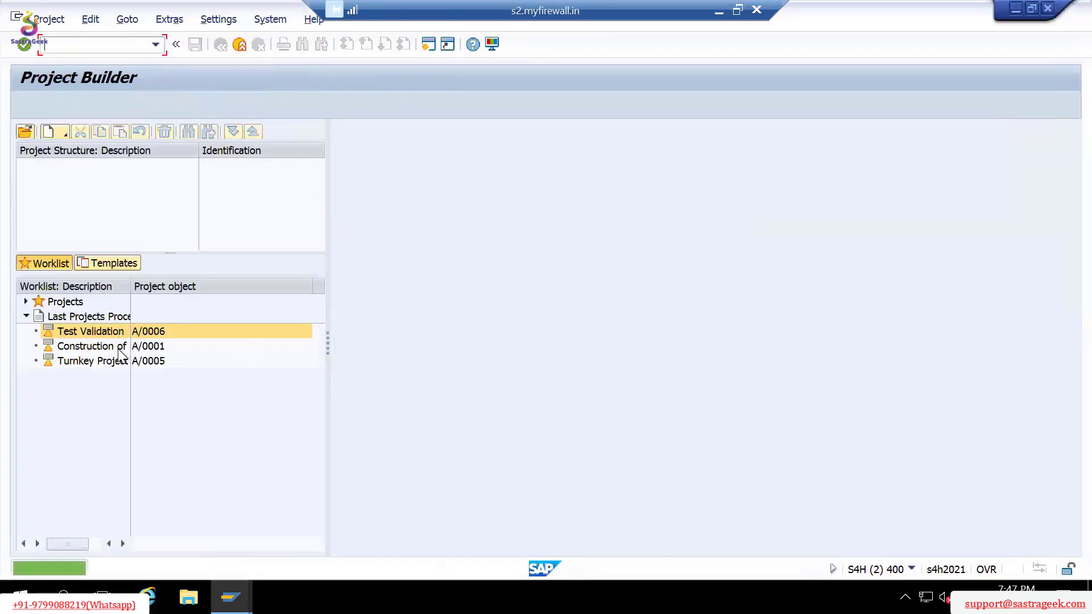
pyautogui.doubleClick(136, 335)
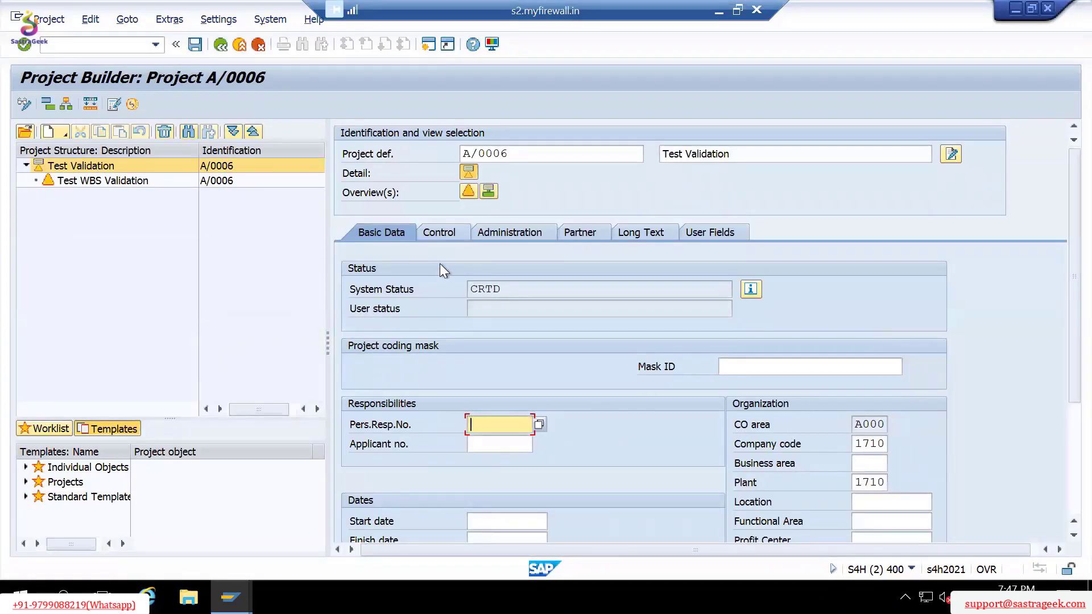
pyautogui.click(438, 233)
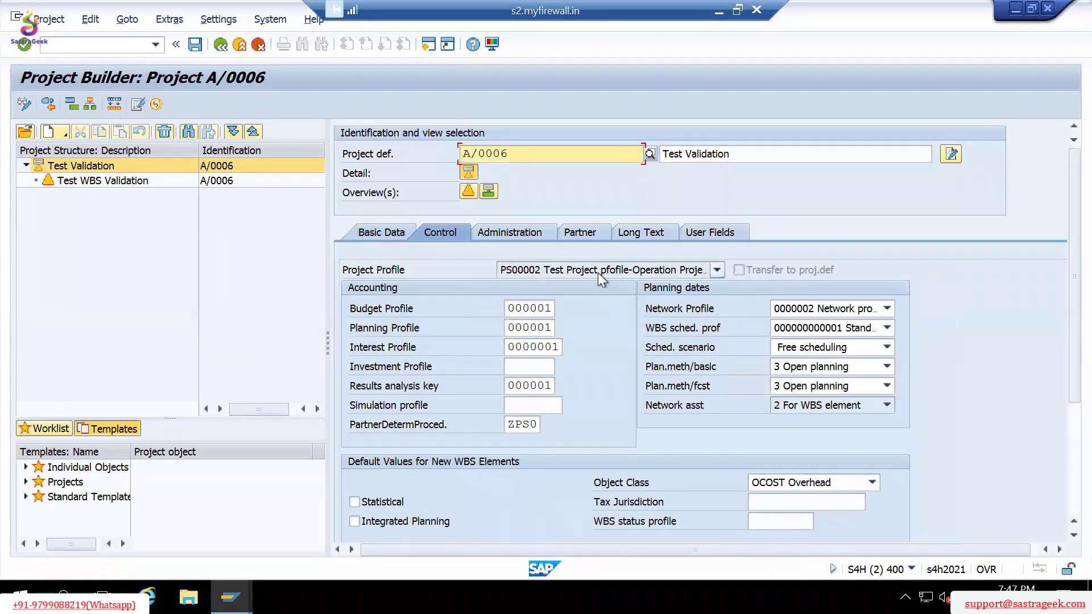
# Look through the available project profiles in the control data of A/0006 and return to its basic data.
pyautogui.click(598, 272)
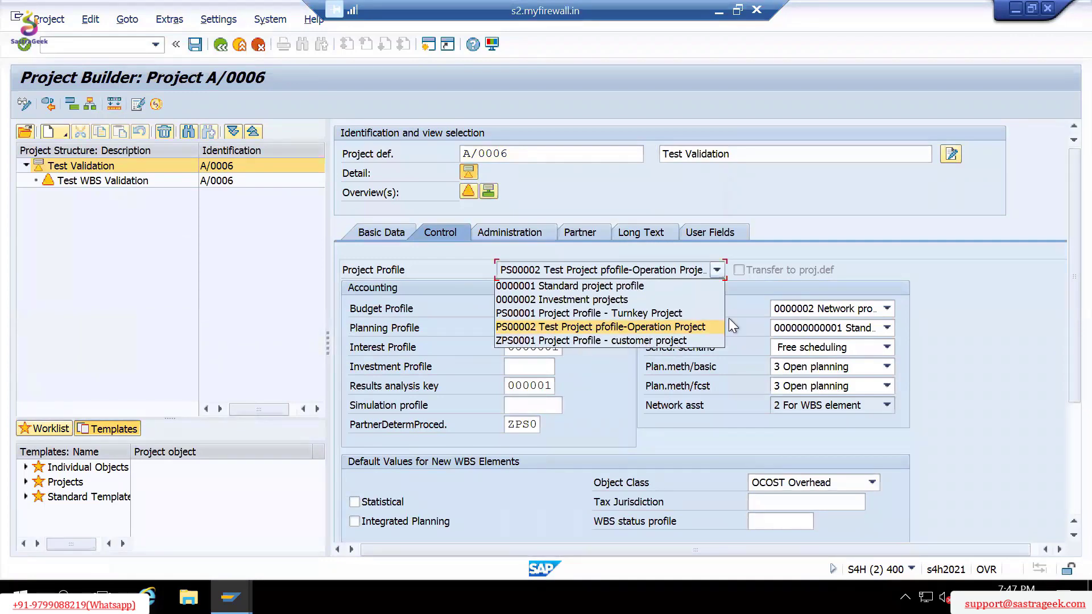
pyautogui.click(332, 197)
pyautogui.click(379, 233)
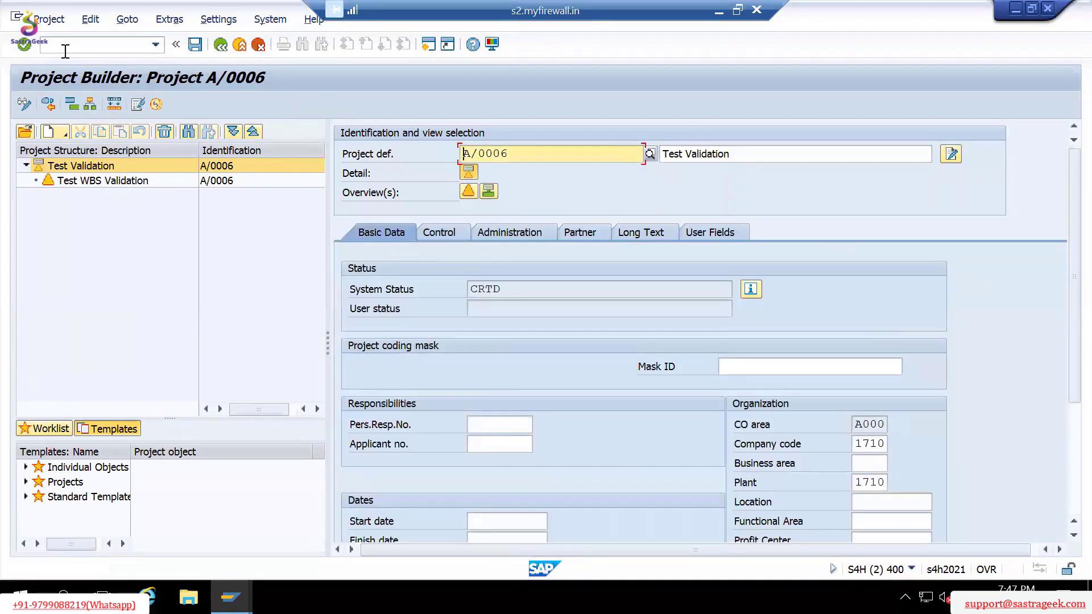
# Run the substitution manually on project definition A/0006, review its message log and close it.
pyautogui.click(93, 23)
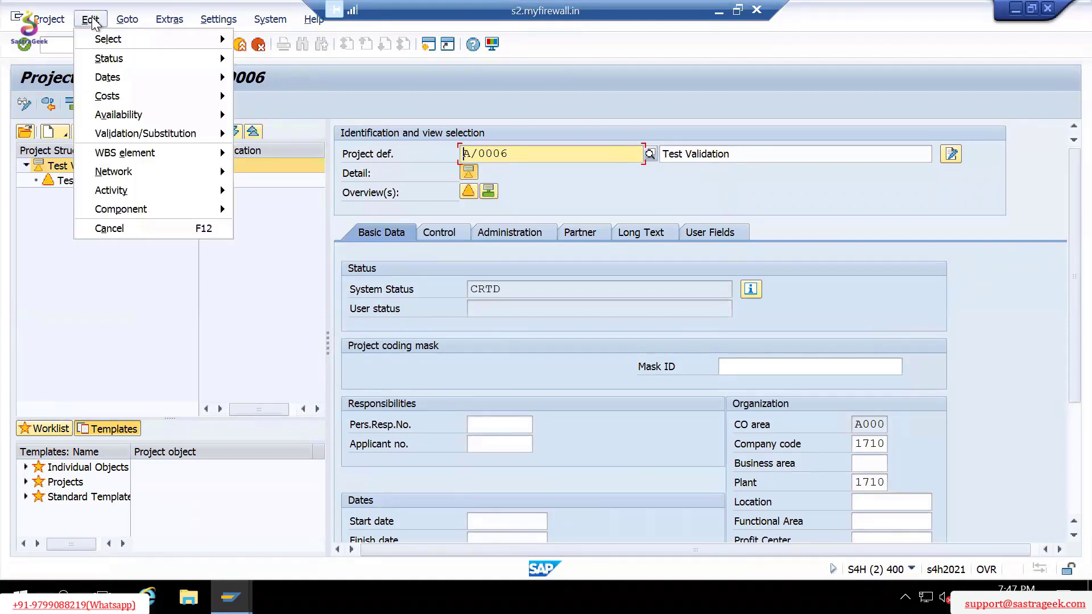
pyautogui.moveTo(172, 132)
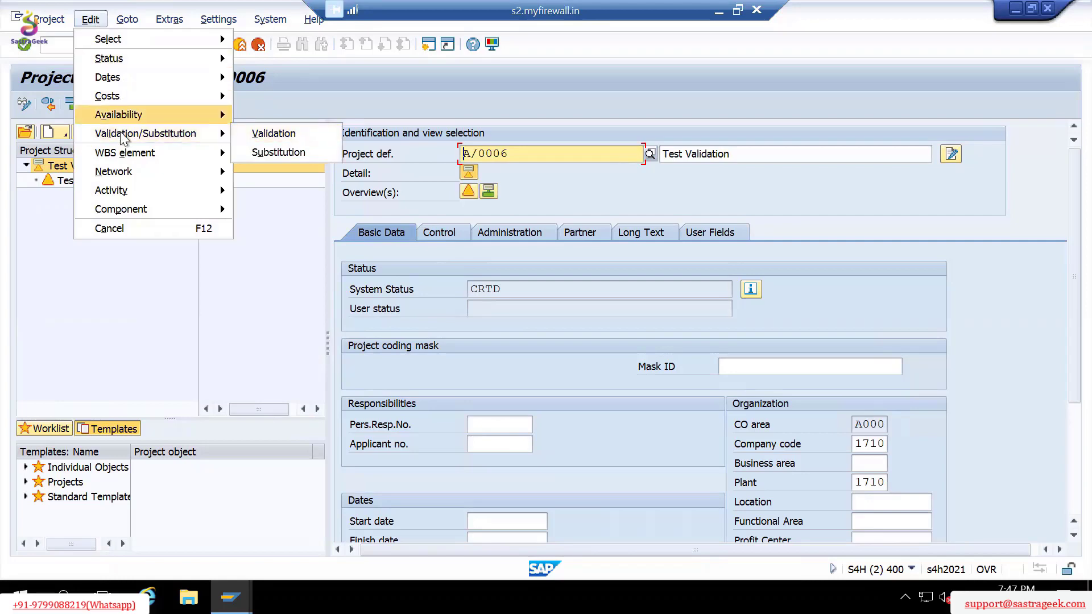
pyautogui.click(277, 152)
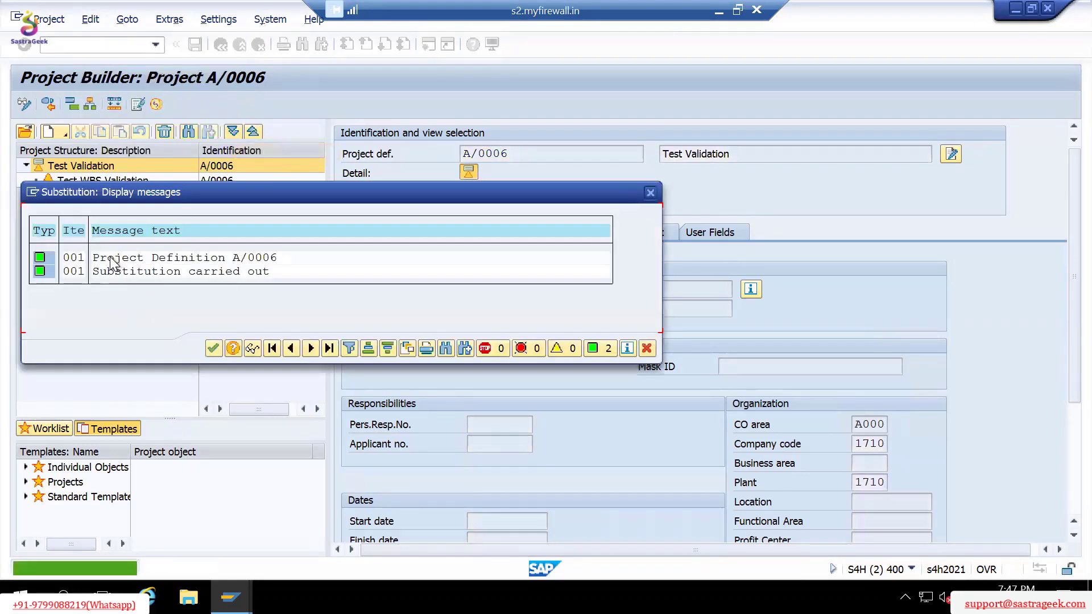
pyautogui.click(106, 261)
pyautogui.moveTo(106, 261); pyautogui.dragTo(276, 260)
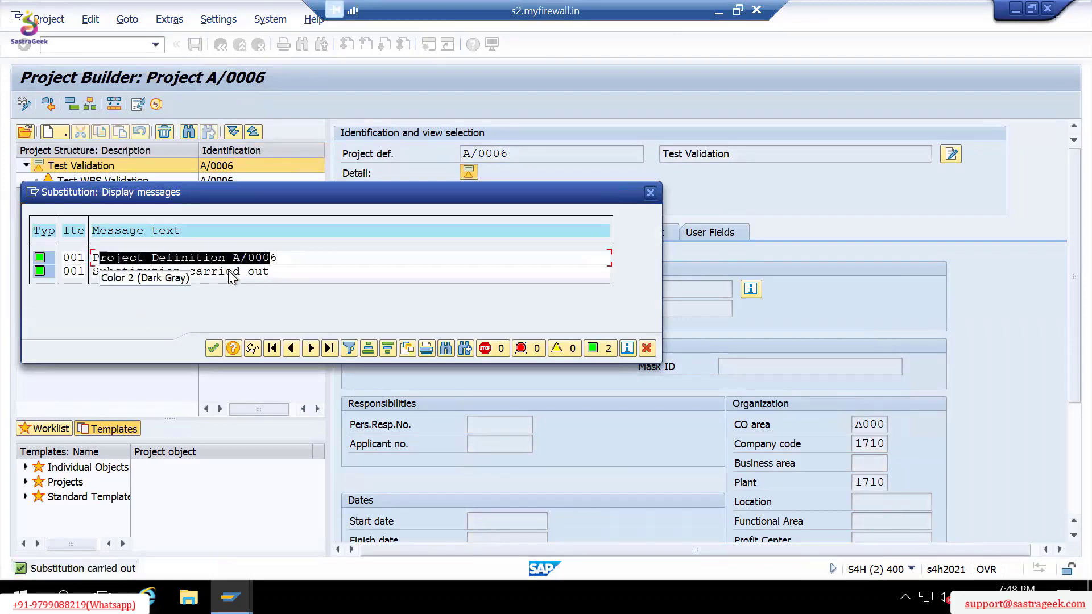
pyautogui.moveTo(119, 270); pyautogui.dragTo(219, 275)
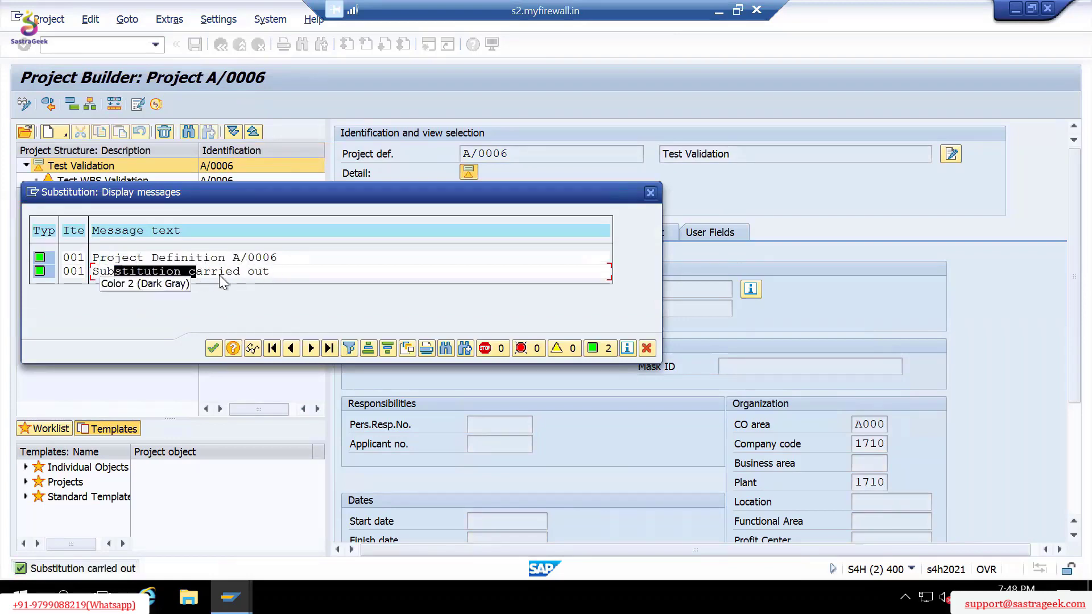
pyautogui.click(213, 348)
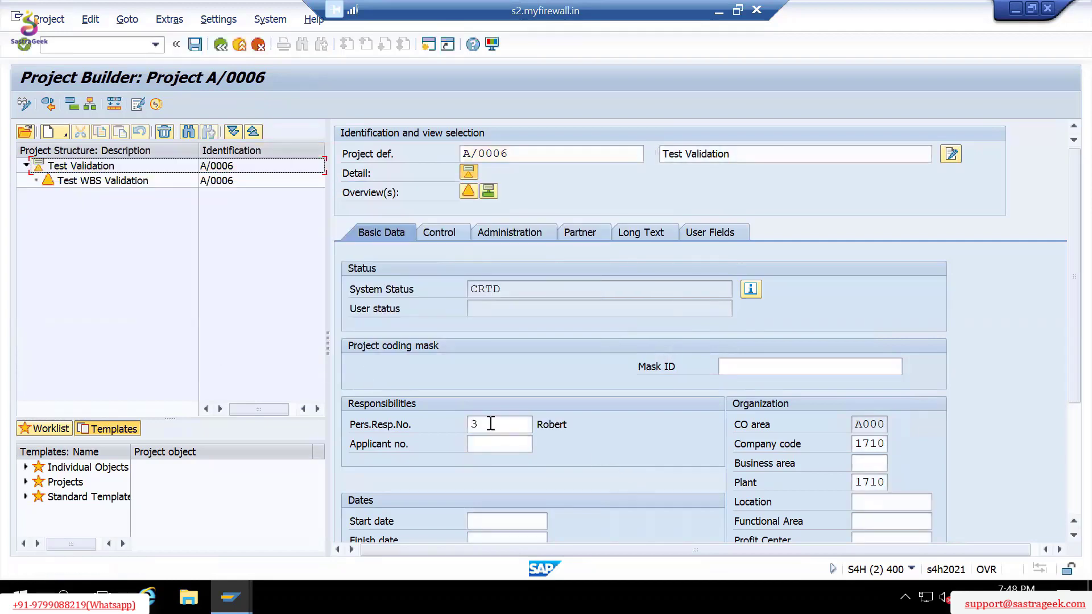
# Clear the Pers.Resp.No. of project definition A/0006 and save the project.
pyautogui.moveTo(479, 424); pyautogui.dragTo(454, 424)
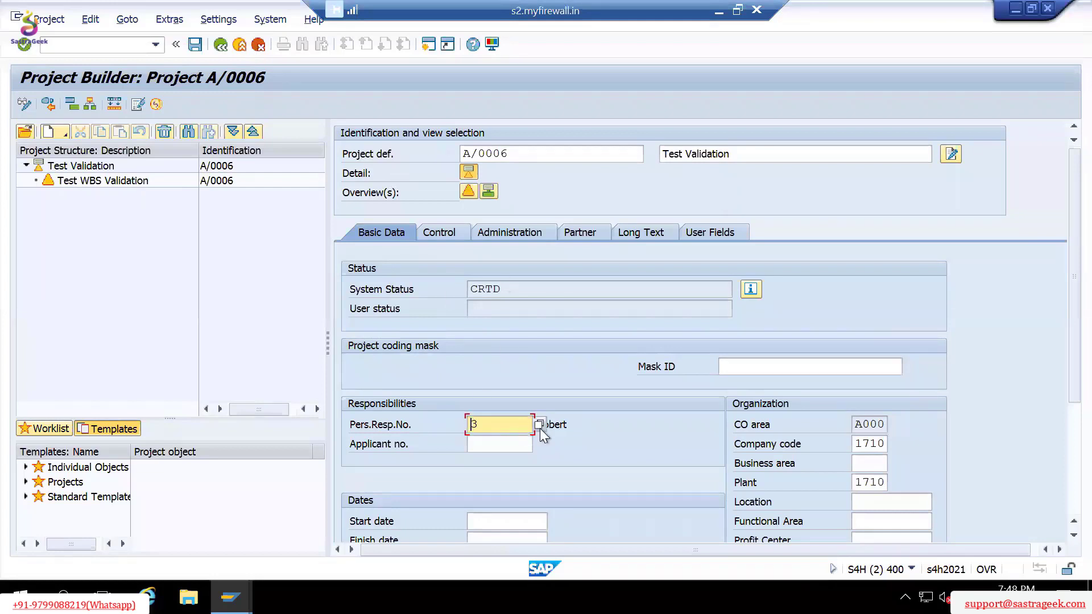
pyautogui.press('Delete')
pyautogui.press('Return')
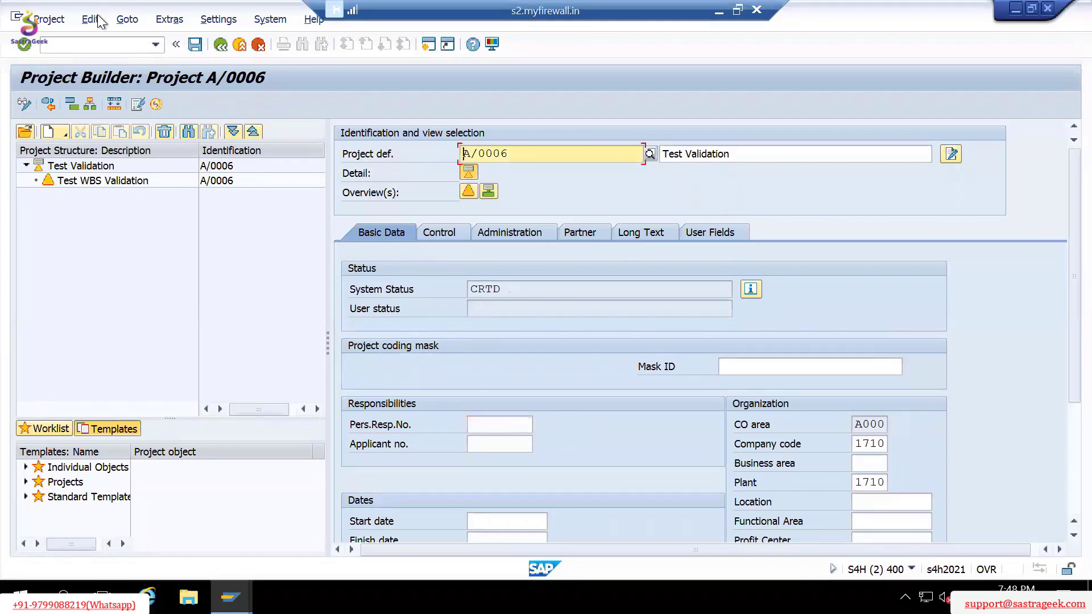
pyautogui.click(195, 44)
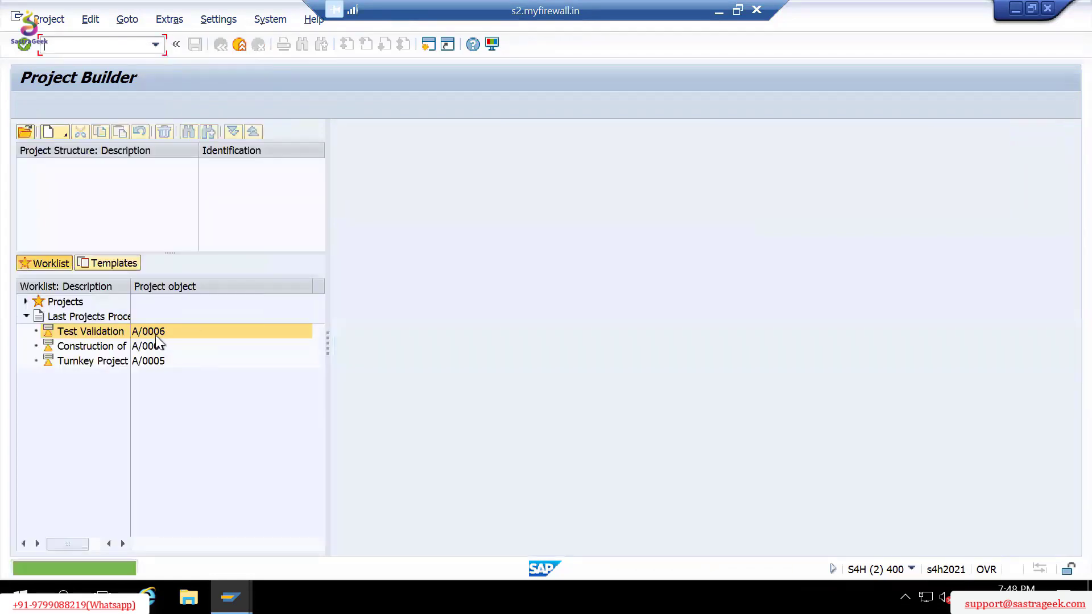
# Reopen project A/0006 and check its person responsible number and plant in the basic data.
pyautogui.doubleClick(155, 335)
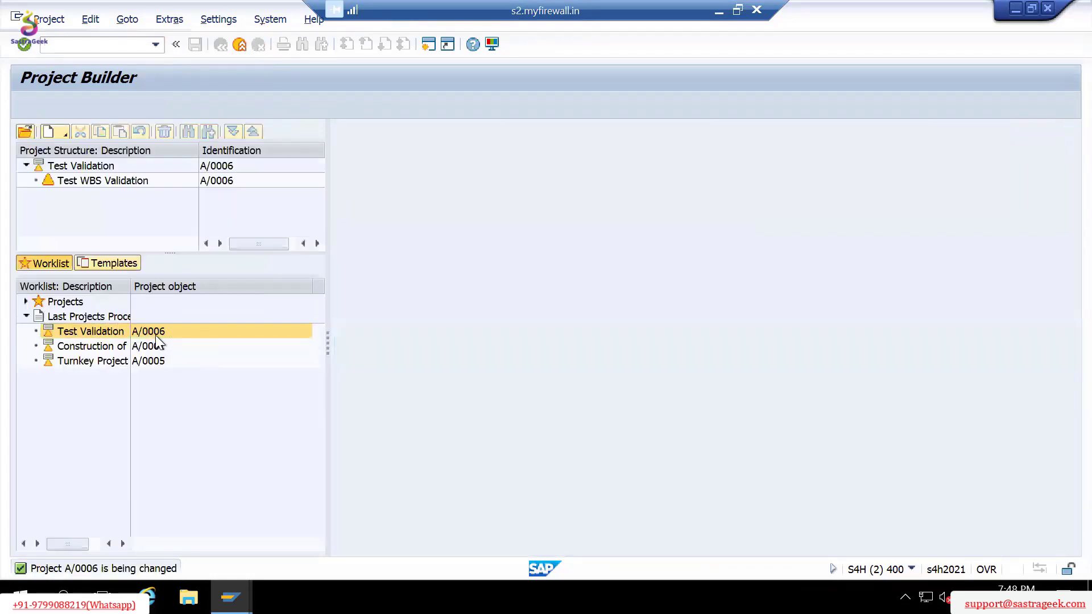
pyautogui.click(494, 428)
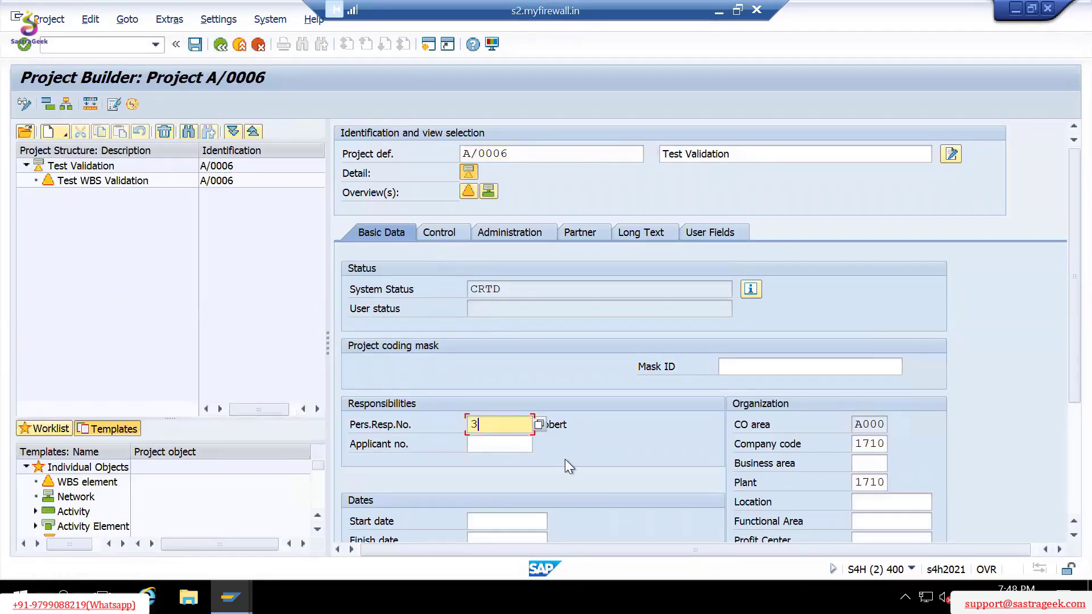
pyautogui.click(622, 429)
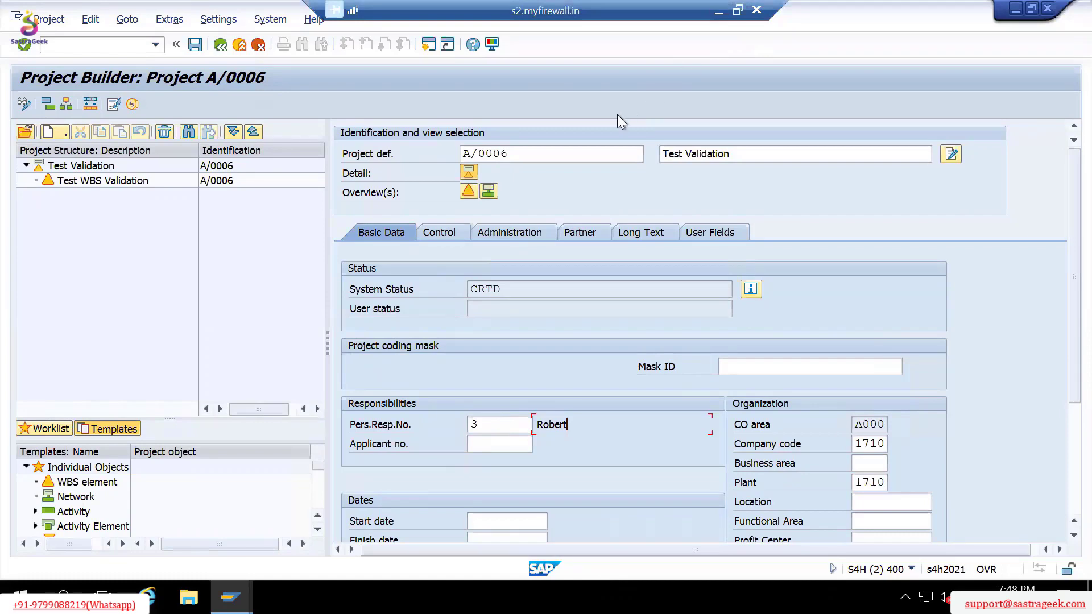
pyautogui.click(190, 165)
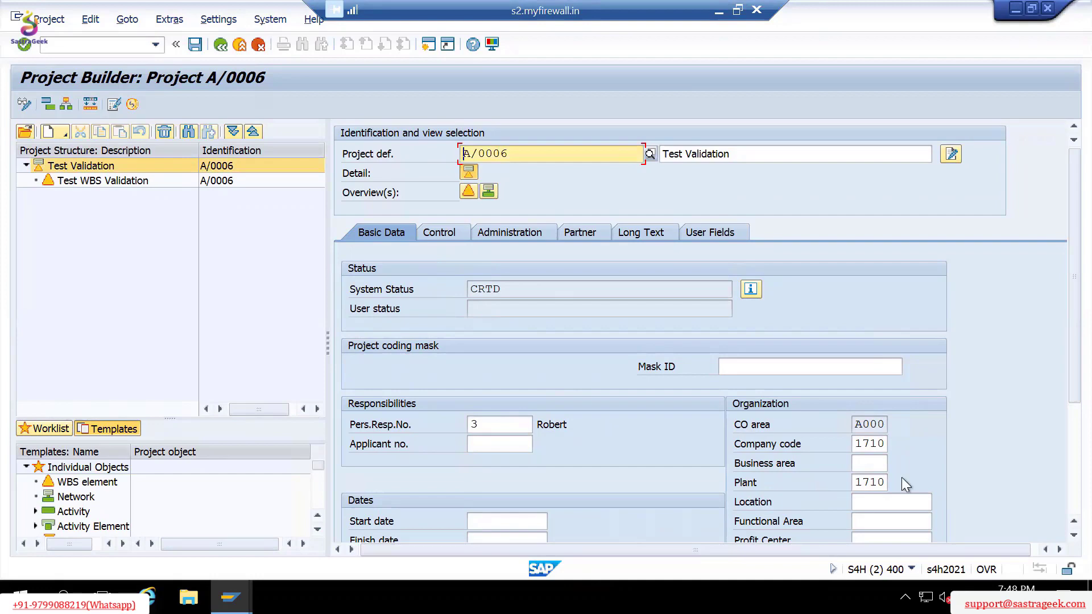
pyautogui.moveTo(854, 482); pyautogui.dragTo(883, 482)
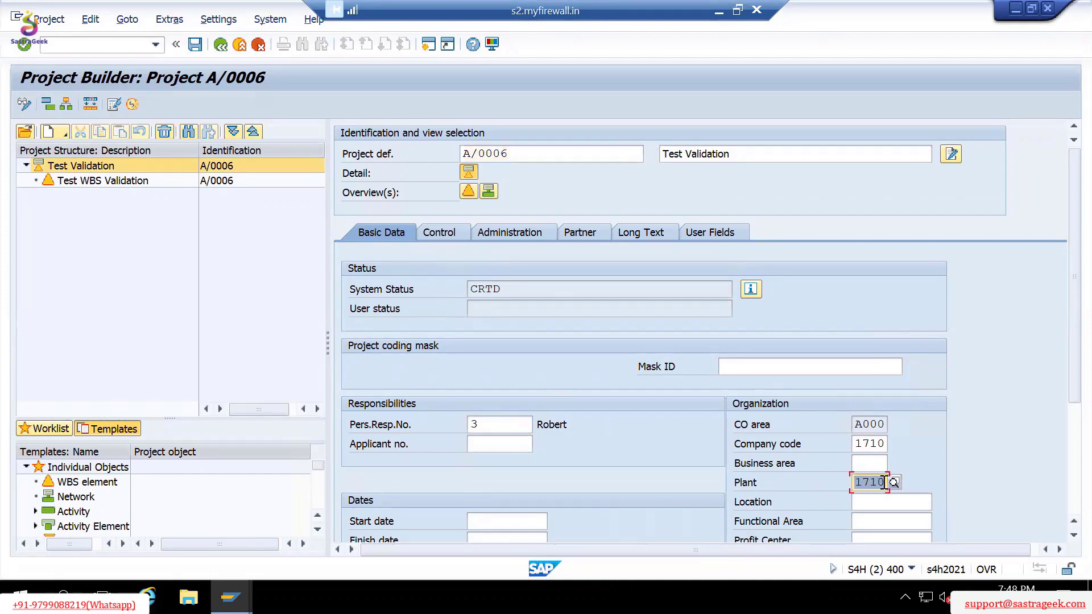
pyautogui.click(877, 482)
pyautogui.click(857, 482)
pyautogui.click(473, 424)
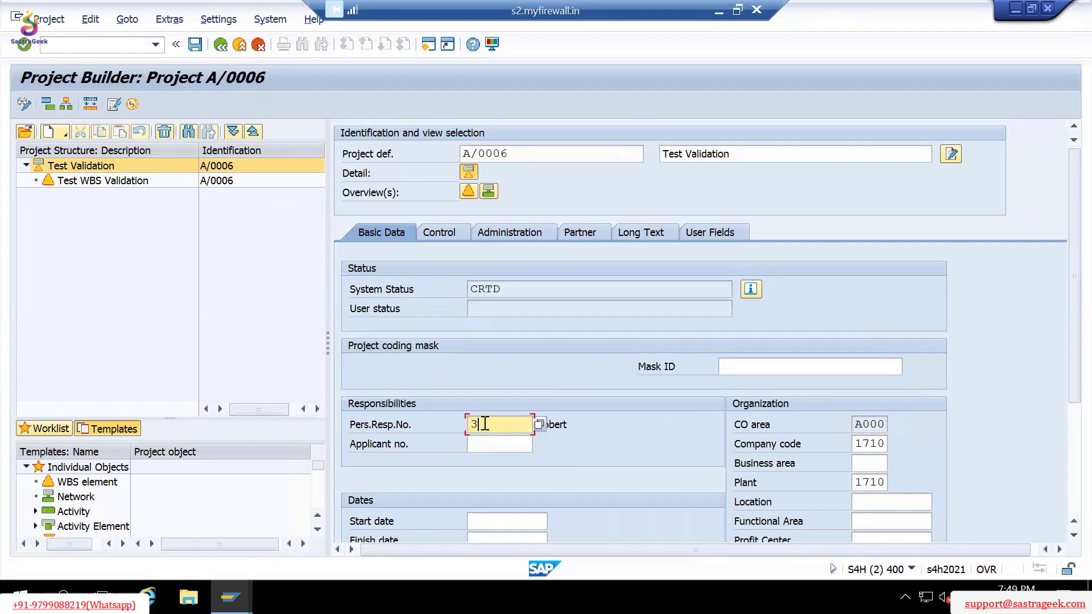
# Examine the system status of the project definition and of the WBS element Test WBS Validation.
pyautogui.moveTo(527, 301); pyautogui.dragTo(439, 294)
pyautogui.click(534, 287)
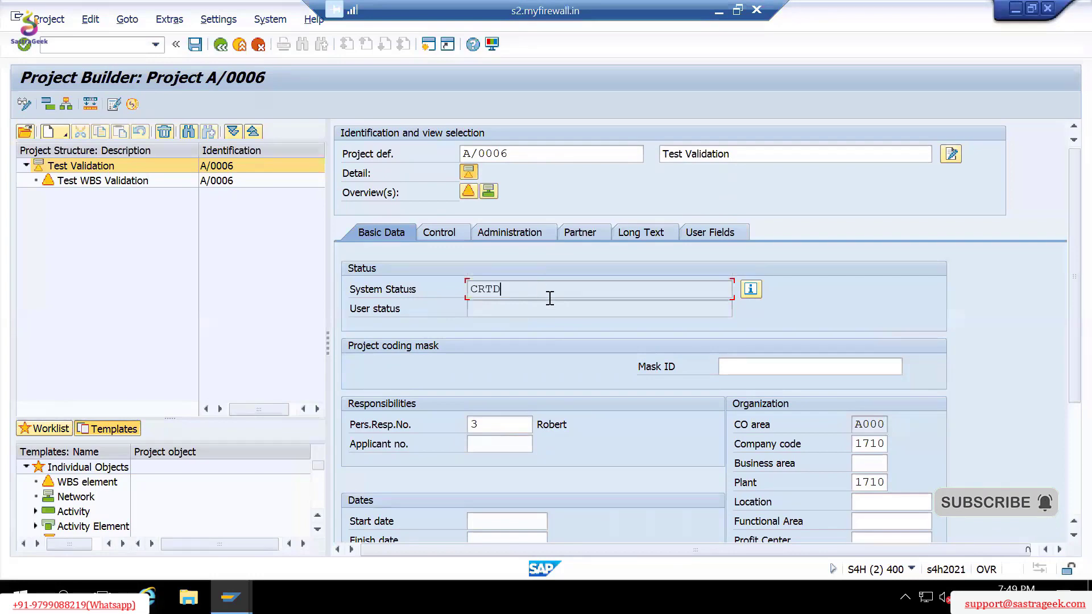
pyautogui.moveTo(519, 288); pyautogui.dragTo(458, 288)
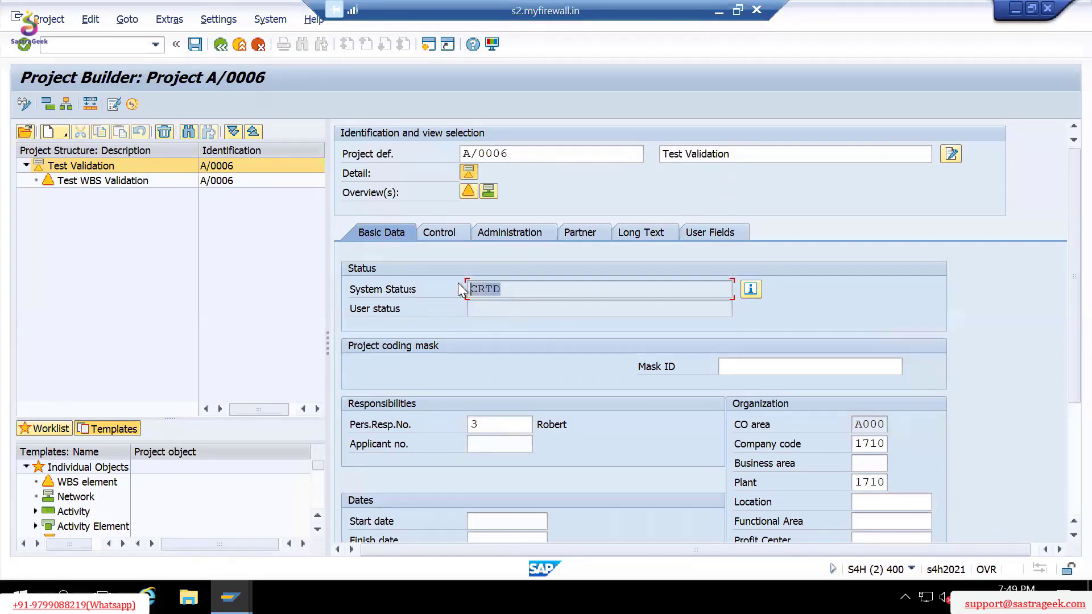
pyautogui.click(88, 179)
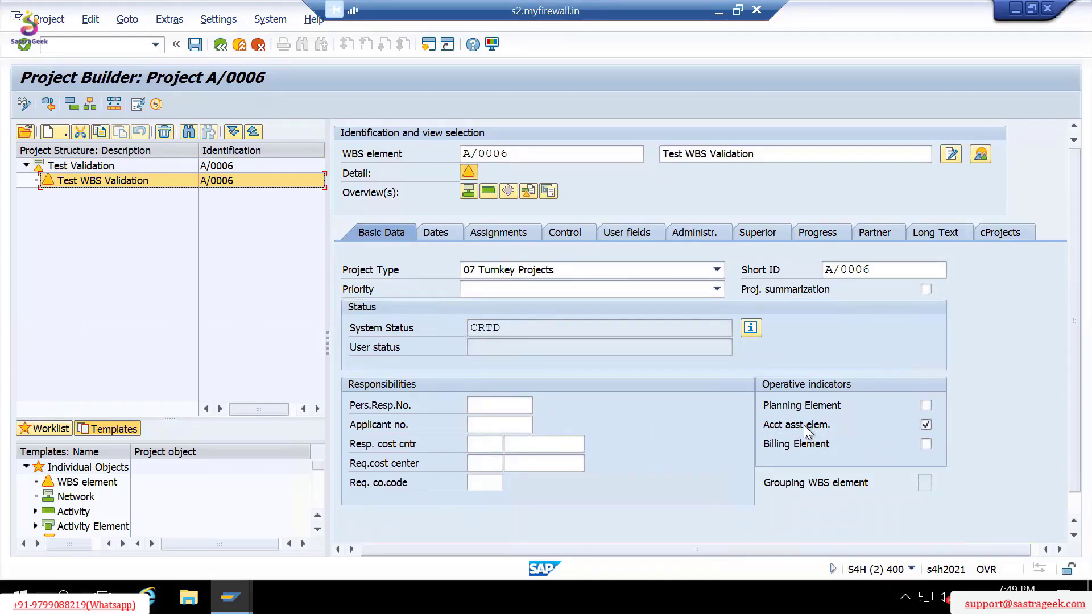
pyautogui.click(524, 326)
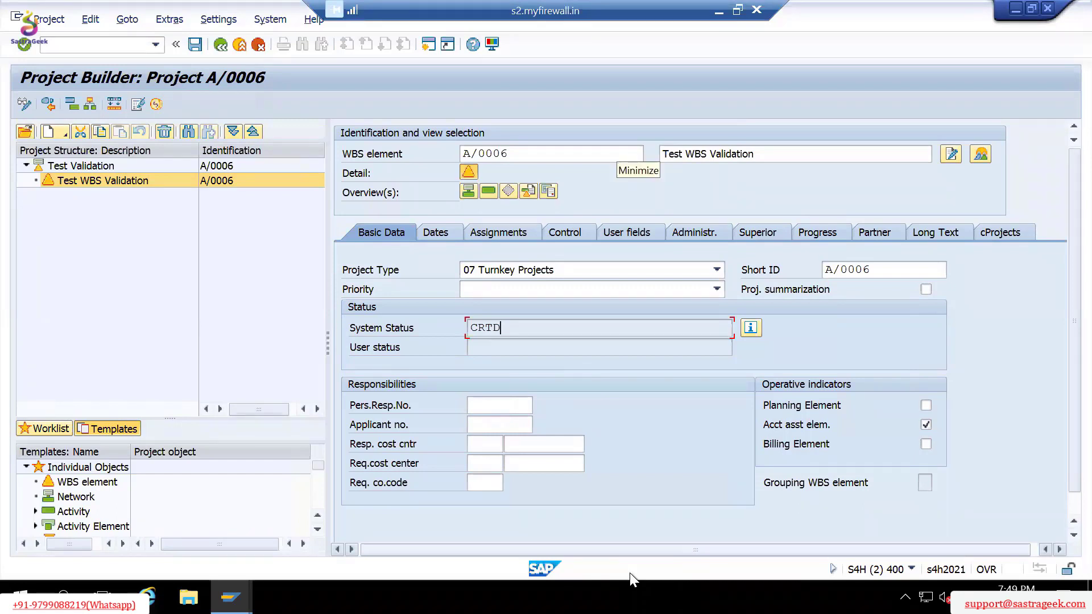
pyautogui.click(95, 45)
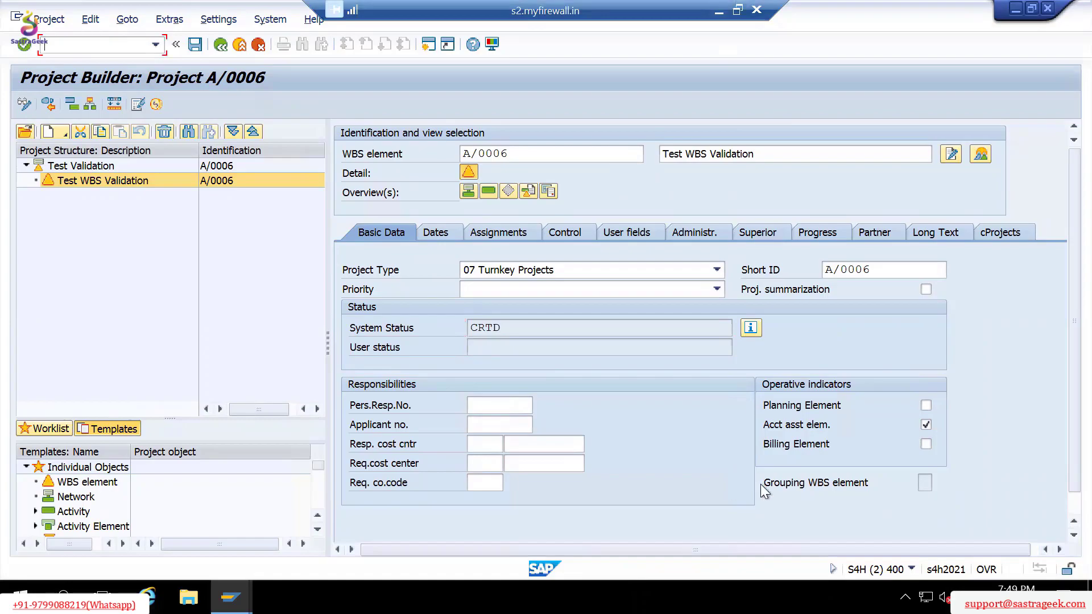